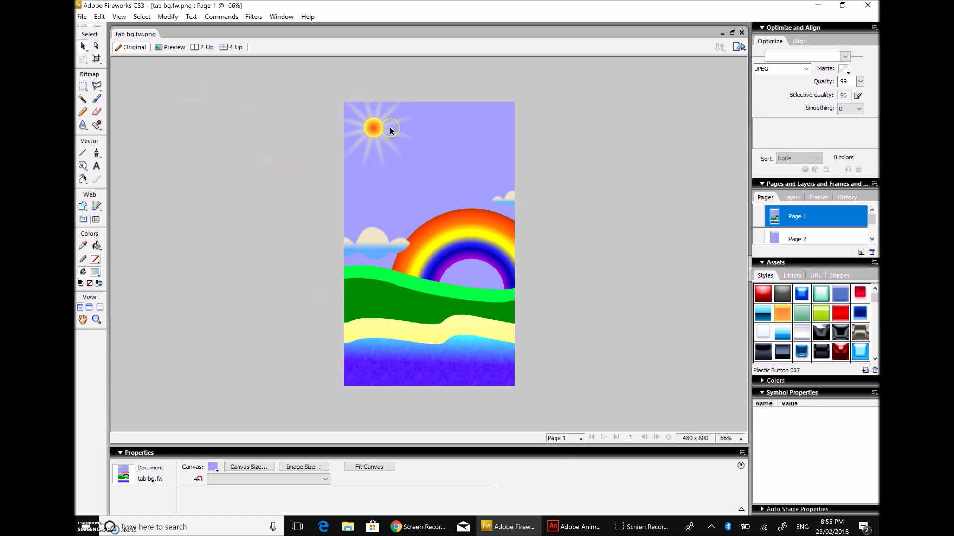
Step: Centre the sun ball back on the middle of its rays
drag(371, 126, 445, 135)
click(472, 142)
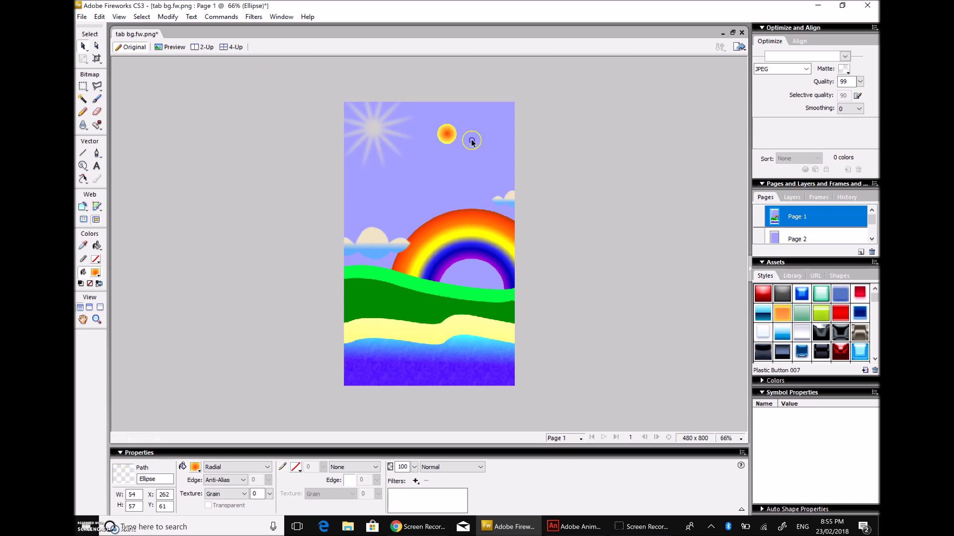
click(378, 135)
drag(446, 134, 373, 132)
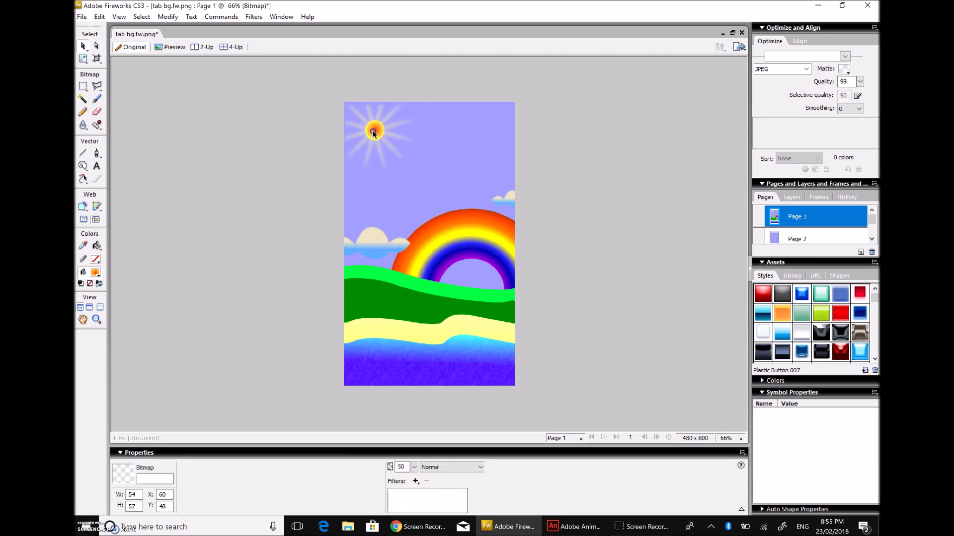
click(591, 165)
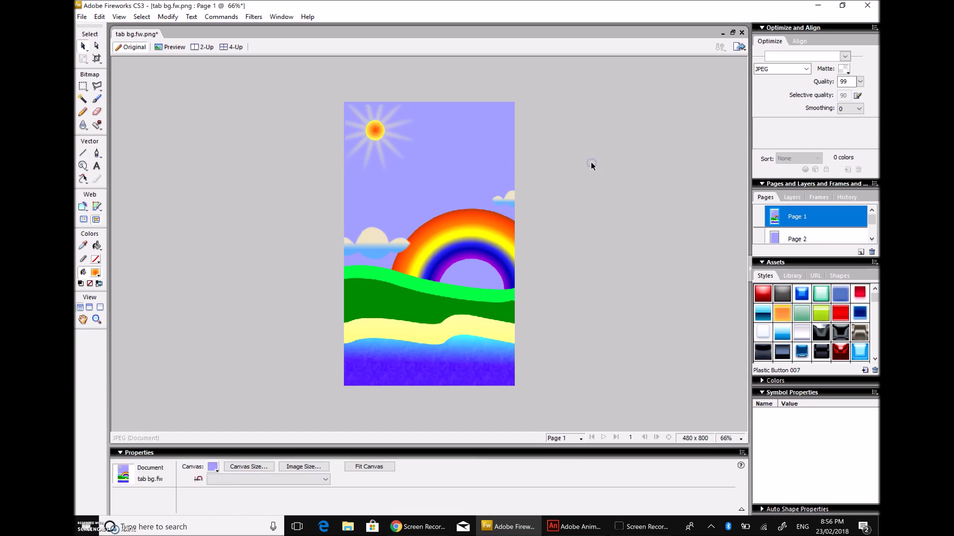
Step: Move the small right cloud toward the edge, then inspect the cloud, sand and water paths
drag(504, 198, 521, 207)
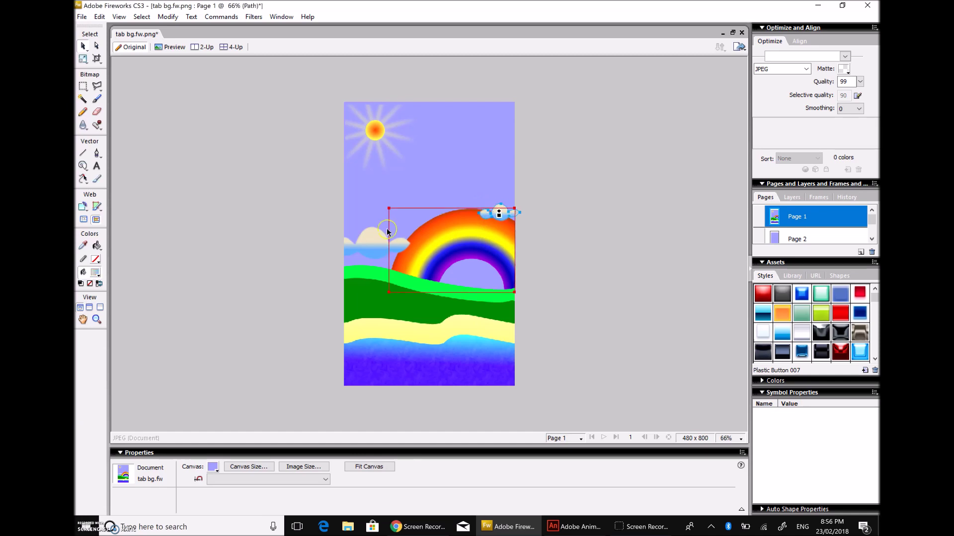
click(368, 230)
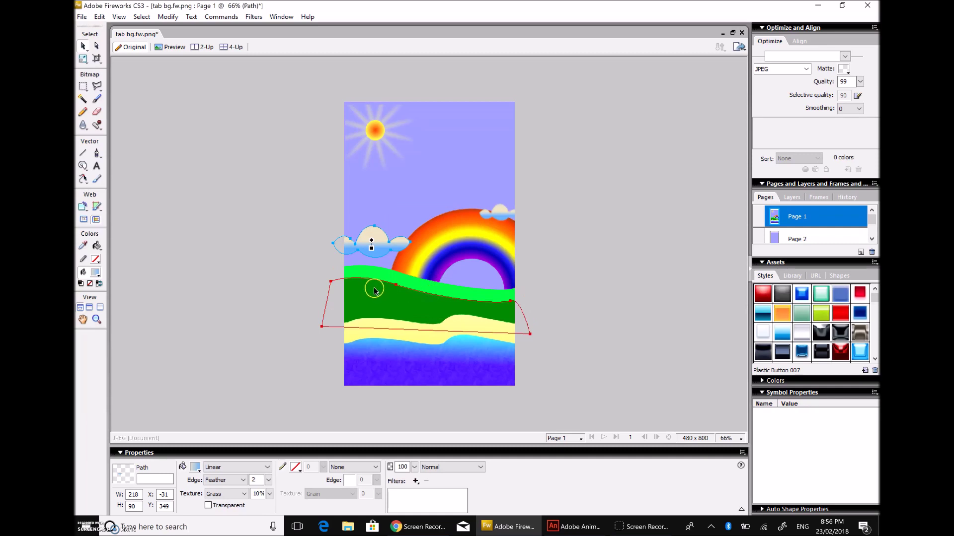
click(463, 328)
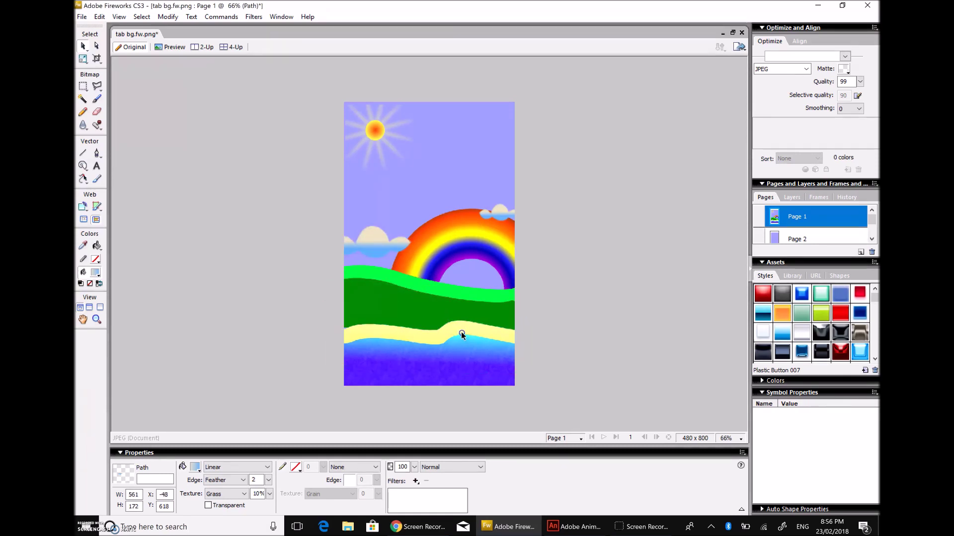
click(461, 331)
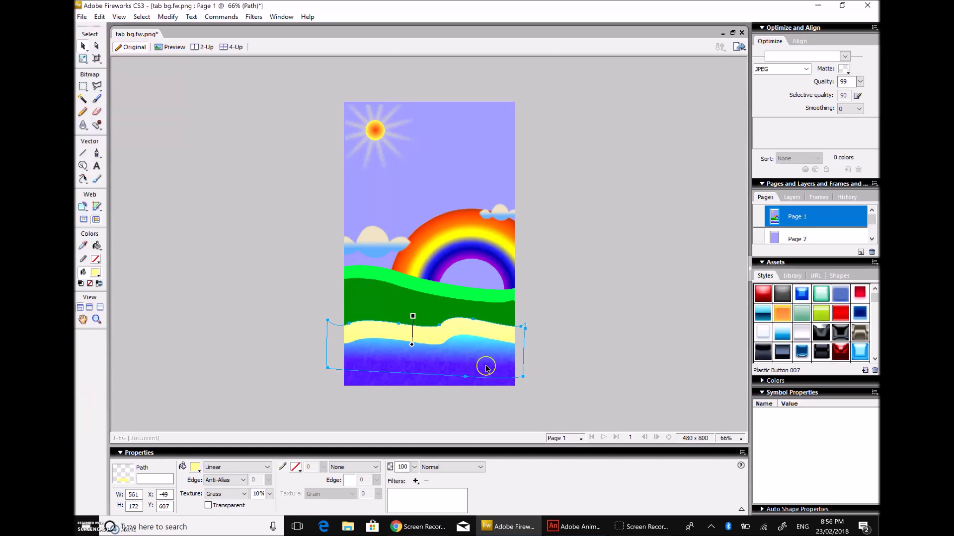
click(356, 377)
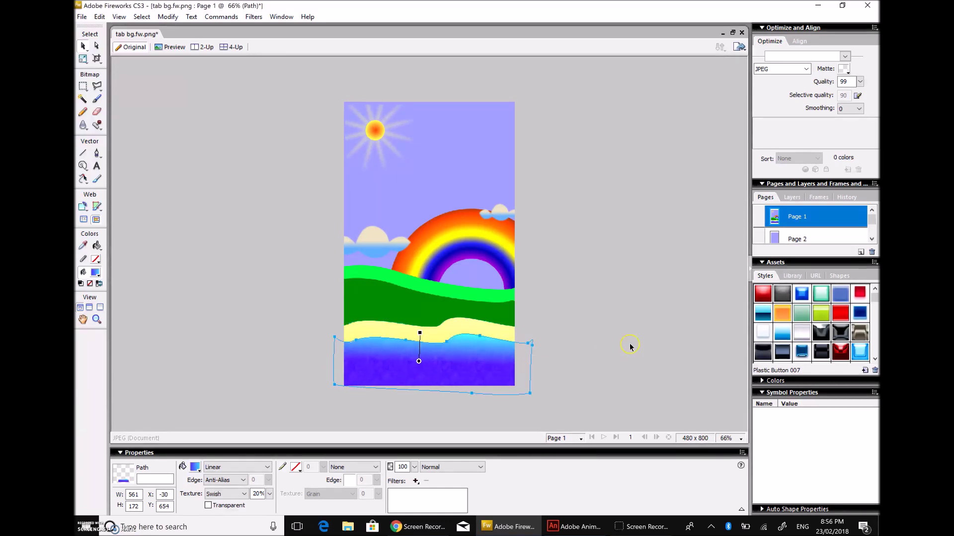
click(633, 345)
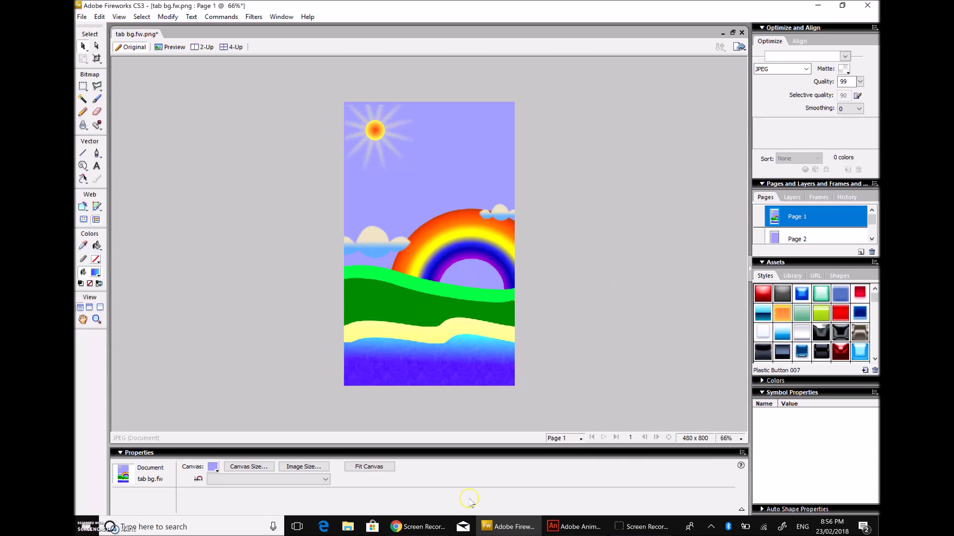
click(234, 467)
click(248, 467)
click(454, 205)
click(450, 219)
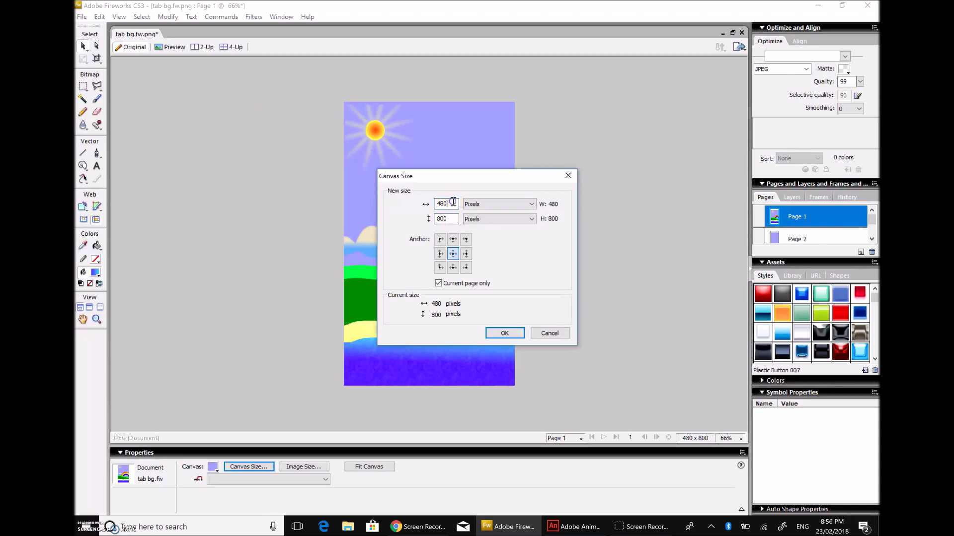
click(453, 220)
click(517, 337)
mouse_move(448, 203)
mouse_down()
mouse_move(436, 202)
mouse_move(437, 219)
mouse_up()
click(519, 333)
click(660, 334)
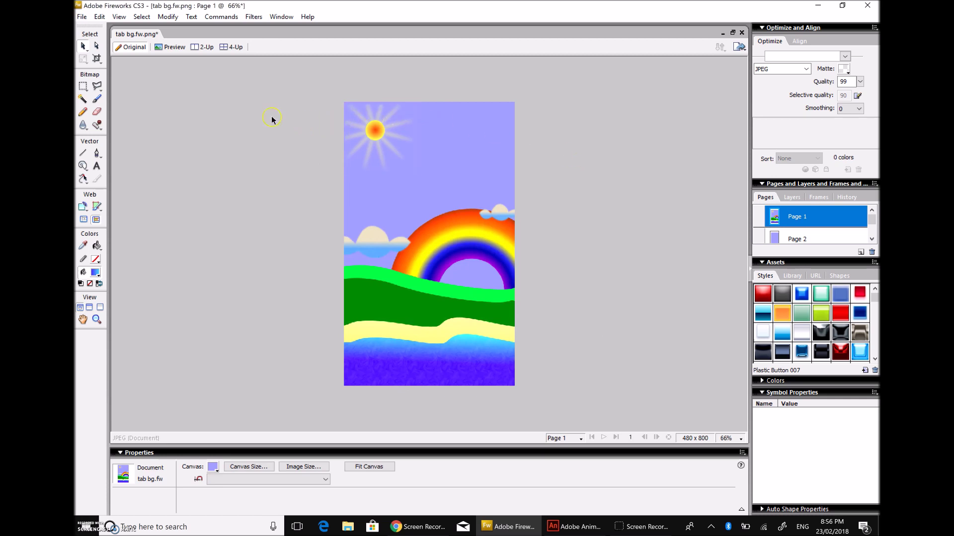
click(527, 215)
Step: Shift Page 2's sailboat row right and nudge Page 1's rainbow up and left
click(798, 239)
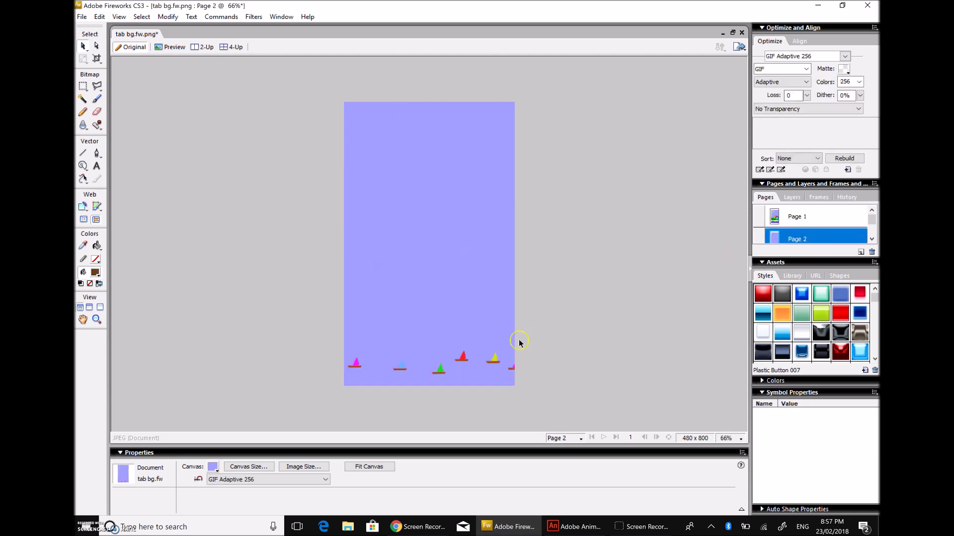
mouse_move(436, 365)
mouse_down()
mouse_move(534, 366)
mouse_move(334, 362)
mouse_move(510, 366)
mouse_move(347, 374)
mouse_move(222, 362)
mouse_move(532, 364)
mouse_move(443, 363)
mouse_move(453, 364)
mouse_up()
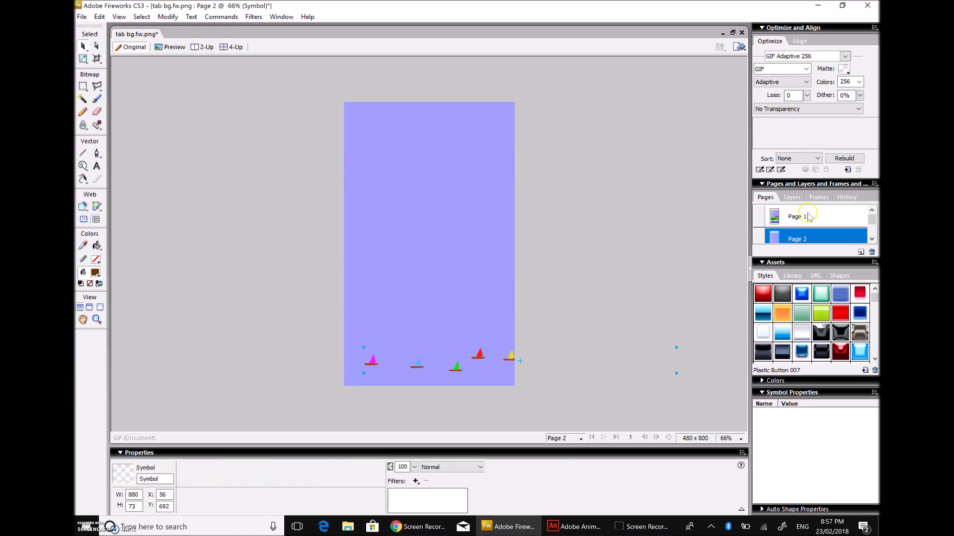
click(805, 216)
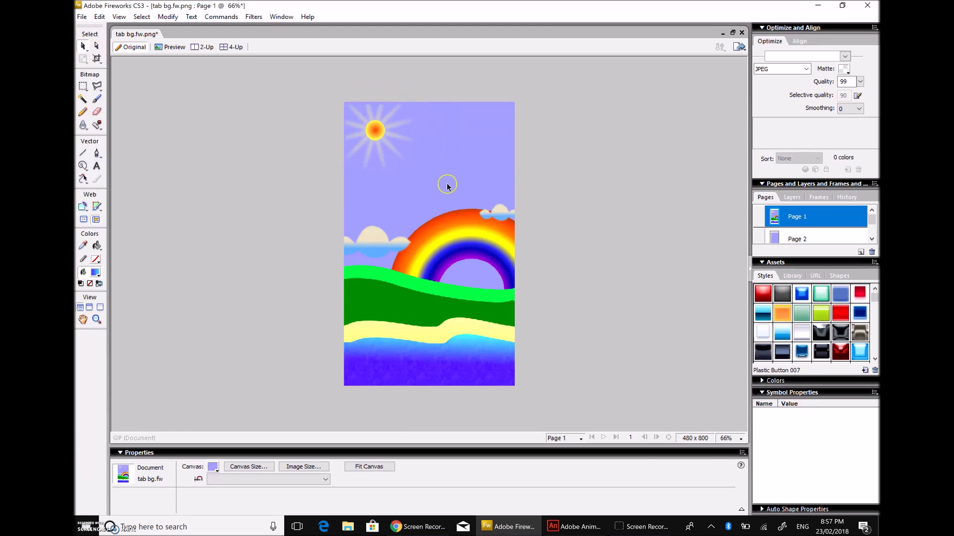
mouse_move(472, 242)
mouse_down()
mouse_move(440, 193)
mouse_move(419, 203)
mouse_move(468, 238)
mouse_up()
click(468, 239)
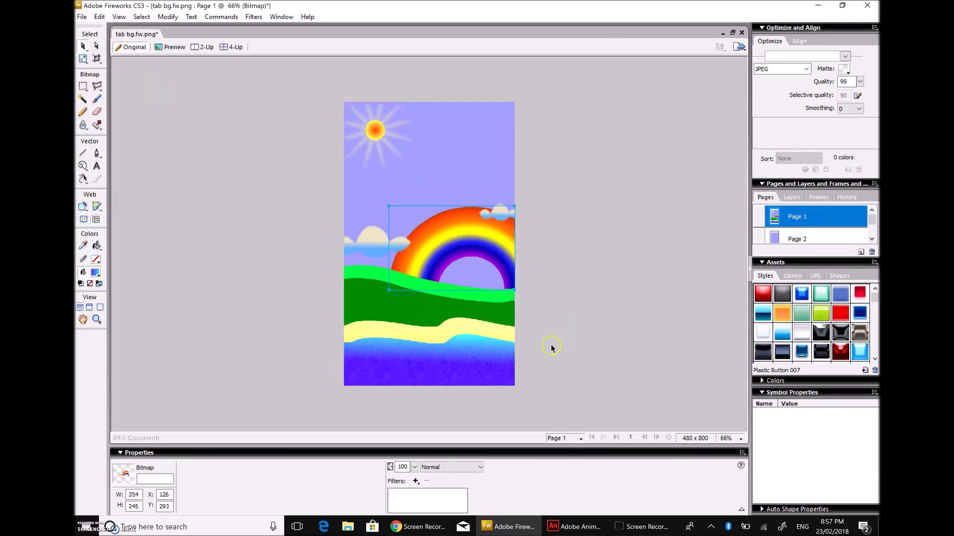
click(541, 402)
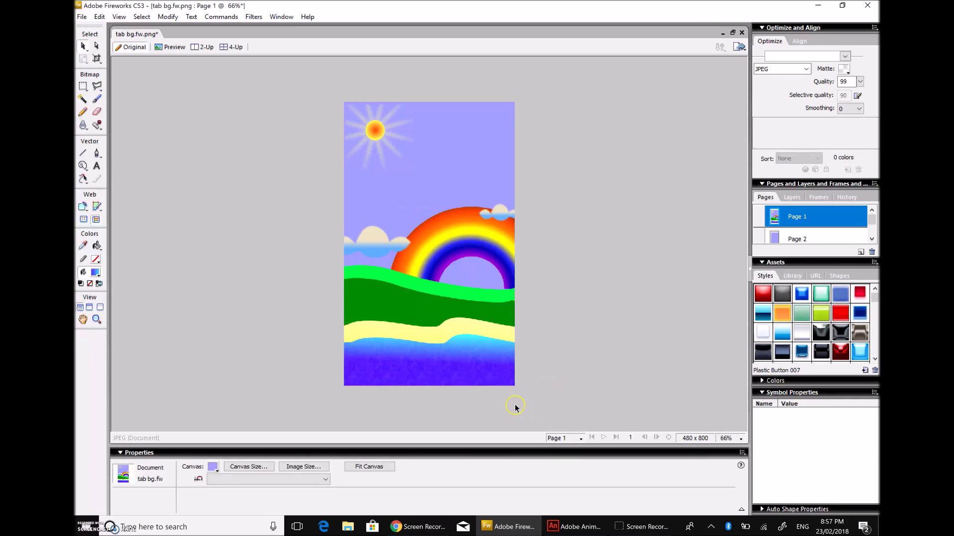
click(542, 399)
Step: Drag Page 2's sailboat row lower and right to X 11, Y 710, checking its Y and H values
click(807, 239)
click(651, 230)
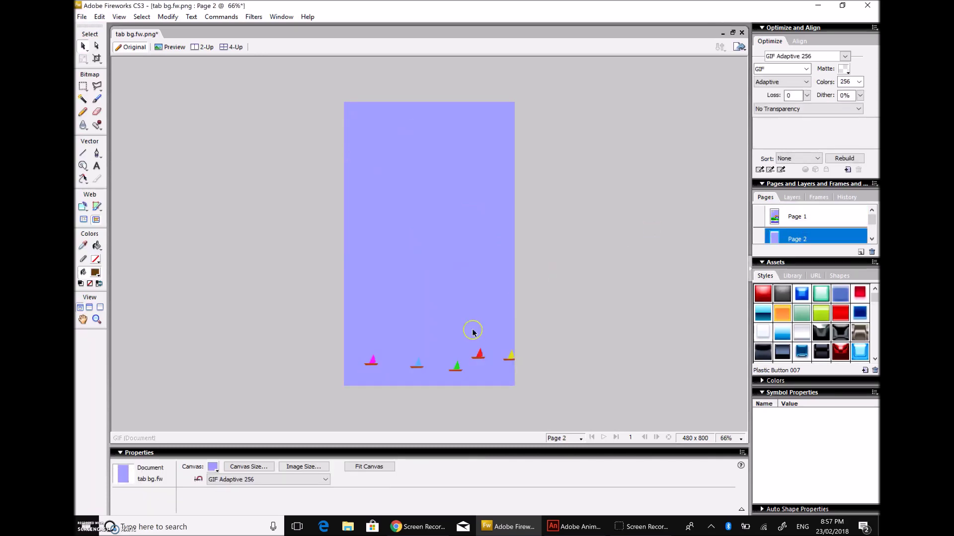
drag(463, 361, 445, 364)
click(445, 365)
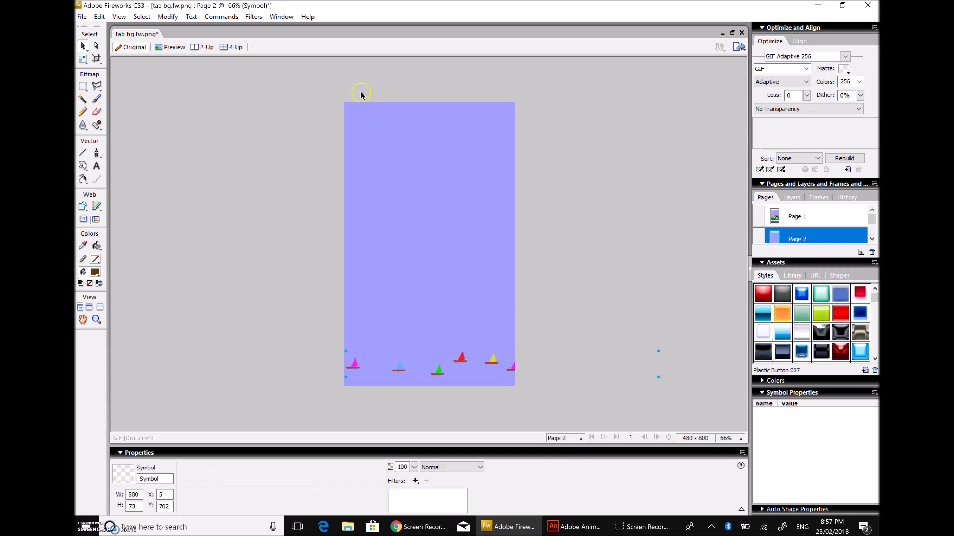
drag(440, 373, 444, 377)
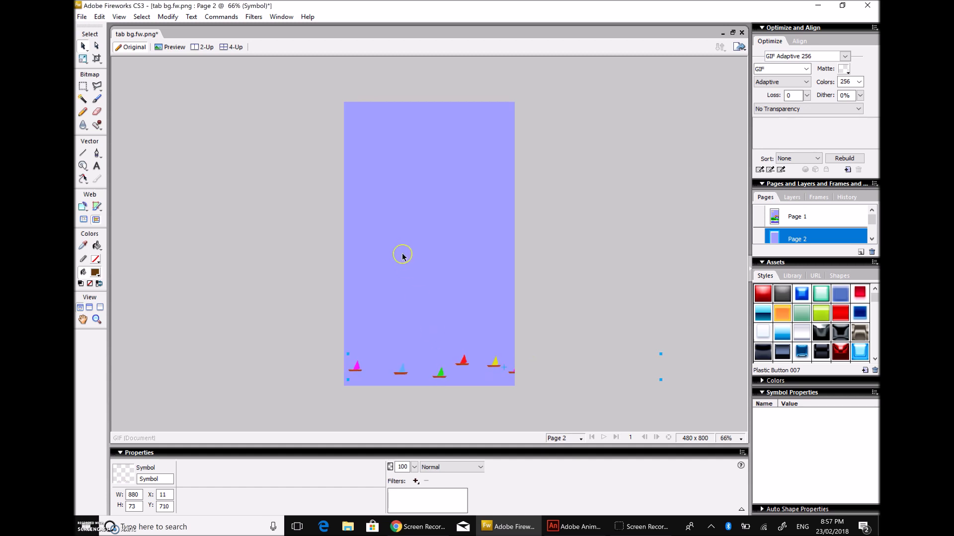
click(165, 506)
click(251, 374)
click(420, 380)
click(136, 508)
click(400, 381)
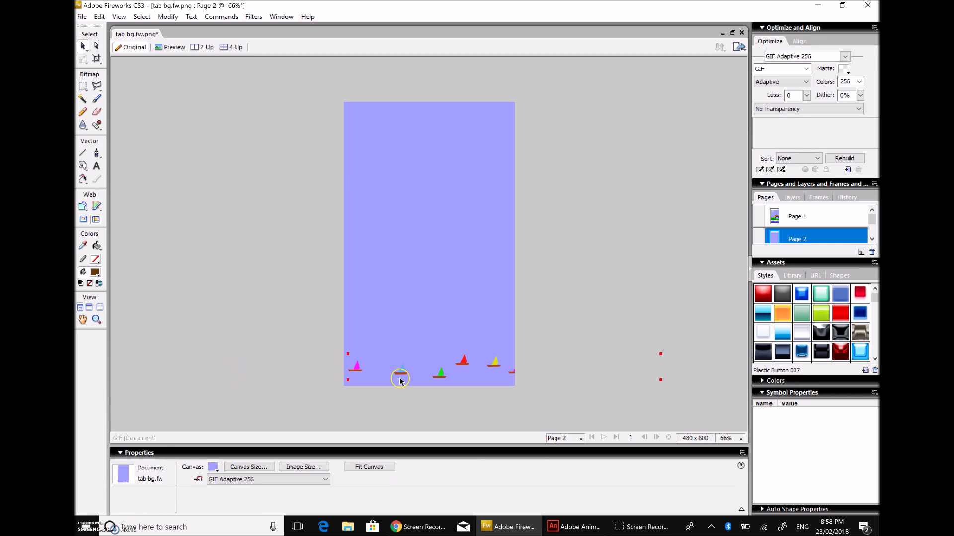
Step: Enter a new canvas height for Page 2, zoom out to 12% and check the sailboat group
click(249, 466)
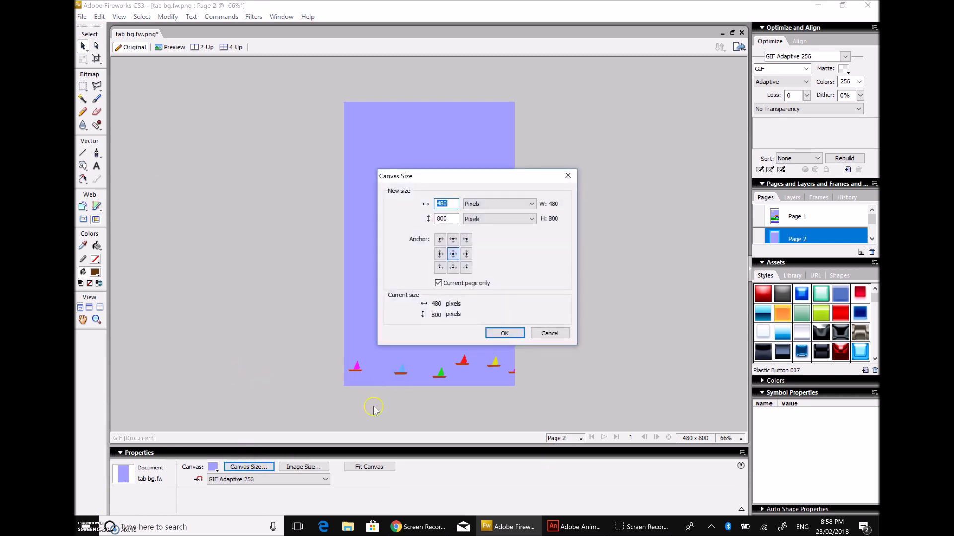
key(Tab)
text(1)
key(Return)
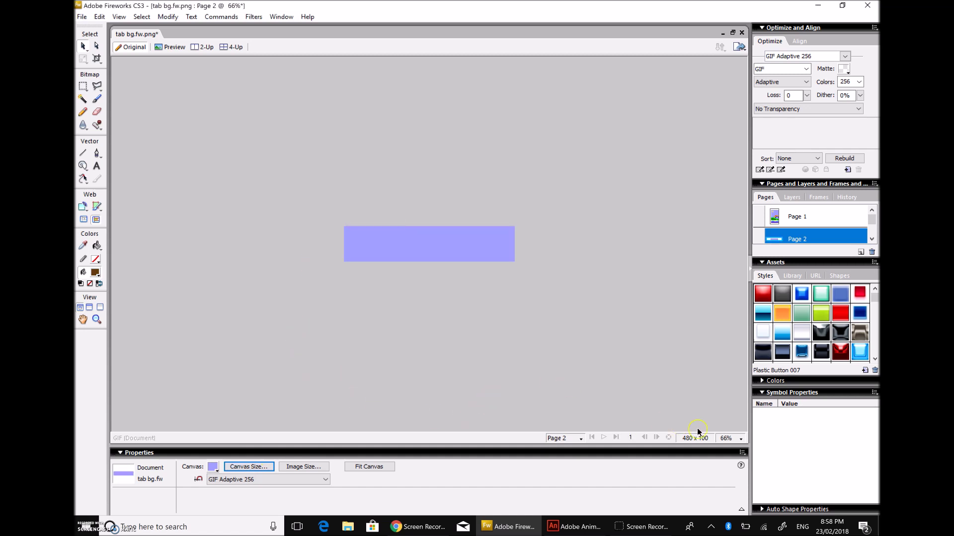
click(728, 444)
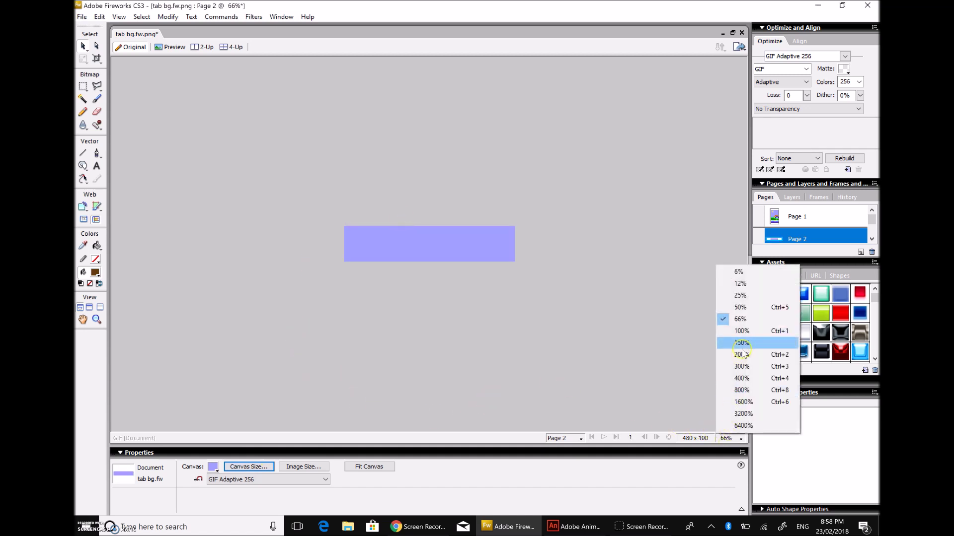
click(738, 284)
drag(317, 226, 670, 465)
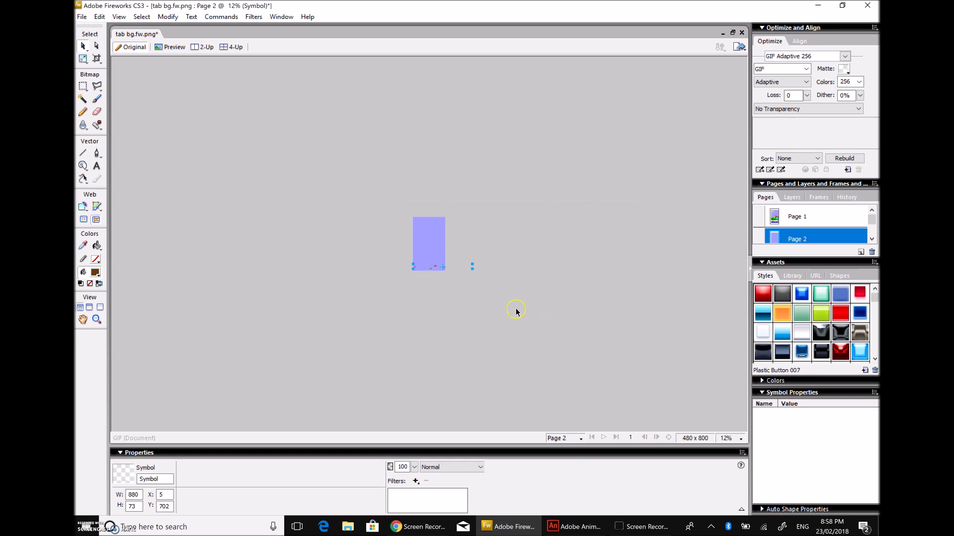
click(438, 268)
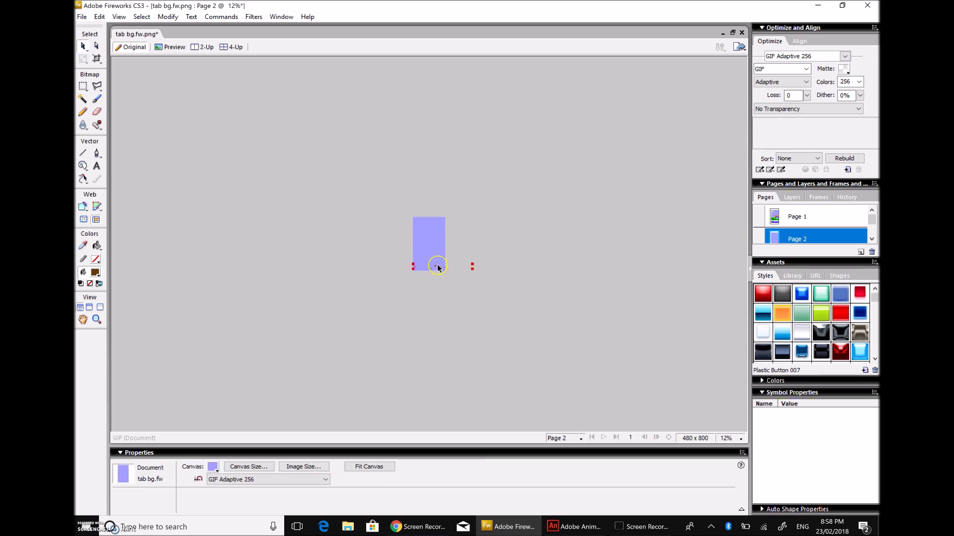
click(456, 329)
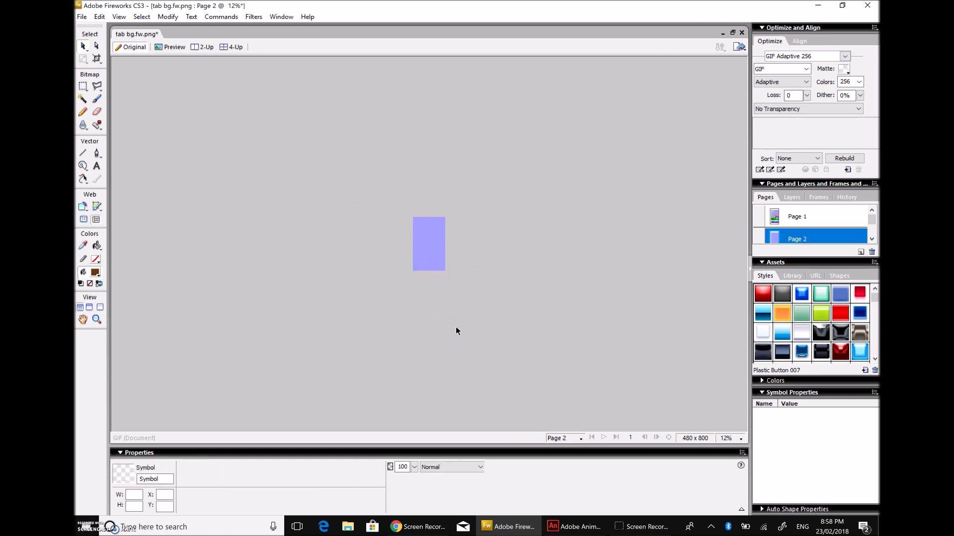
Step: Reset Page 2's canvas height to 100 pixels, leaving a 480 × 100 strip
click(267, 467)
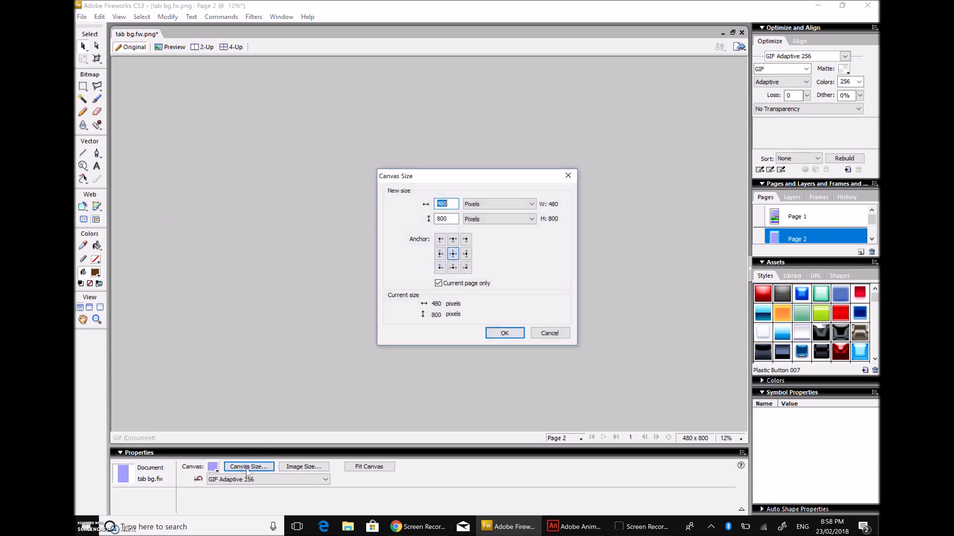
double_click(451, 218)
text(100)
key(Return)
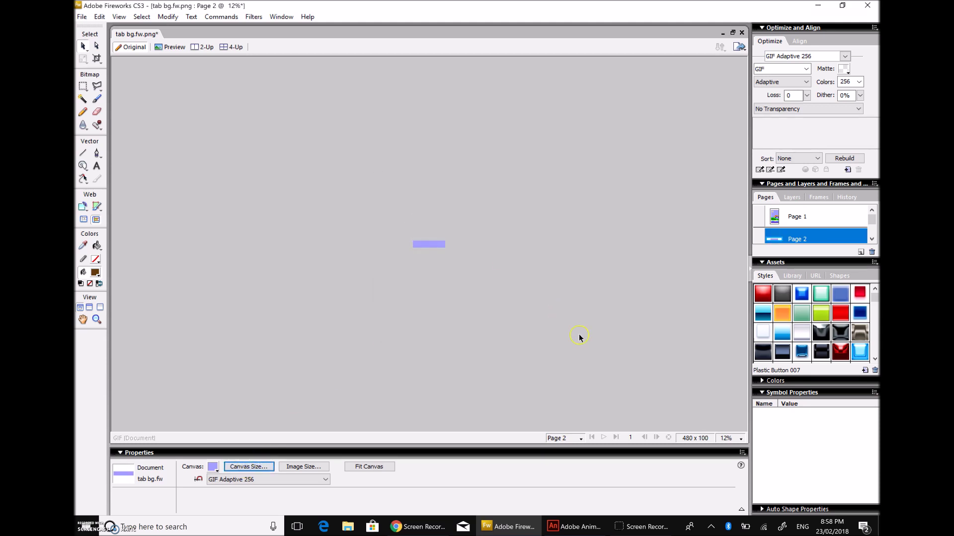
Step: Zoom back in, paste the sailboats symbol across the strip, and set the canvas colour to None
click(729, 439)
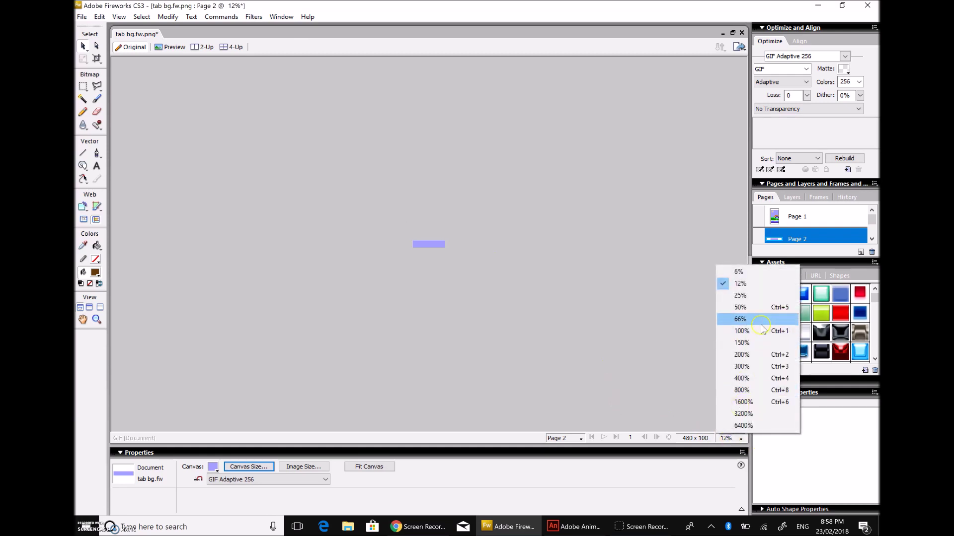
click(741, 330)
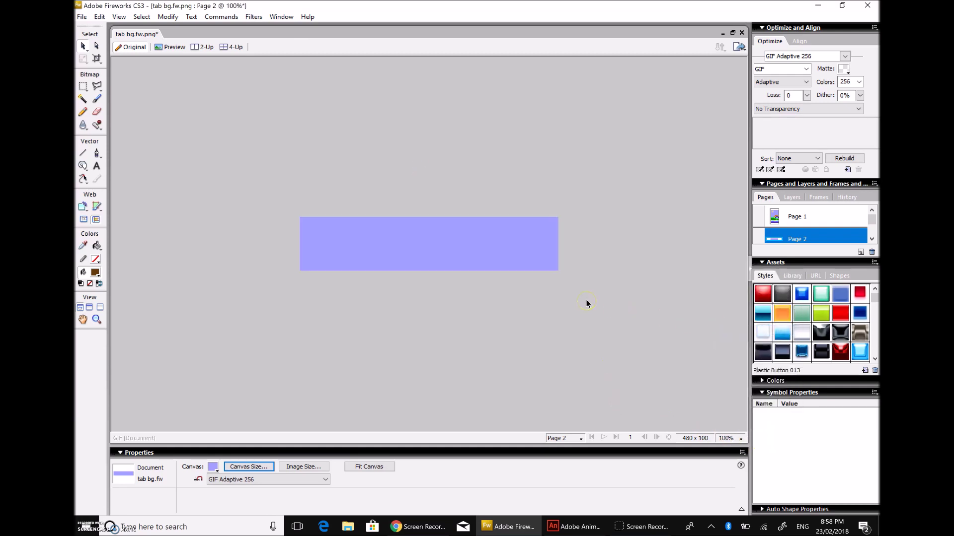
key(ctrl+v)
drag(364, 239, 472, 242)
click(405, 325)
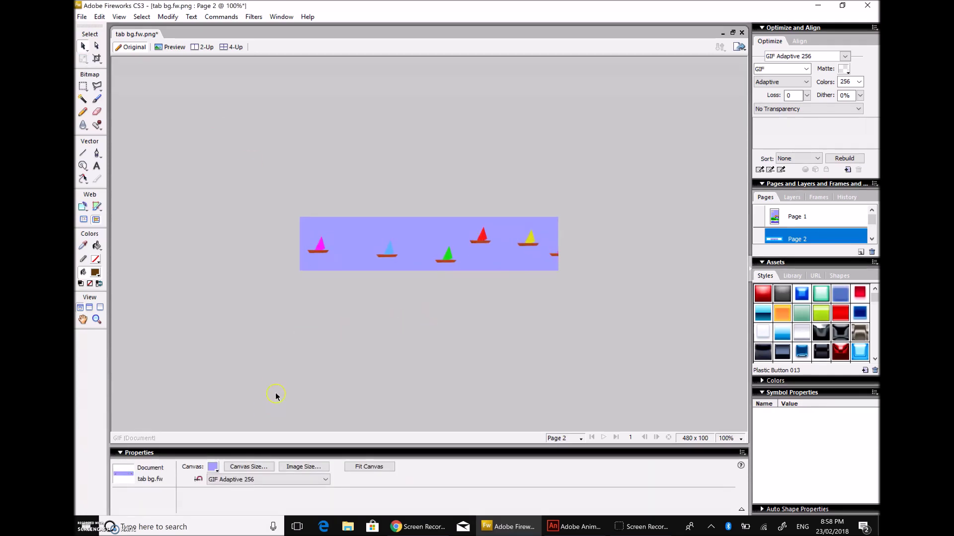
click(213, 470)
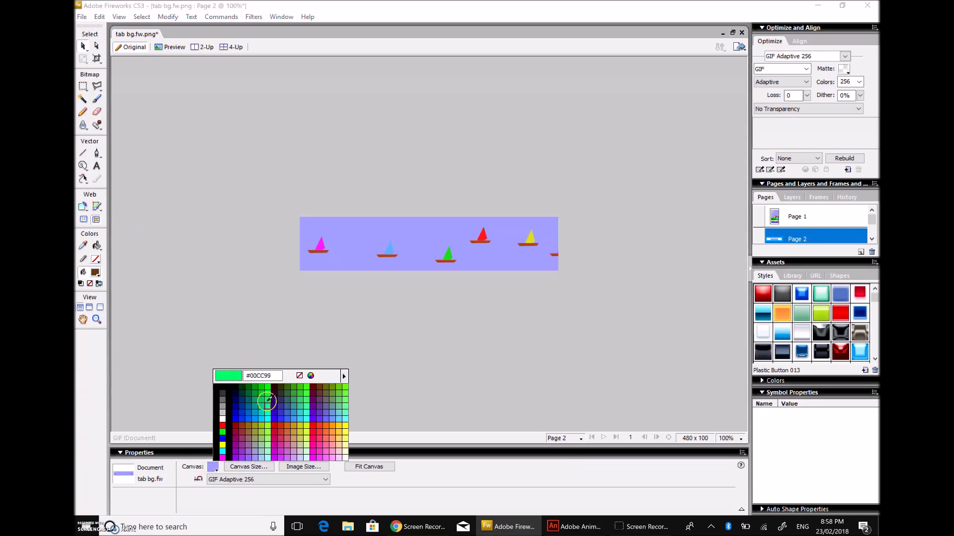
click(301, 377)
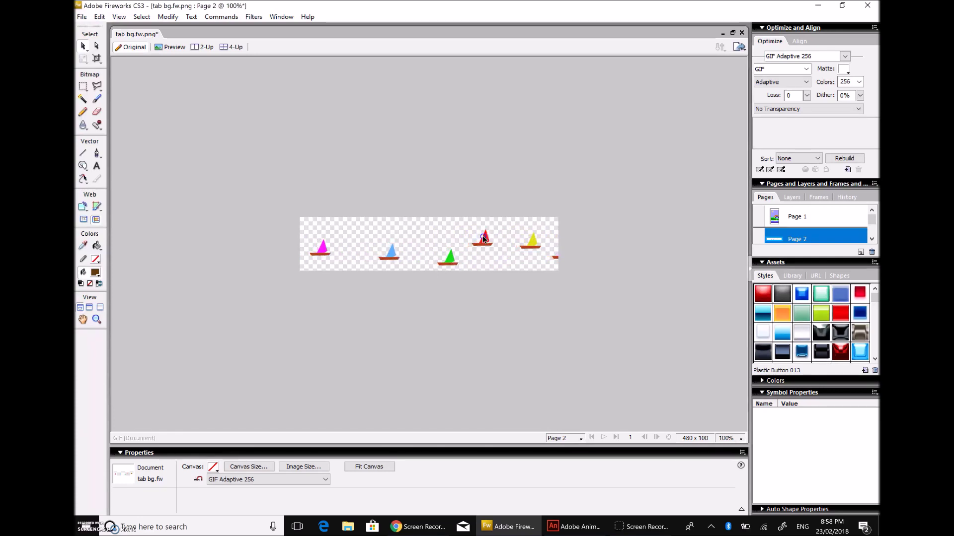
Step: With the sailboats selected, choose GIF Adaptive 256, Alpha Transparency and no matte colour for export
click(476, 239)
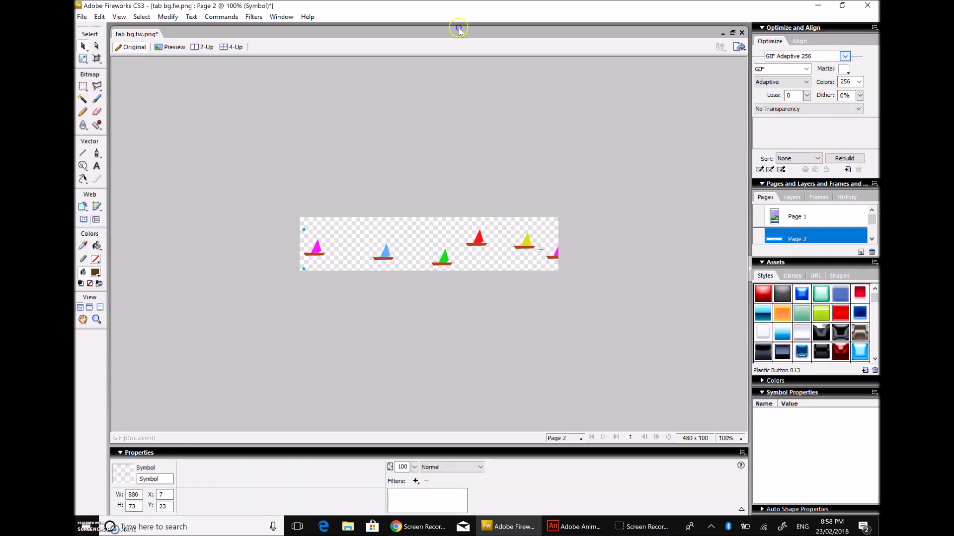
click(845, 57)
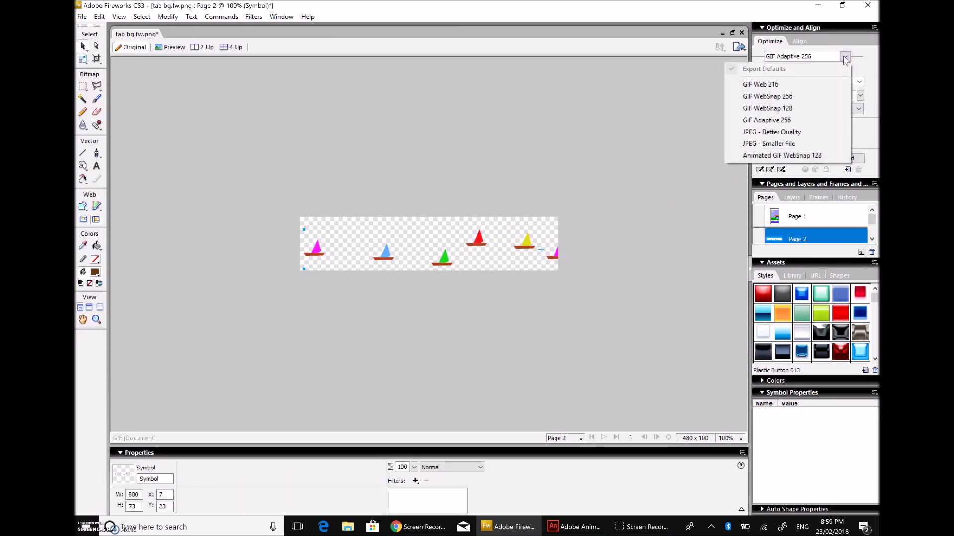
click(817, 122)
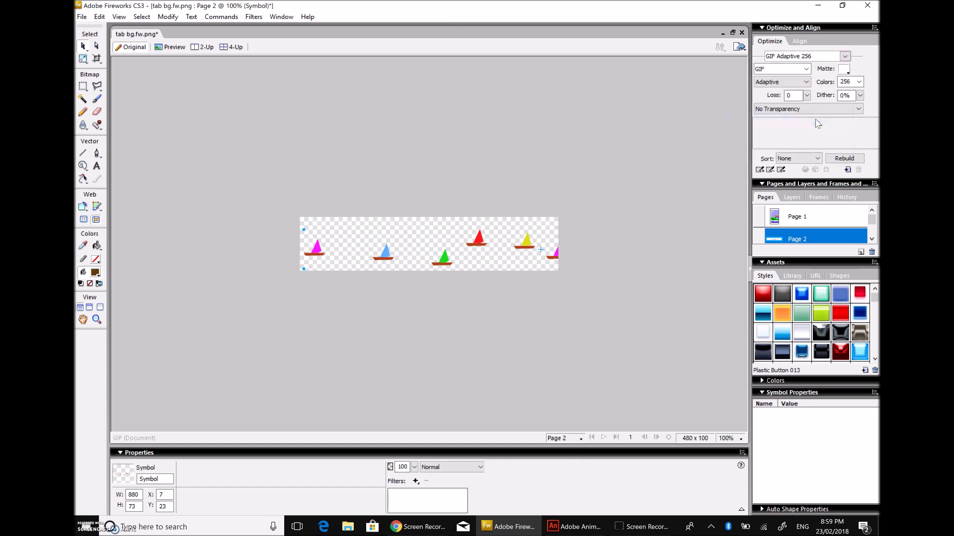
click(817, 110)
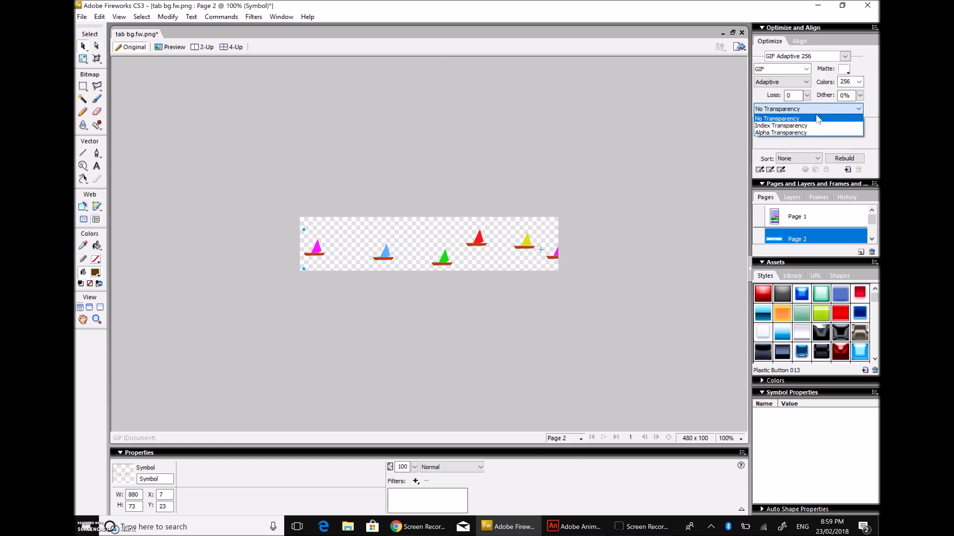
click(812, 133)
click(813, 133)
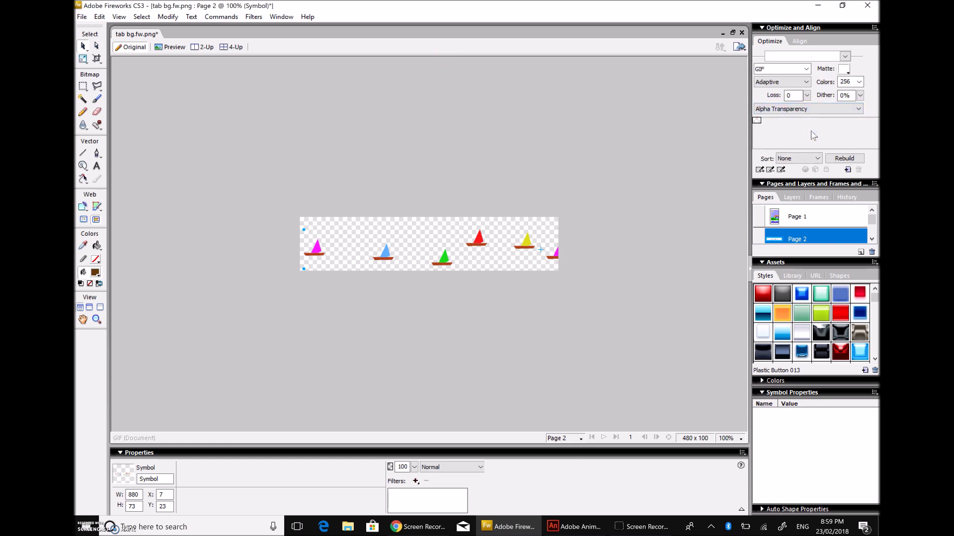
click(843, 69)
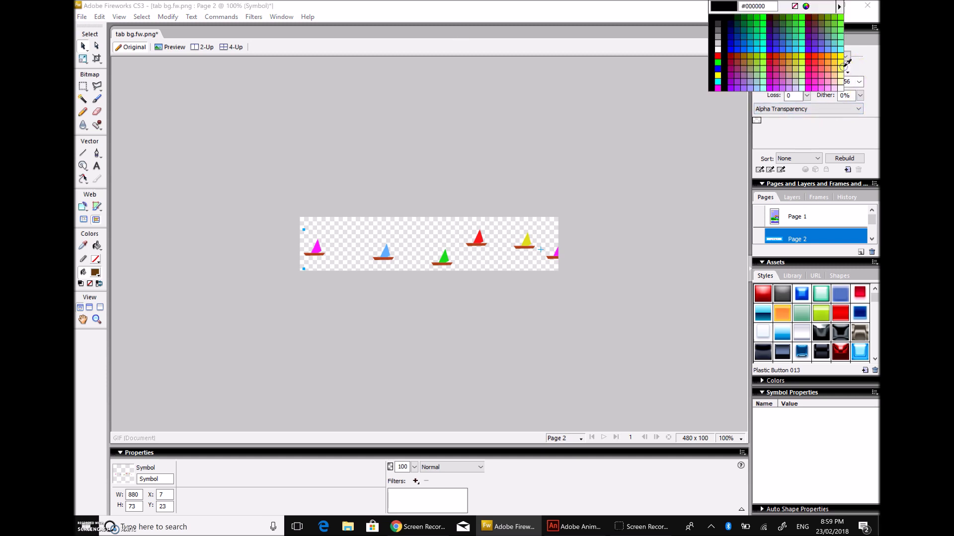
click(794, 7)
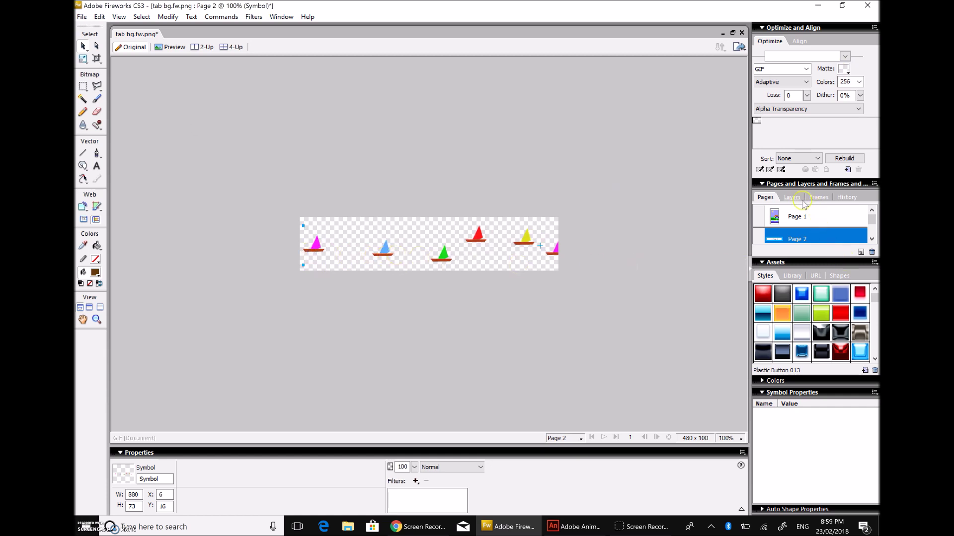
Step: Show the Frames panel and slide the sailboat strip until it sits end to end with the other row
click(825, 201)
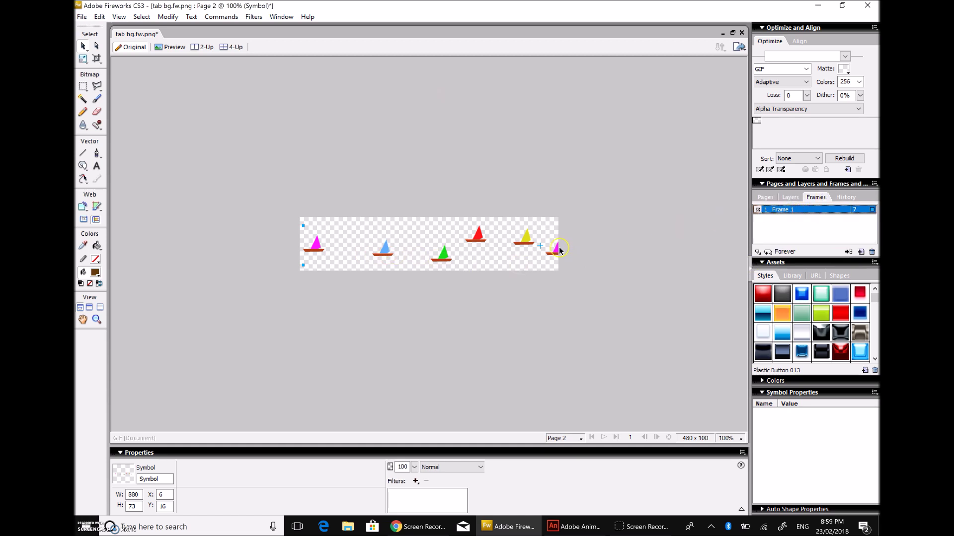
drag(550, 254, 662, 254)
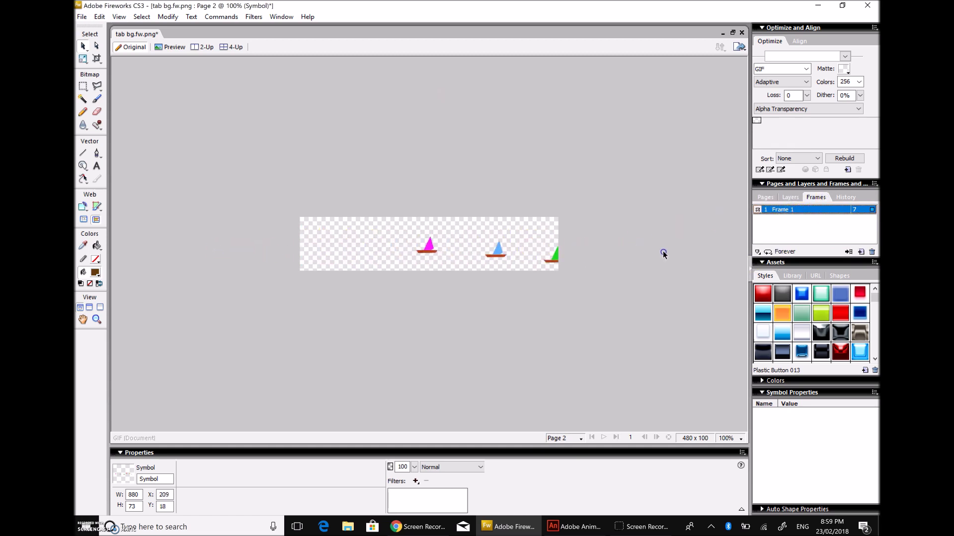
drag(448, 247, 525, 249)
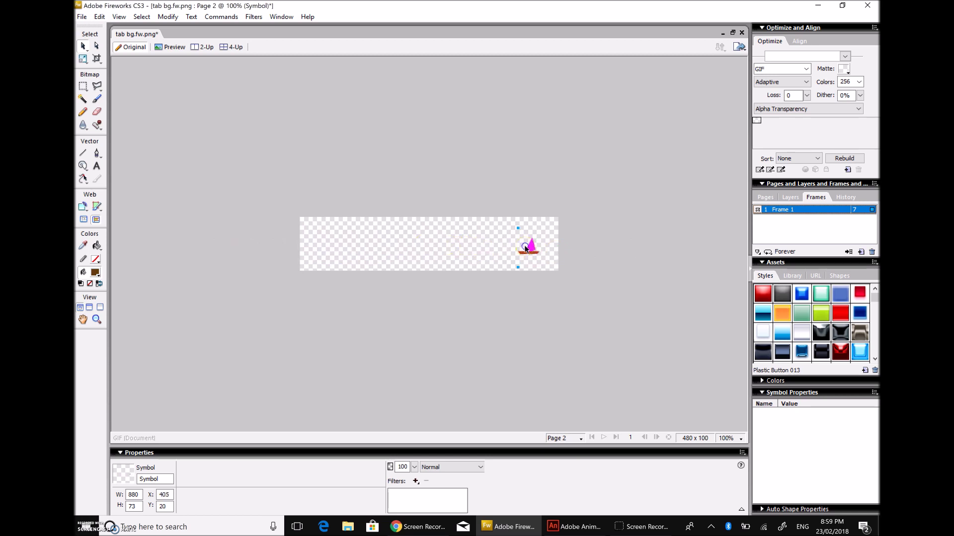
drag(521, 261, 423, 255)
drag(503, 258, 353, 239)
drag(496, 253, 392, 261)
Step: Marquee-select both sailboat strips together for converting into one symbol
click(547, 332)
drag(642, 371, 353, 182)
click(435, 267)
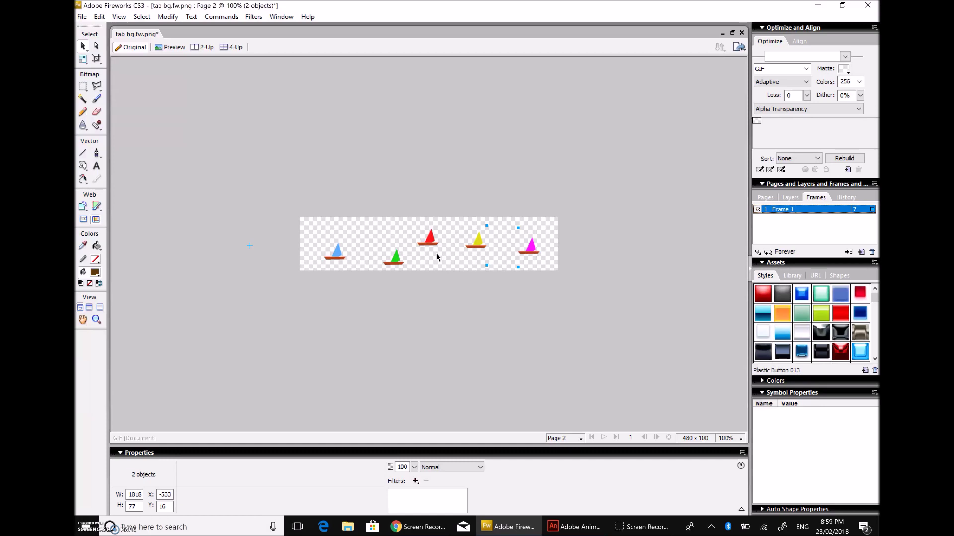
key(F8)
Step: Create Graphic symbol 'Symbol 1' from both strips and nudge the combined row into place
click(470, 261)
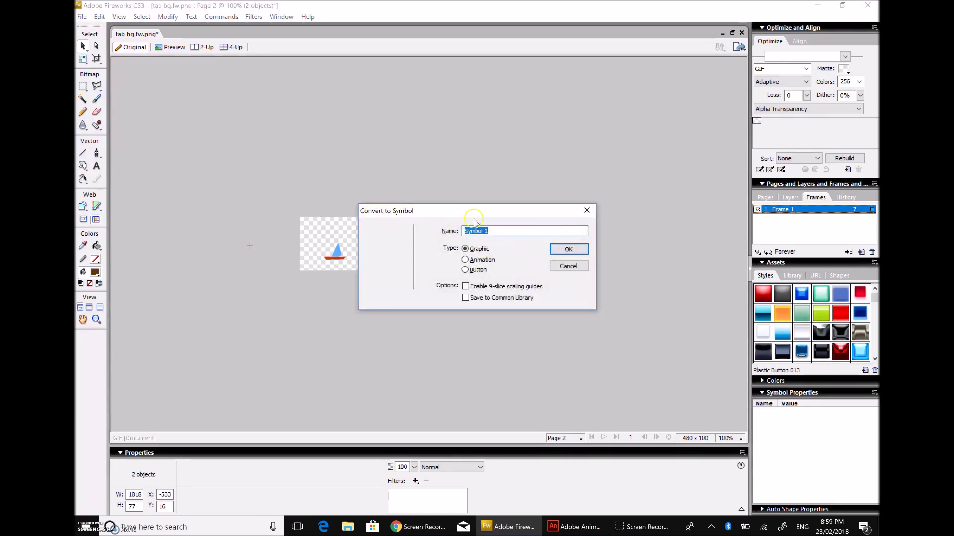
click(567, 249)
drag(401, 257, 429, 251)
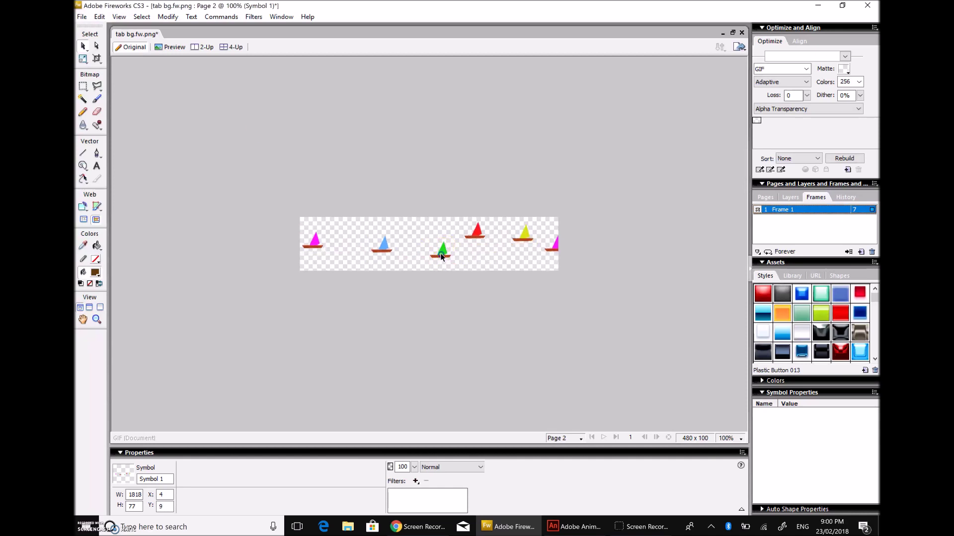
click(441, 262)
drag(440, 261, 440, 263)
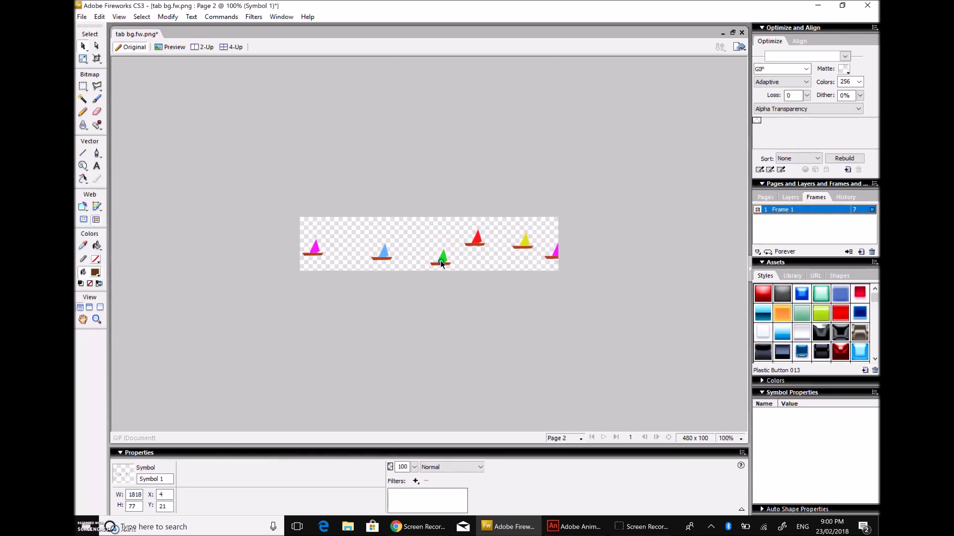
Step: Animate the sailboat row over 50 frames moving 72 pixels, then zoom out to 25%
right_click(385, 258)
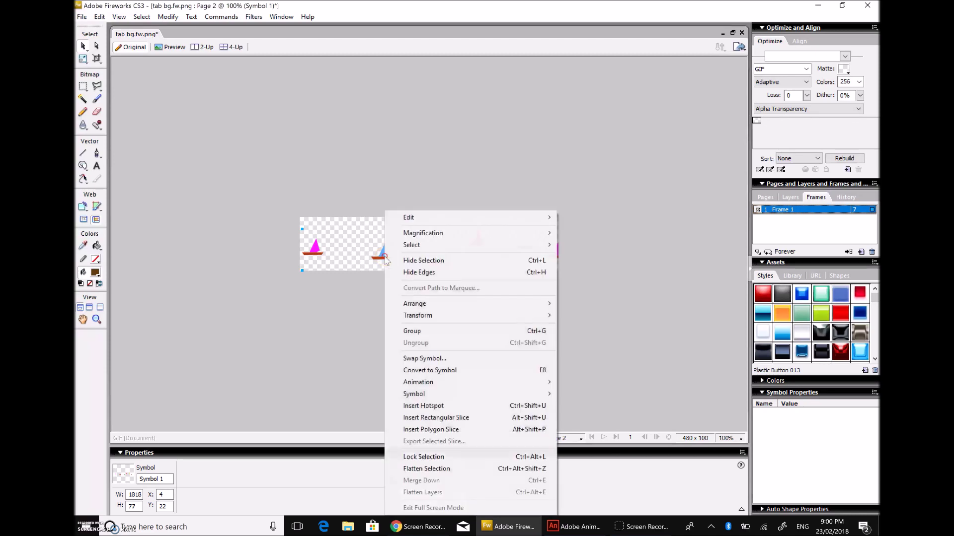
mouse_move(488, 389)
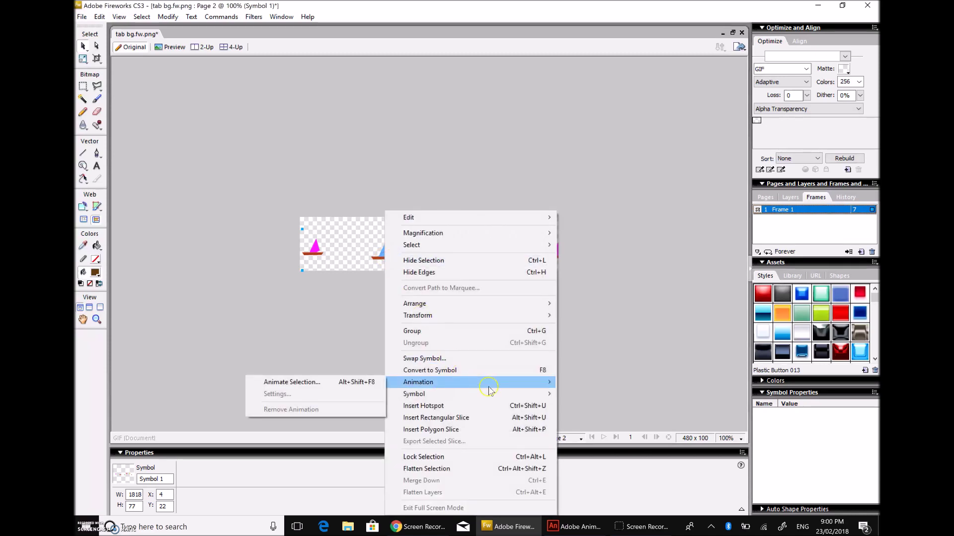
click(341, 389)
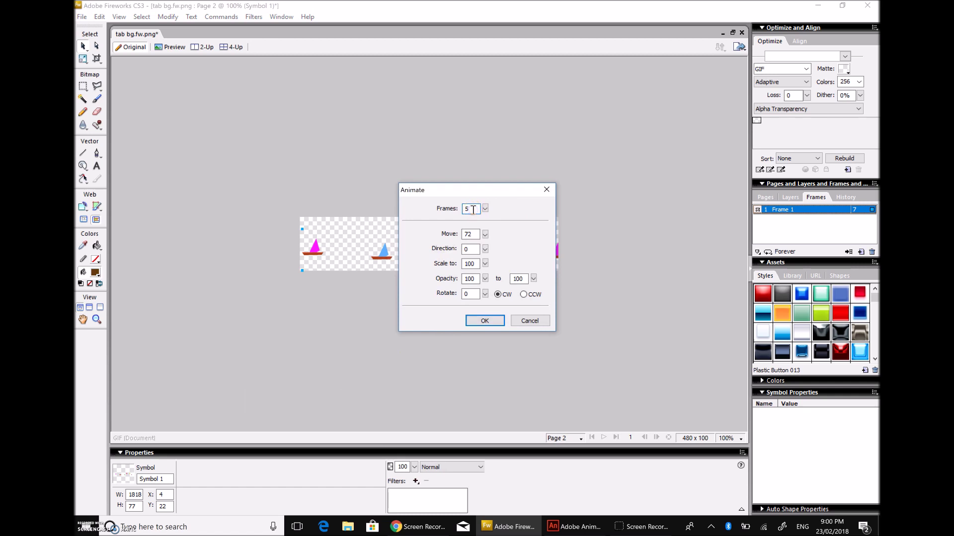
click(485, 321)
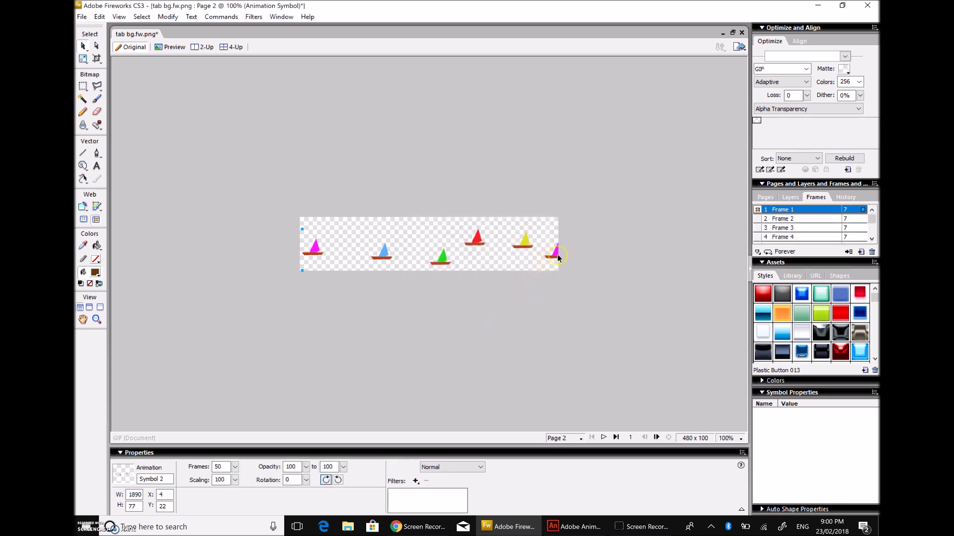
click(724, 441)
click(722, 298)
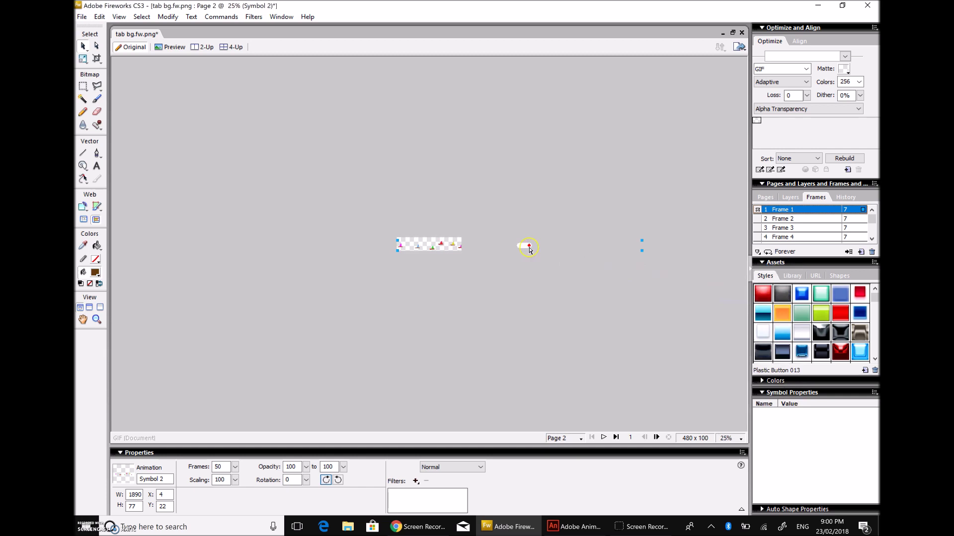
Step: Extend the boats' motion path right, return to 100% zoom, and preview the animation
drag(510, 248, 511, 247)
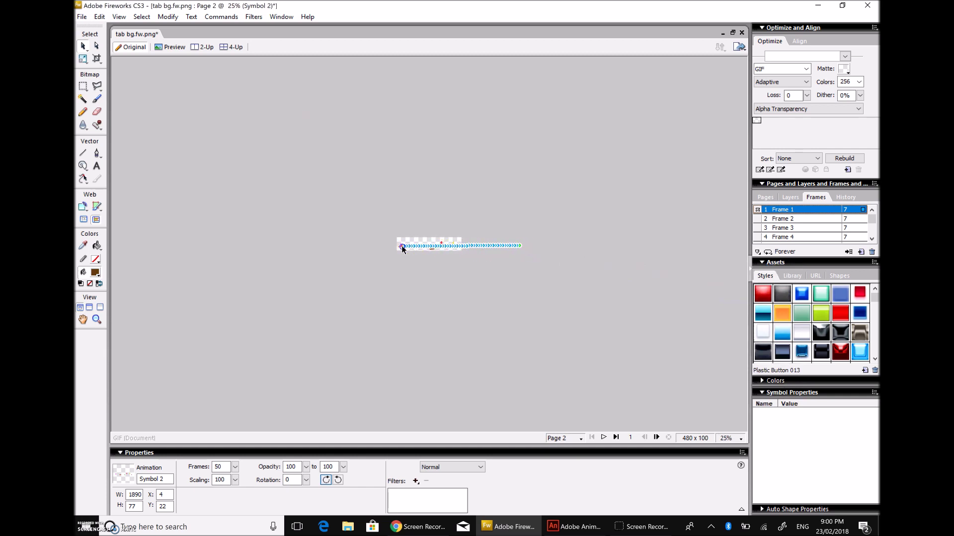
click(727, 439)
click(731, 344)
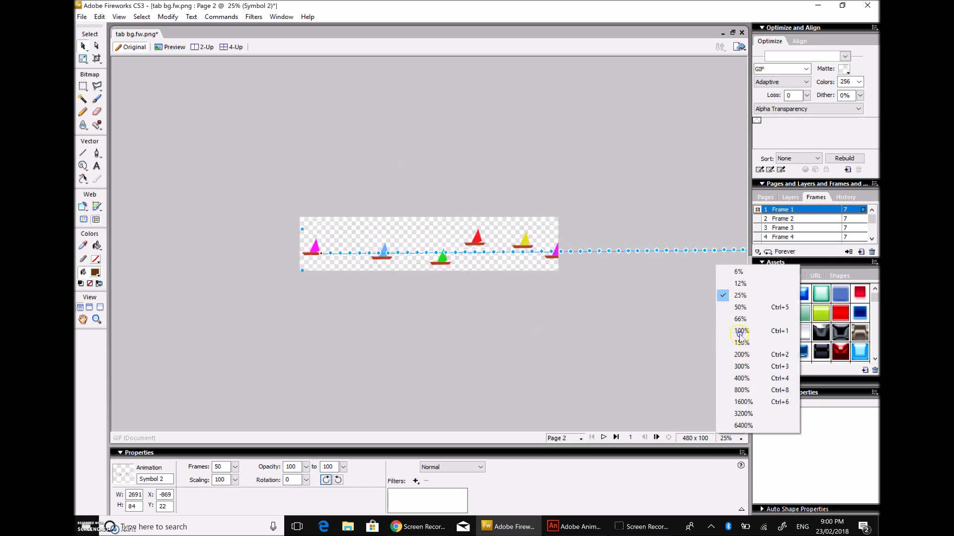
click(544, 338)
click(604, 438)
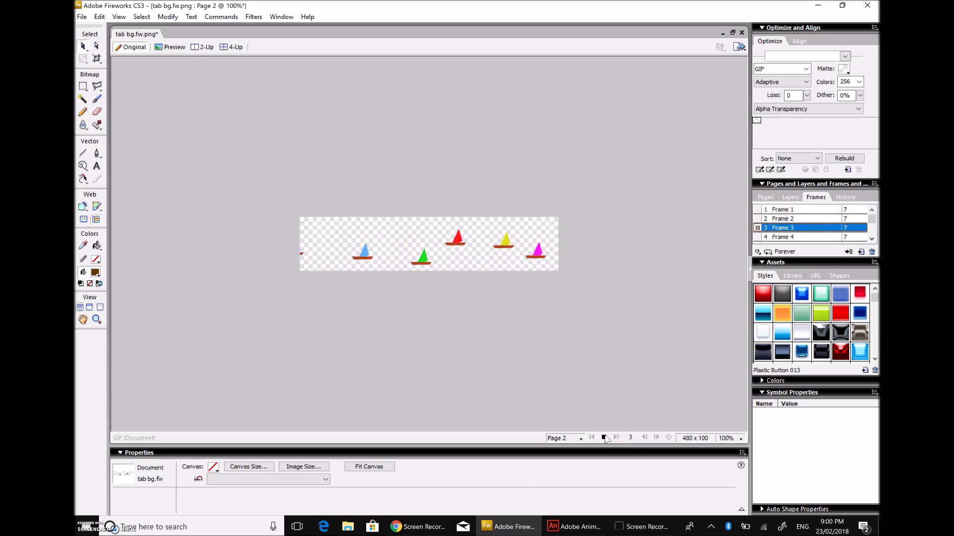
click(604, 438)
click(595, 437)
Step: Drag the motion path's start point right and replay the preview from frame one
double_click(524, 256)
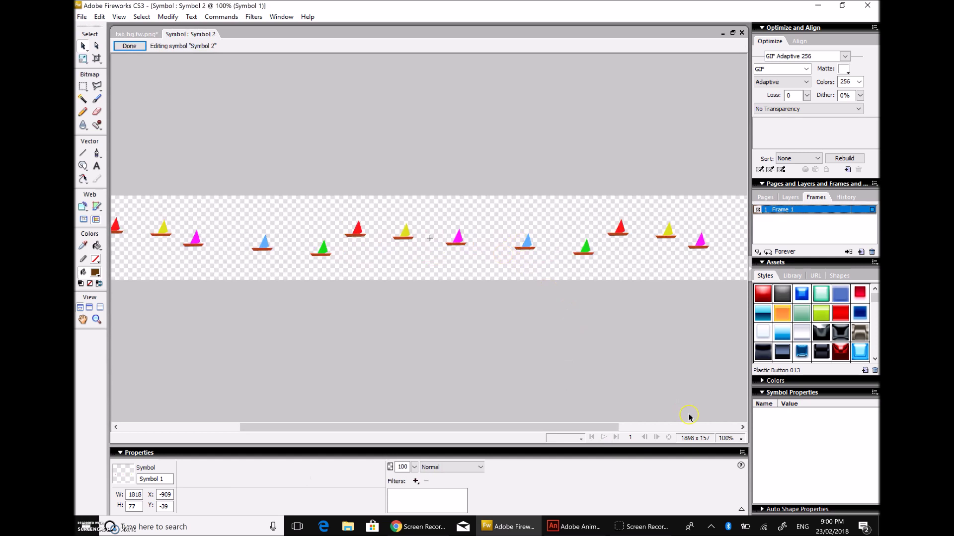
click(130, 46)
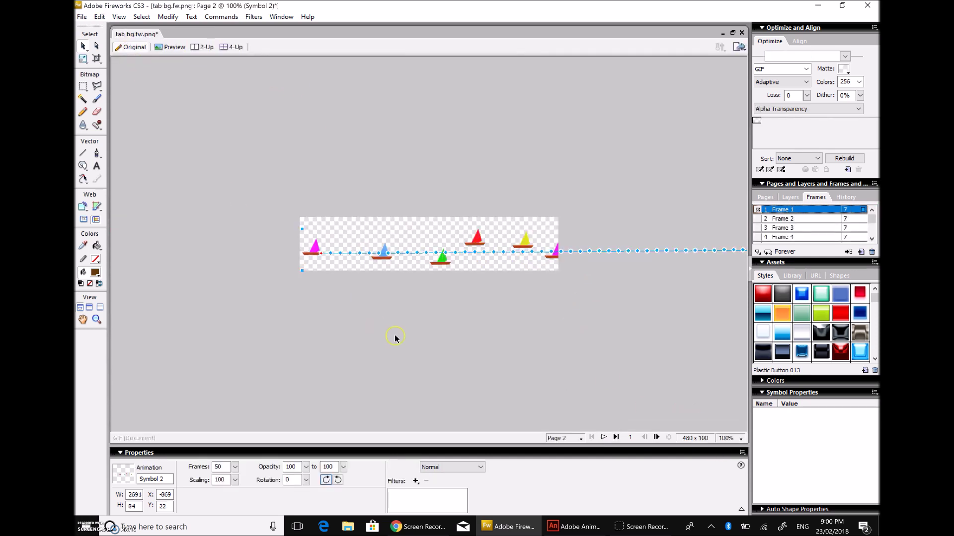
drag(321, 256, 610, 252)
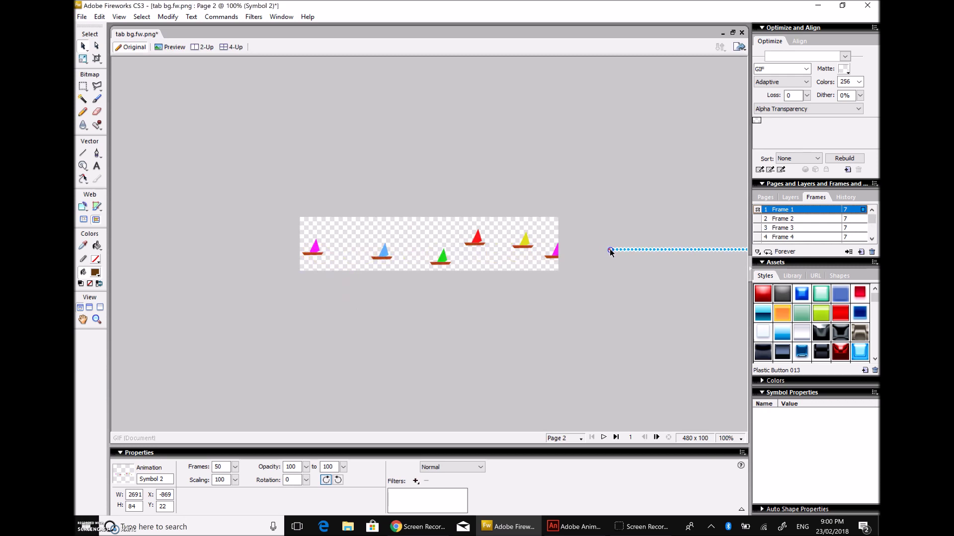
click(604, 438)
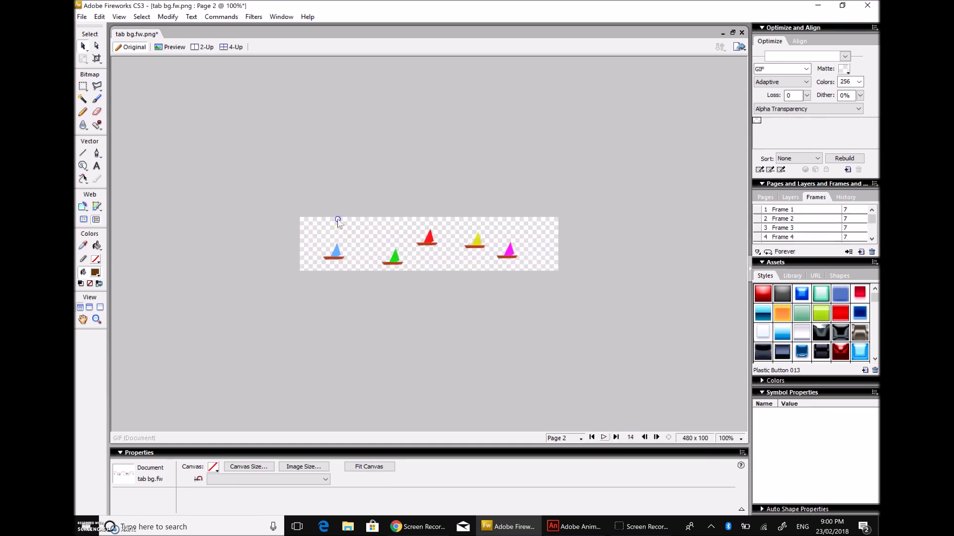
click(603, 438)
click(554, 372)
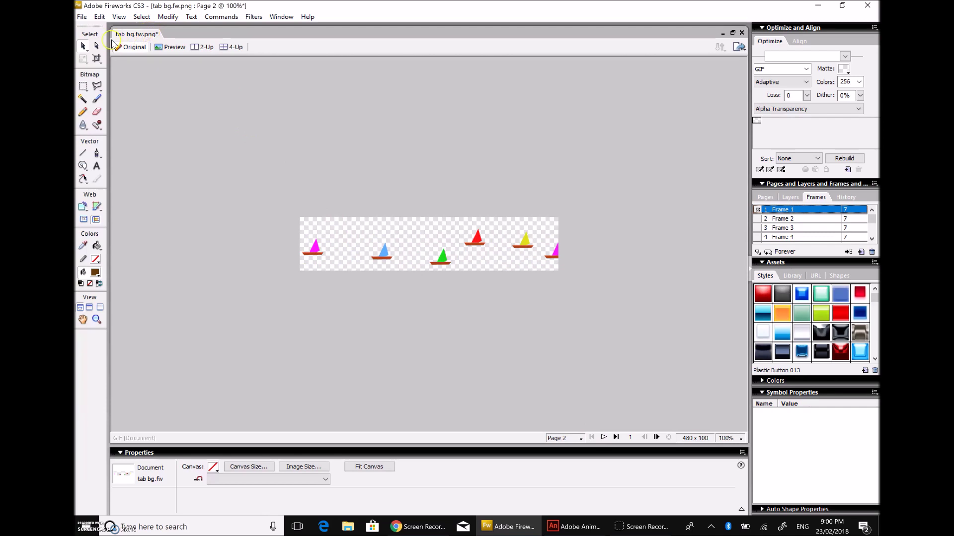
Step: Save the file as Animated GIF named 'boats' in the Desktop's table folder
click(81, 17)
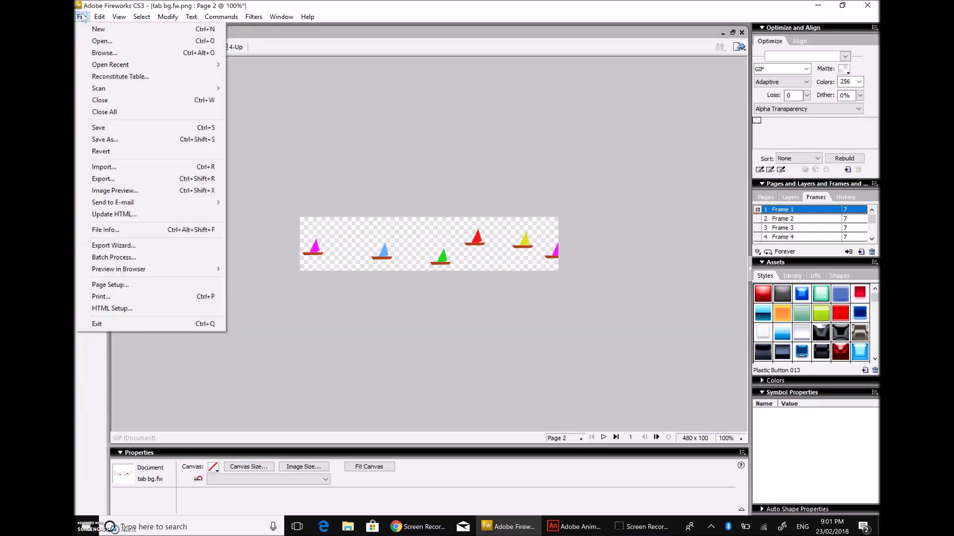
click(143, 142)
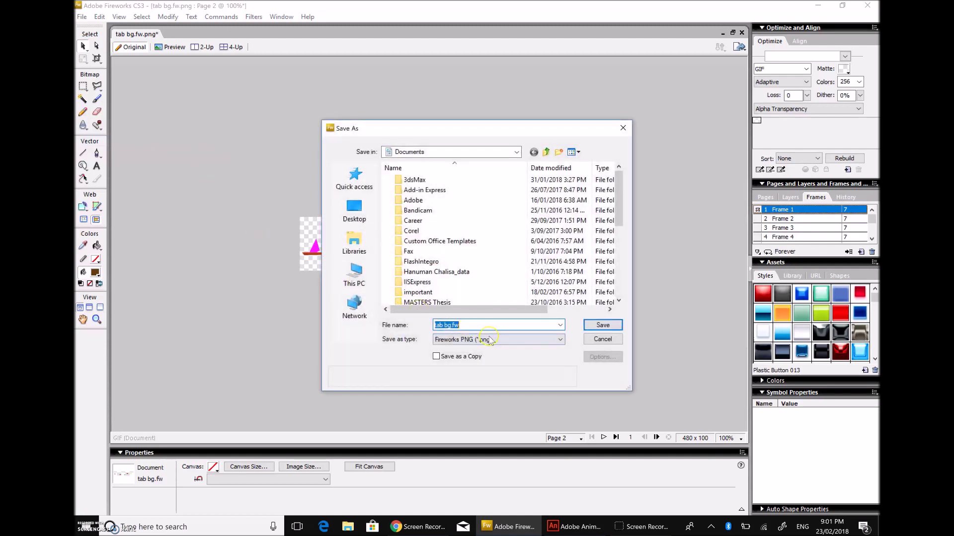
click(505, 343)
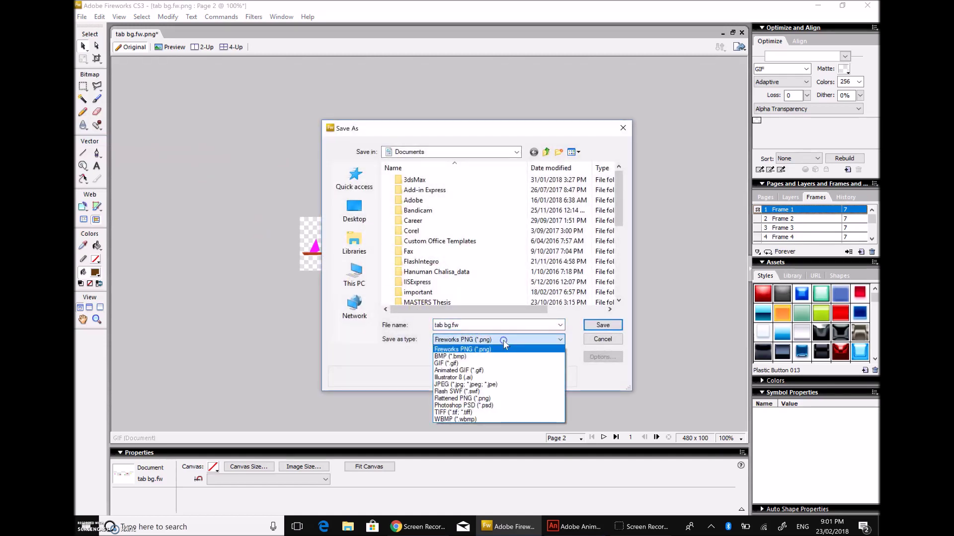
click(489, 373)
click(477, 326)
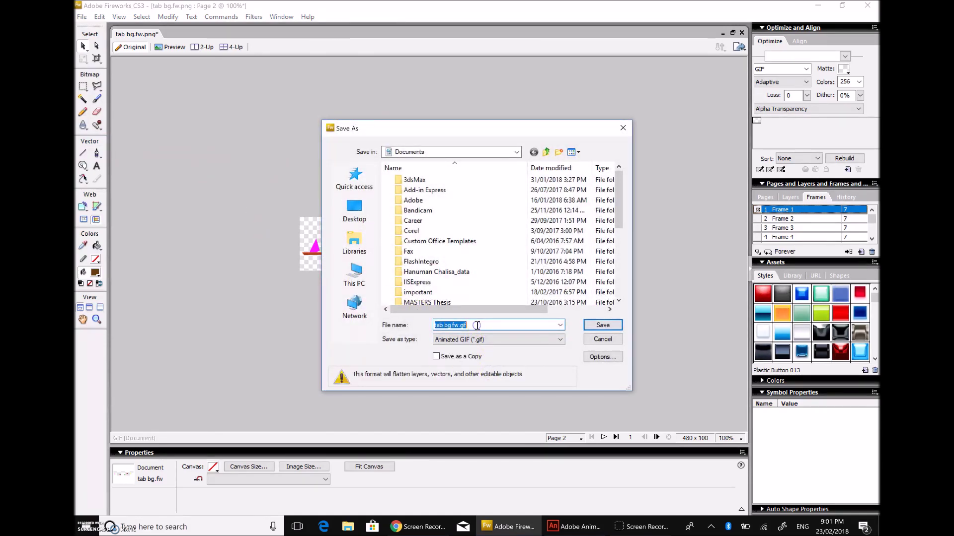
text(boats)
click(352, 276)
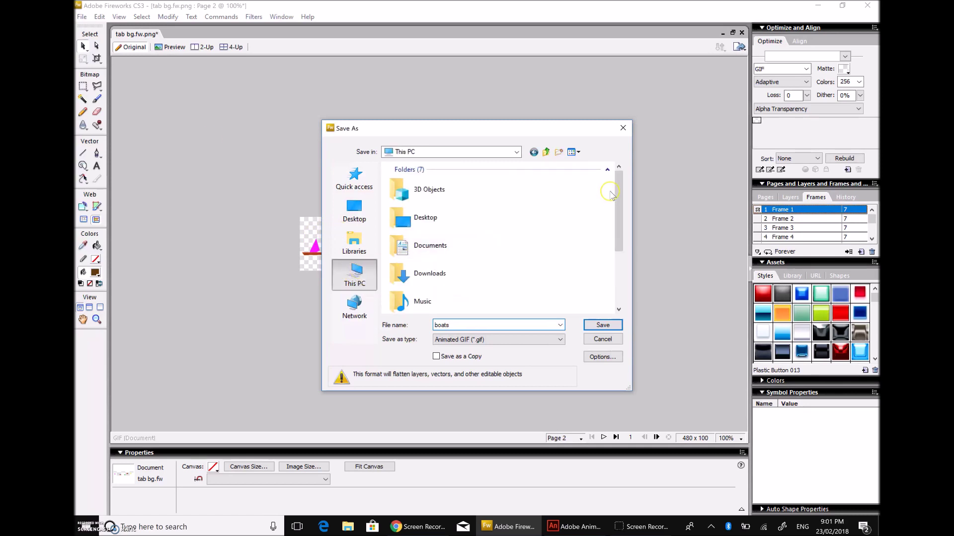
drag(618, 188, 487, 234)
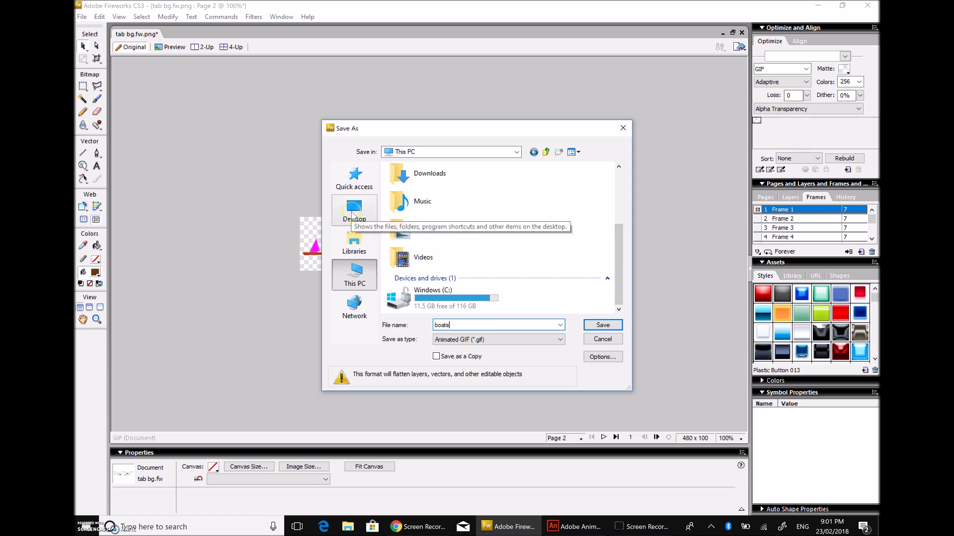
click(352, 214)
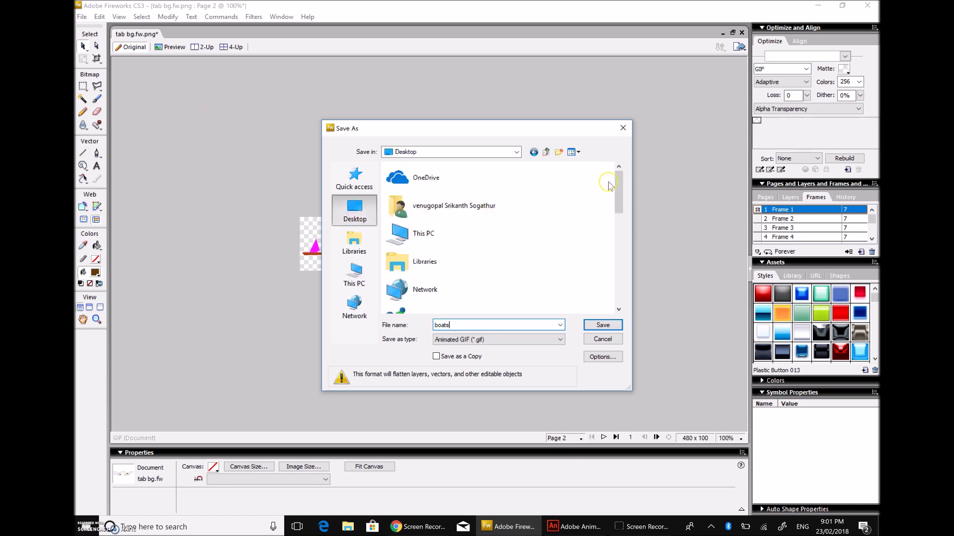
drag(618, 184, 619, 281)
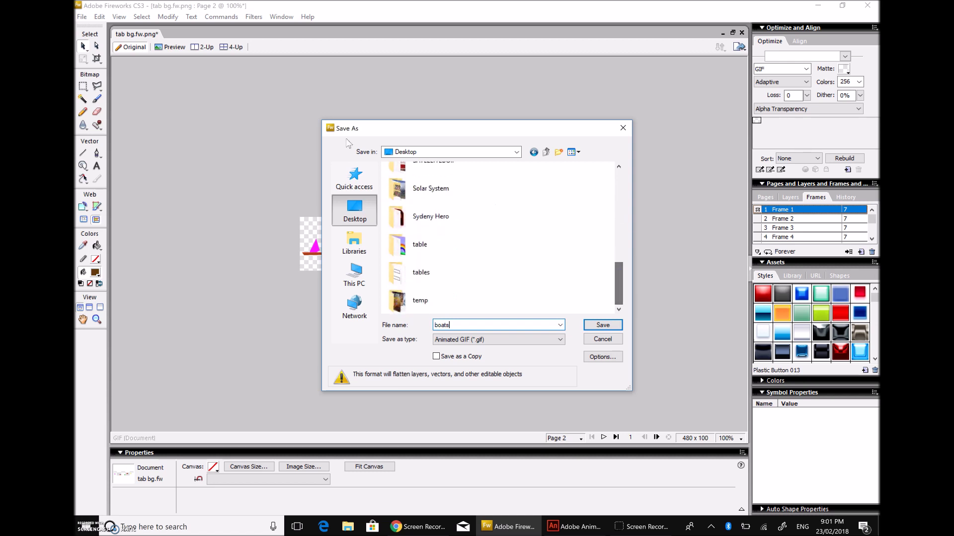
double_click(420, 244)
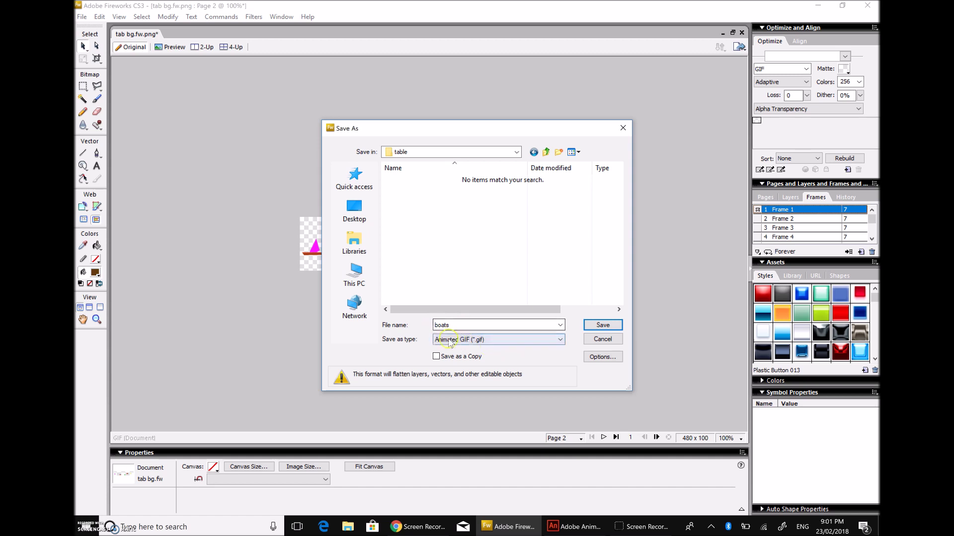
click(589, 325)
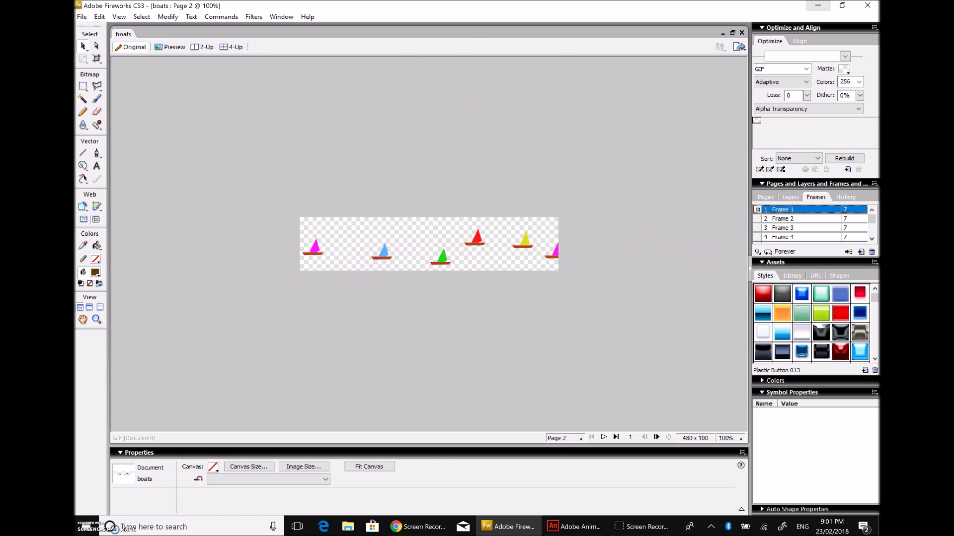
Step: In File Explorer, browse to the table folder on the Desktop
click(348, 526)
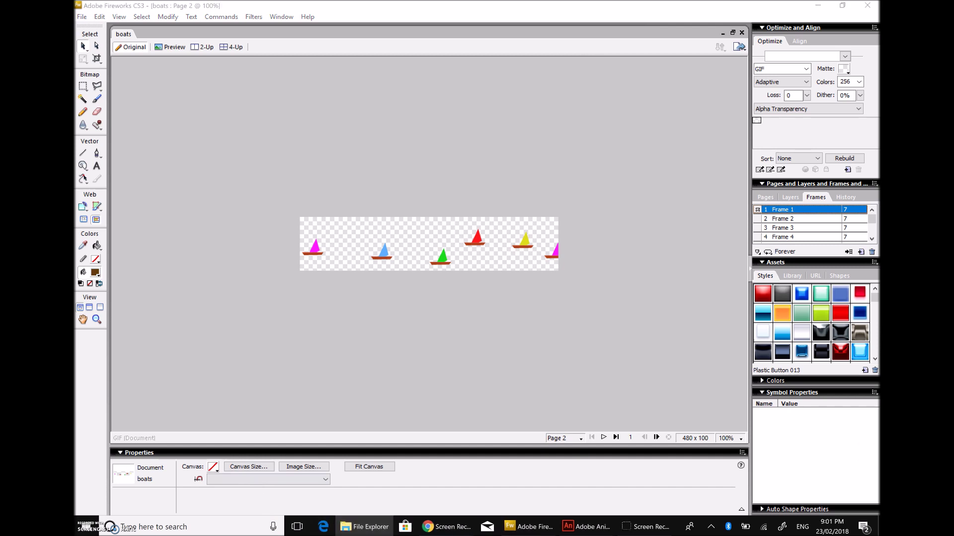
drag(735, 331, 447, 172)
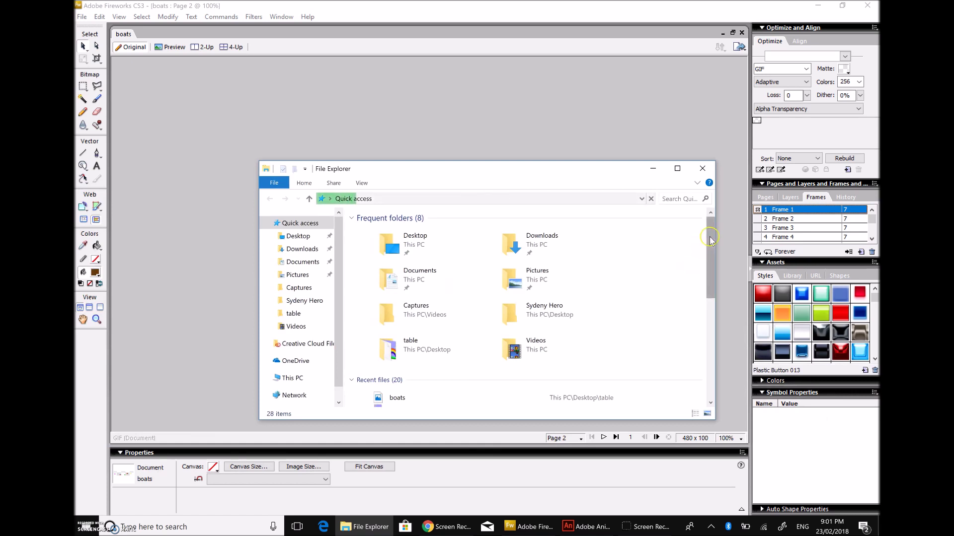
drag(710, 236, 712, 258)
click(298, 236)
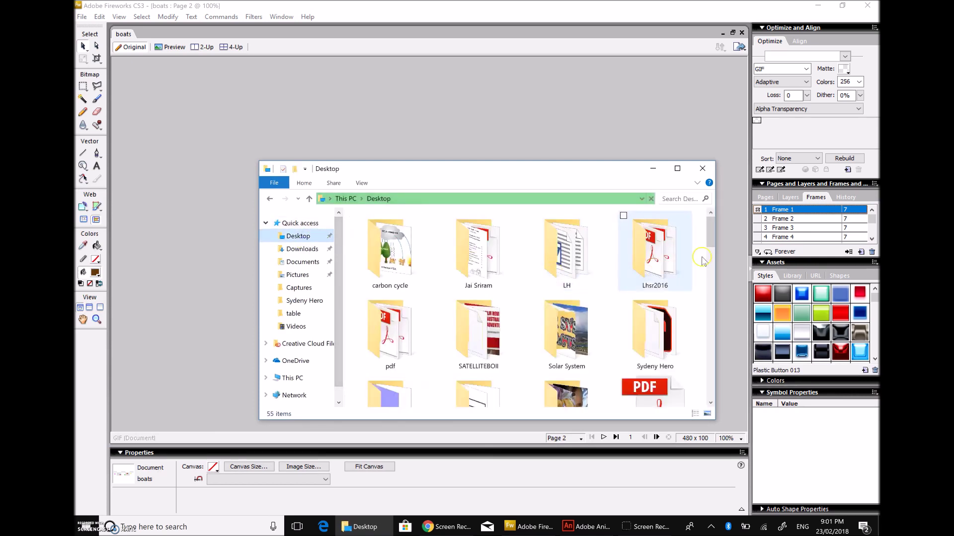
scroll(708, 239, down, 3)
click(384, 253)
double_click(384, 254)
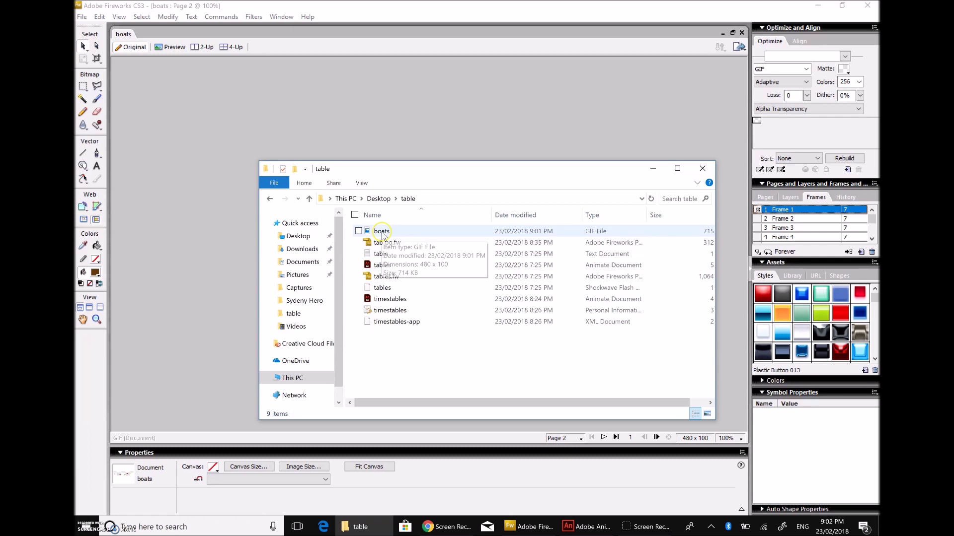
Step: Open boats.gif with Google Chrome
right_click(381, 232)
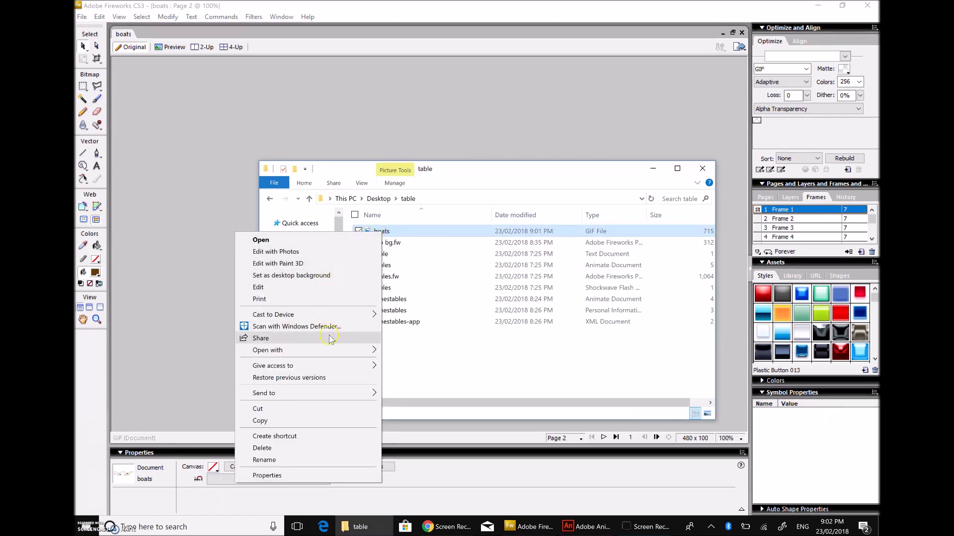
mouse_move(333, 348)
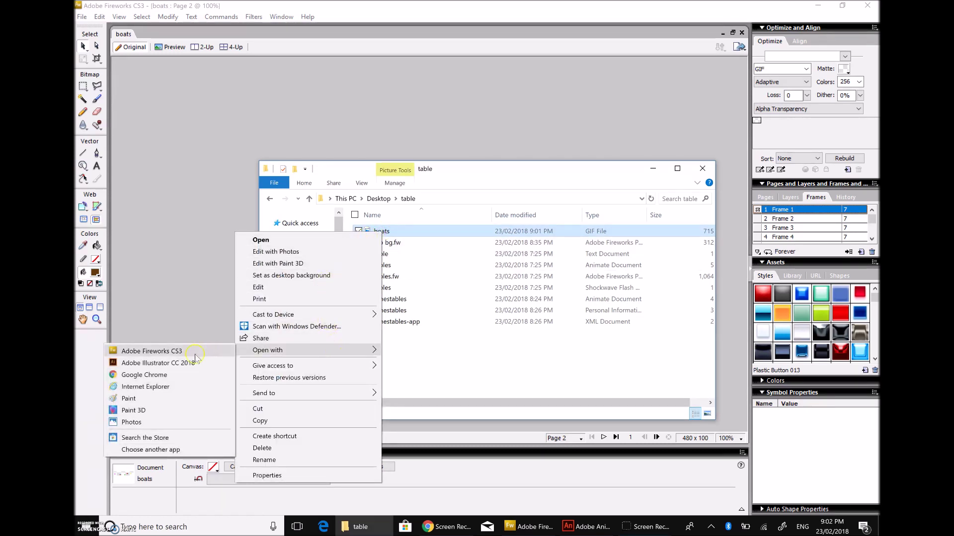
click(167, 378)
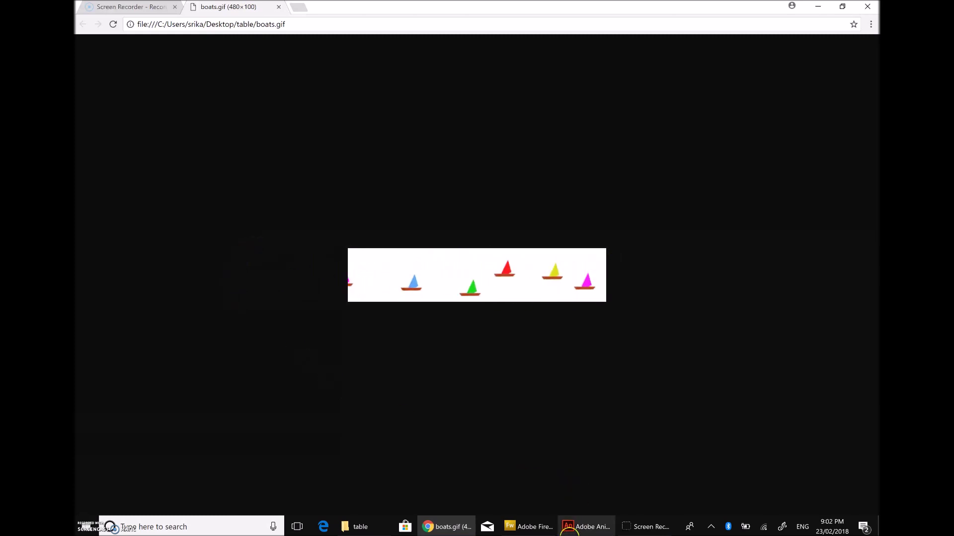
Step: After the GIF loops in Chrome, return to the Fireworks boats document
click(520, 530)
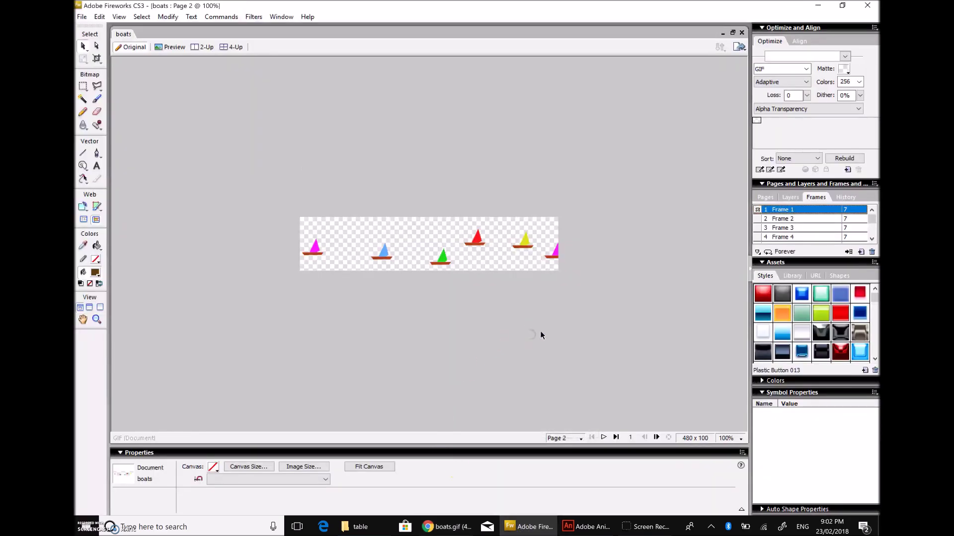
Step: Show Page 1's rainbow landscape and zoom the canvas to 66%
click(765, 197)
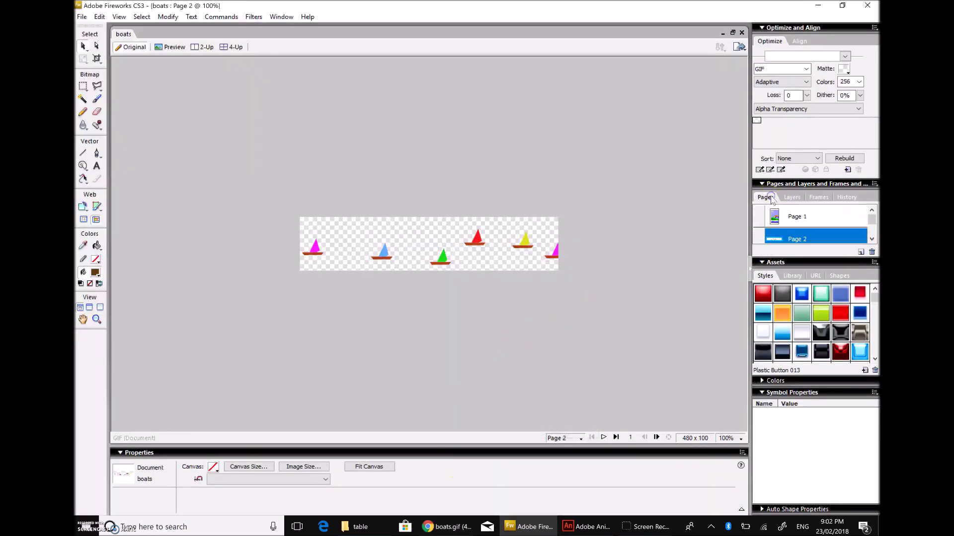
click(793, 215)
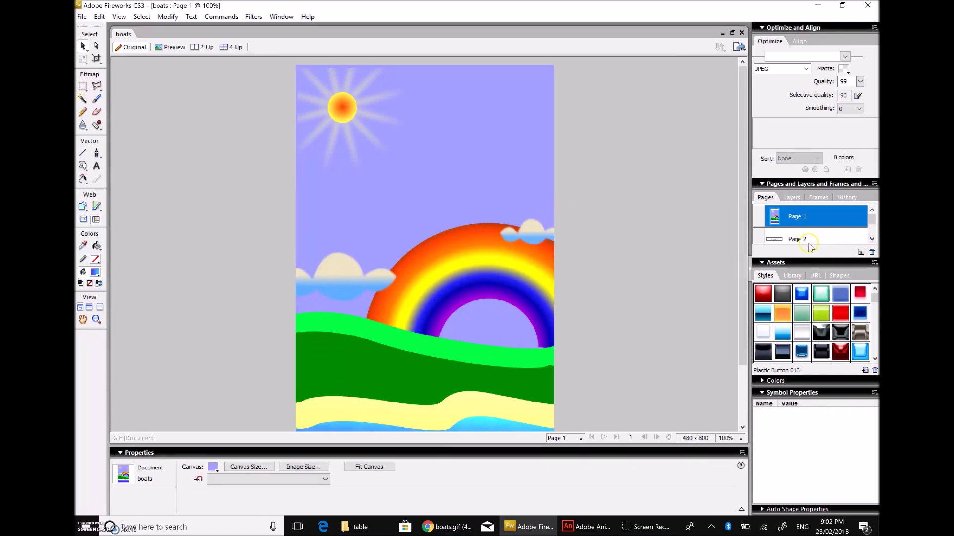
click(790, 237)
click(824, 219)
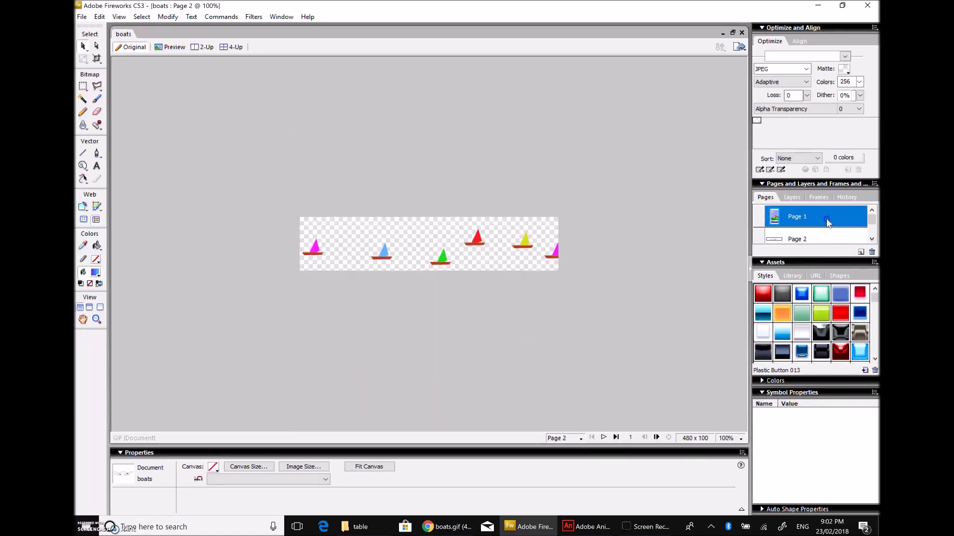
drag(742, 232, 741, 276)
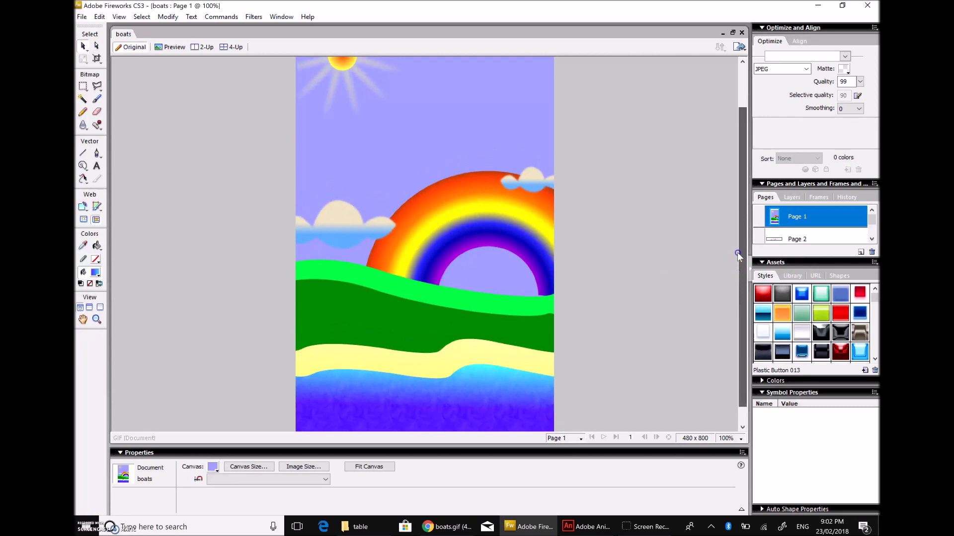
click(730, 440)
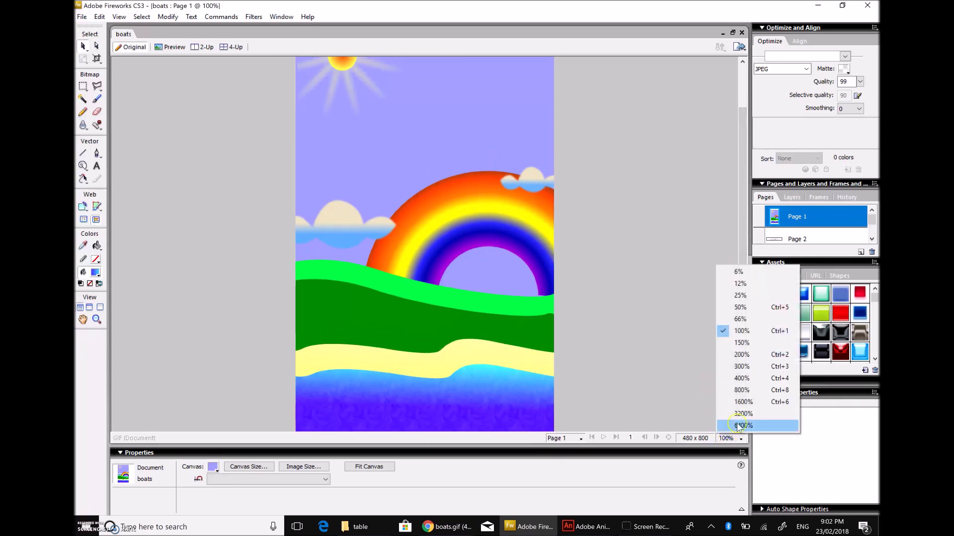
click(754, 321)
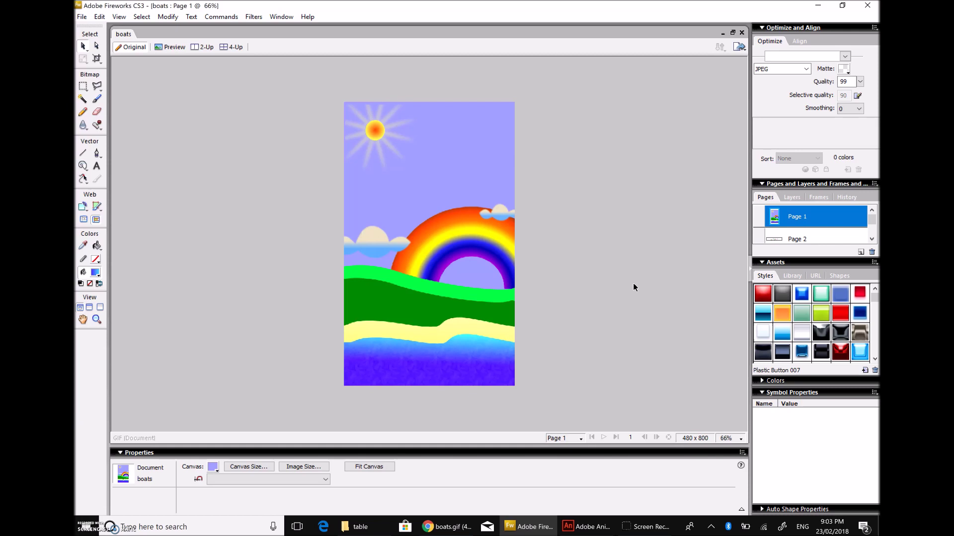
click(527, 381)
click(549, 376)
click(589, 139)
click(629, 145)
Step: Move the top-right cloud left onto the rainbow's top, then launch Adobe Animate CC
click(489, 214)
drag(489, 214, 470, 220)
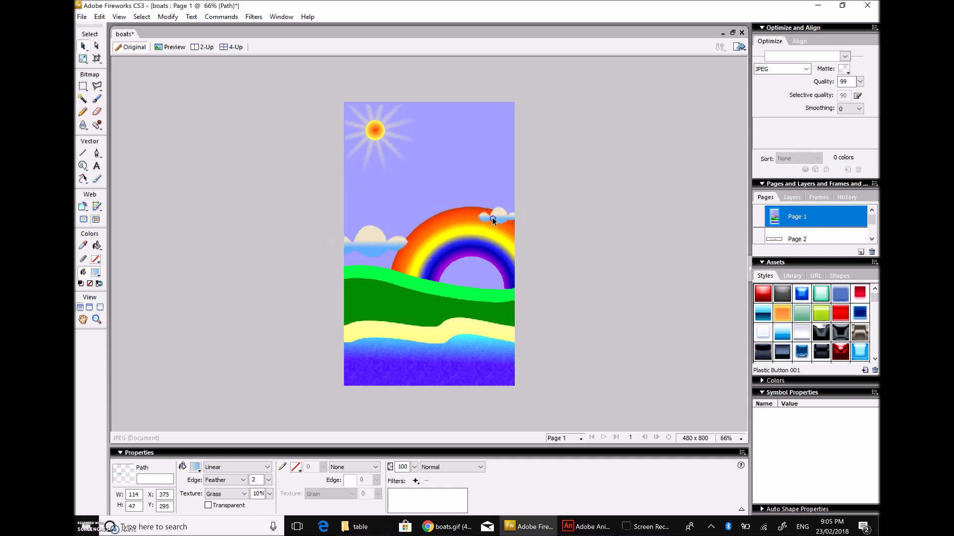
drag(493, 220, 494, 221)
click(538, 239)
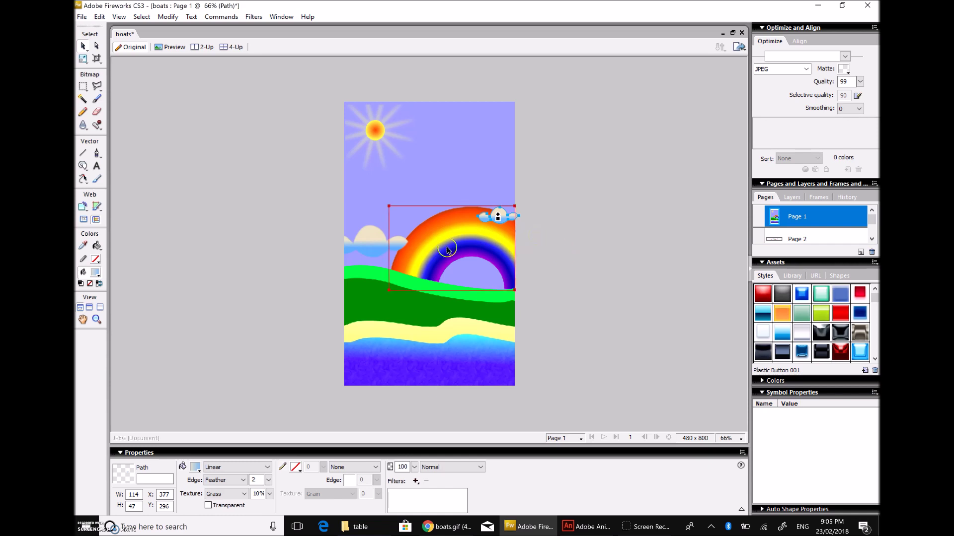
click(88, 520)
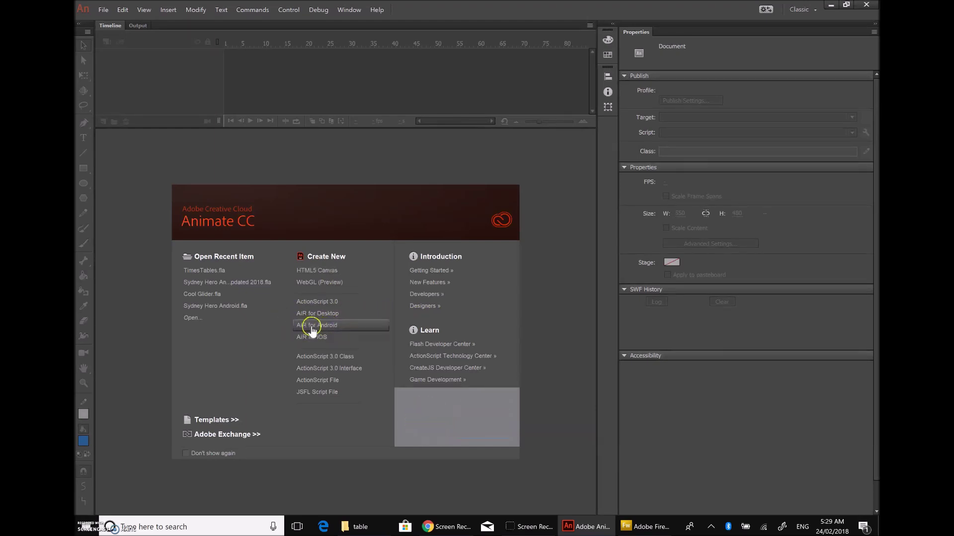
click(327, 325)
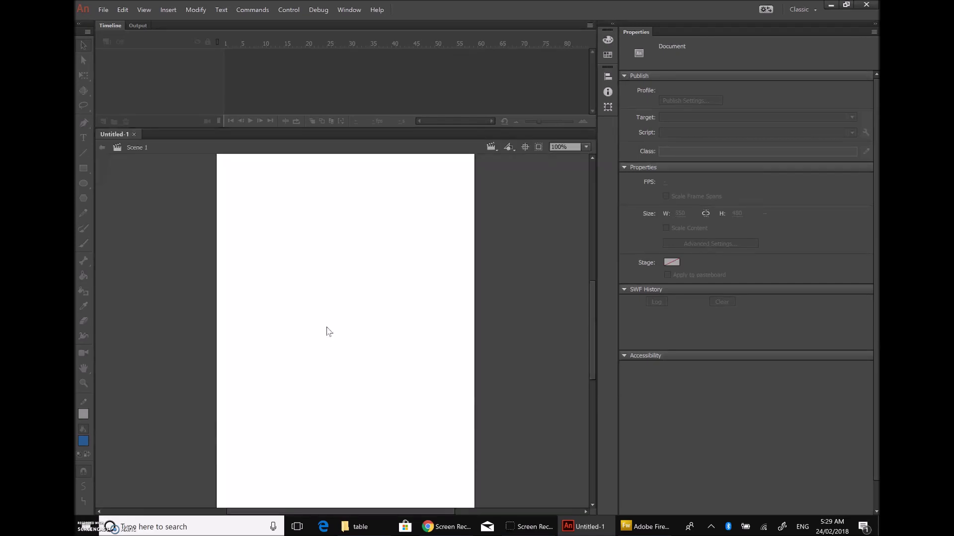
click(587, 154)
click(568, 201)
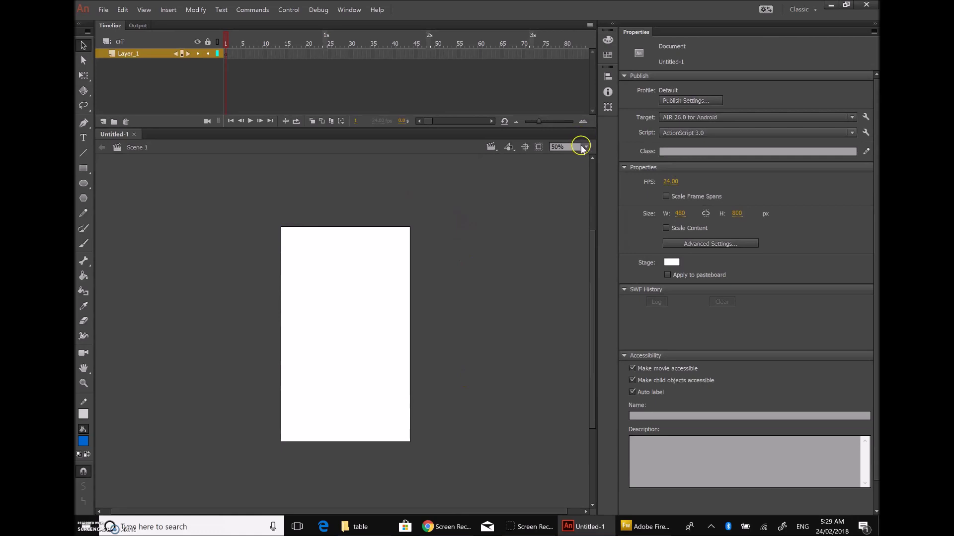
click(586, 147)
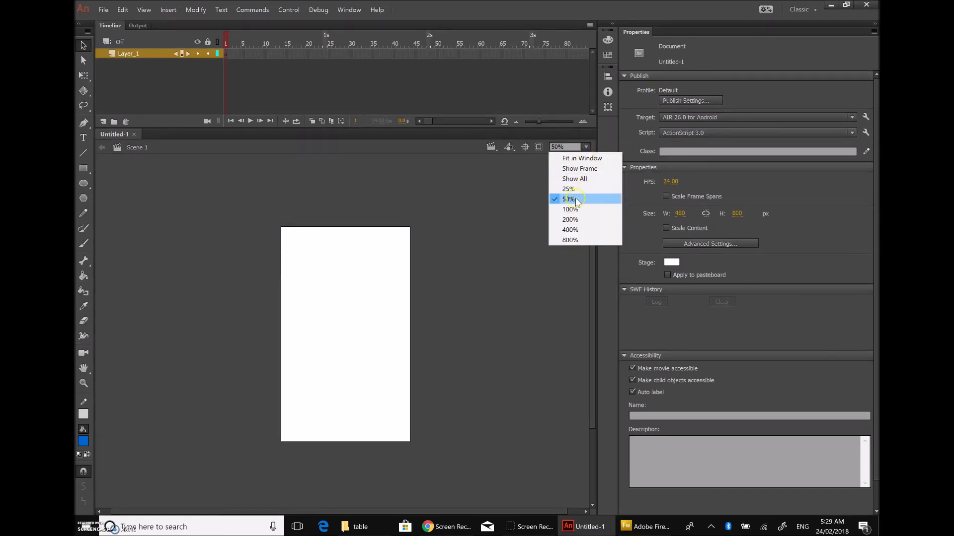
click(509, 253)
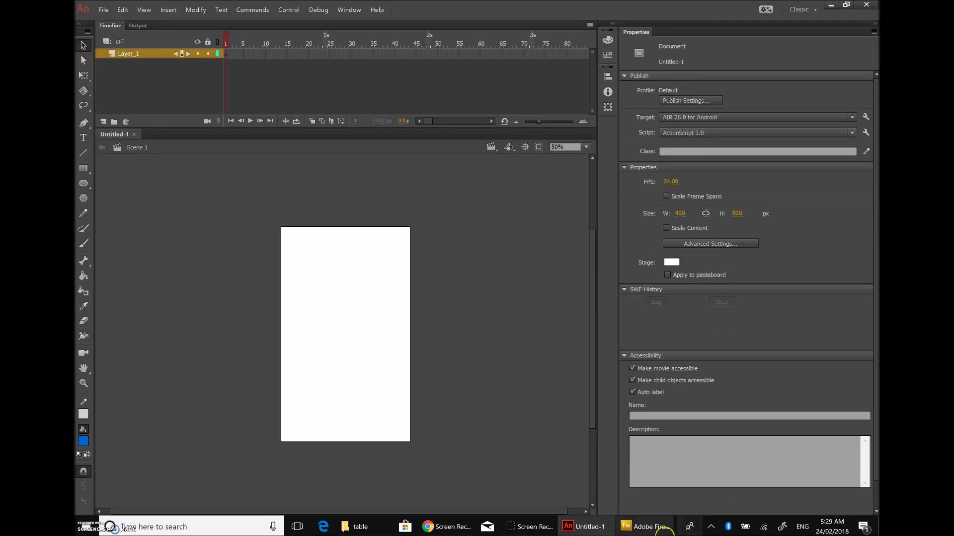
click(635, 525)
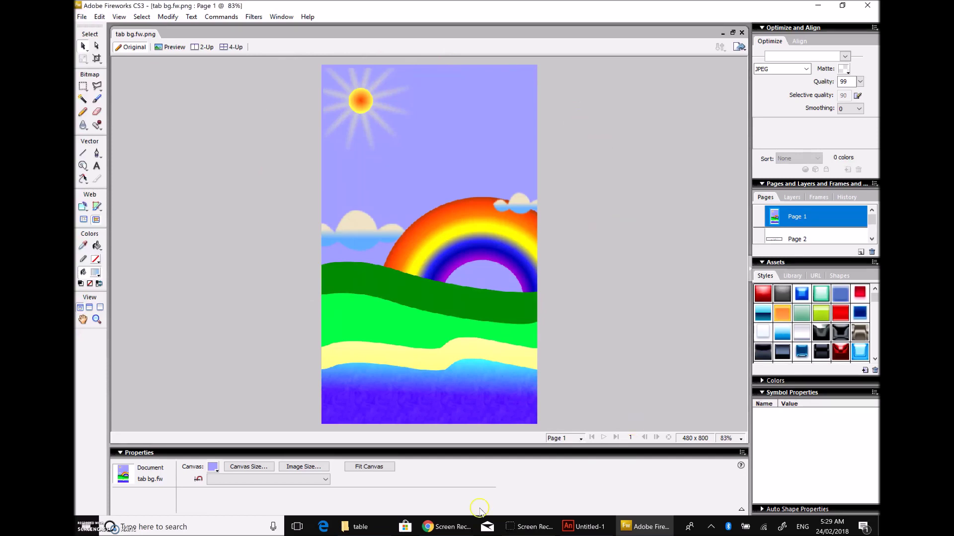
click(247, 469)
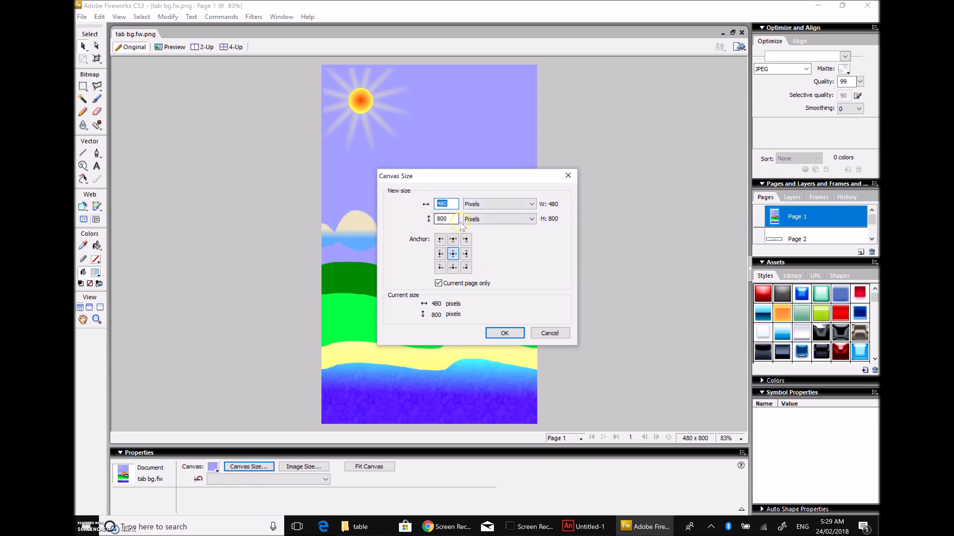
click(504, 338)
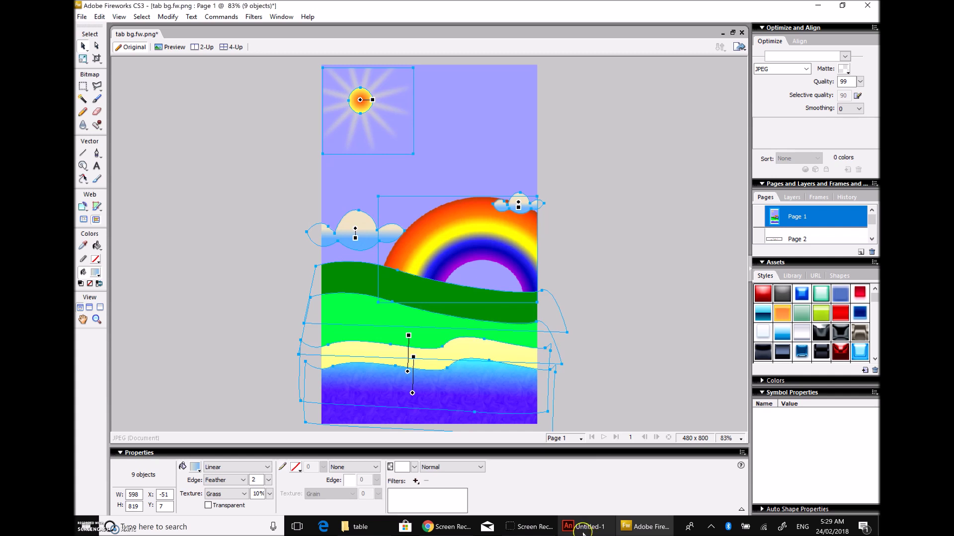
click(586, 528)
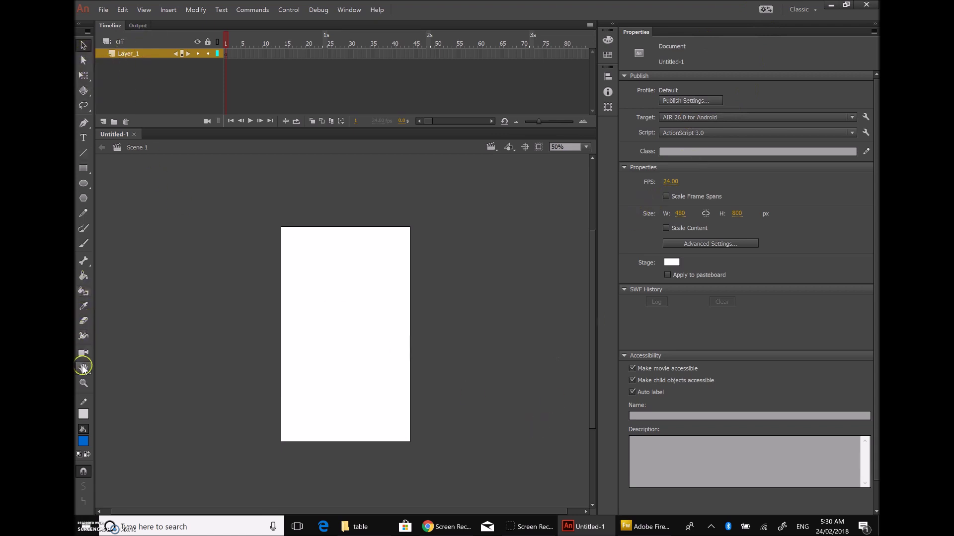
click(83, 383)
click(83, 45)
click(710, 102)
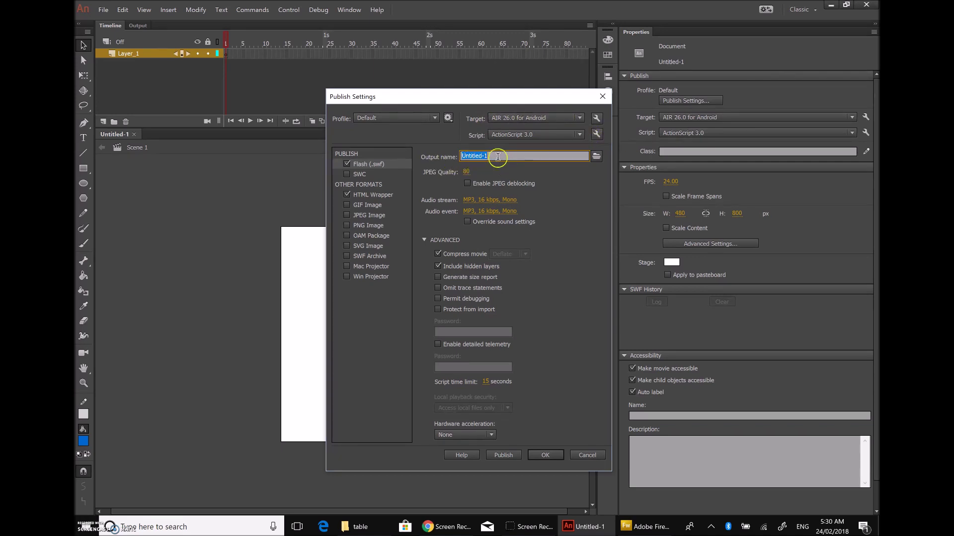
click(603, 95)
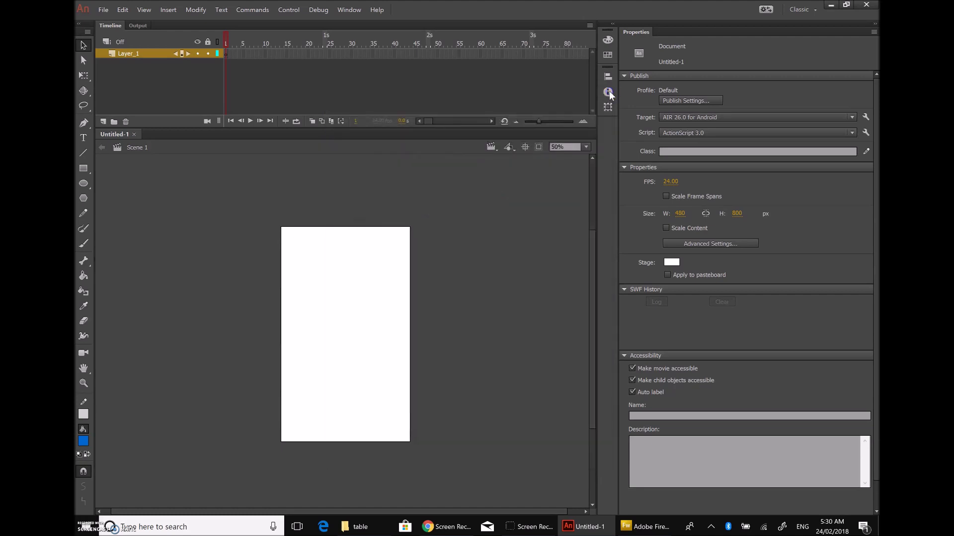
Step: Save the document as TimesTable.fla and open its AIR for Android Settings
click(109, 9)
click(129, 106)
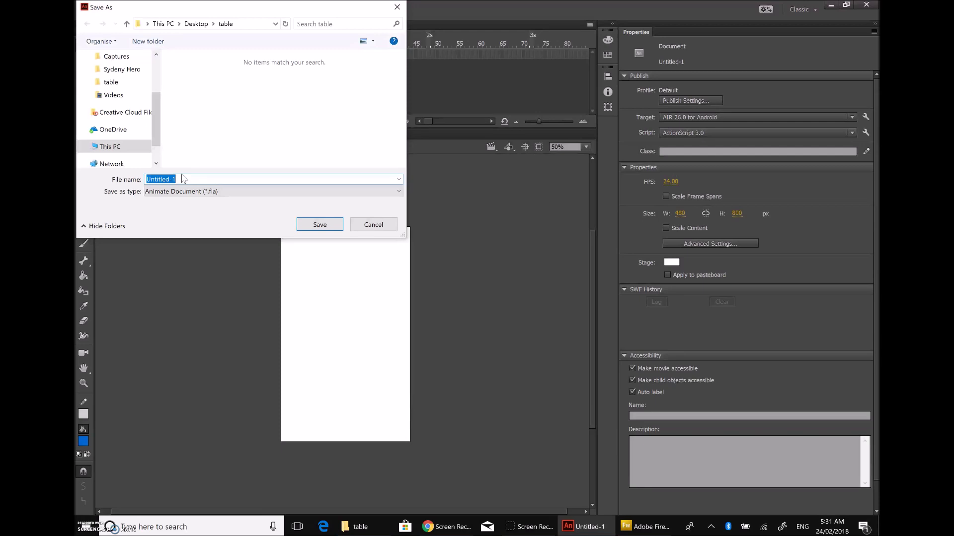
text(T)
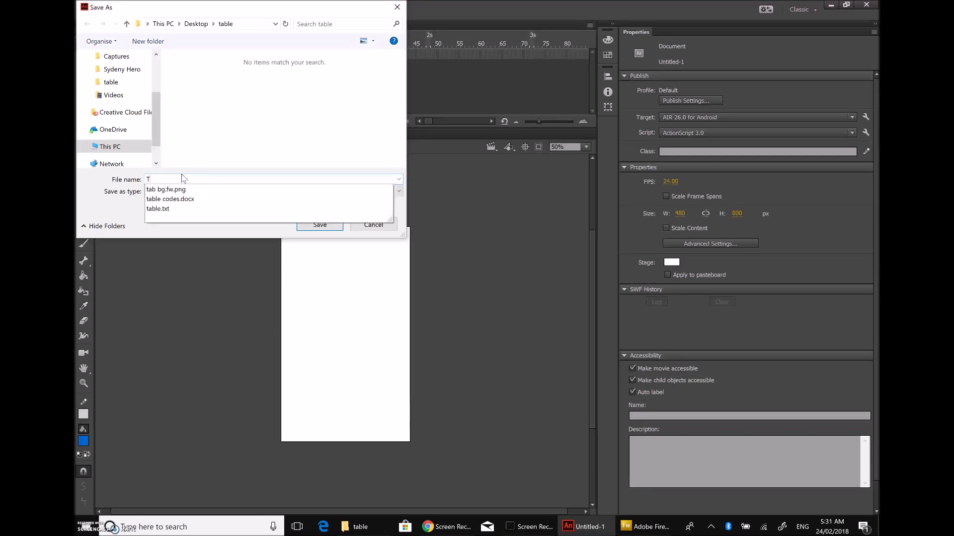
text(imesTable)
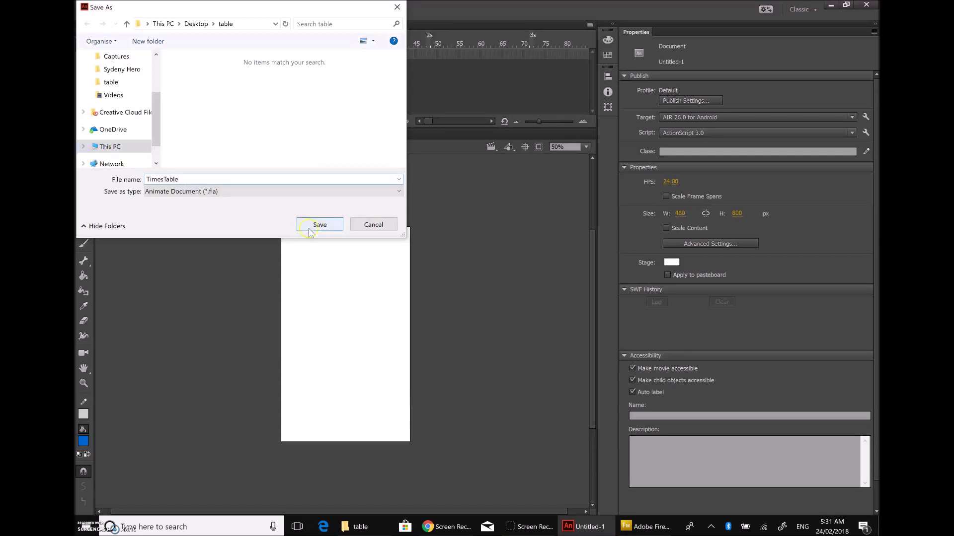
click(326, 225)
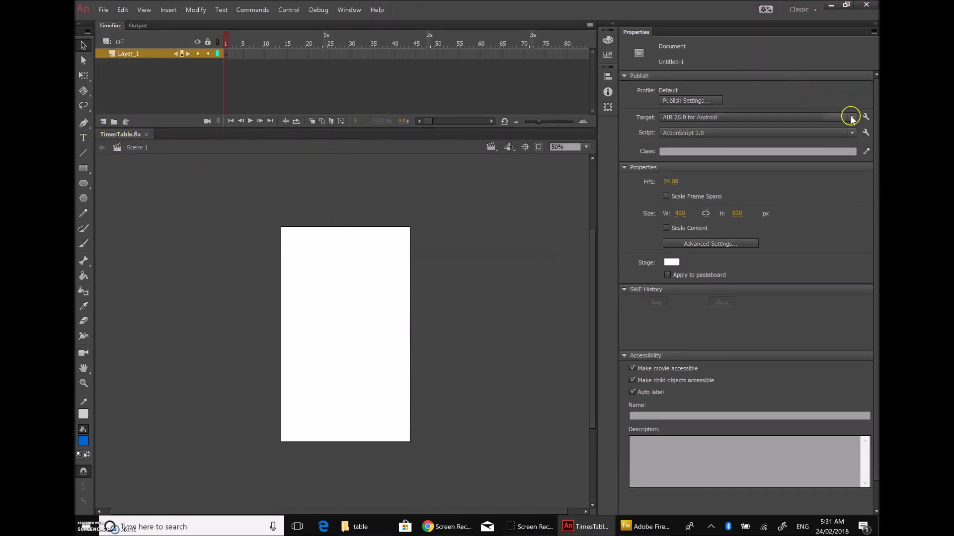
click(865, 118)
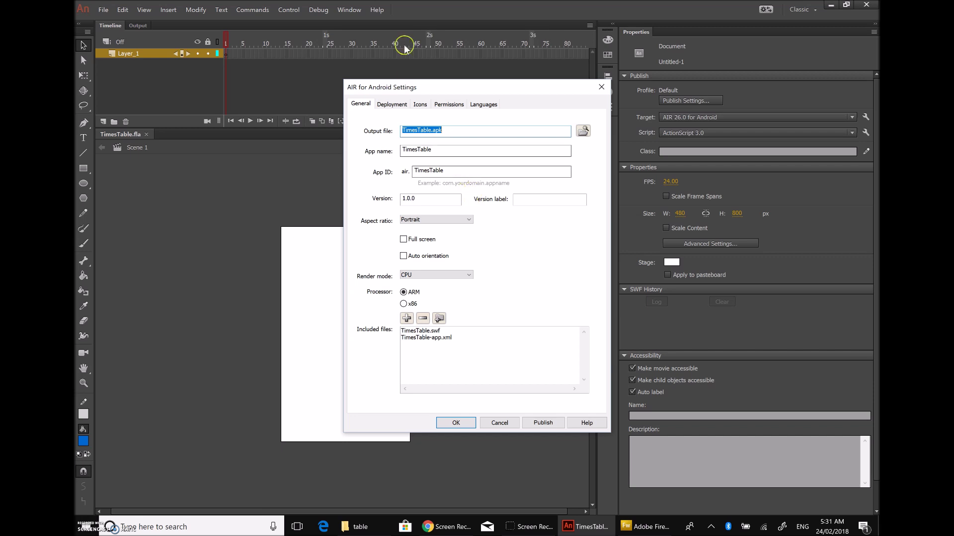
Step: Switch the AIR for Android Settings to the Deployment tab
click(390, 103)
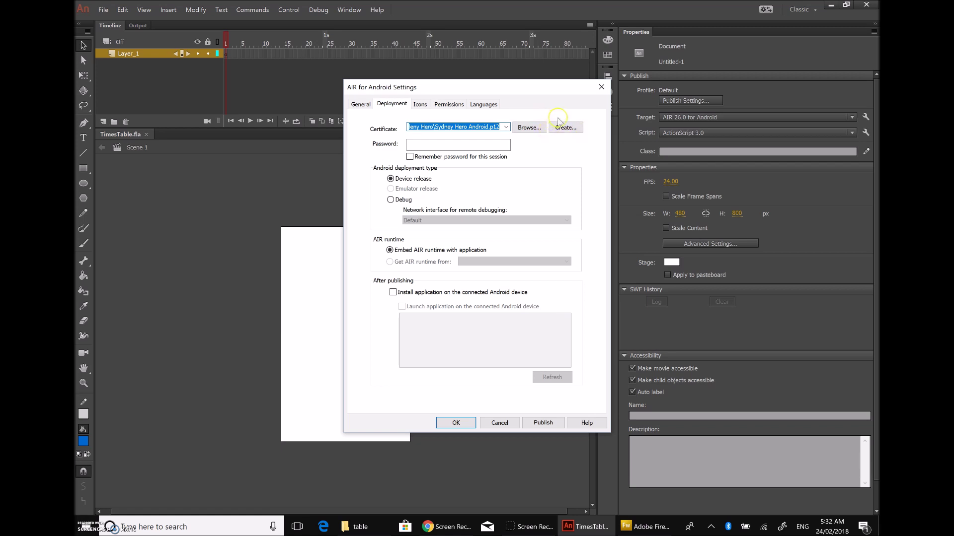
Step: Start a self-signed certificate with 'elf apps' as publisher, organization unit and organization name
click(567, 130)
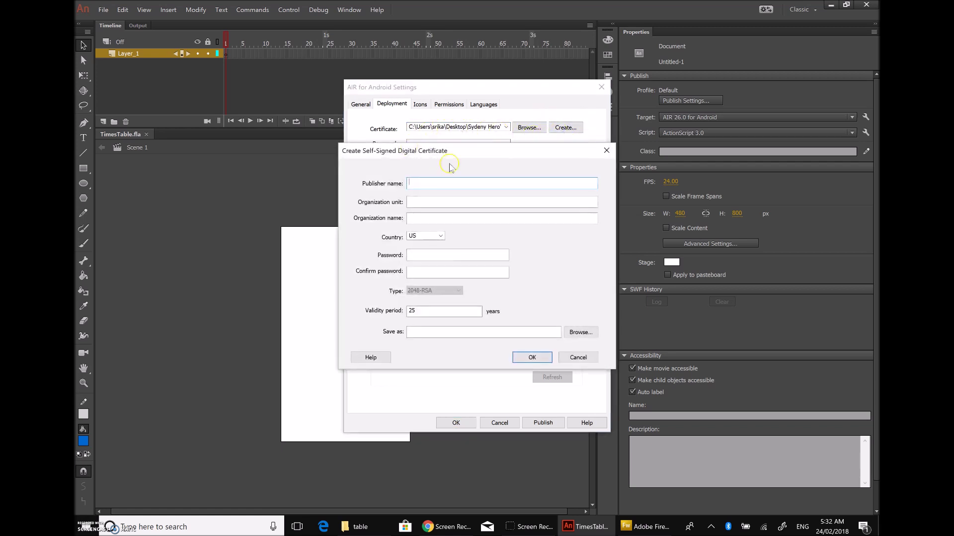
click(425, 185)
text(a)
text(lf apps)
key(Tab)
text(elf apps)
drag(429, 201, 400, 201)
key(ctrl+c)
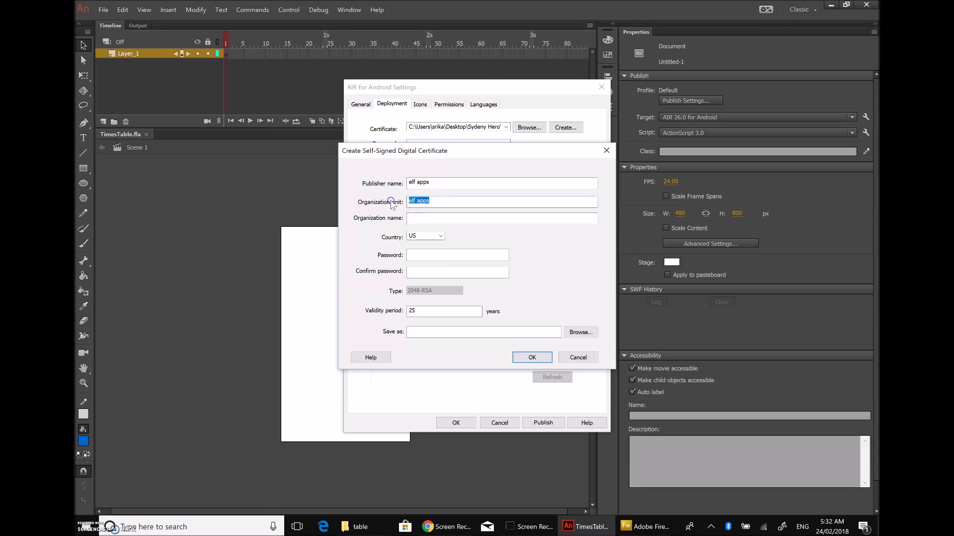
click(420, 215)
key(ctrl+v)
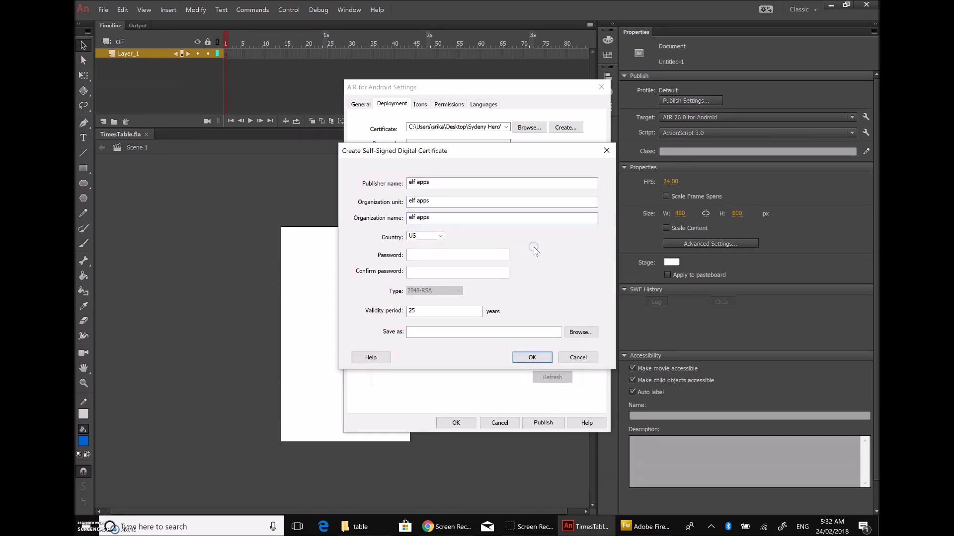
Step: Enter and confirm the certificate password, then choose where to save it
click(456, 254)
text(••••)
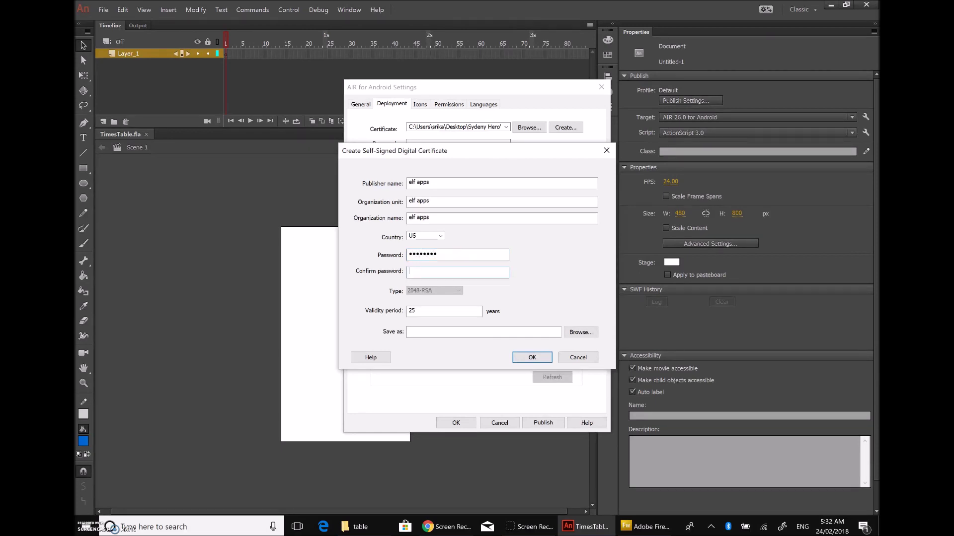
text(•••••••)
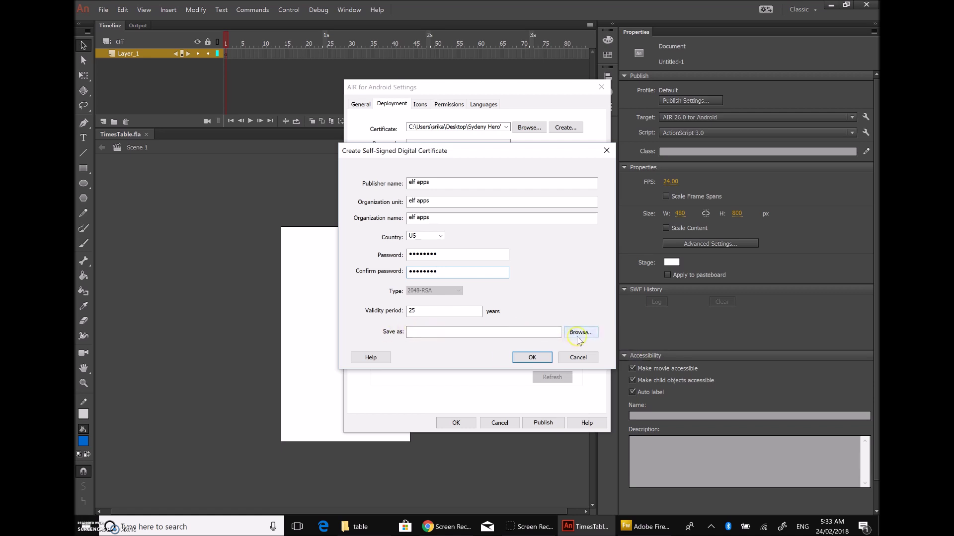
click(581, 338)
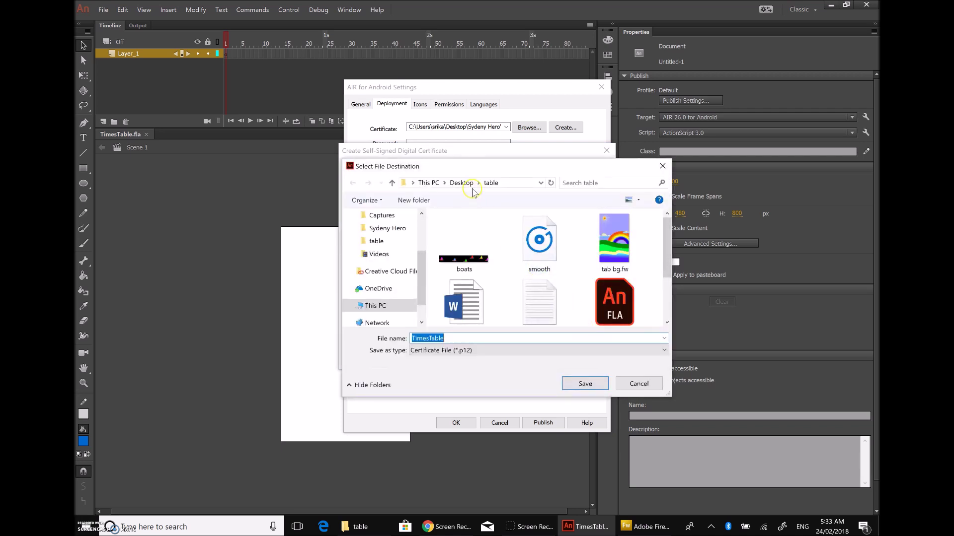
Step: Save the certificate as TimesTable.p12 in the table folder, create it, and confirm
click(512, 184)
click(511, 182)
mouse_move(498, 182)
mouse_down()
mouse_move(447, 183)
mouse_move(502, 183)
mouse_up()
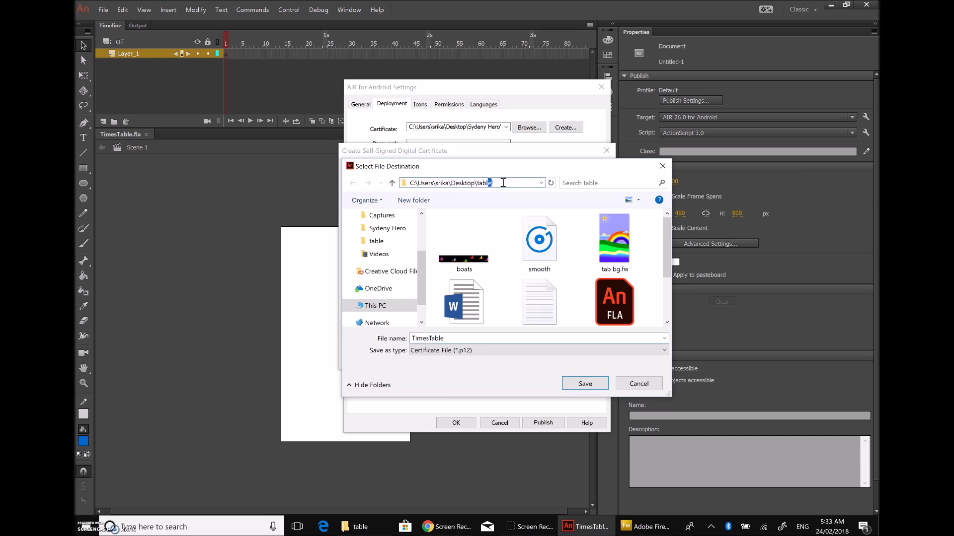
click(510, 184)
click(464, 341)
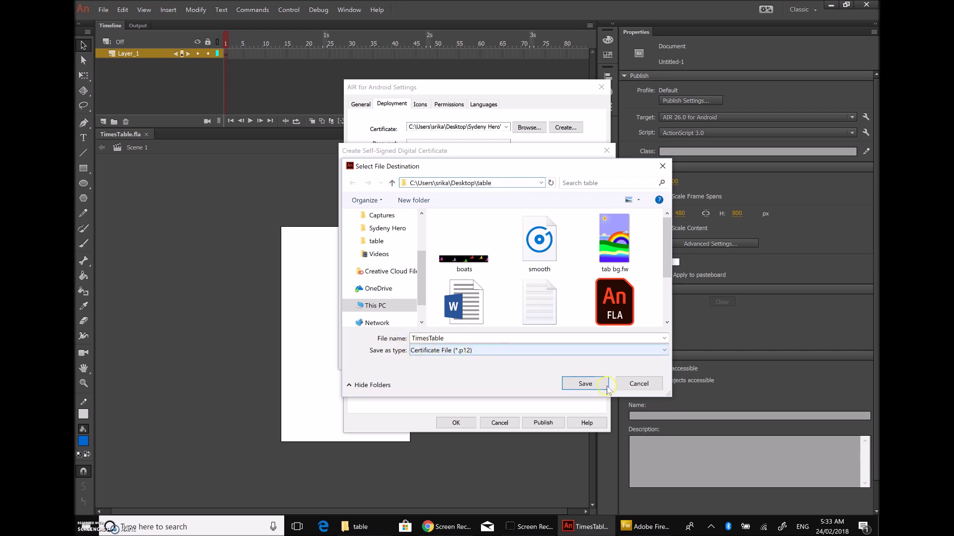
click(590, 386)
click(531, 359)
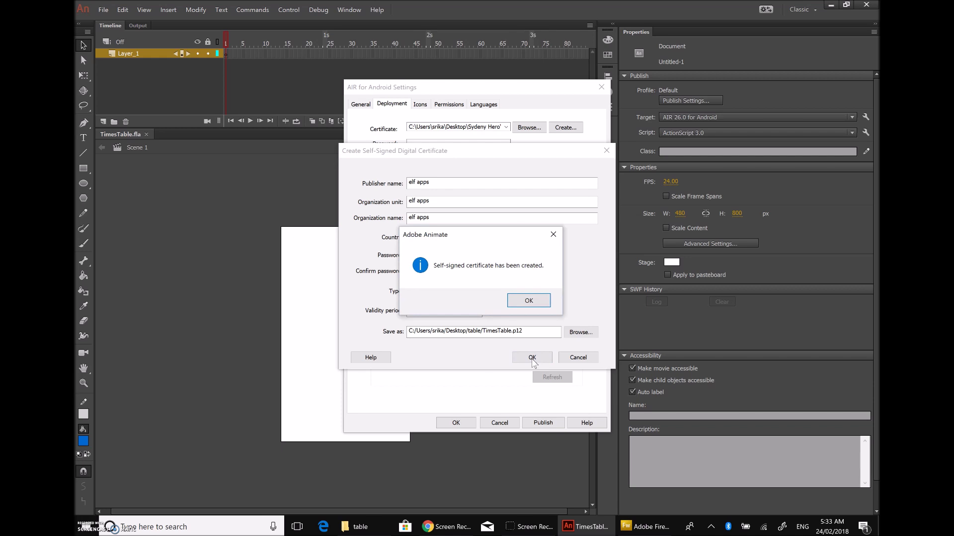
click(536, 301)
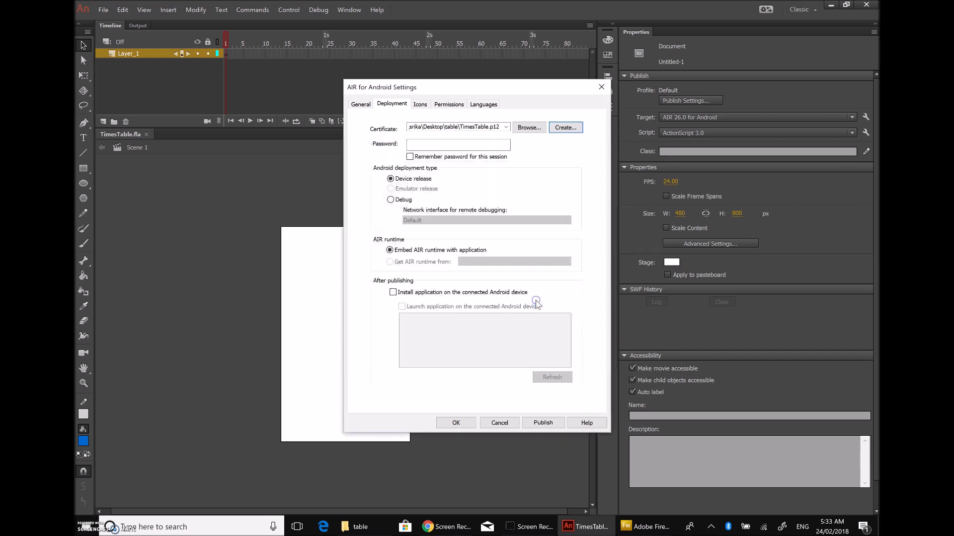
Step: Enter the certificate password and tick Remember password for this session
click(438, 144)
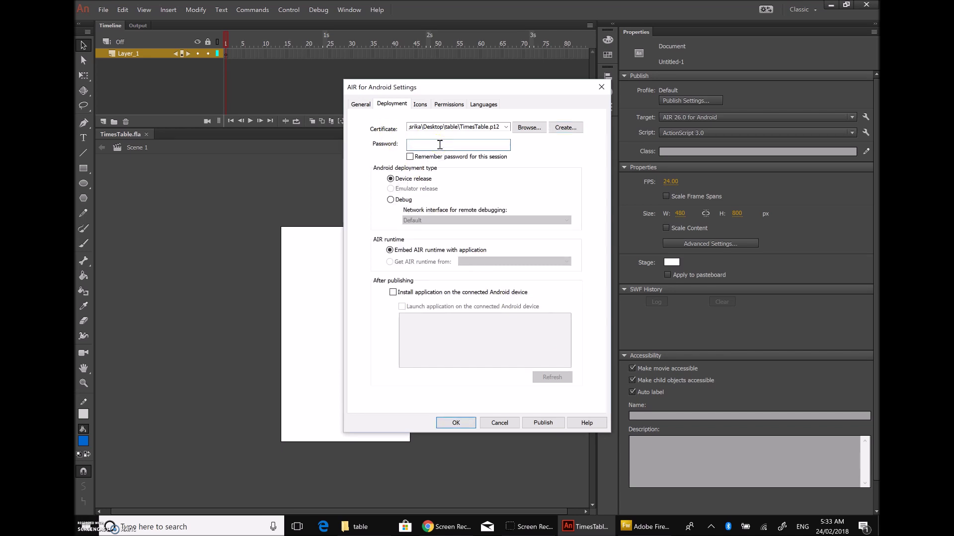
text(12345678)
click(410, 157)
click(498, 158)
click(537, 149)
Step: Select the 72x72 slot in the AIR for Android Icons settings
click(422, 105)
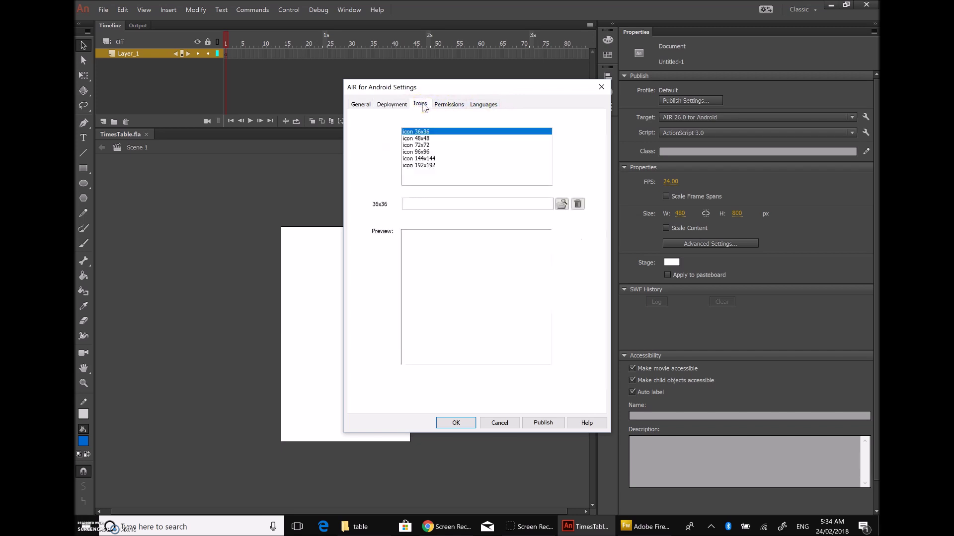
click(436, 105)
click(424, 145)
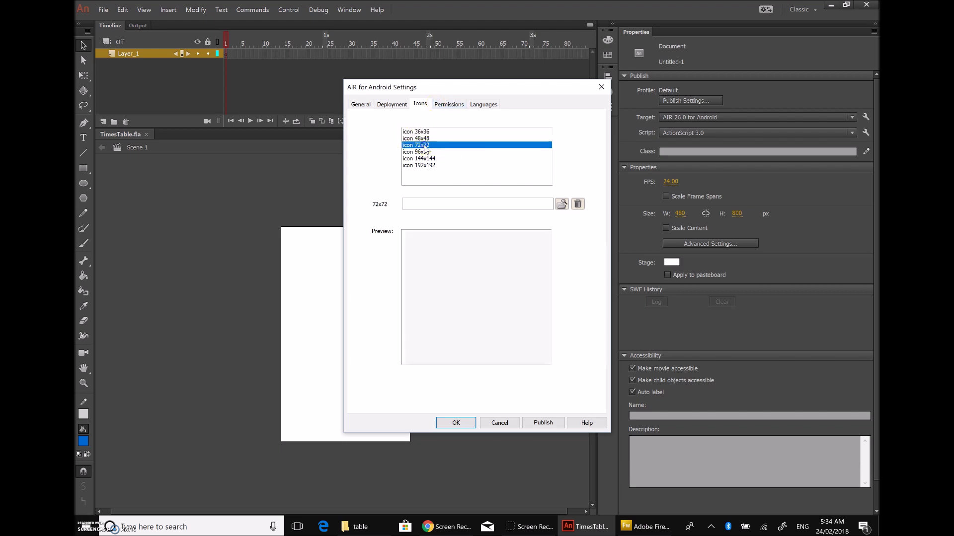
click(430, 145)
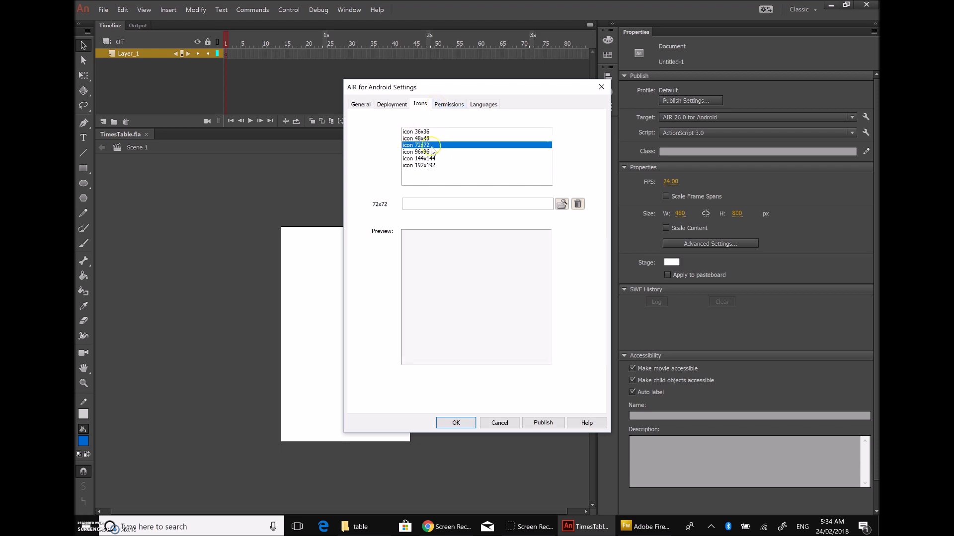
Step: In Fireworks' bg.fw.png, add a blank Page 3 and check its 480 × 800 canvas size
click(645, 527)
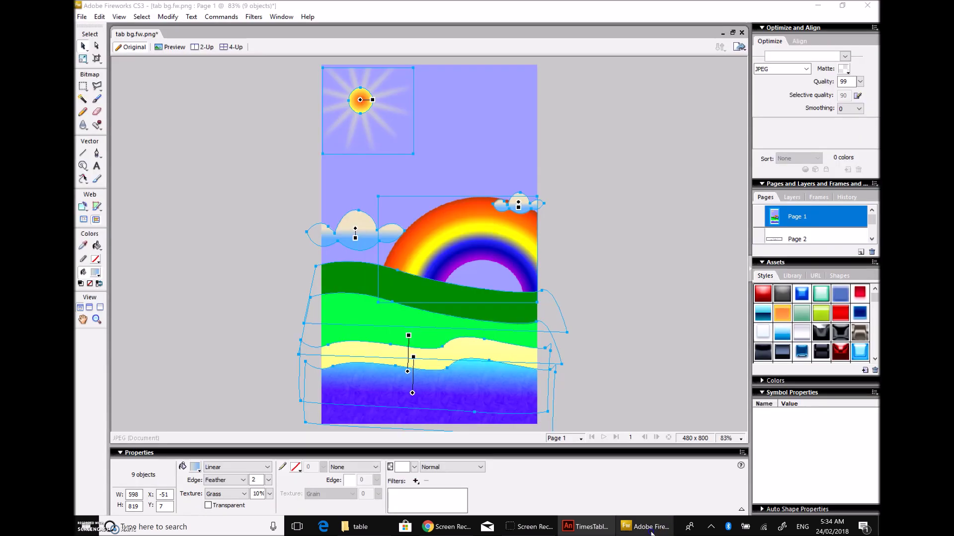
click(871, 239)
click(860, 253)
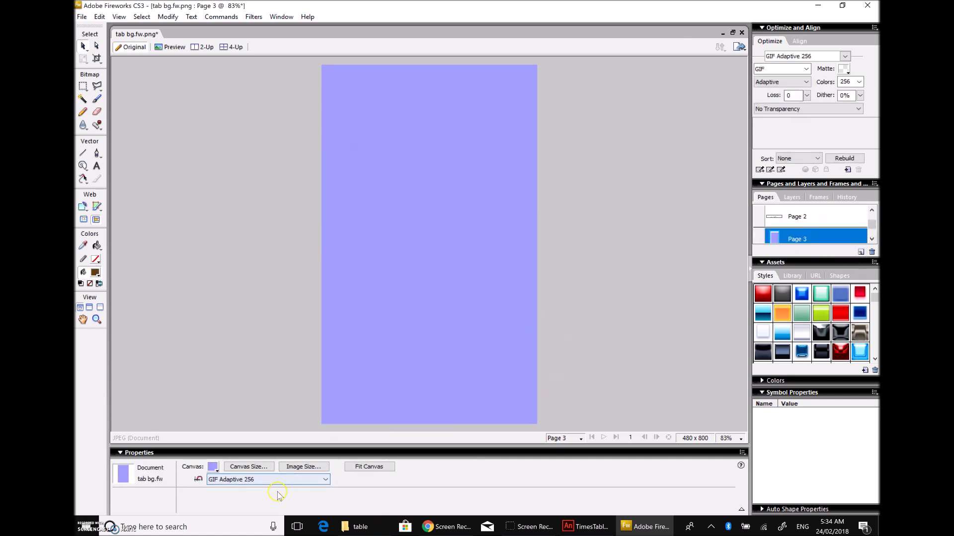
click(248, 467)
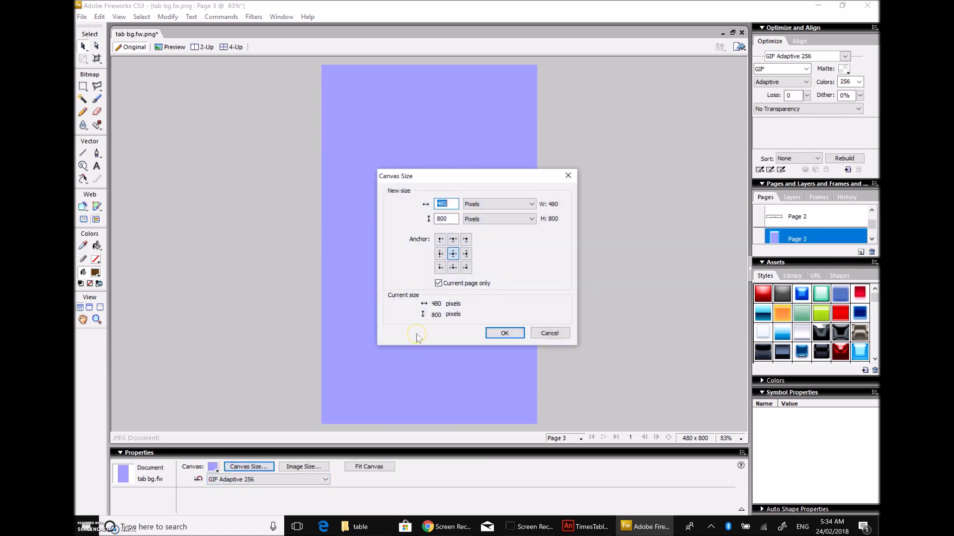
Step: Resize the page's canvas to 72 x 72 pixels
text(72)
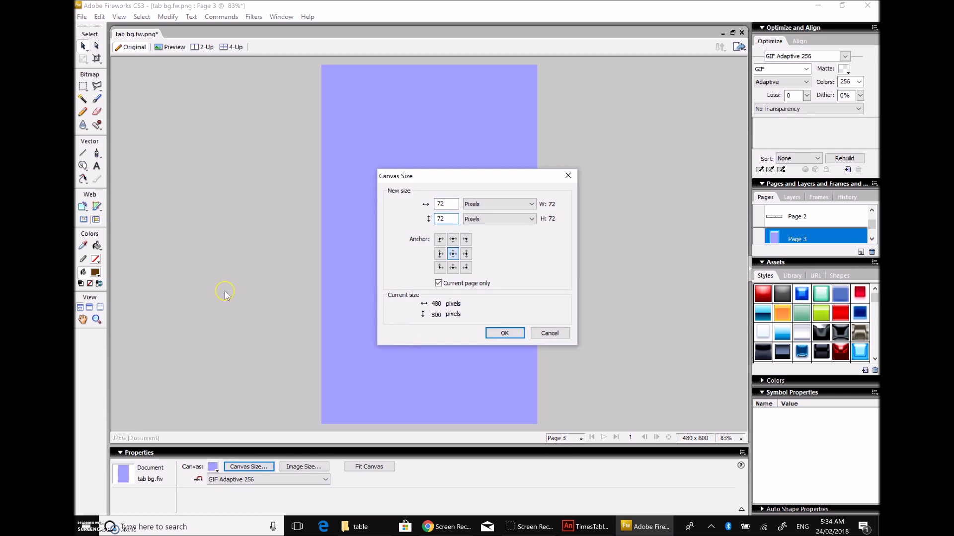
click(508, 332)
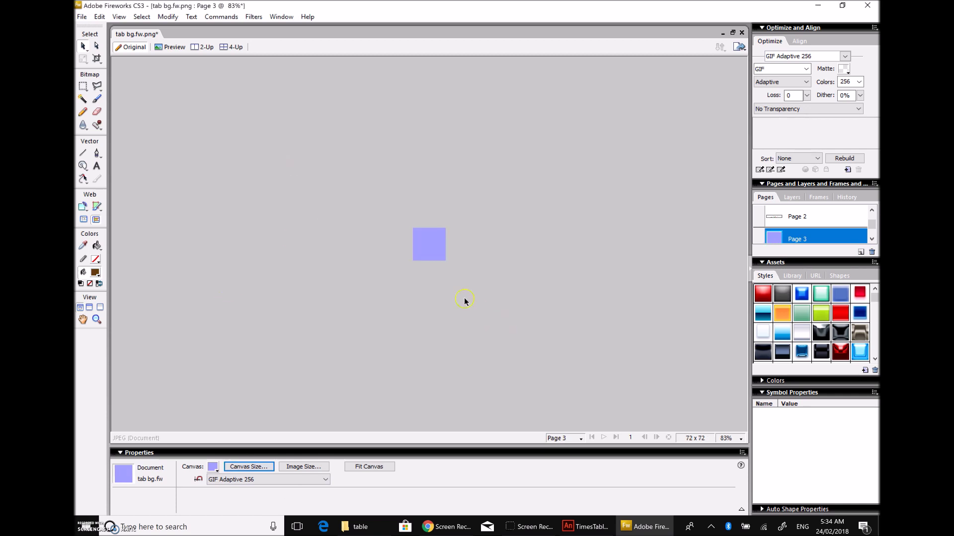
click(245, 468)
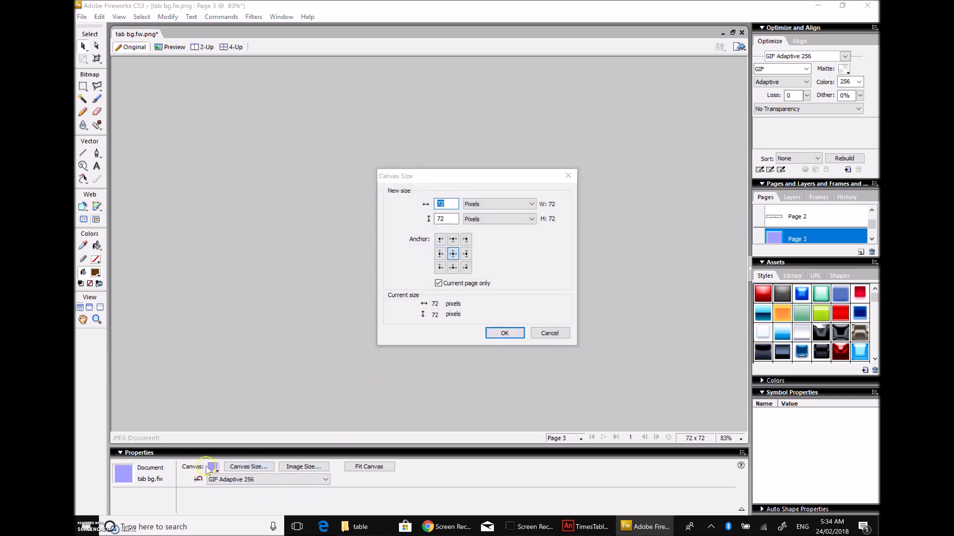
click(553, 332)
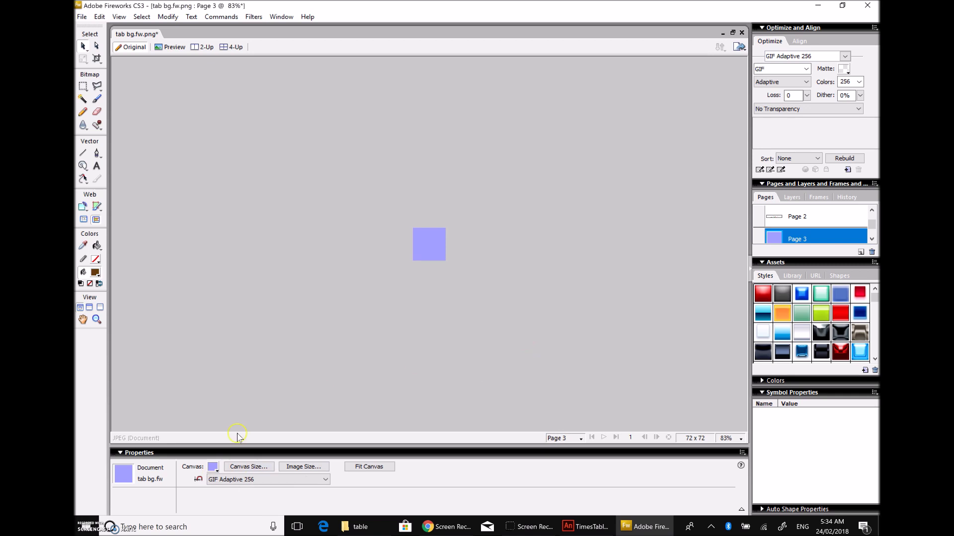
Step: Set the canvas colour to None for a transparent background, viewed at 400%
click(212, 467)
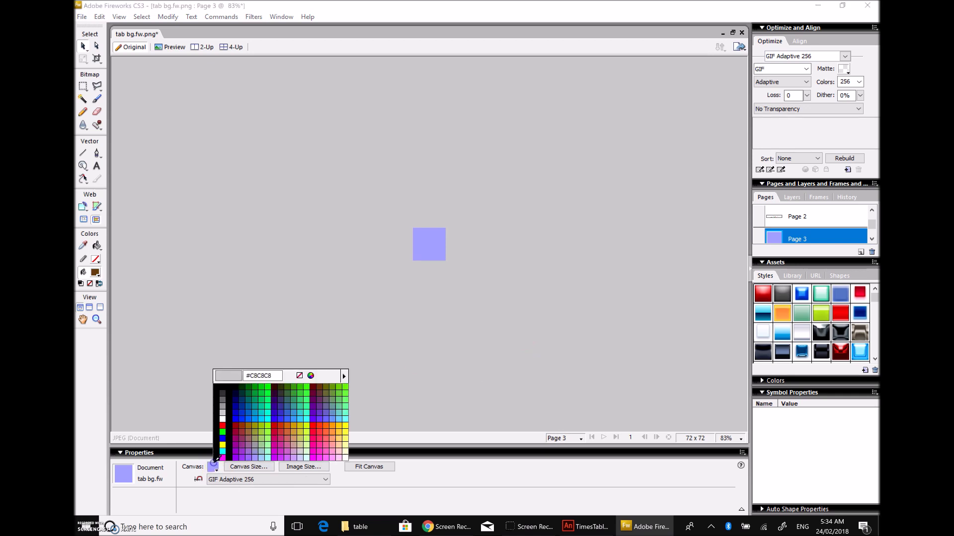
click(299, 376)
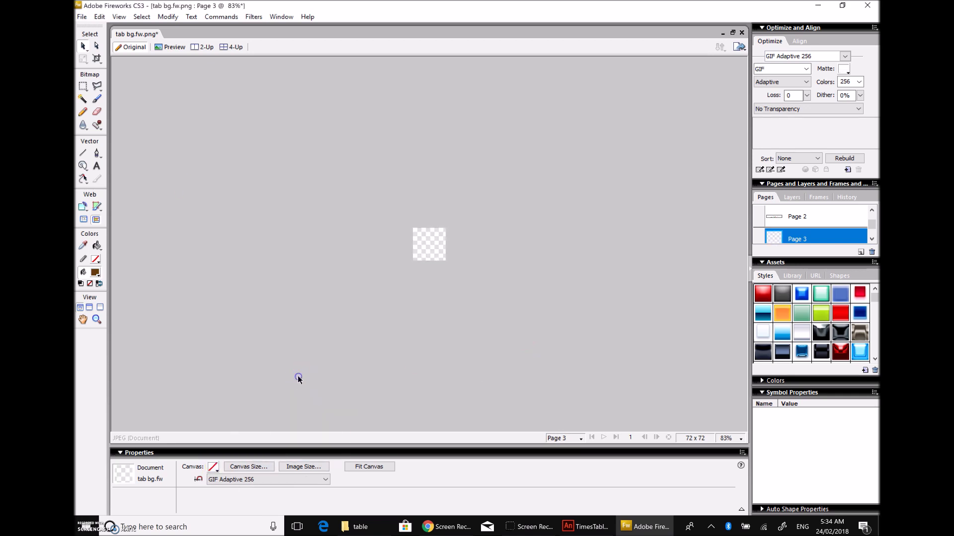
click(729, 439)
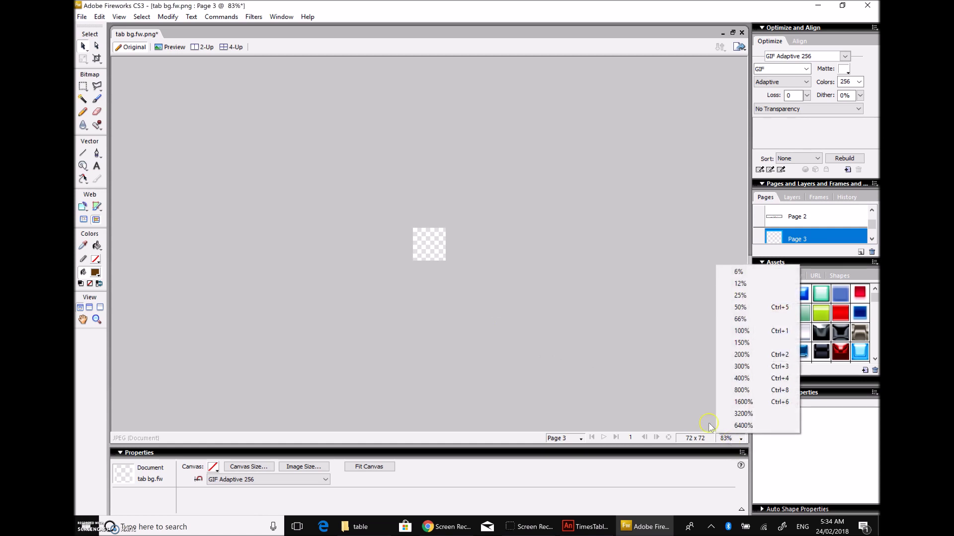
click(742, 332)
click(733, 439)
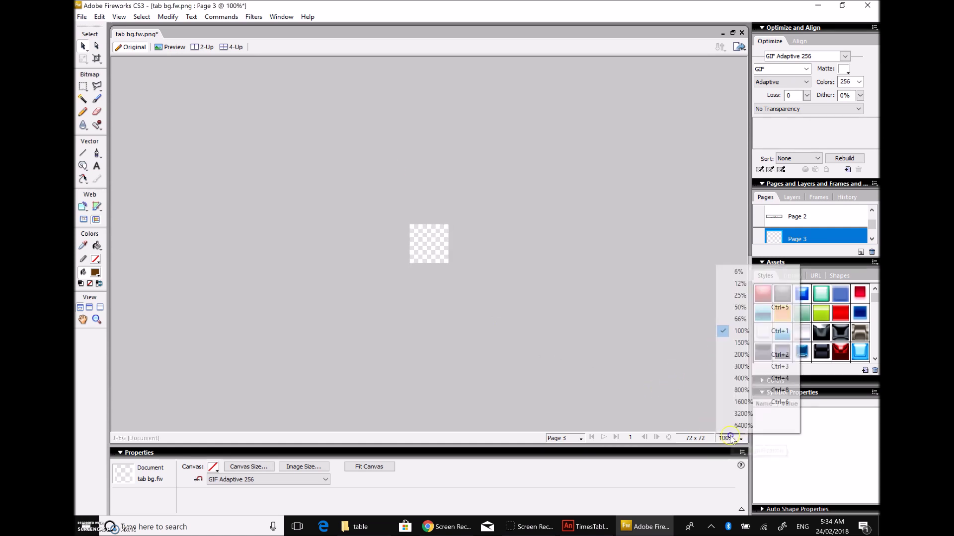
click(757, 378)
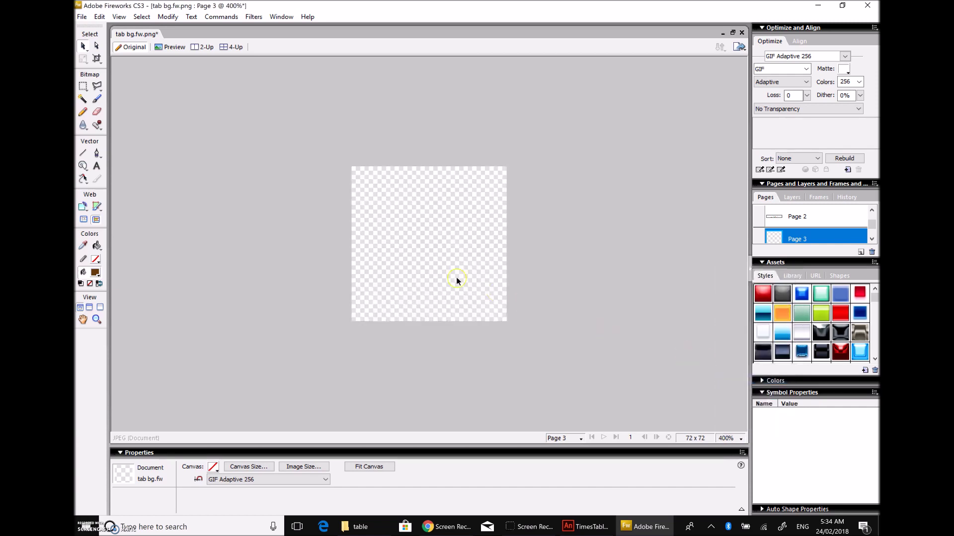
Step: Draw a text box near the top of the canvas and type the letter T
click(96, 167)
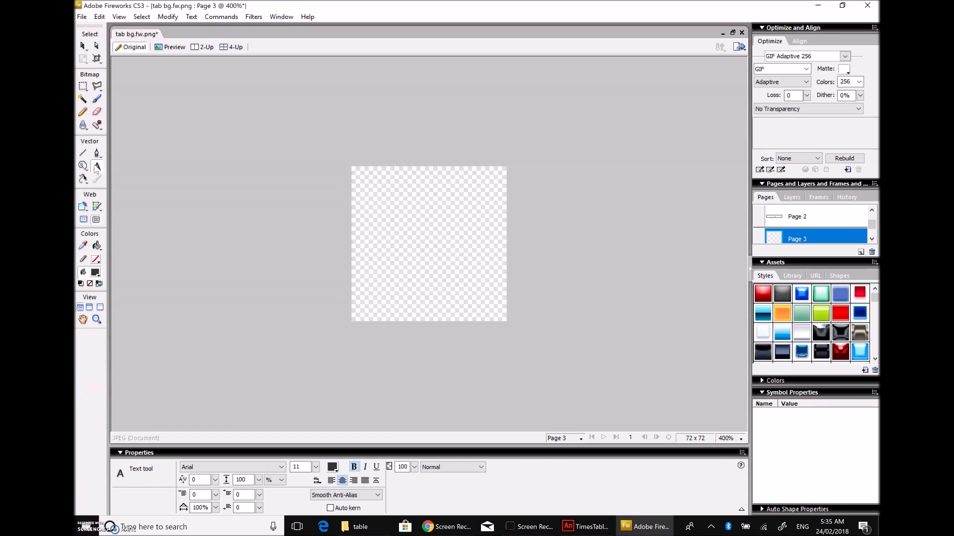
drag(378, 186, 487, 297)
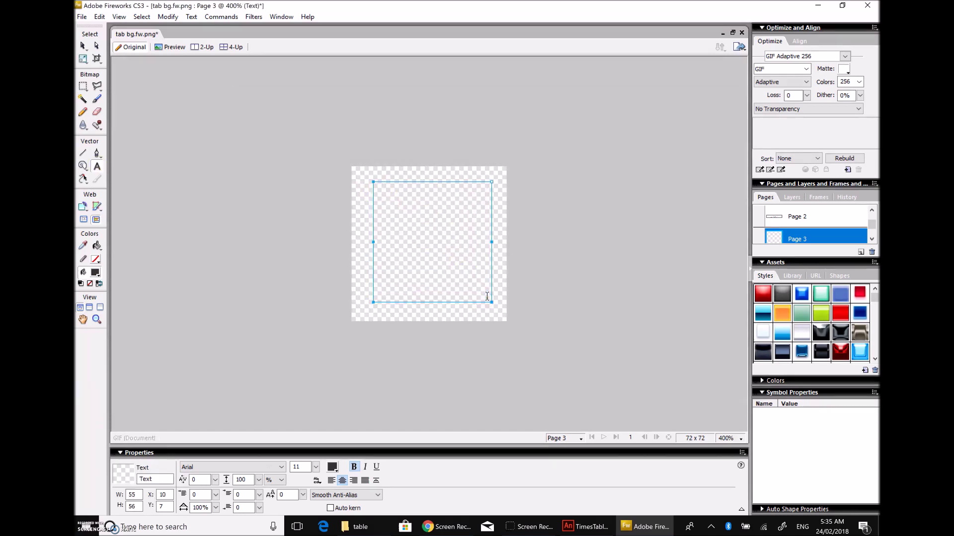
text(T)
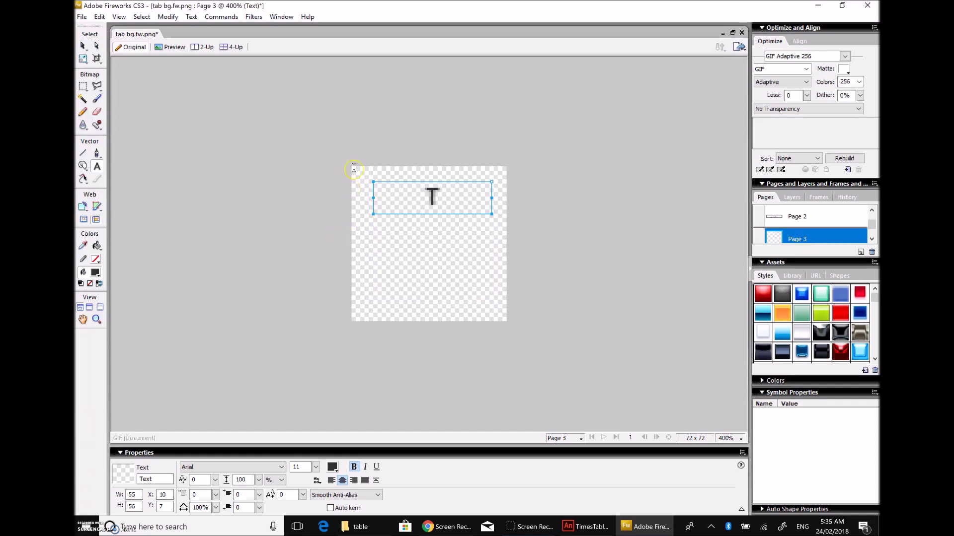
drag(445, 202, 396, 198)
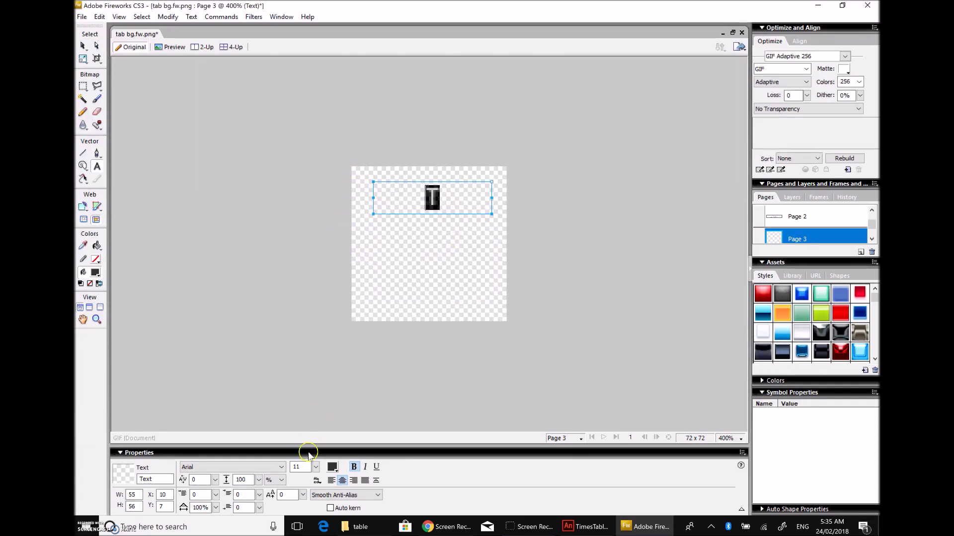
Step: Set the T's font to Rosewood Std Regular
click(259, 468)
scroll(245, 388, down, 12)
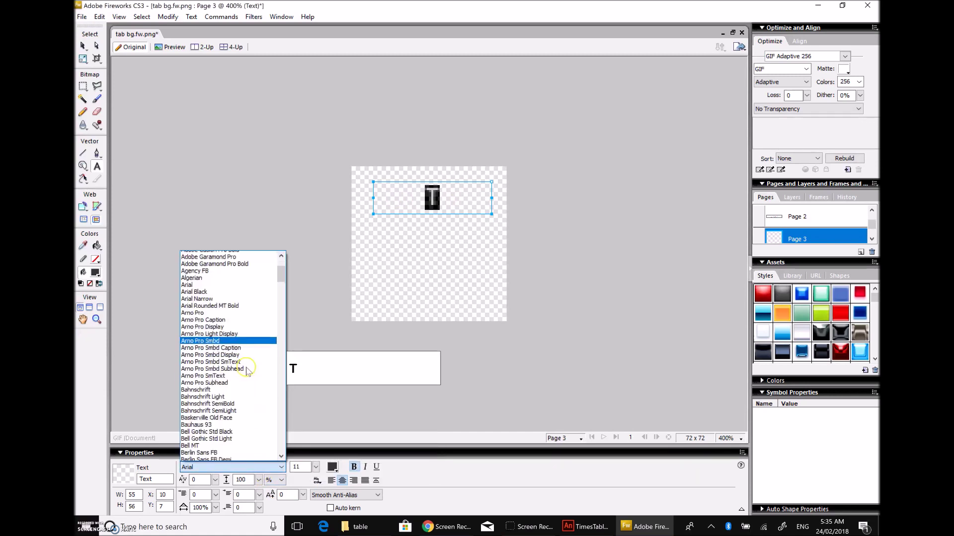
scroll(233, 377, down, 15)
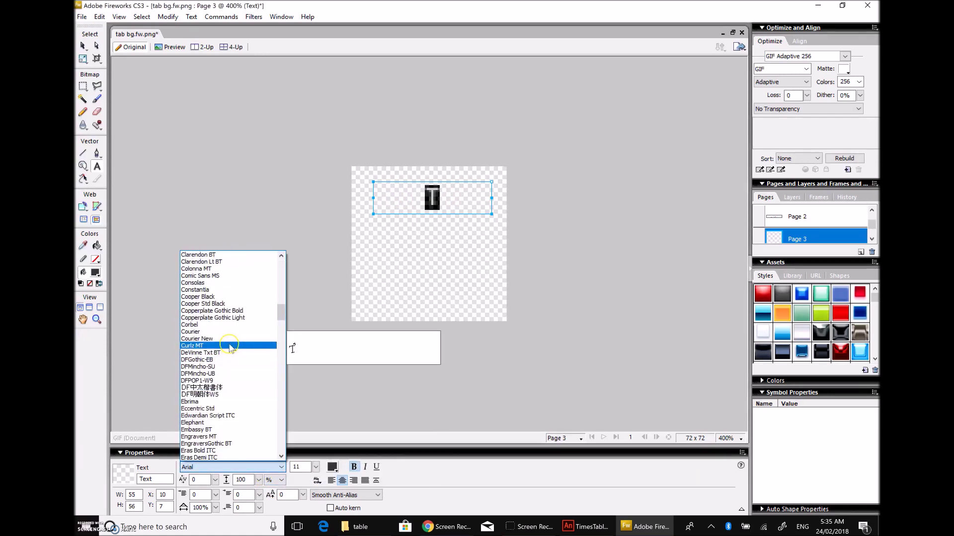
scroll(222, 389, down, 10)
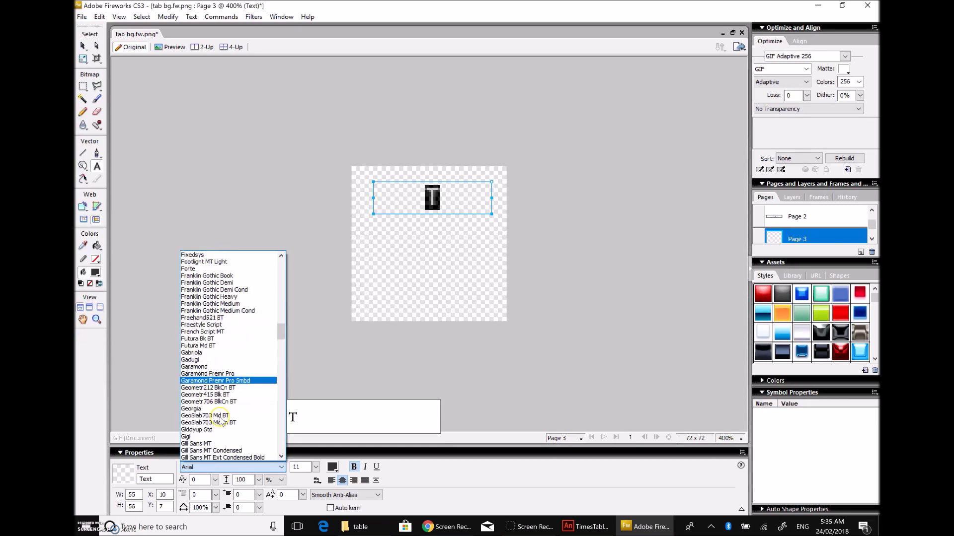
scroll(214, 416, down, 14)
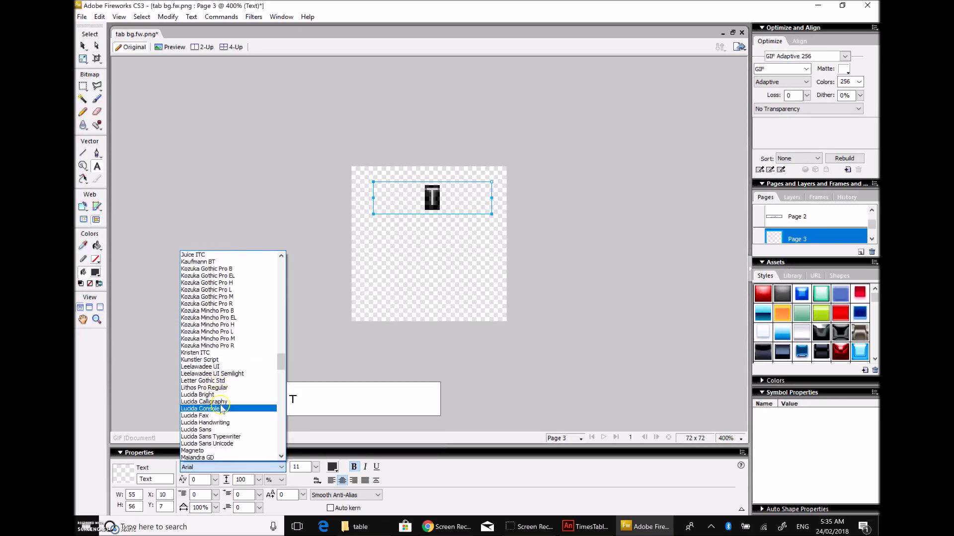
scroll(217, 430, down, 7)
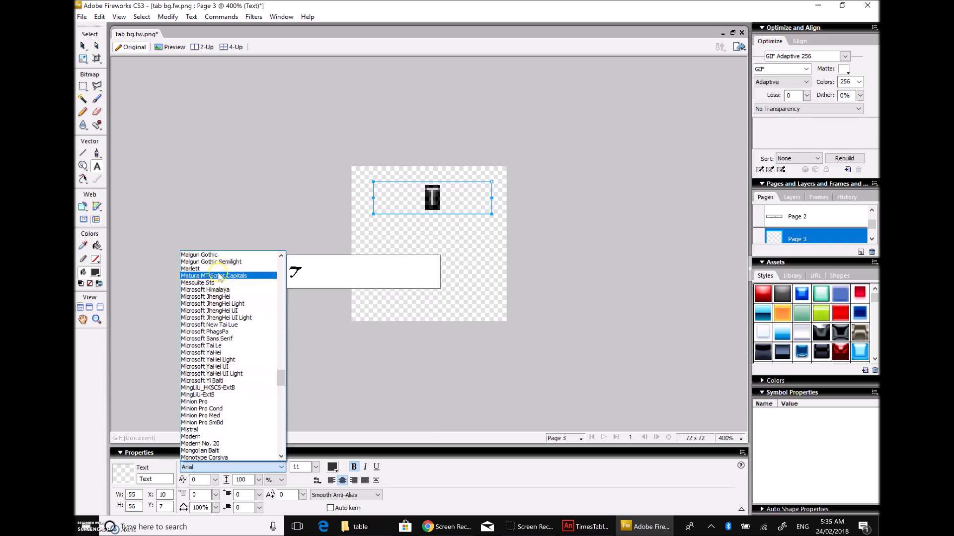
scroll(210, 332, down, 10)
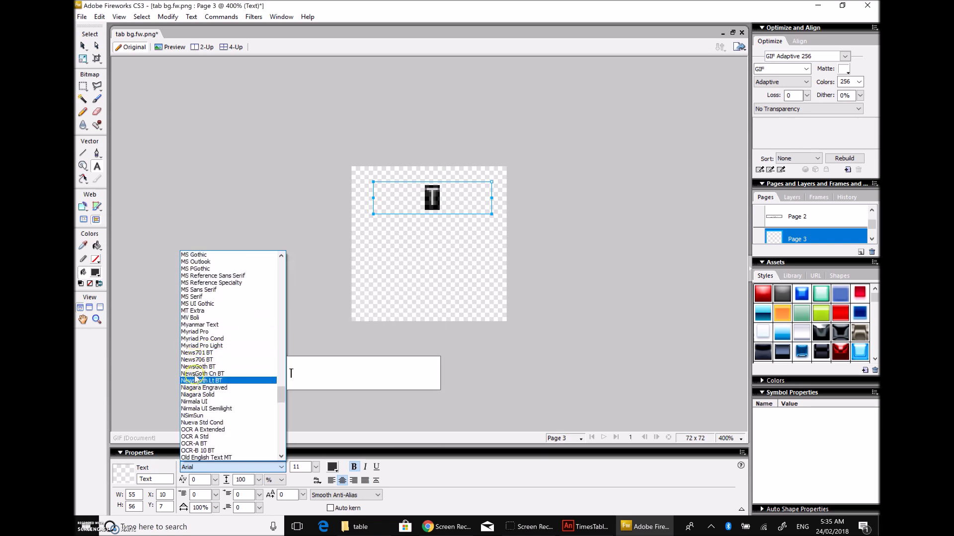
scroll(196, 387, down, 10)
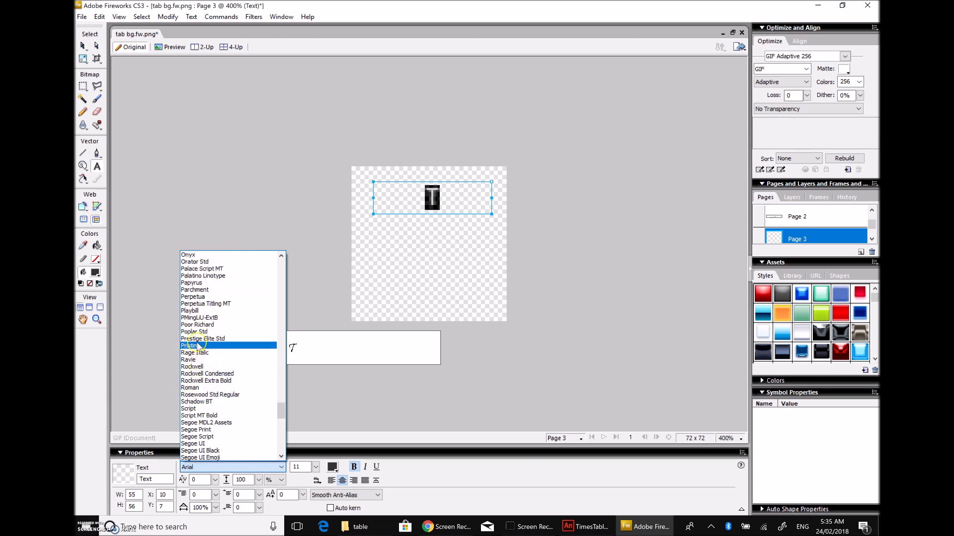
click(202, 394)
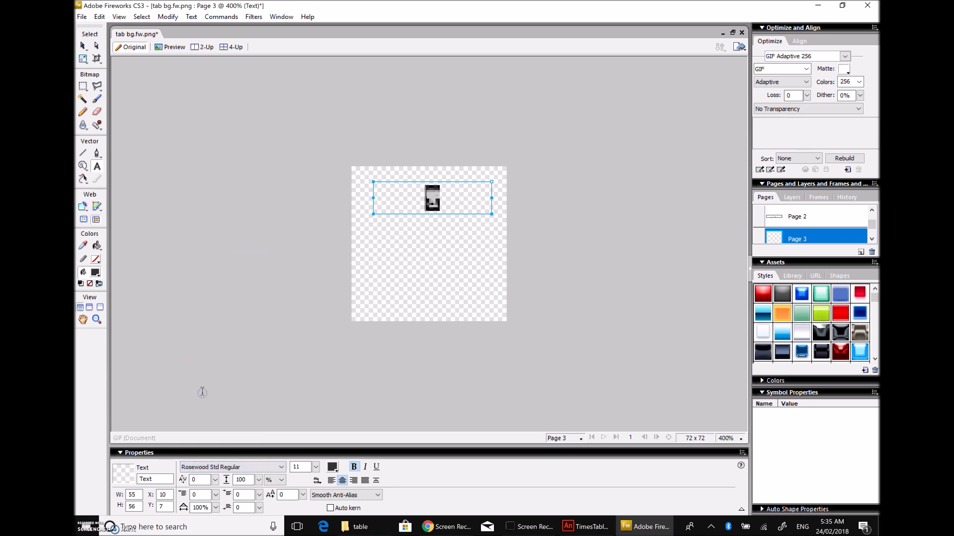
scroll(316, 467, up, 3)
Step: Raise the T's font size to 29
click(316, 464)
drag(316, 464, 315, 441)
click(463, 276)
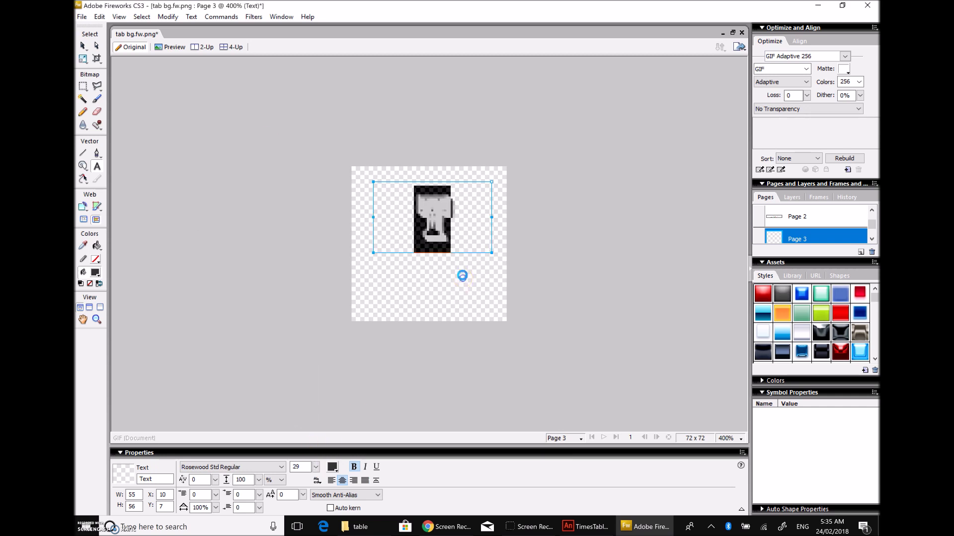
click(295, 418)
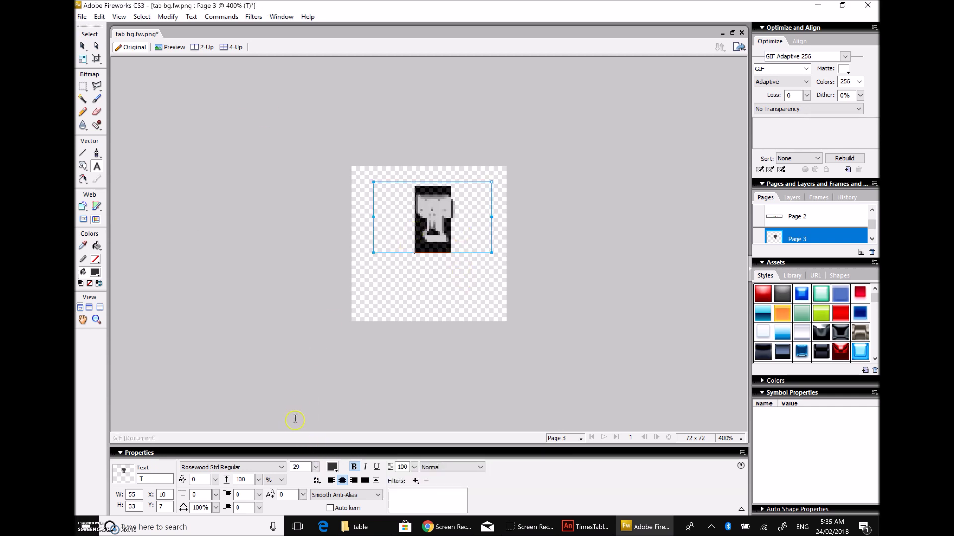
Step: Switch the font to Segoe Print and extend the text to 'Time' with a new line
click(273, 467)
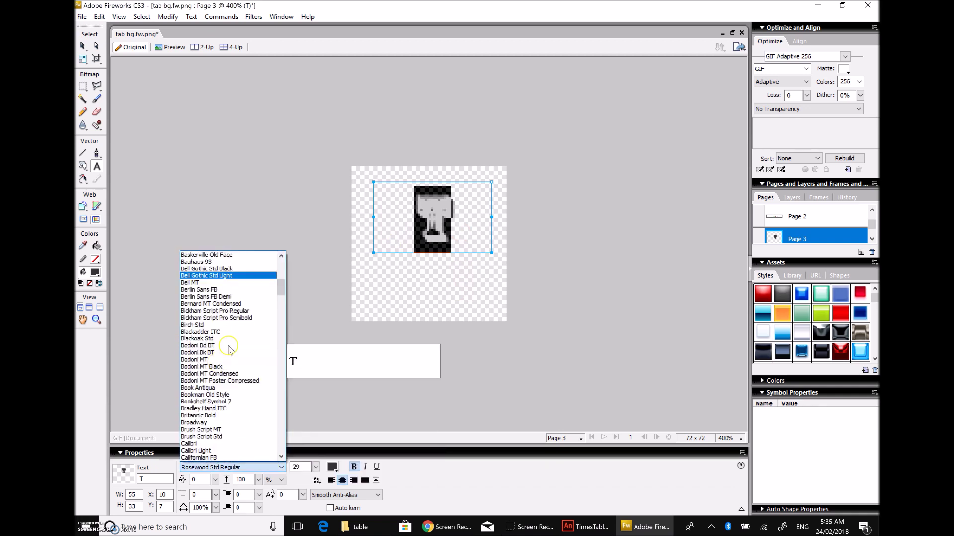
scroll(222, 357, down, 20)
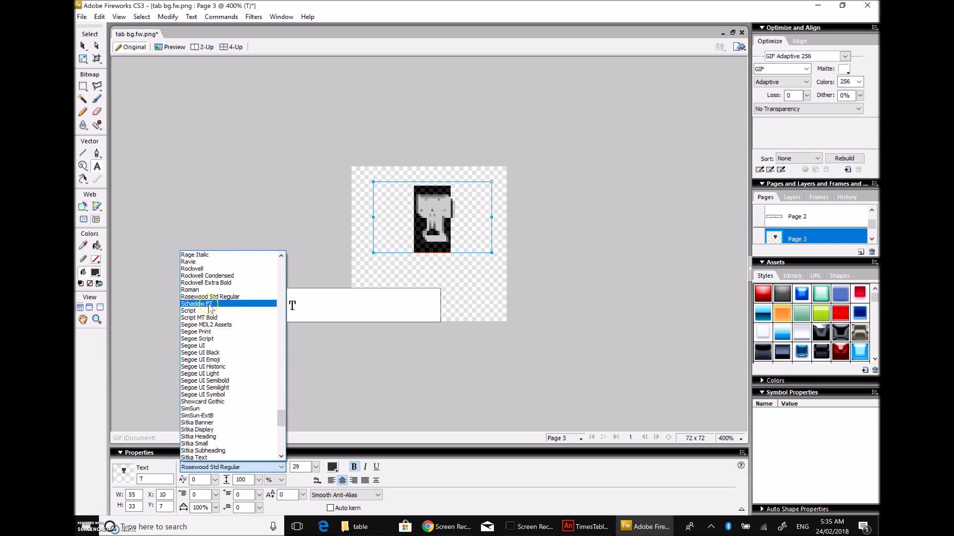
click(209, 332)
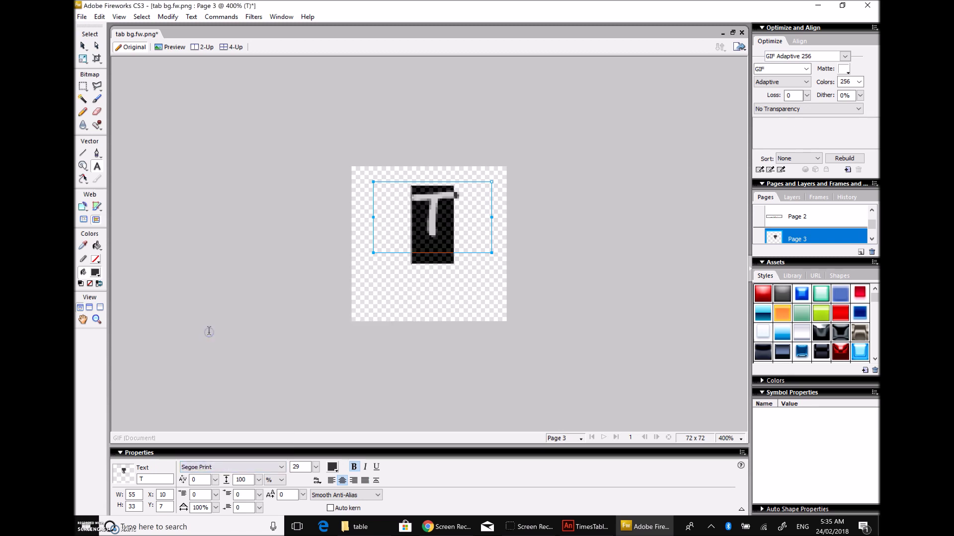
click(454, 215)
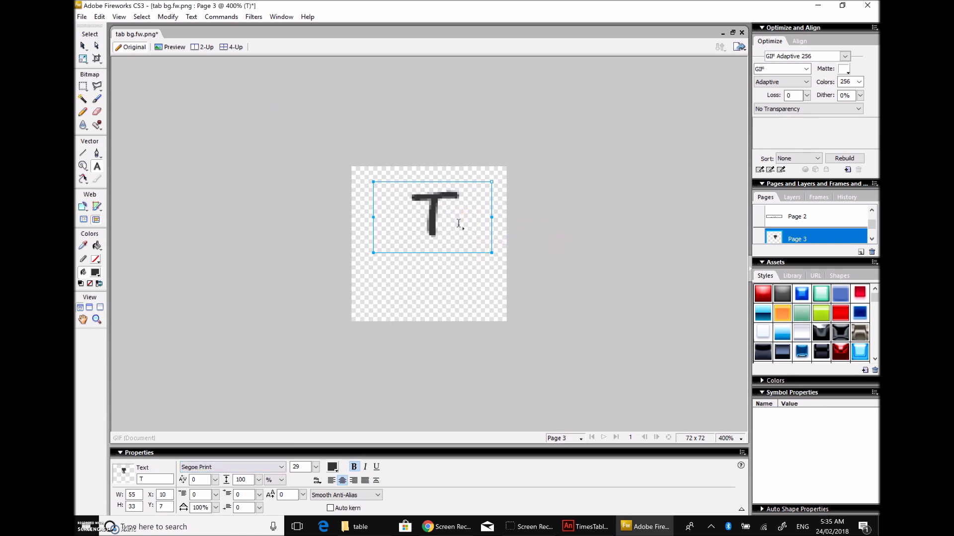
text(ime)
key(Return)
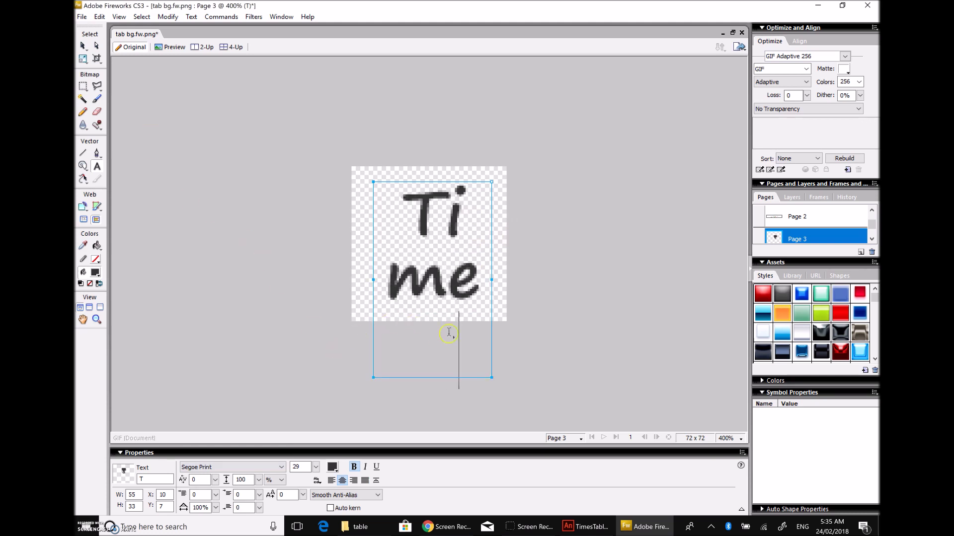
Step: Select all the text and reduce its font size to 18
drag(475, 345, 392, 192)
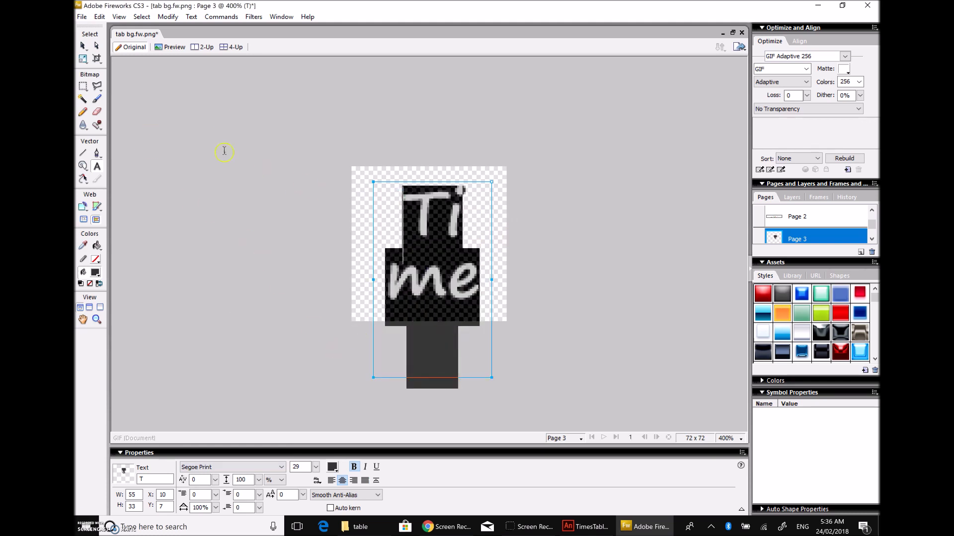
click(317, 467)
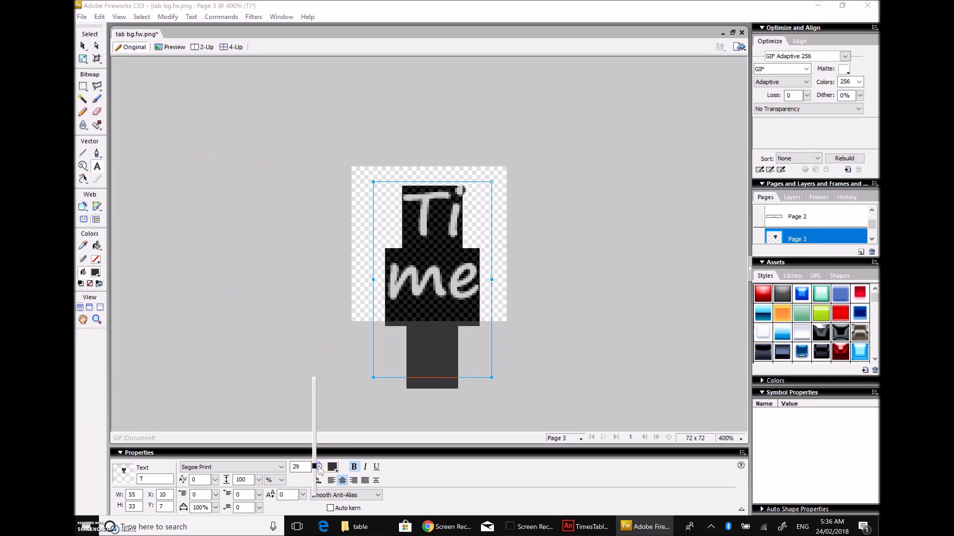
drag(317, 474, 318, 485)
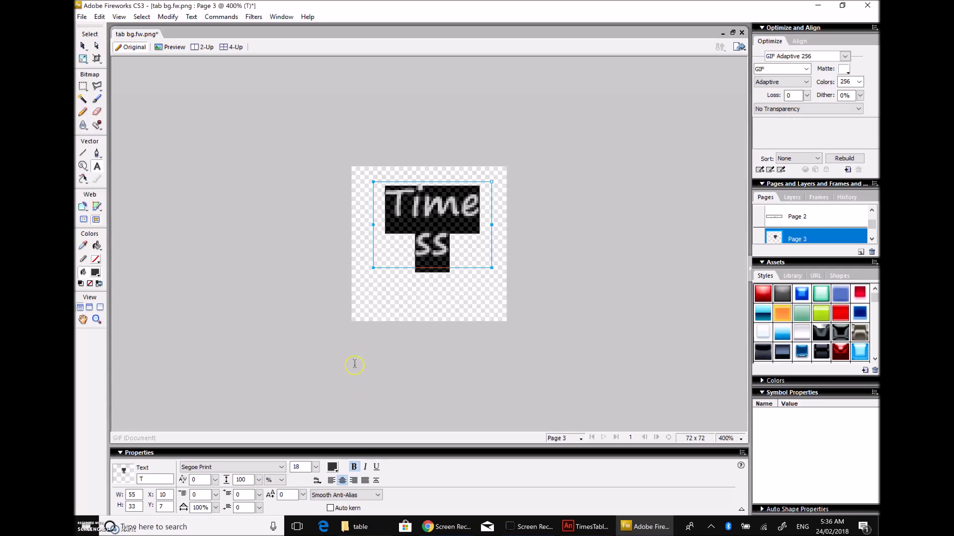
Step: Leave text editing and start widening the text box so 'Times' fits
click(451, 240)
key(Left)
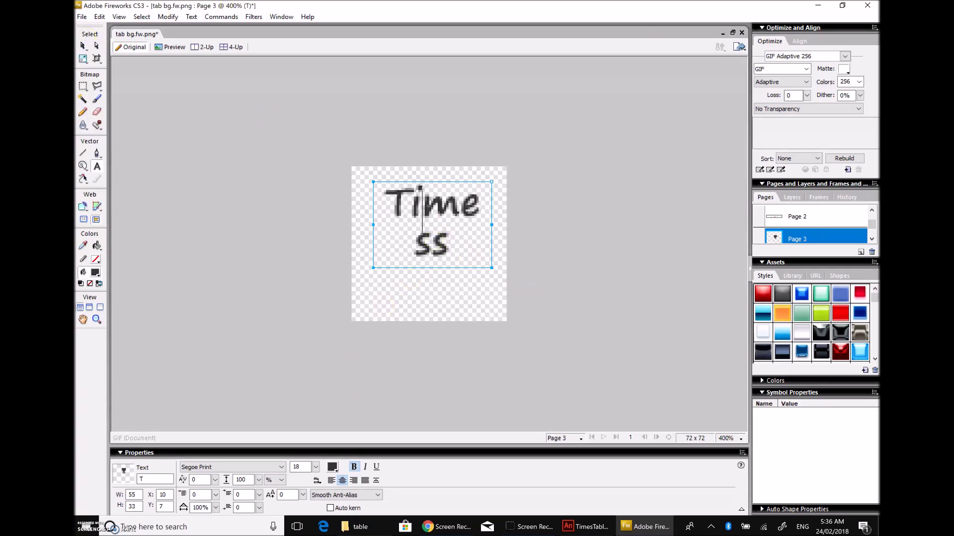
click(97, 46)
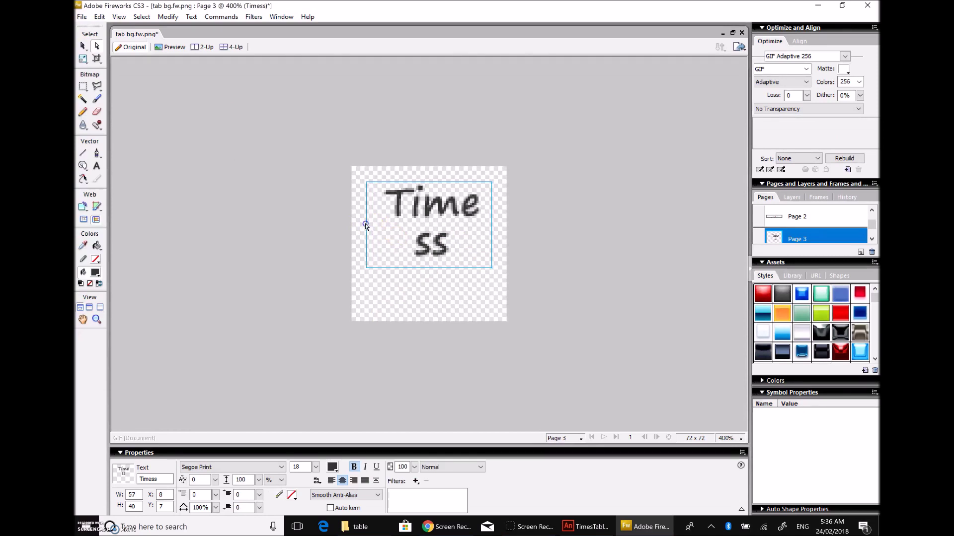
drag(365, 224, 360, 224)
drag(493, 227, 495, 228)
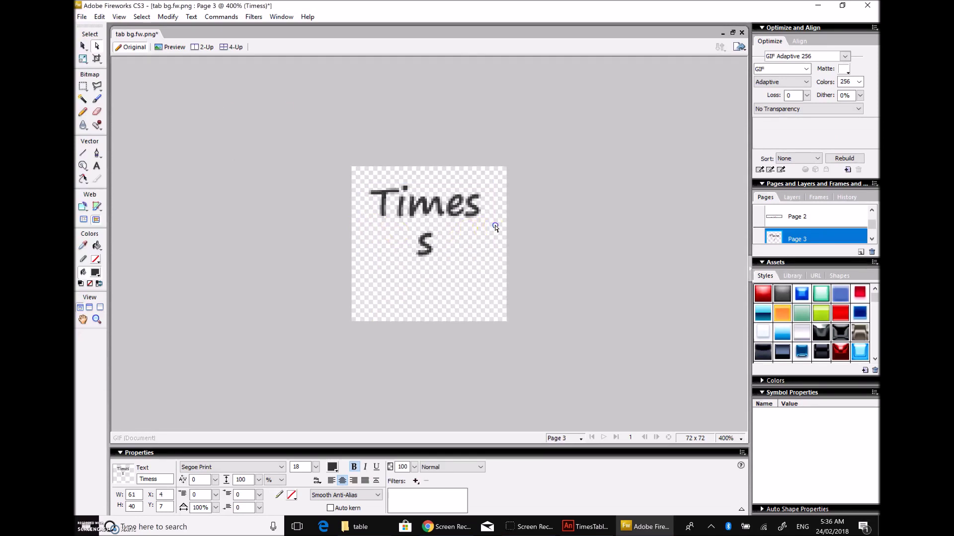
click(496, 228)
click(494, 228)
click(498, 225)
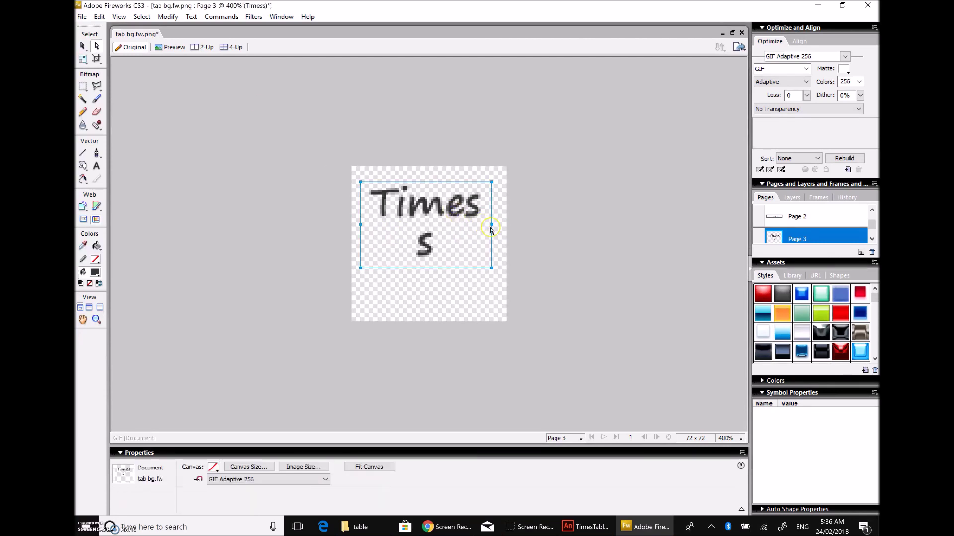
click(491, 229)
click(492, 227)
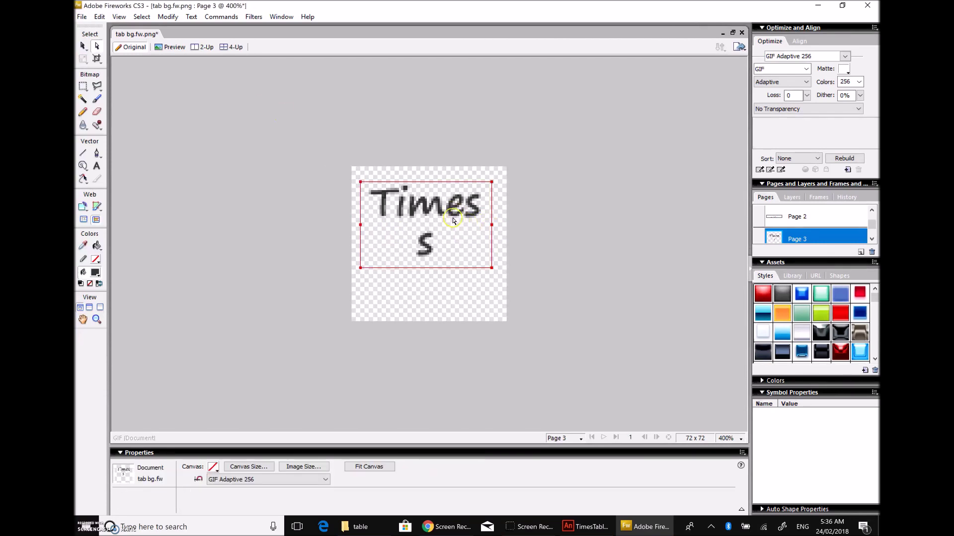
click(440, 240)
Step: Widen the text box so 'Timess' fits on one line
double_click(425, 242)
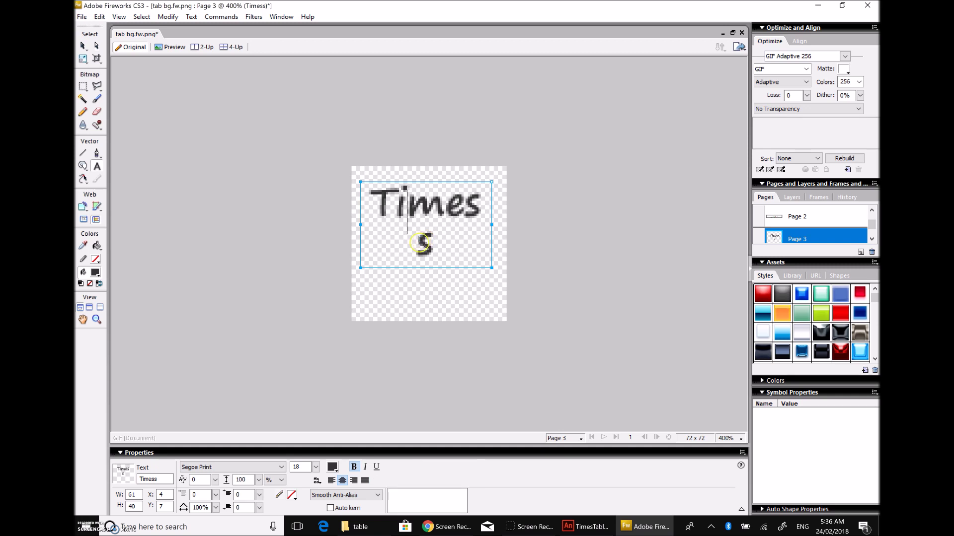
click(449, 230)
key(Escape)
click(490, 227)
drag(492, 226, 507, 227)
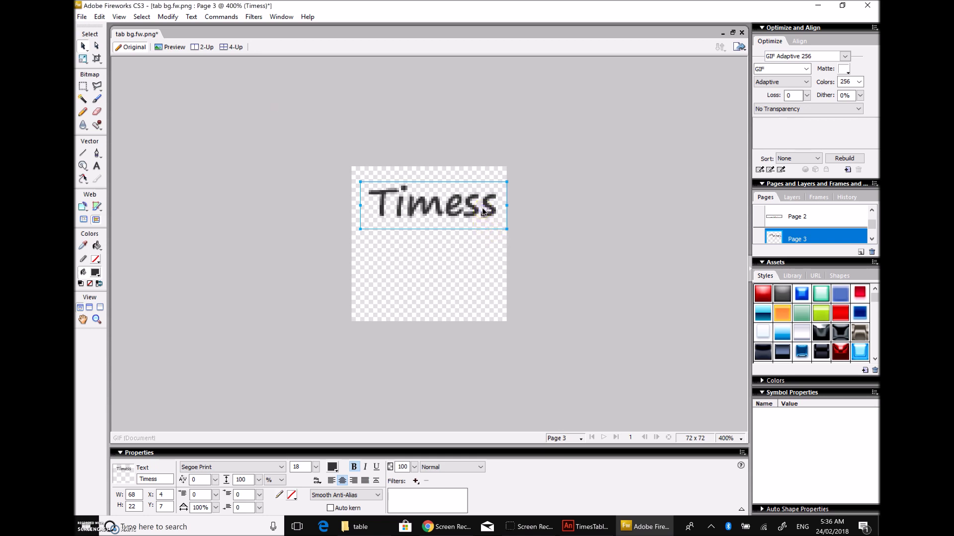
Step: Break the text after 'Times' and make the second line read 'Tables'
key(a)
key(t)
click(482, 211)
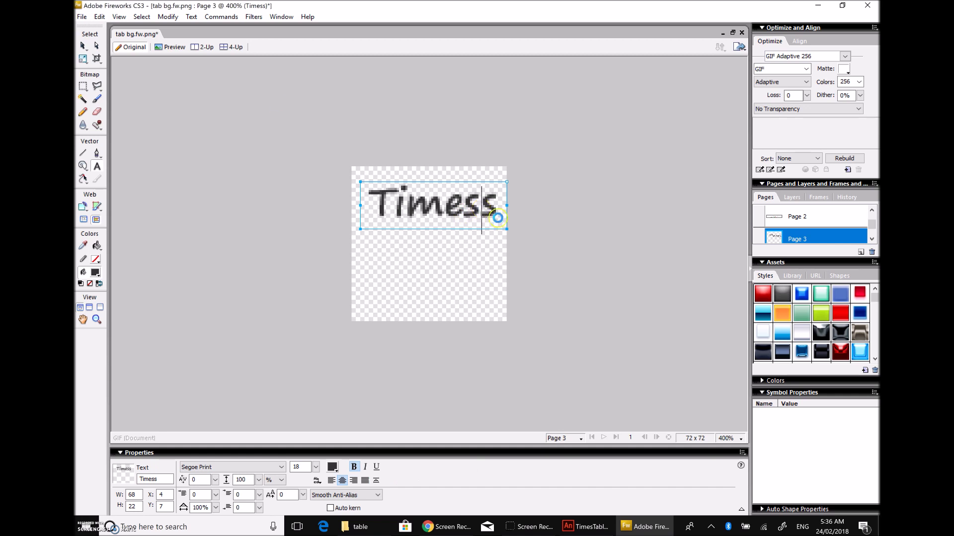
key(Return)
text(Ta)
text(ble)
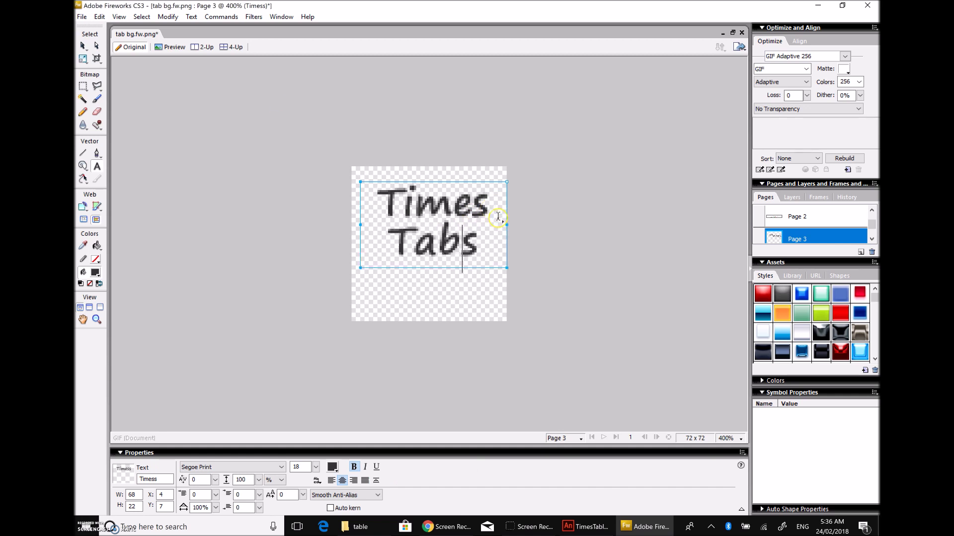
key(Delete)
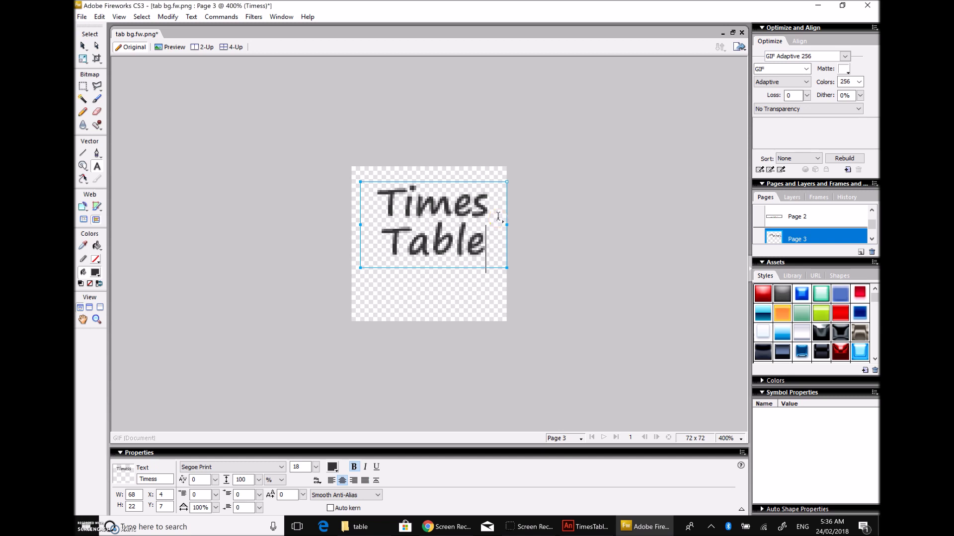
text(s)
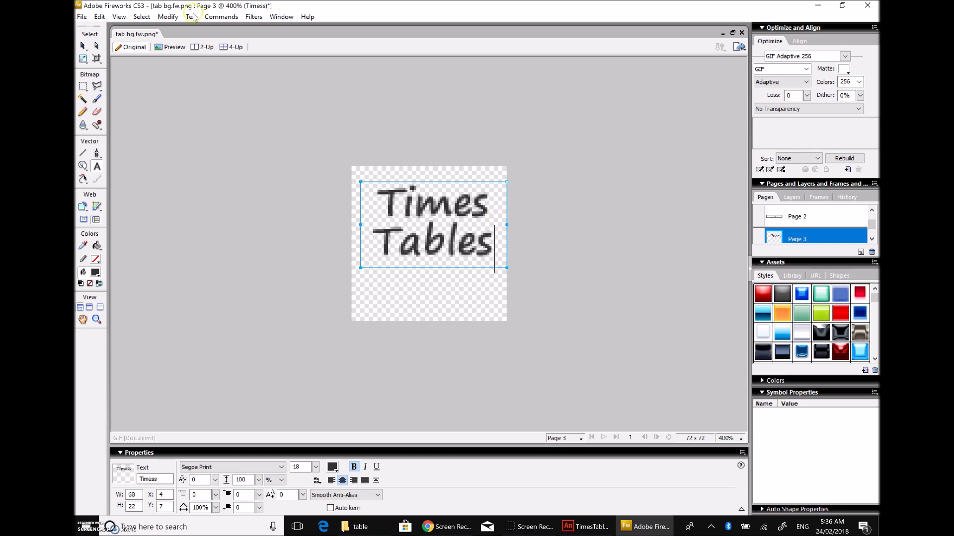
Step: Move the Times Tables text to the centre of the canvas
click(96, 45)
click(315, 192)
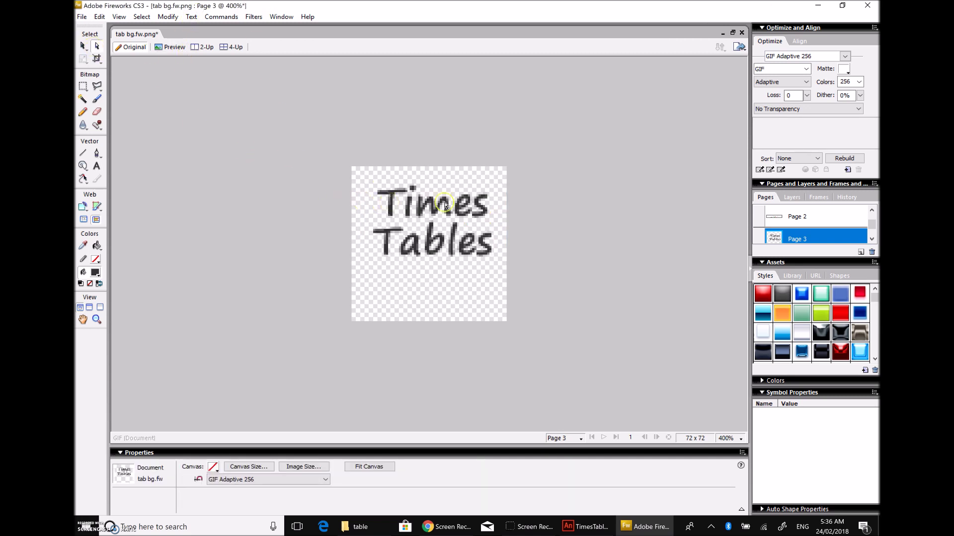
drag(452, 210, 444, 228)
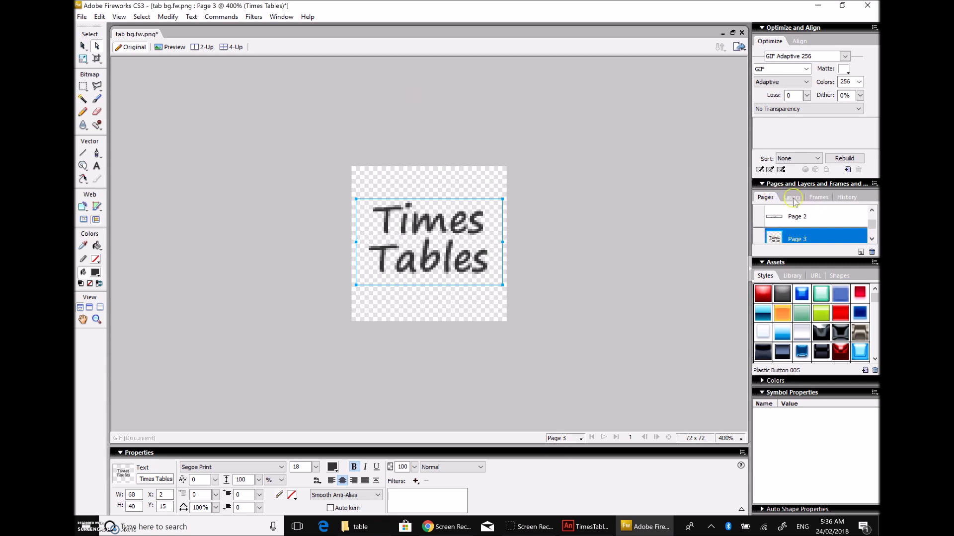
Step: Apply the black badge style with white letters and red outline to Times Tables
click(762, 184)
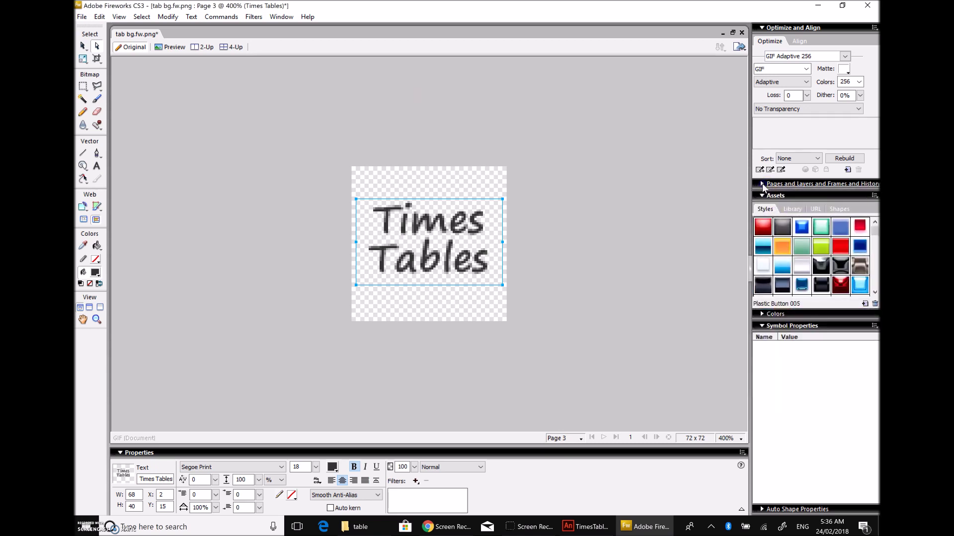
click(762, 184)
click(762, 183)
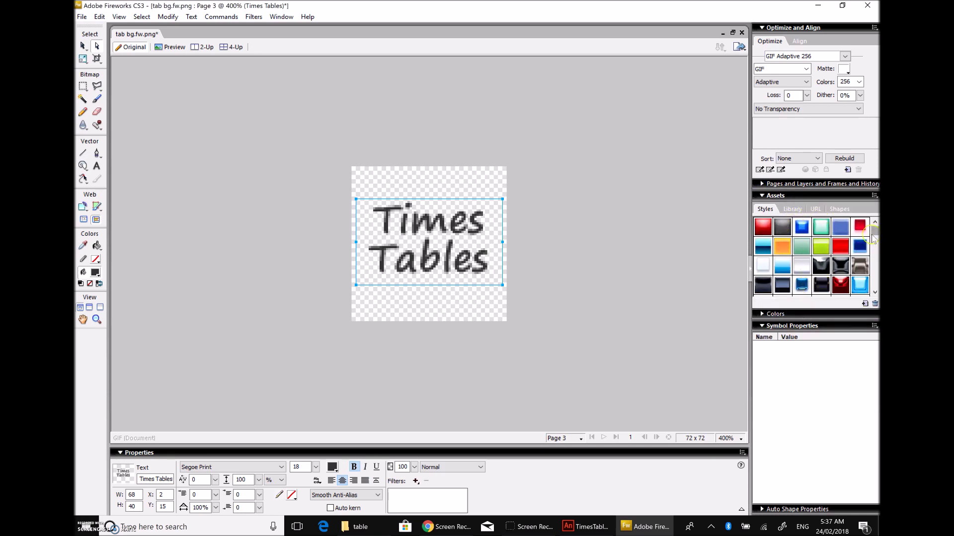
drag(875, 237, 872, 279)
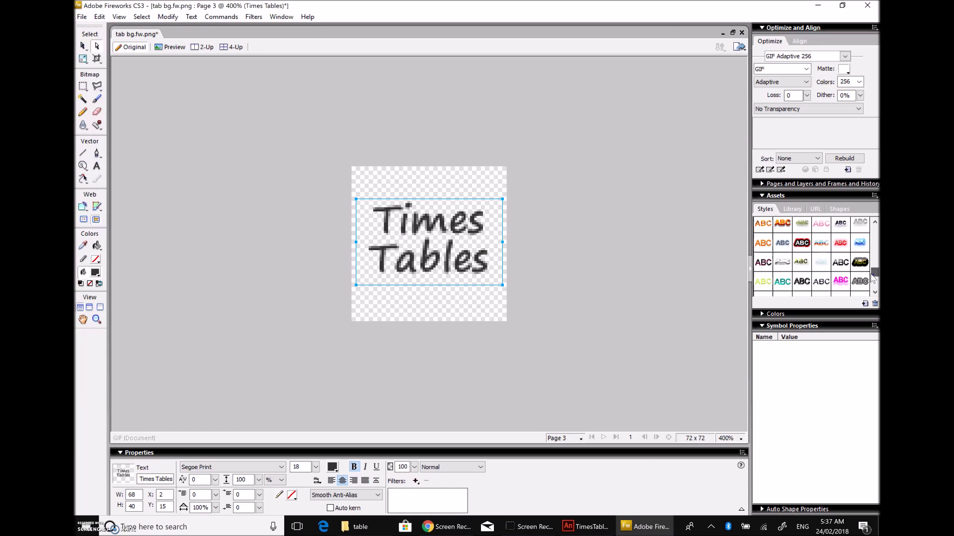
click(841, 281)
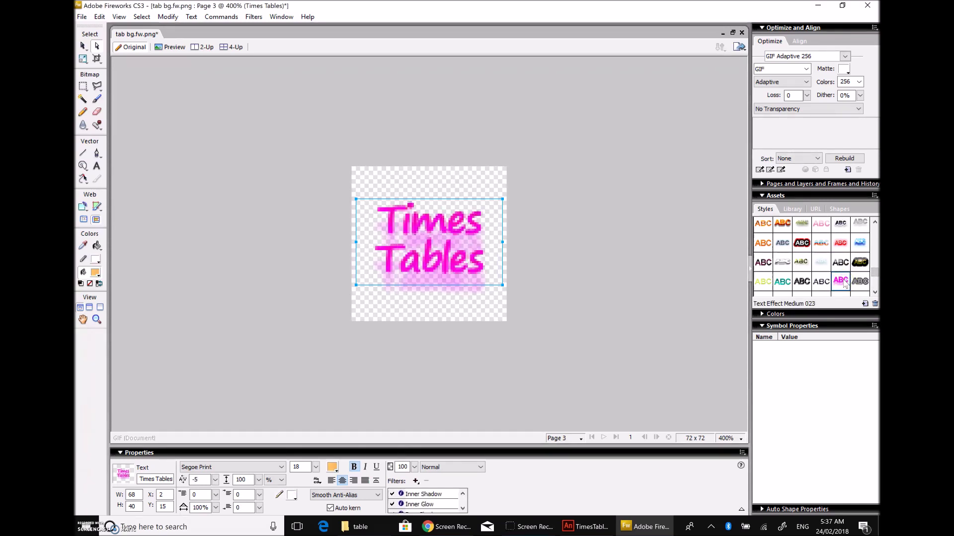
click(801, 244)
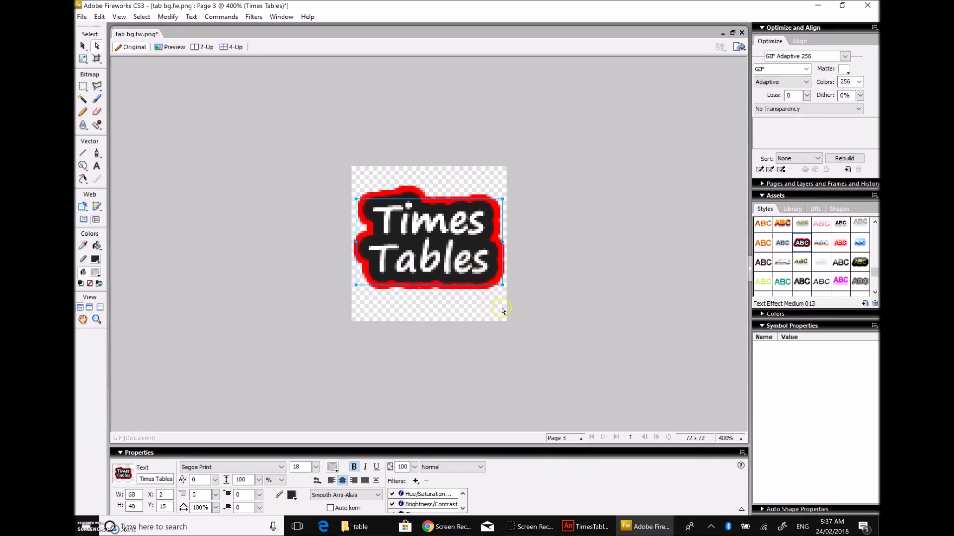
click(437, 303)
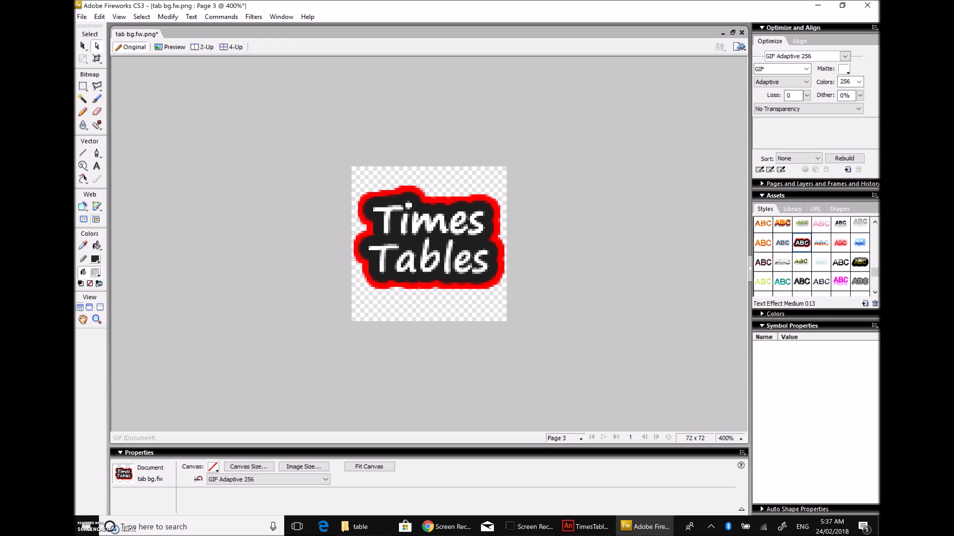
Step: Save the icon as a Fireworks PNG named TTicon in the table folder
click(82, 17)
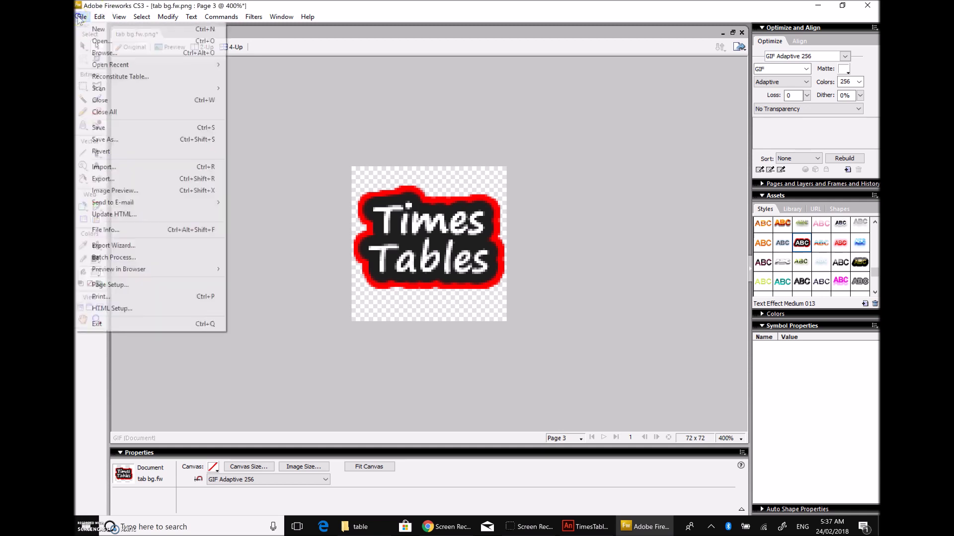
click(109, 137)
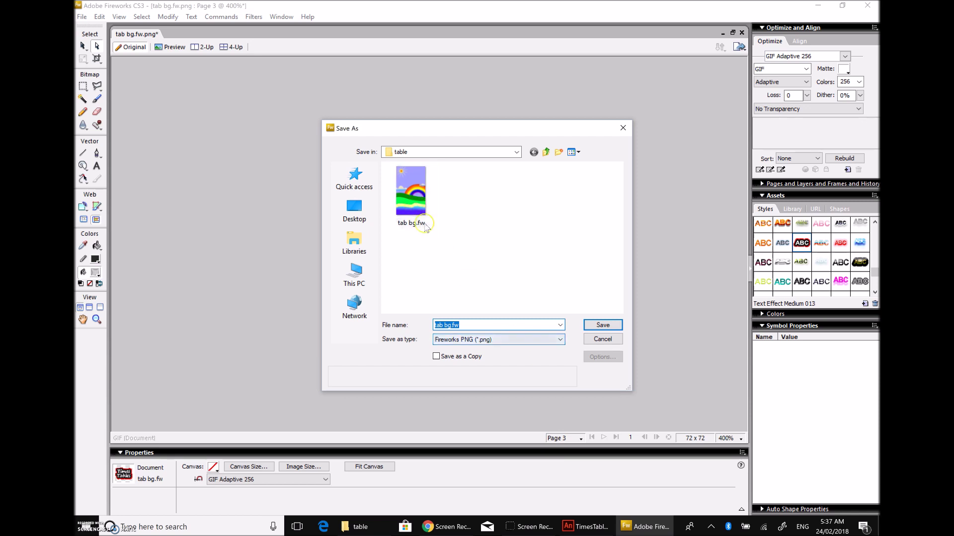
key(BackSpace)
key(ctrl+z)
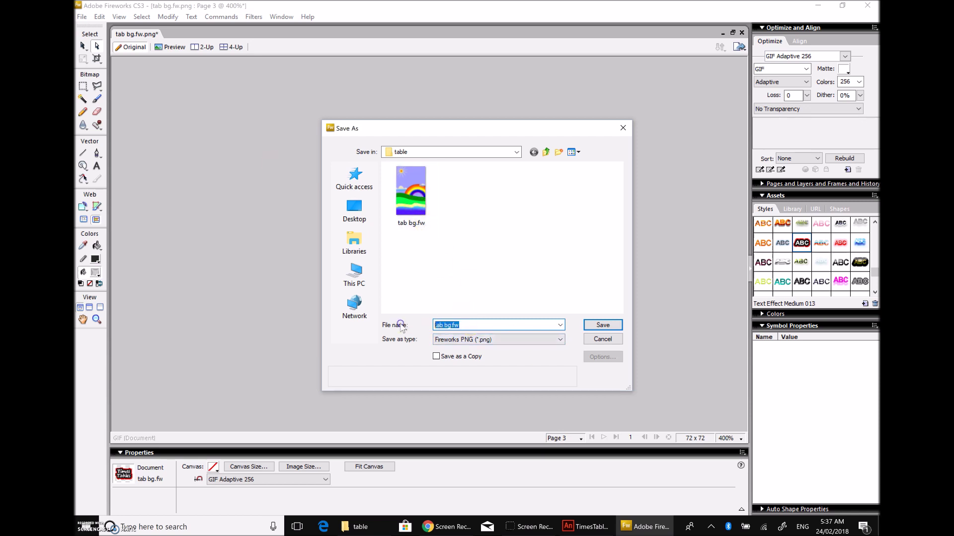
text(TTicon)
click(606, 329)
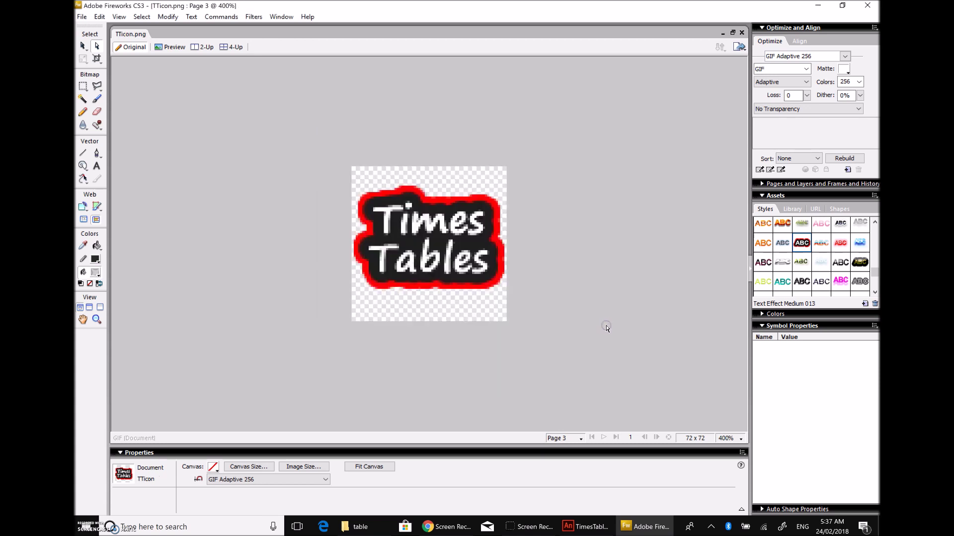
click(581, 526)
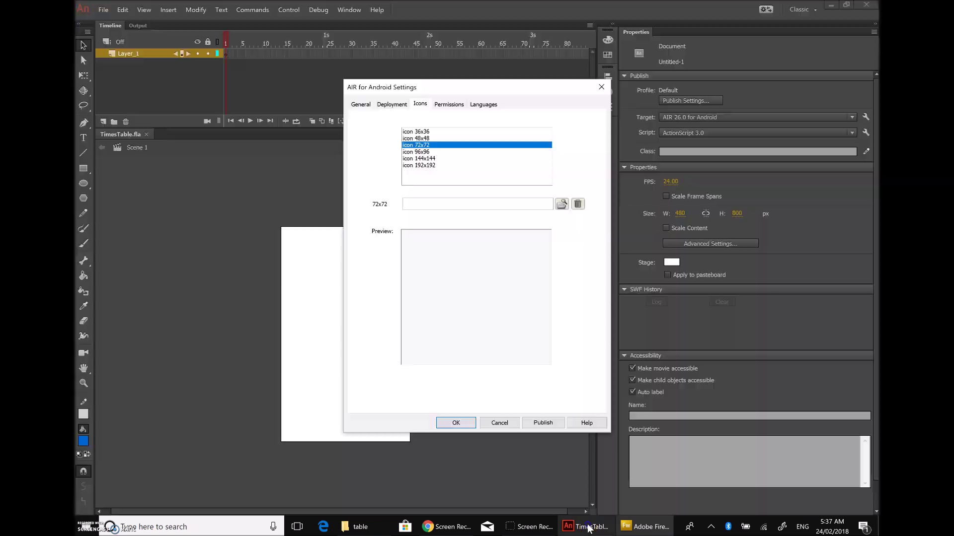
click(560, 204)
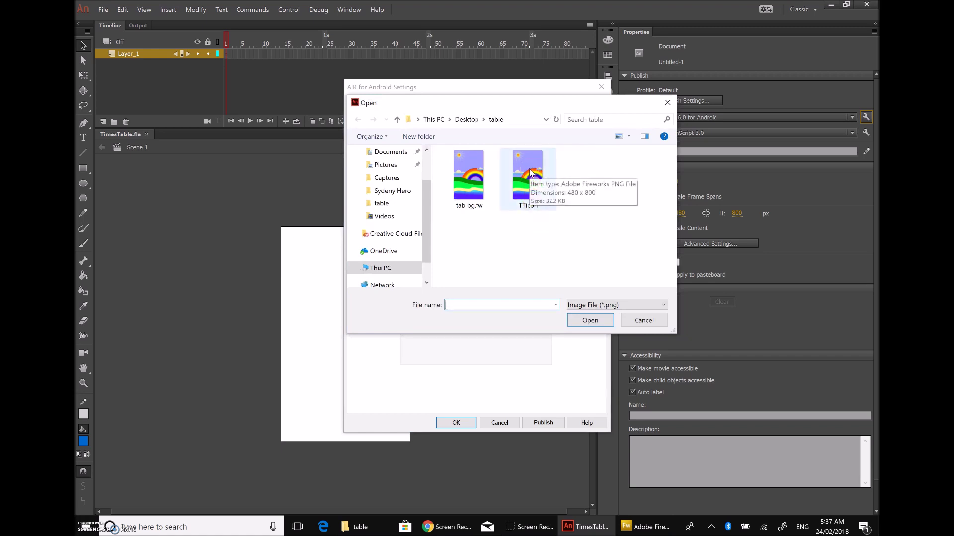
click(530, 172)
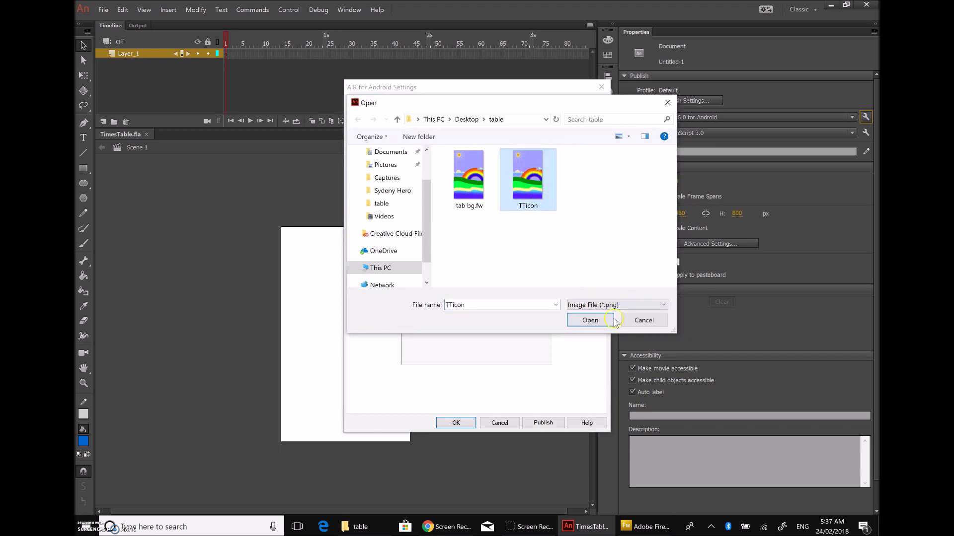
click(636, 318)
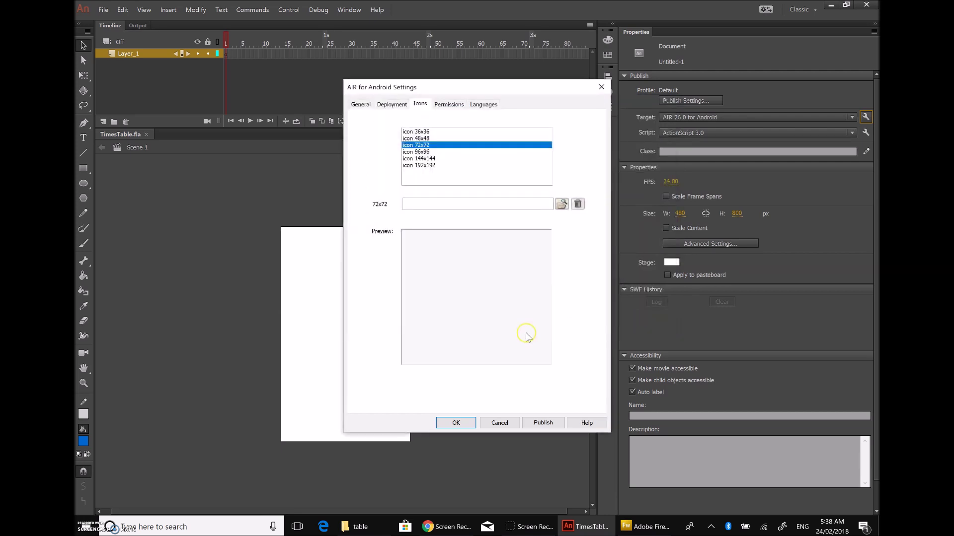
click(635, 529)
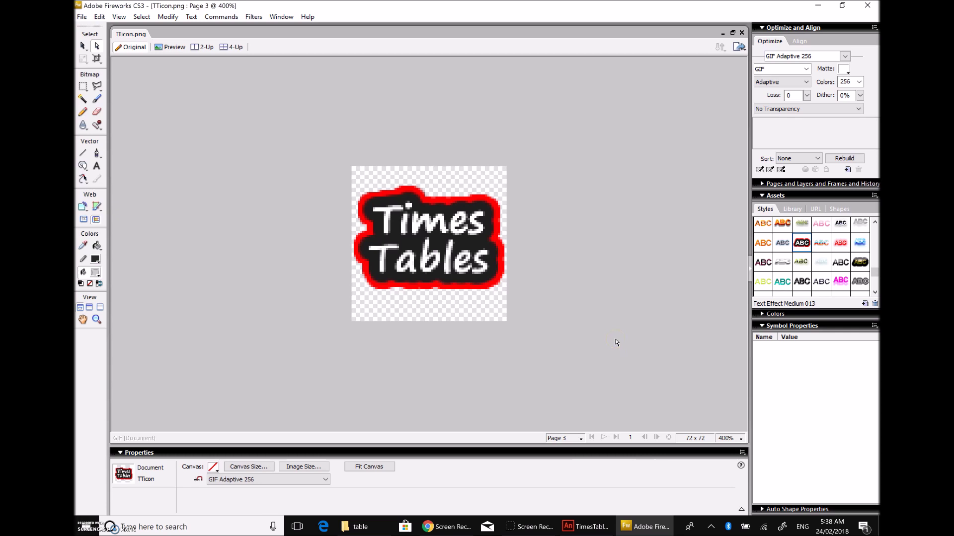
Step: Save the icon in GIF format as TTicon.gif in the table folder
click(82, 18)
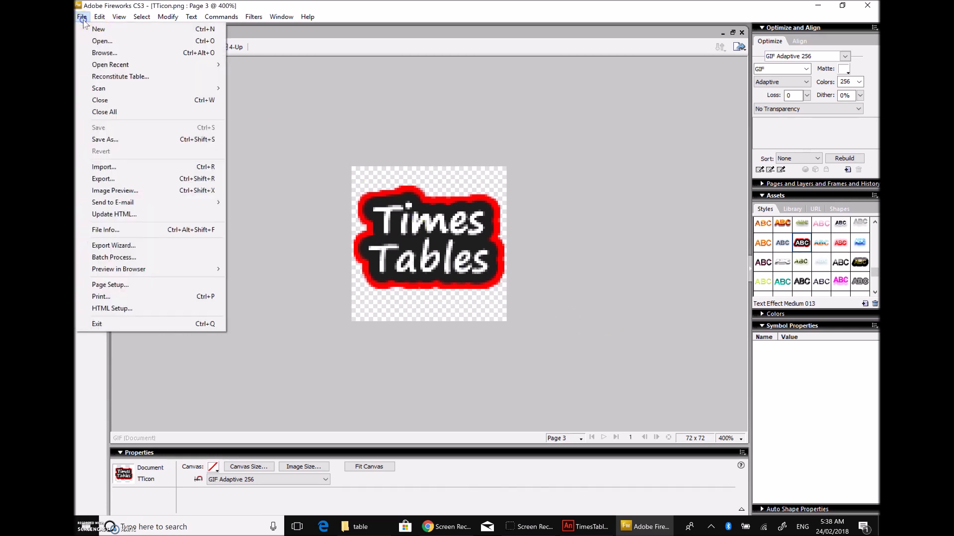
click(119, 140)
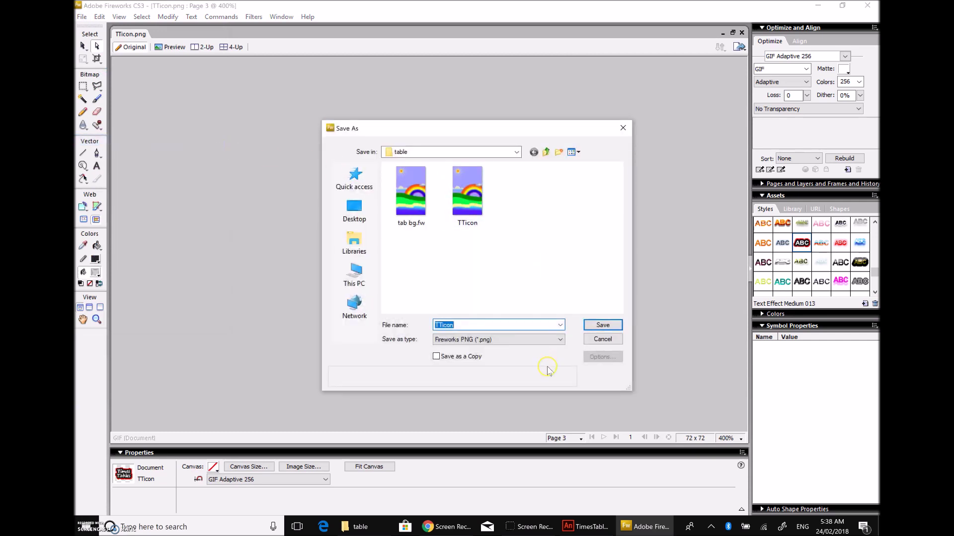
click(547, 342)
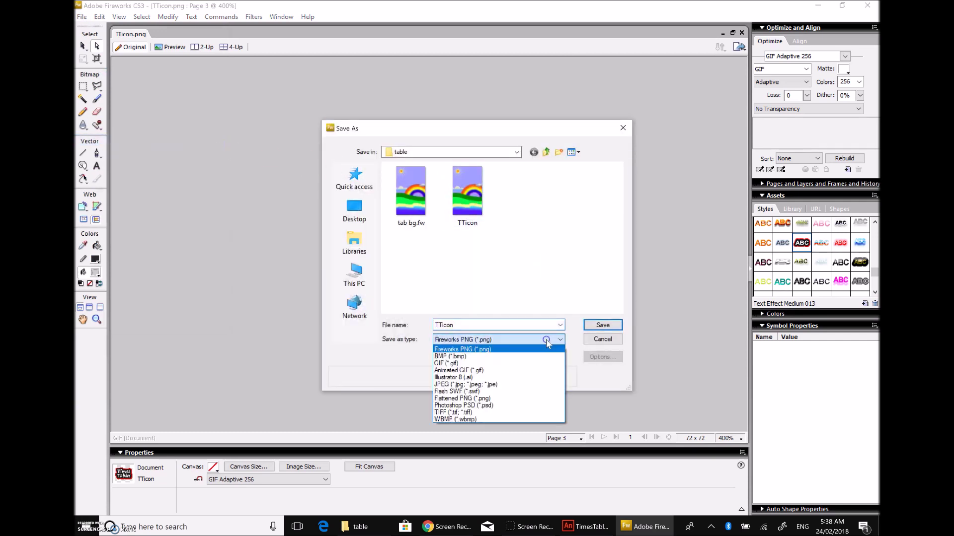
click(501, 363)
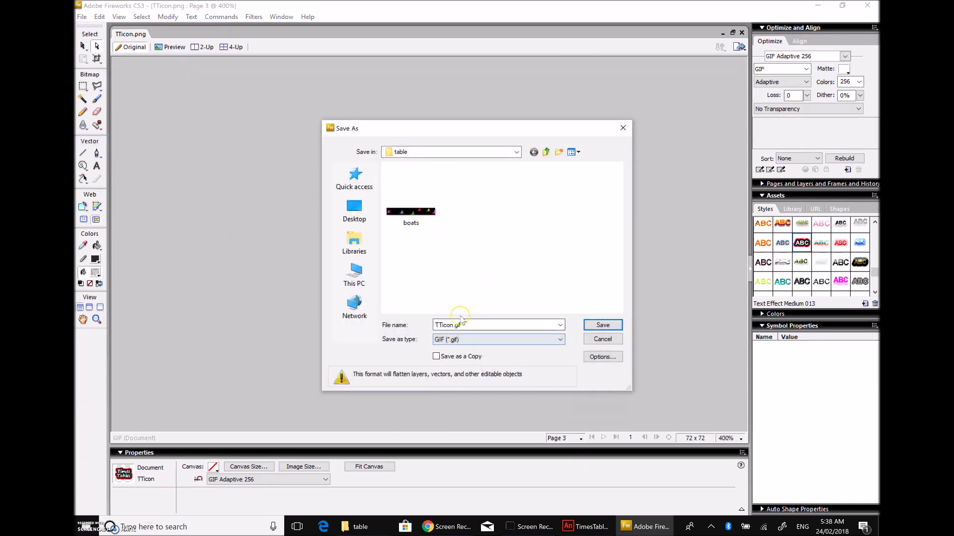
click(592, 328)
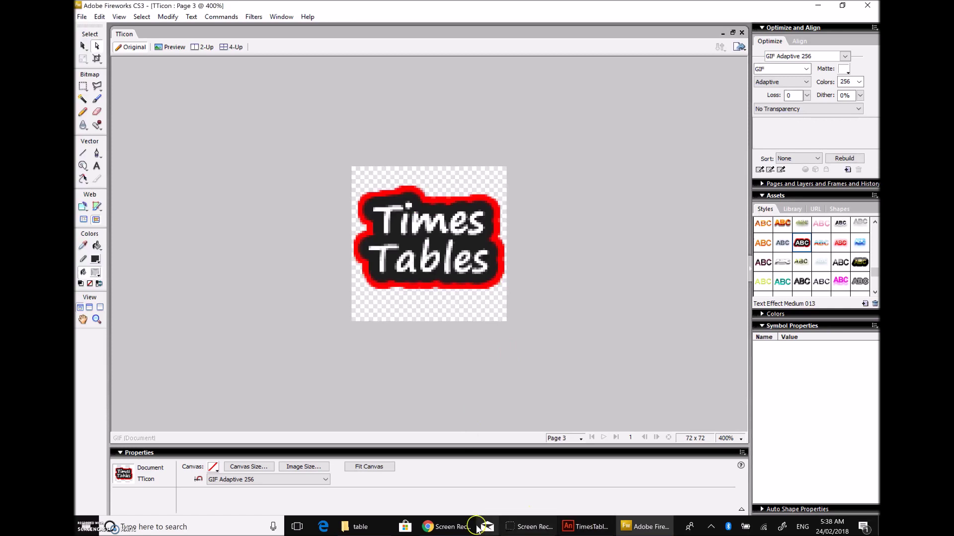
click(357, 527)
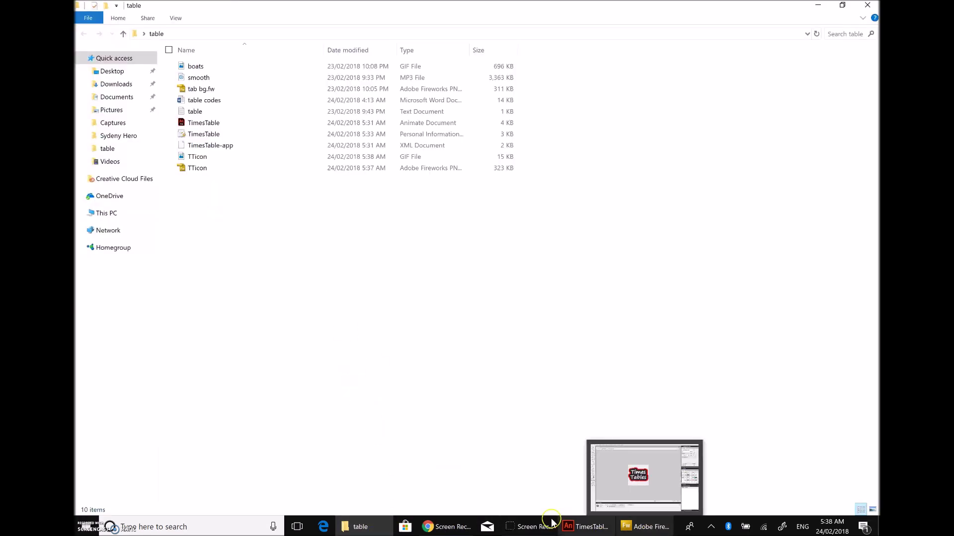
click(572, 518)
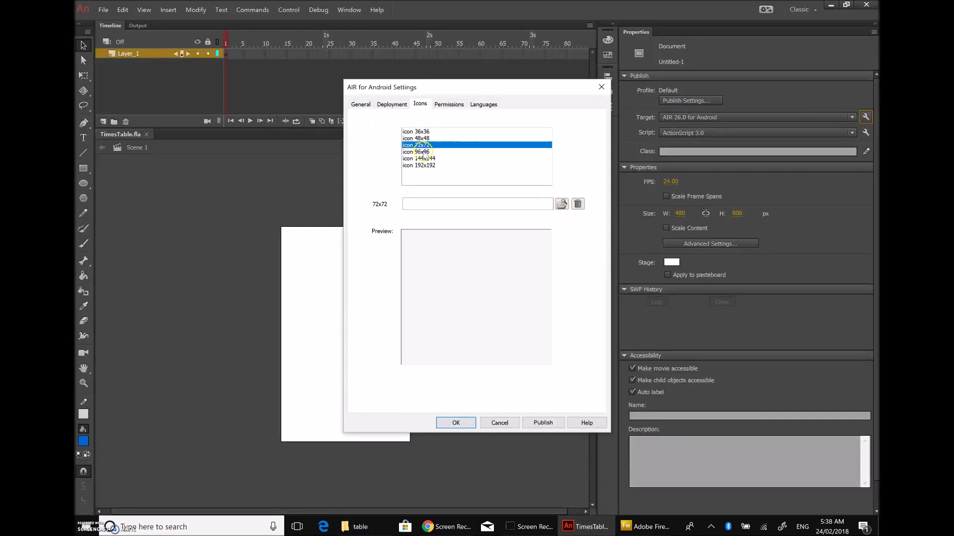
click(561, 204)
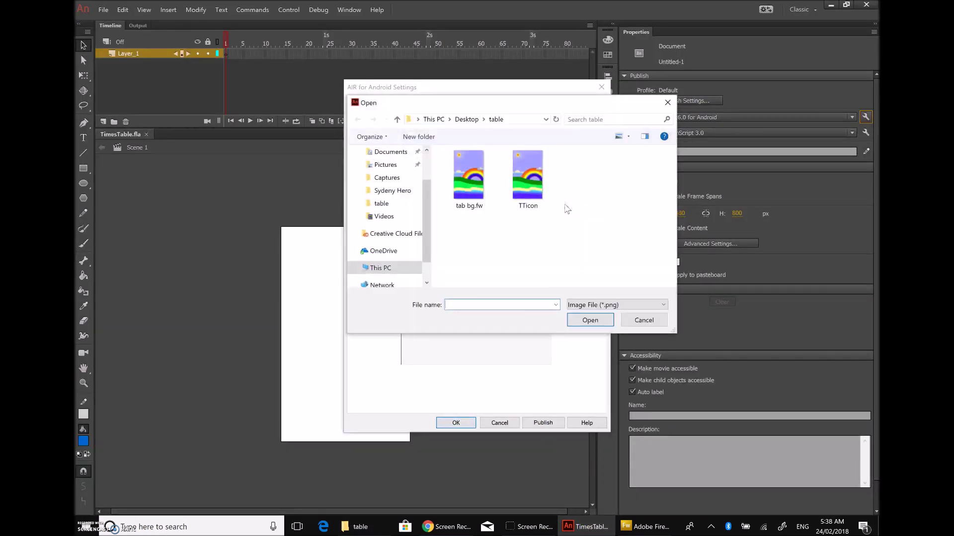
click(620, 305)
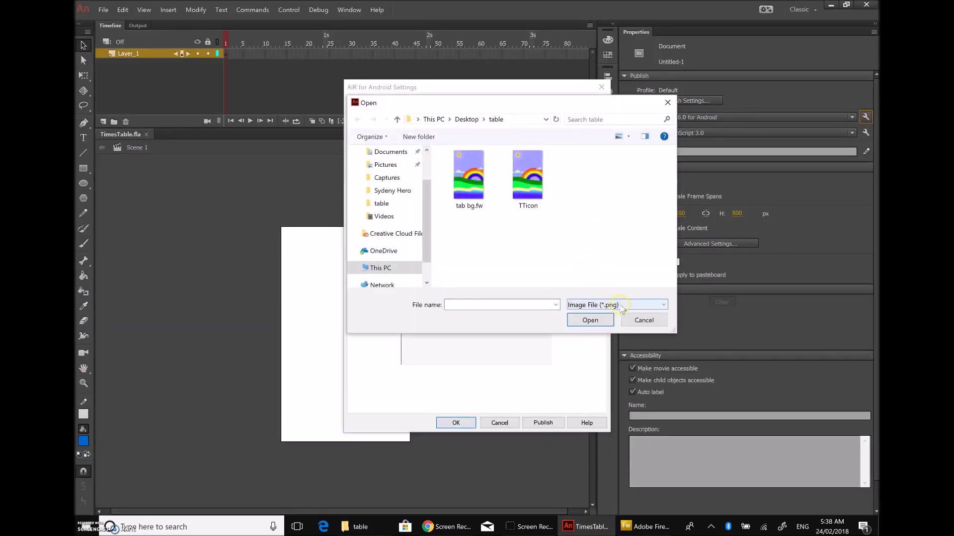
click(620, 317)
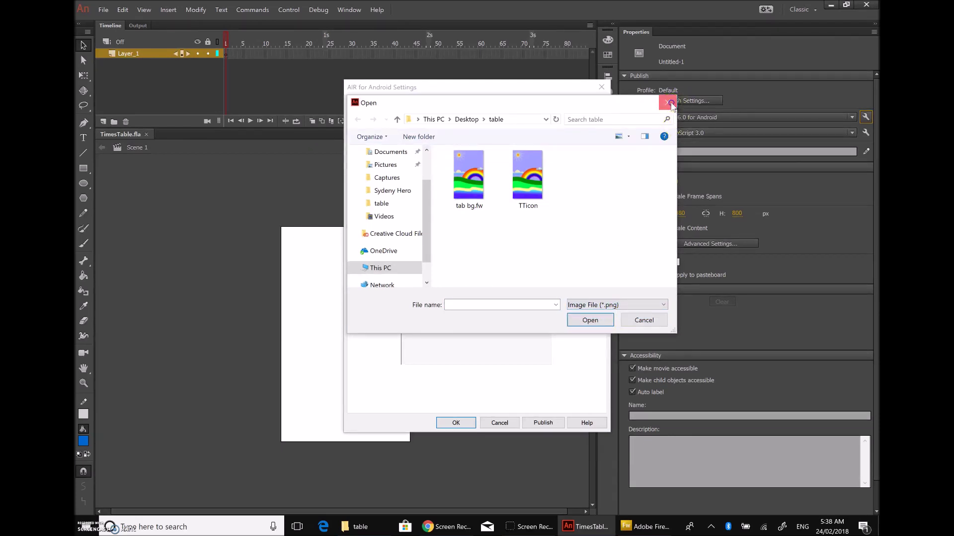
click(668, 102)
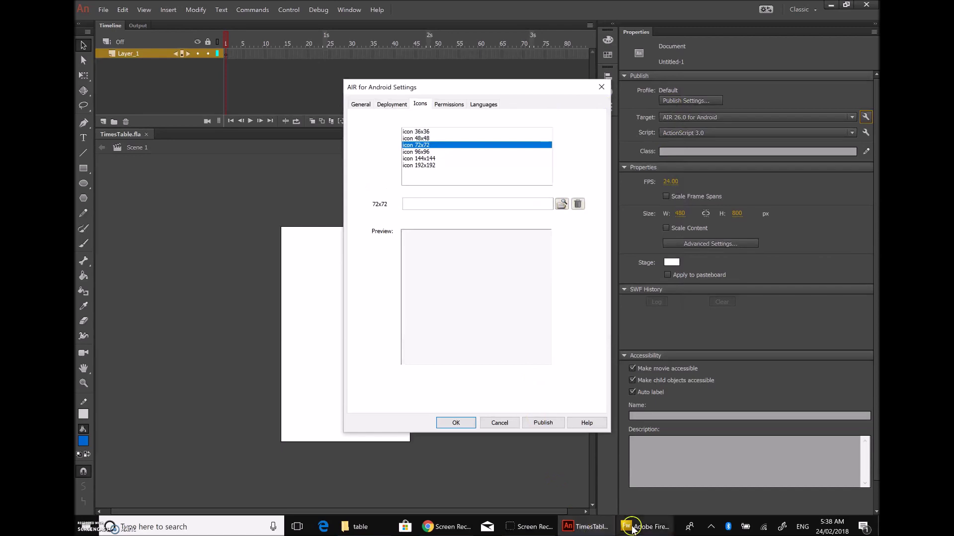
click(626, 527)
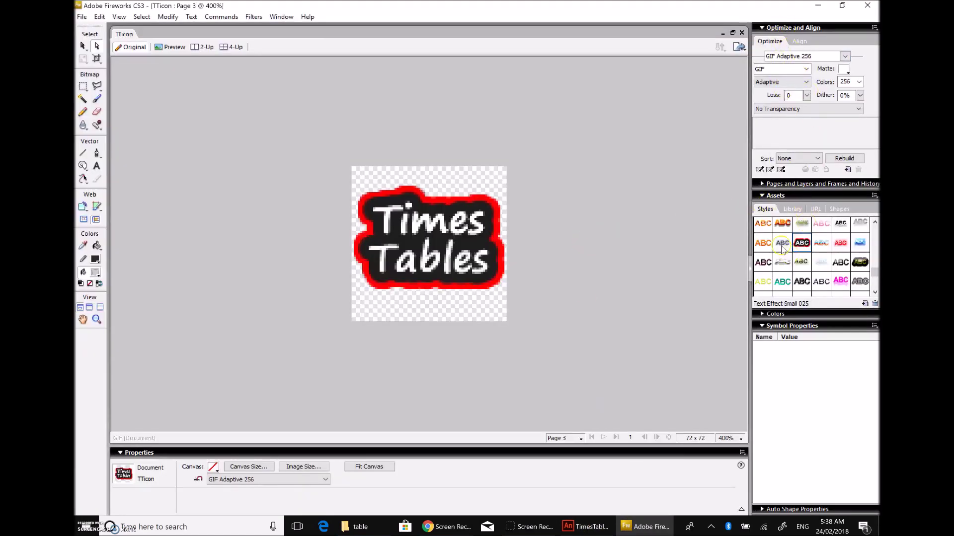
Step: Delete Page 1 and Page 2, leaving only the Times Tables icon page
click(762, 184)
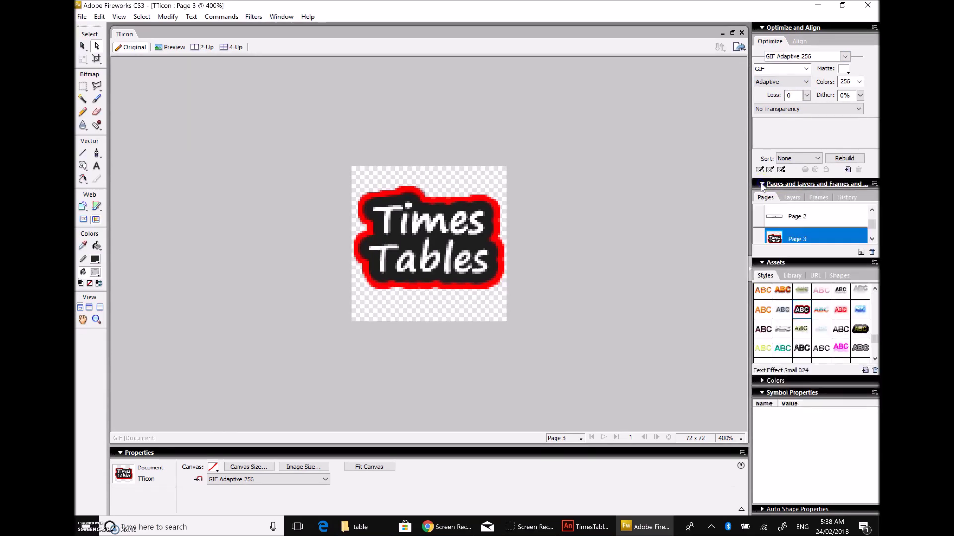
click(872, 211)
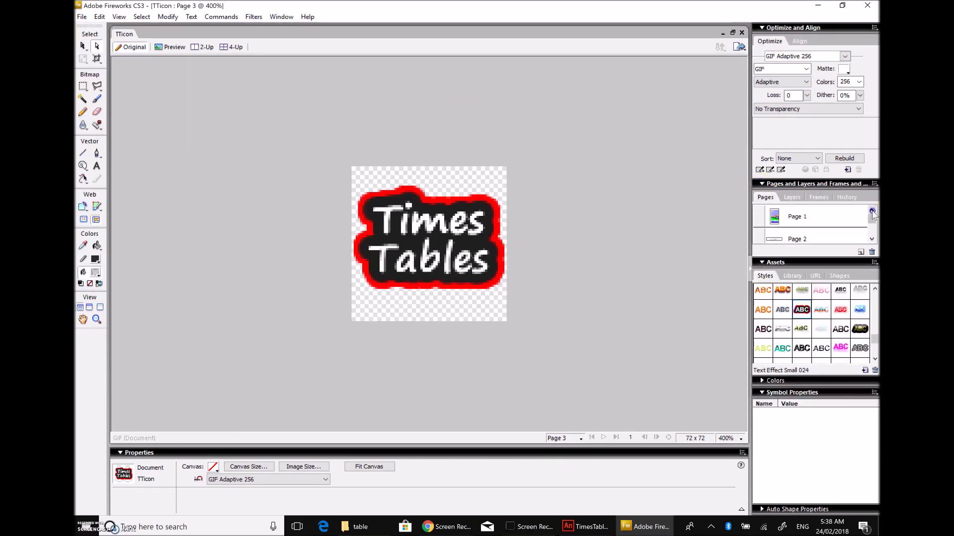
click(828, 220)
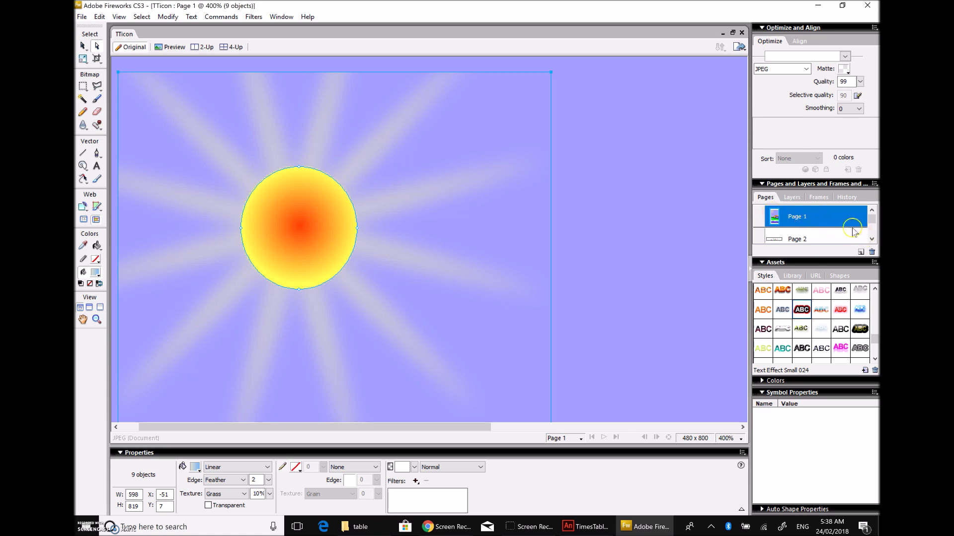
click(726, 441)
click(736, 328)
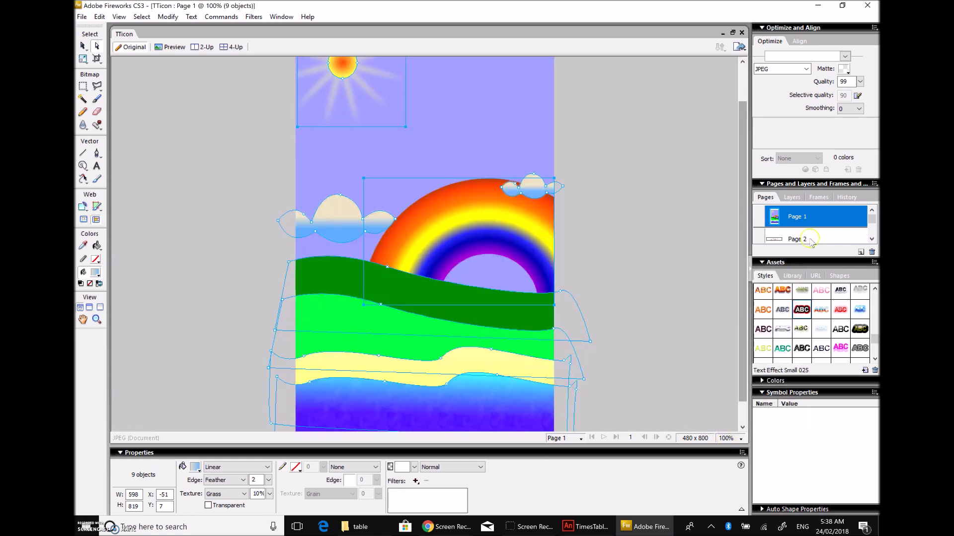
click(828, 249)
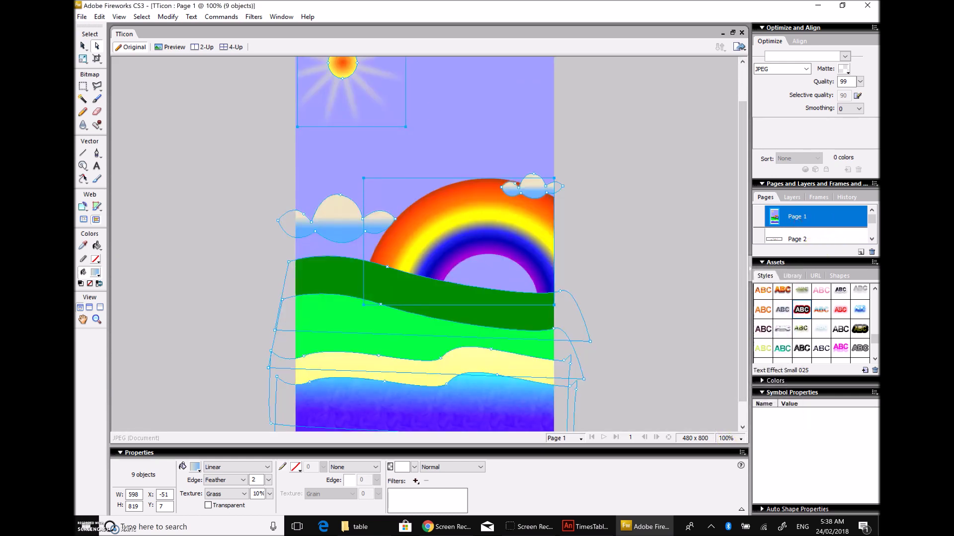
click(872, 251)
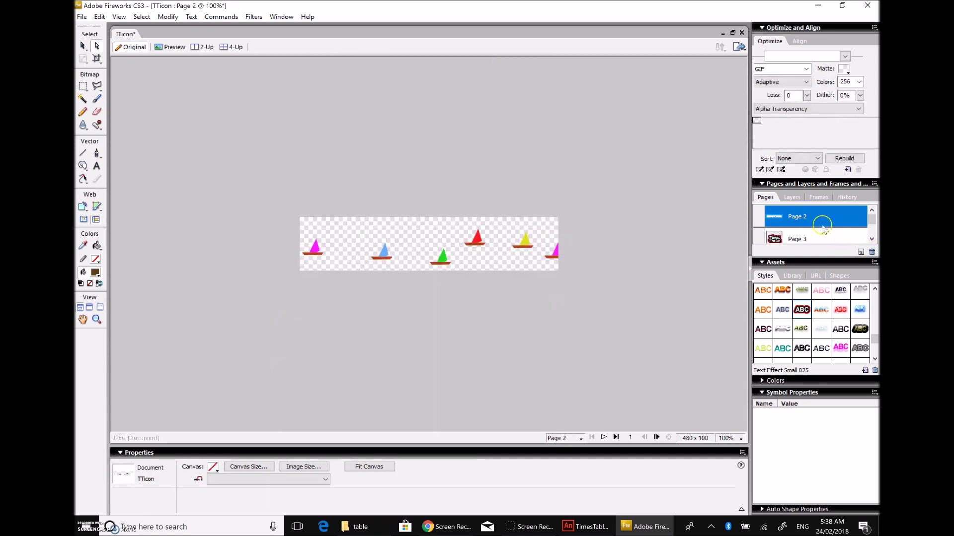
click(870, 252)
click(339, 221)
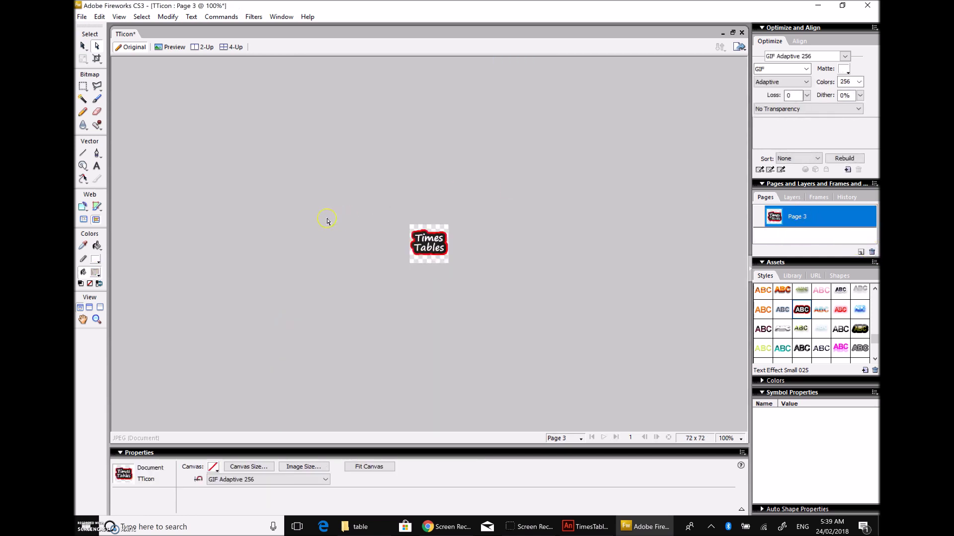
Step: Save as Fireworks PNG, replacing the existing TTicon.png
click(83, 18)
click(124, 127)
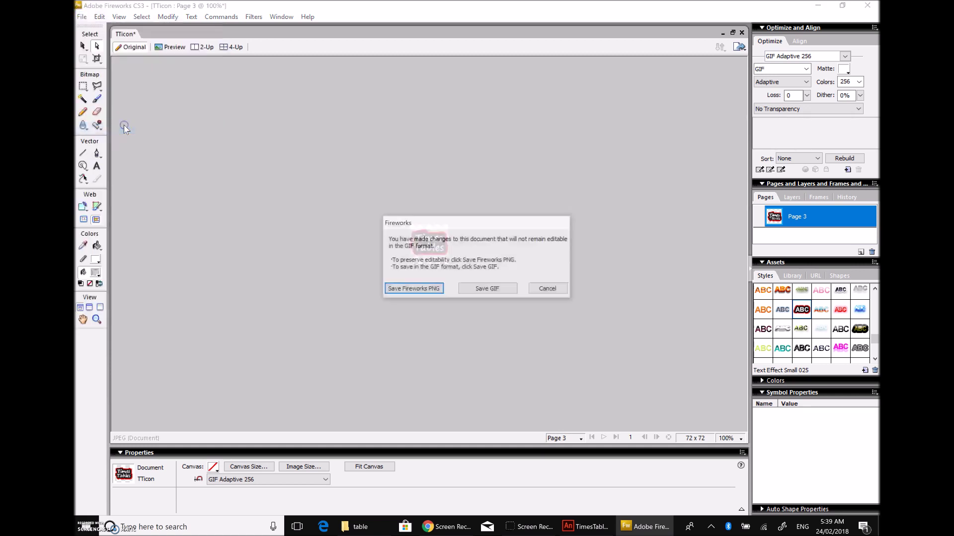
click(415, 292)
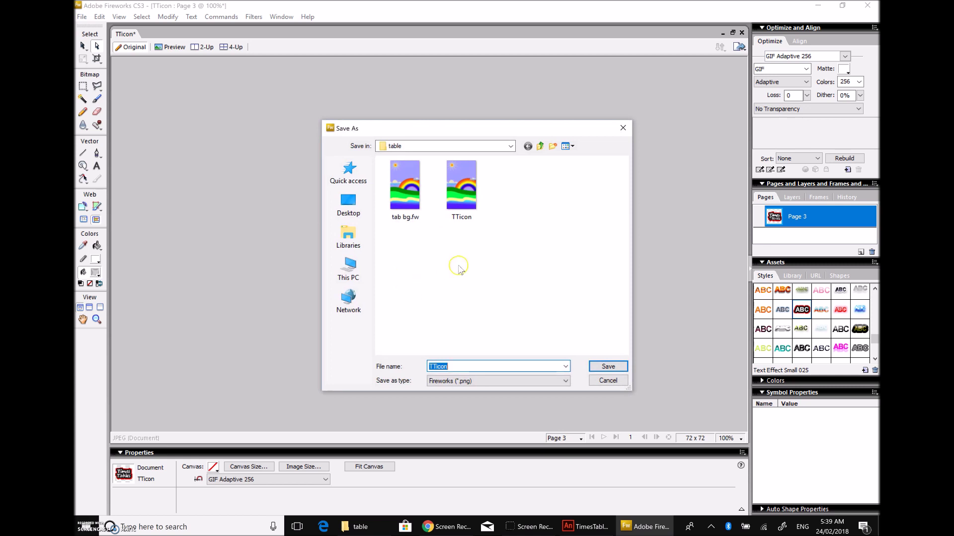
click(462, 206)
click(601, 367)
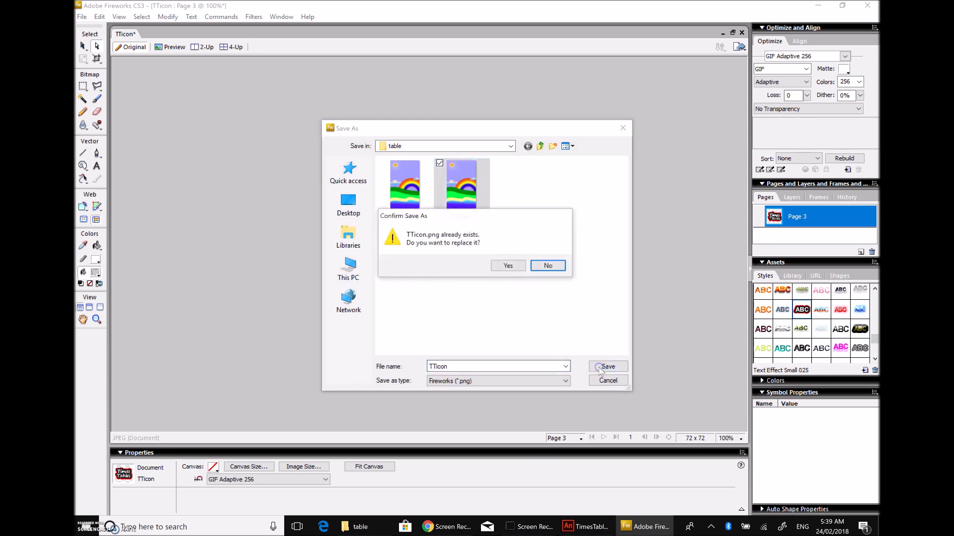
click(506, 267)
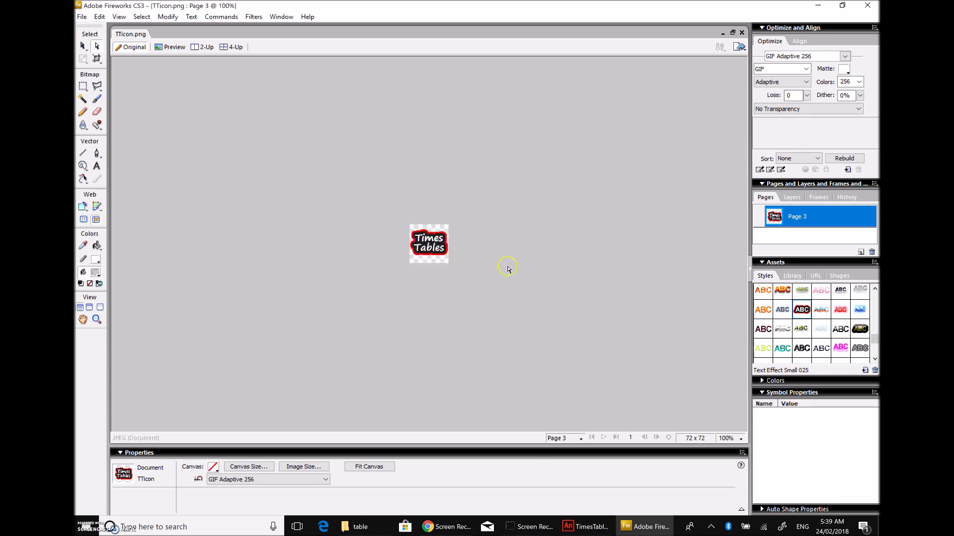
Step: Assign TTicon.png as the 72x72 icon in AIR for Android Settings
click(578, 524)
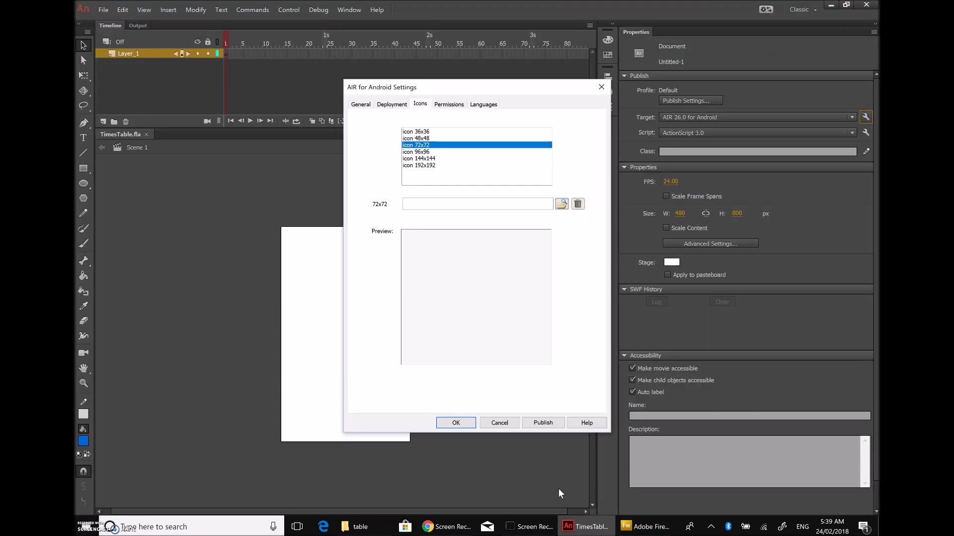
click(561, 203)
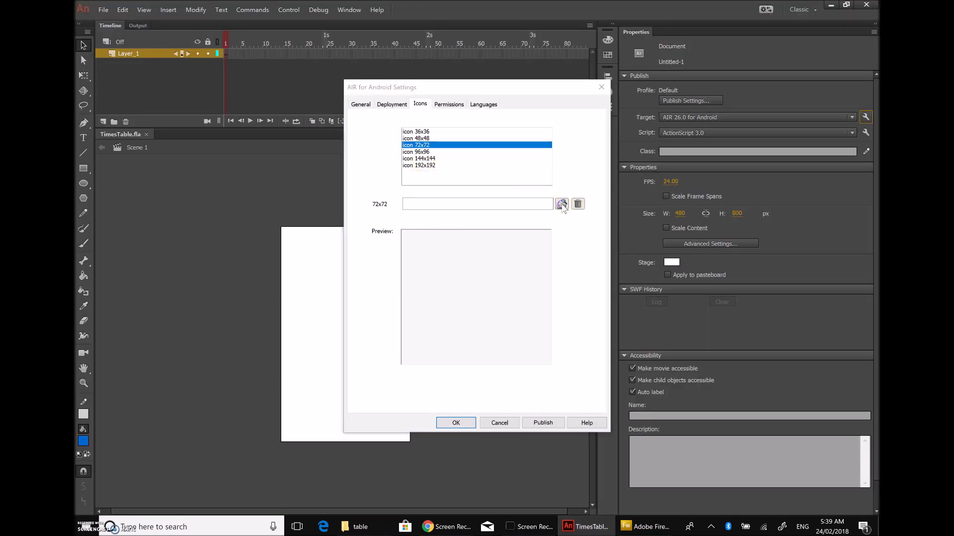
click(545, 184)
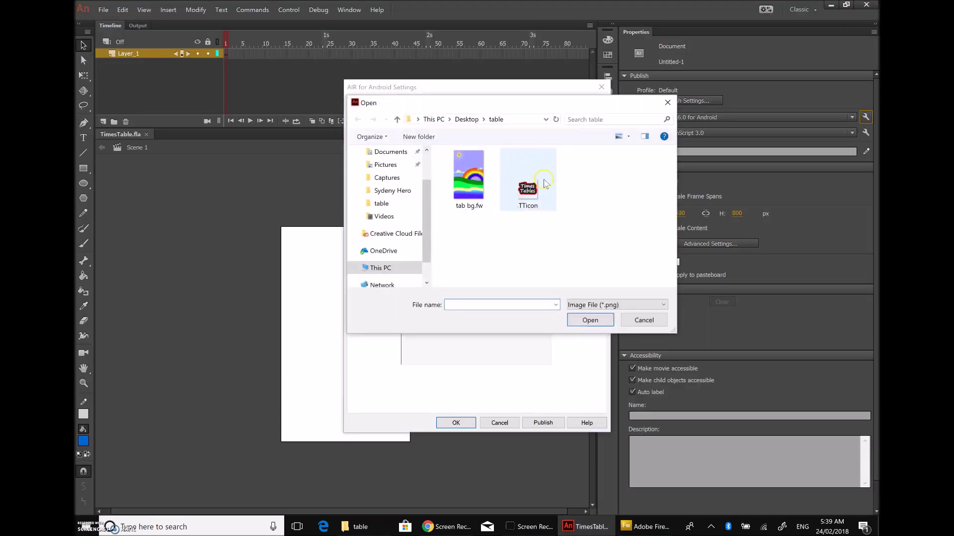
click(530, 190)
click(590, 320)
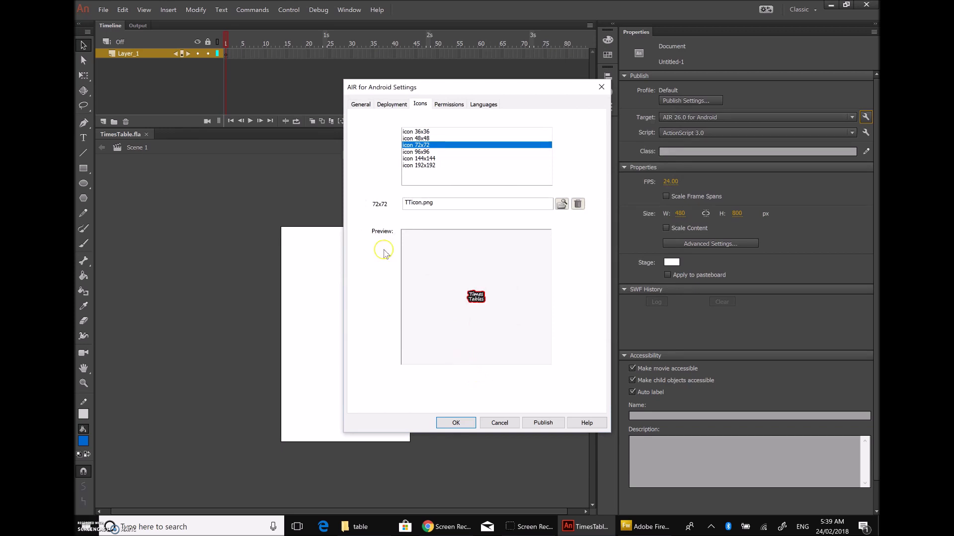
Step: Review the other AIR for Android settings tabs, then confirm with OK
click(449, 105)
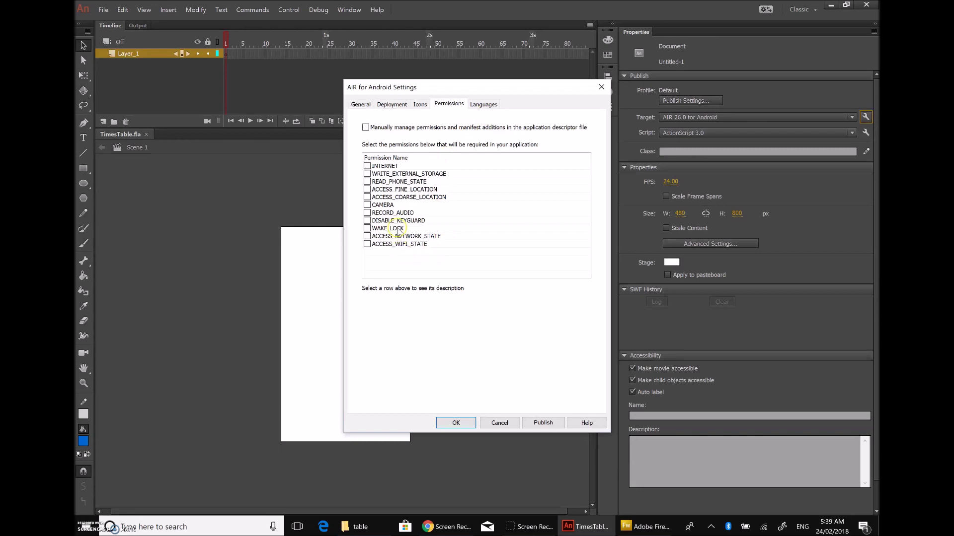
click(477, 104)
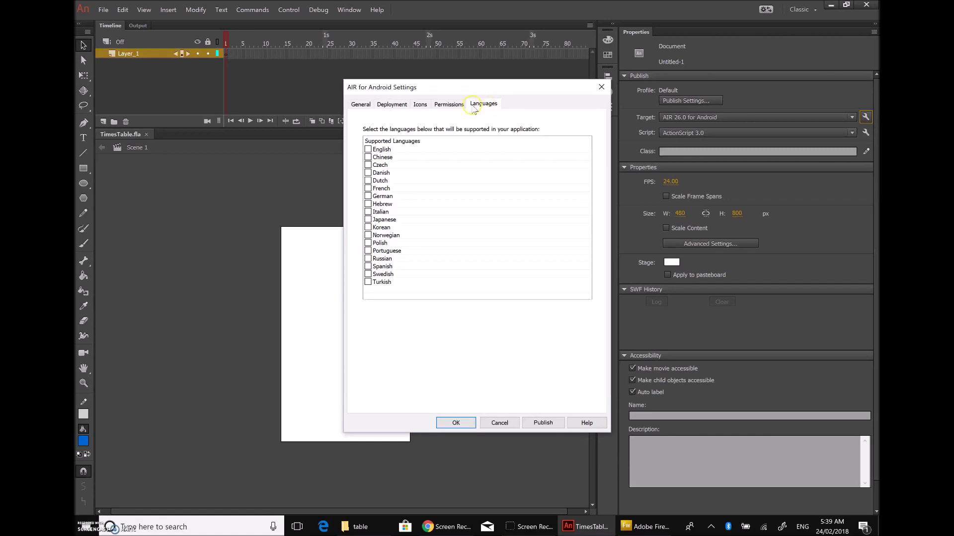
click(457, 107)
click(417, 105)
click(402, 106)
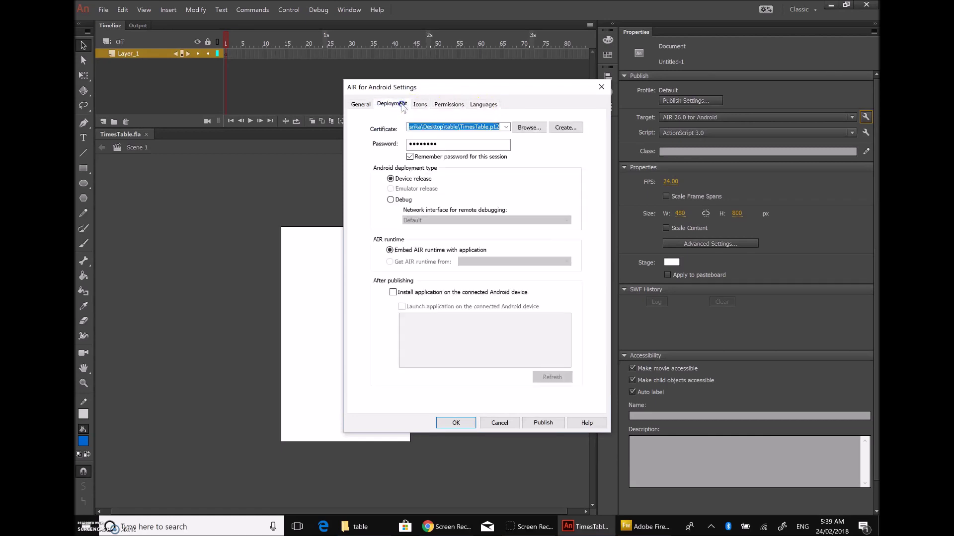
click(361, 105)
click(396, 105)
click(417, 105)
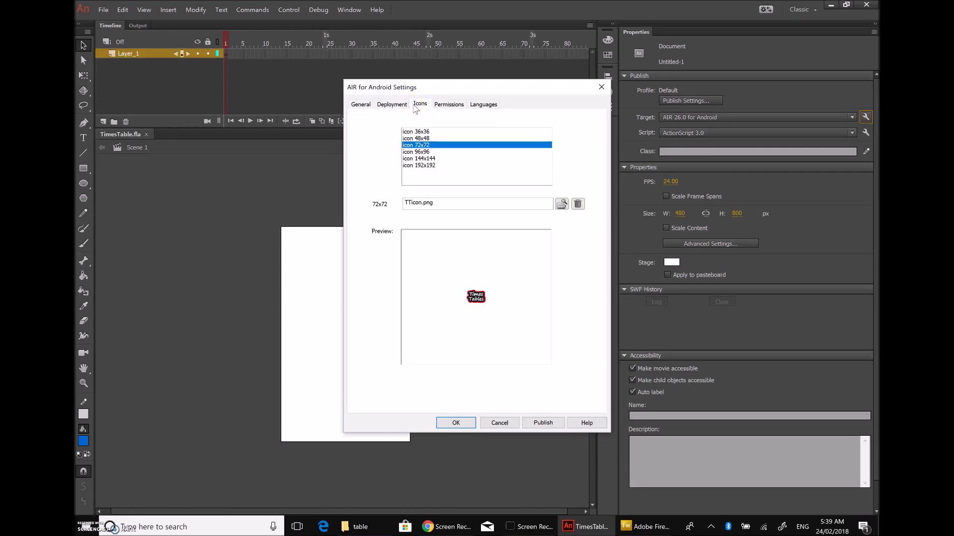
click(393, 104)
click(362, 105)
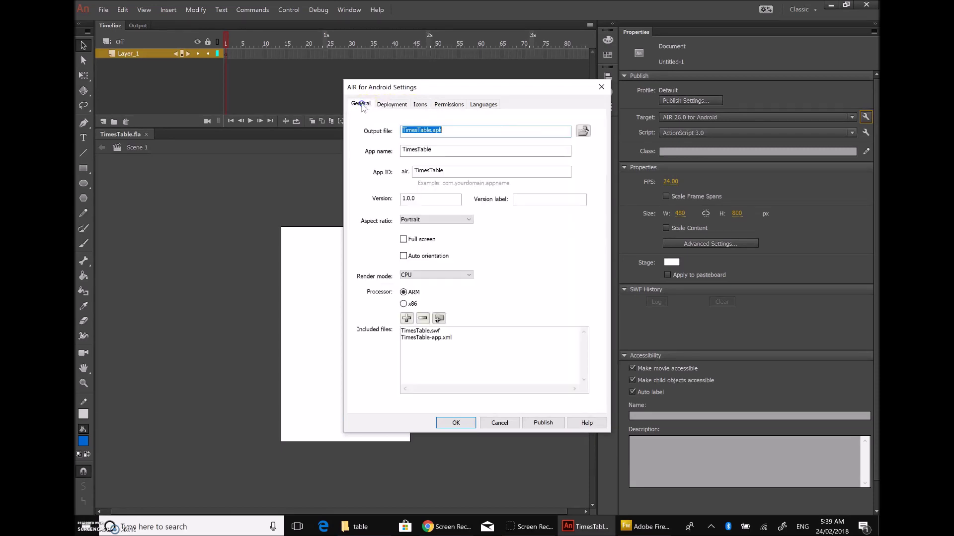
click(454, 424)
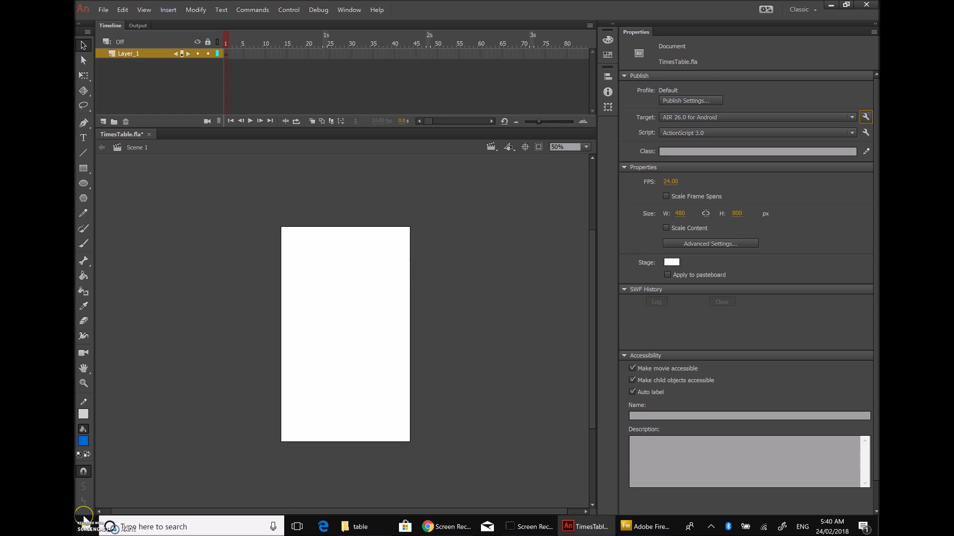
Step: Import tab bg.fw from the table folder into the library
click(486, 320)
click(107, 11)
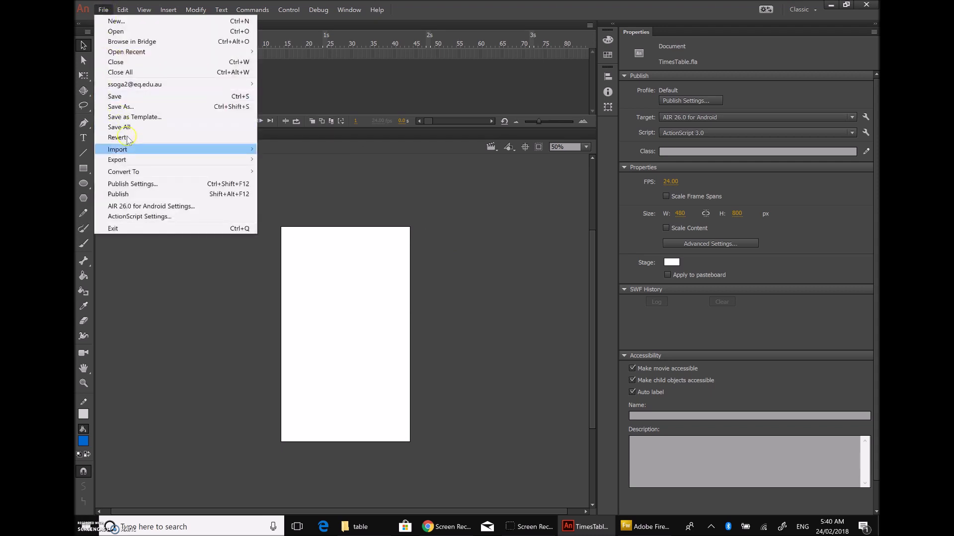
click(135, 151)
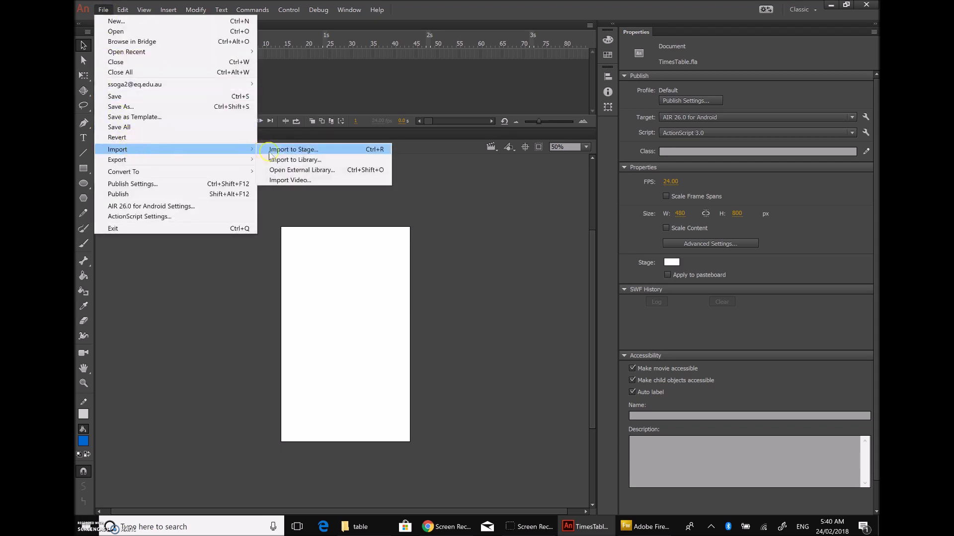
click(317, 160)
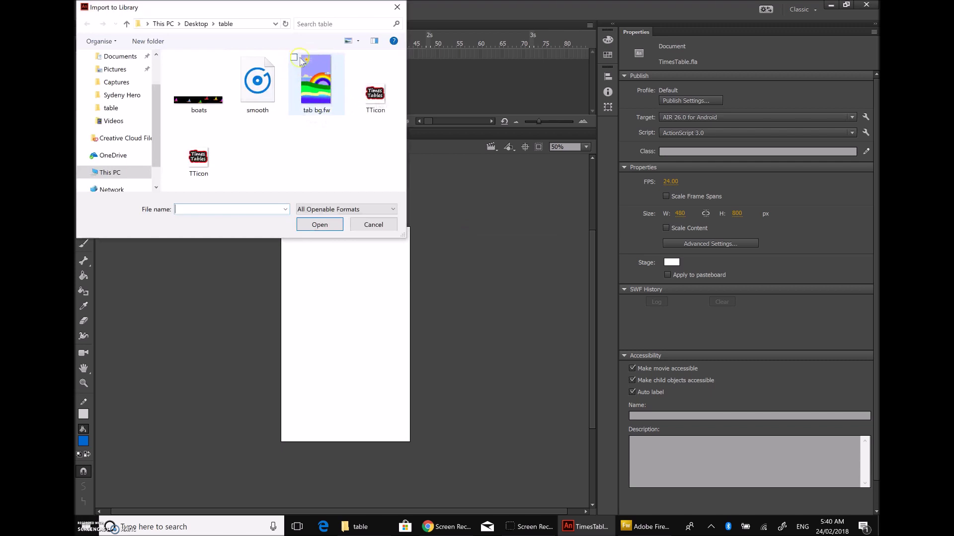
click(315, 81)
click(319, 225)
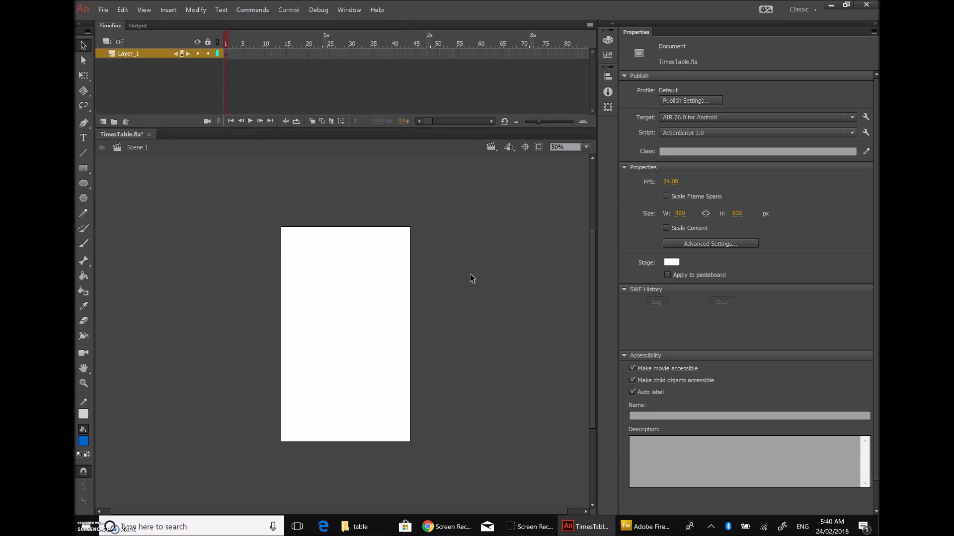
Step: Show the Library panel from the Window menu and dock it beside the stage
click(349, 10)
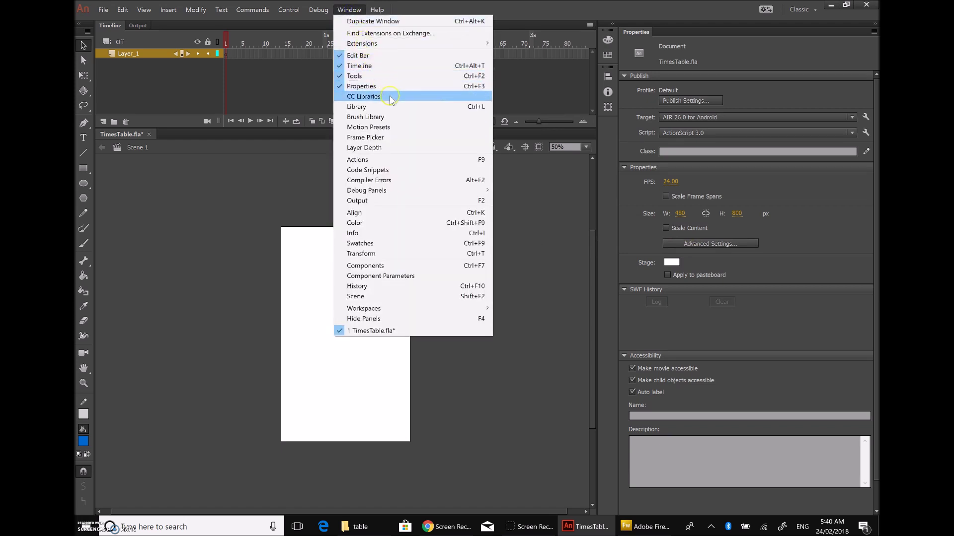
click(356, 107)
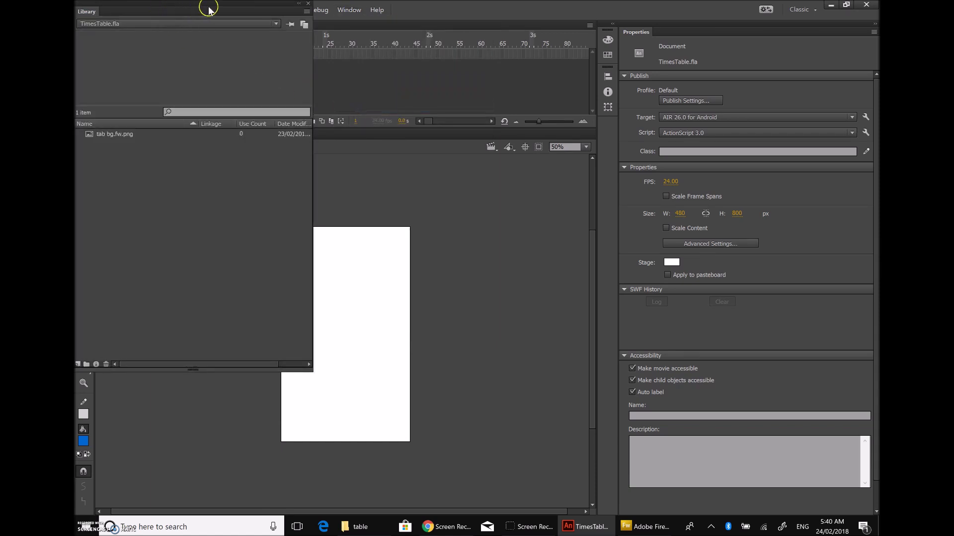
drag(200, 6, 747, 318)
click(608, 513)
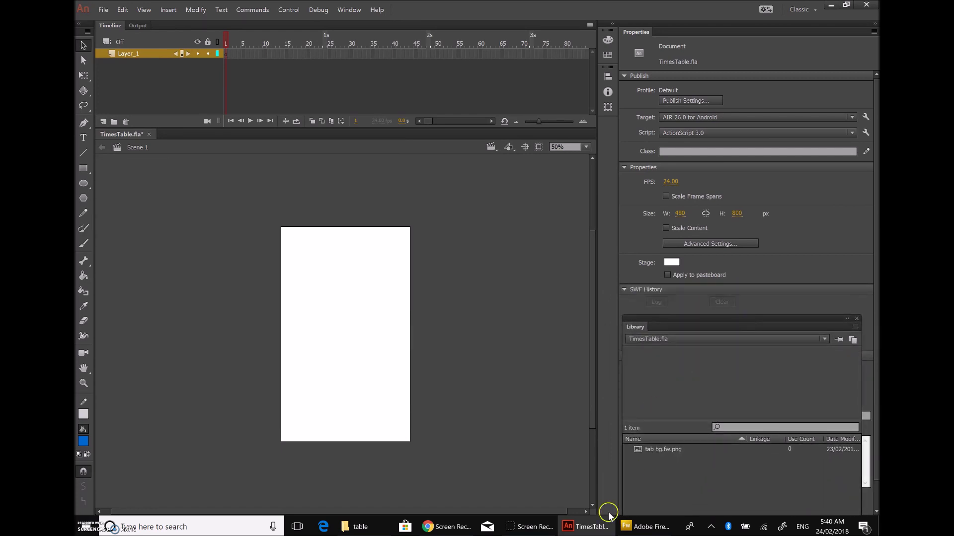
Step: Drag tab bg.fw.png onto the stage and set its X and Y to 0
click(665, 451)
click(686, 451)
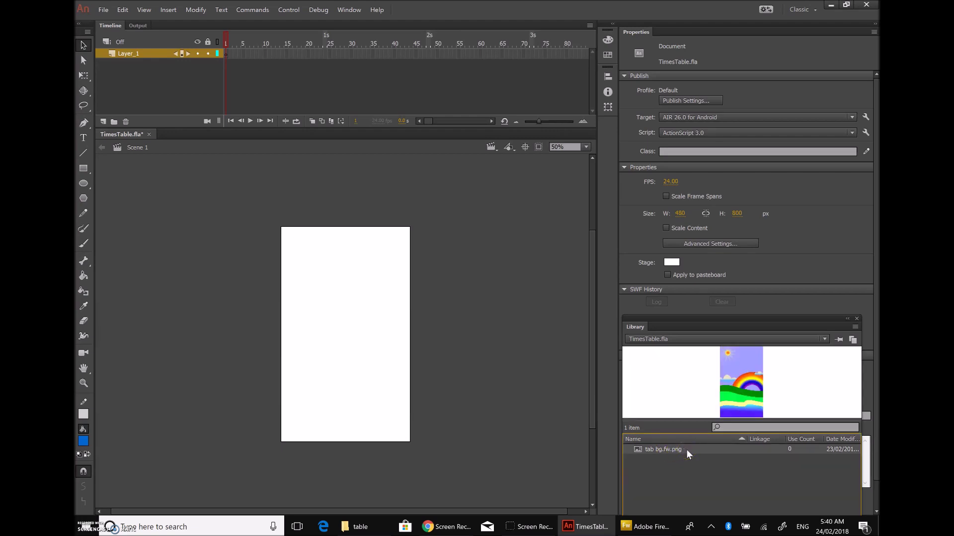
drag(686, 449, 354, 309)
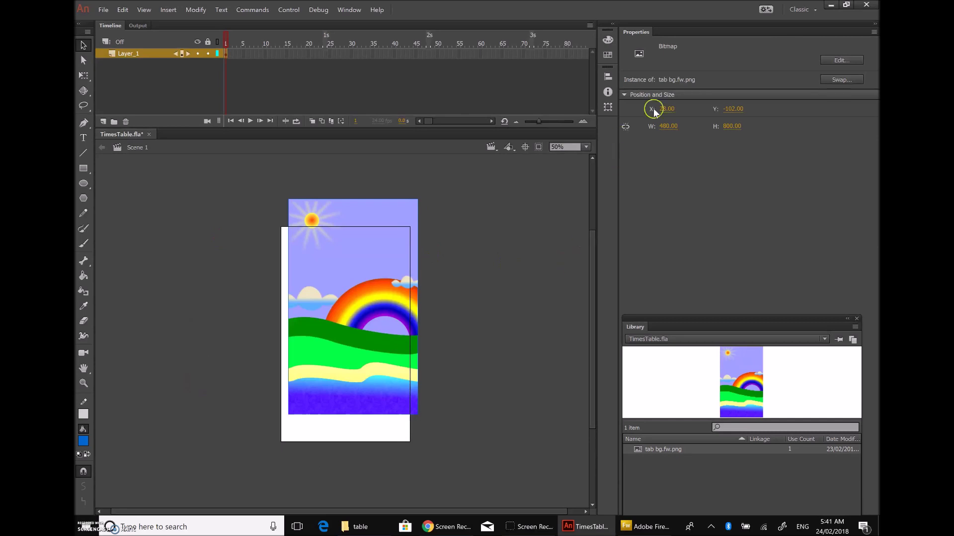
click(669, 109)
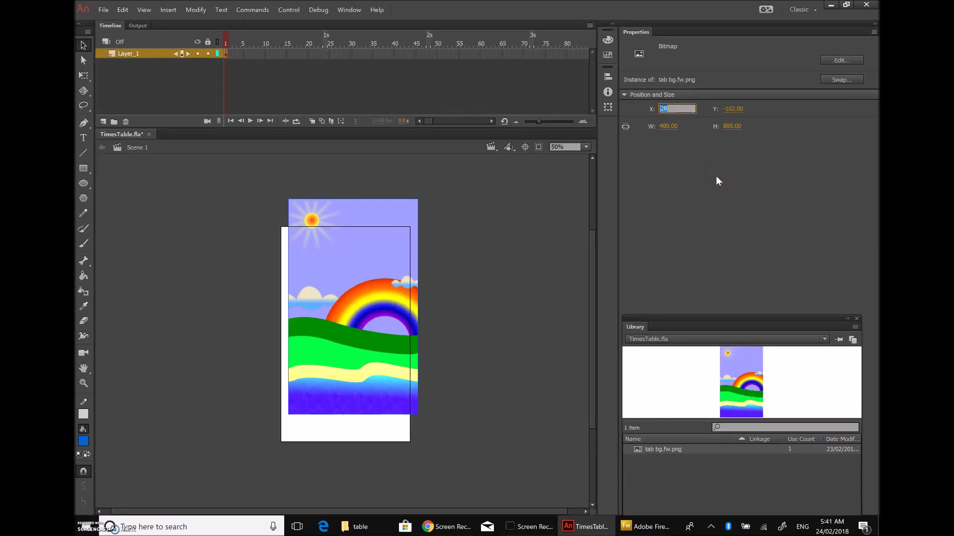
key(Tab)
text(0)
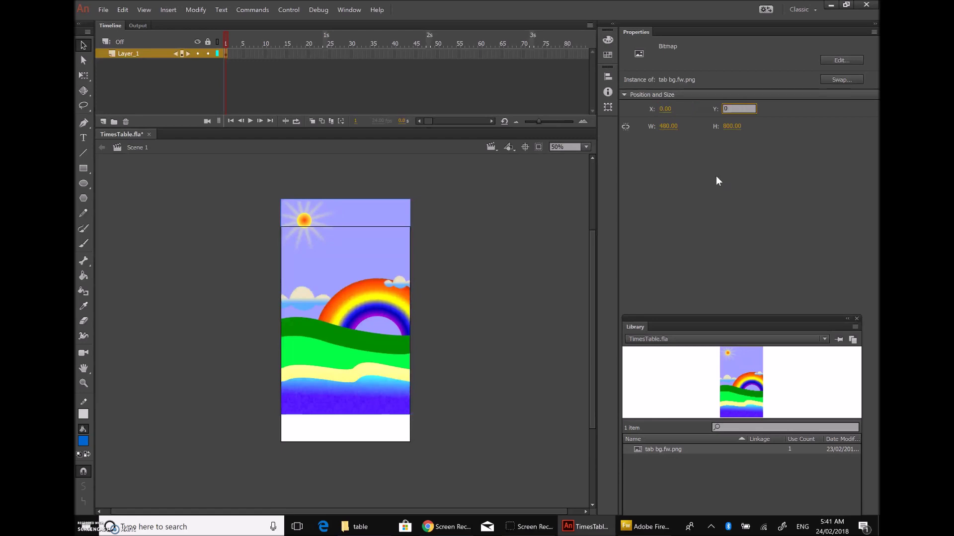
key(Return)
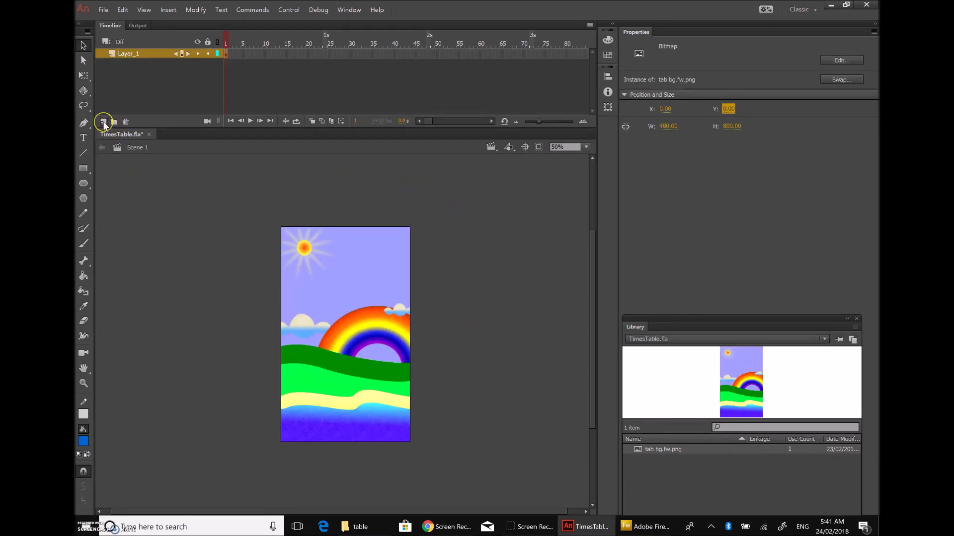
Step: Add Layer_2 above Layer_1, rename it 'actions', and open Actions (F9) for its first frame
click(104, 122)
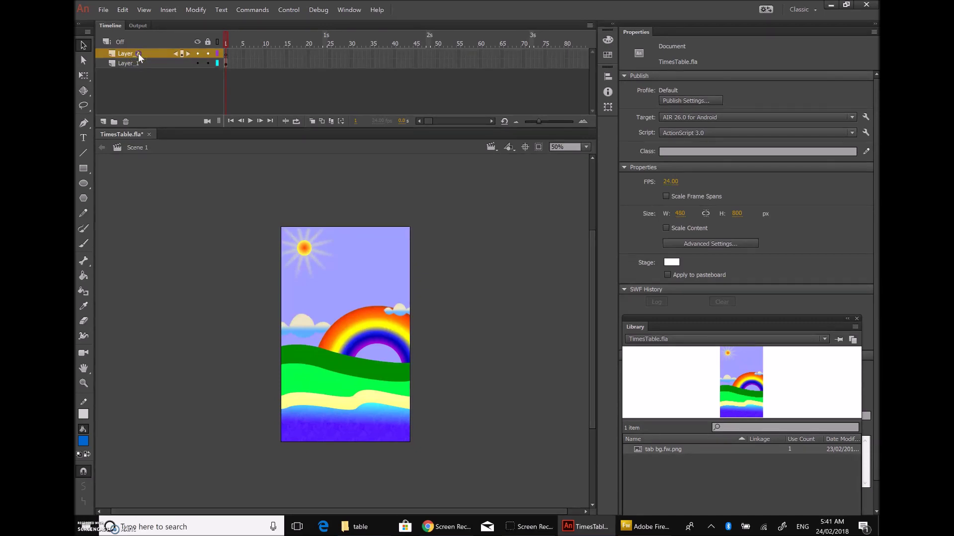
double_click(138, 52)
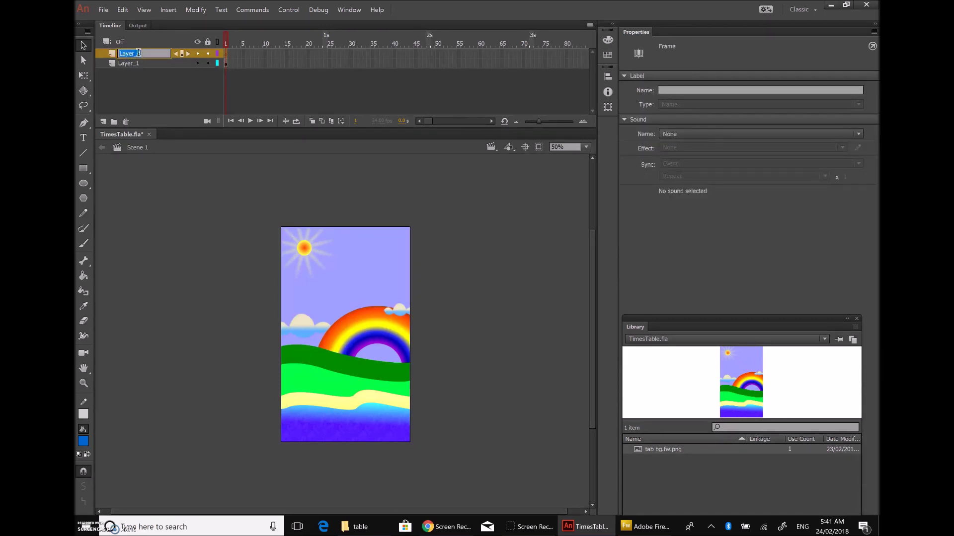
text(actions)
click(184, 227)
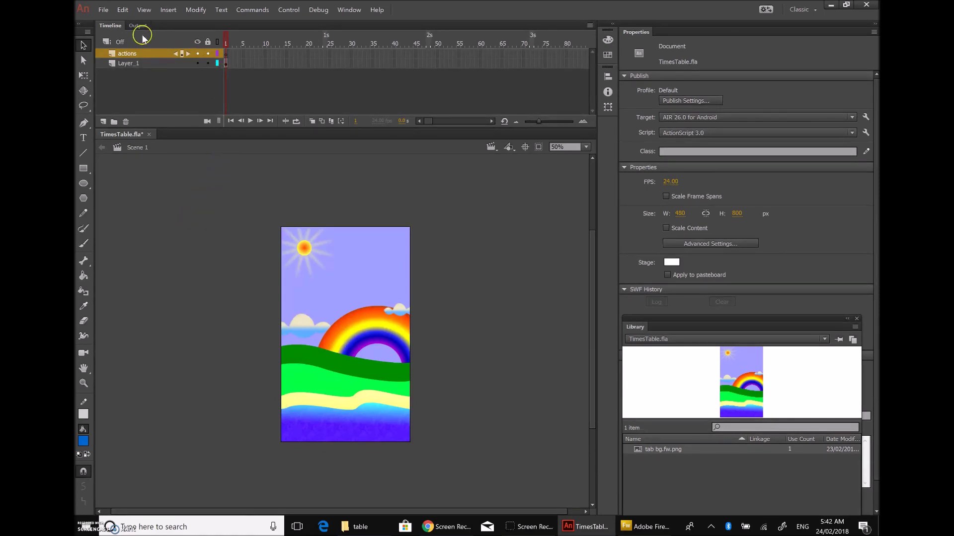
click(131, 53)
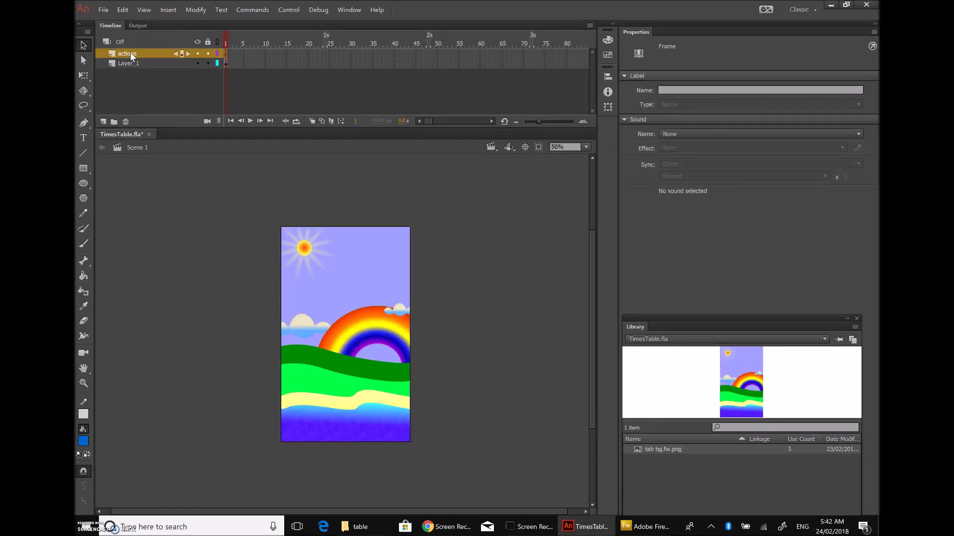
key(F9)
Step: Insert the ActionScript > Mobile Actions snippet 'Swipe to Go to Next/Previous Scene and Play' into frame 1
click(309, 139)
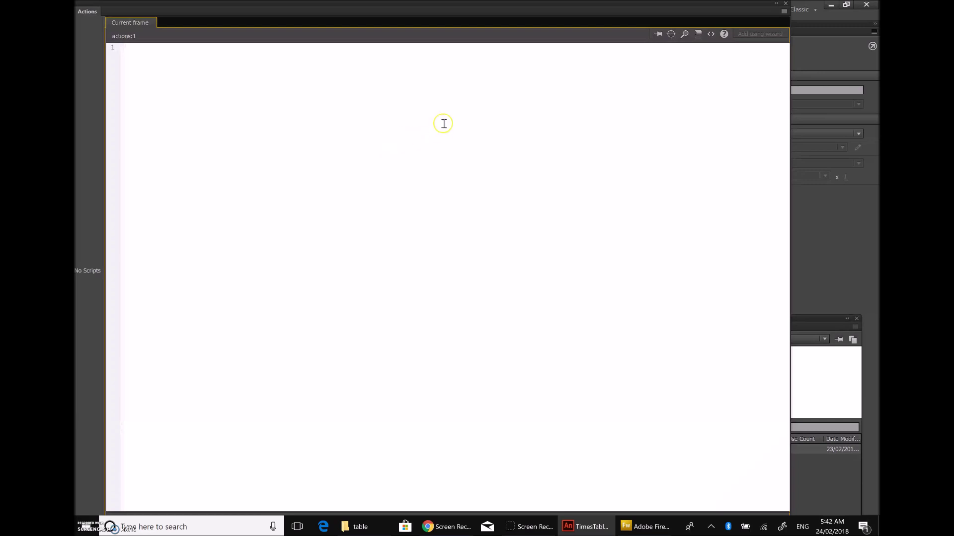
click(711, 34)
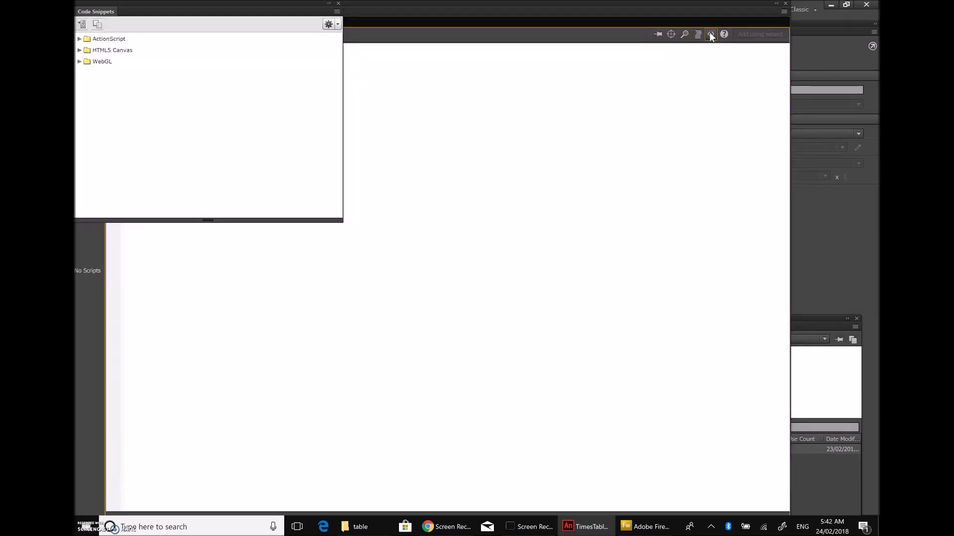
click(79, 39)
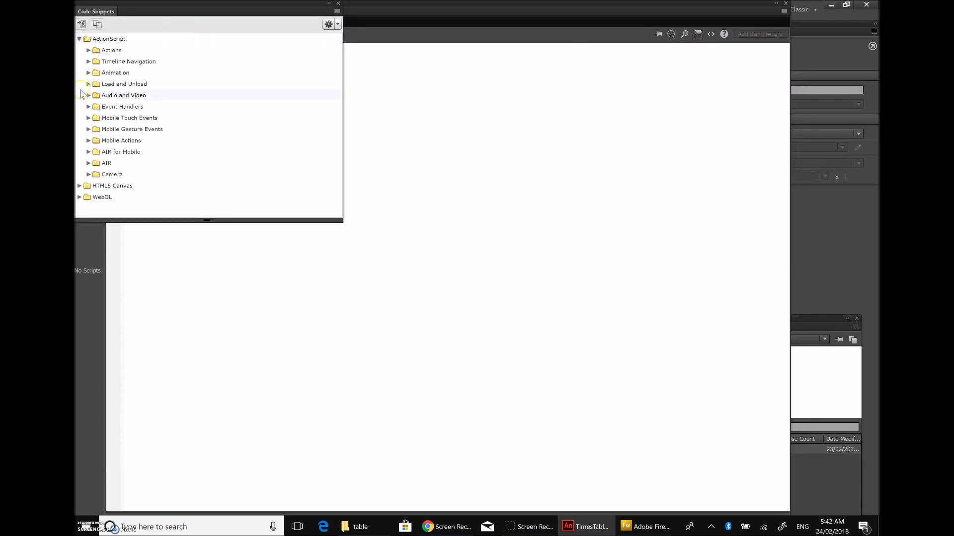
double_click(95, 52)
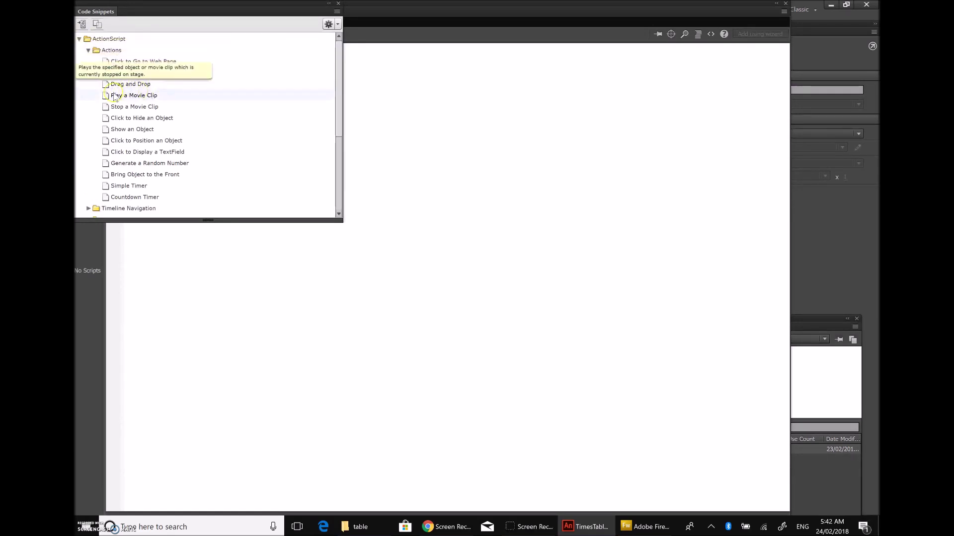
click(88, 50)
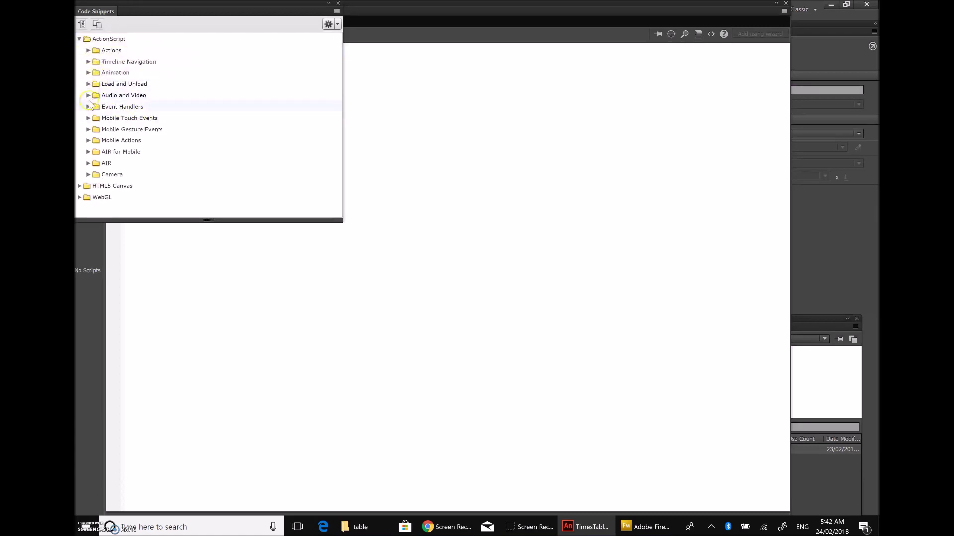
click(89, 152)
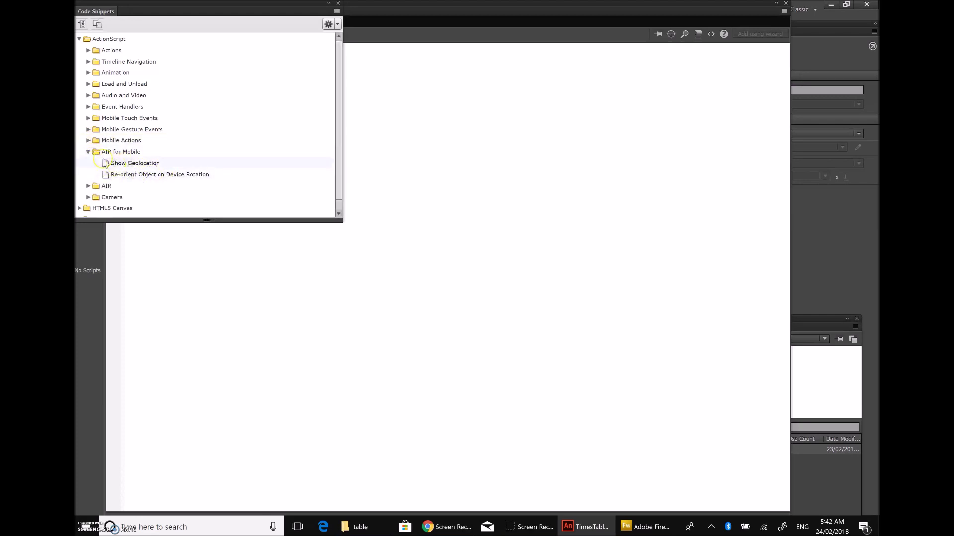
click(88, 142)
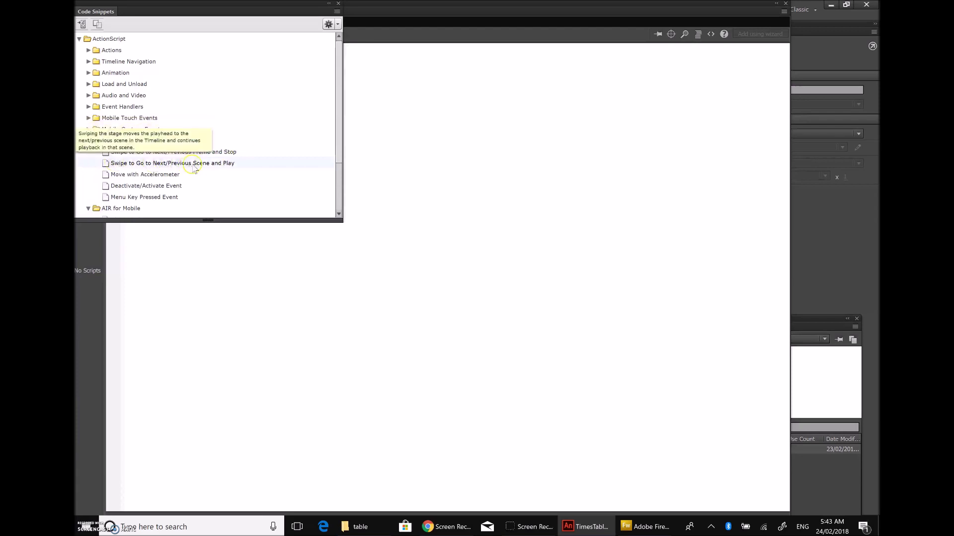
double_click(230, 163)
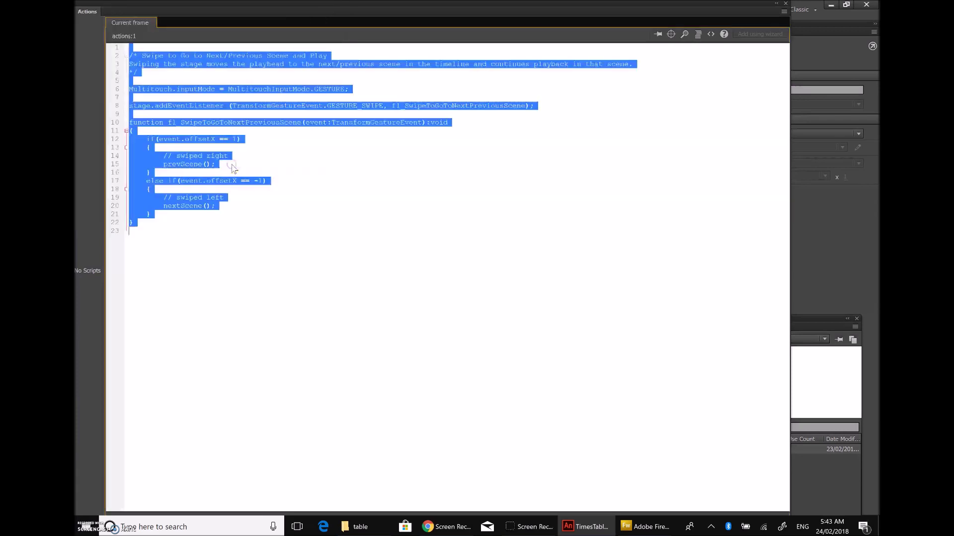
click(335, 198)
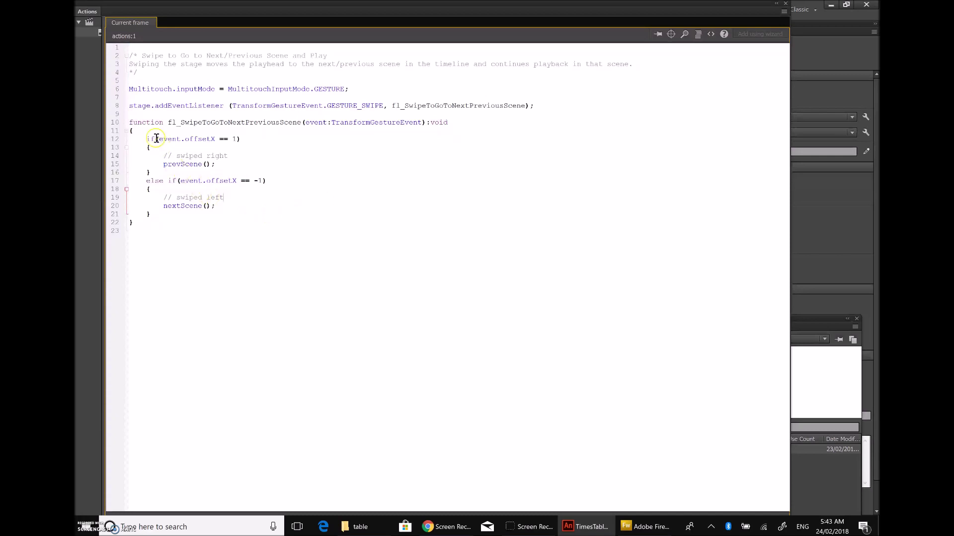
click(177, 222)
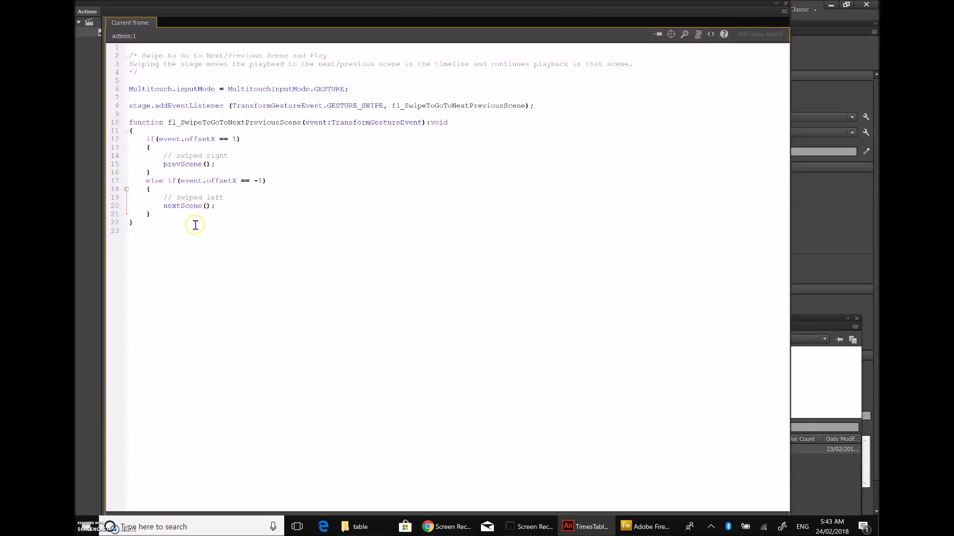
Step: Delete all the swipe code from the actions frame and close the Actions and Code Snippets panels
drag(149, 224, 128, 56)
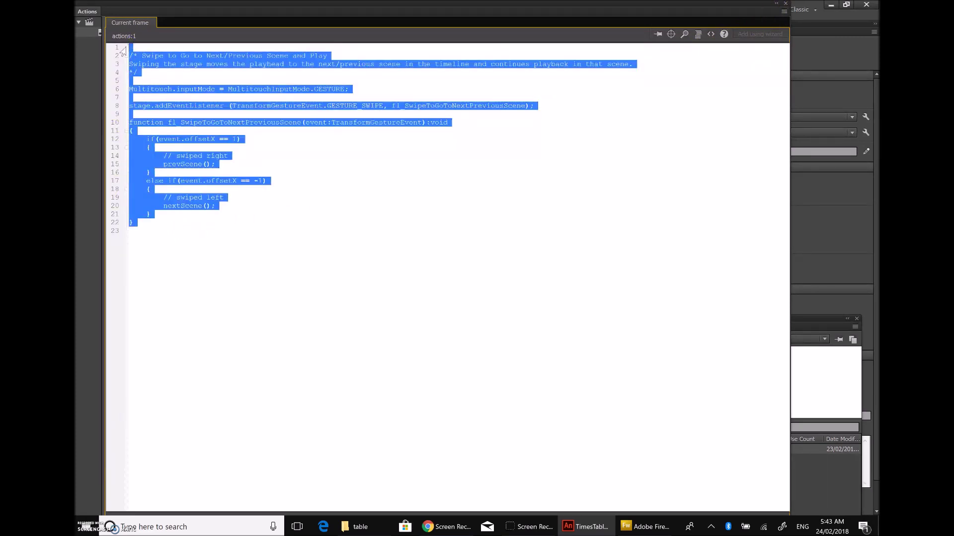
key(Delete)
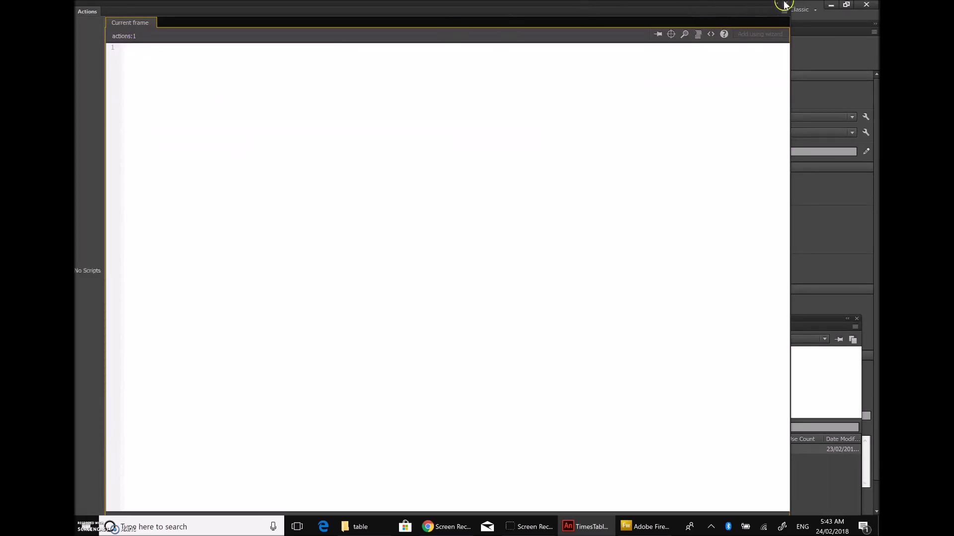
click(784, 4)
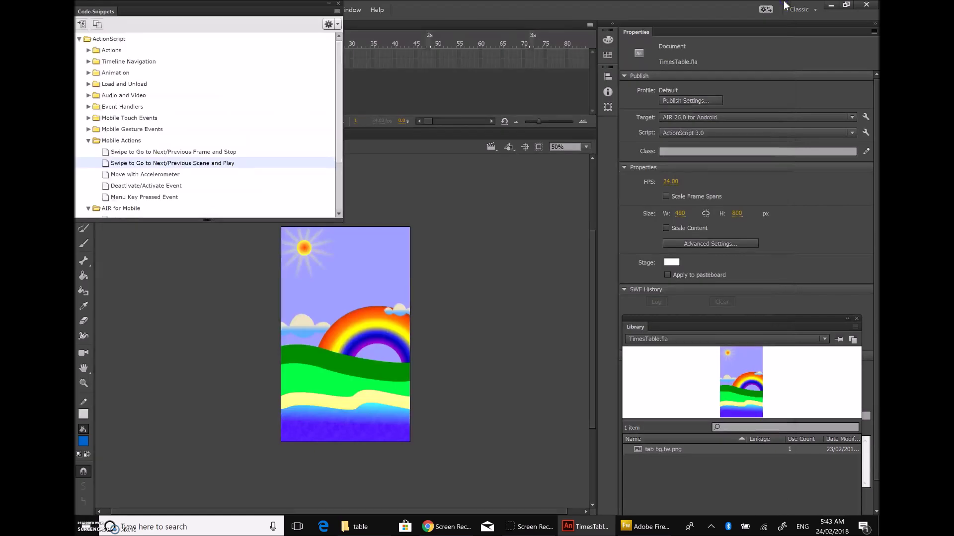
click(341, 4)
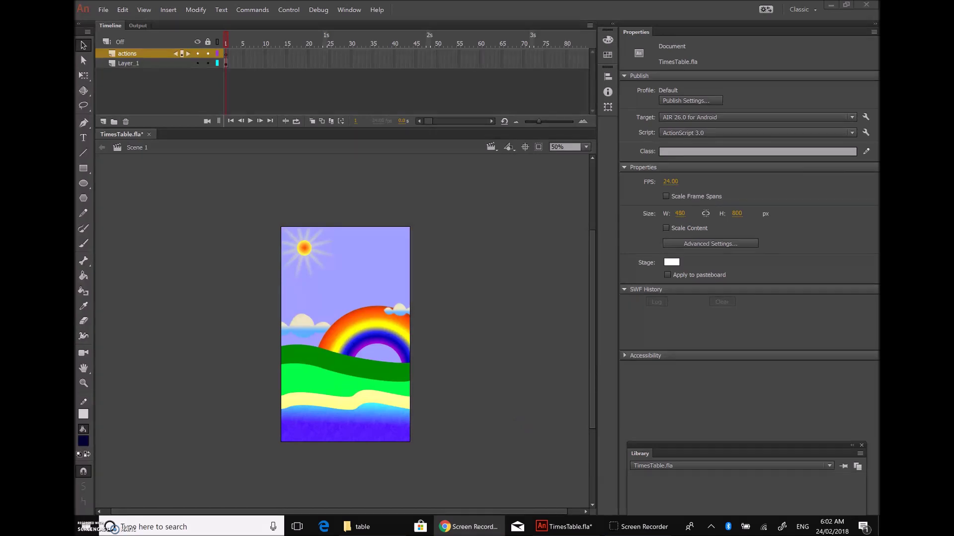
Step: Import the boats GIF into the TimesTable.fla library with File > Import > Import to Library
key(alt+Tab)
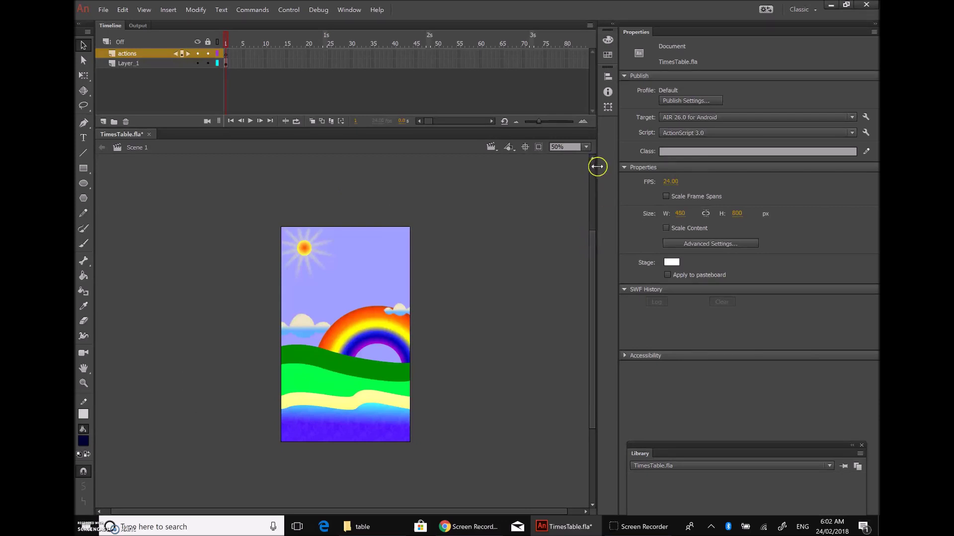
drag(690, 447, 683, 259)
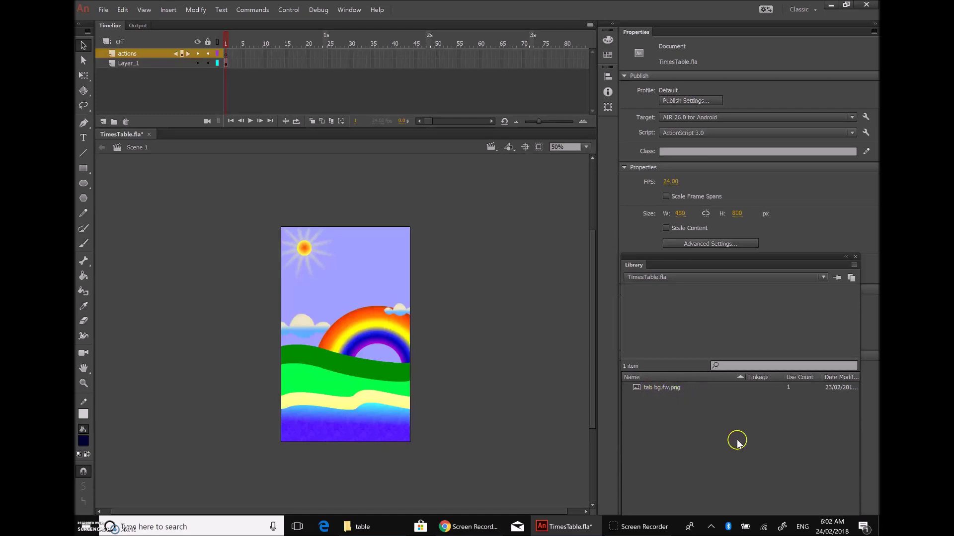
click(102, 9)
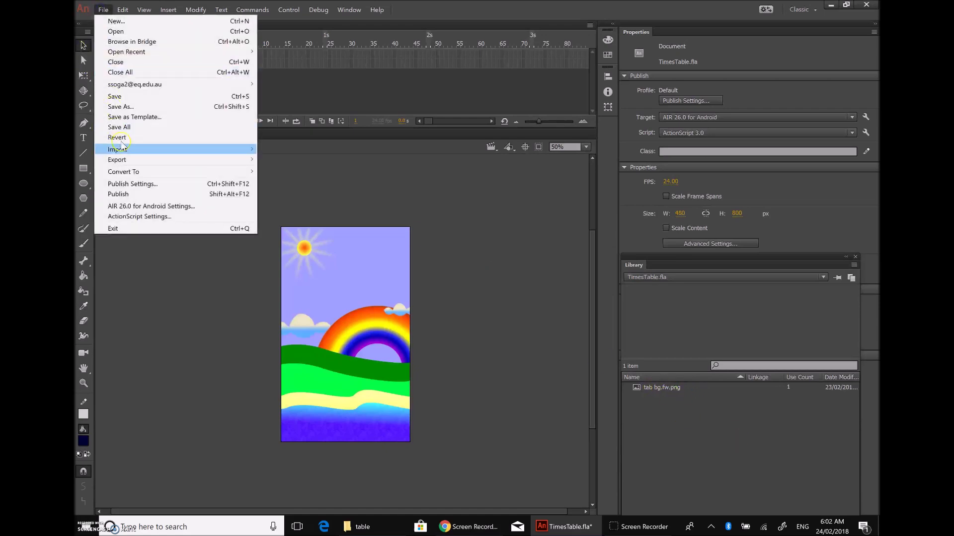
mouse_move(148, 151)
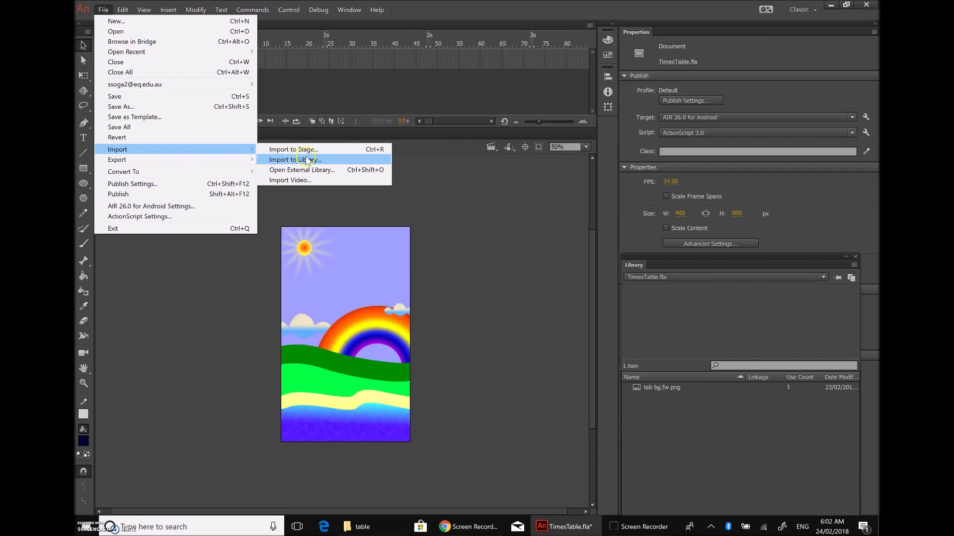
click(327, 161)
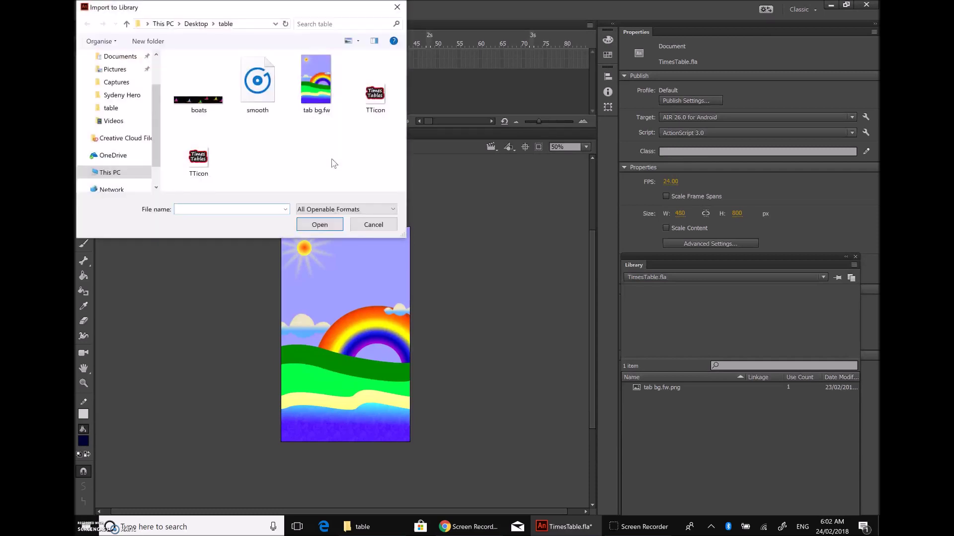
click(199, 105)
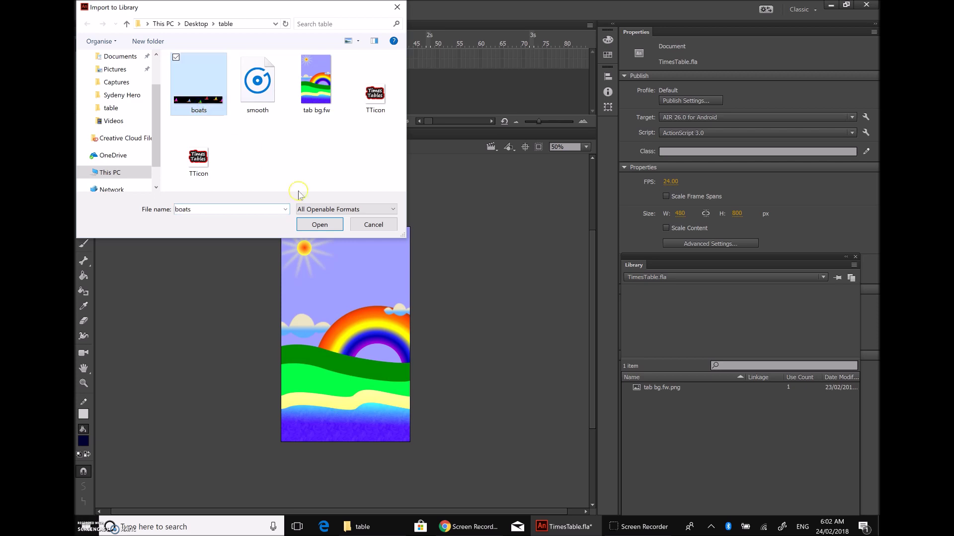
click(324, 225)
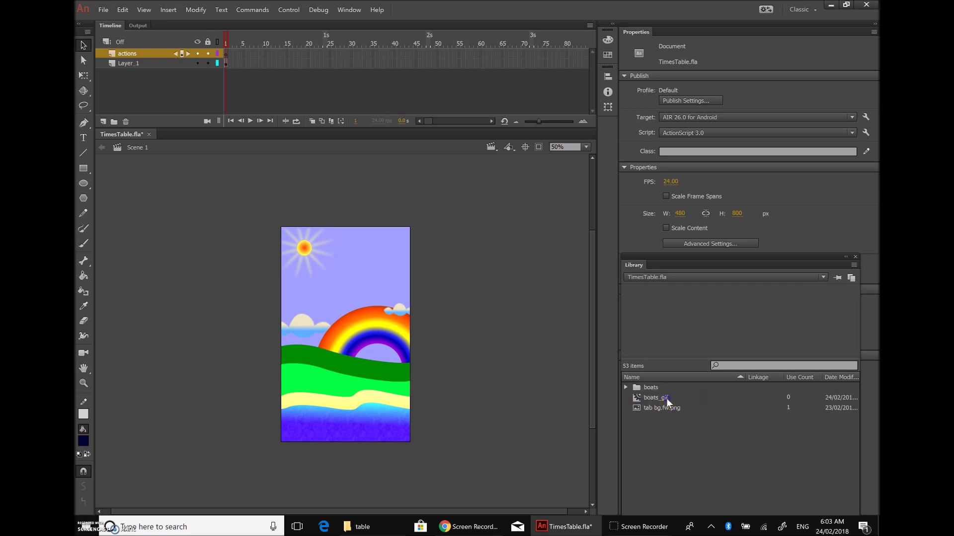
Step: Place a boats_gif instance on the stage at X 0, Y 700 along the water
click(666, 399)
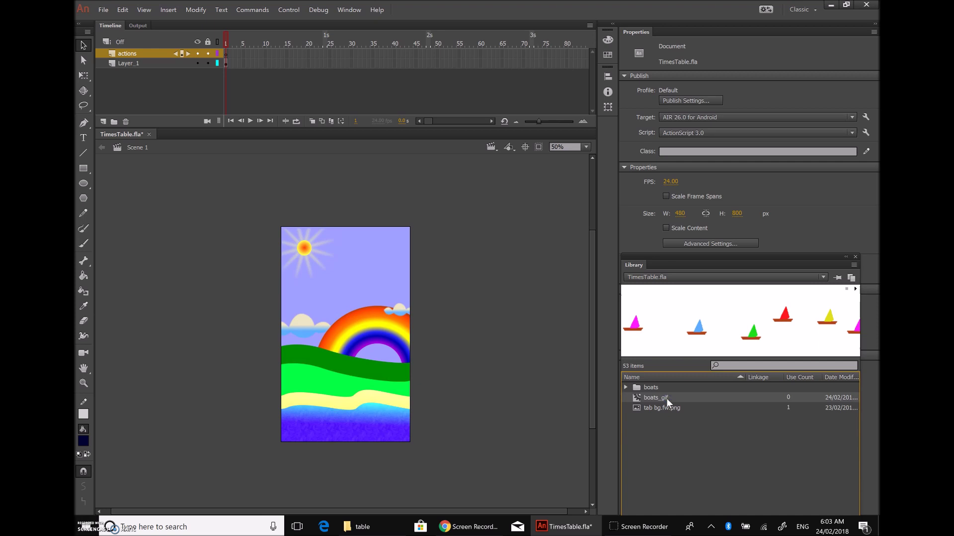
drag(666, 398, 378, 423)
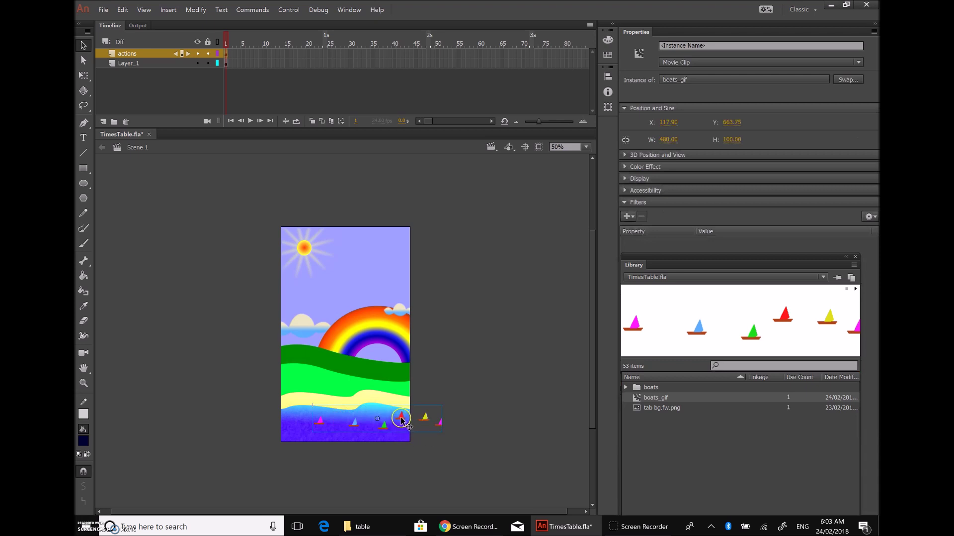
drag(401, 420, 369, 427)
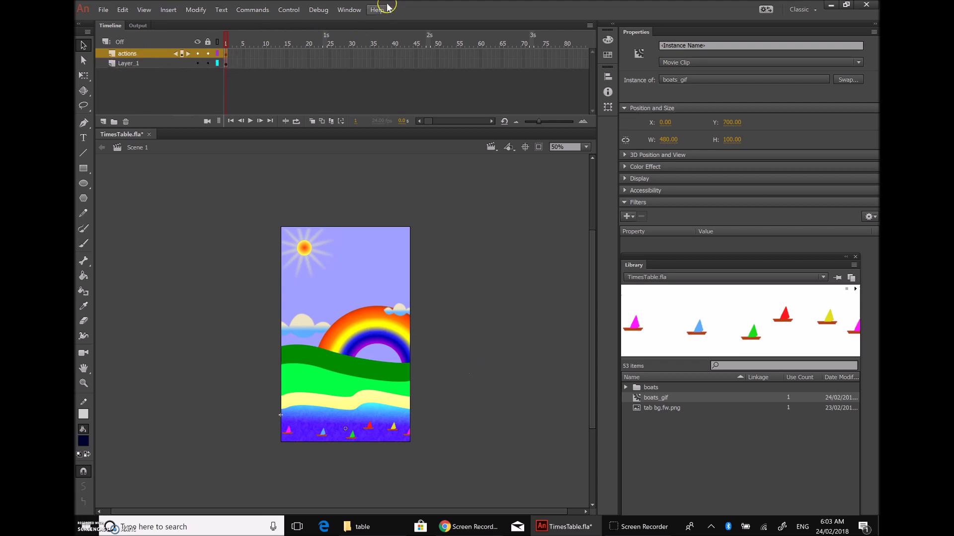
click(284, 10)
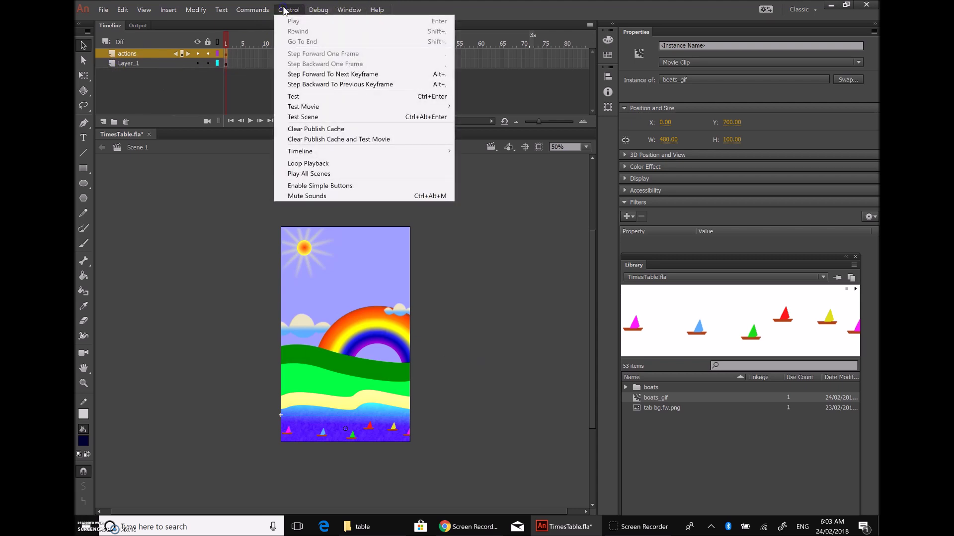
mouse_move(307, 108)
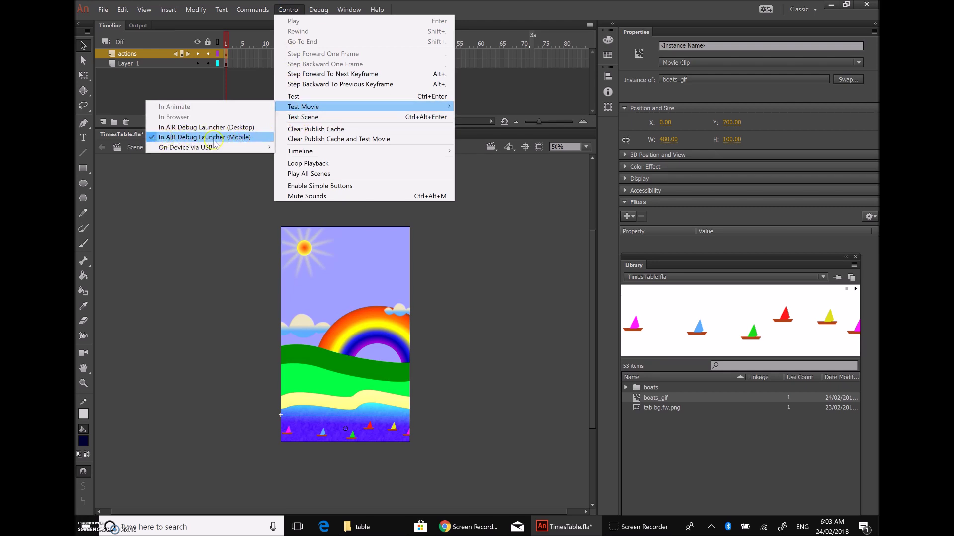
click(247, 138)
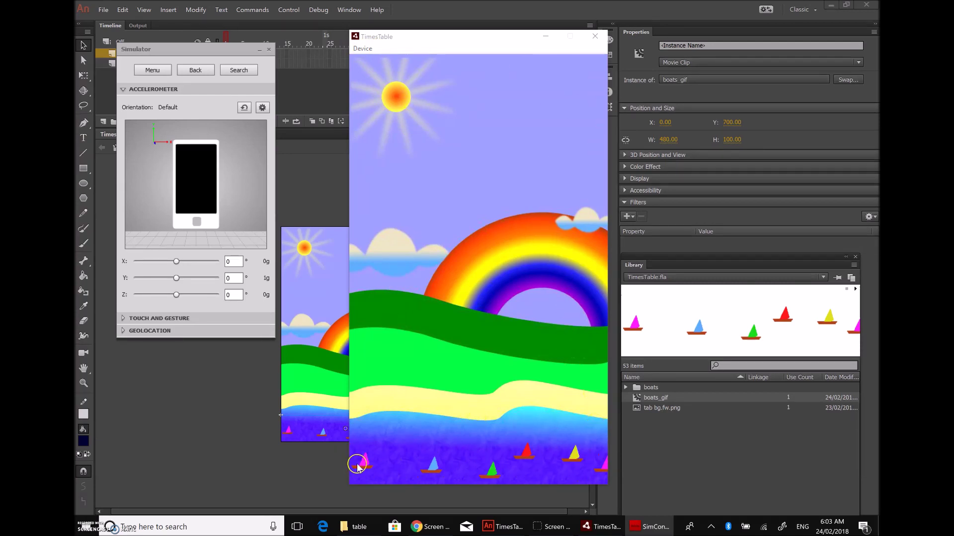
click(571, 445)
click(515, 259)
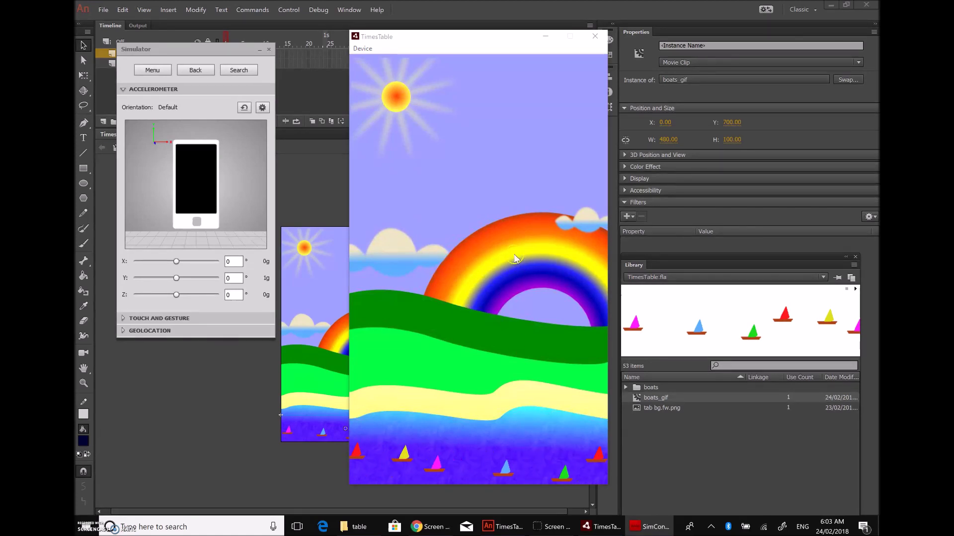
click(461, 220)
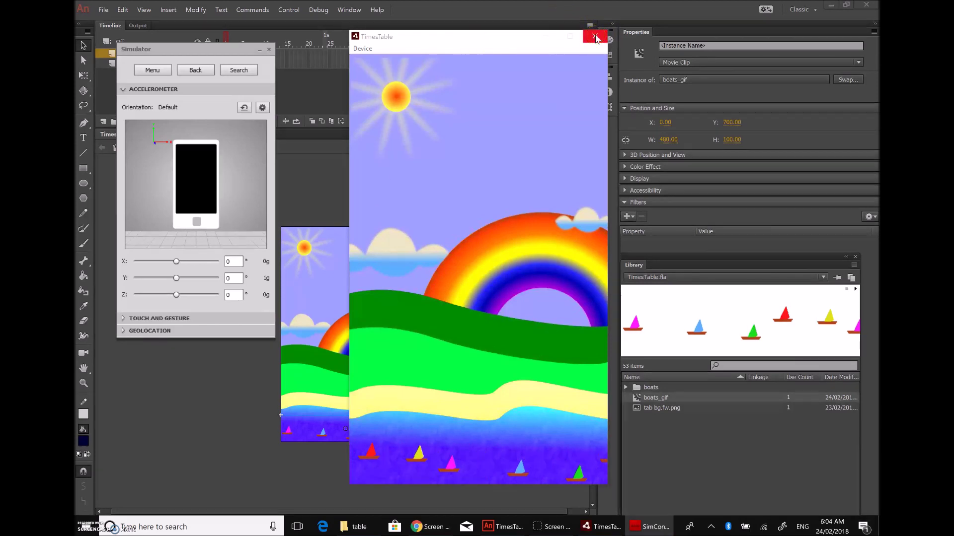
click(595, 37)
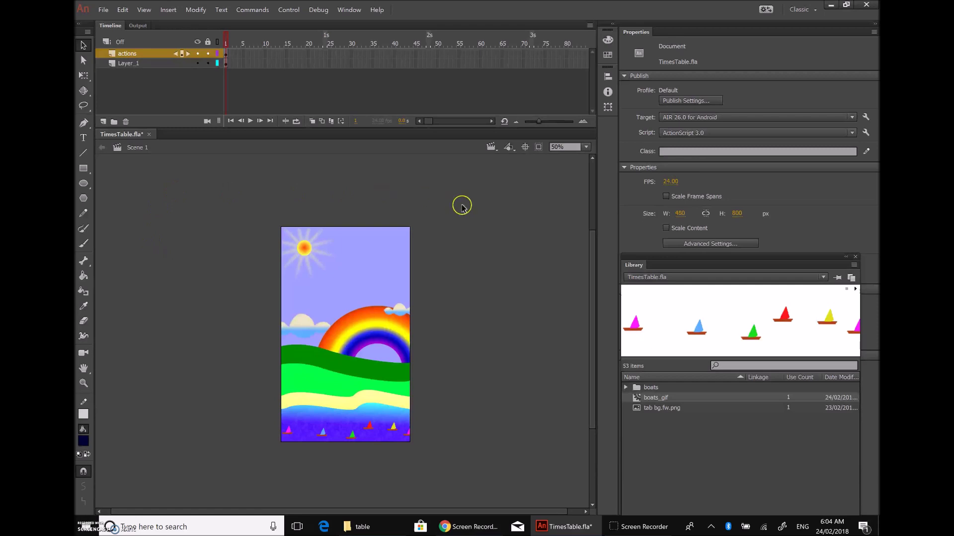
Step: Draw a fixed-width text box across the top of the stage for the Multiplication Tables title
click(82, 137)
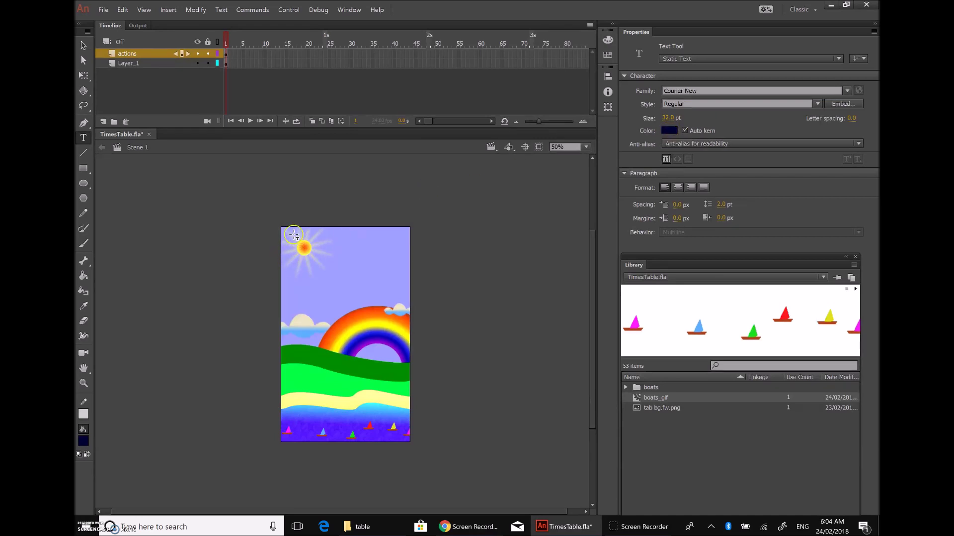
drag(292, 228, 407, 248)
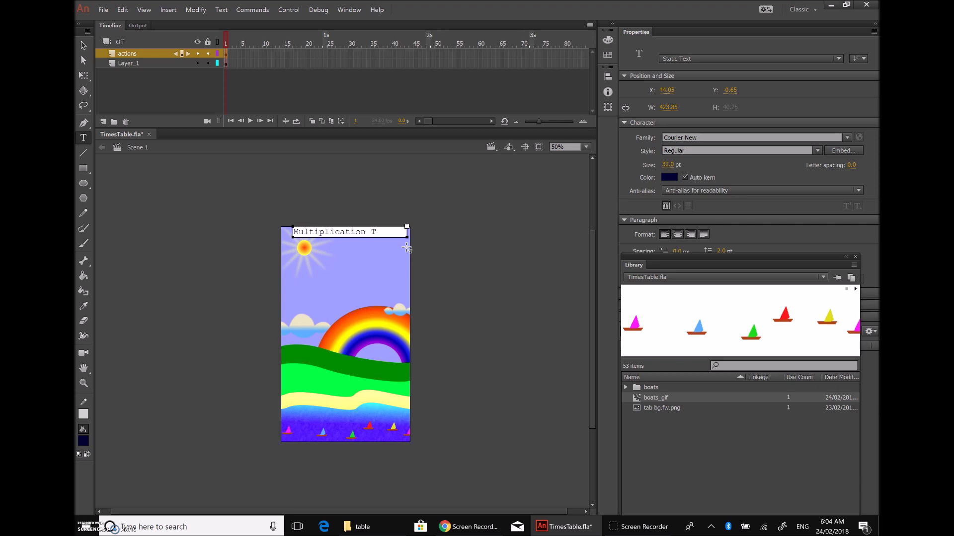
mouse_move(407, 227)
mouse_down()
mouse_move(447, 228)
mouse_move(401, 228)
mouse_move(410, 229)
mouse_up()
Step: Move the 32 pt Courier New Multiplication Tables title up to the stage's top edge
click(84, 44)
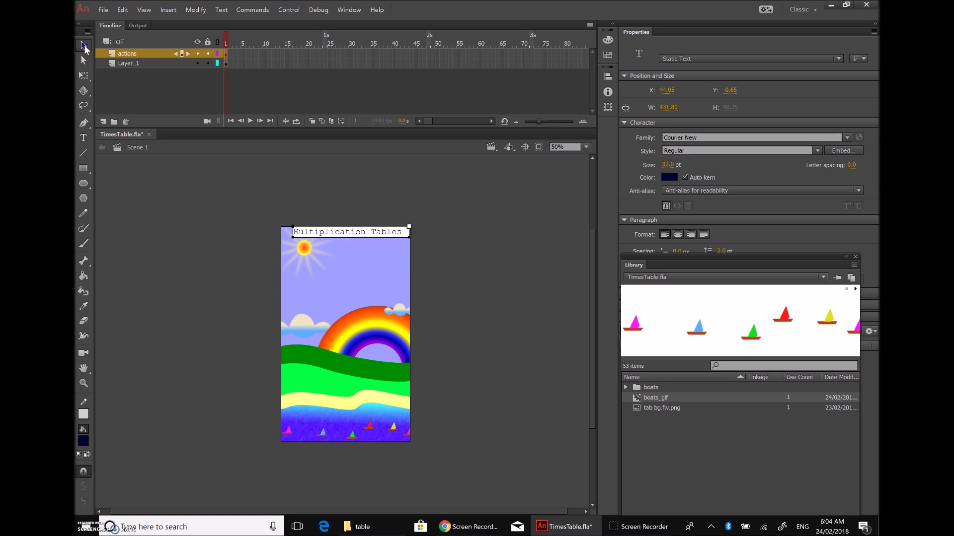
click(164, 210)
click(349, 233)
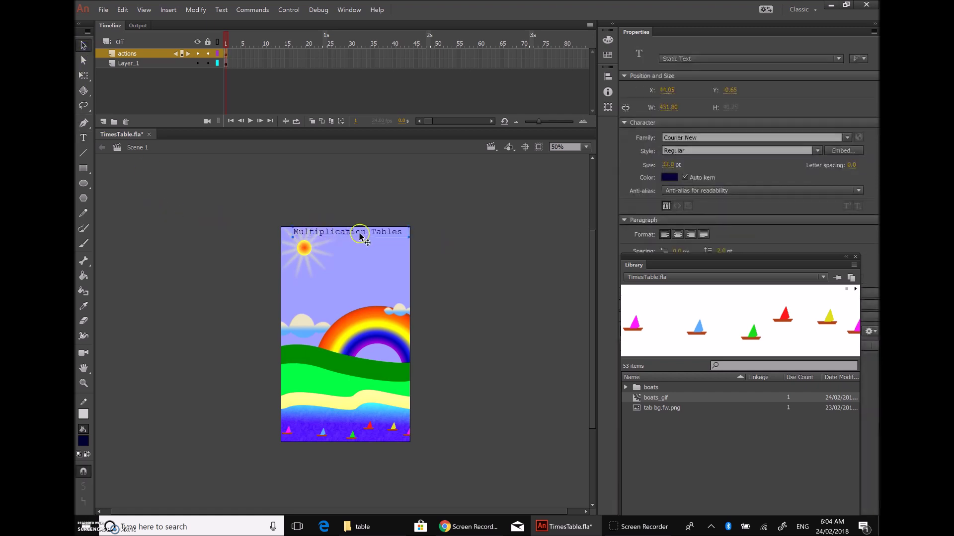
drag(365, 235, 361, 237)
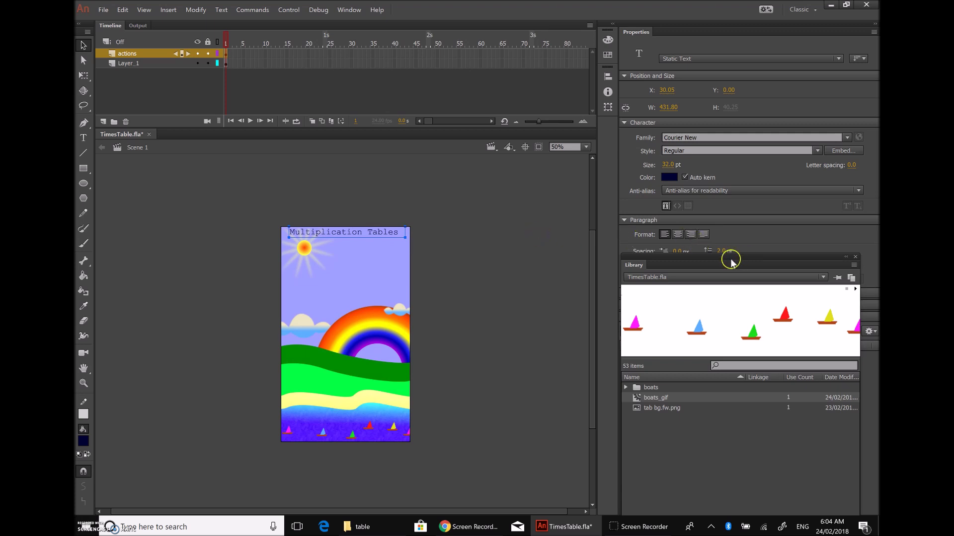
drag(762, 257, 774, 374)
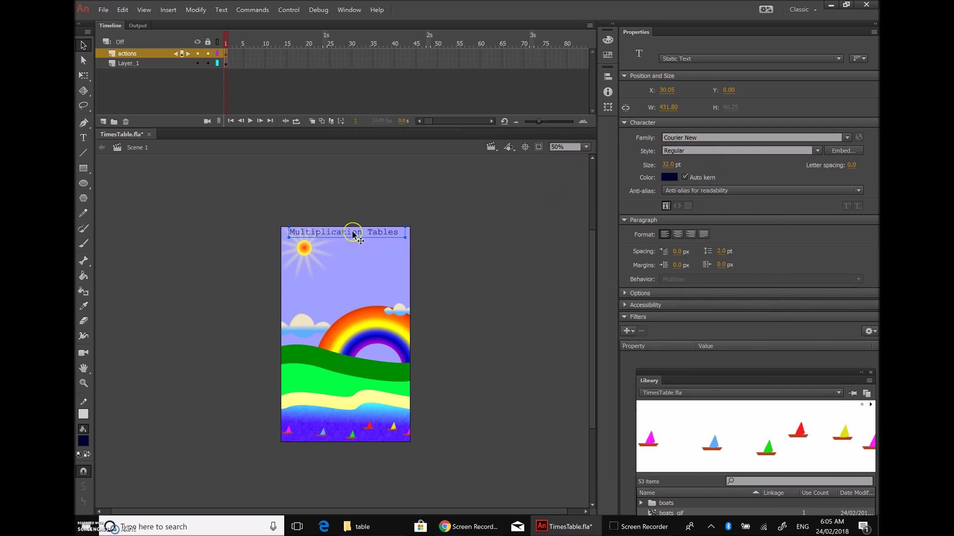
drag(353, 233, 349, 237)
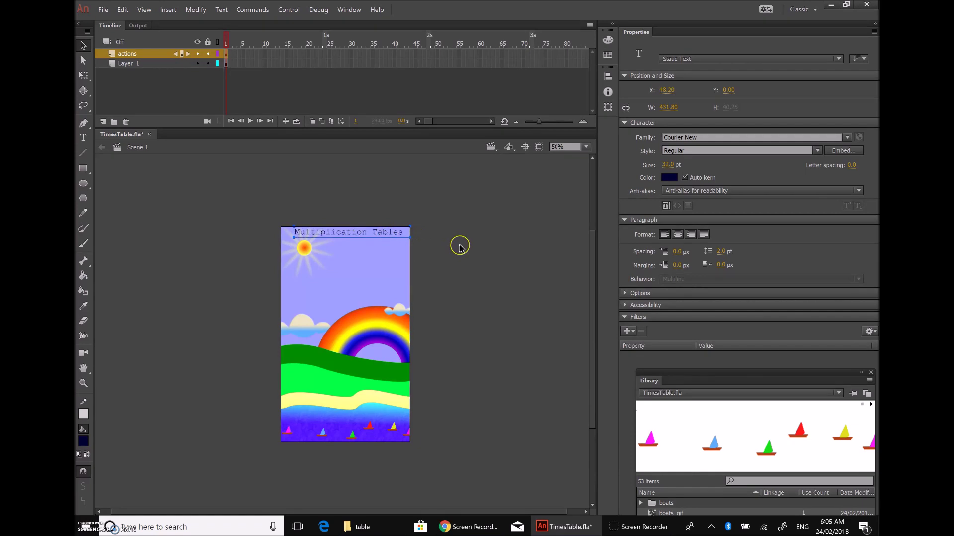
key(Left)
key(Left)
key(Left)
key(Left)
key(Left)
key(Left)
key(Left)
key(Left)
key(Left)
key(Left)
key(Left)
key(Left)
key(Left)
key(Left)
key(Left)
key(Left)
key(Left)
key(Left)
key(Left)
key(Left)
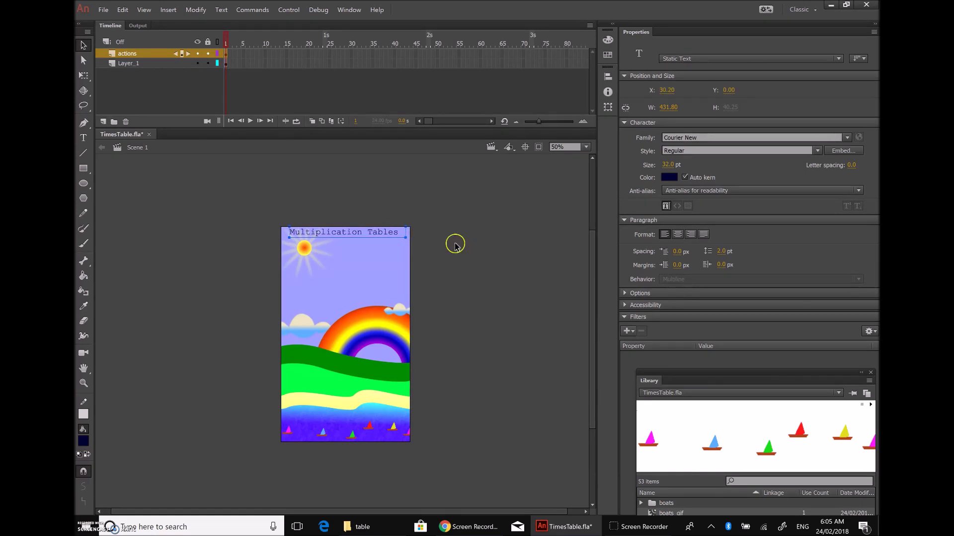
click(478, 255)
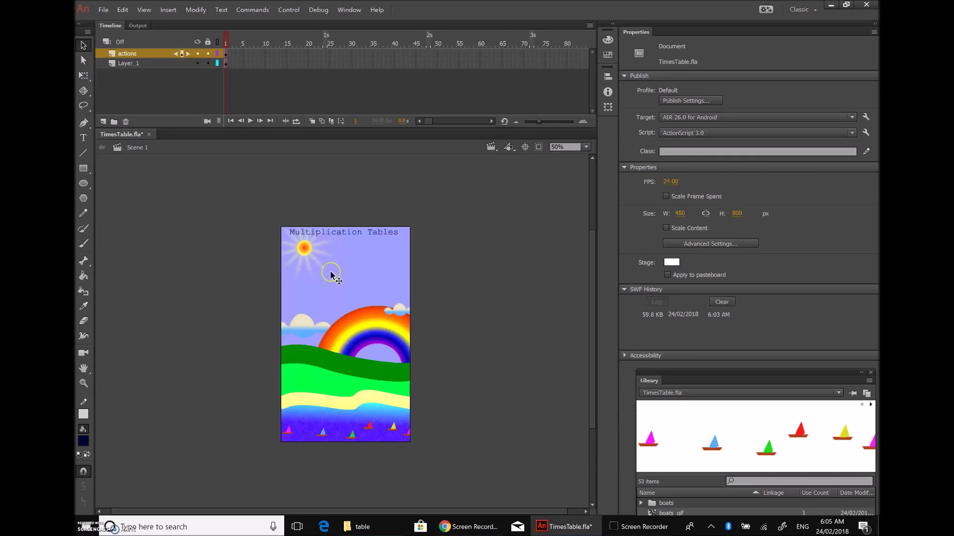
Step: Select the Multiplication Tables title and show the Static, Dynamic and Input text type list
click(83, 139)
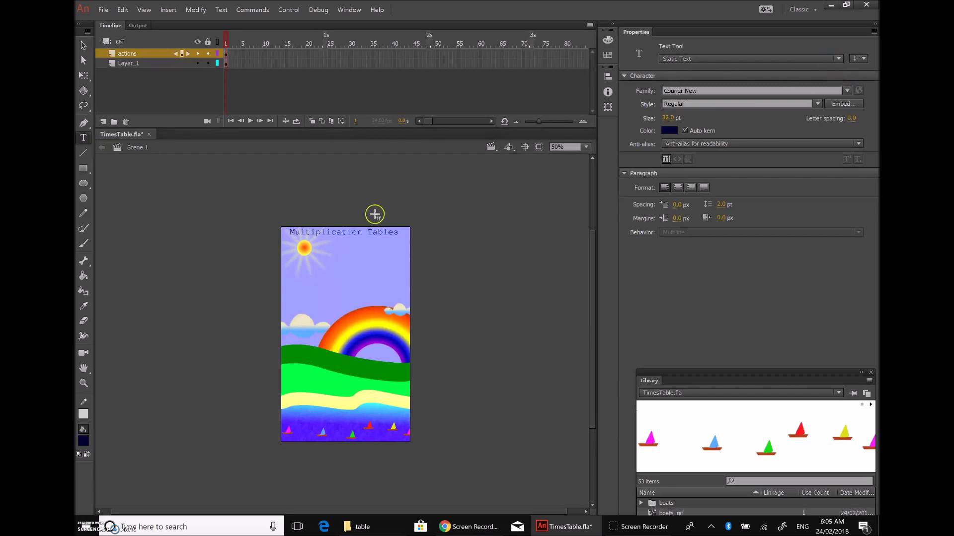
click(83, 45)
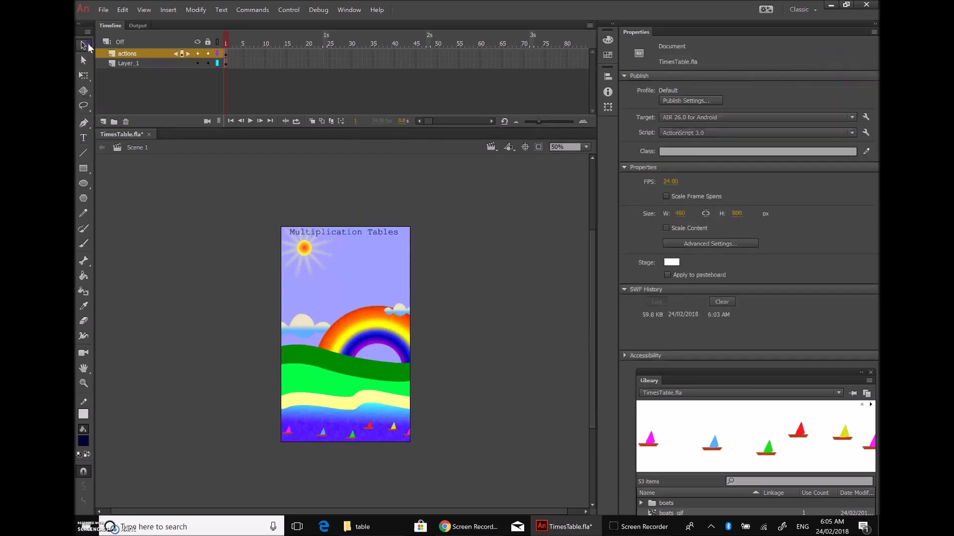
click(339, 233)
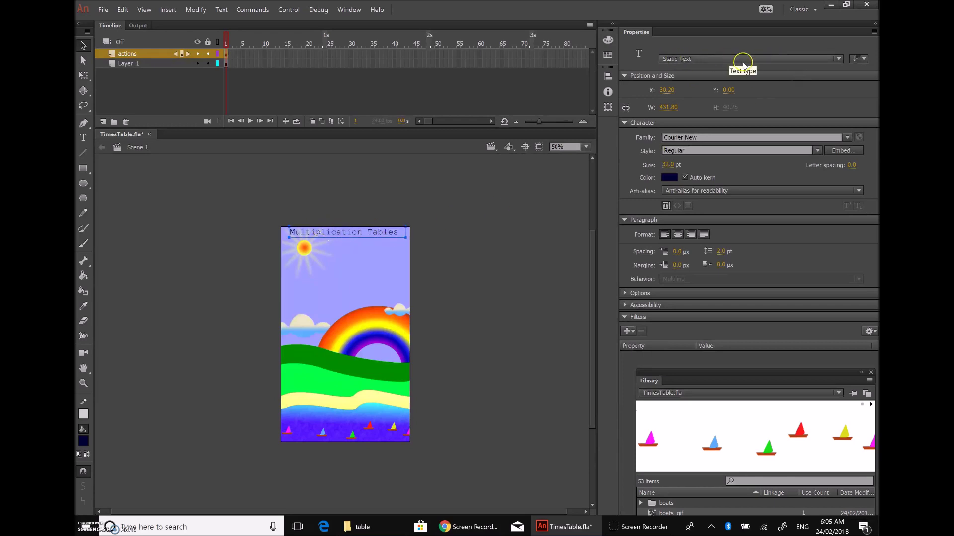
click(838, 59)
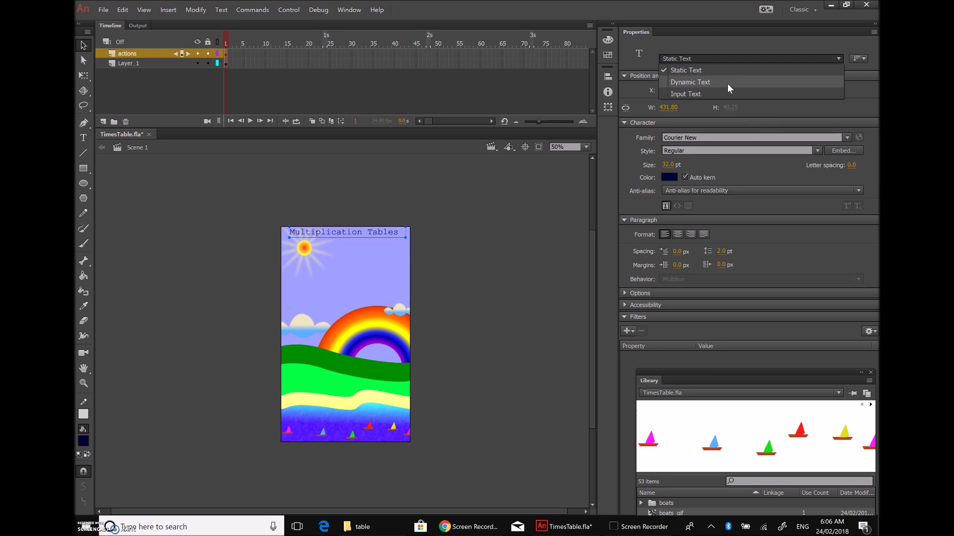
drag(724, 81, 691, 73)
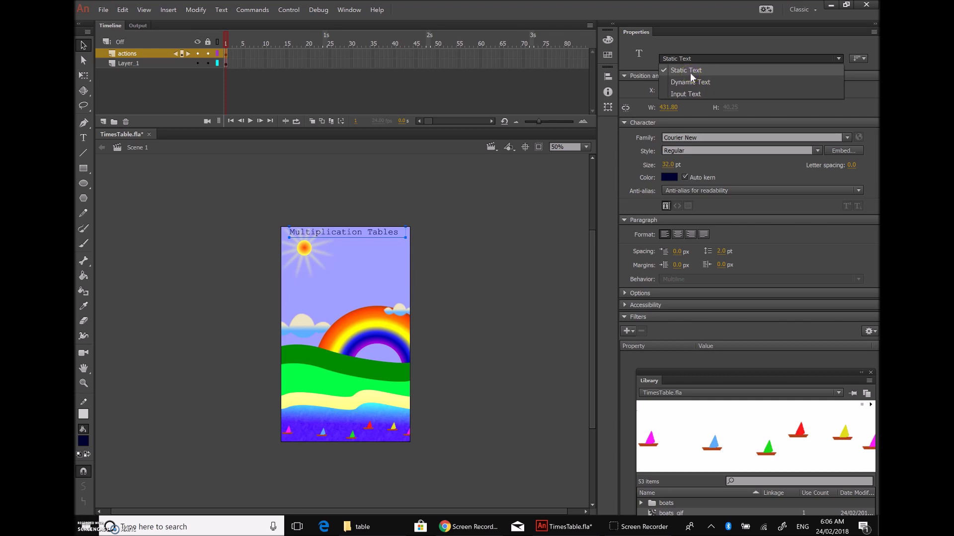
Step: Add the line 'Swipe Let or Right for the tables' beneath the title
click(359, 239)
double_click(359, 238)
click(403, 233)
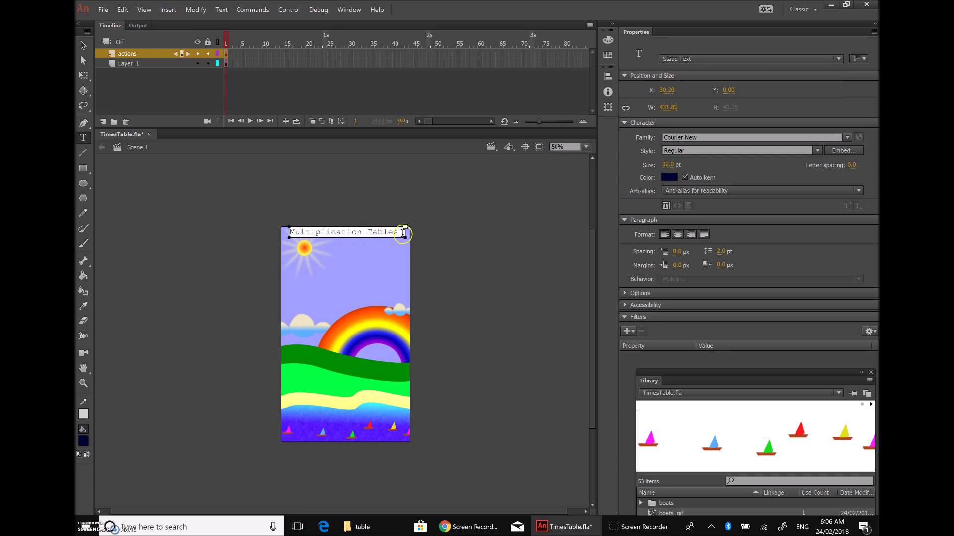
key(Return)
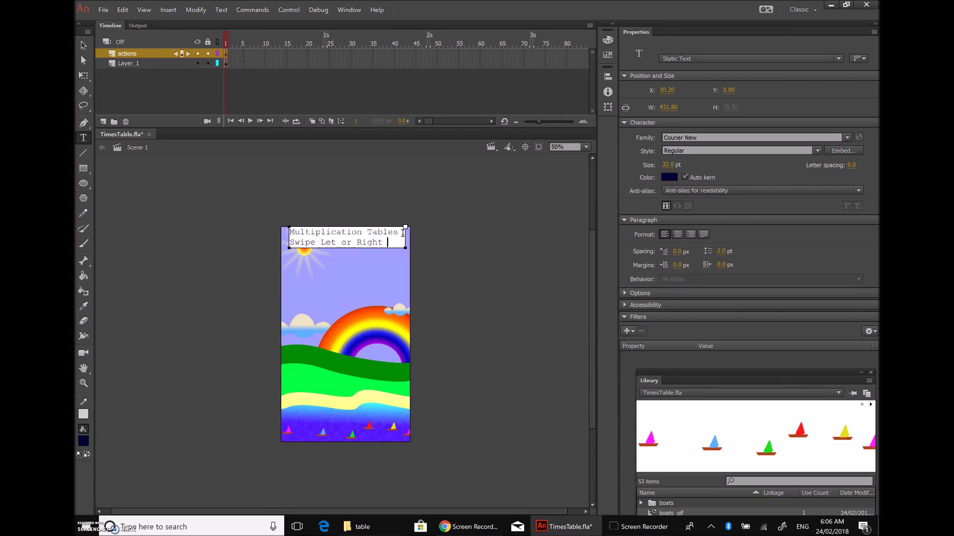
text(the)
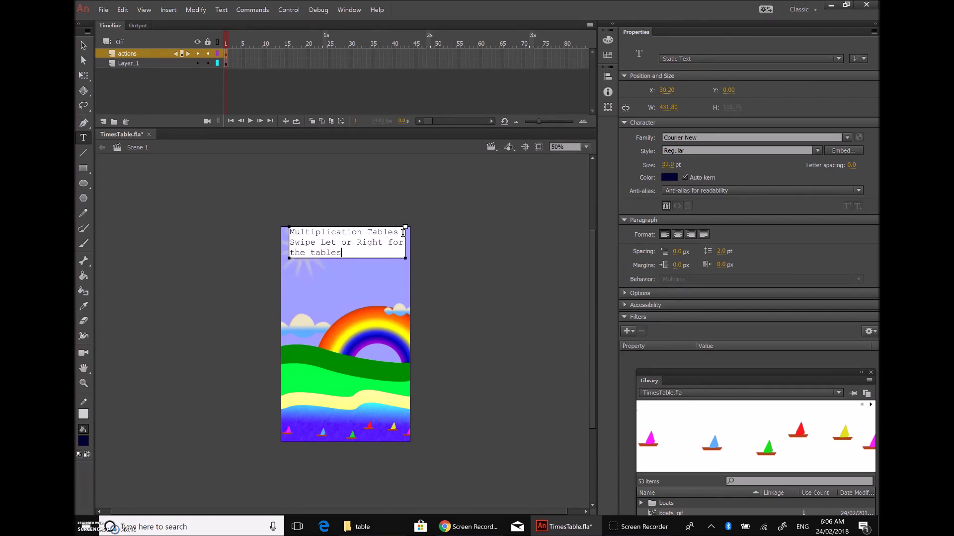
text( tables)
click(503, 255)
Step: Duplicate the text block and place the copy lower in the sky
click(347, 243)
click(84, 45)
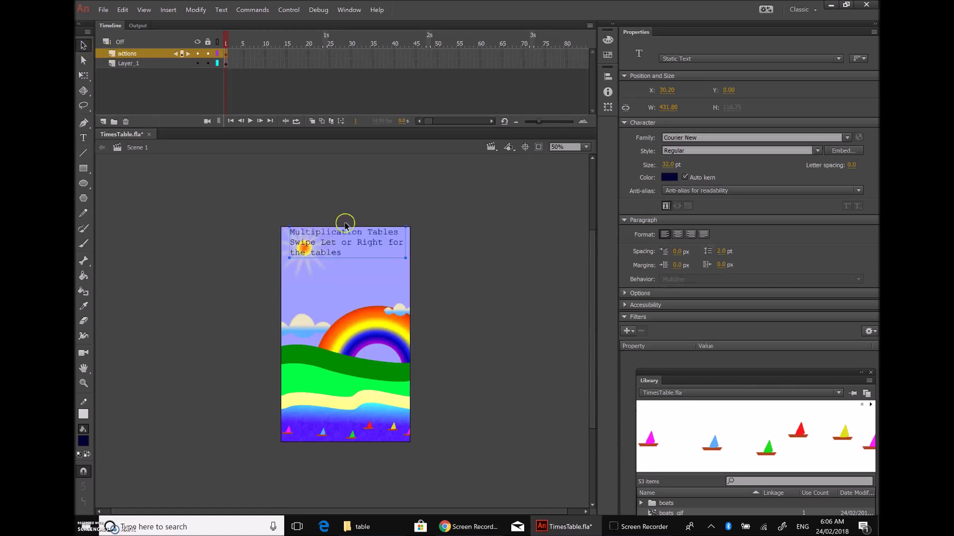
drag(355, 241, 356, 278)
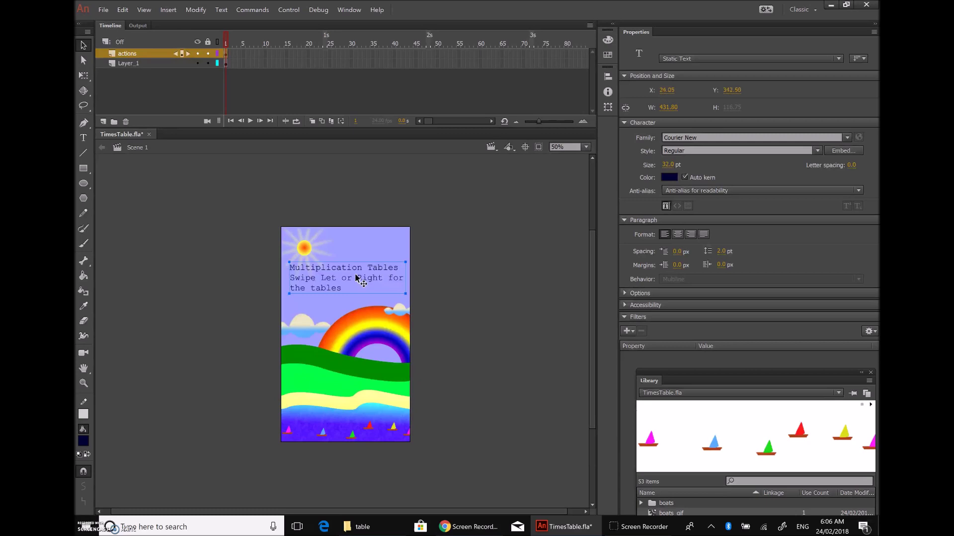
drag(356, 275, 351, 248)
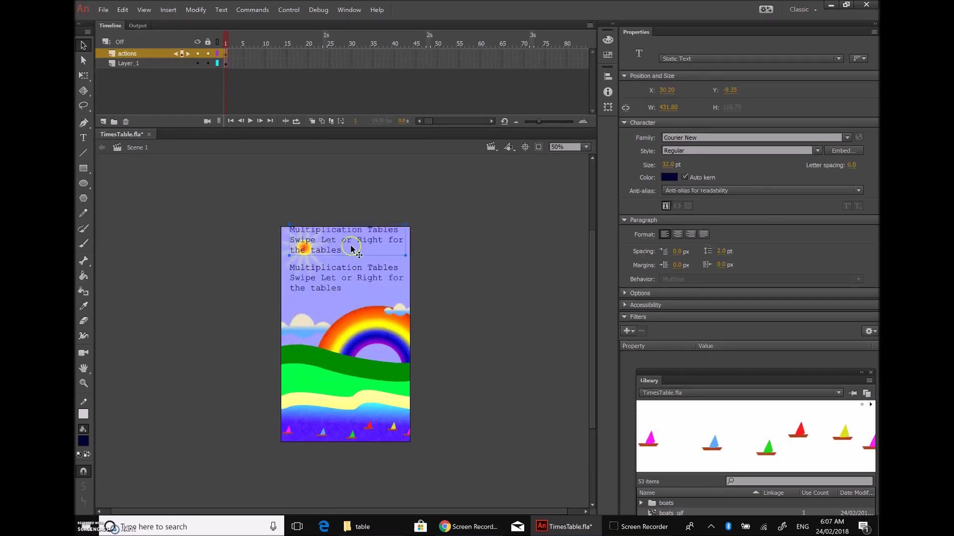
double_click(326, 250)
Step: Delete the swipe lines from the top block so it reads only Multiplication Tables
click(345, 250)
shift+click(290, 241)
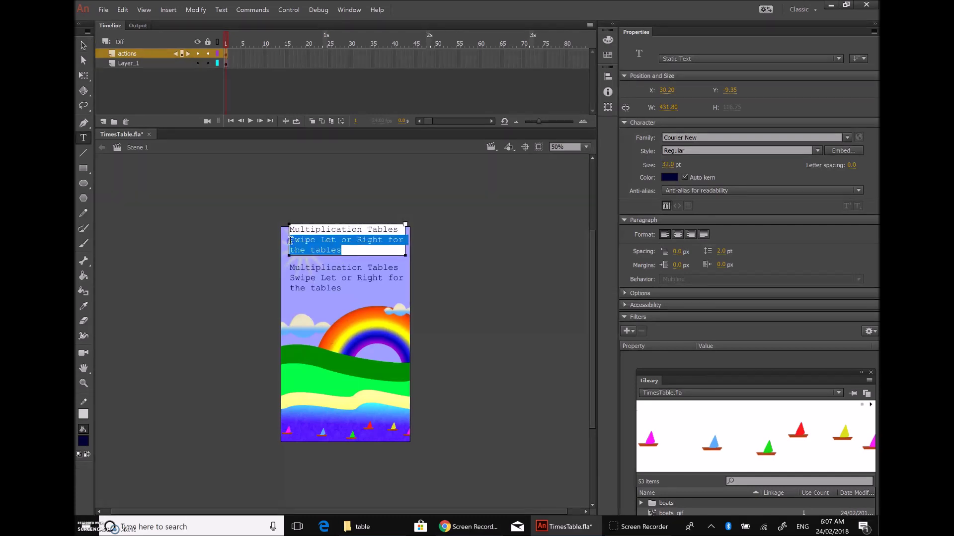
key(BackSpace)
click(463, 237)
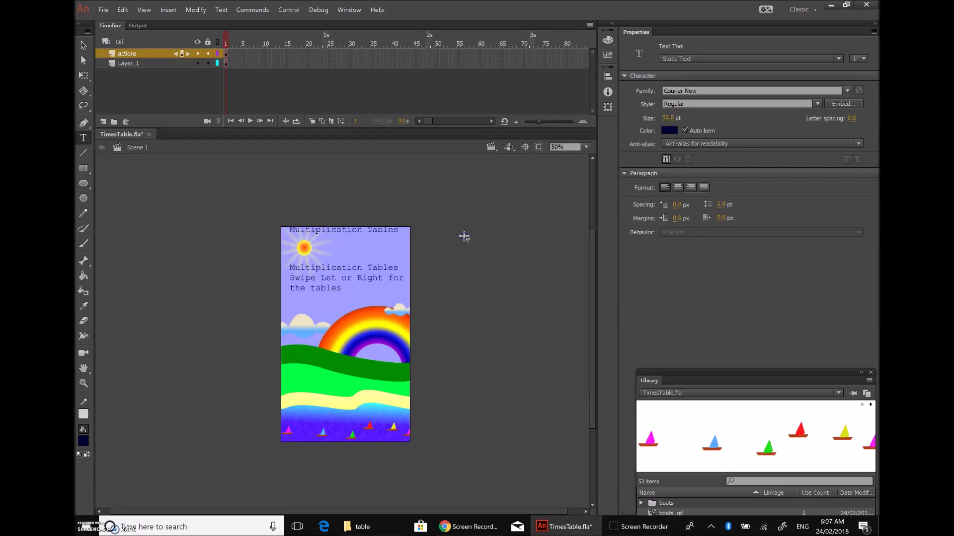
click(83, 45)
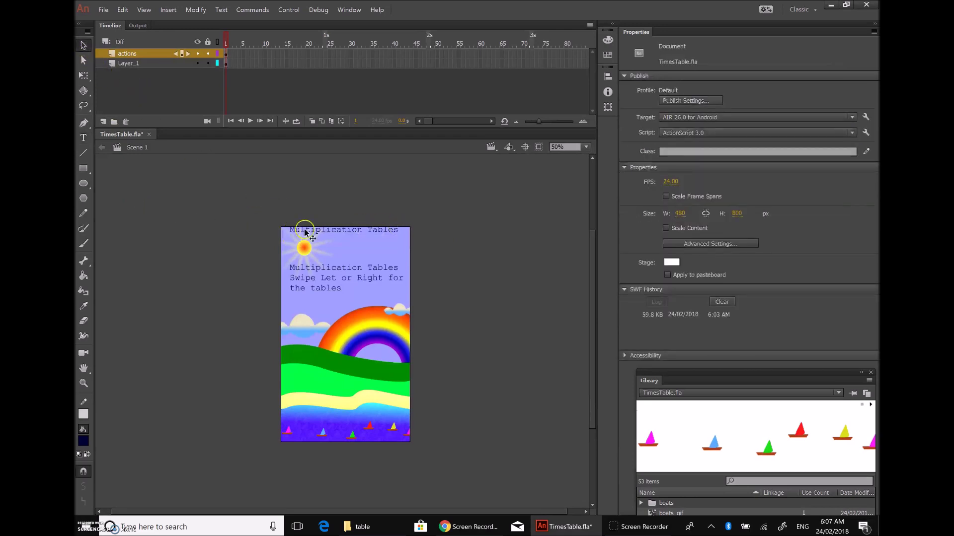
click(351, 232)
drag(371, 230, 370, 238)
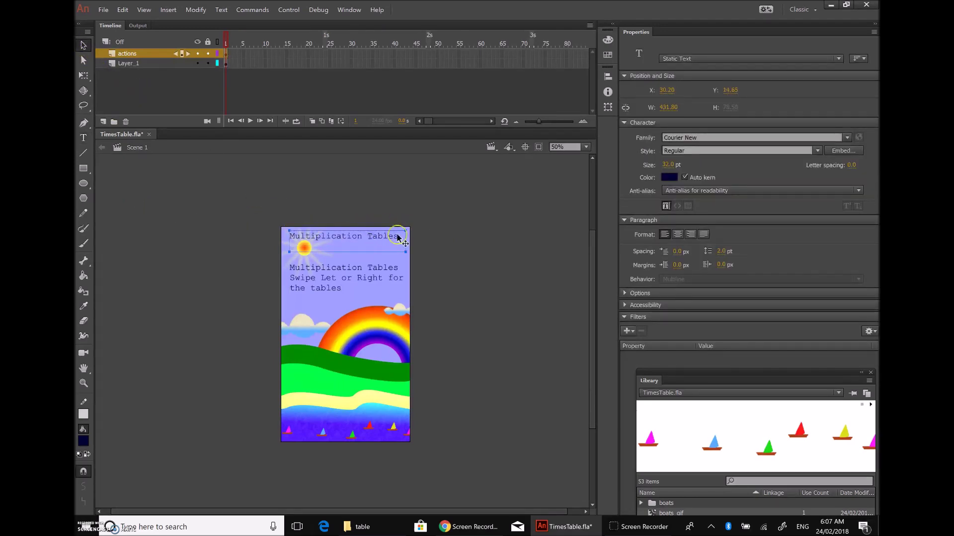
Step: Change the title font to Segoe Script
click(846, 138)
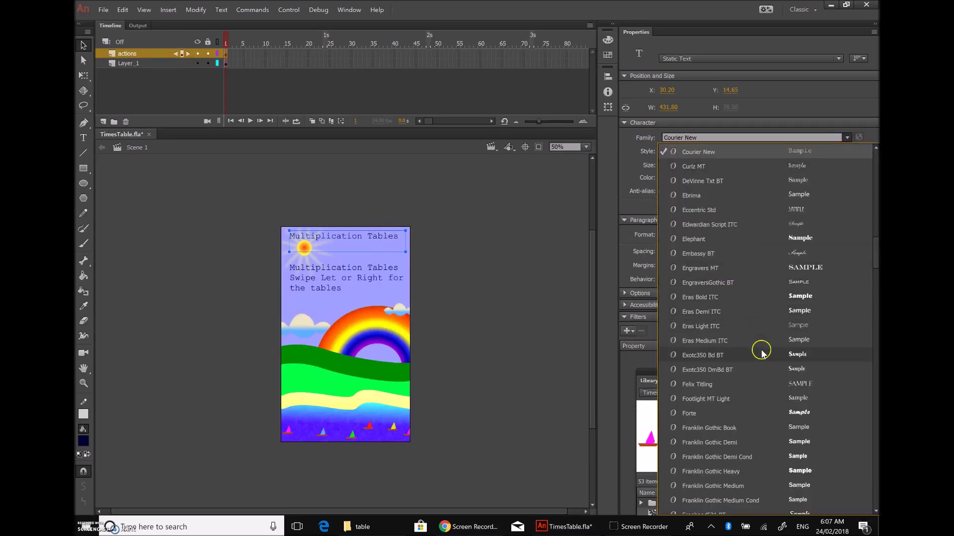
scroll(762, 353, down, 6)
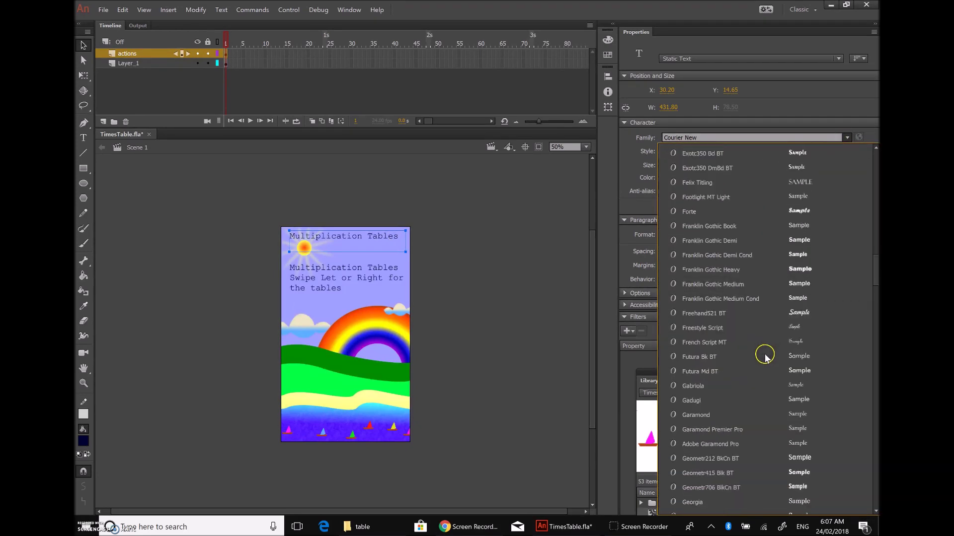
scroll(760, 373, down, 6)
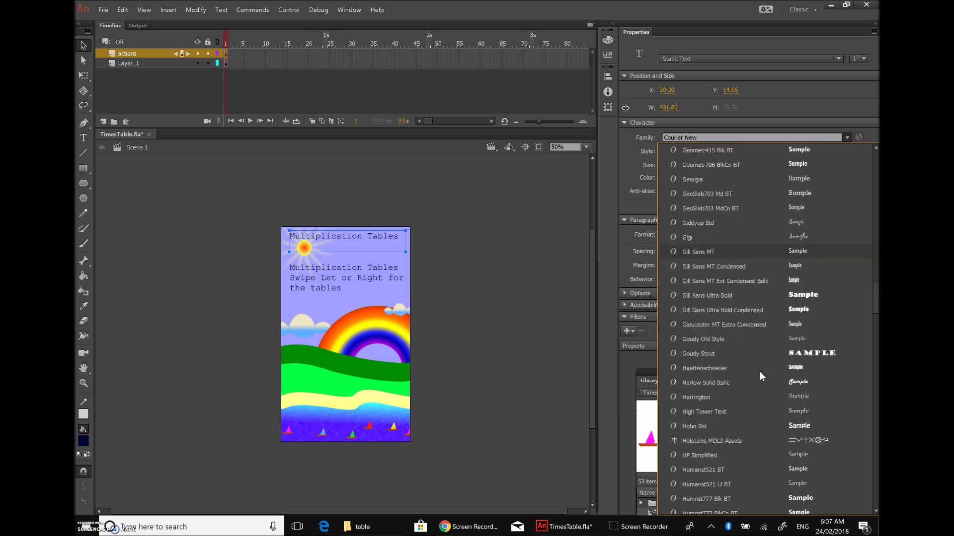
scroll(759, 373, down, 12)
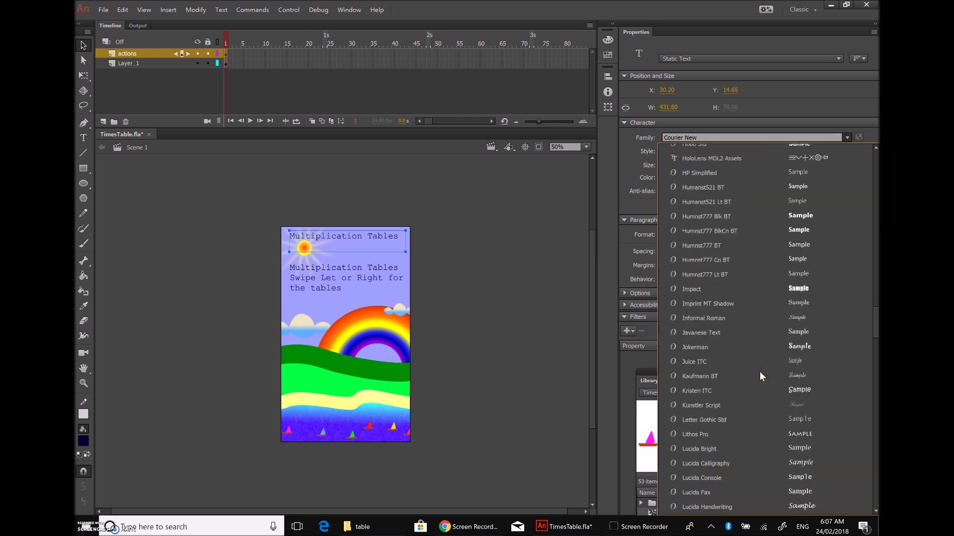
scroll(759, 372, down, 10)
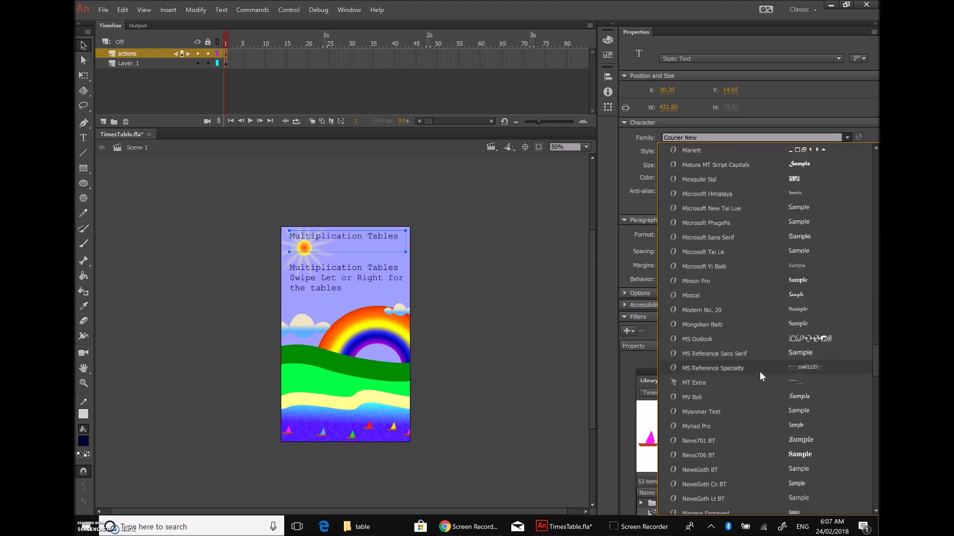
scroll(759, 371, down, 7)
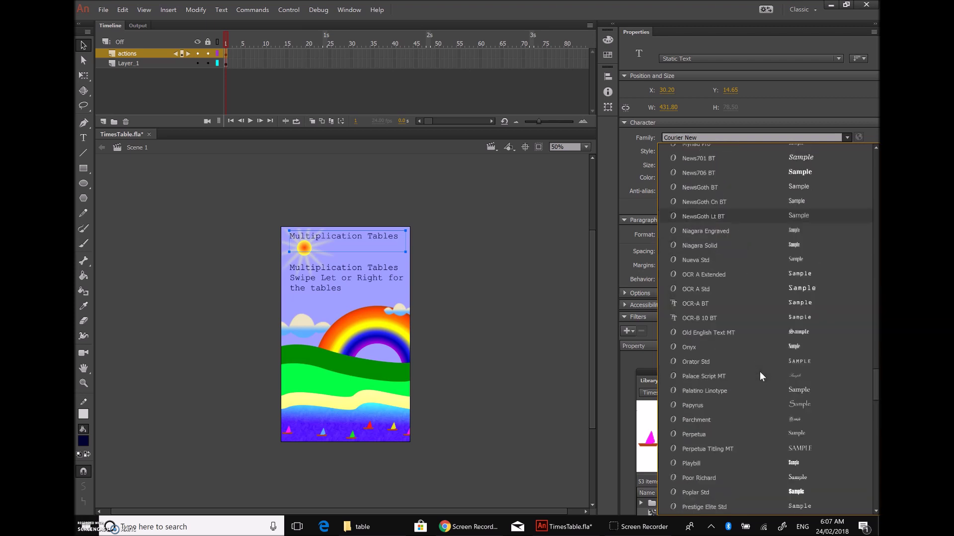
scroll(759, 372, down, 6)
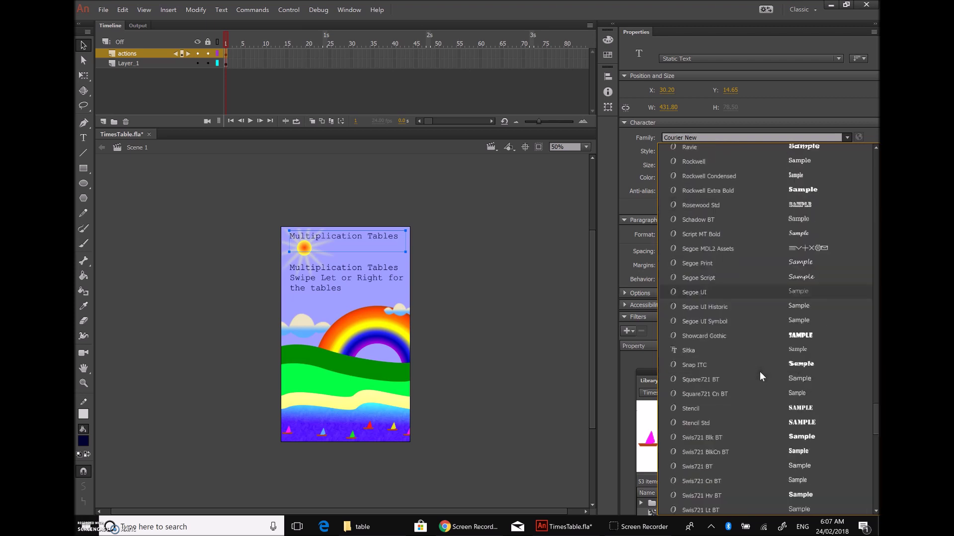
scroll(759, 372, down, 1)
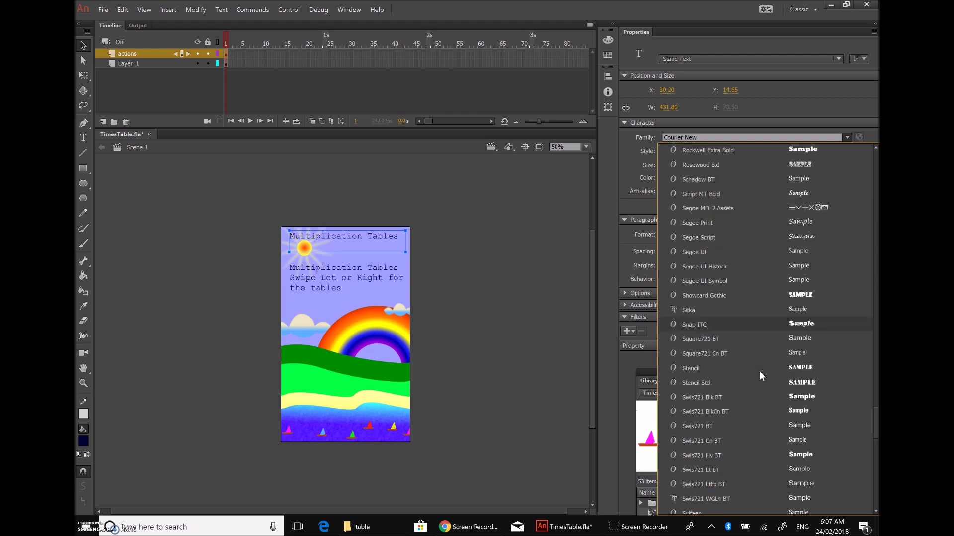
click(821, 233)
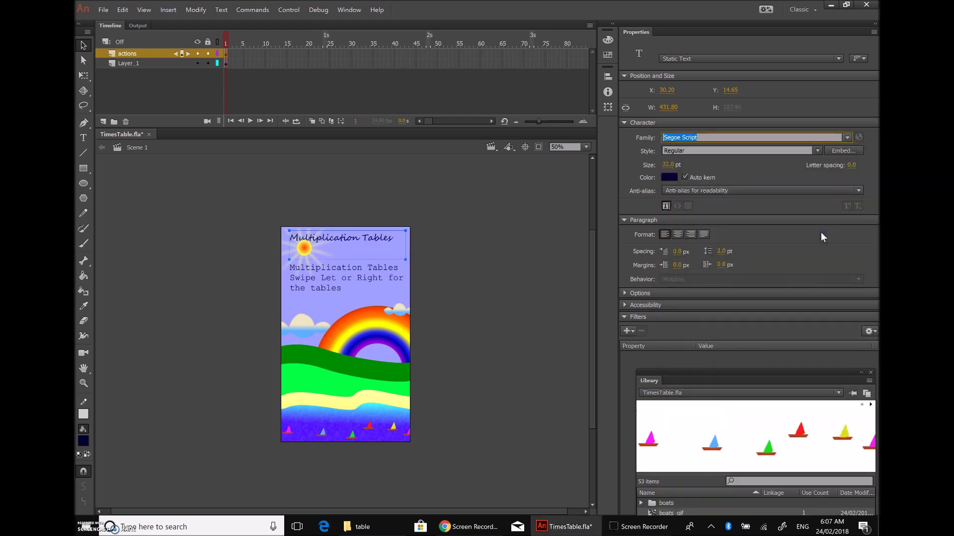
Step: Try pink #FF33CC on the title and set its size to 35 pt
click(671, 178)
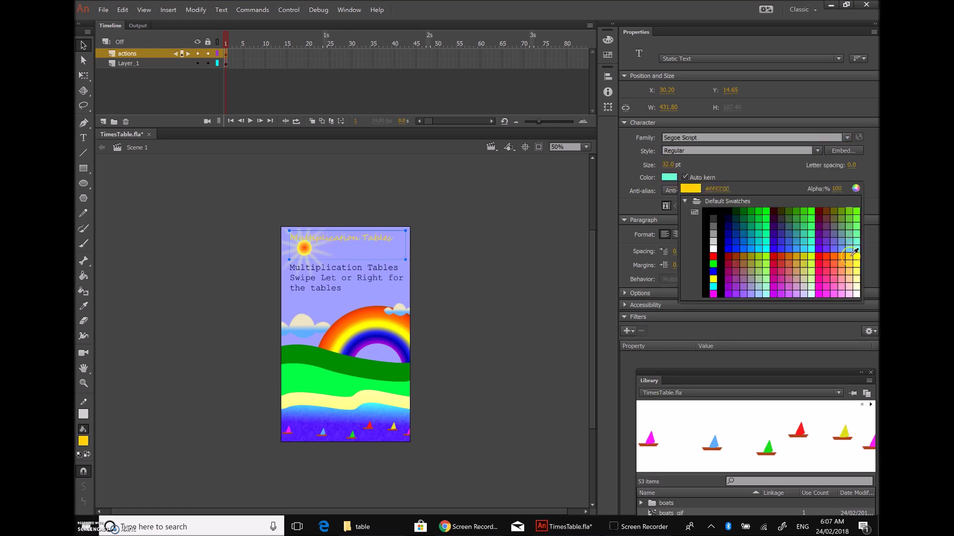
click(826, 284)
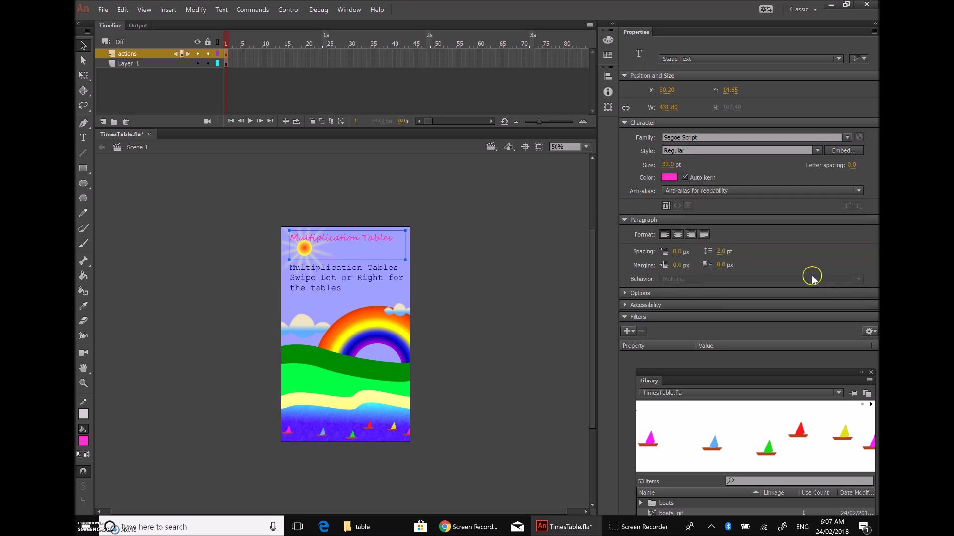
click(667, 165)
mouse_move(667, 165)
mouse_down()
mouse_move(683, 164)
mouse_move(669, 164)
mouse_up()
click(669, 165)
drag(674, 166, 647, 169)
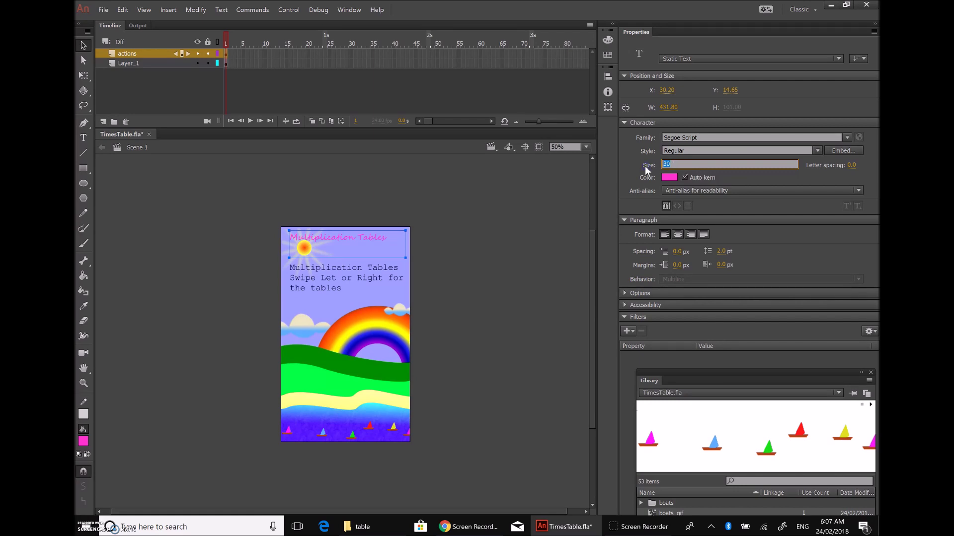
key(Return)
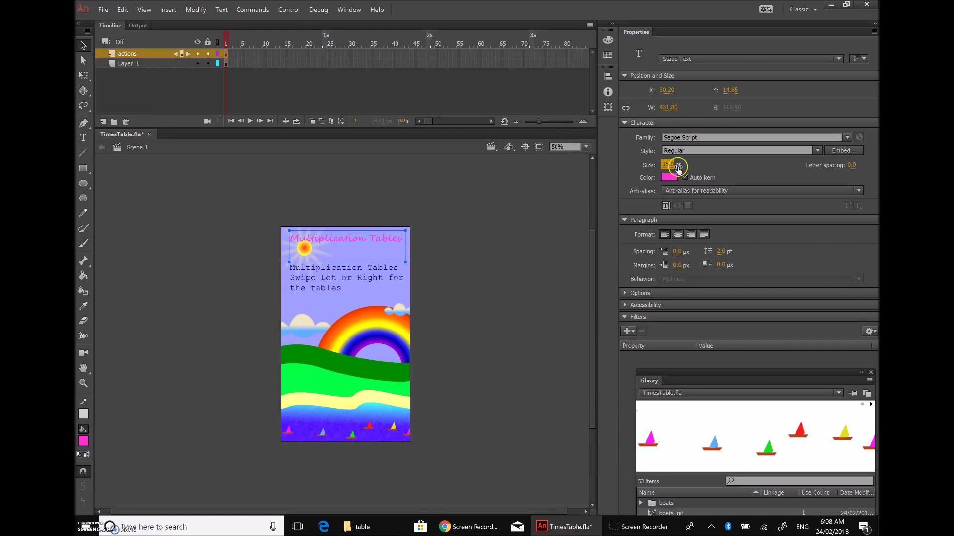
Step: Colour the title dark red #330000 and move it to the top of the stage
click(670, 177)
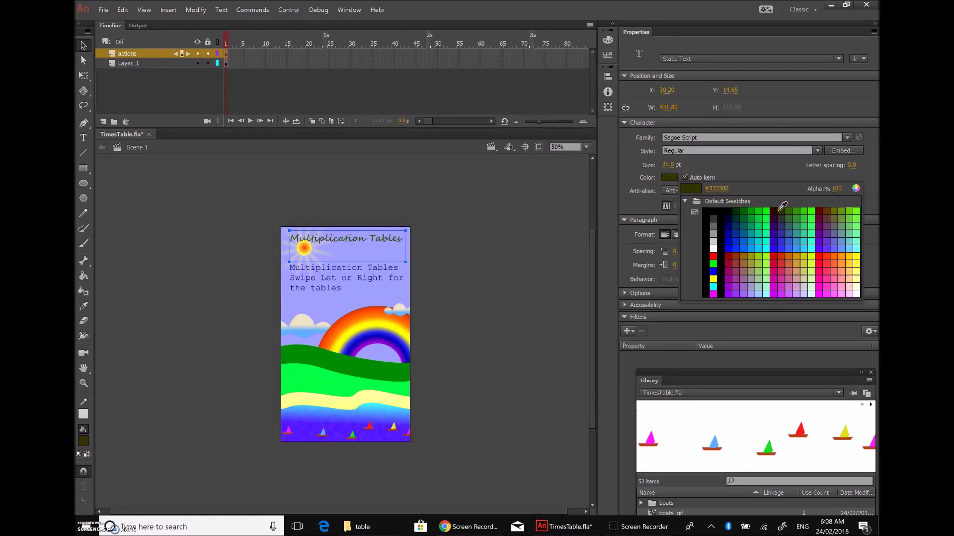
click(775, 211)
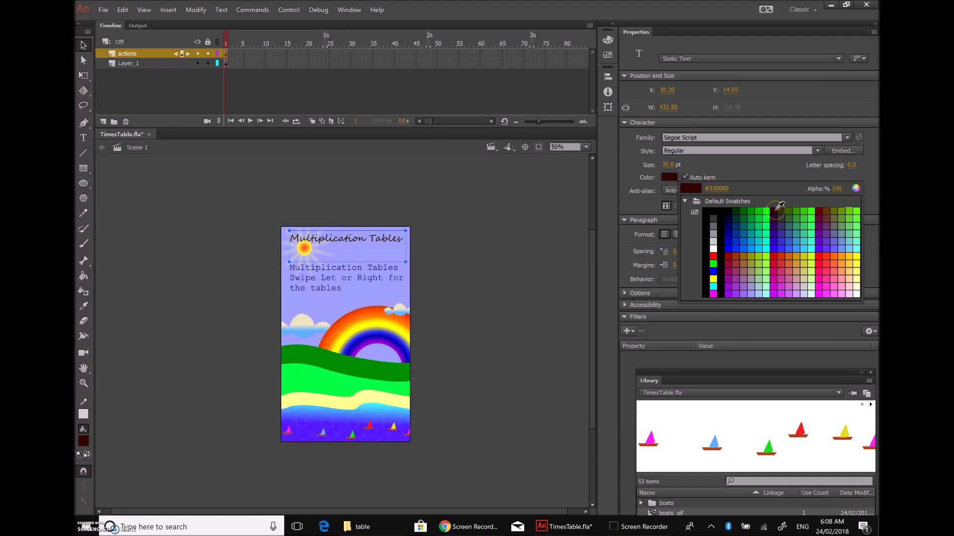
click(487, 234)
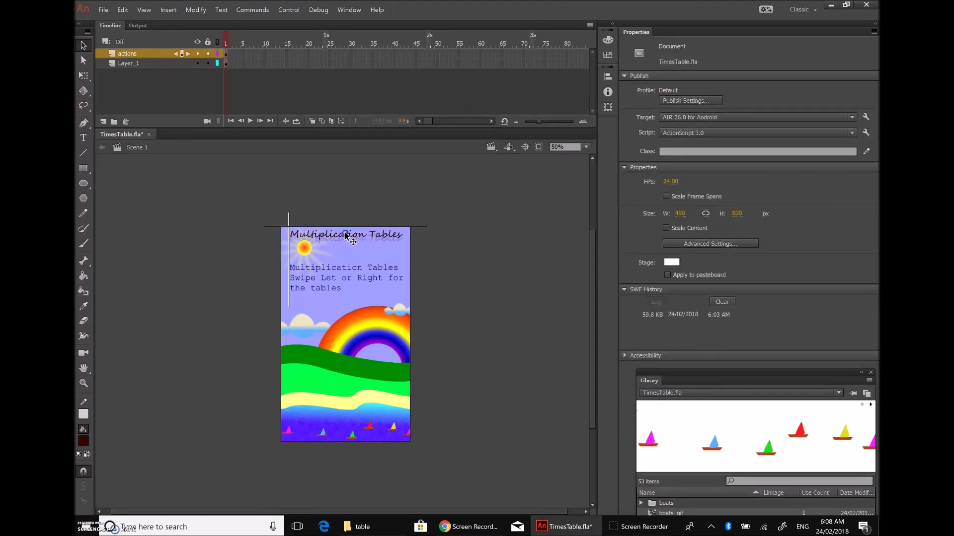
drag(346, 240, 347, 236)
Step: Delete the repeated Multiplication Tables line from the lower text block
click(346, 279)
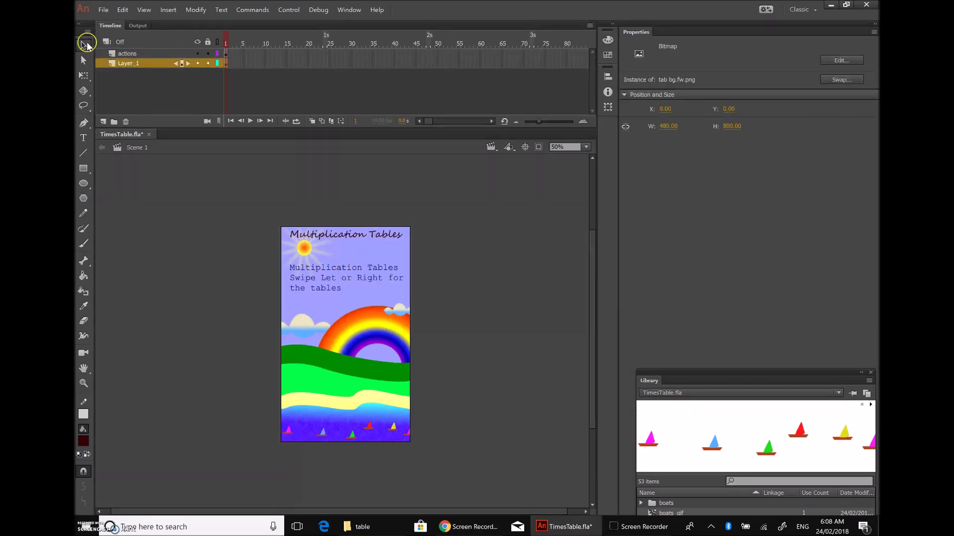
click(143, 215)
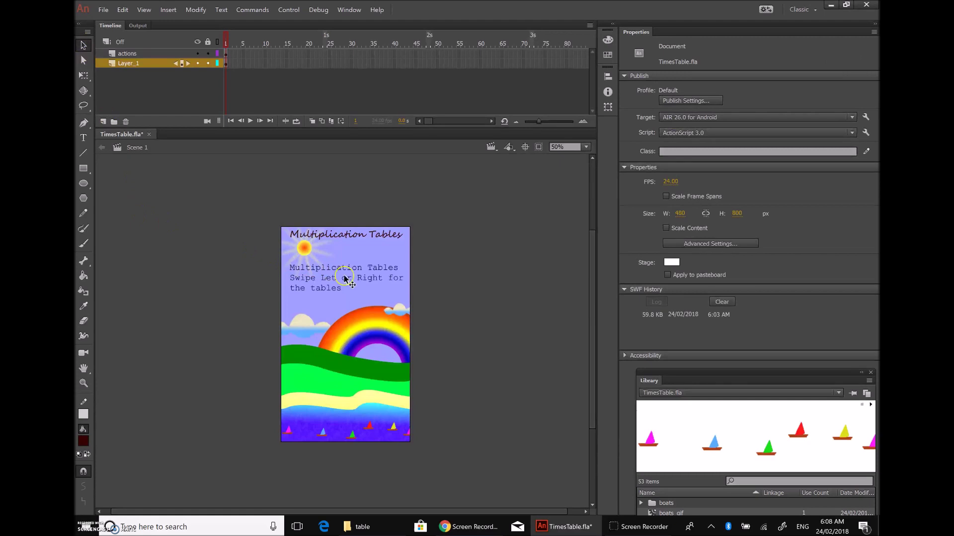
click(307, 278)
drag(319, 281, 315, 270)
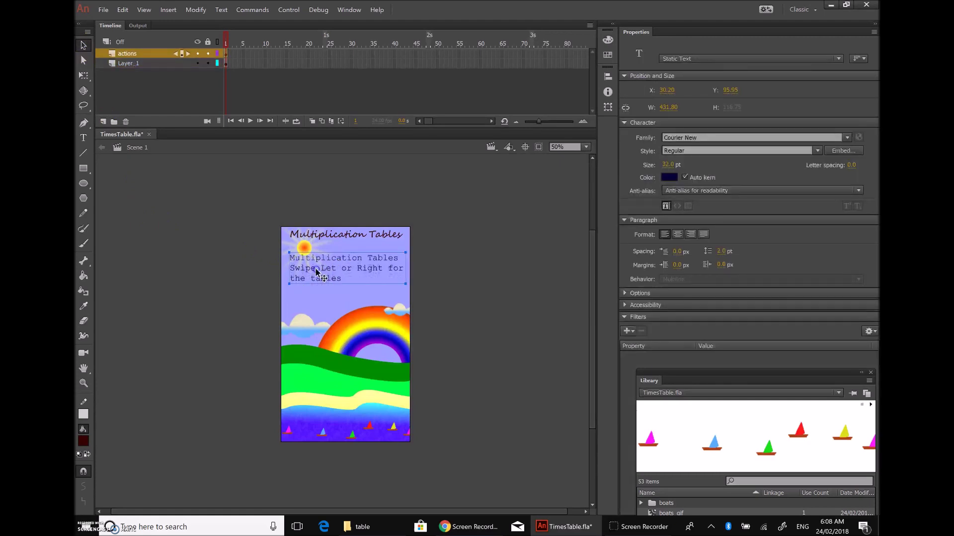
double_click(377, 267)
click(360, 255)
triple_click(279, 255)
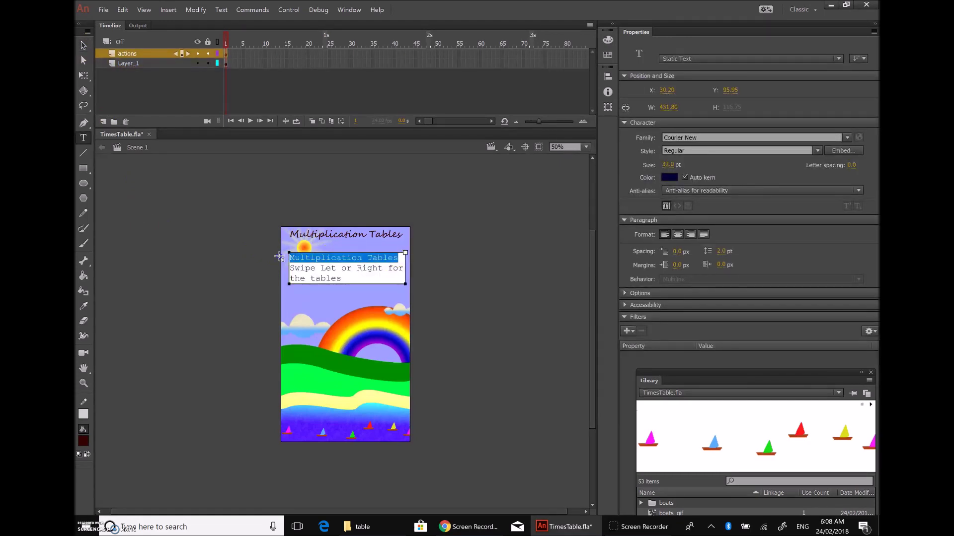
key(Delete)
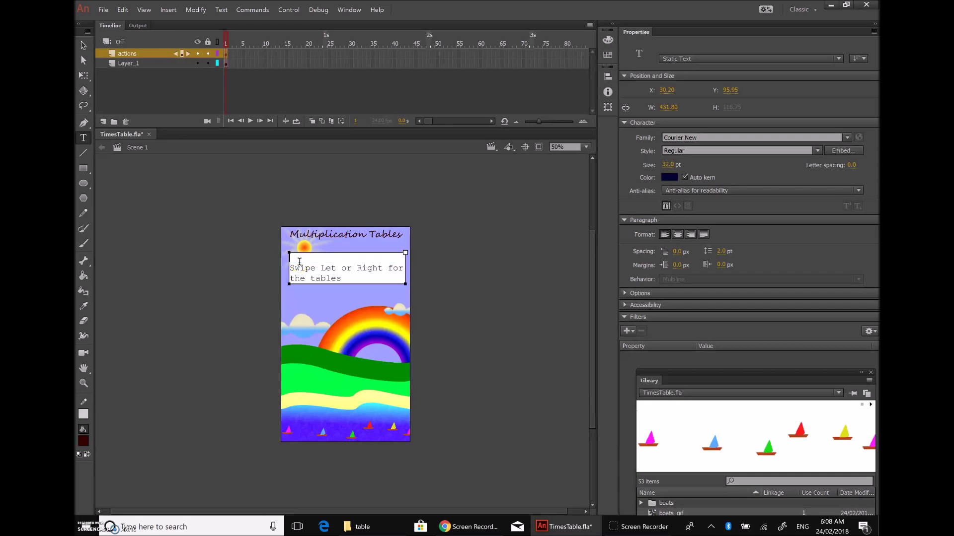
Step: Shrink the swipe text to 23 pt and widen its box to fit one line
click(353, 279)
shift+click(283, 266)
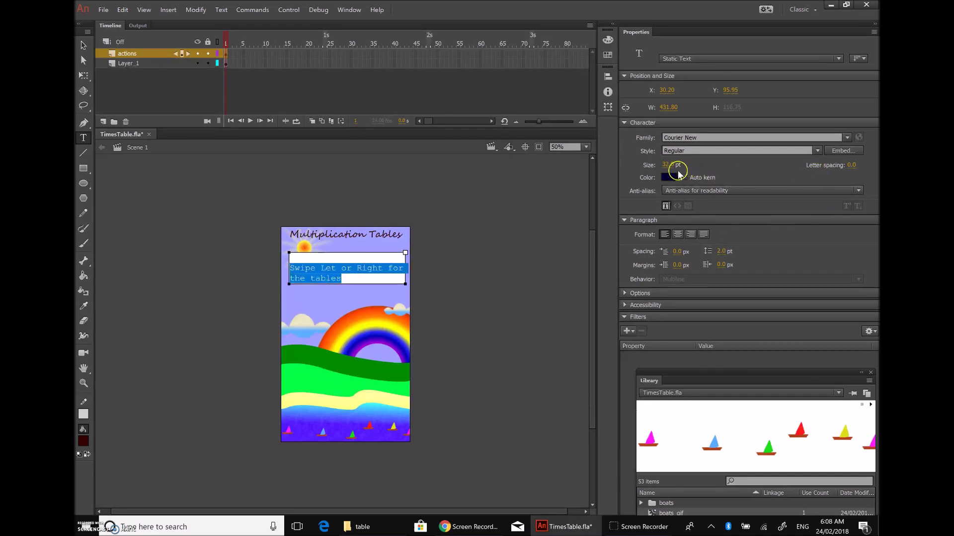
mouse_move(674, 168)
mouse_down()
mouse_move(663, 168)
mouse_move(674, 167)
mouse_up()
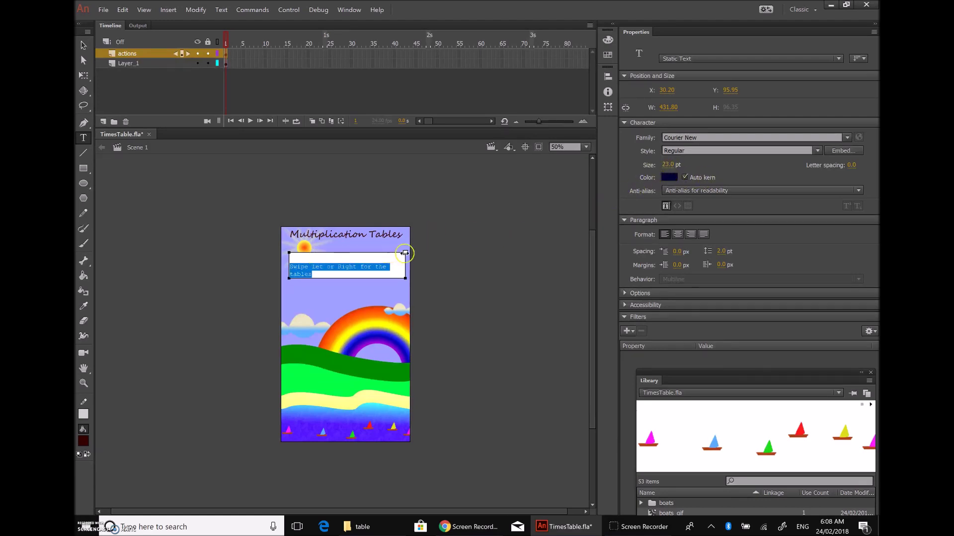
drag(413, 252, 435, 253)
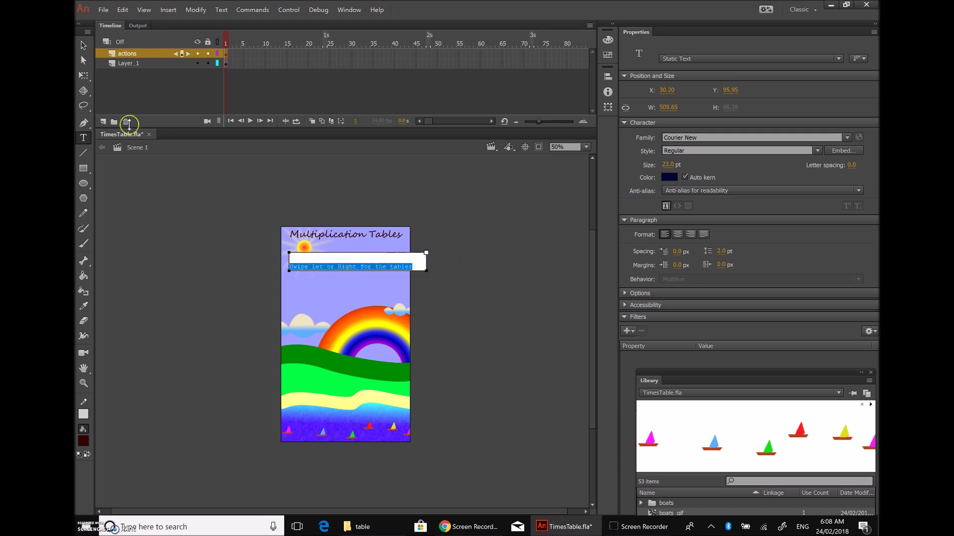
click(83, 45)
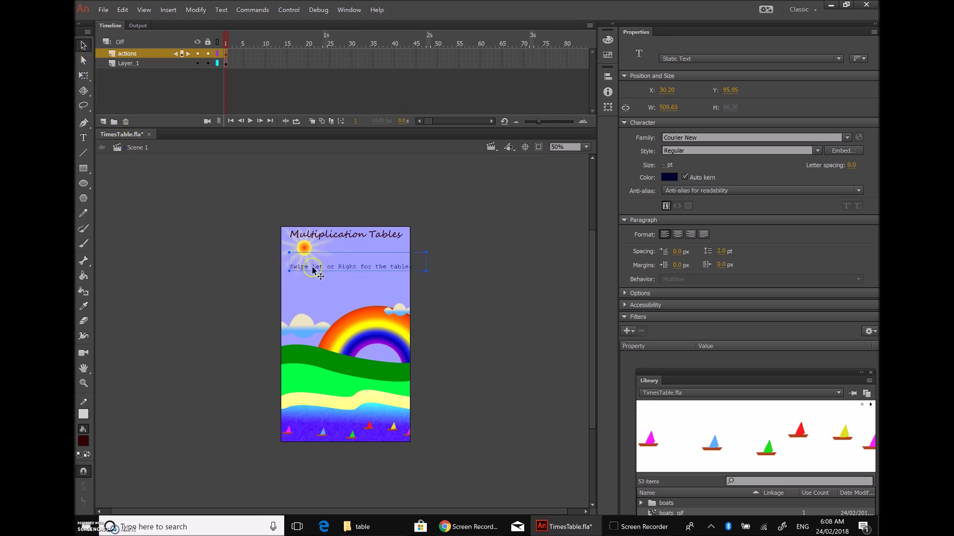
Step: Correct 'Let' to 'Left' in the swipe instruction
double_click(334, 269)
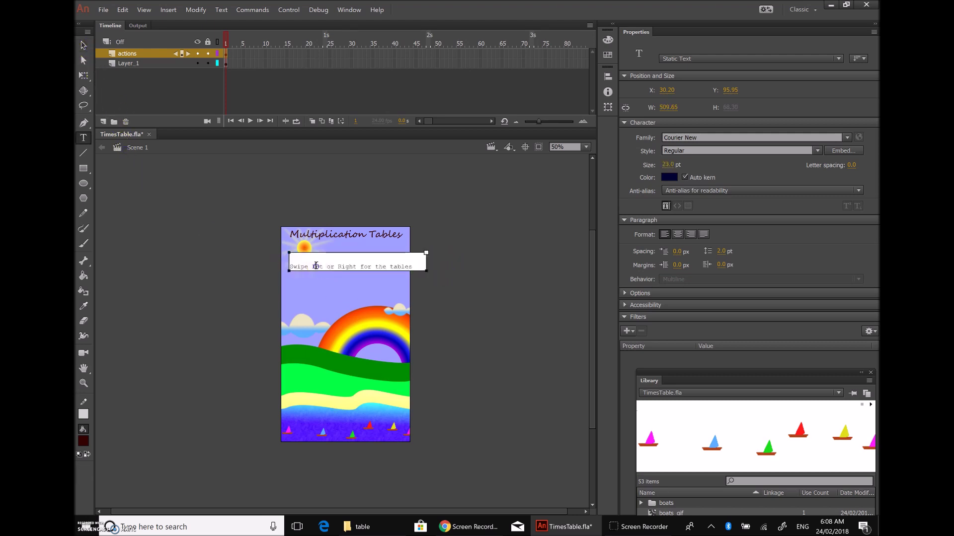
click(366, 284)
text(f)
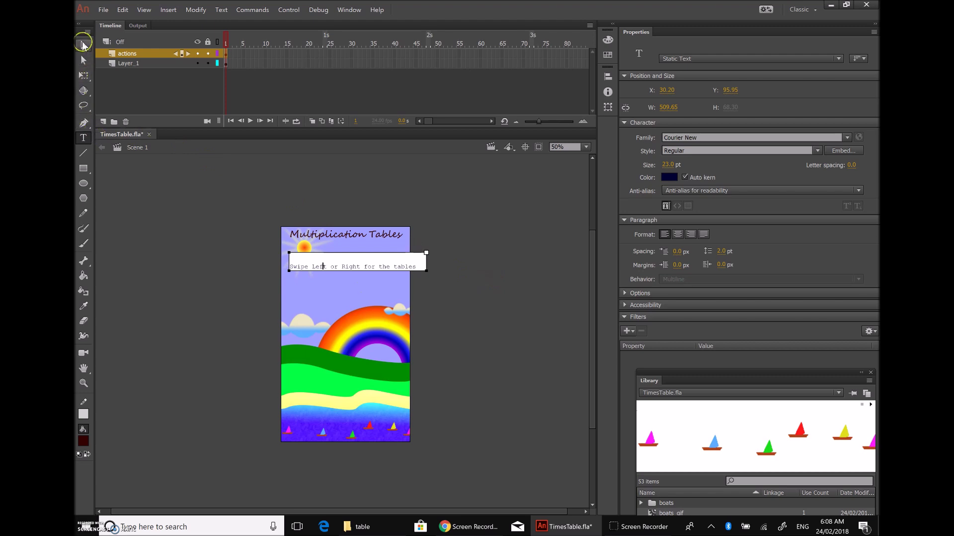
click(83, 45)
click(239, 248)
Step: Move the swipe instruction up just beneath the title and nudge it into place
click(369, 270)
drag(370, 268, 360, 250)
key(Right)
key(Right)
key(Right)
key(Right)
key(Right)
key(Right)
key(Right)
key(Right)
key(Right)
key(Right)
key(Up)
key(Up)
key(Up)
key(Up)
key(Up)
key(Up)
key(Up)
key(Up)
key(Up)
key(Up)
key(Up)
key(Up)
key(Up)
key(Up)
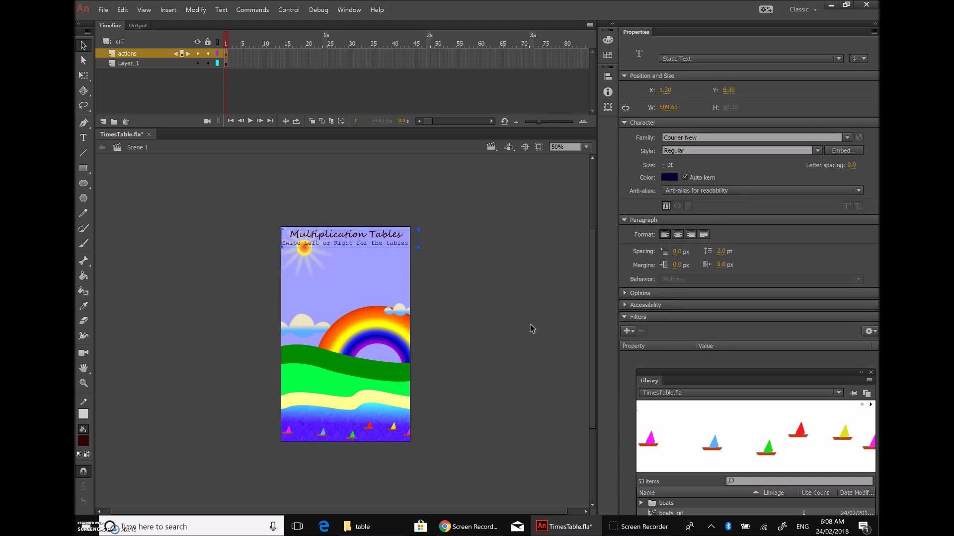
key(Down)
key(Down)
key(Down)
key(Down)
key(Down)
key(Down)
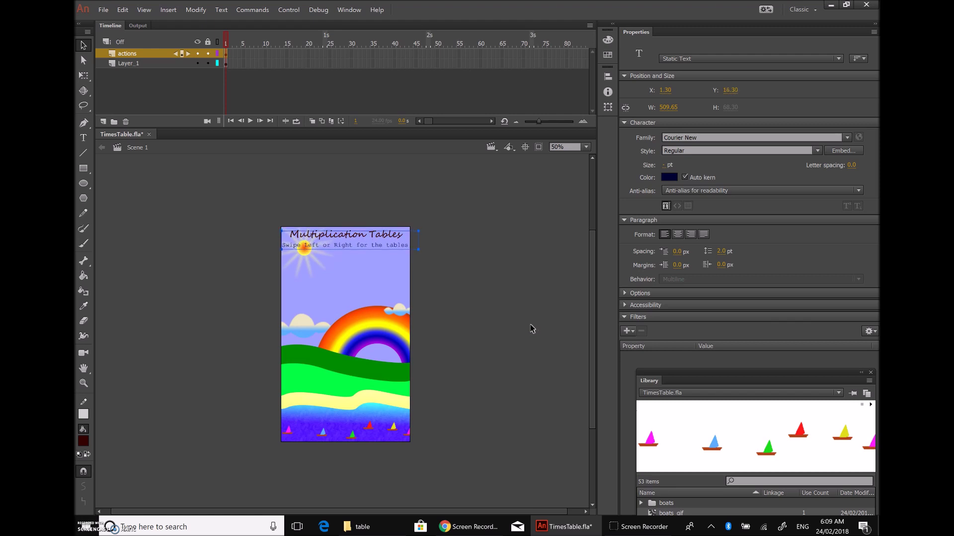
key(Right)
key(Right)
click(477, 300)
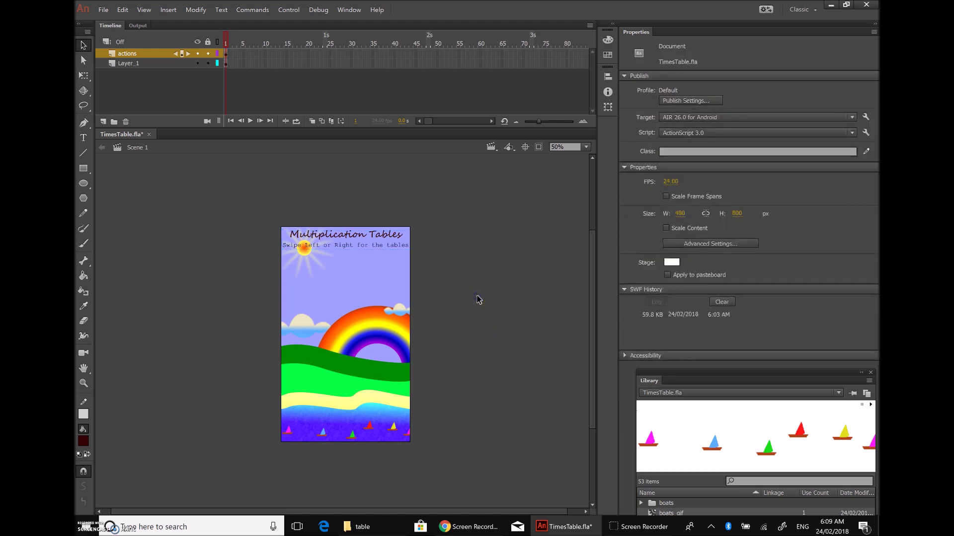
click(385, 237)
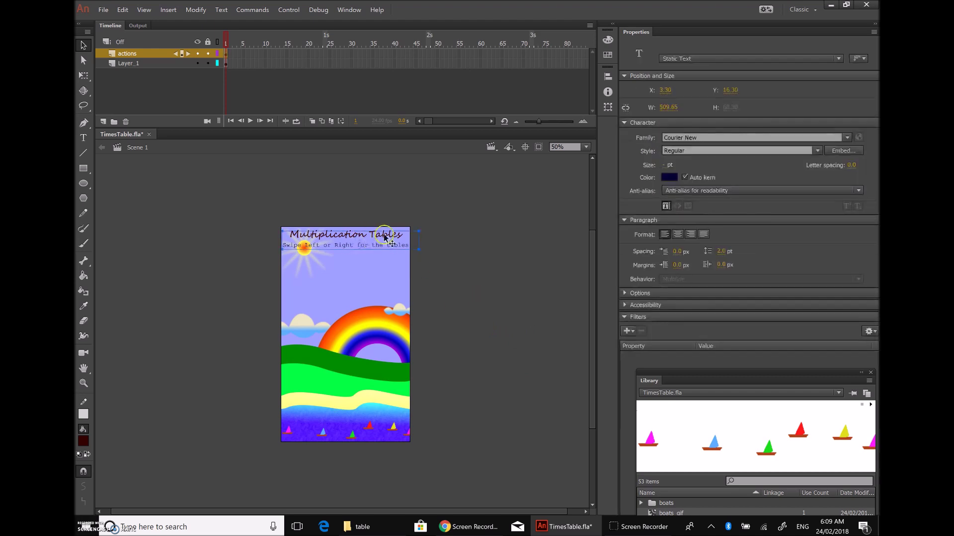
click(390, 232)
click(502, 268)
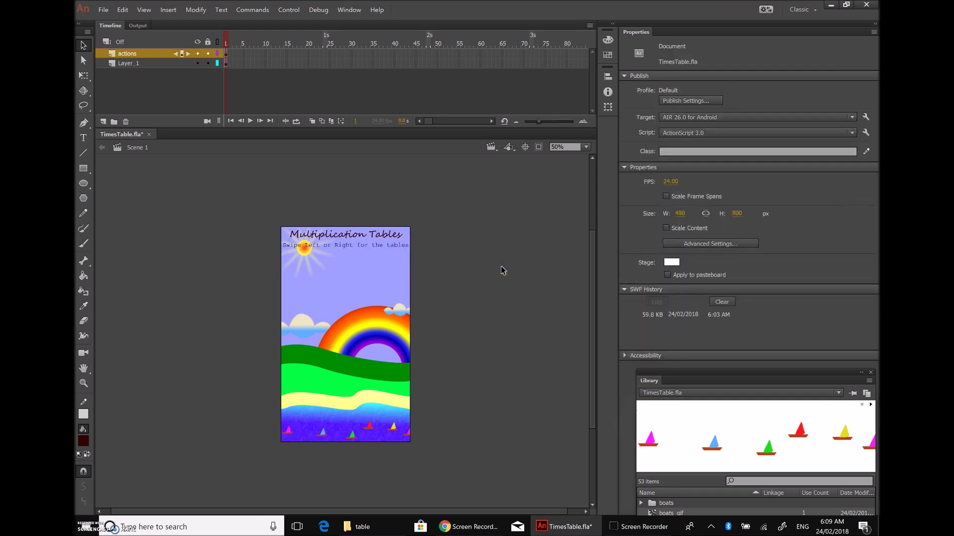
click(500, 269)
Step: Draw a new text box below the subtitle and set it to Dynamic Text
click(84, 137)
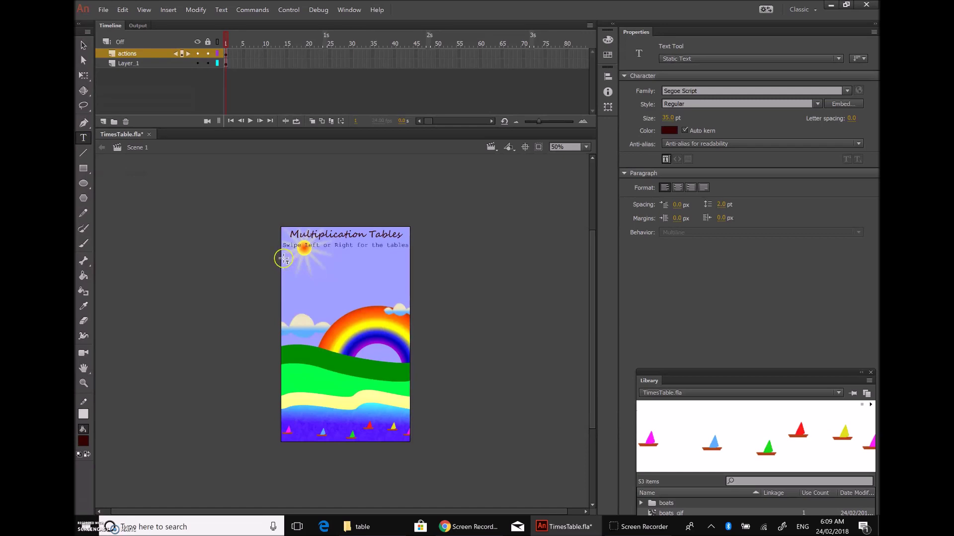
drag(283, 258, 408, 290)
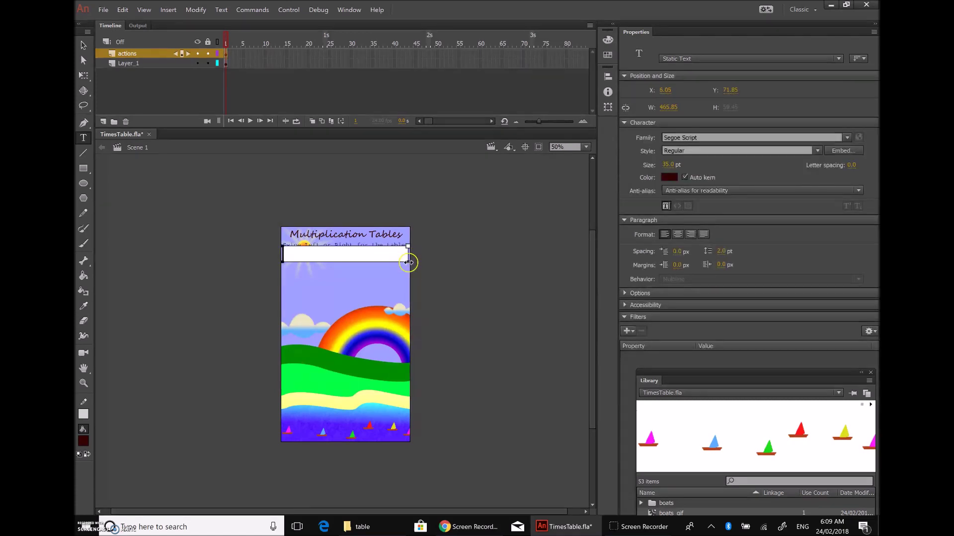
mouse_move(407, 261)
mouse_down()
mouse_move(417, 266)
mouse_move(403, 262)
mouse_up()
click(838, 59)
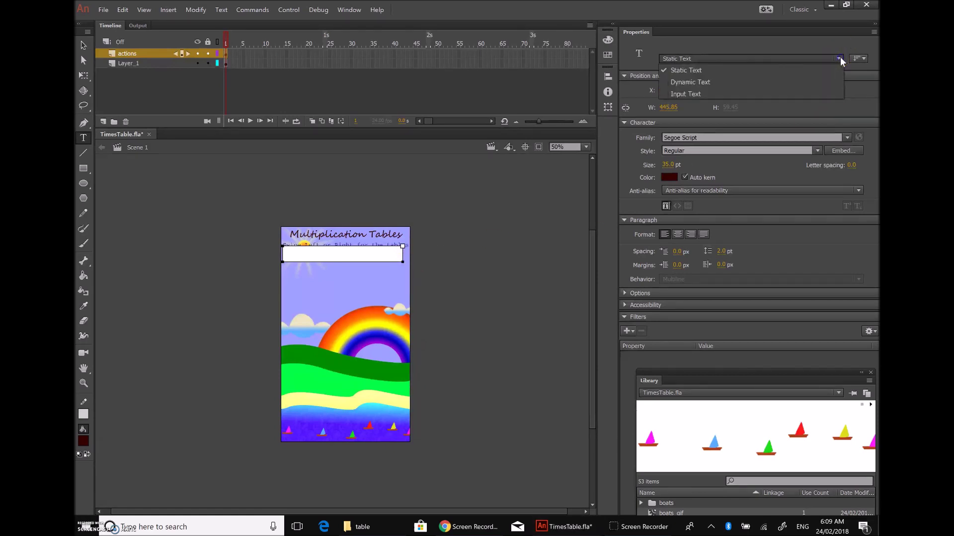
click(721, 79)
Step: Stretch the dynamic text box to about 427.85×631.90, filling most of the stage
drag(403, 262, 403, 340)
drag(400, 373, 404, 412)
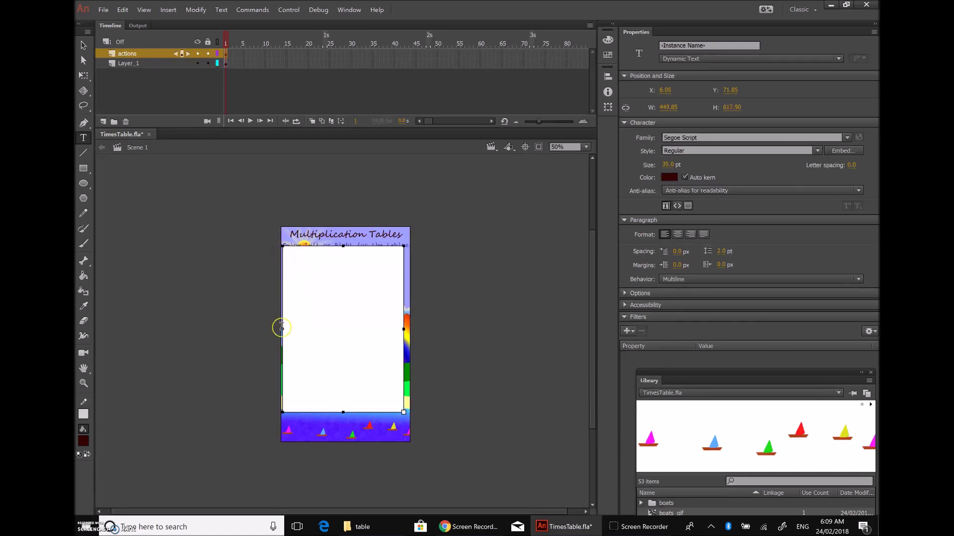
drag(289, 330, 291, 330)
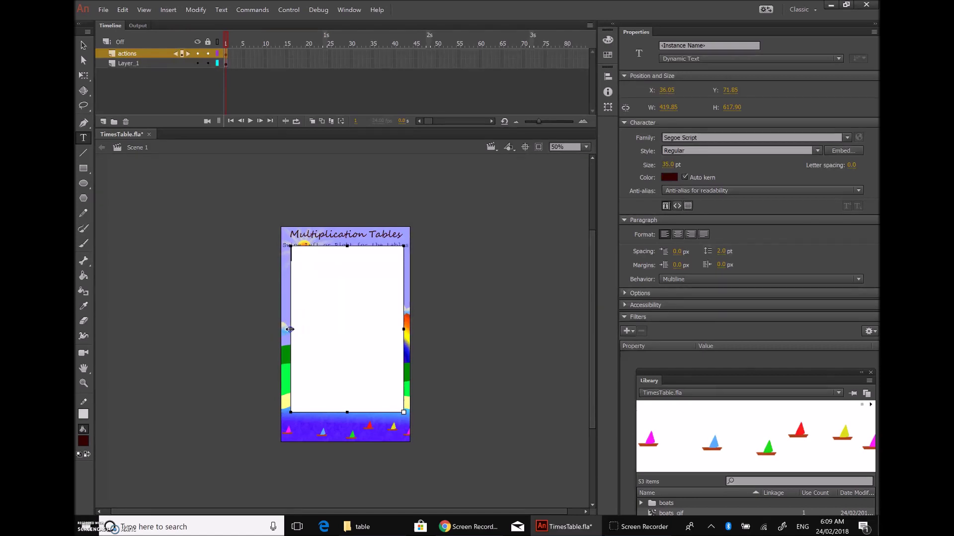
drag(290, 329, 289, 330)
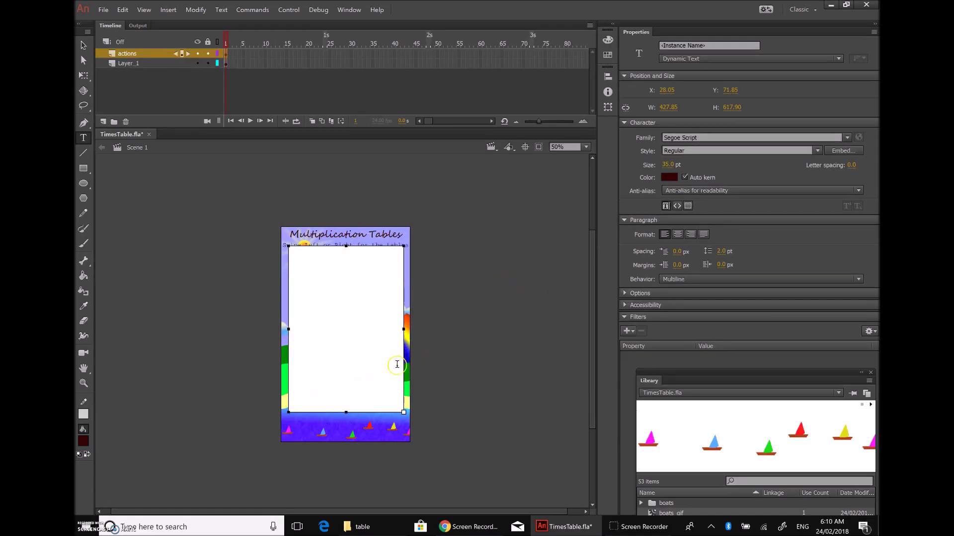
drag(346, 413, 346, 417)
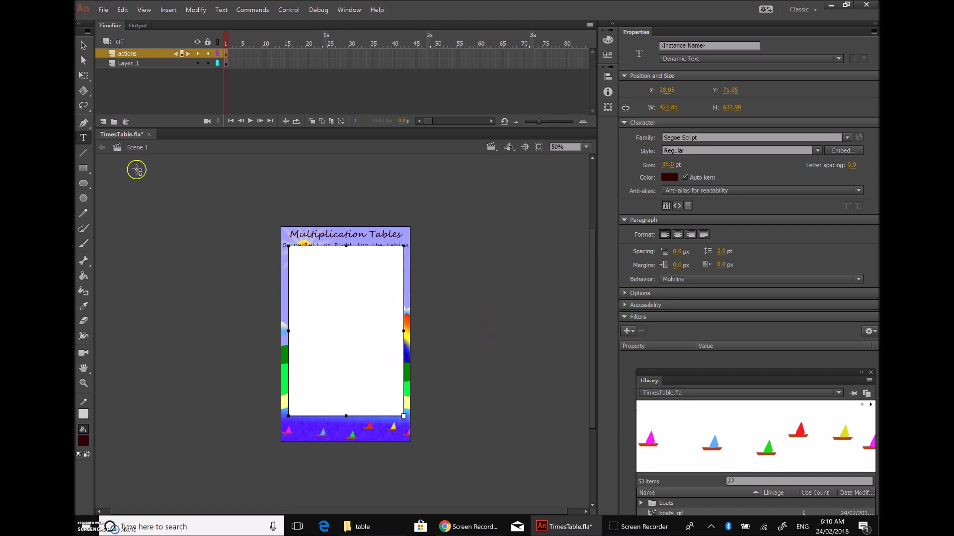
click(84, 45)
click(167, 241)
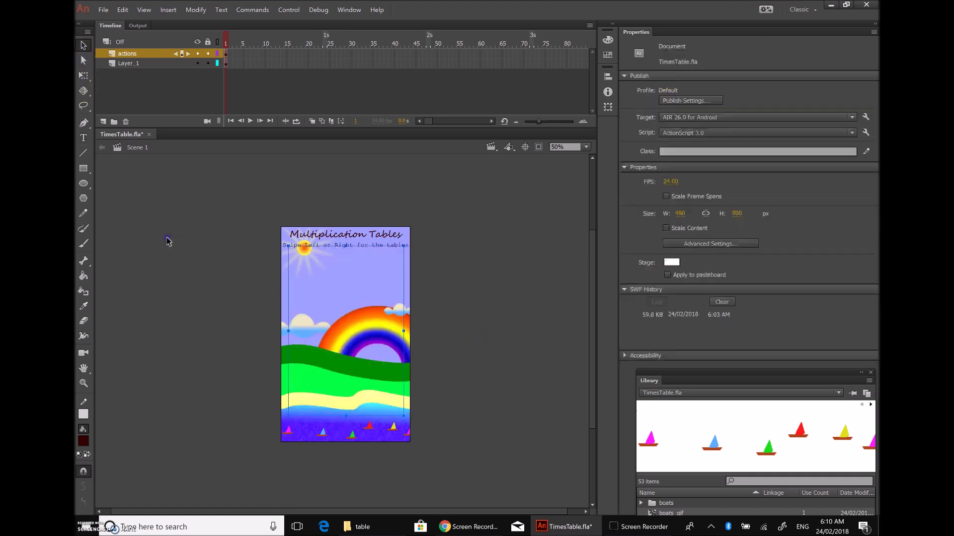
click(347, 320)
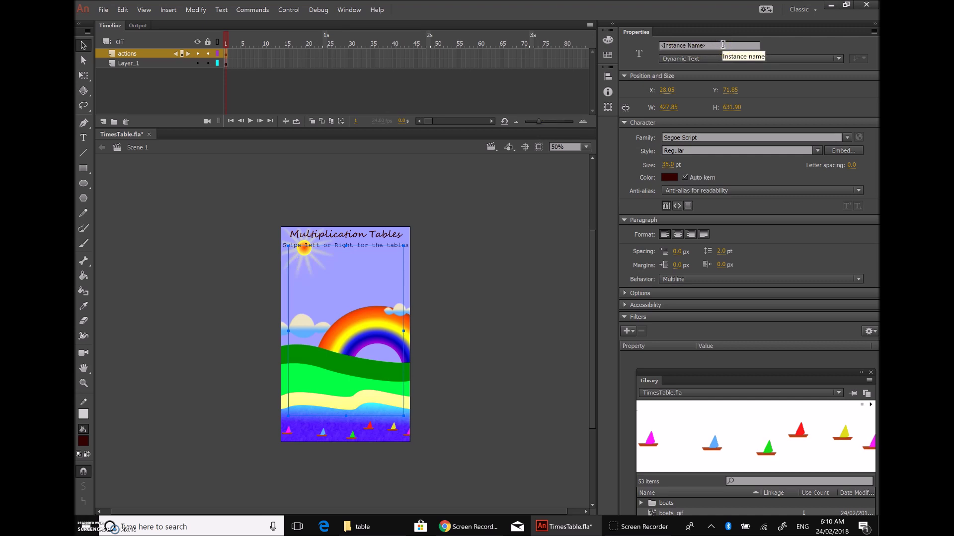
click(723, 45)
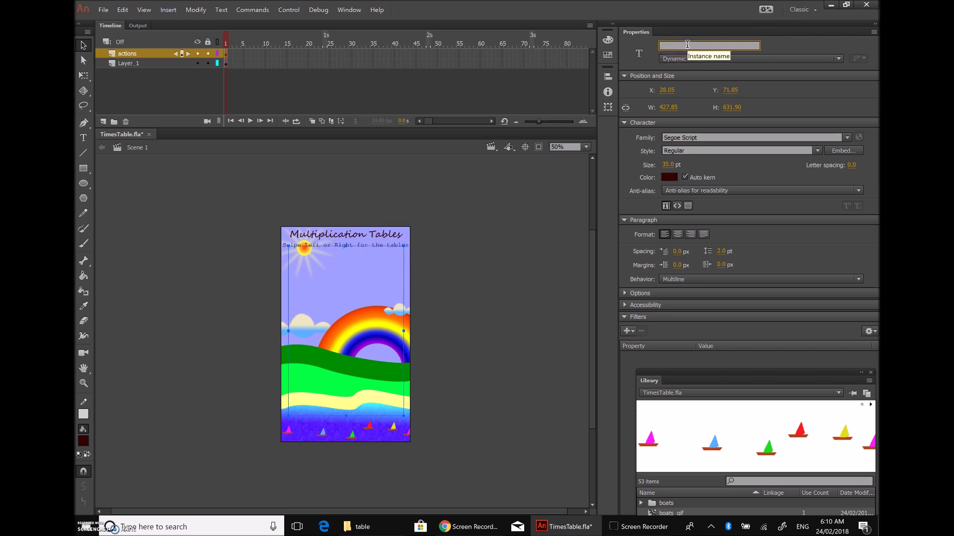
text(tt1)
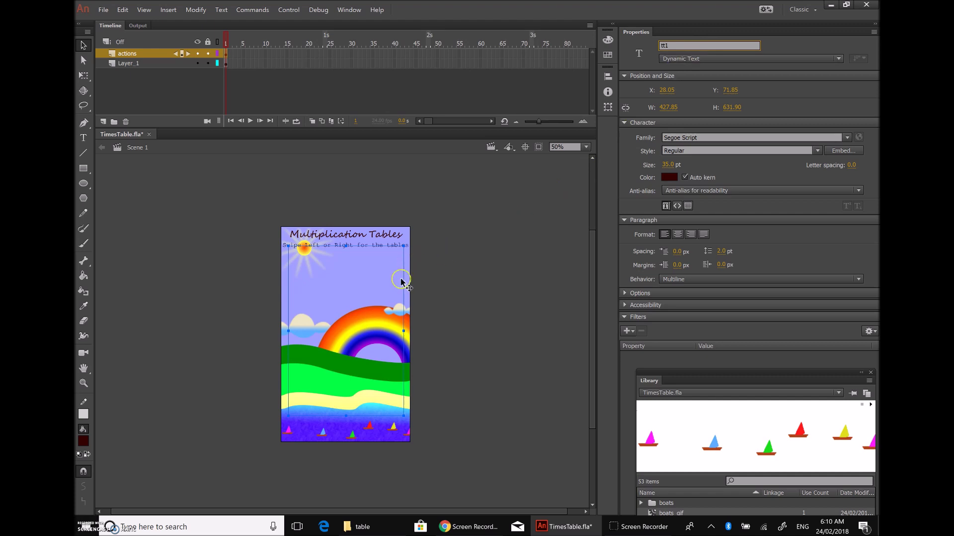
click(497, 271)
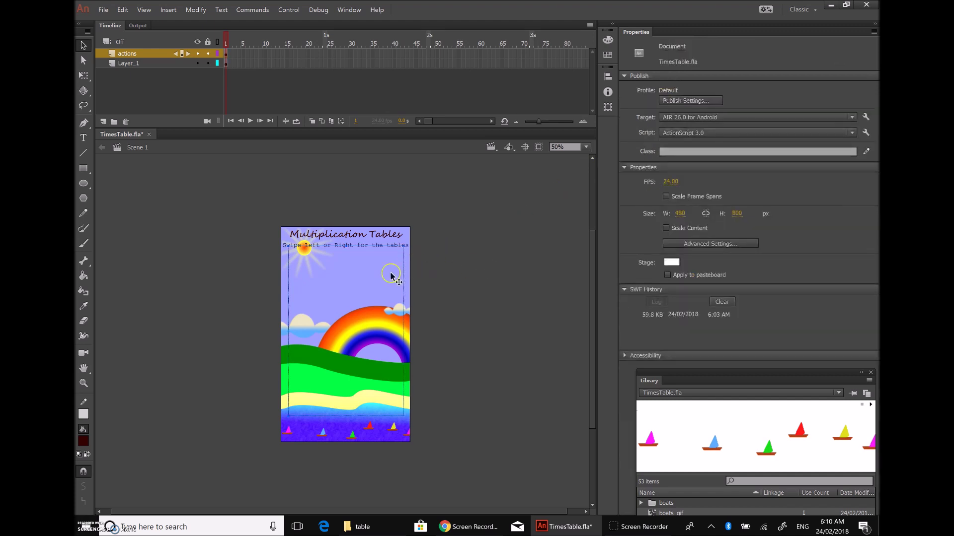
click(403, 263)
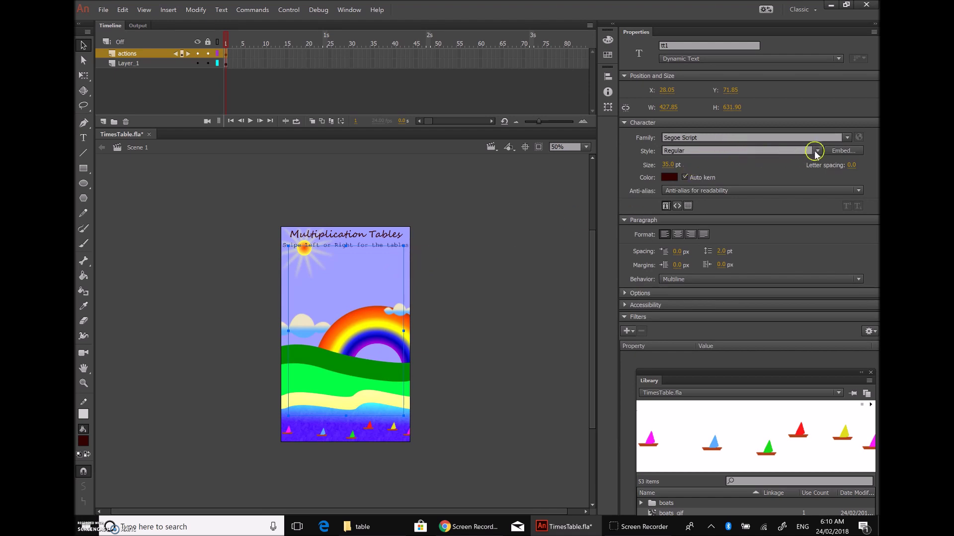
Step: Set the tt1 text field's font to Arial Rounded MT Bold
click(843, 140)
scroll(716, 304, down, 7)
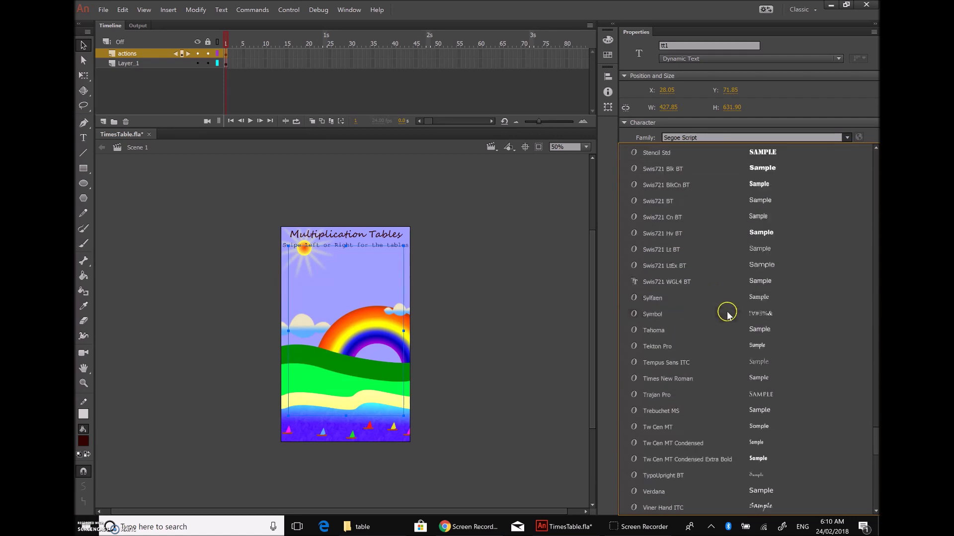
scroll(740, 338, down, 2)
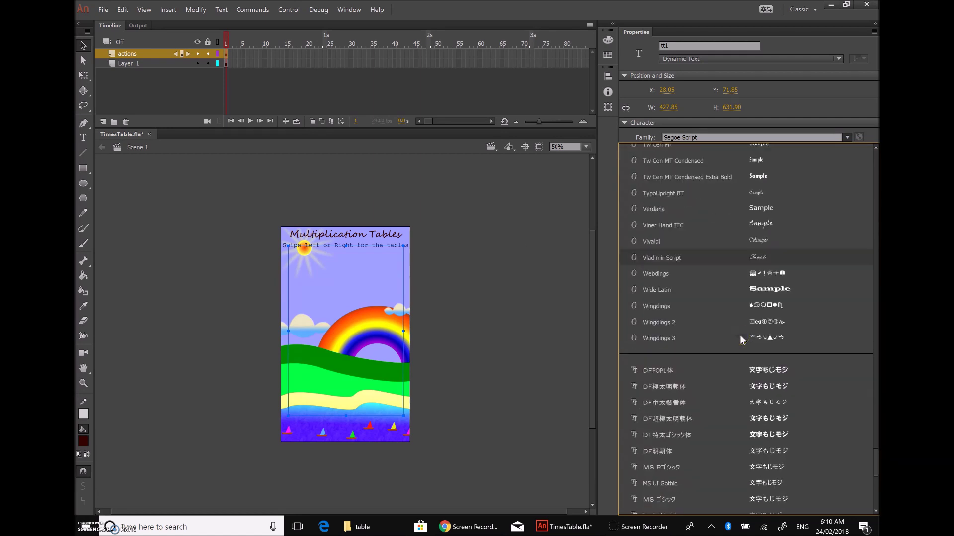
scroll(742, 336, up, 5)
scroll(741, 338, up, 6)
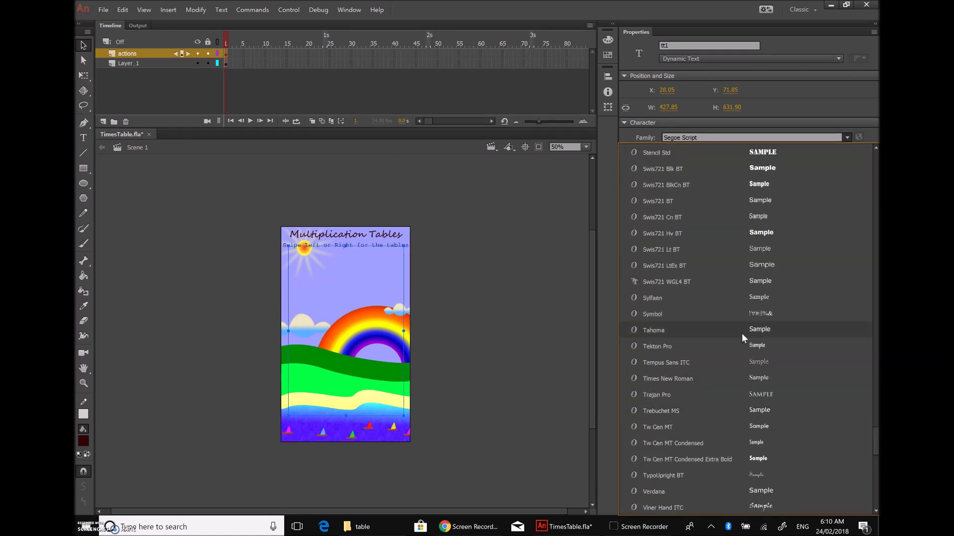
scroll(741, 333, up, 10)
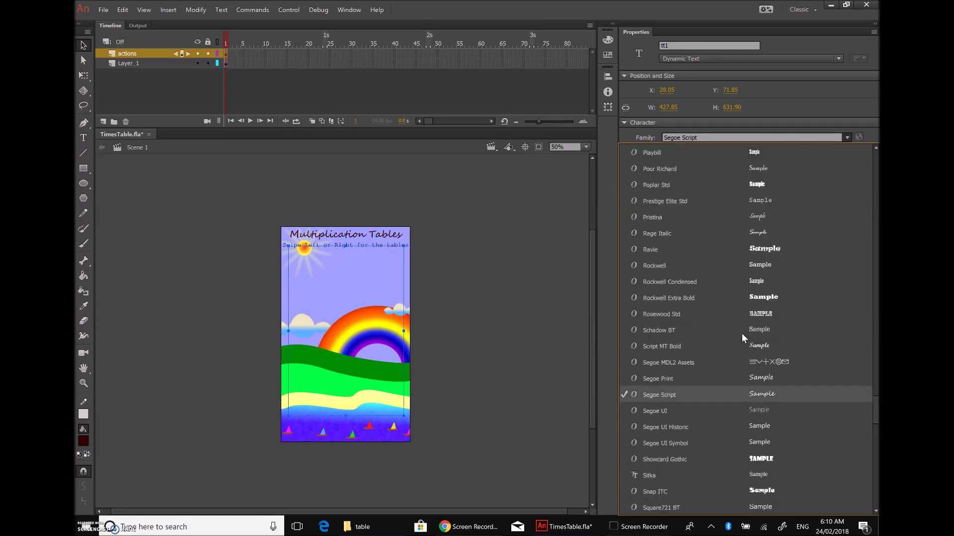
scroll(741, 333, up, 3)
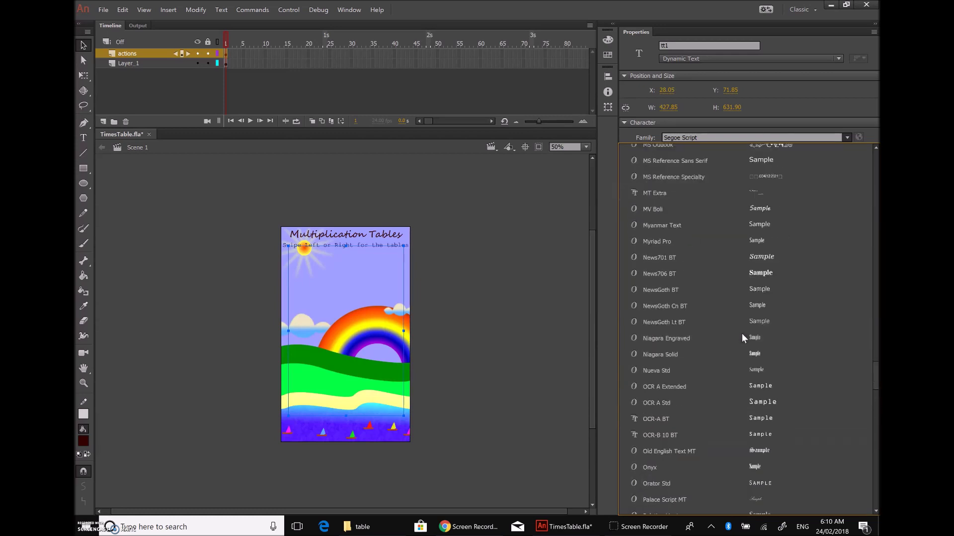
scroll(750, 293, up, 15)
scroll(750, 293, up, 12)
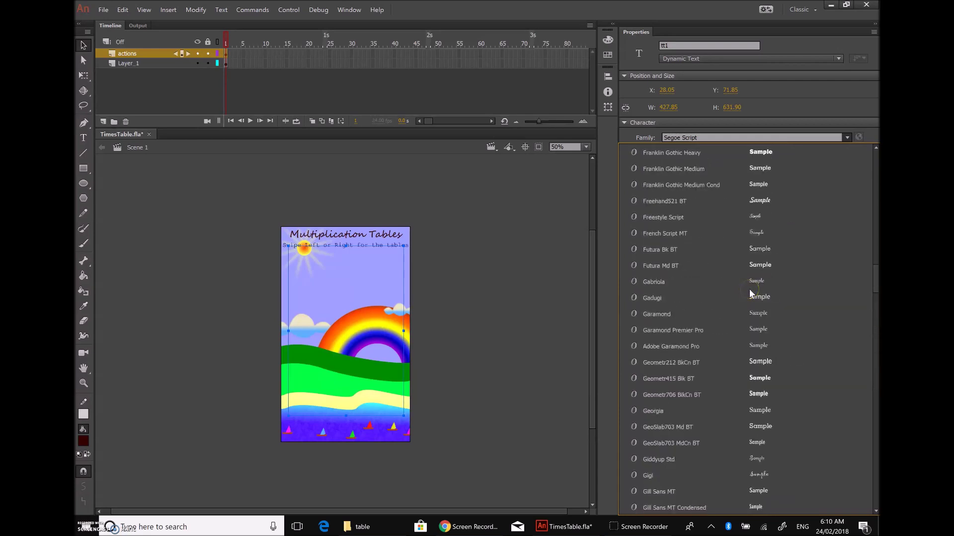
drag(875, 262, 873, 139)
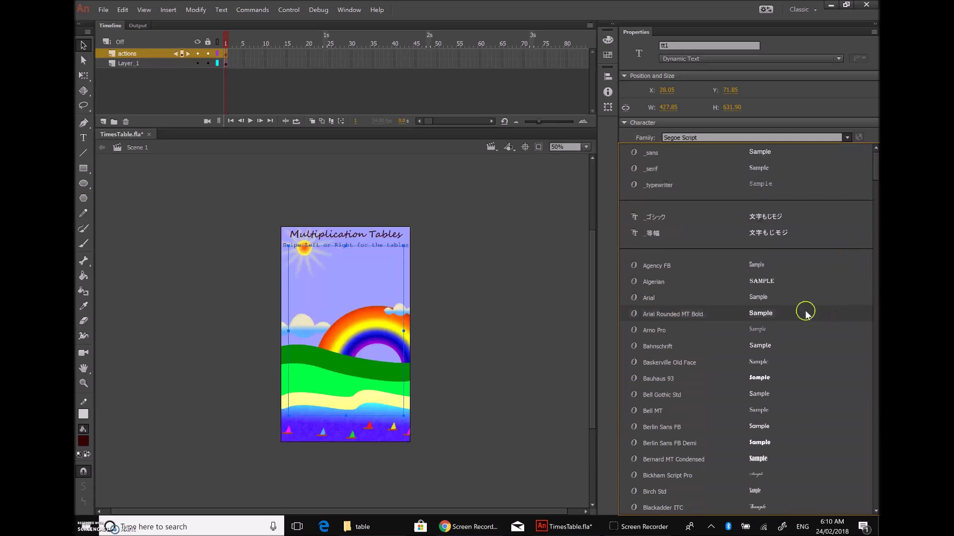
click(711, 314)
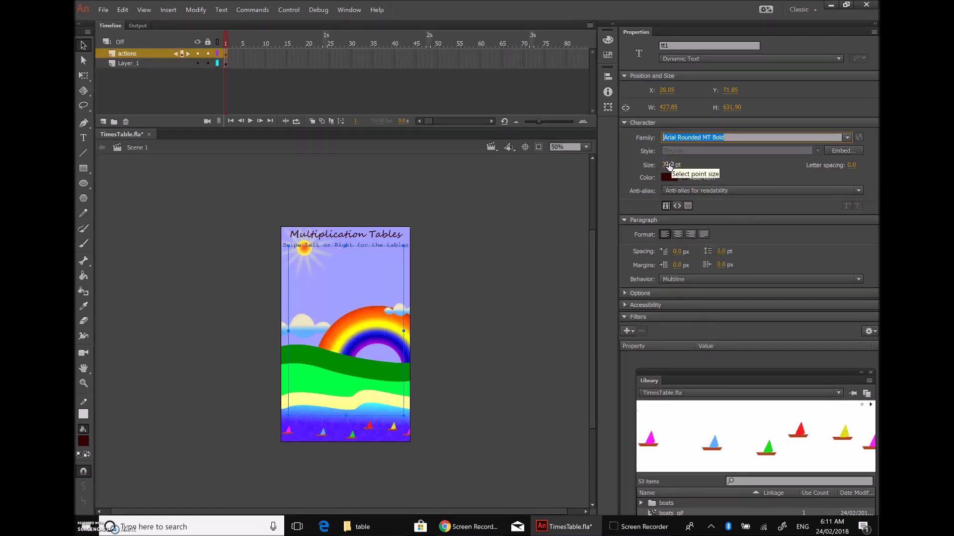
Step: Set the tt1 text to 25 pt and colour it dark red
drag(667, 166, 669, 167)
click(669, 165)
drag(674, 162, 657, 163)
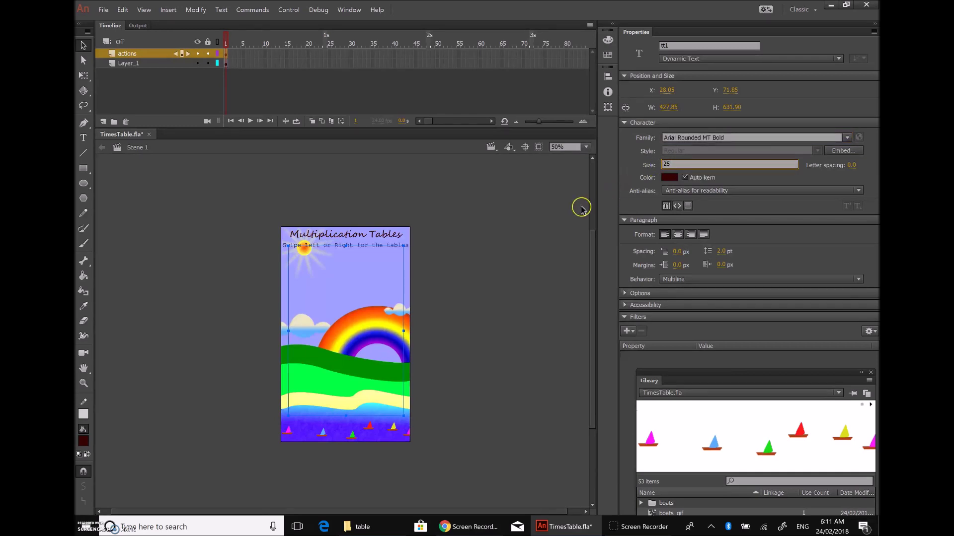
click(669, 178)
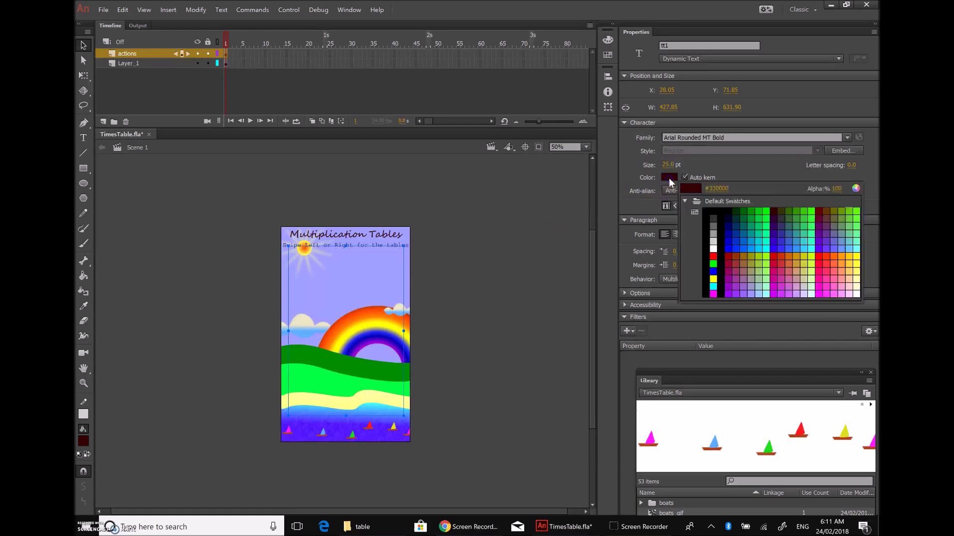
click(733, 232)
click(821, 211)
click(822, 207)
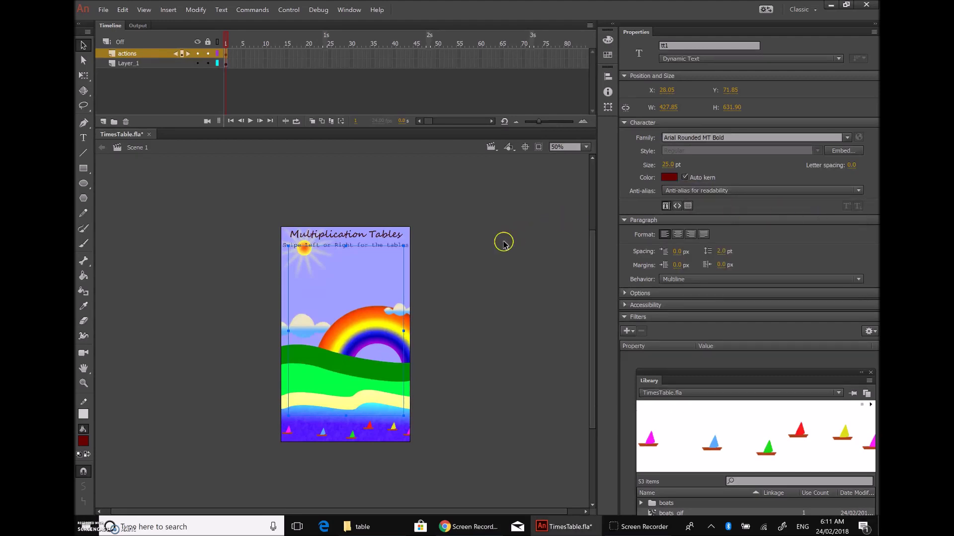
click(491, 259)
click(83, 45)
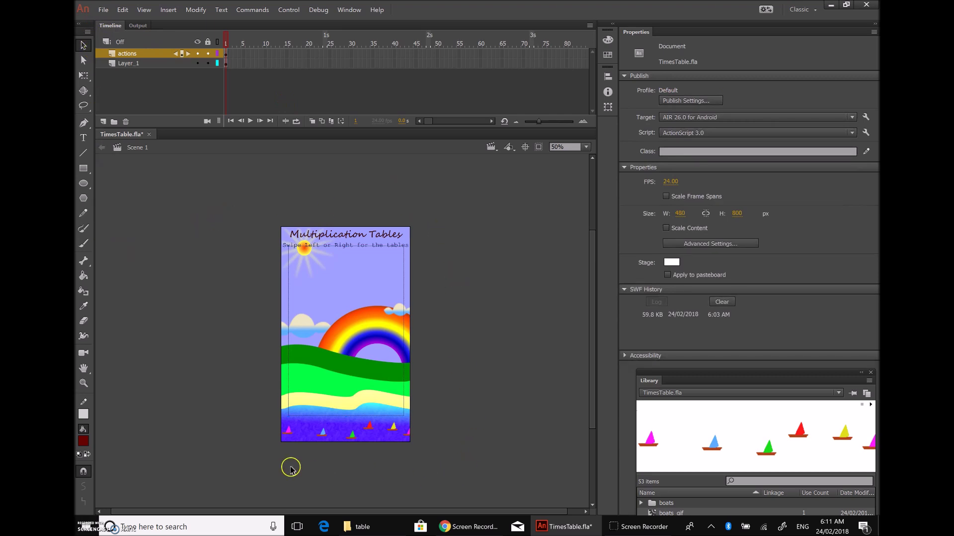
Step: Run the app in the AIR Debug Launcher (Mobile), check it, then close the preview
click(285, 9)
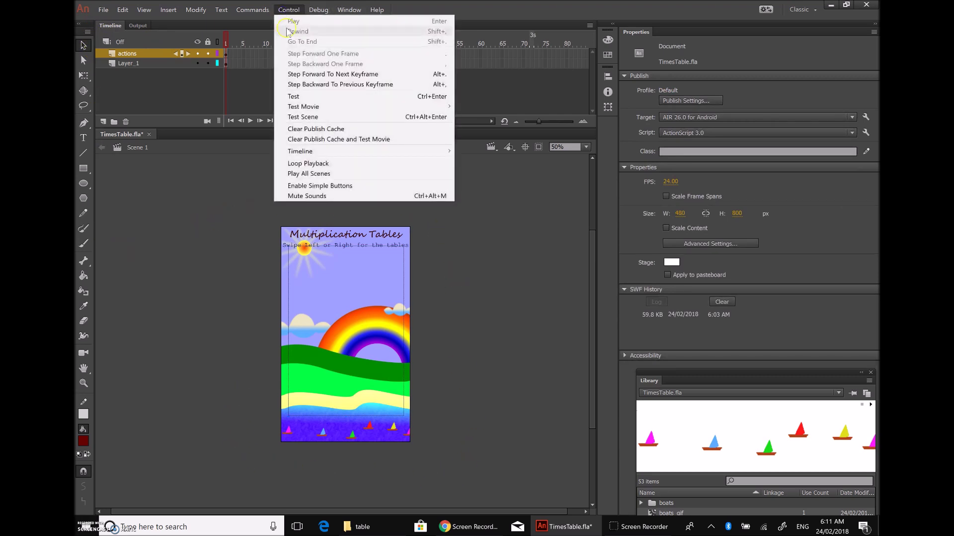
mouse_move(321, 108)
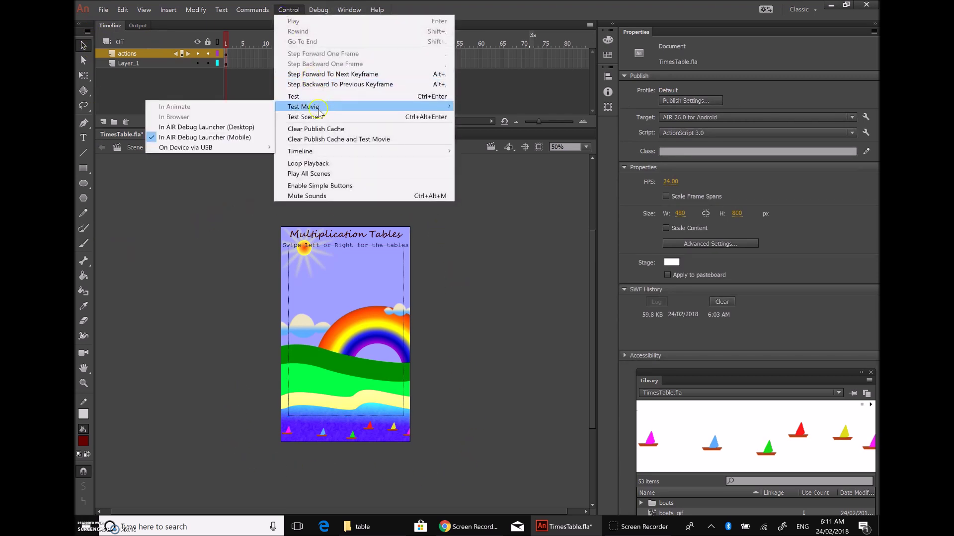
click(234, 139)
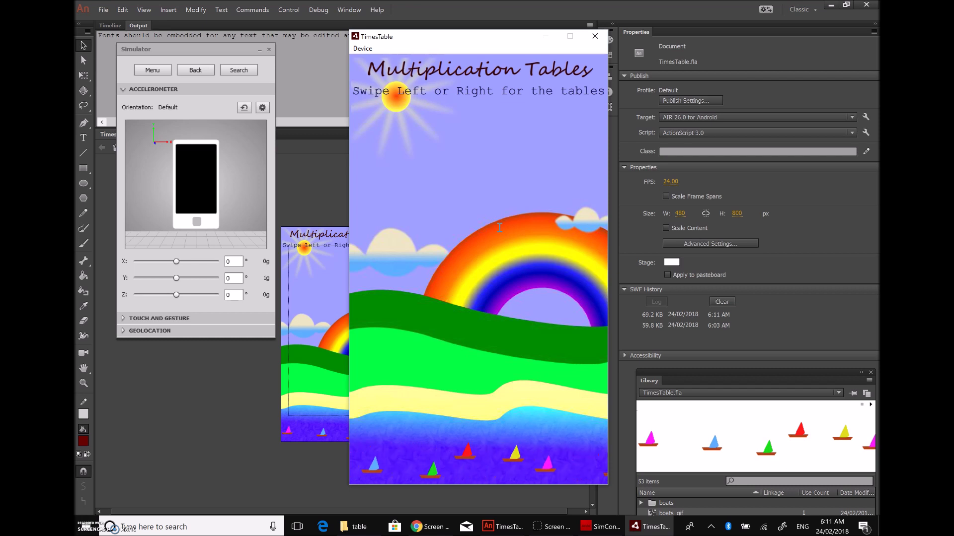
click(595, 37)
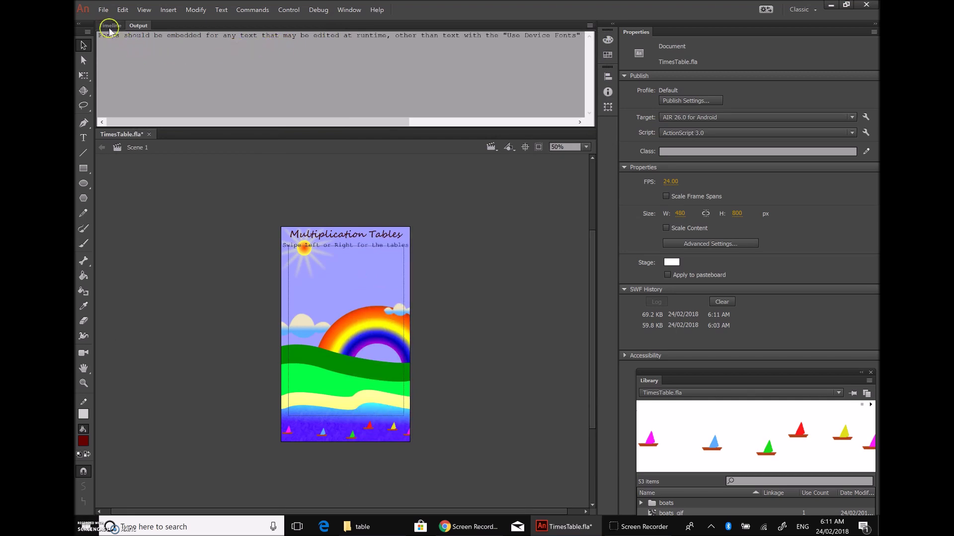
Step: Open Actions on frame 1 of the actions layer and paste the copied swipe and times-table code
click(110, 28)
click(126, 55)
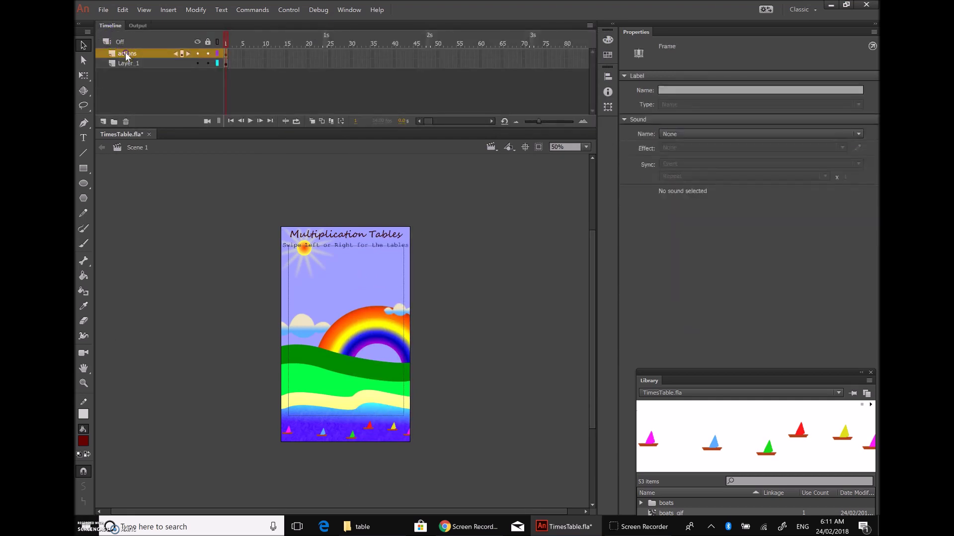
key(F9)
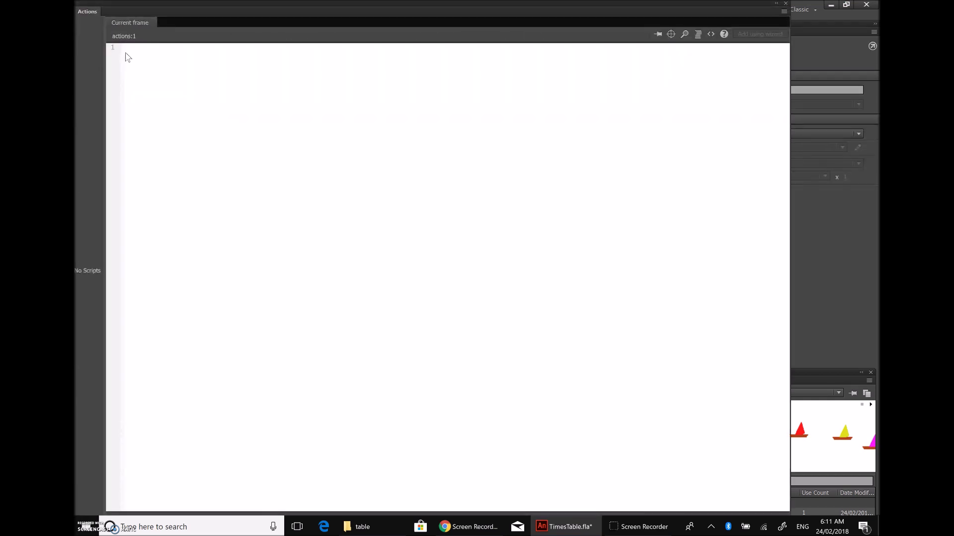
click(362, 526)
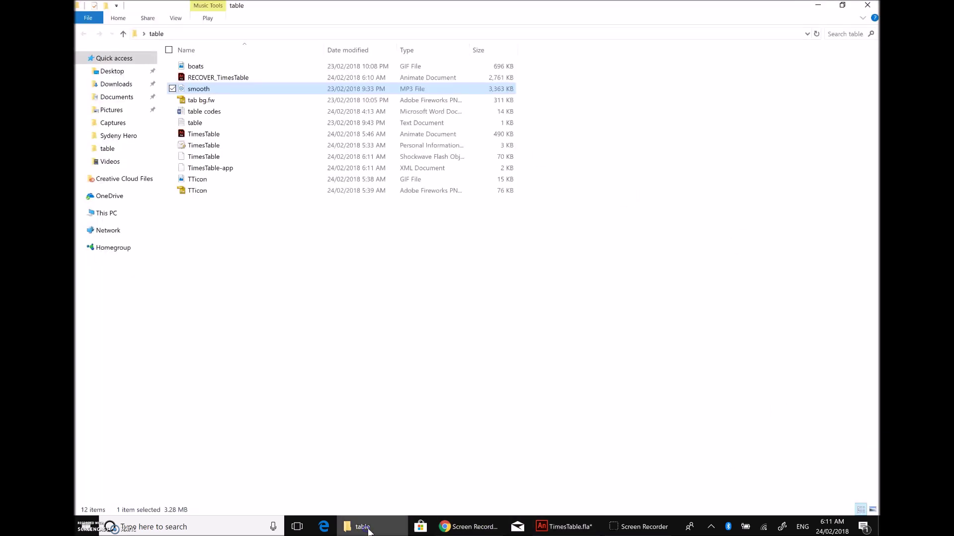
key(alt+Tab)
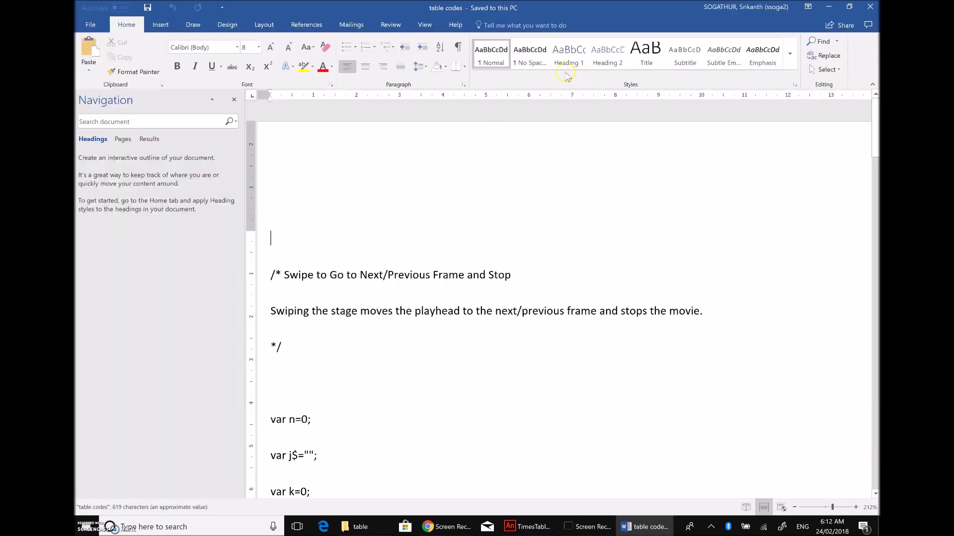
click(828, 7)
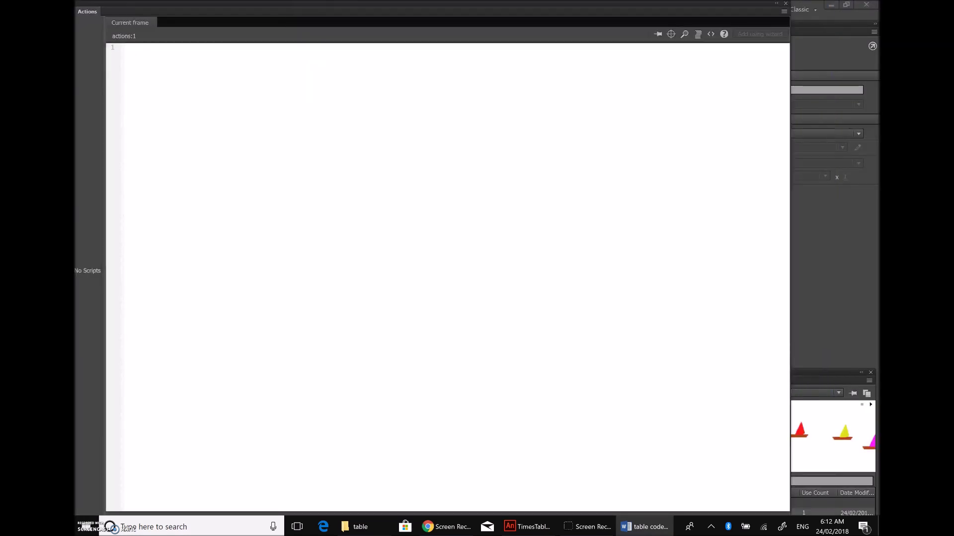
click(237, 69)
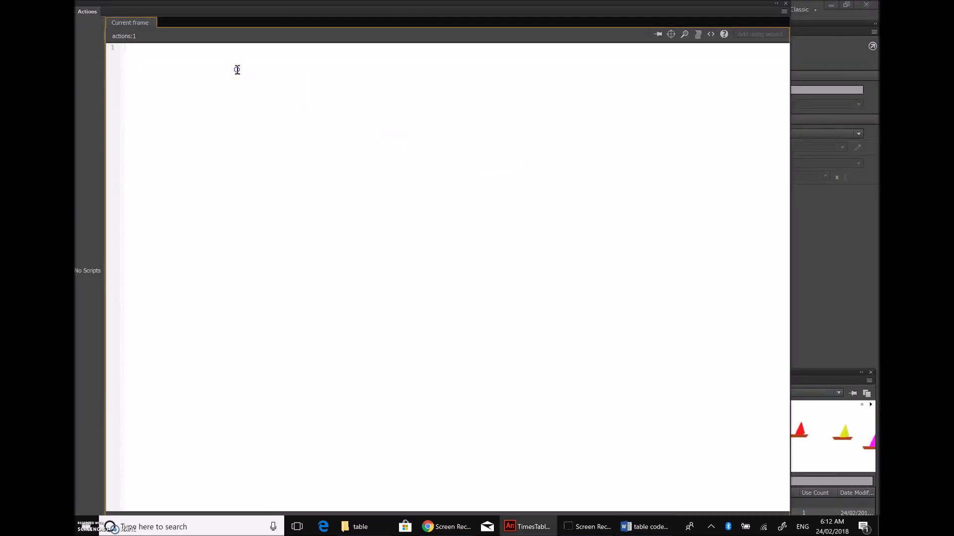
key(ctrl+v)
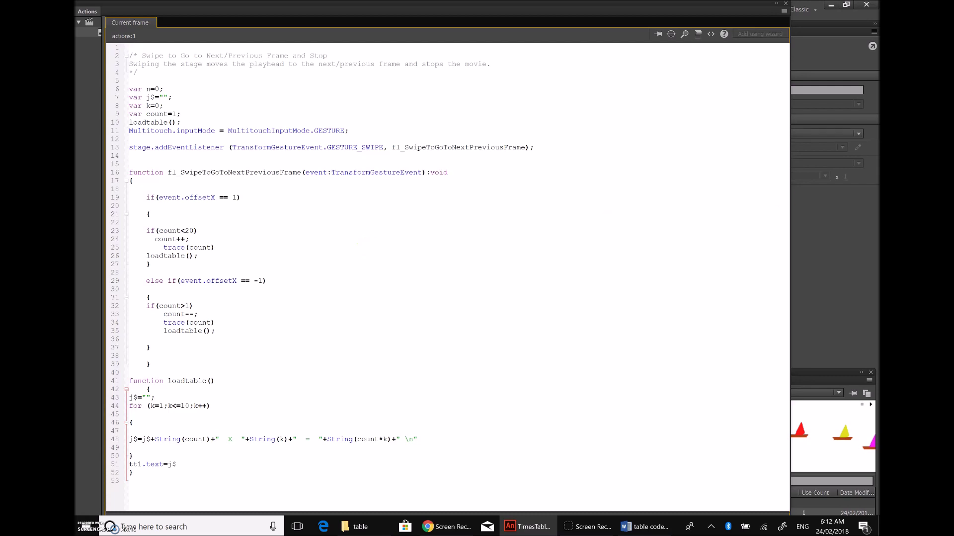
Step: Close the table codes Word document and return to the pasted script in Animate
key(alt+Tab)
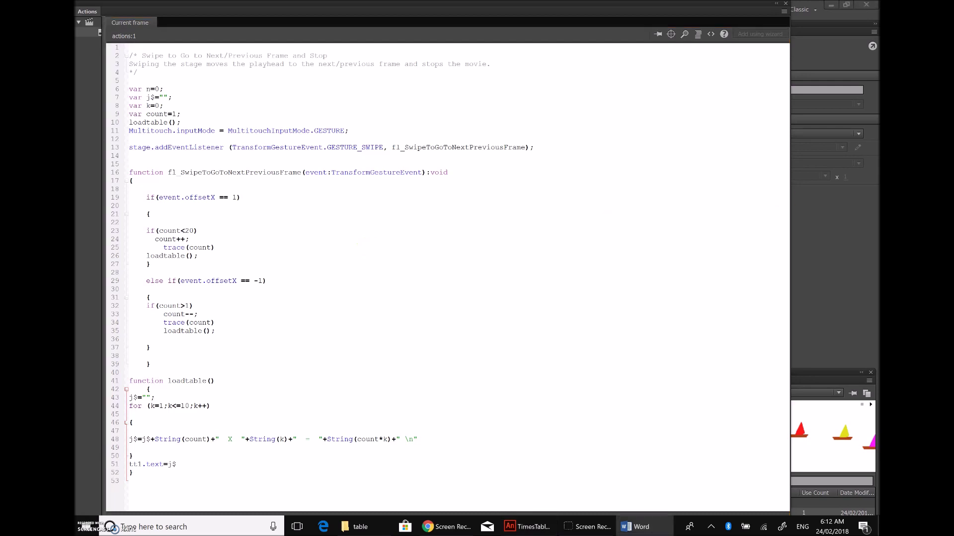
key(alt+F4)
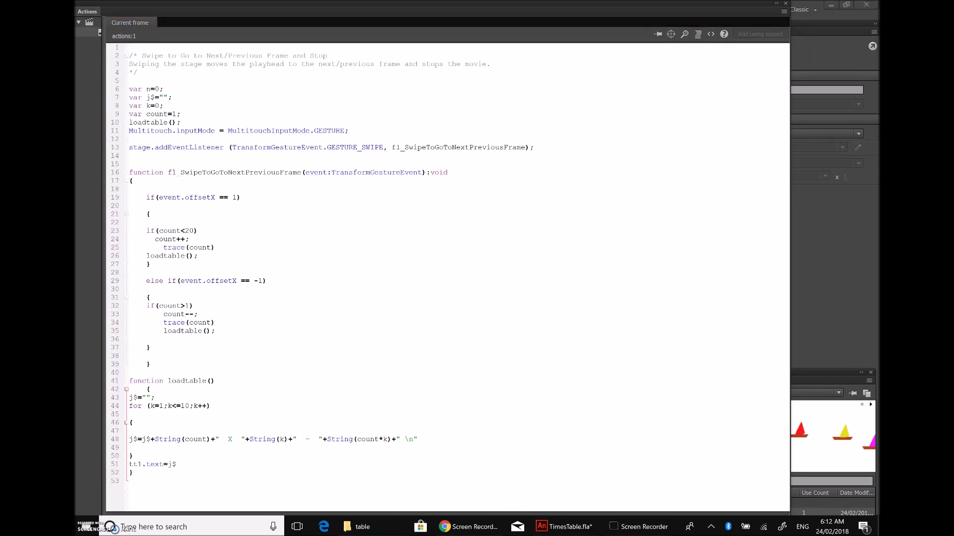
click(282, 226)
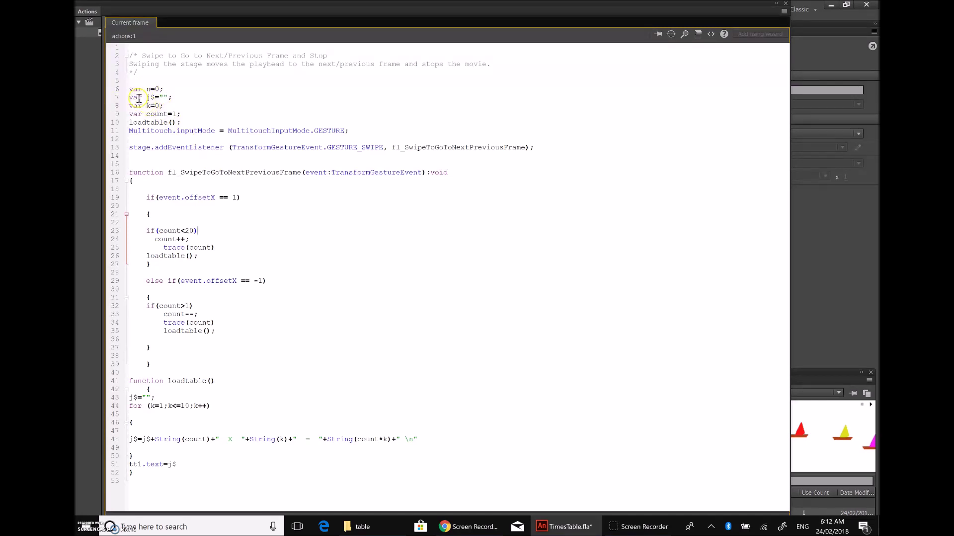
Step: Add a semicolon after the j$ declaration on line 7, then review down to line 43
click(168, 98)
text(;)
click(163, 397)
Step: Highlight the text=j$ and tt1 parts of line 51, then close the Actions panel
click(166, 468)
click(218, 442)
drag(185, 465, 148, 467)
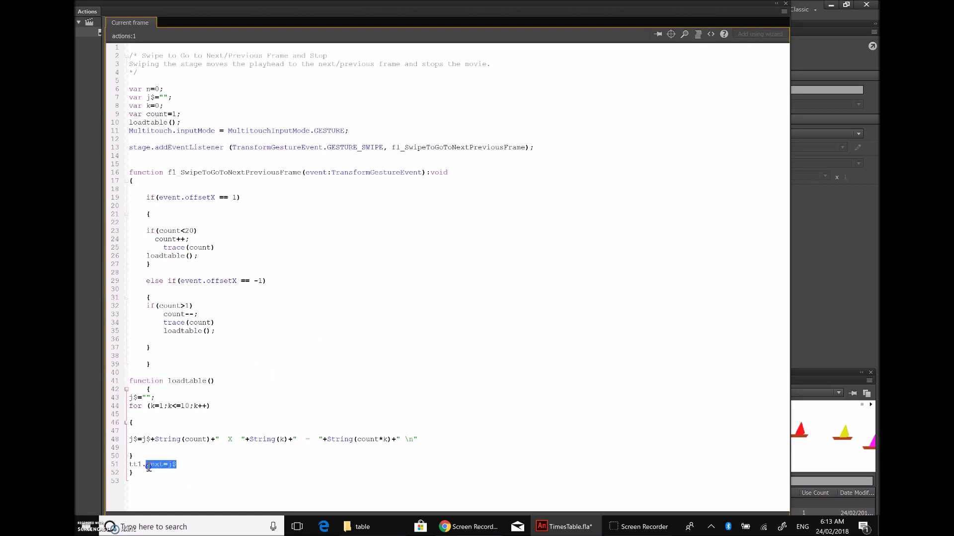
click(193, 465)
drag(143, 466, 130, 467)
click(188, 467)
click(786, 4)
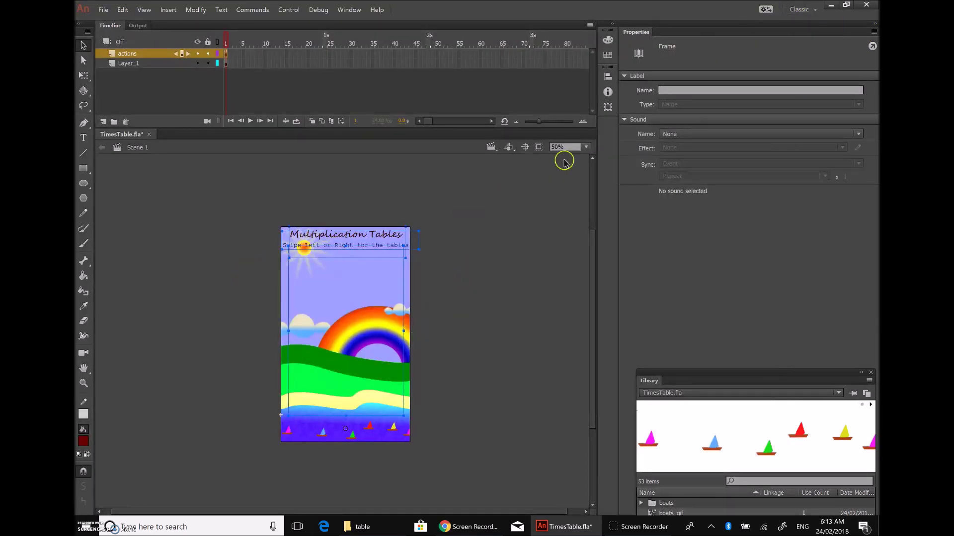
Step: Launch the app in the AIR Debug Launcher (Mobile) simulator
click(292, 10)
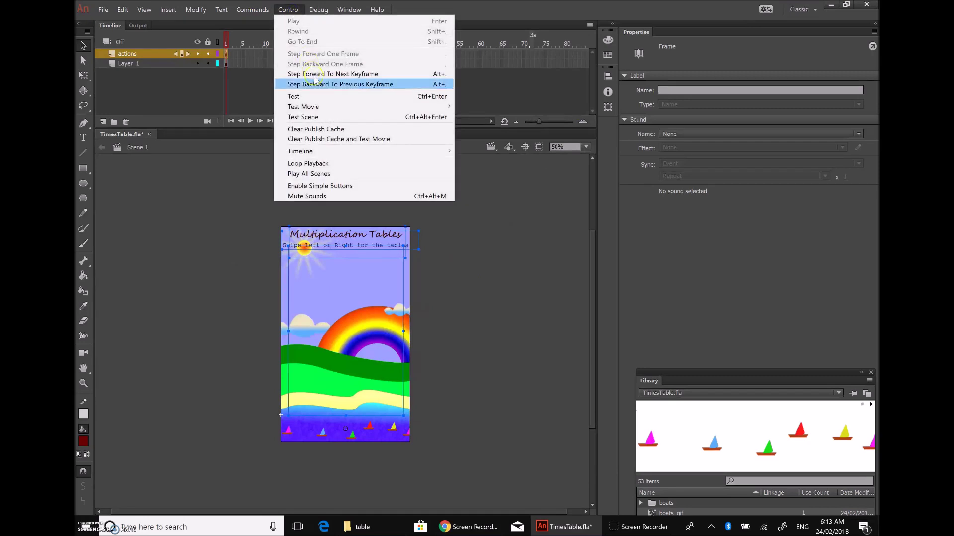
mouse_move(320, 107)
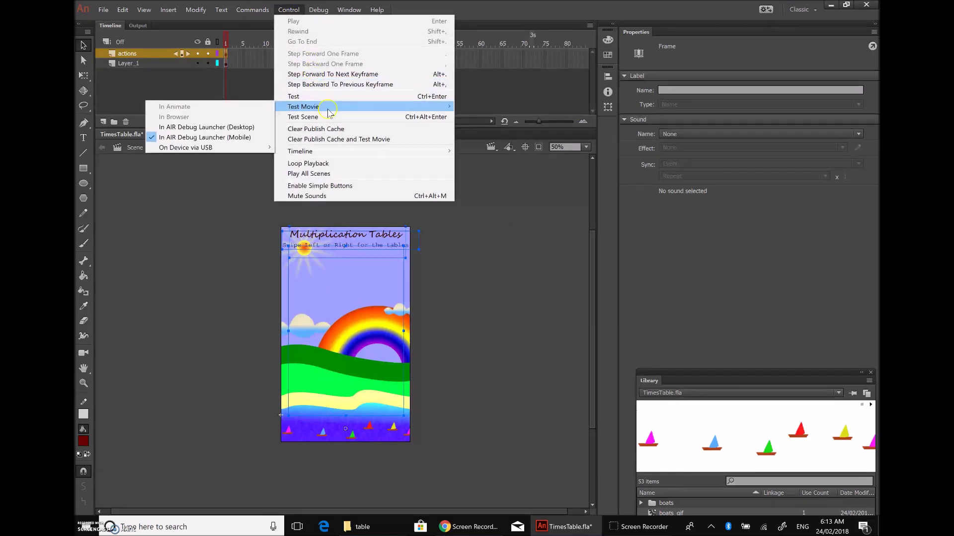
click(221, 138)
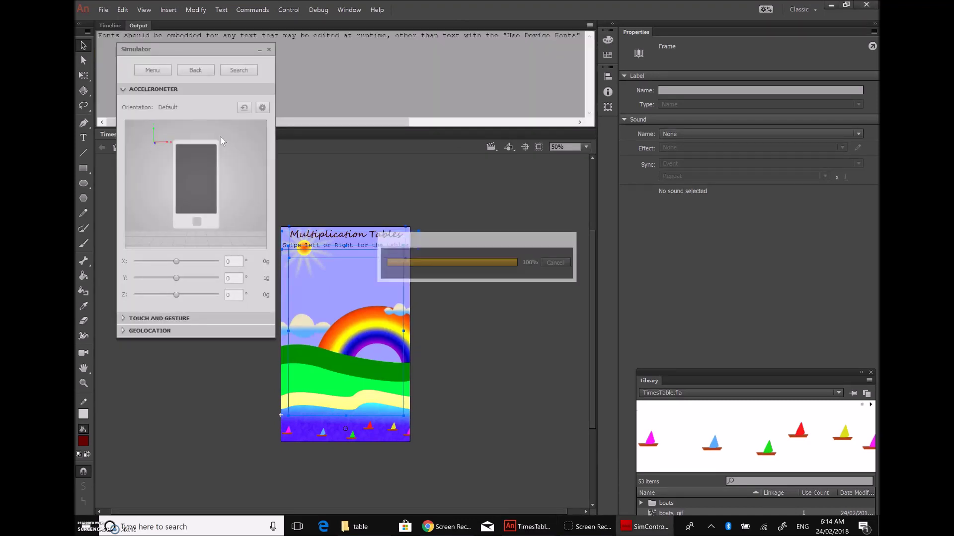
click(221, 145)
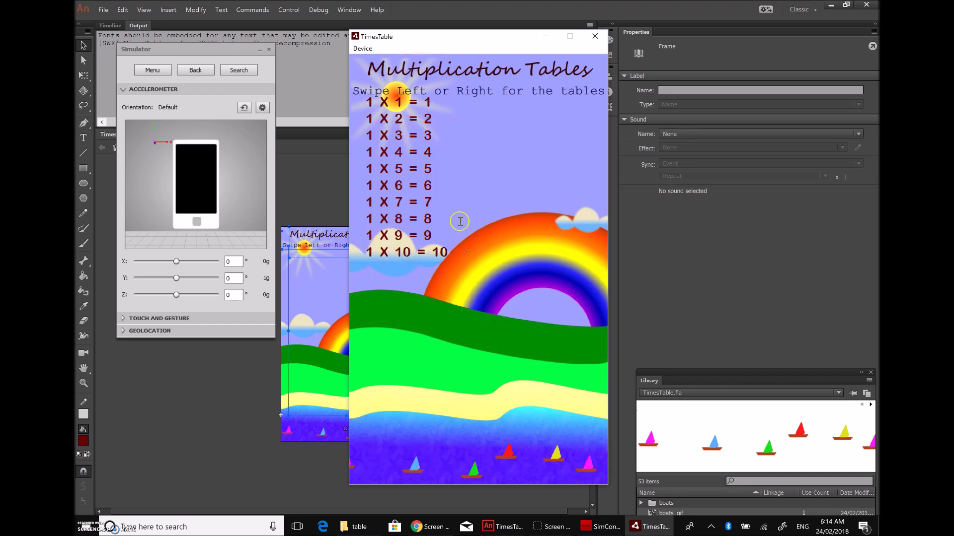
Step: Enable the Touch layer with the Swipe gesture, swipe to change tables, then close the Simulator
click(166, 318)
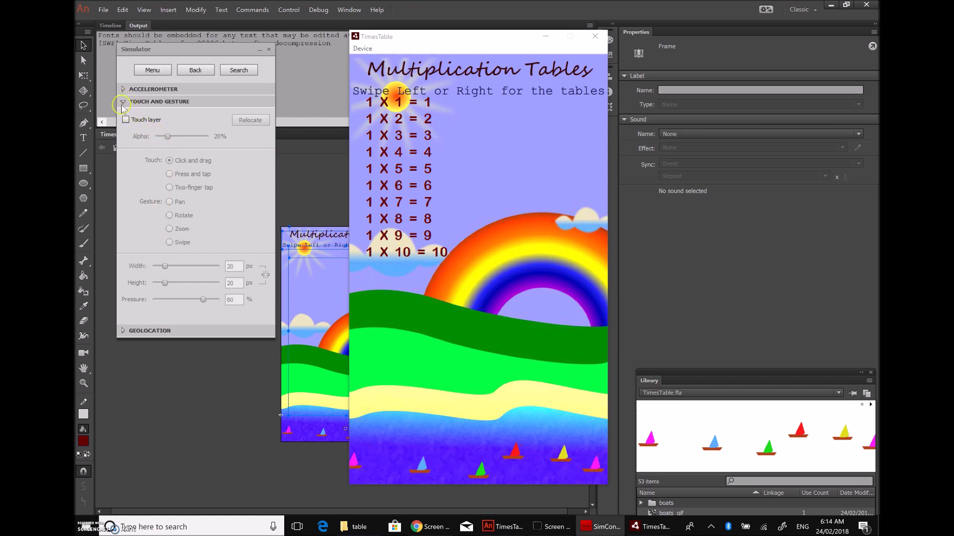
click(125, 120)
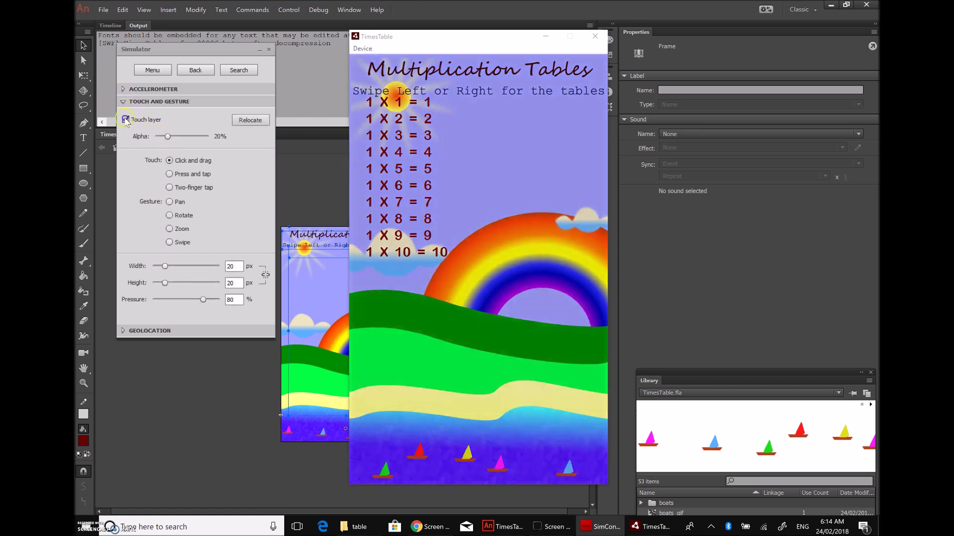
click(169, 242)
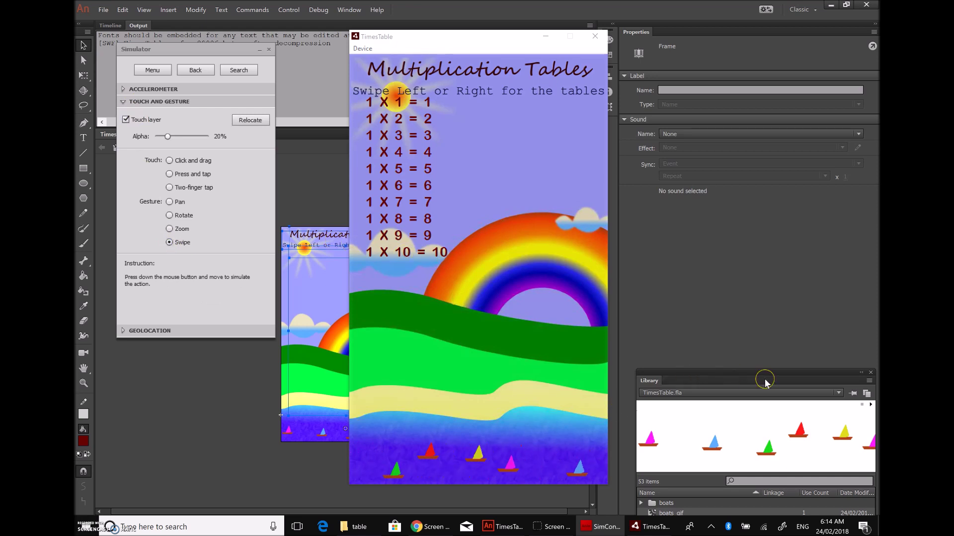
drag(419, 339, 433, 395)
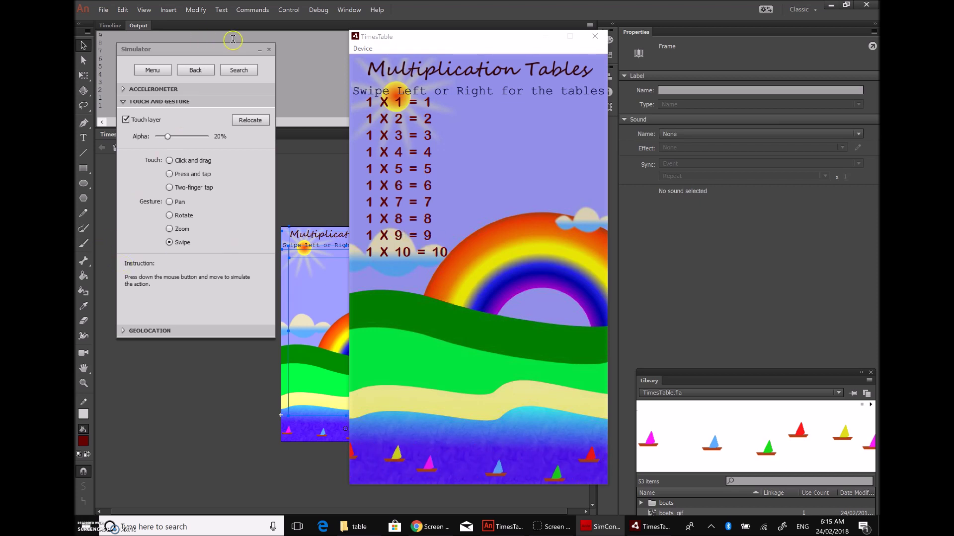
click(268, 50)
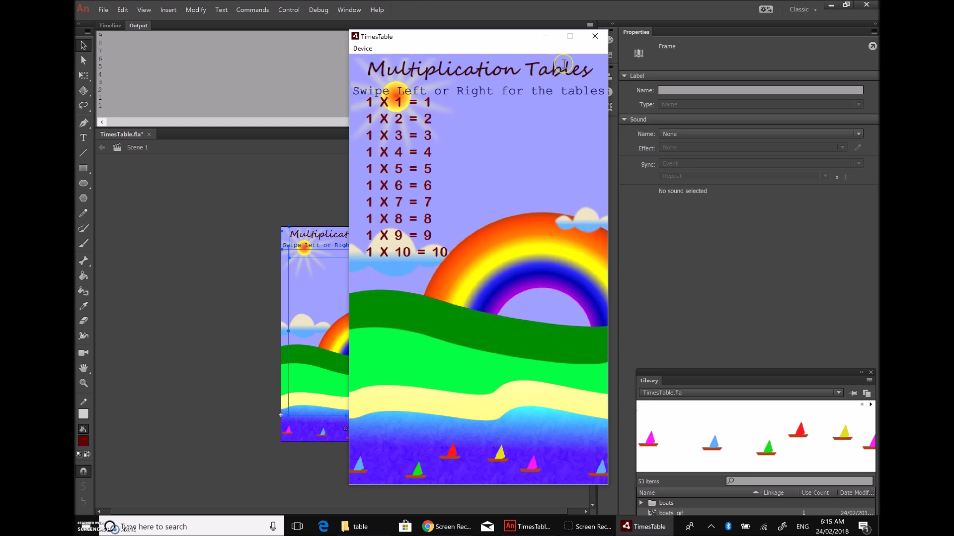
Step: Close the test window and set the tt1 text field's font size to 50 pt
click(594, 36)
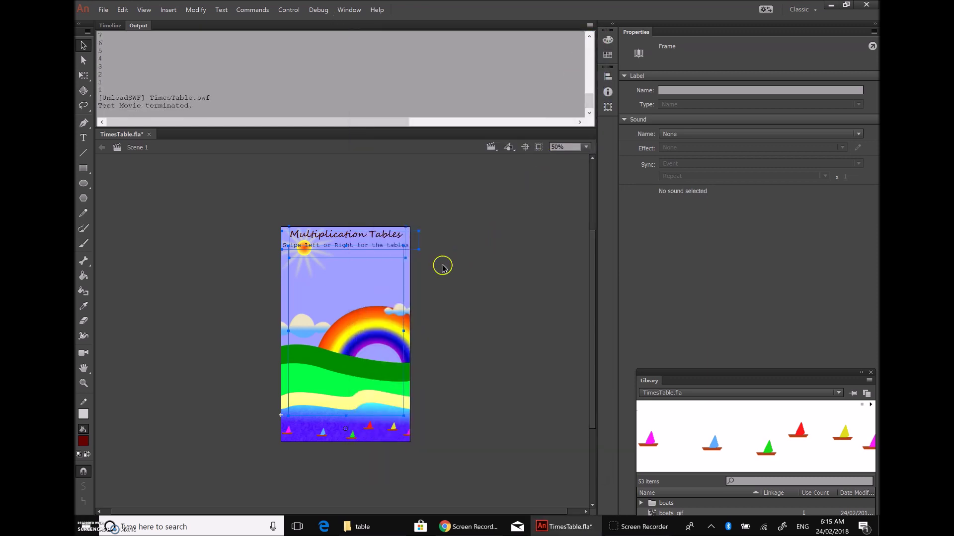
click(348, 293)
click(453, 291)
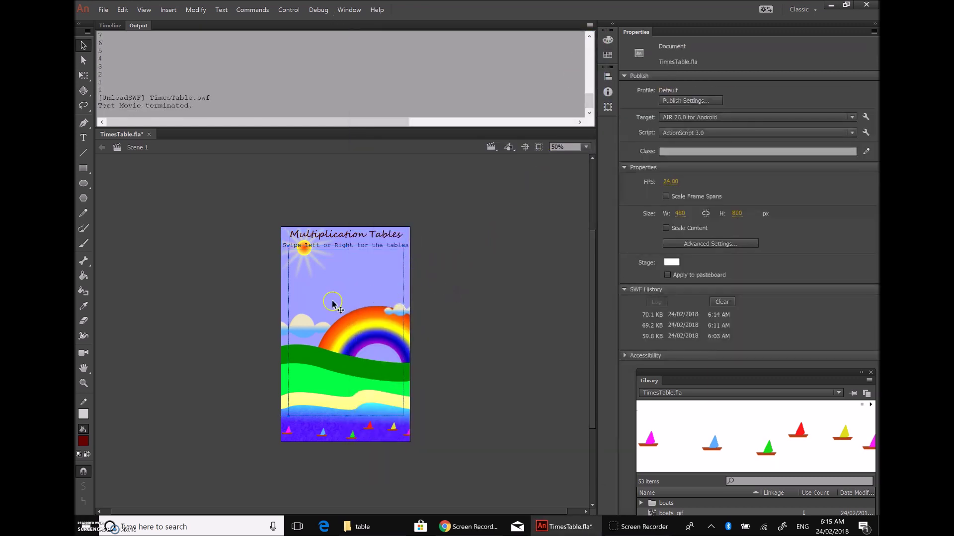
click(333, 302)
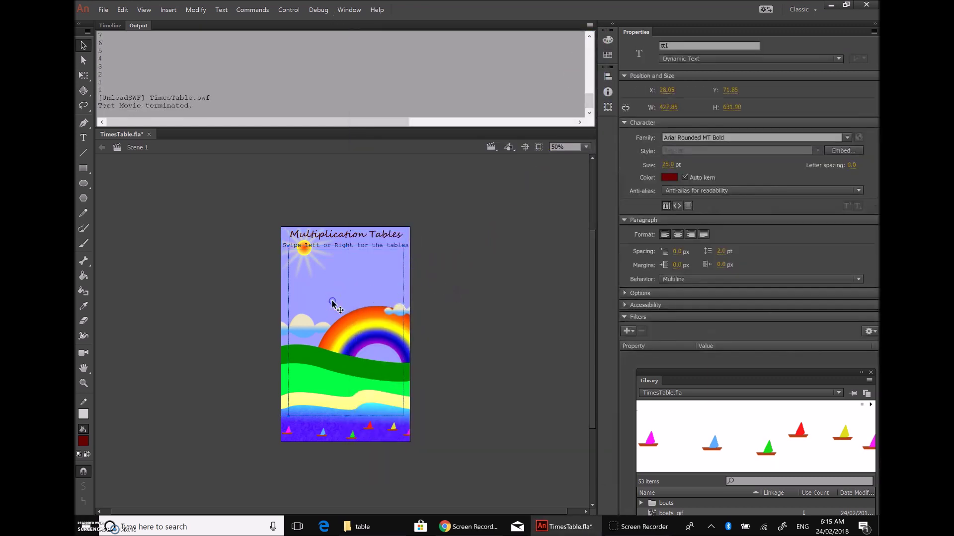
click(667, 167)
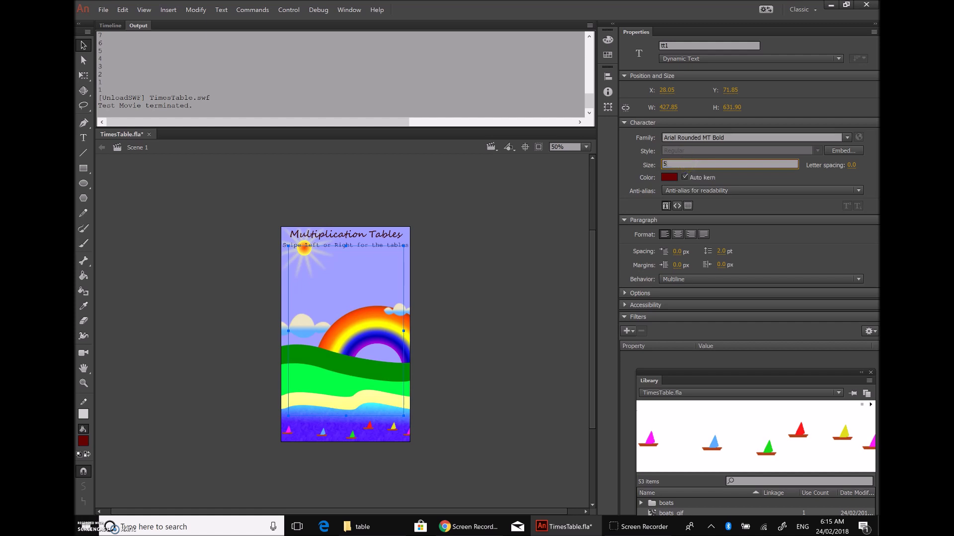
text(50)
key(Return)
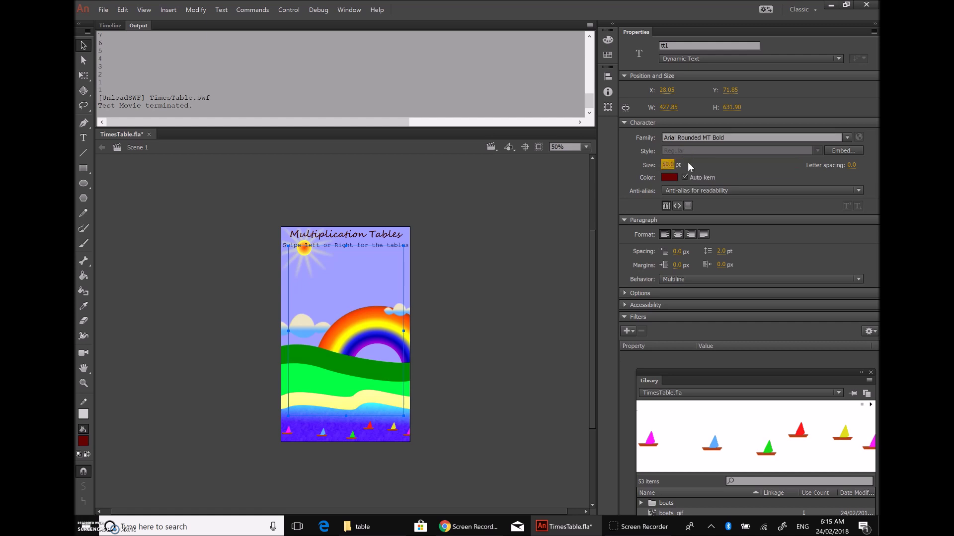
Step: Test the movie again in the AIR Debug Launcher (Mobile)
click(280, 10)
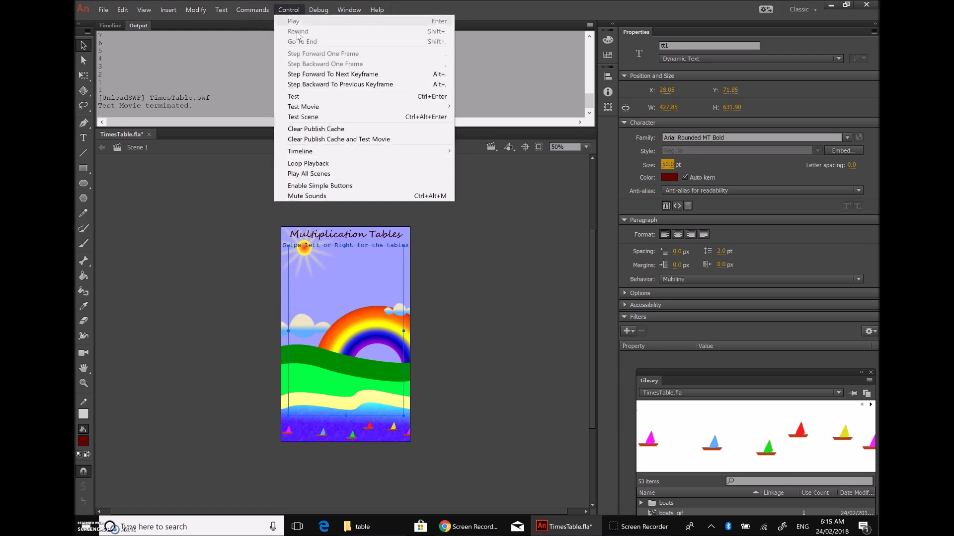
mouse_move(336, 106)
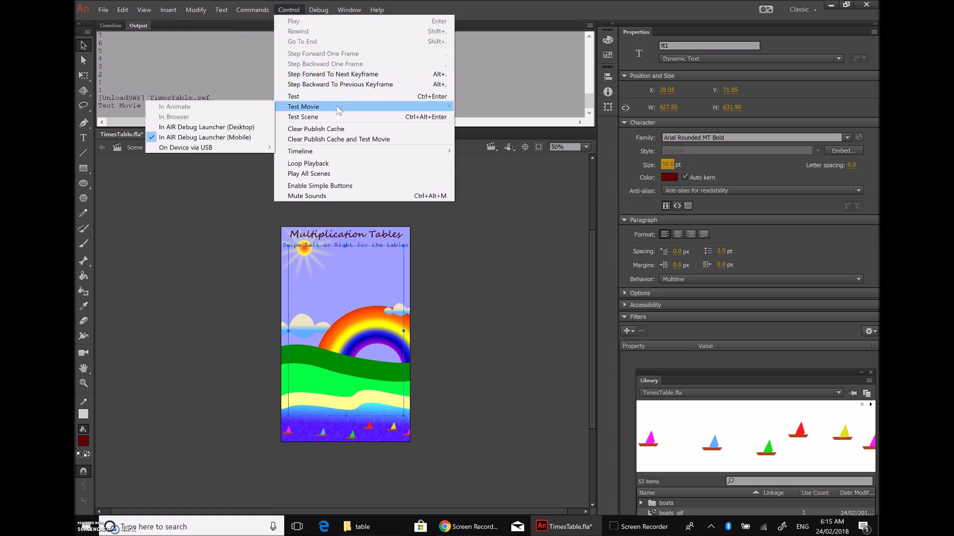
click(211, 138)
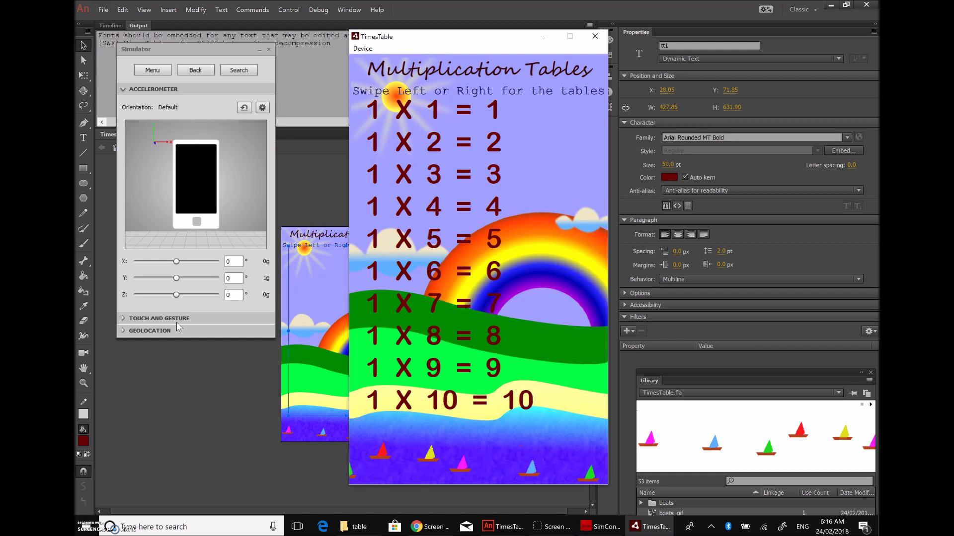
Step: Select lines such as 1 X 7 = 7 in the app, then enable the Touch layer with Swipe
drag(427, 335, 562, 365)
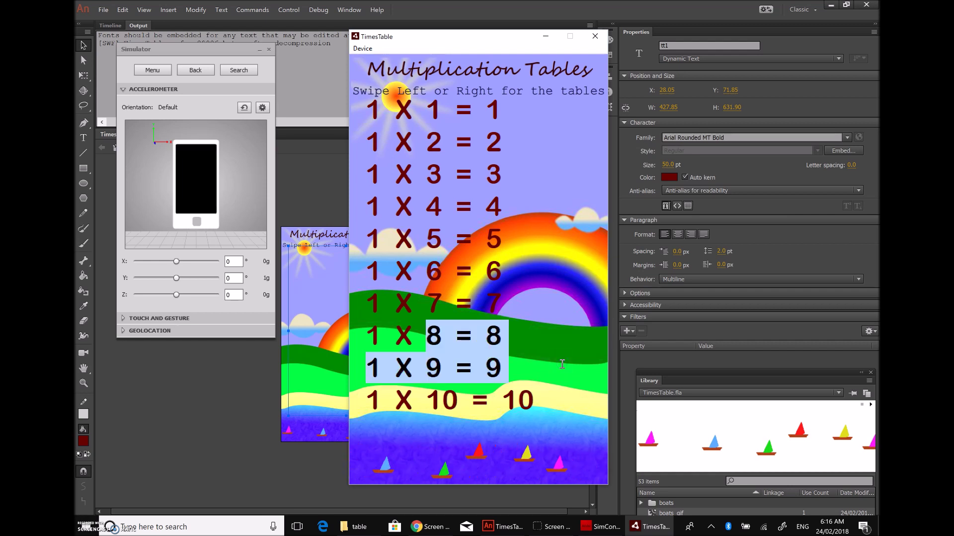
drag(504, 304, 367, 304)
click(287, 226)
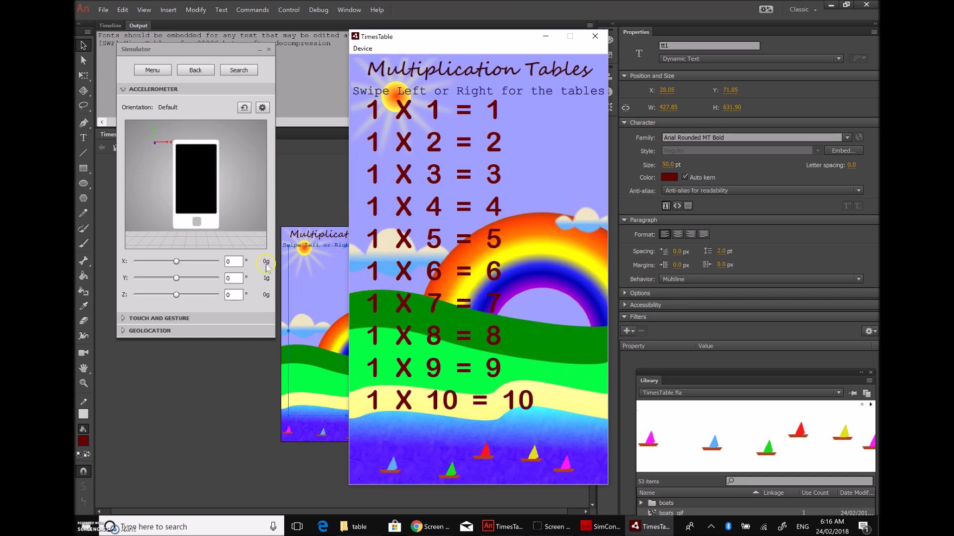
click(164, 318)
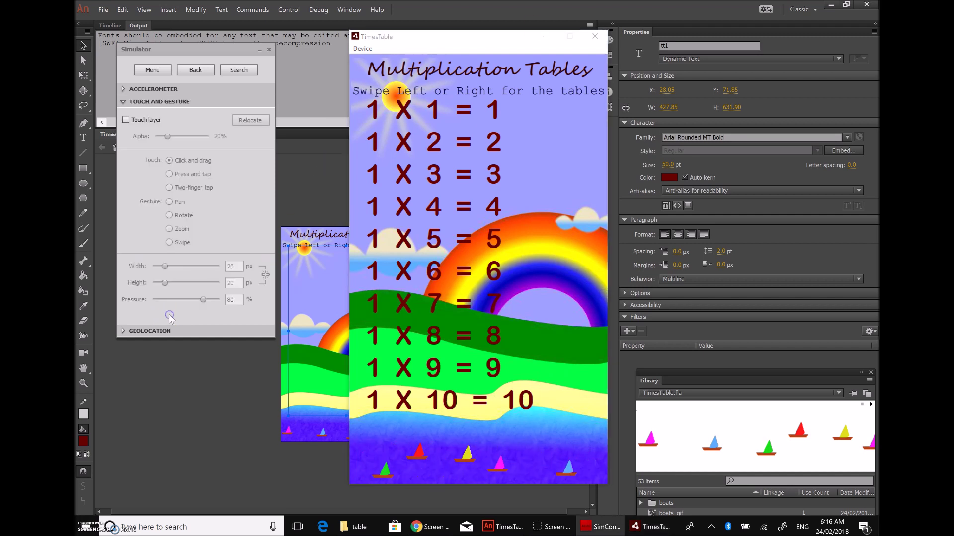
click(126, 120)
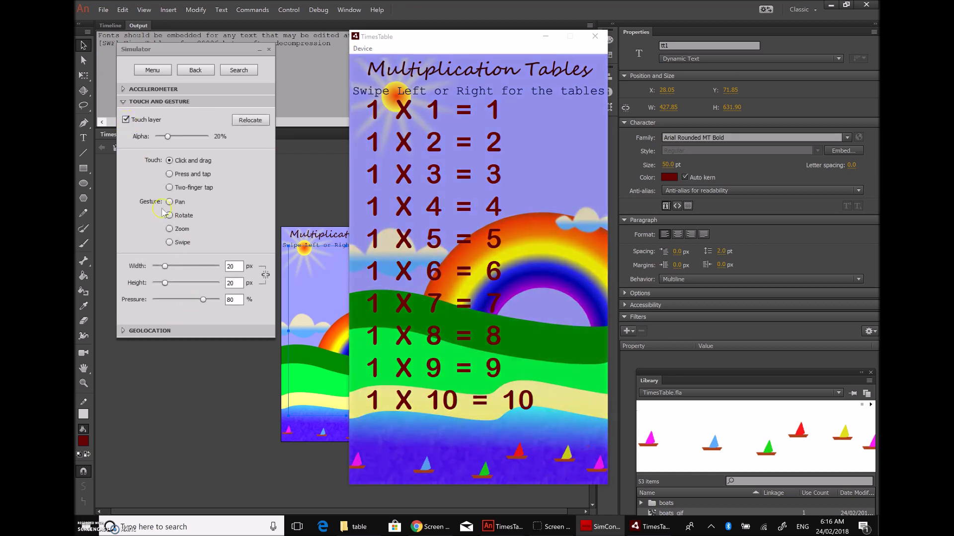
click(169, 243)
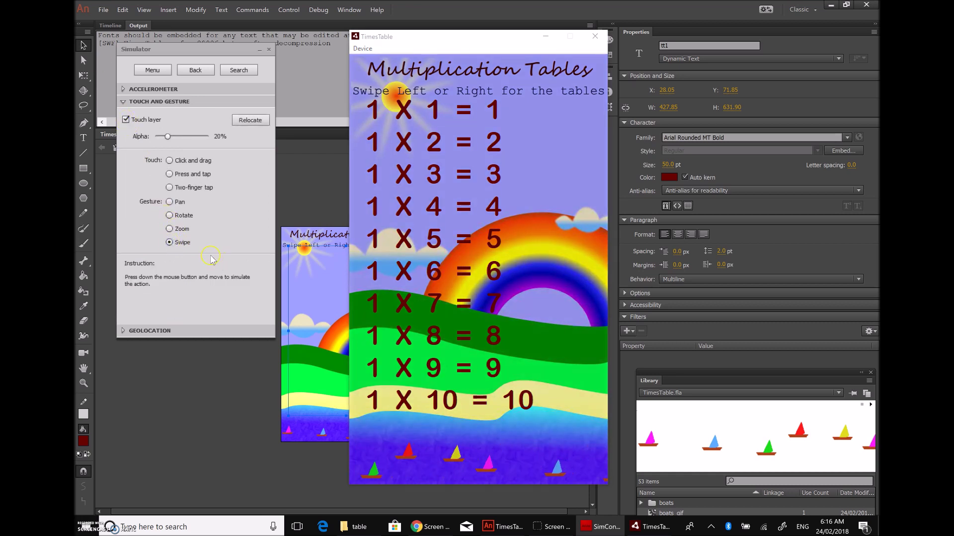
Step: Swipe forward to the 4 times table, back down to the 2 table, then close the test
drag(502, 295, 584, 298)
drag(543, 324, 591, 332)
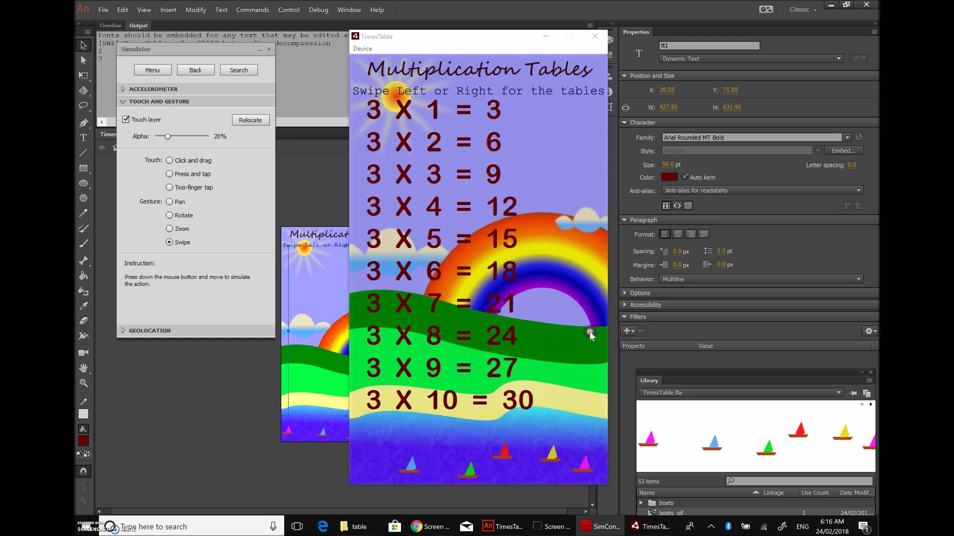
mouse_move(425, 347)
mouse_down()
mouse_move(541, 359)
mouse_move(570, 351)
mouse_move(528, 372)
mouse_move(456, 331)
mouse_move(548, 315)
mouse_up()
drag(412, 332, 526, 343)
drag(392, 356, 496, 358)
drag(531, 351, 448, 366)
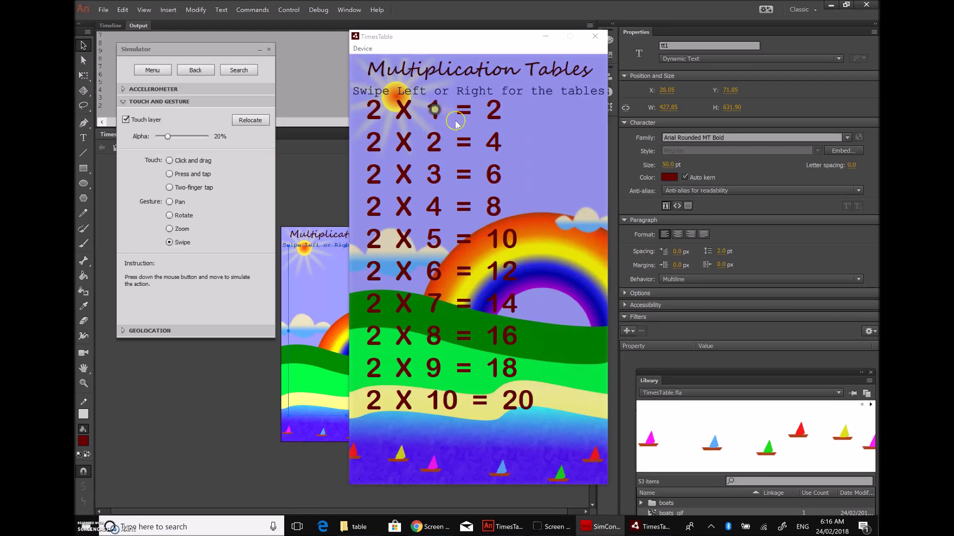
click(592, 38)
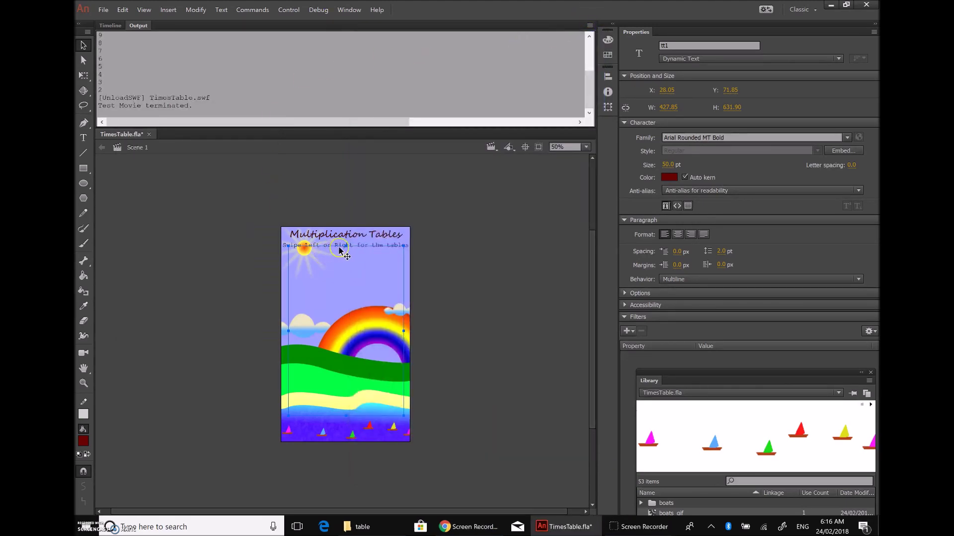
Step: Shrink the tt1 text box by dragging its top, left and right edges inward
drag(347, 251, 346, 255)
drag(288, 335, 301, 338)
drag(403, 343, 398, 342)
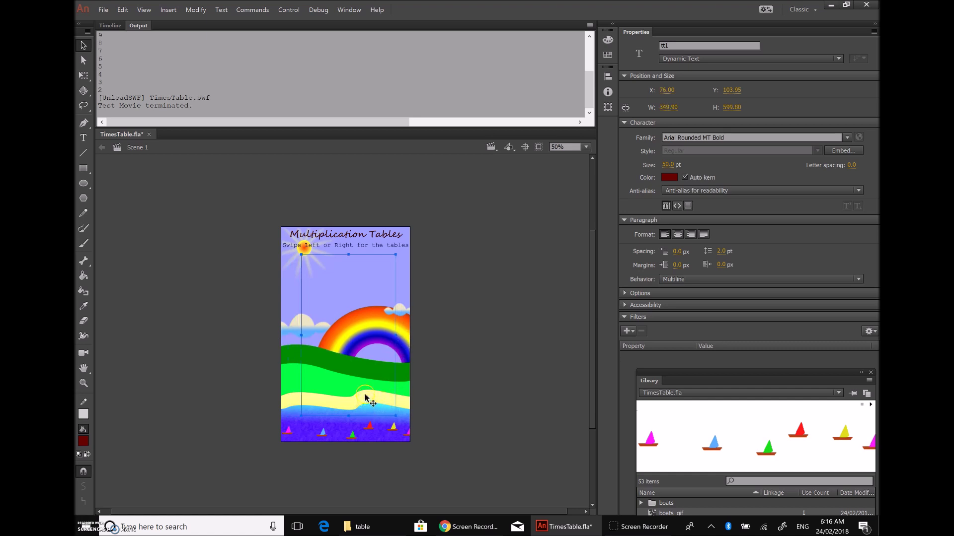
click(305, 323)
click(303, 336)
Step: Test the movie in the AIR Debug Launcher (Mobile), then close the test window
click(287, 9)
mouse_move(334, 109)
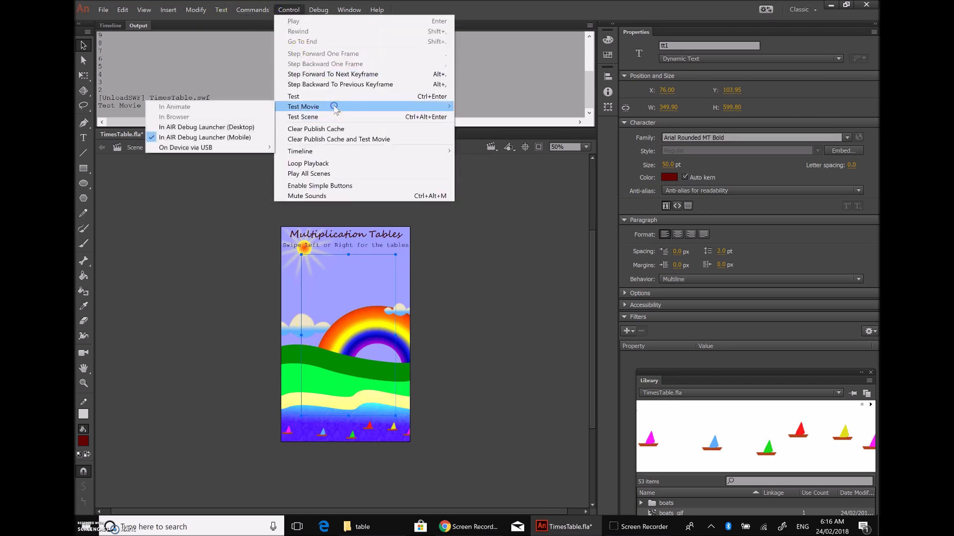
click(199, 141)
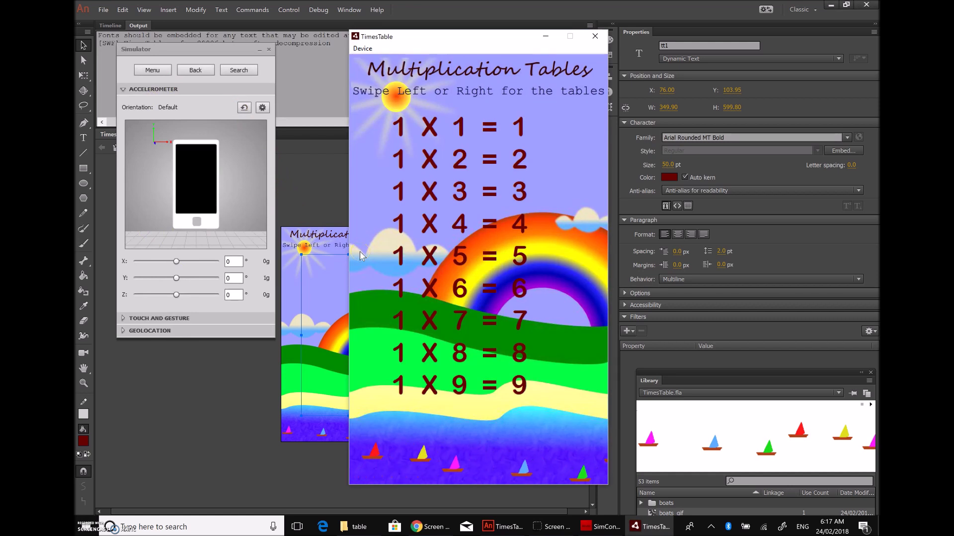
click(498, 91)
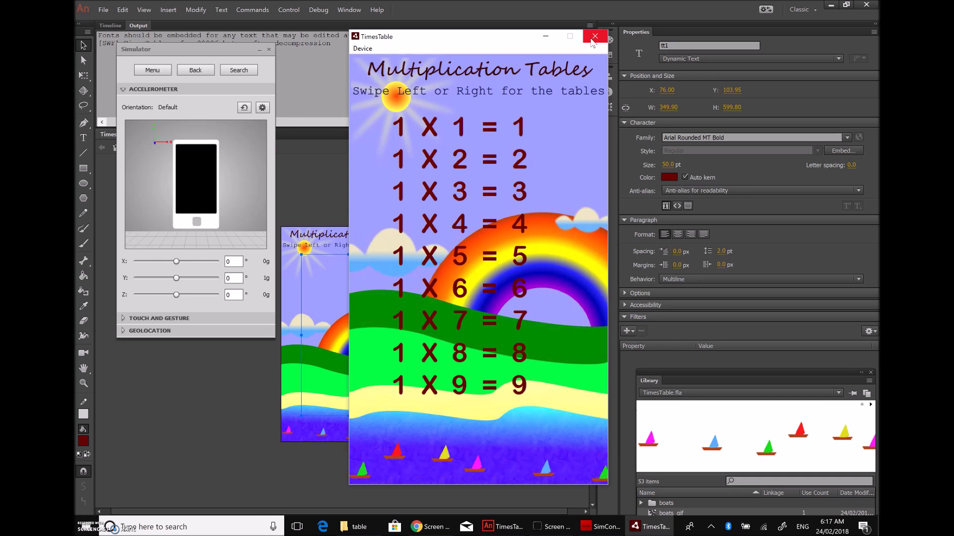
click(592, 40)
Step: Adjust the text box to 337.90 px wide at X 104 and test again on mobile
drag(301, 335, 309, 335)
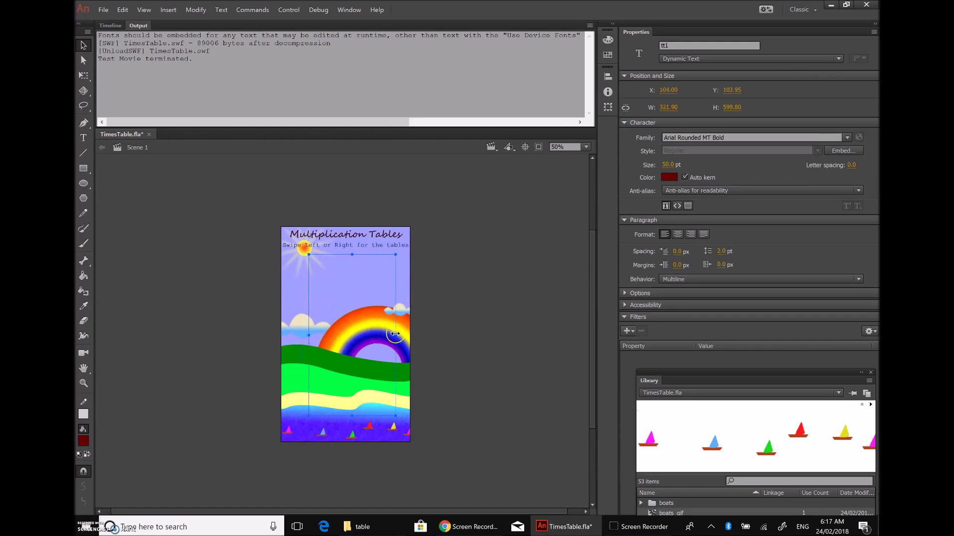
drag(396, 335, 402, 337)
click(279, 12)
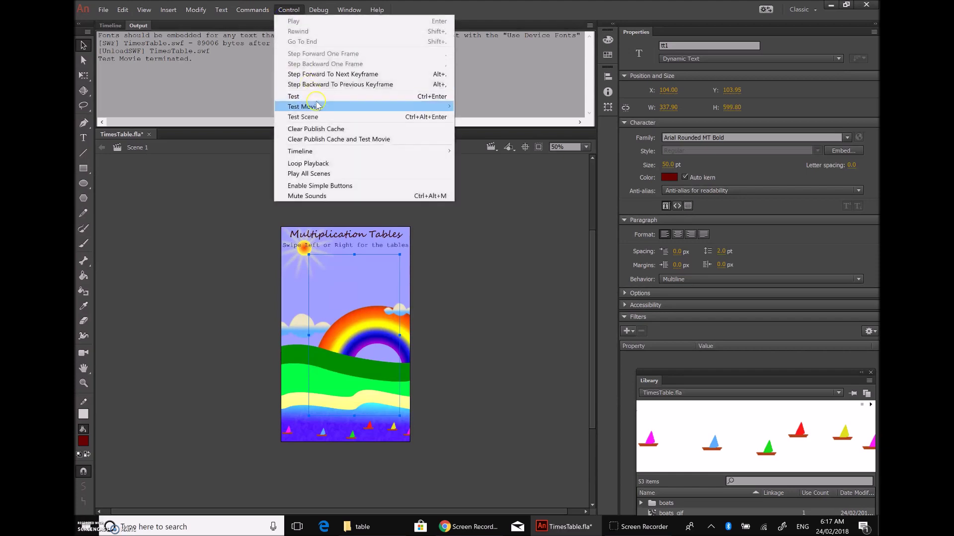
mouse_move(325, 108)
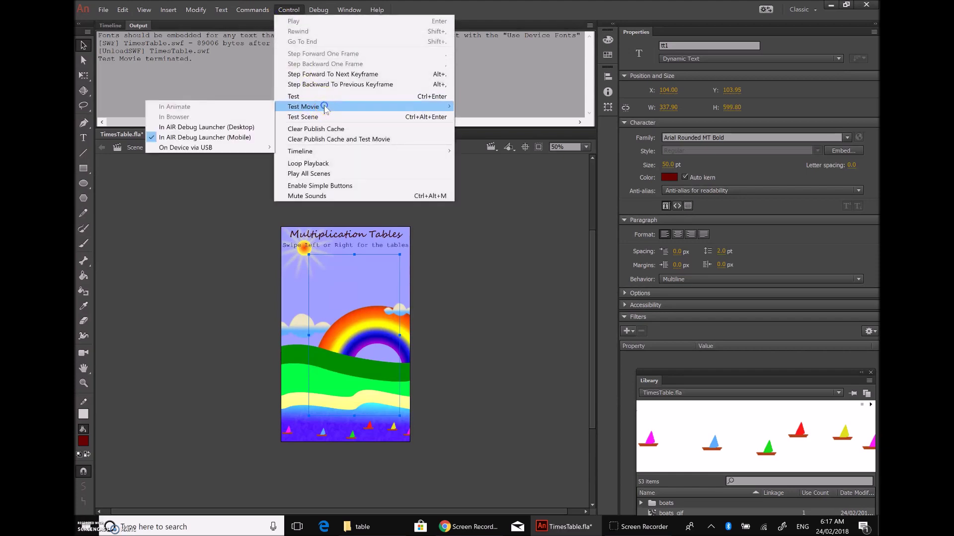
click(216, 139)
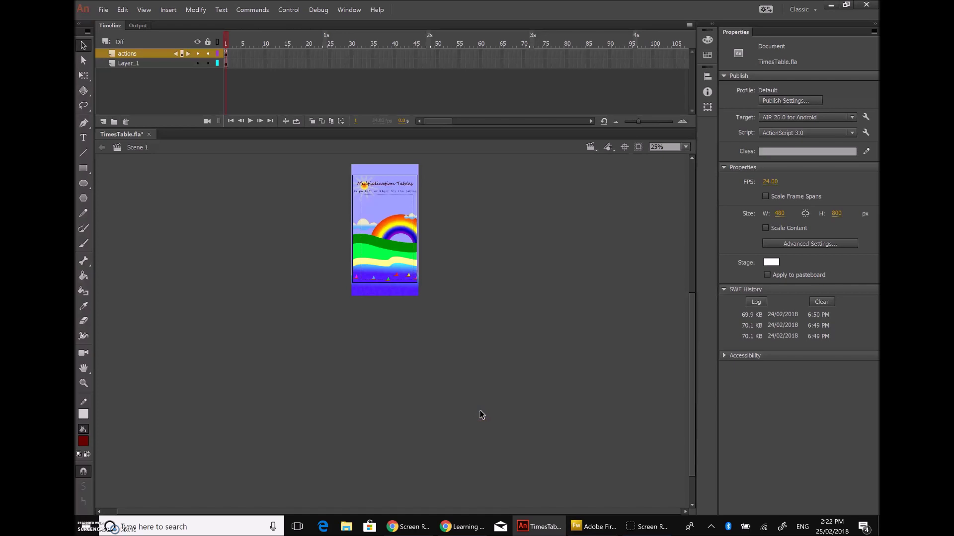
Step: Confirm the text field's instance name is tt1, then open the actions-layer frame script with F9
click(141, 63)
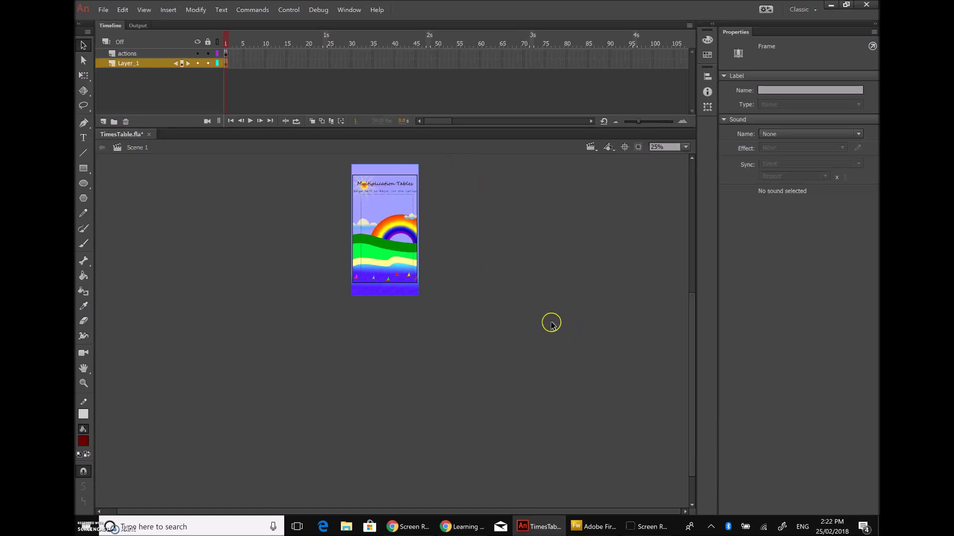
click(363, 217)
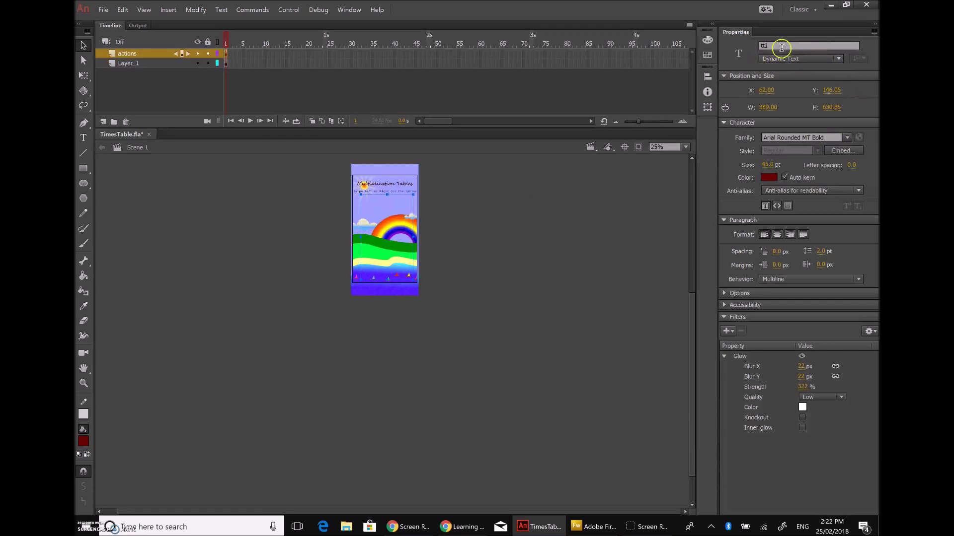
click(776, 46)
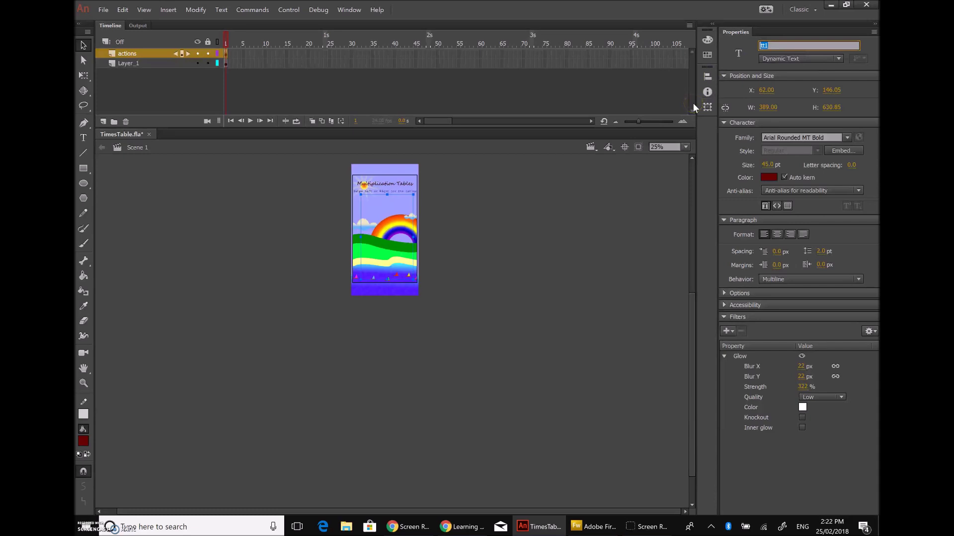
click(590, 227)
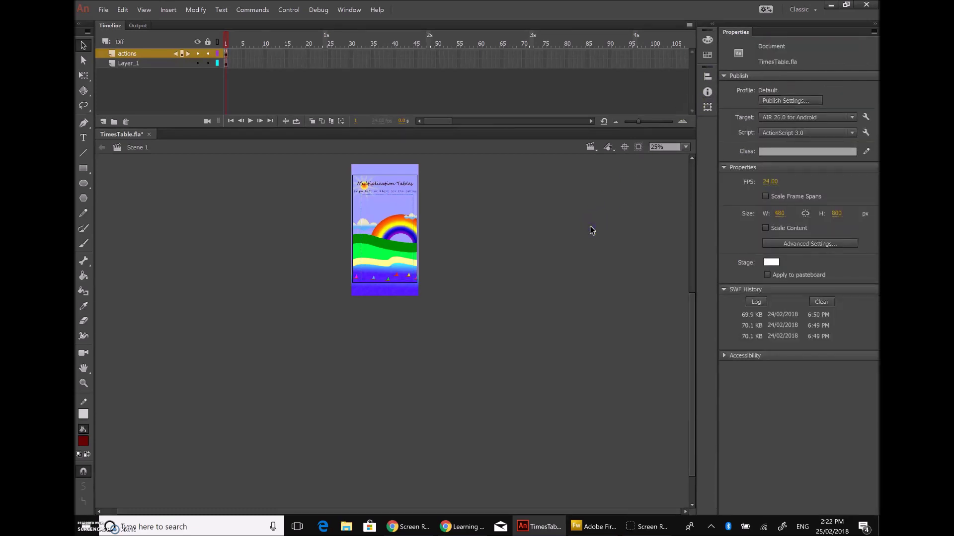
click(134, 53)
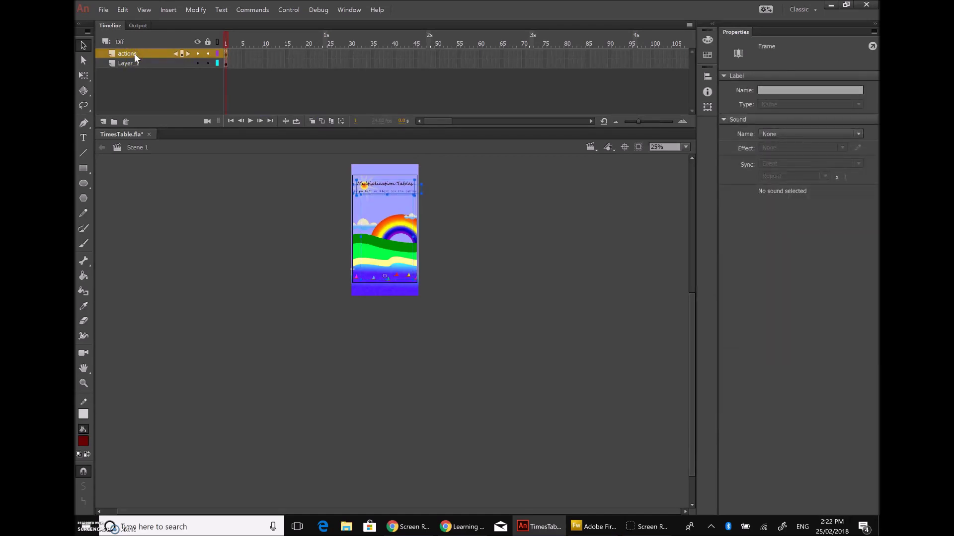
key(F9)
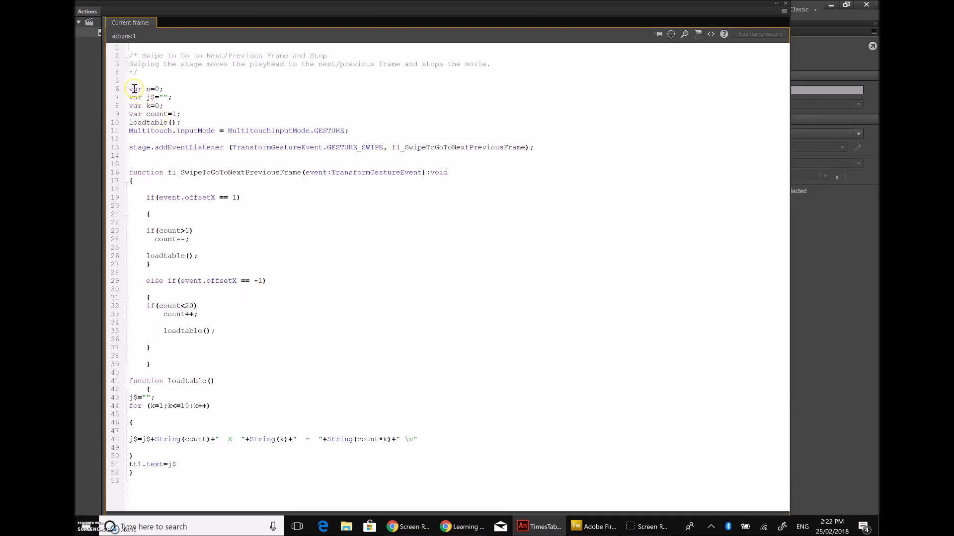
Step: Highlight the script from line 6 to line 52, then open the Code Snippets panel
drag(133, 88, 311, 482)
click(341, 347)
click(166, 108)
drag(132, 89, 424, 473)
click(513, 397)
click(711, 34)
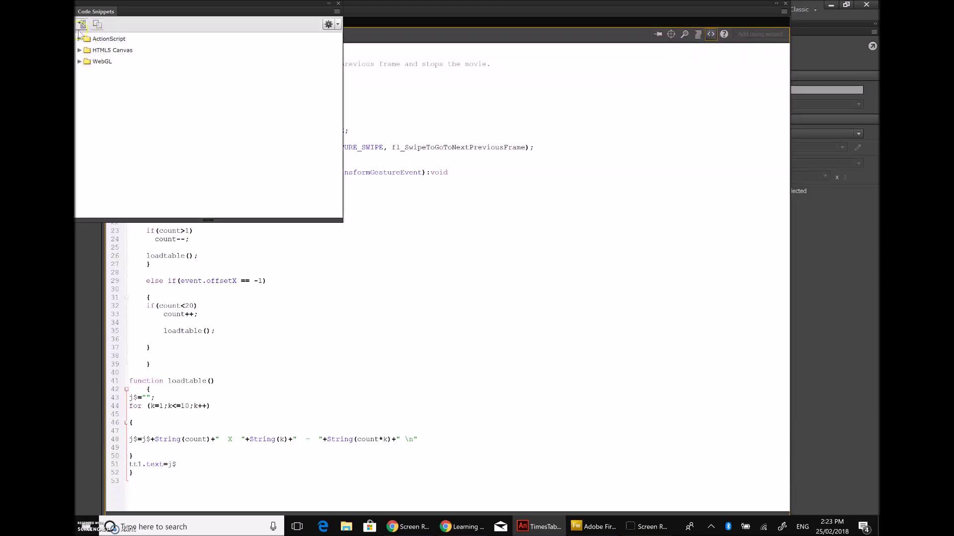
Step: Expand the ActionScript Mobile Gesture Events and Mobile Touch Events snippet categories
click(79, 39)
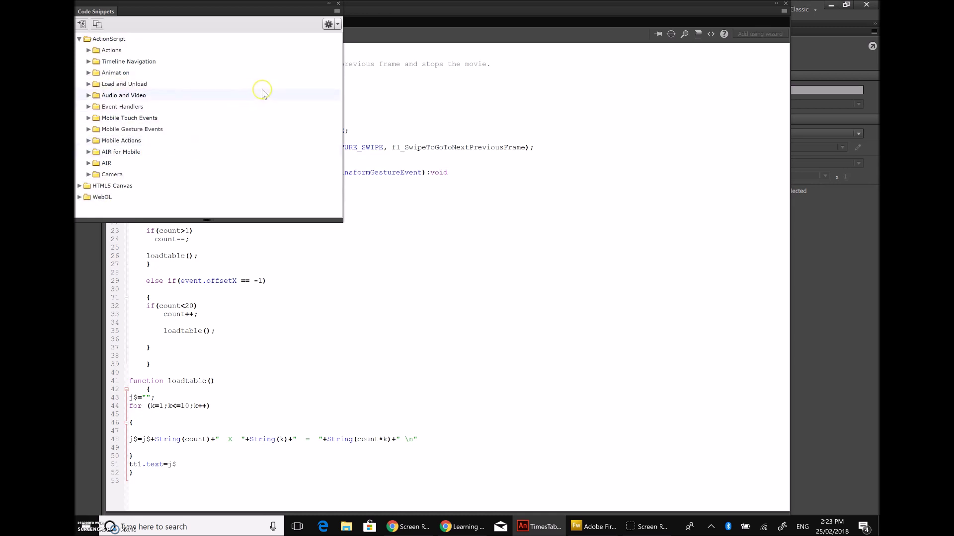
click(87, 130)
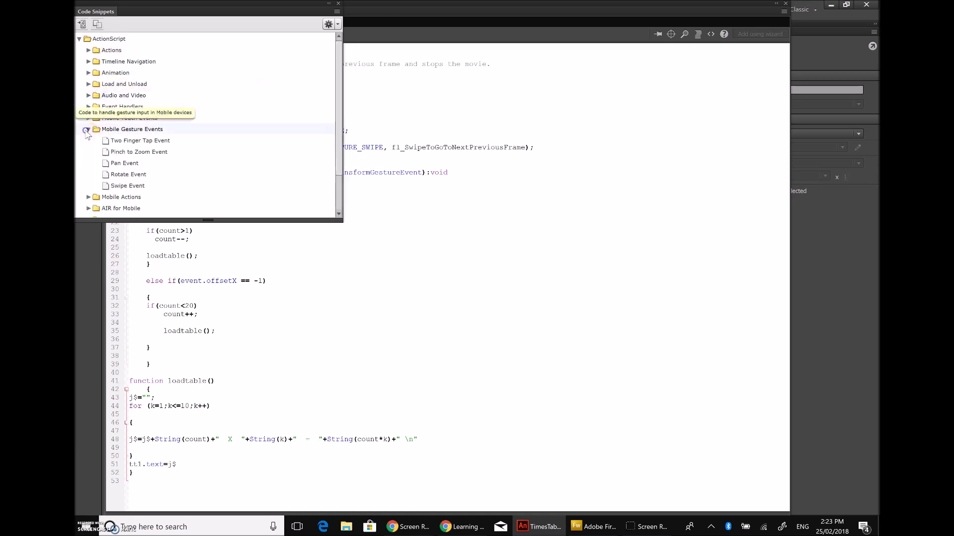
scroll(217, 180, down, 2)
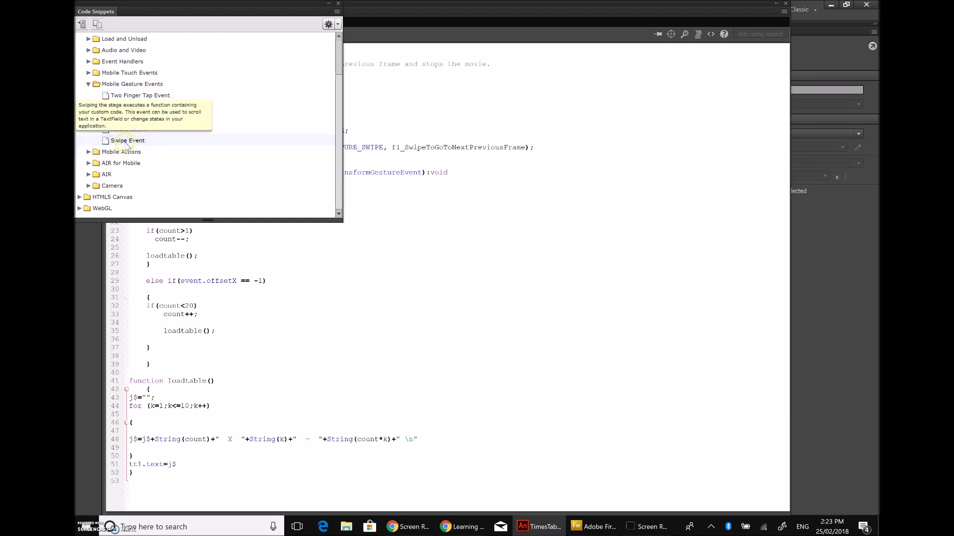
click(89, 73)
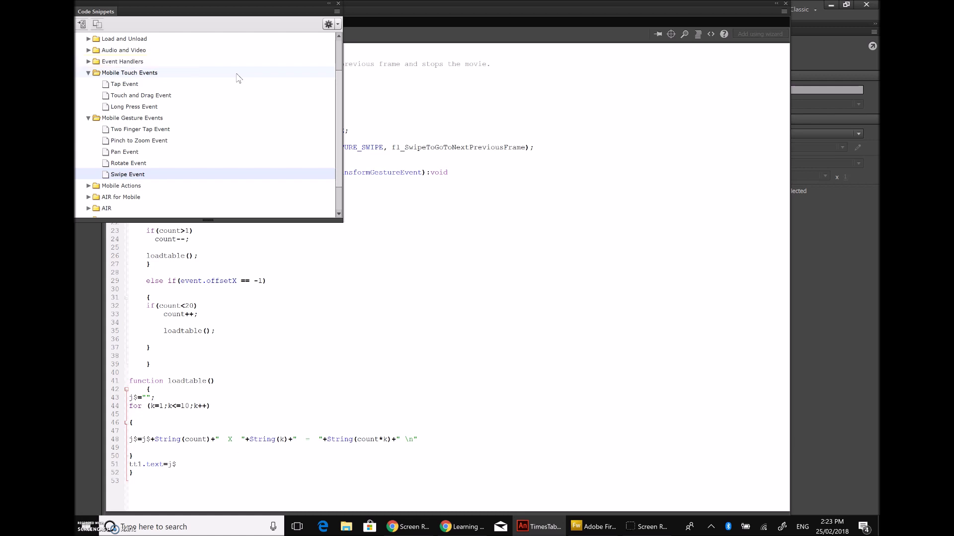
Step: Try the Swipe Event snippet, cancel it, and close the Code Snippets library
double_click(151, 179)
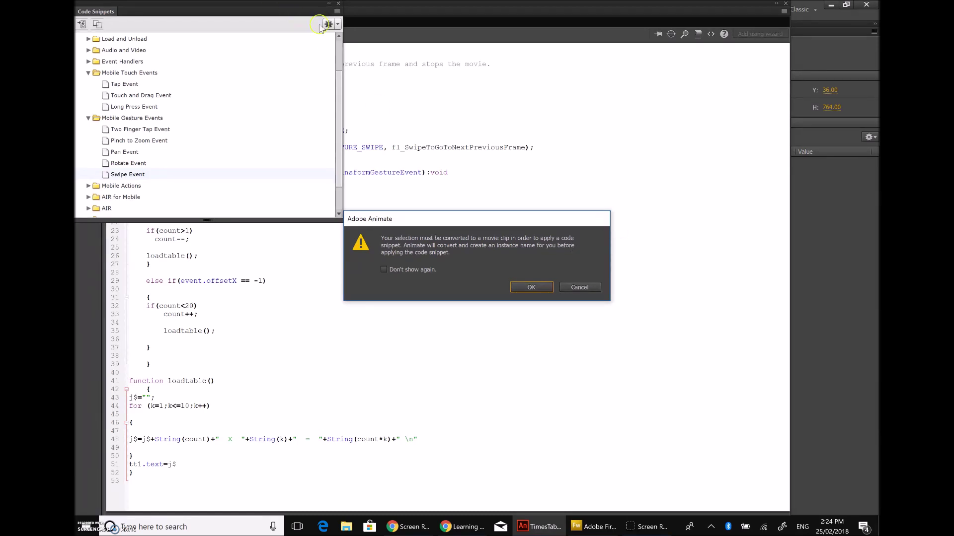
click(579, 287)
click(338, 4)
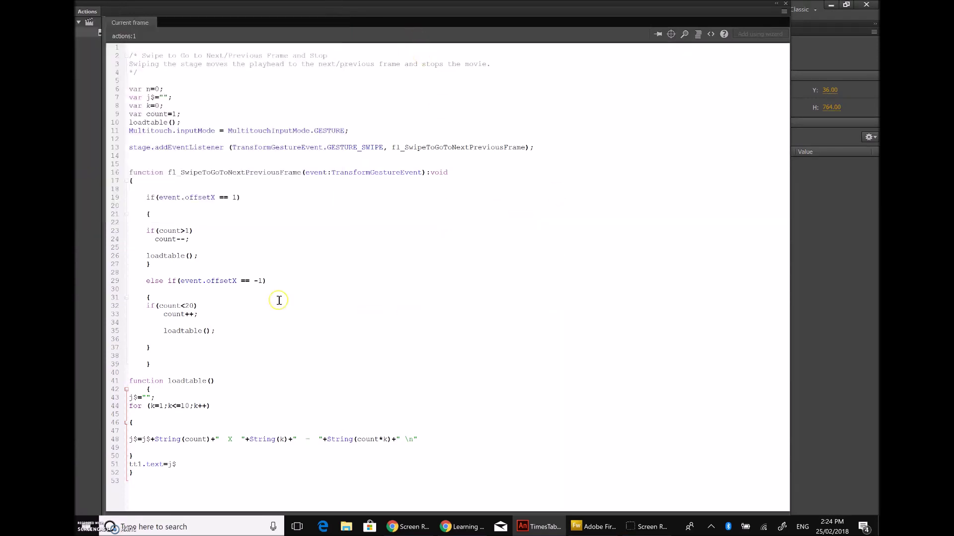
click(634, 270)
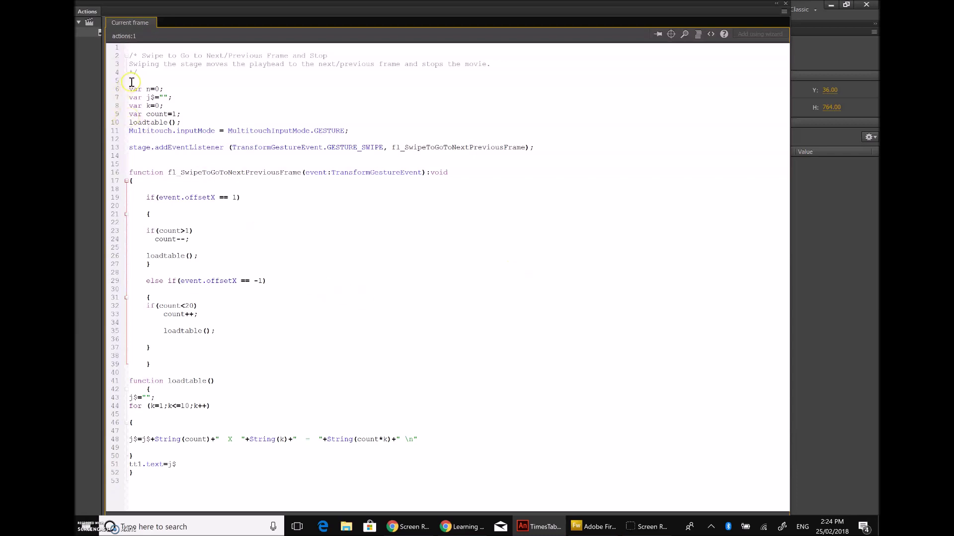
Step: Select script lines 6–52 and switch to the Learning ActionScript 3 page in Chrome
drag(129, 89, 352, 473)
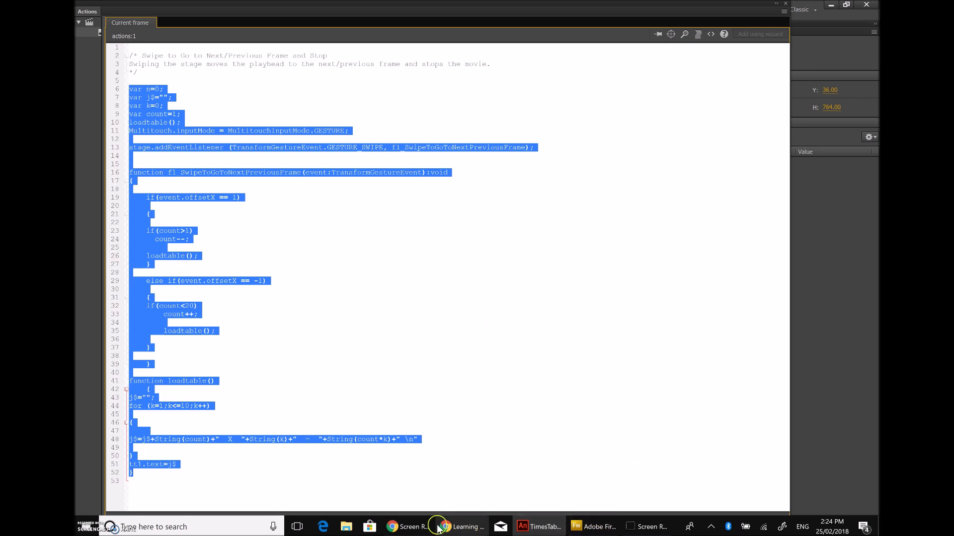
mouse_move(463, 532)
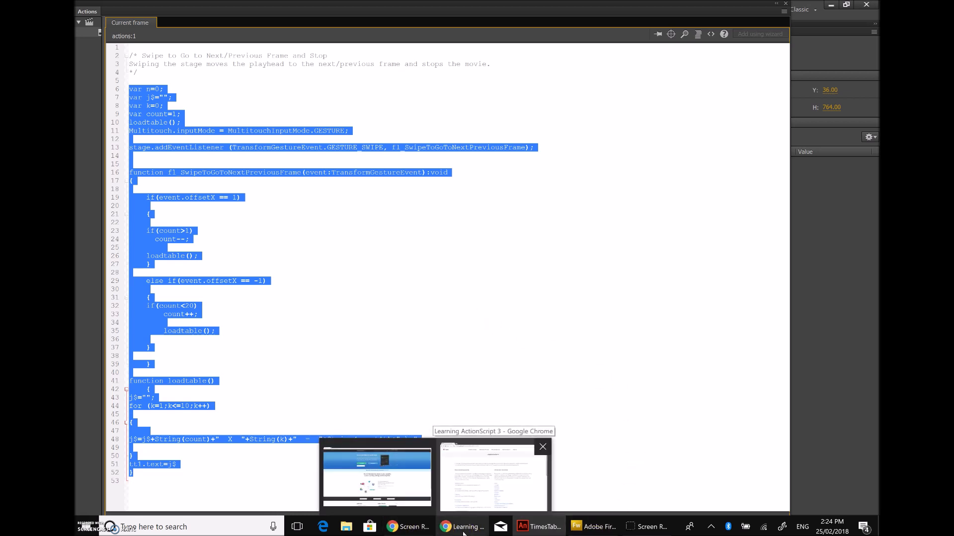
click(462, 532)
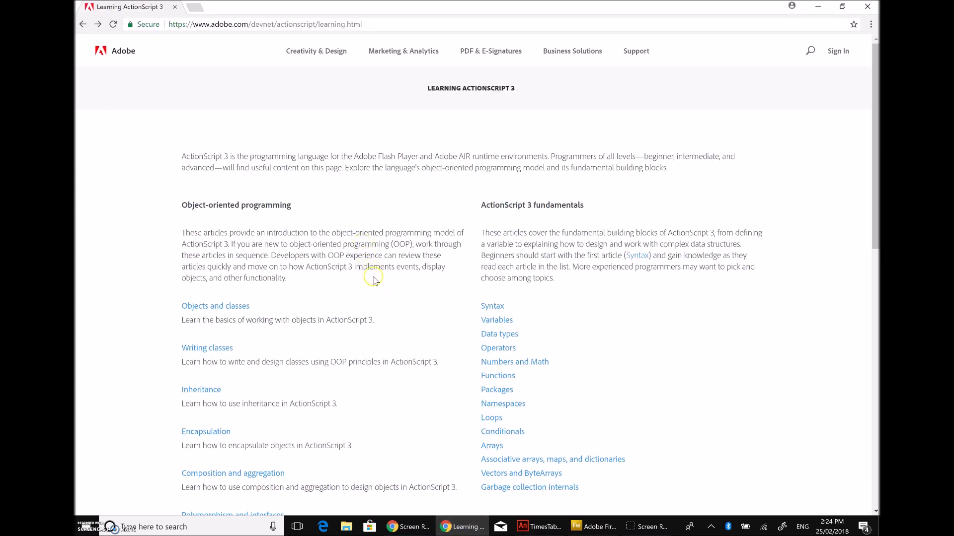
Step: Open the ActionScript 3 Variables article from the Learning ActionScript 3 page
scroll(389, 238, down, 4)
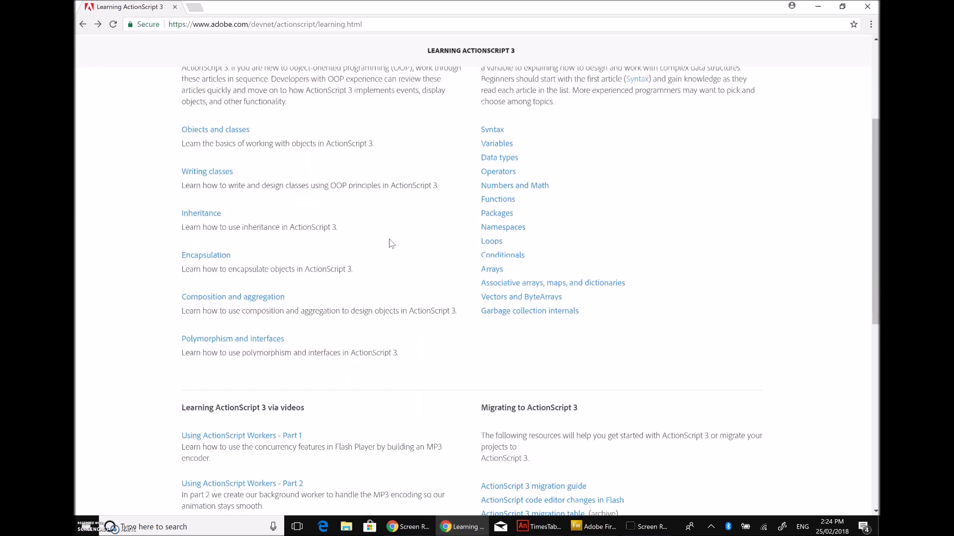
scroll(390, 241, up, 2)
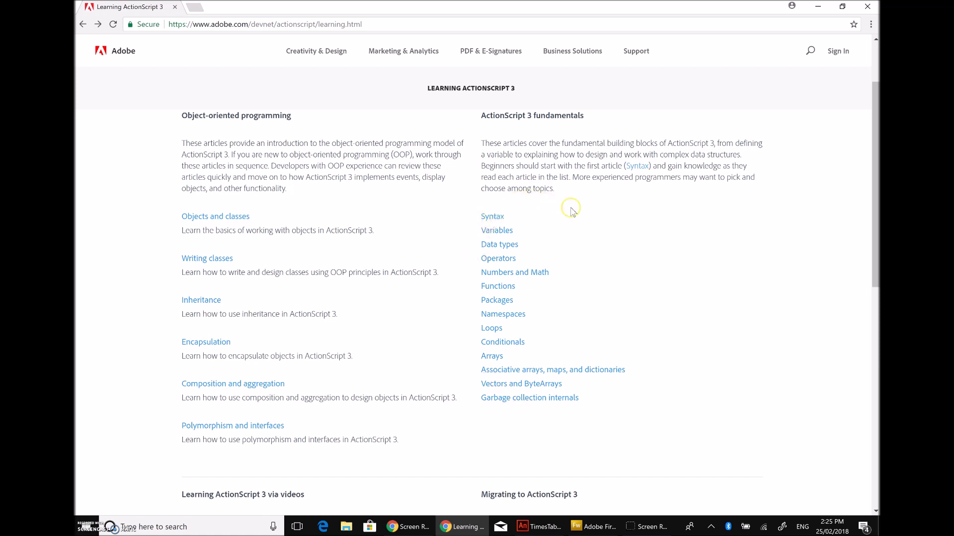
click(501, 234)
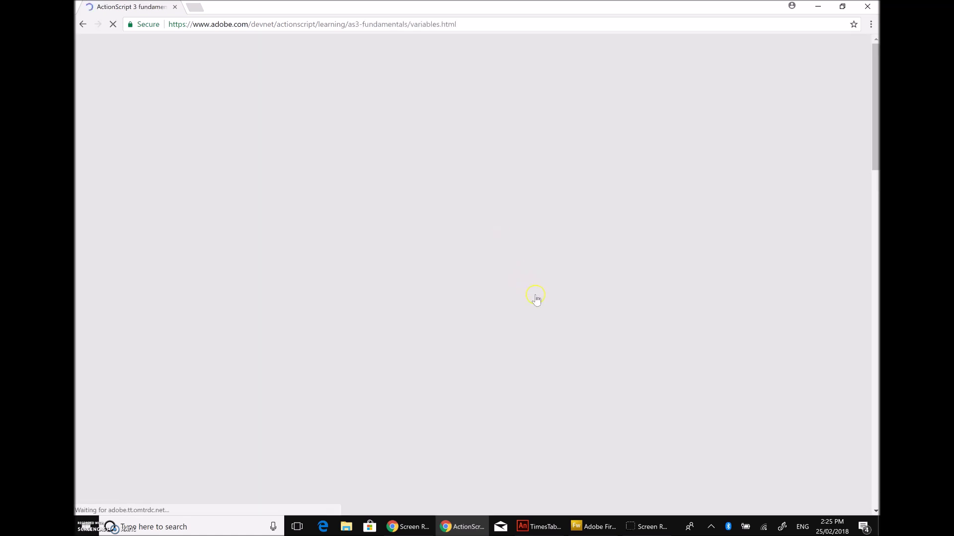
Step: Scroll to Variable declaration, highlight 'var', and bring the Animate swipe script back
scroll(543, 299, down, 5)
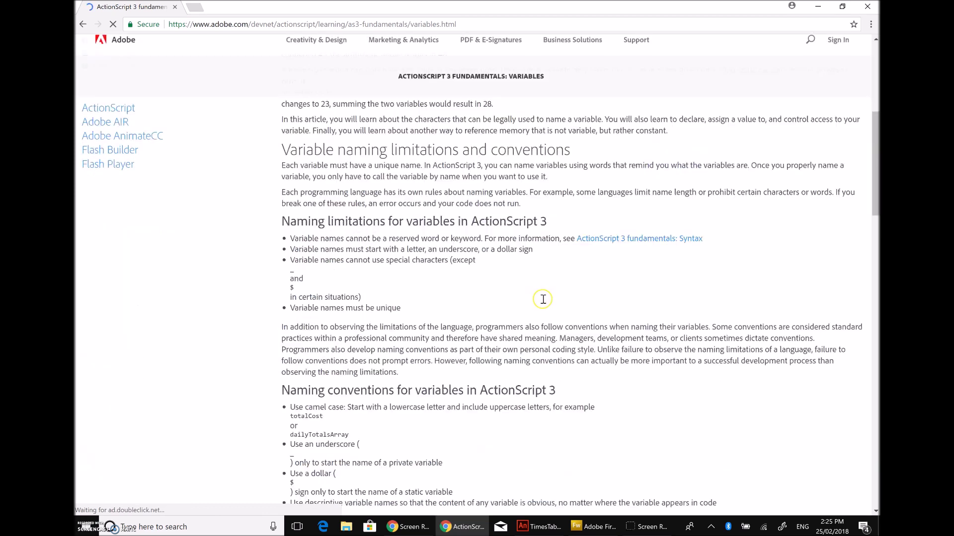
scroll(543, 299, down, 15)
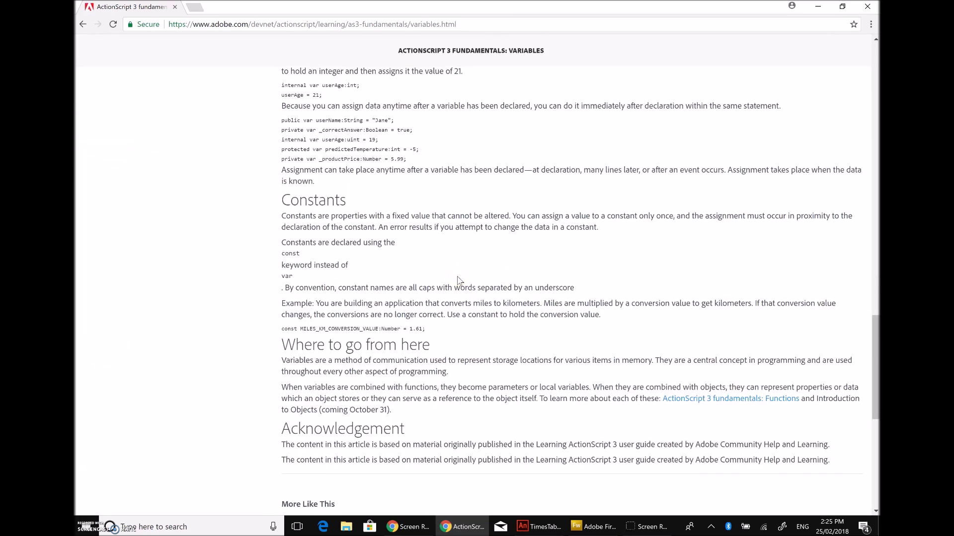
scroll(457, 278, down, 3)
scroll(458, 276, up, 3)
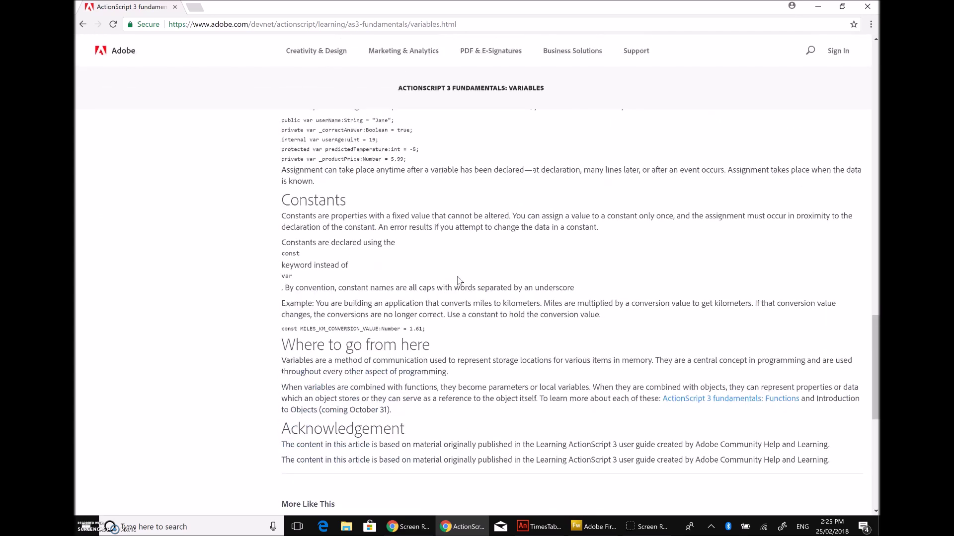
scroll(458, 277, up, 4)
scroll(458, 277, up, 2)
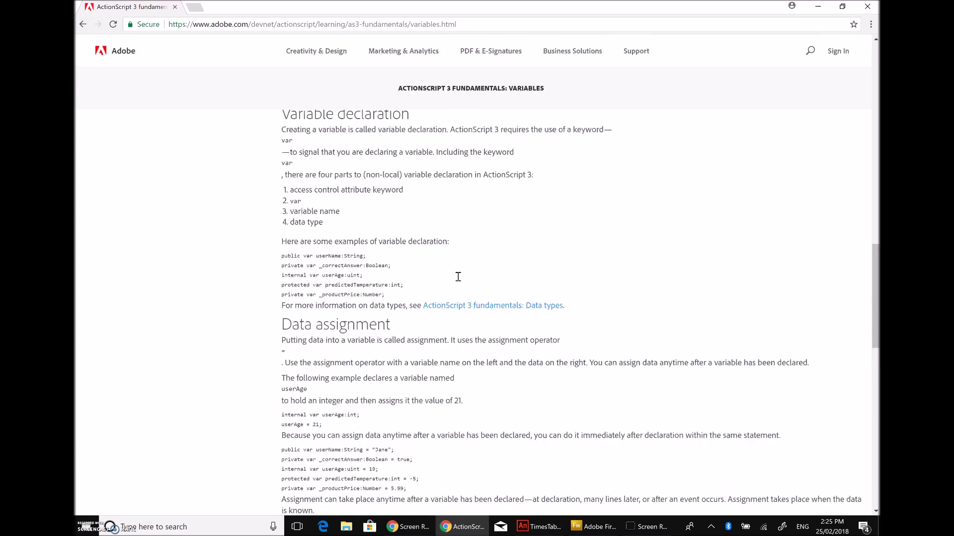
click(284, 231)
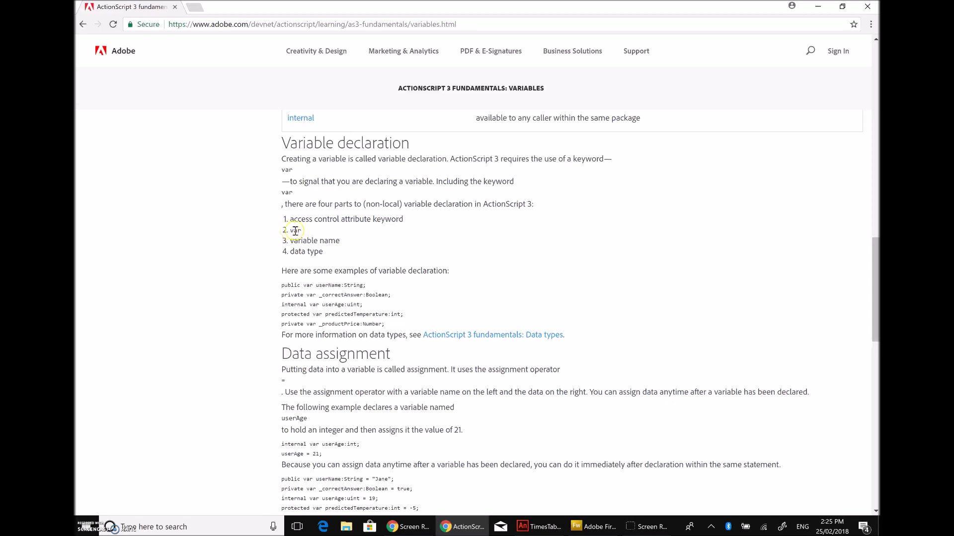
drag(286, 232, 269, 233)
click(542, 530)
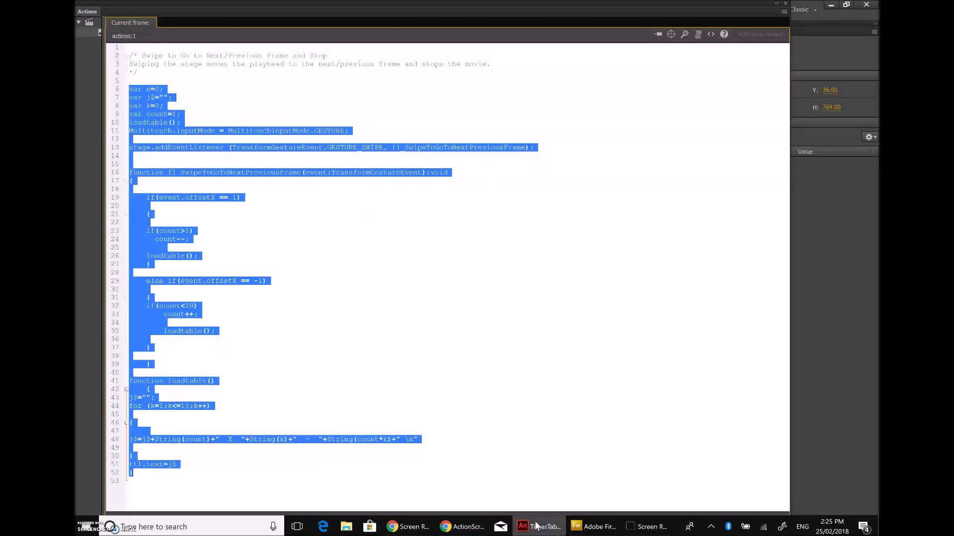
Step: Highlight the j$ declaration on line 7, then switch back to the Variables article
click(288, 213)
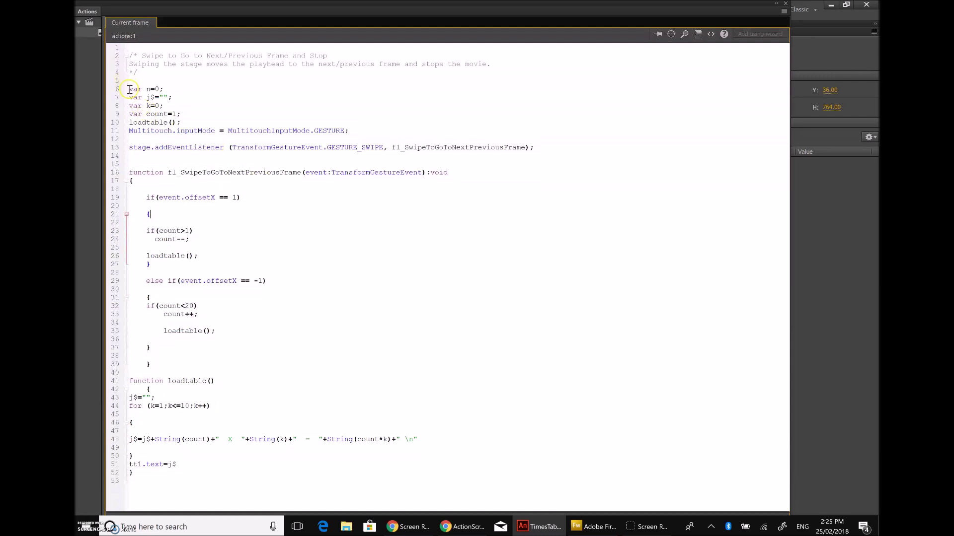
drag(166, 98, 131, 88)
click(188, 93)
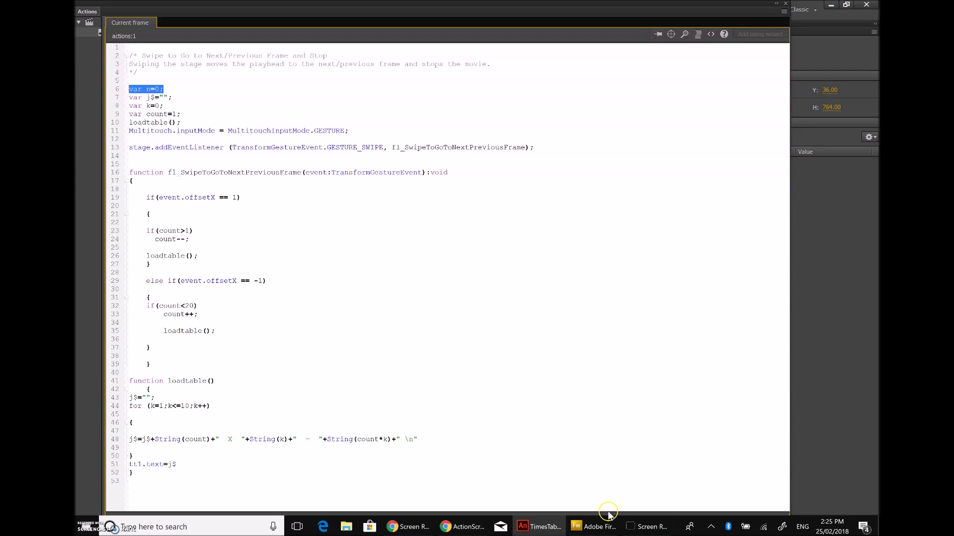
click(467, 531)
Step: Go back from the Variables article to the Learning ActionScript 3 topic list
scroll(484, 273, down, 12)
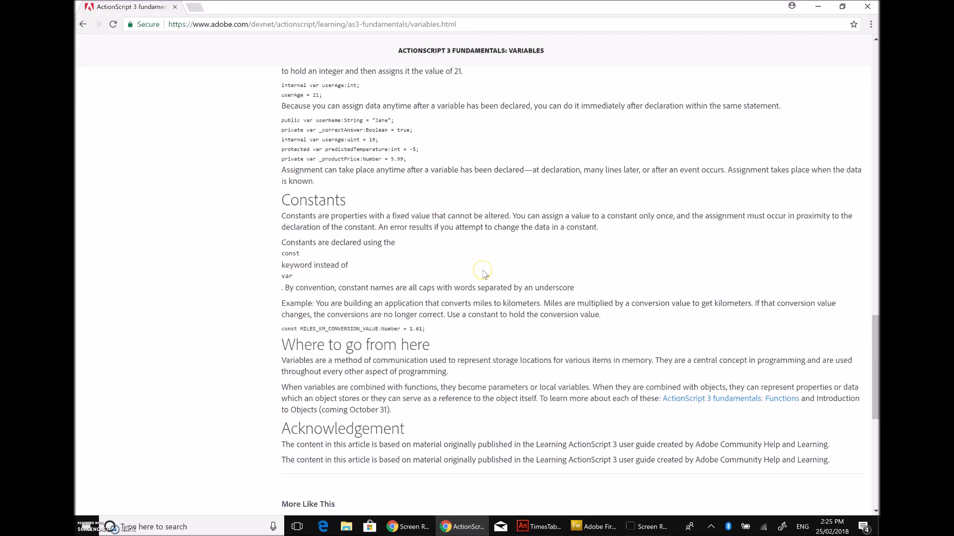
scroll(484, 274, up, 13)
scroll(484, 274, up, 15)
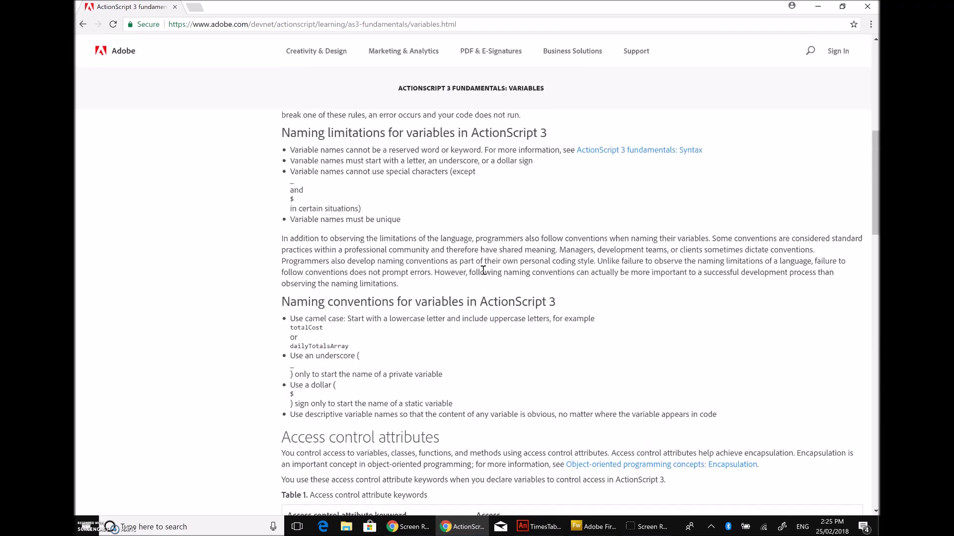
click(84, 24)
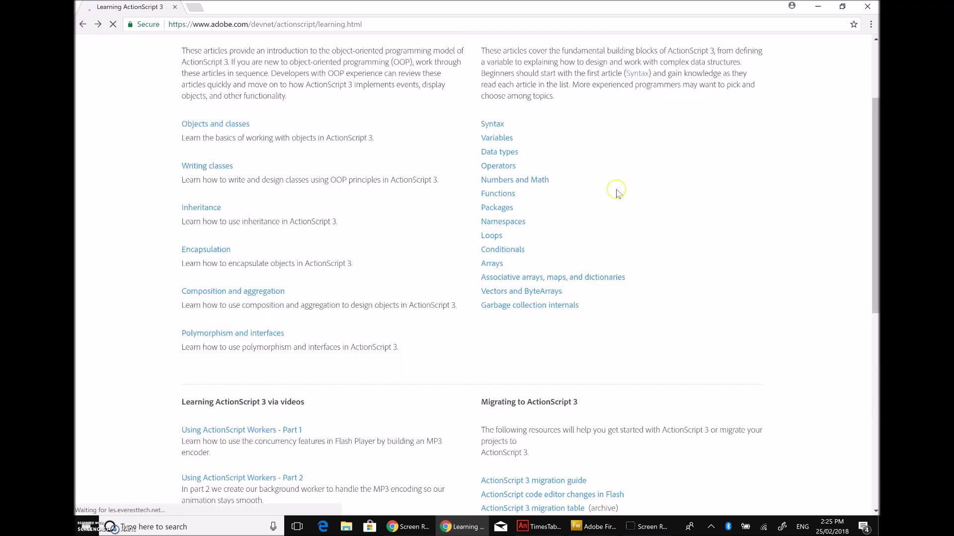
Step: In the Functions article's Defining functions sample, highlight myTraceFunction and its call, then return to Animate
scroll(678, 146, up, 2)
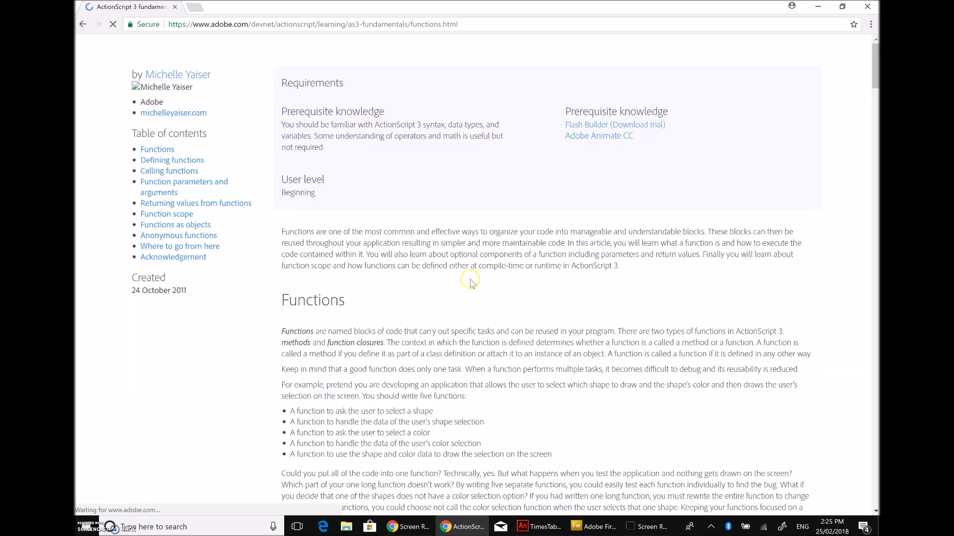
scroll(471, 282, down, 3)
scroll(471, 282, down, 5)
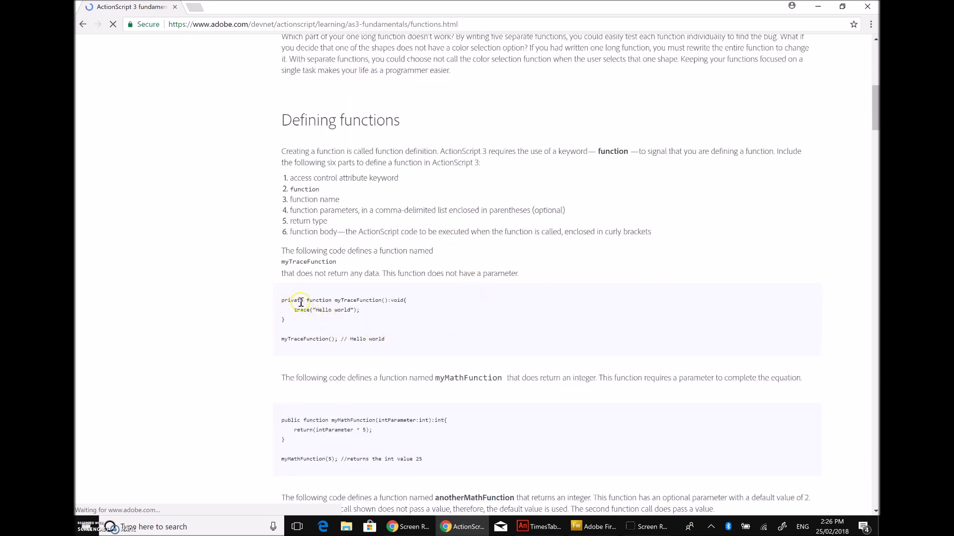
drag(333, 311, 341, 311)
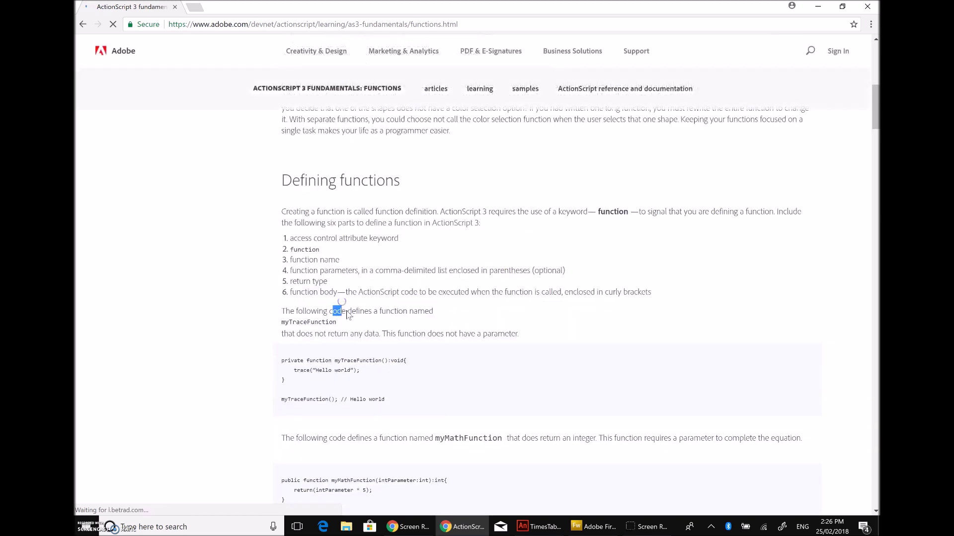
click(334, 360)
drag(334, 360, 386, 361)
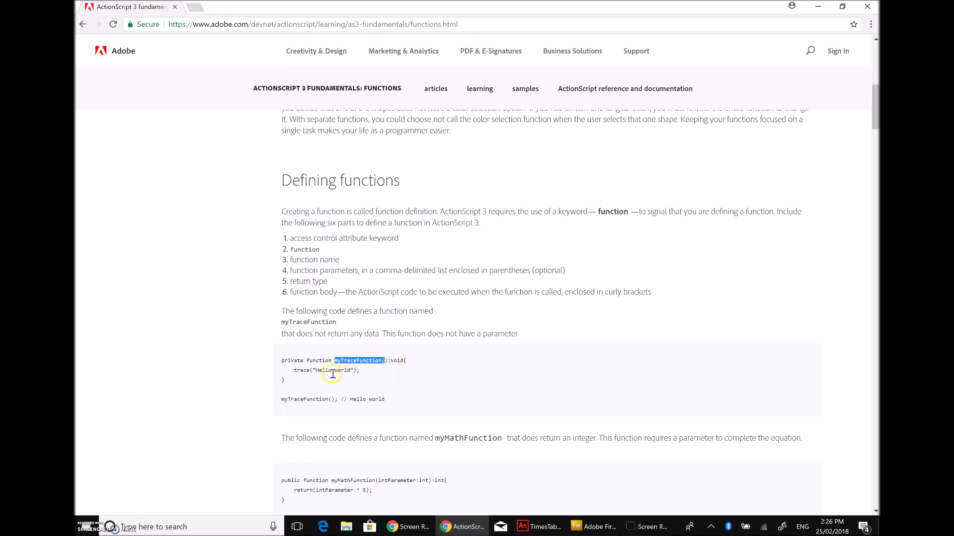
drag(281, 401, 341, 402)
click(539, 527)
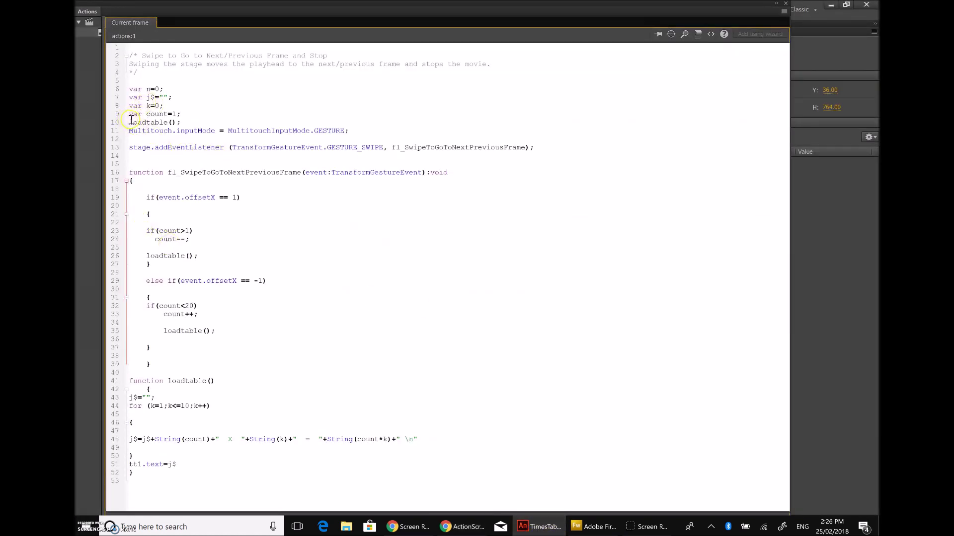
Step: Point out the loadtable call on line 10 and loadtable function on line 41, then return to Chrome
click(186, 122)
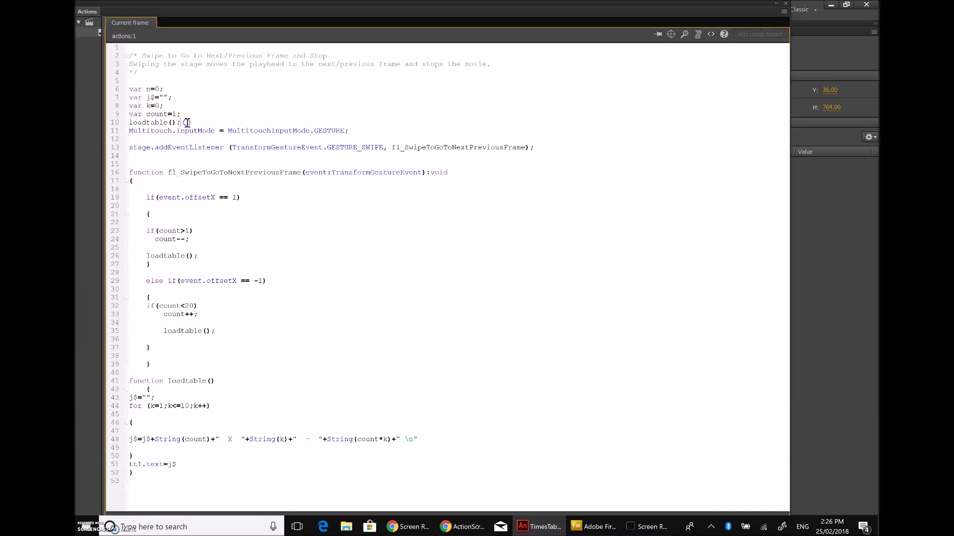
double_click(171, 381)
click(240, 385)
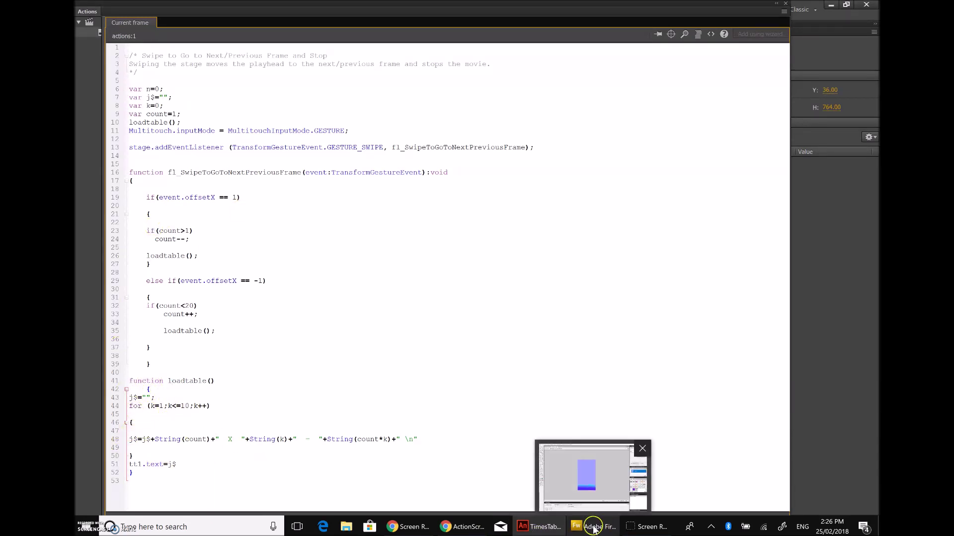
click(462, 527)
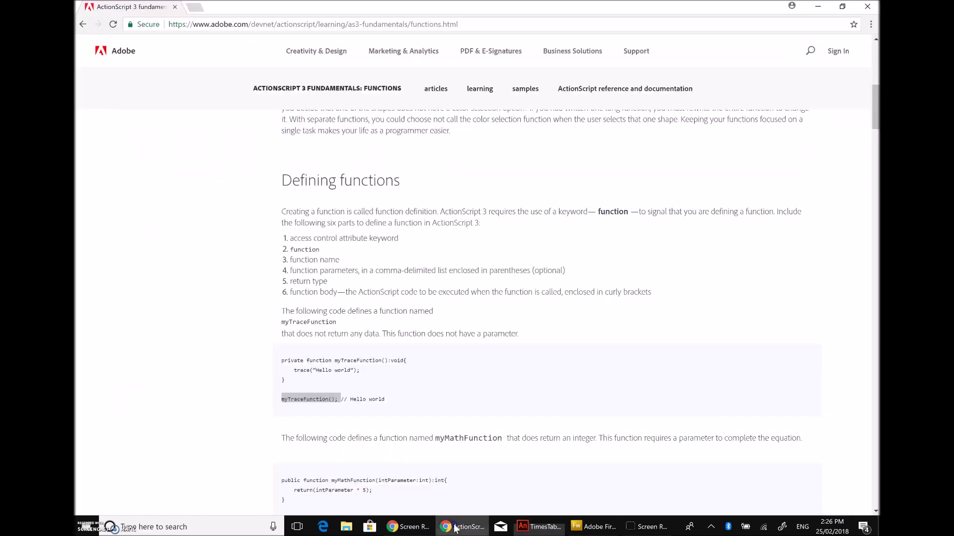
Step: Leave the Functions article and scroll through the Conditionals article's code samples
scroll(481, 251, up, 10)
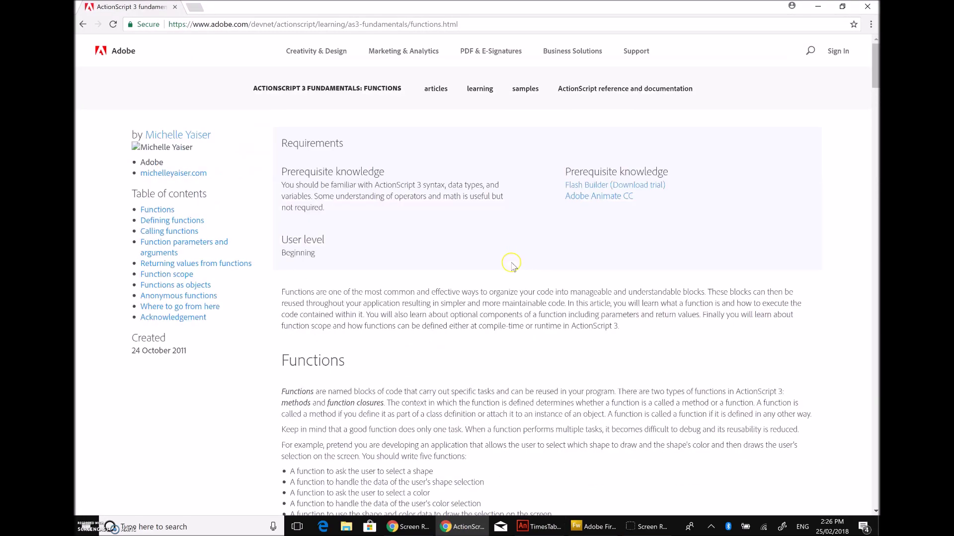
click(84, 24)
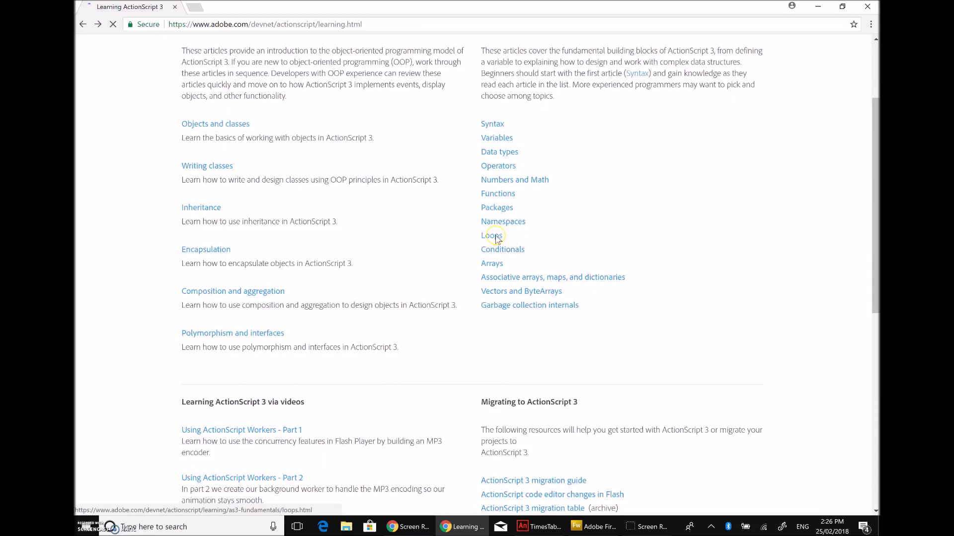
scroll(496, 241, up, 2)
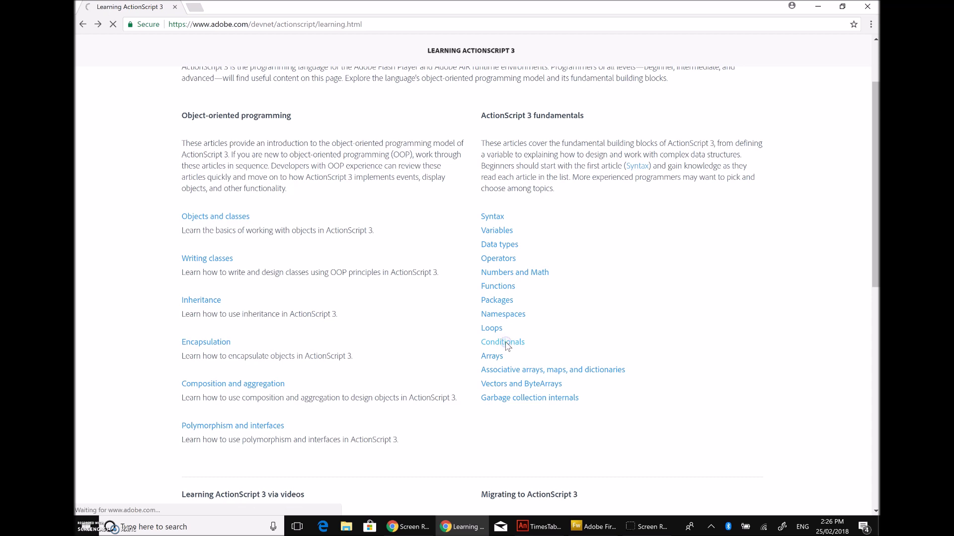
scroll(507, 345, down, 10)
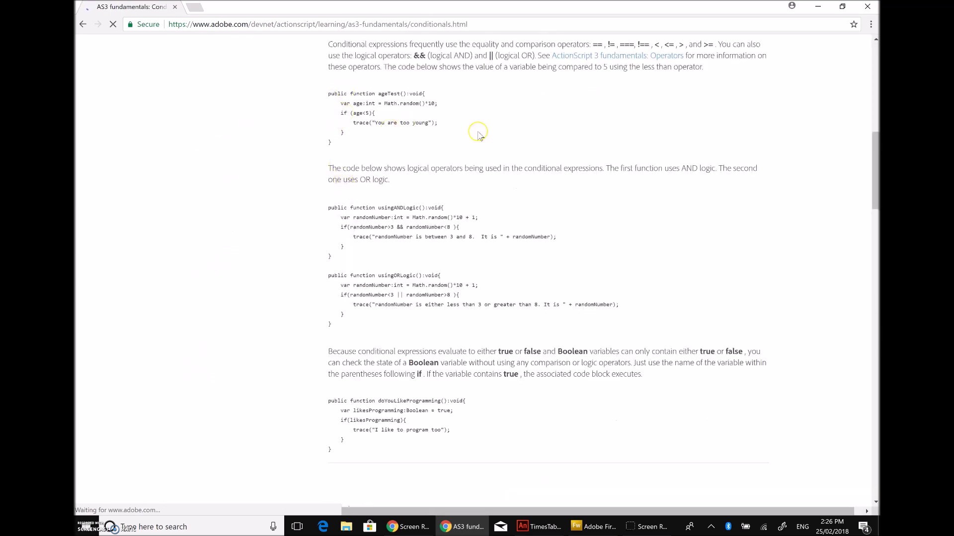
scroll(373, 115, up, 1)
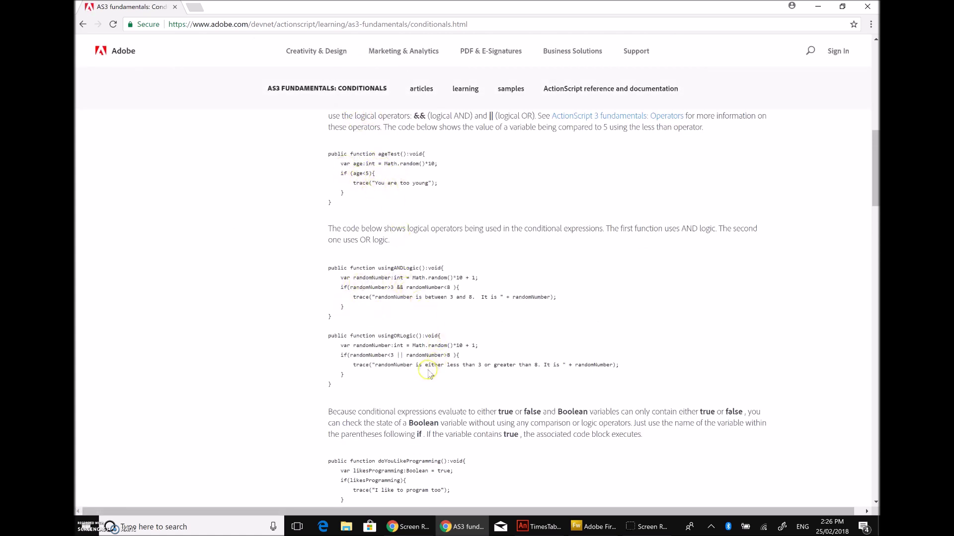
scroll(447, 367, up, 15)
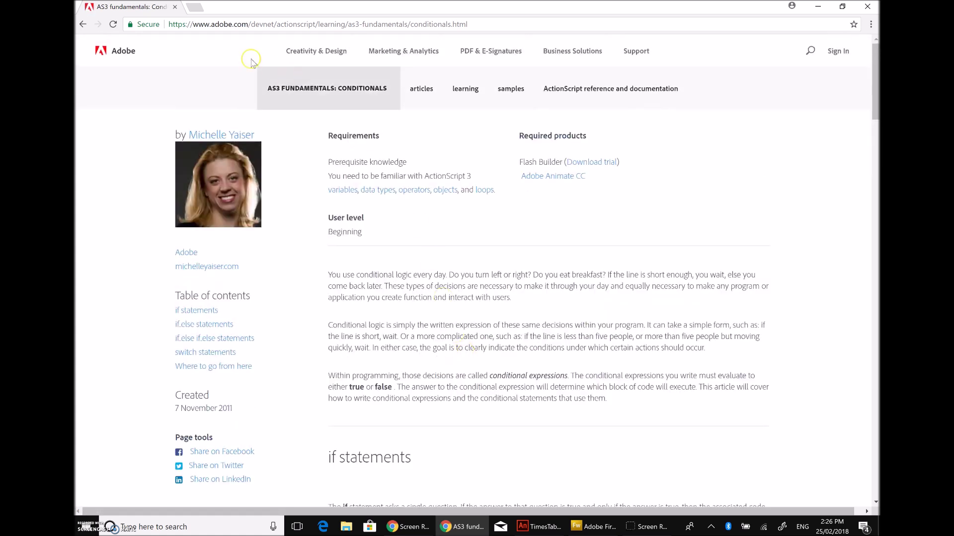
Step: Return to the Learning ActionScript 3 index and scroll to the fundamentals article list
click(84, 24)
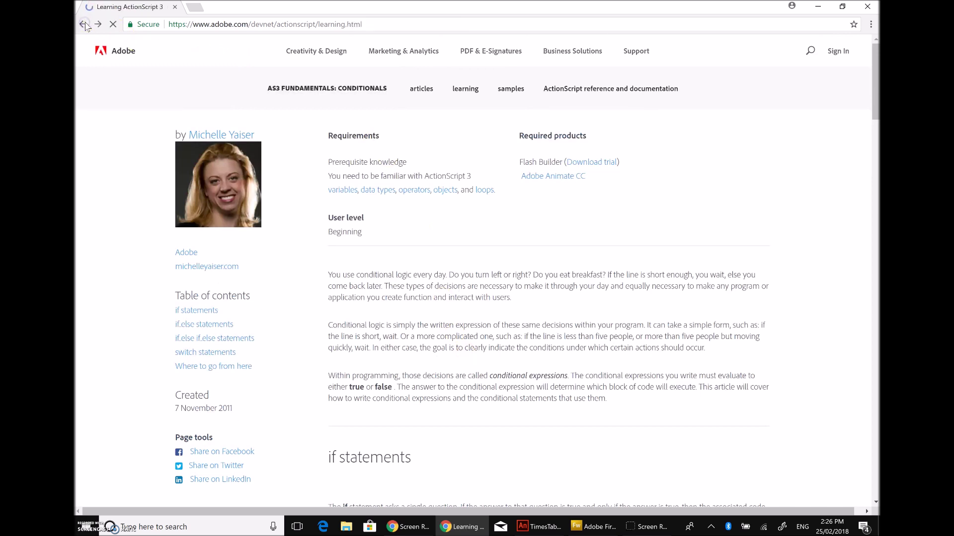
scroll(659, 143, up, 3)
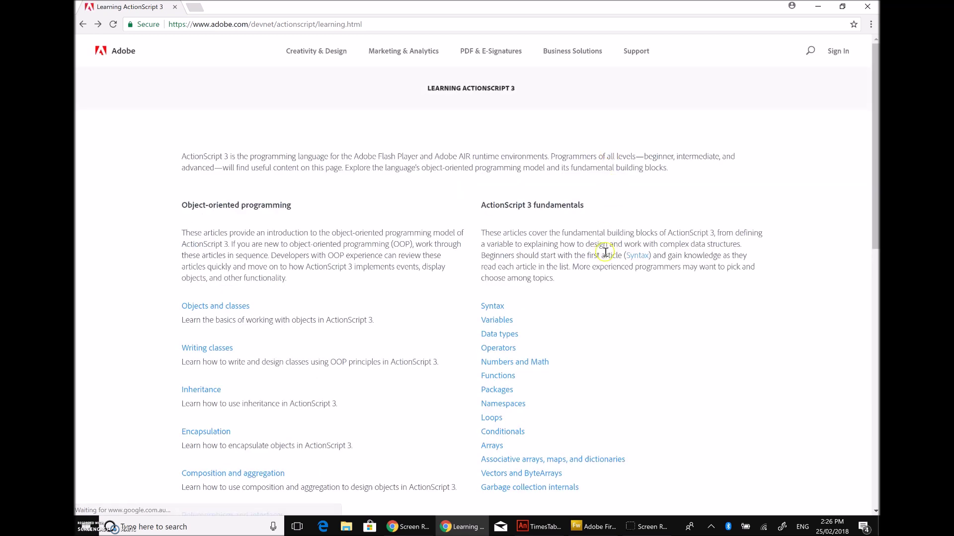
scroll(605, 251, down, 3)
scroll(160, 144, up, 3)
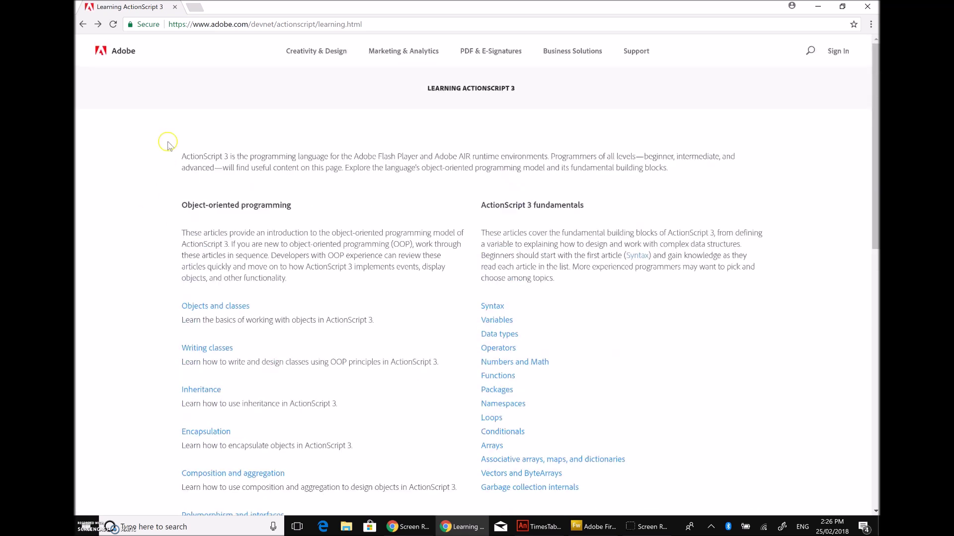
scroll(233, 295, down, 2)
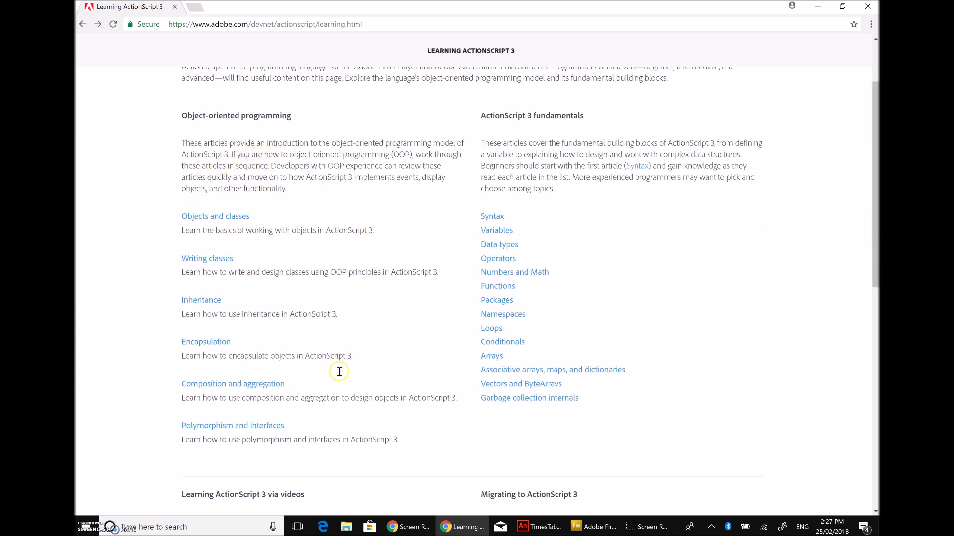
scroll(507, 221, up, 2)
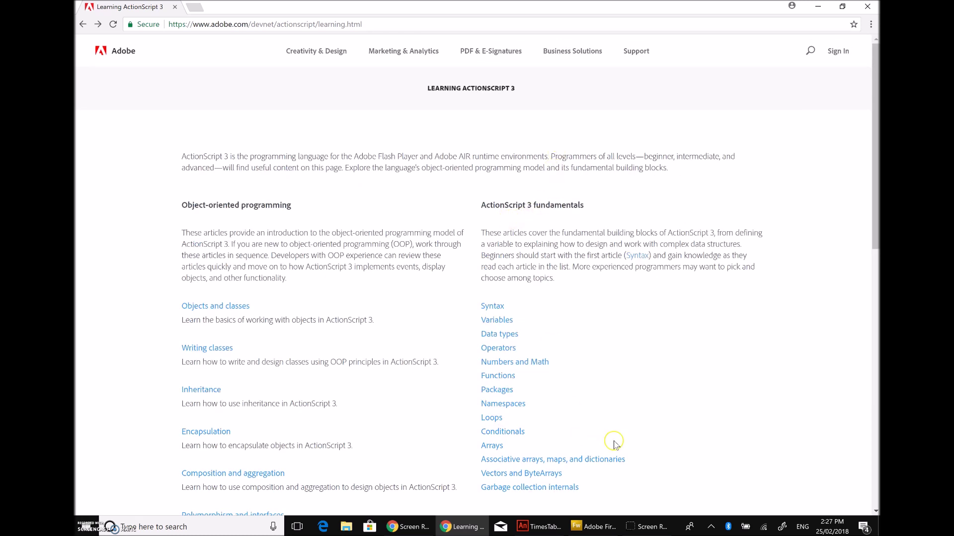
mouse_move(525, 529)
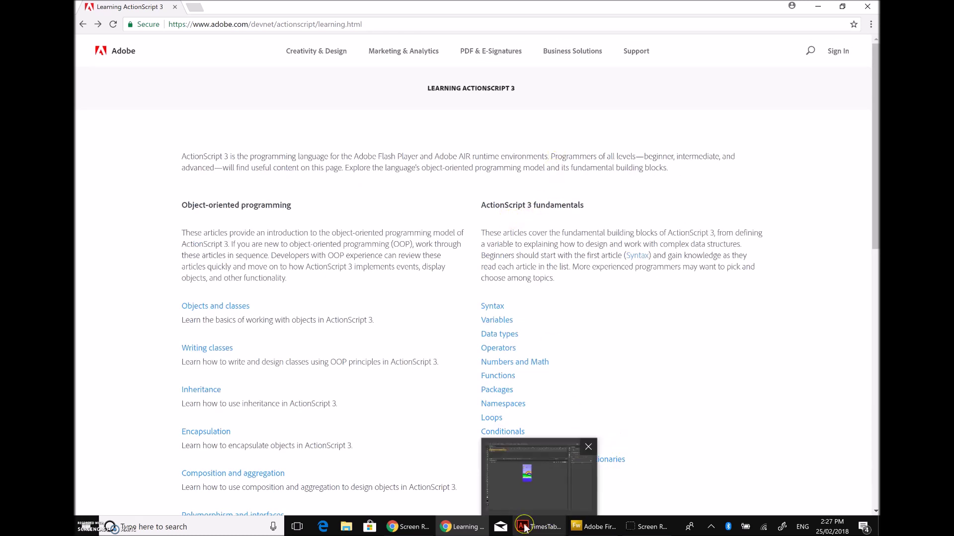
Step: Back in Animate, point out the k declaration on line 8 and the swipe listener on line 13
click(525, 529)
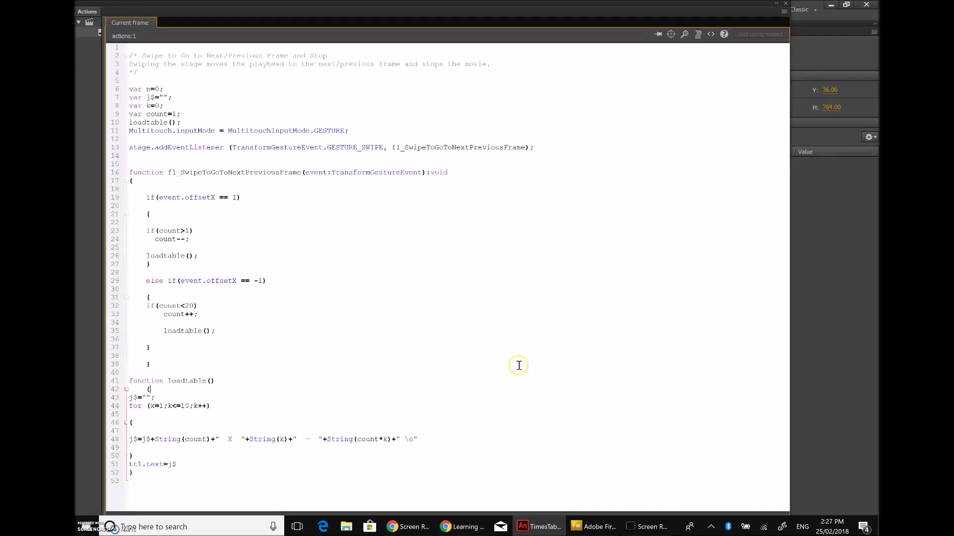
click(616, 103)
click(583, 152)
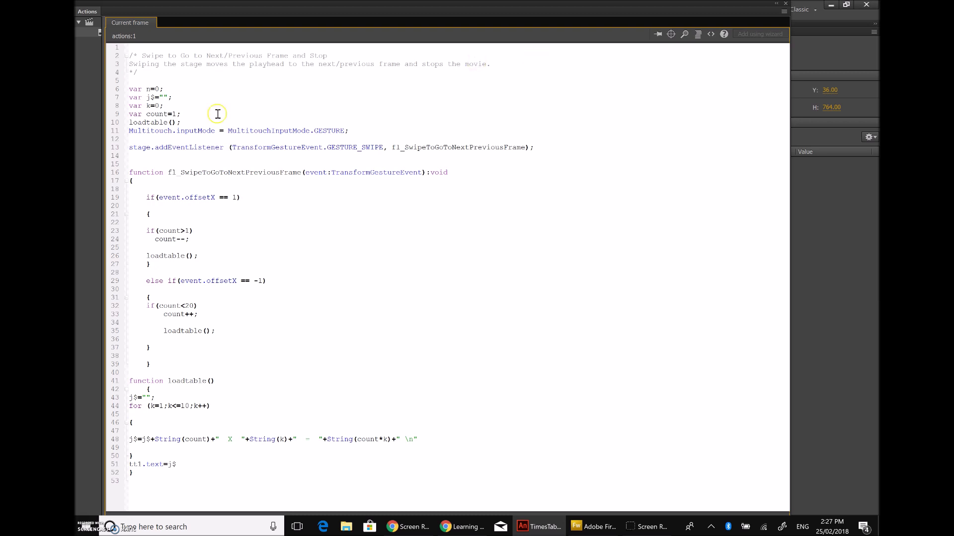
Step: Highlight the stage addEventListener call, the GESTURE_SWIPE event type and the swipe handler function
drag(155, 148, 126, 147)
drag(223, 147, 182, 147)
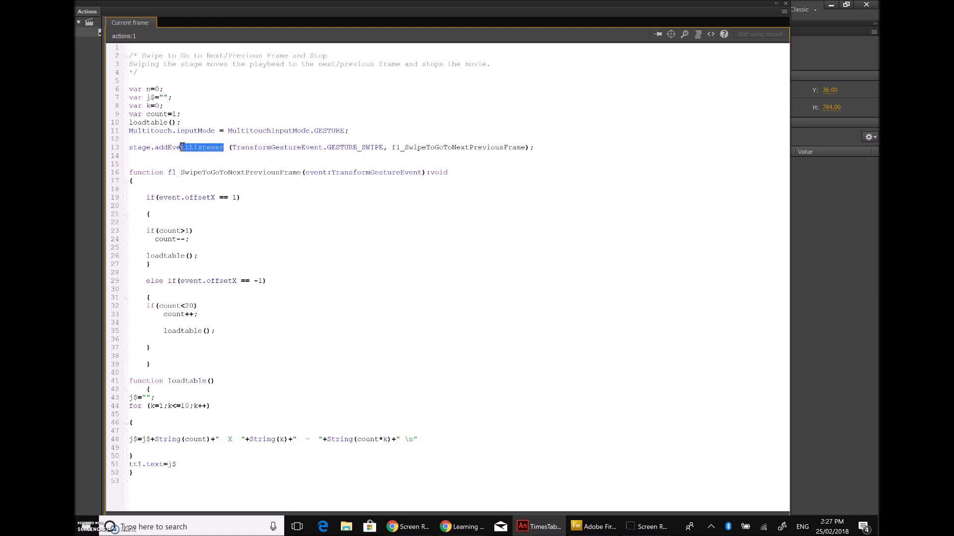
click(145, 147)
drag(348, 148, 327, 147)
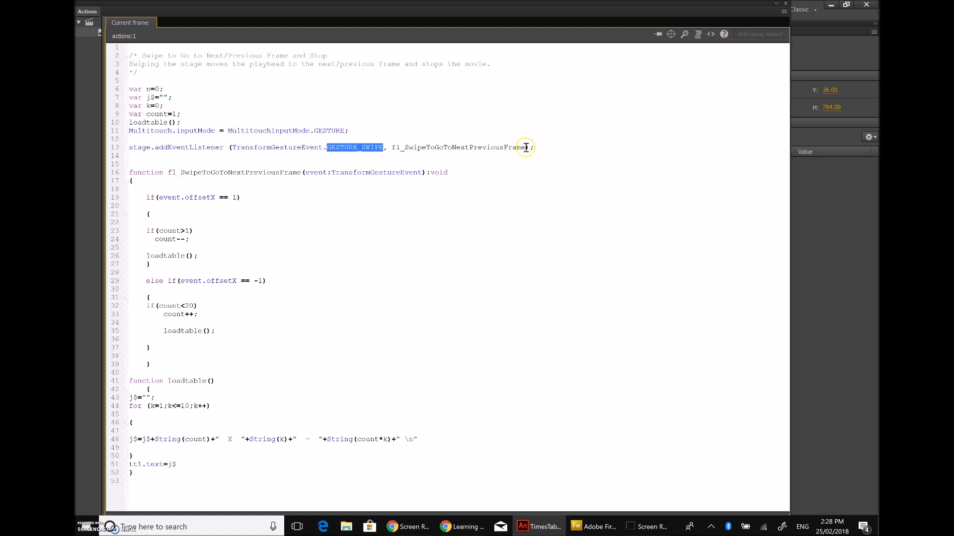
click(515, 158)
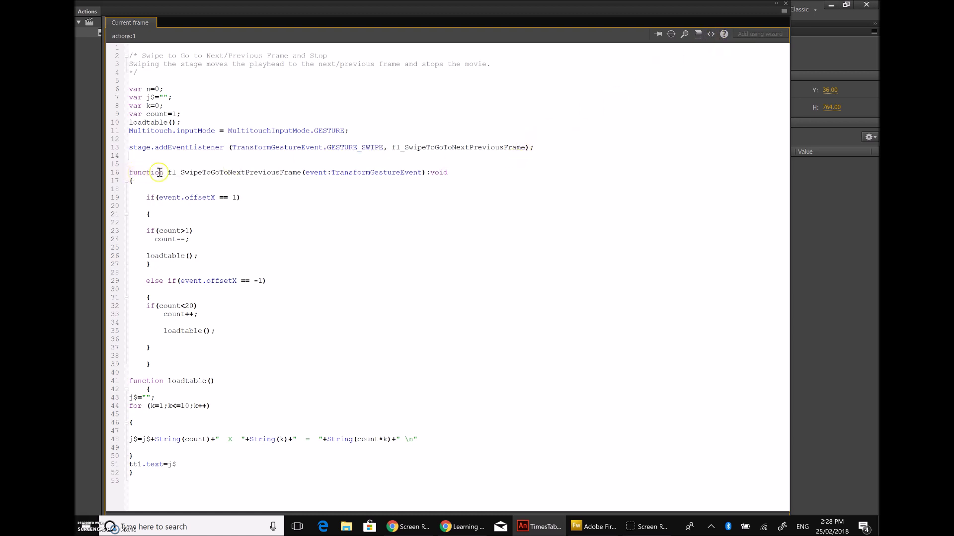
drag(168, 172, 304, 172)
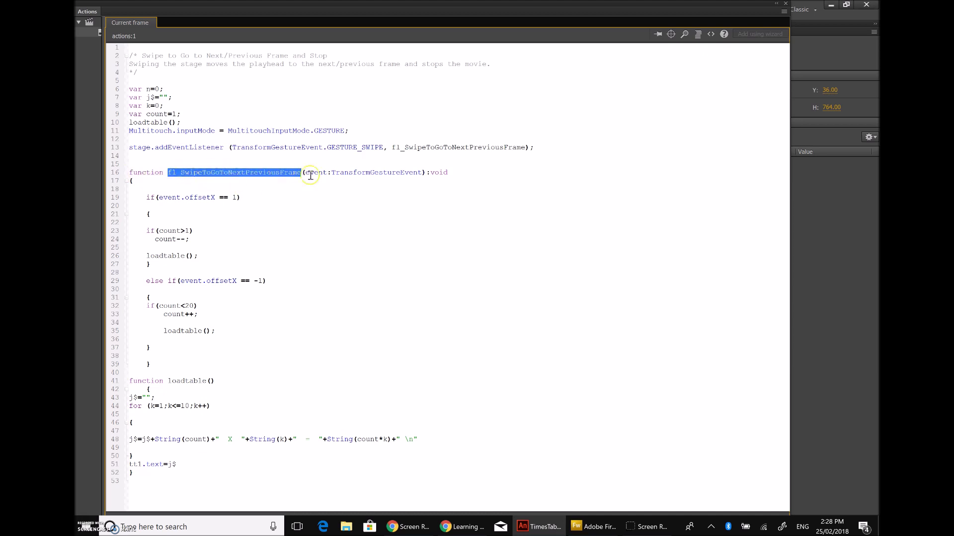
drag(255, 166, 303, 170)
click(314, 182)
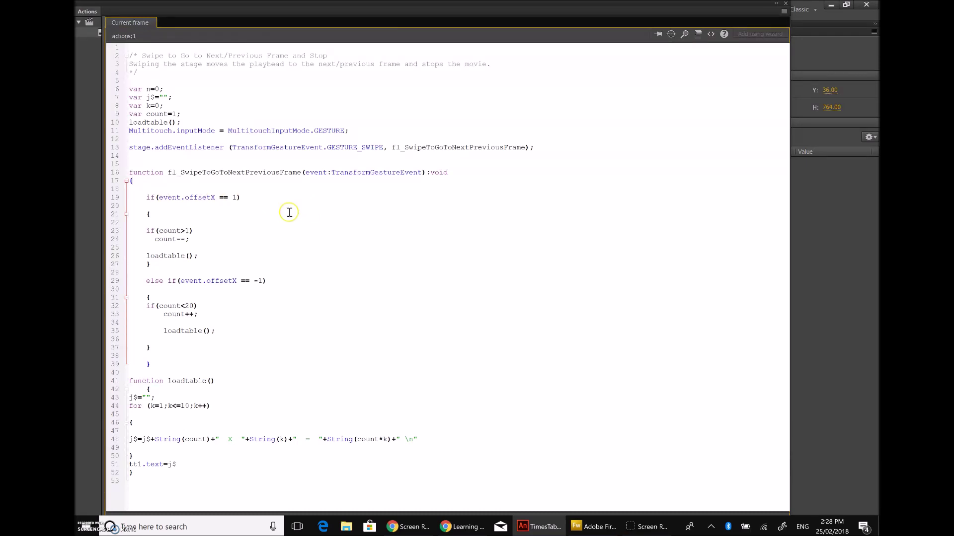
Step: Highlight the -1 offset, the event.offsetX == 1 condition, the count>1 check and var count=1
drag(253, 281, 262, 283)
drag(228, 197, 242, 197)
click(305, 217)
drag(159, 197, 241, 199)
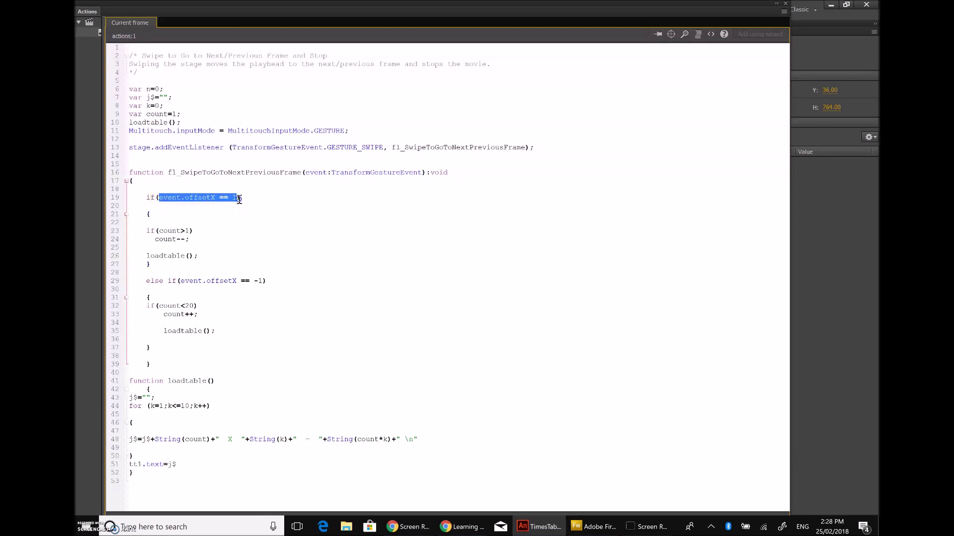
click(272, 207)
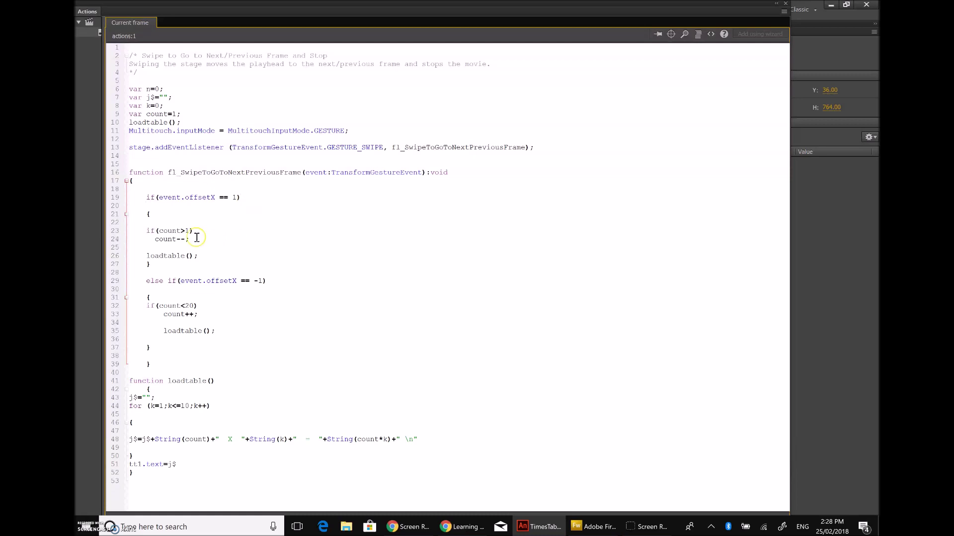
drag(145, 231, 200, 232)
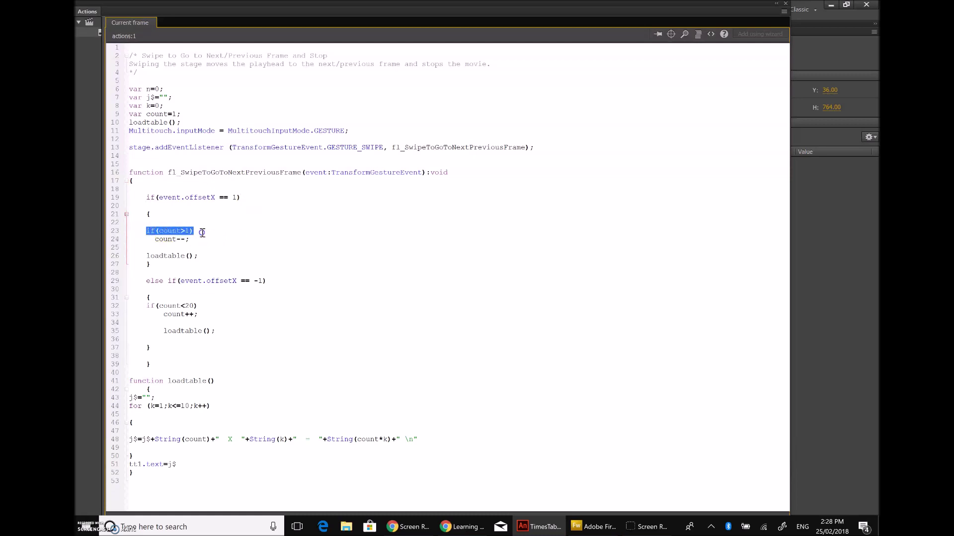
click(186, 110)
drag(187, 110, 121, 113)
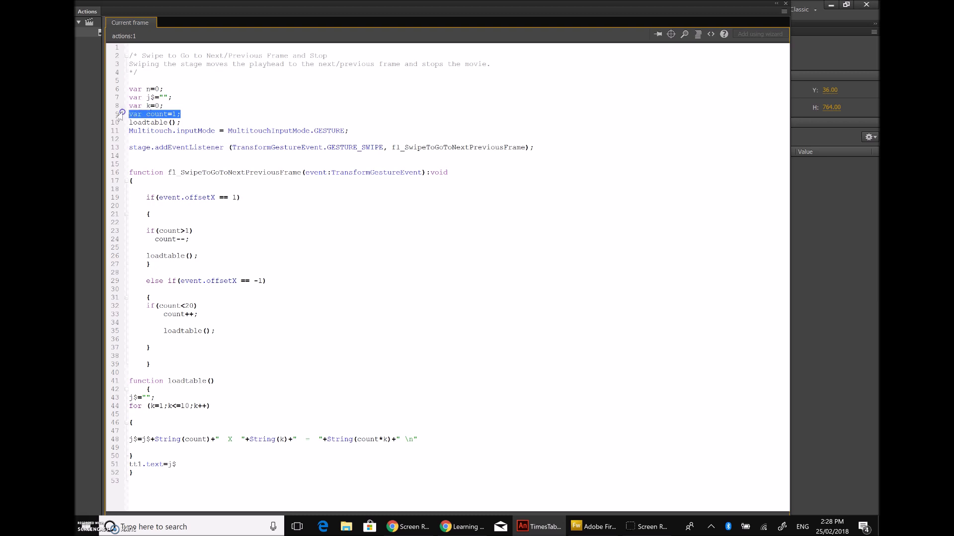
click(381, 234)
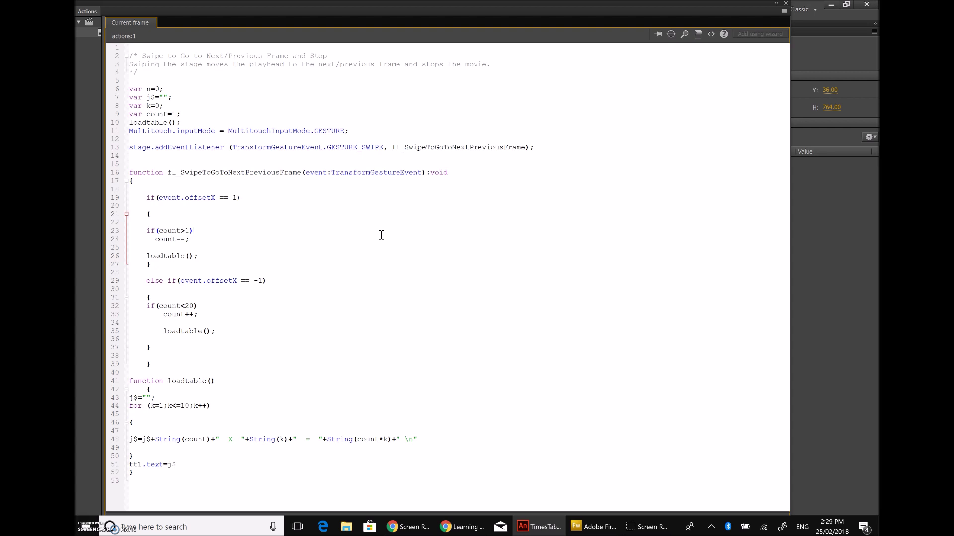
Step: Walk through the count<20 limit, the count++ increment, count-- on line 24 and count=1
click(195, 309)
drag(200, 315, 162, 316)
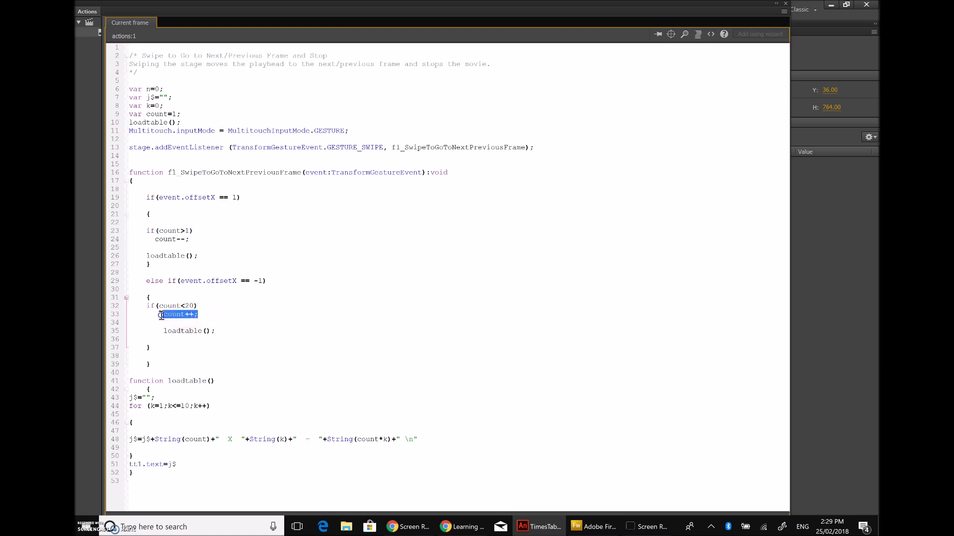
drag(191, 240, 154, 241)
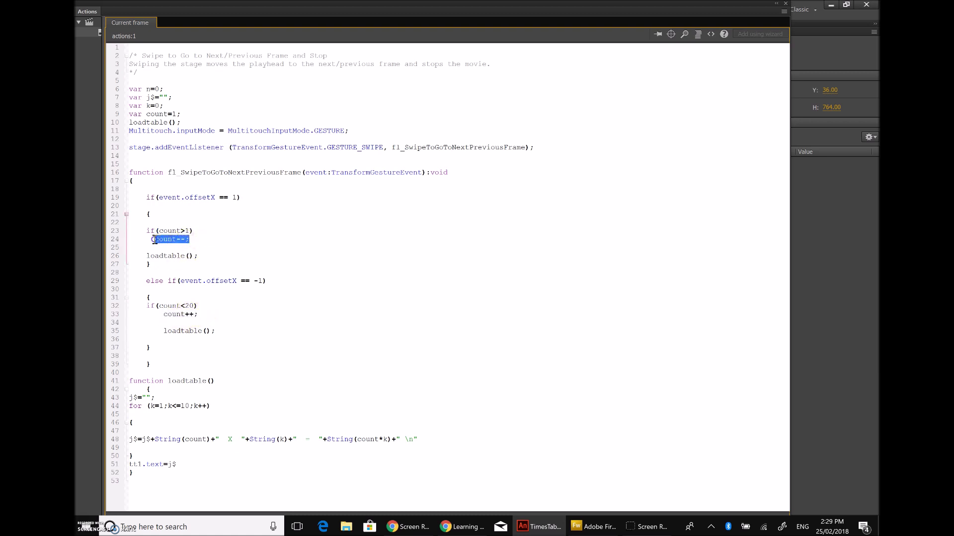
drag(200, 315, 163, 315)
click(232, 316)
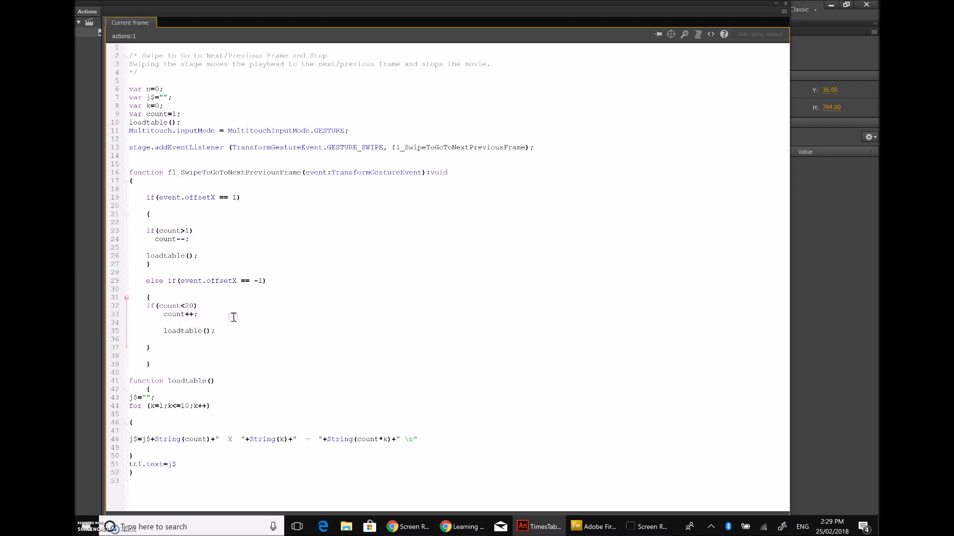
click(158, 118)
click(167, 114)
drag(207, 314, 147, 305)
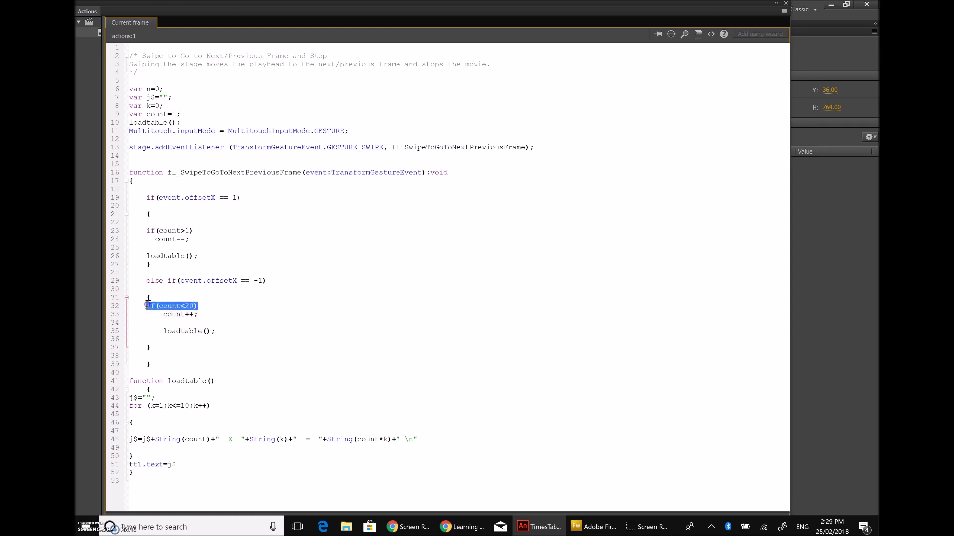
click(211, 304)
drag(197, 314, 164, 315)
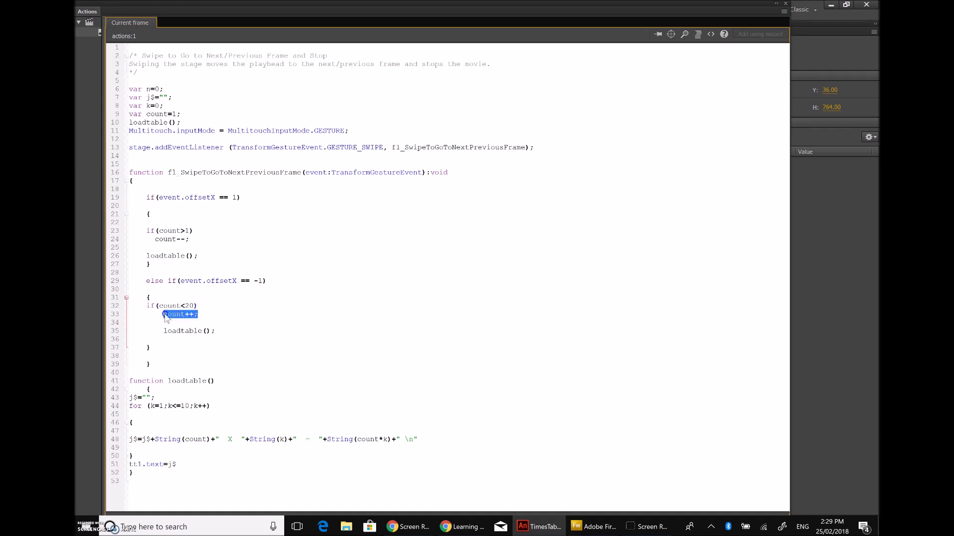
click(204, 314)
Step: Explain the decrement branch: the count>1 check and count-- on lines 23–24
click(177, 237)
drag(177, 238, 204, 237)
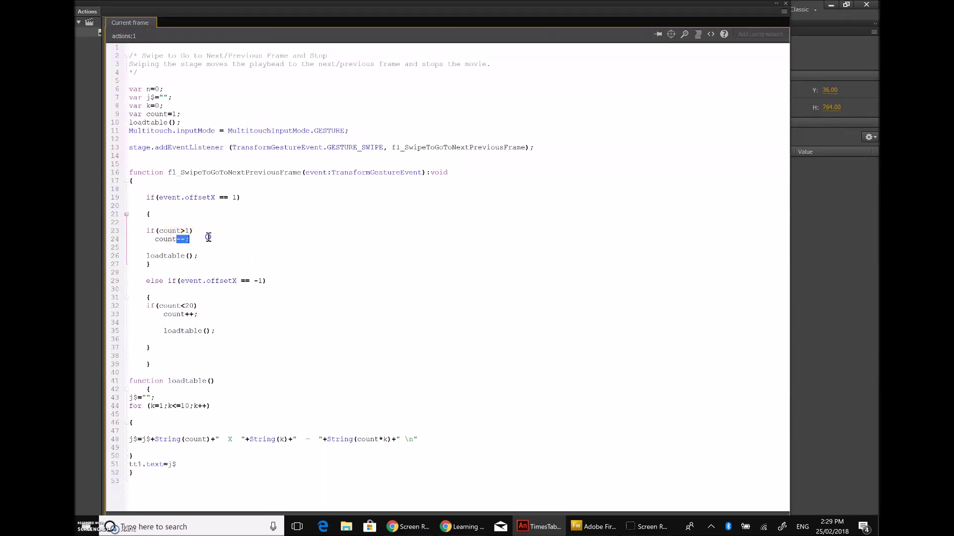
click(237, 242)
click(160, 241)
click(218, 239)
click(158, 228)
click(204, 241)
click(223, 240)
click(173, 240)
drag(189, 240, 137, 245)
Step: Highlight the whole if/else swipe logic on lines 19–37, then revisit count=1 on line 9
drag(145, 197, 190, 346)
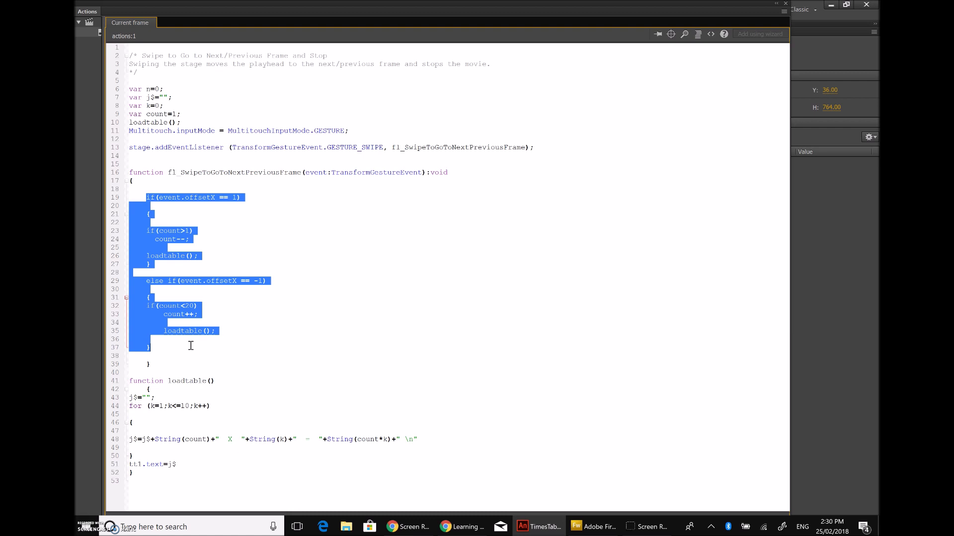
click(303, 346)
click(206, 229)
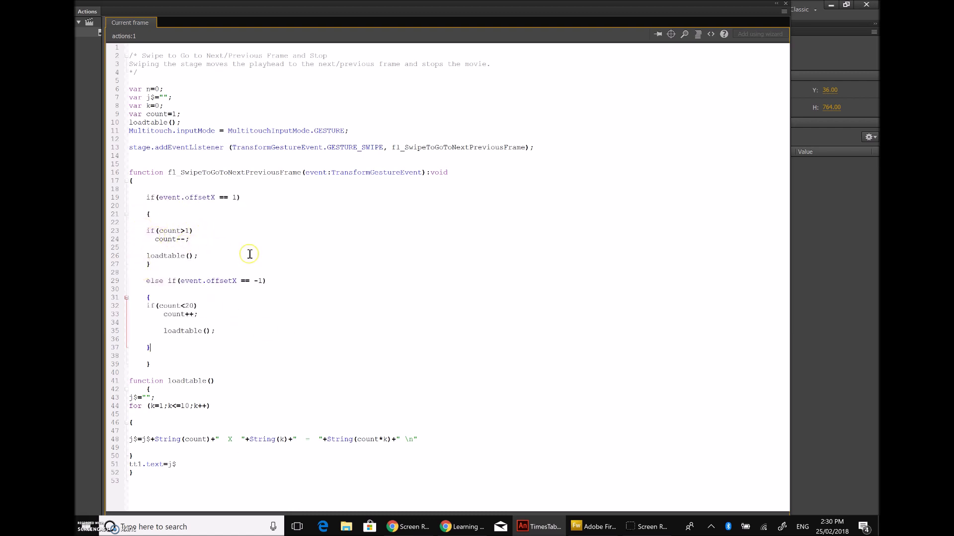
drag(182, 113, 145, 112)
click(191, 114)
drag(191, 113, 147, 114)
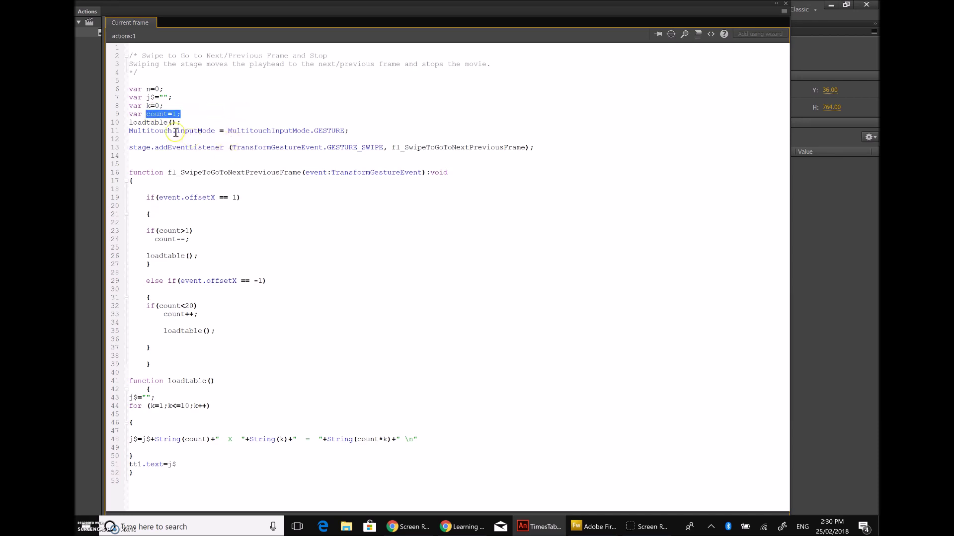
click(198, 116)
click(193, 244)
Step: Point out the loadtable() definition and its calls in both branches and on line 10
drag(219, 383, 167, 383)
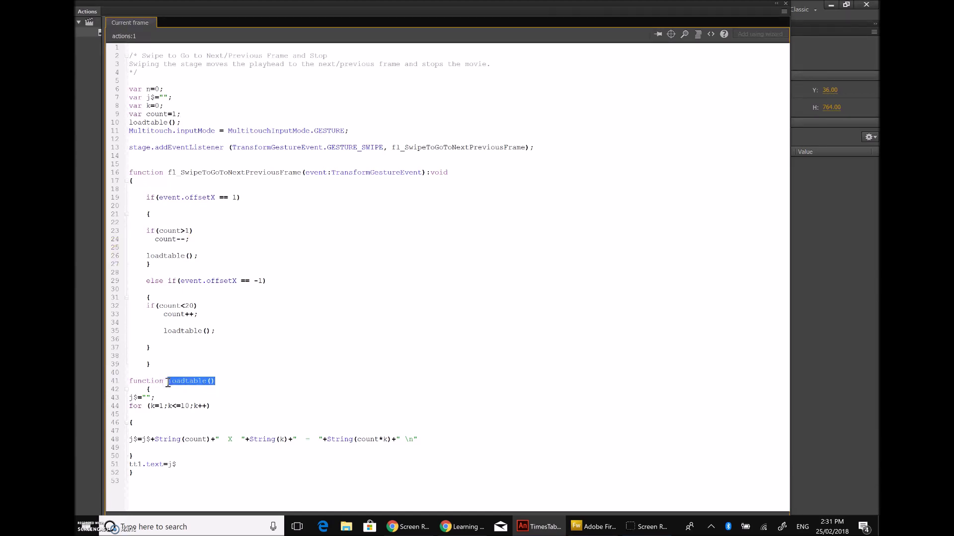
drag(203, 255, 142, 256)
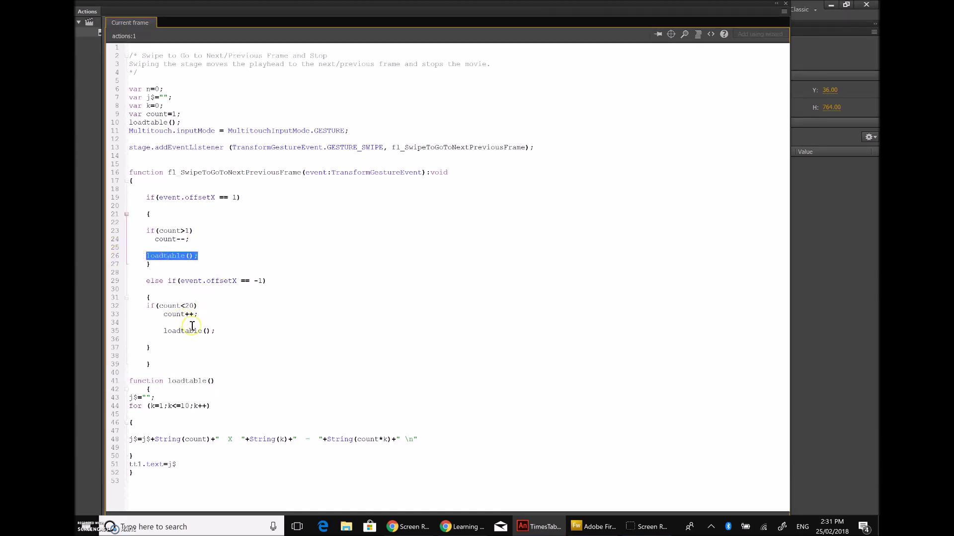
drag(219, 331, 161, 332)
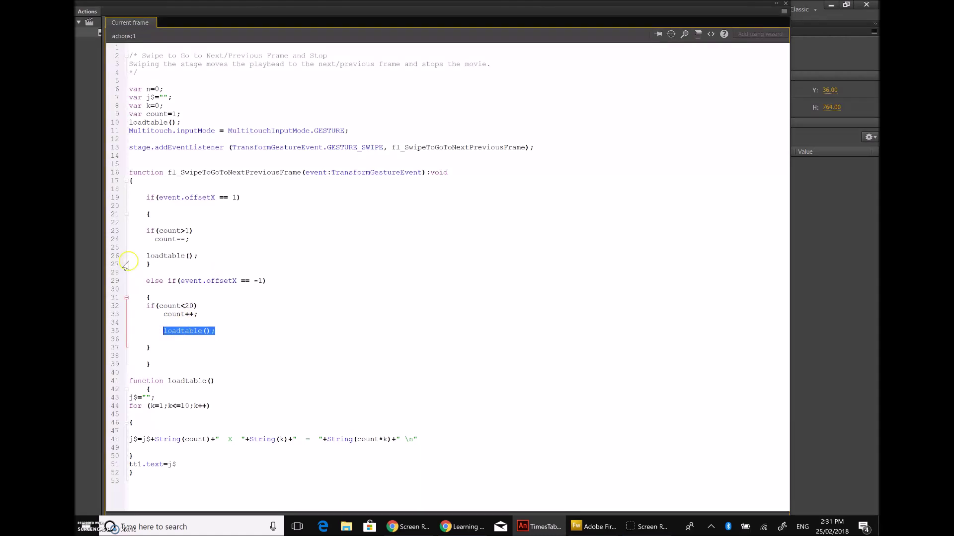
drag(182, 122, 129, 124)
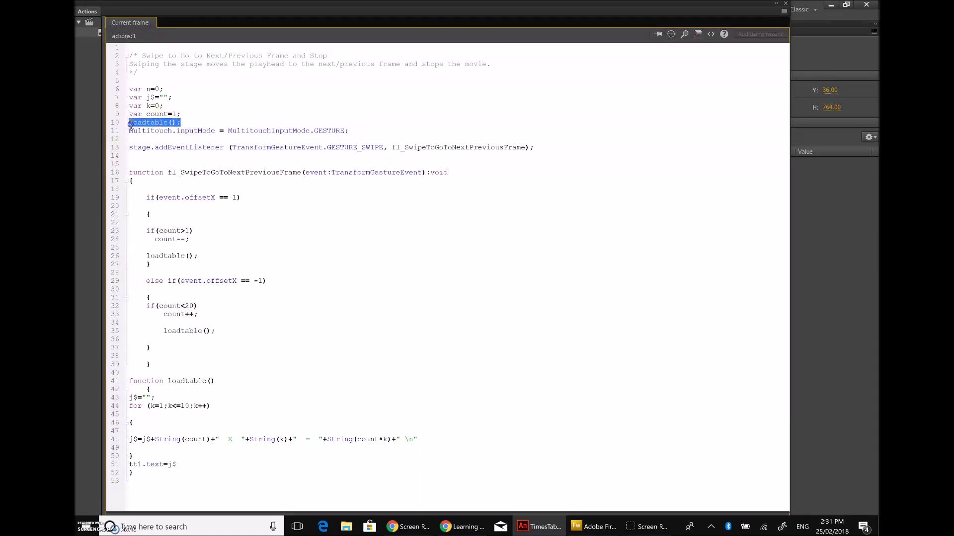
click(273, 332)
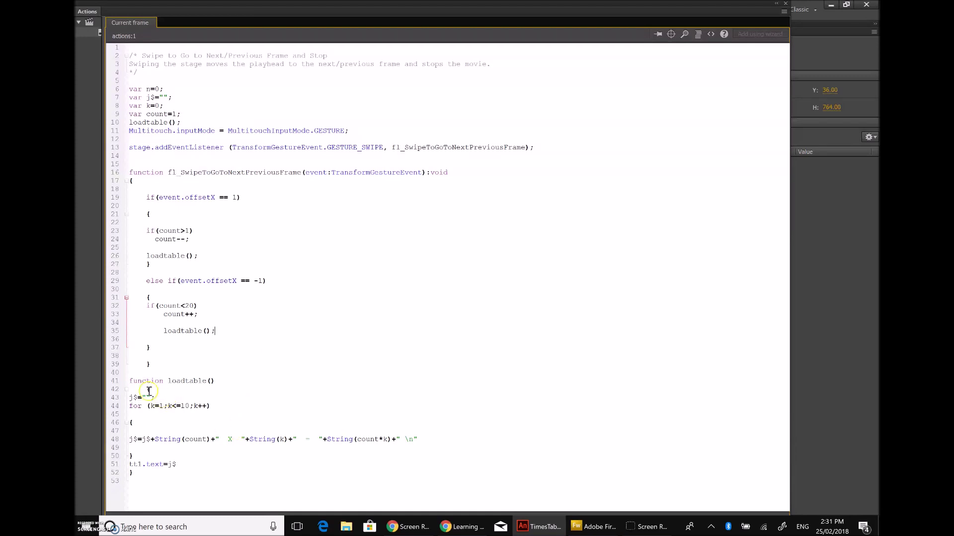
Step: Highlight the j$ reset statement at the start of loadtable on line 43
click(193, 380)
click(220, 383)
drag(130, 398, 158, 399)
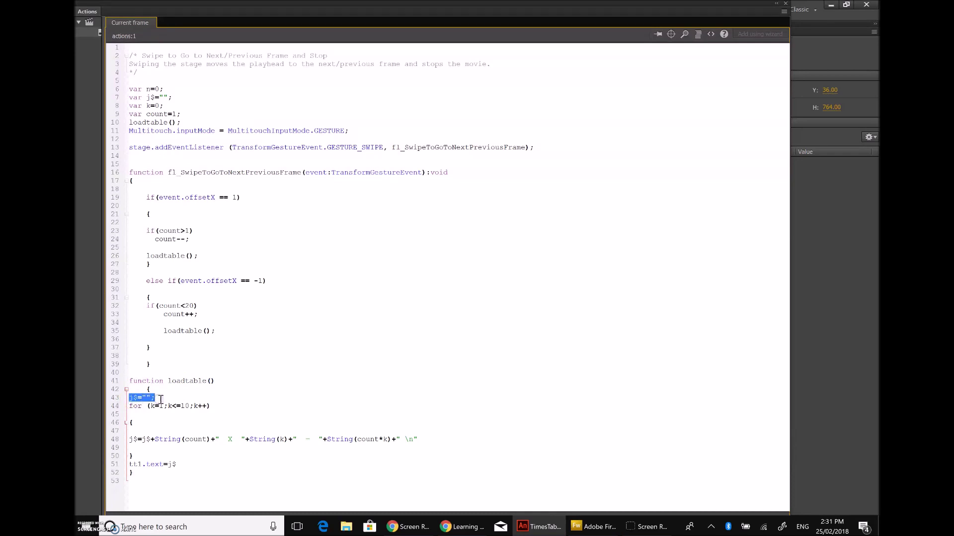
click(159, 399)
drag(141, 397, 127, 397)
click(175, 397)
Step: Compare the var j$ declaration on line 7 with the j$ reset on line 43
drag(147, 98, 191, 97)
click(197, 98)
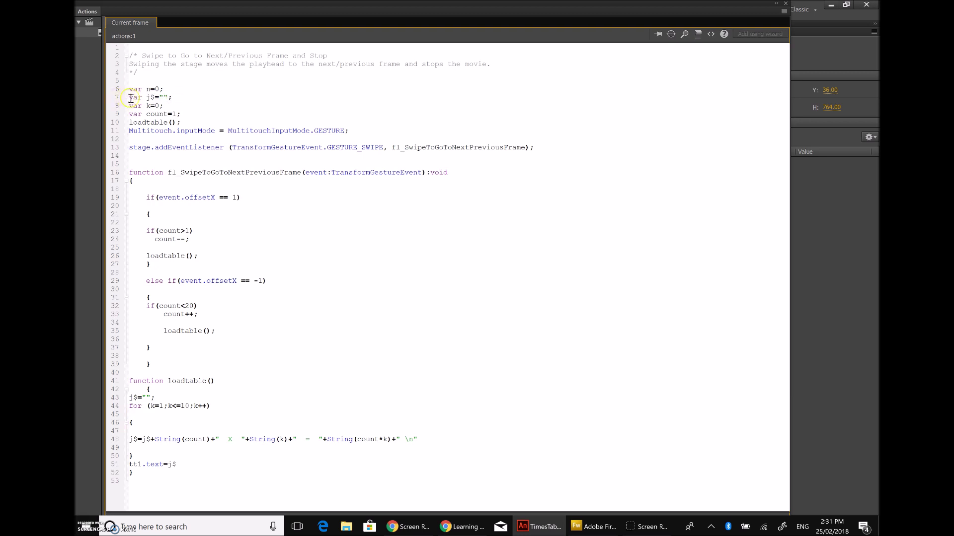
drag(142, 97, 131, 99)
drag(160, 397, 127, 396)
click(164, 393)
drag(164, 397, 128, 397)
click(160, 399)
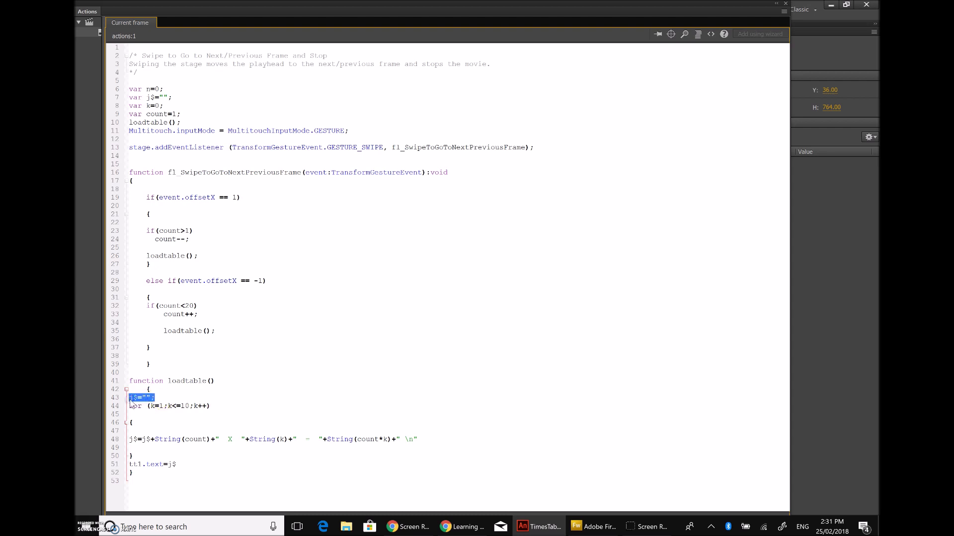
click(174, 94)
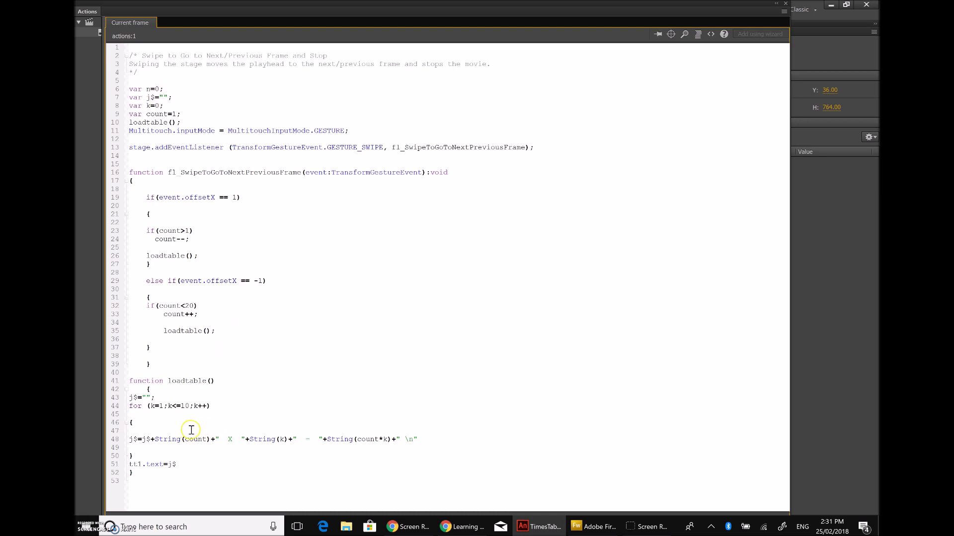
Step: Highlight the for loop header on line 44 alongside var k=0 and the loadtable() call
click(219, 406)
drag(132, 408, 211, 406)
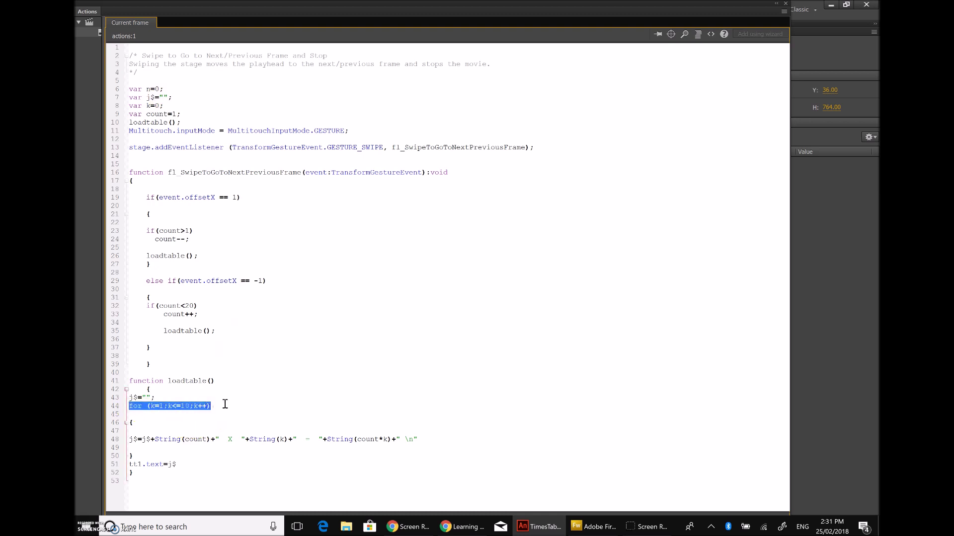
click(307, 381)
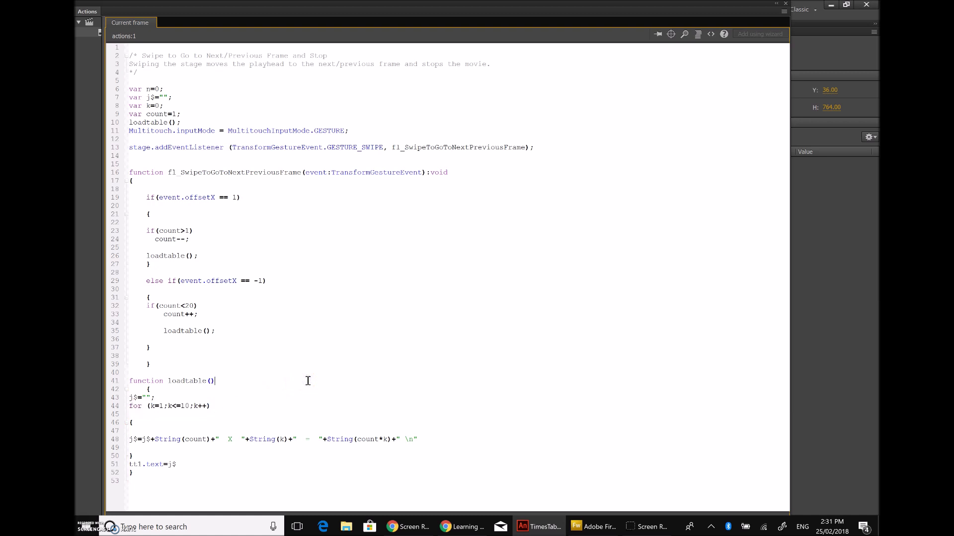
click(142, 106)
click(157, 231)
drag(128, 123, 191, 122)
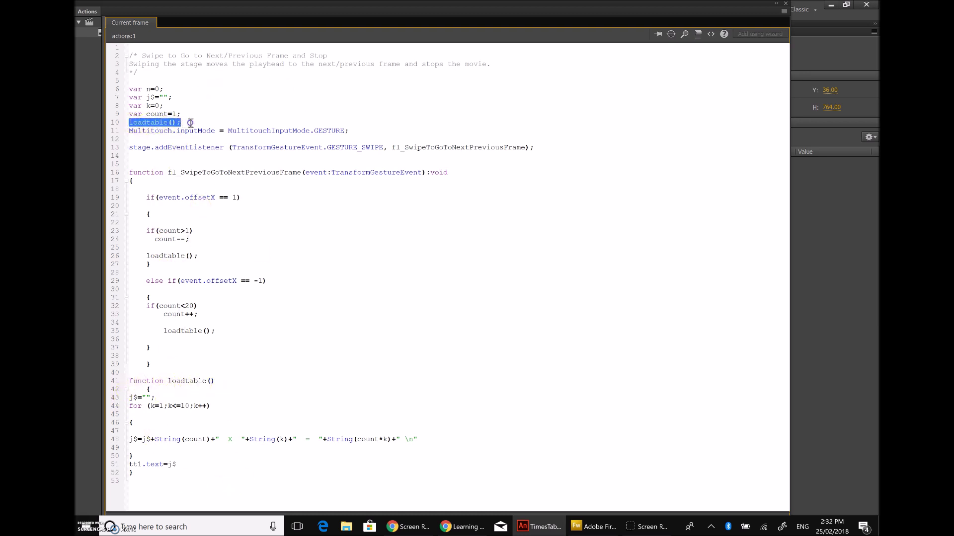
click(254, 414)
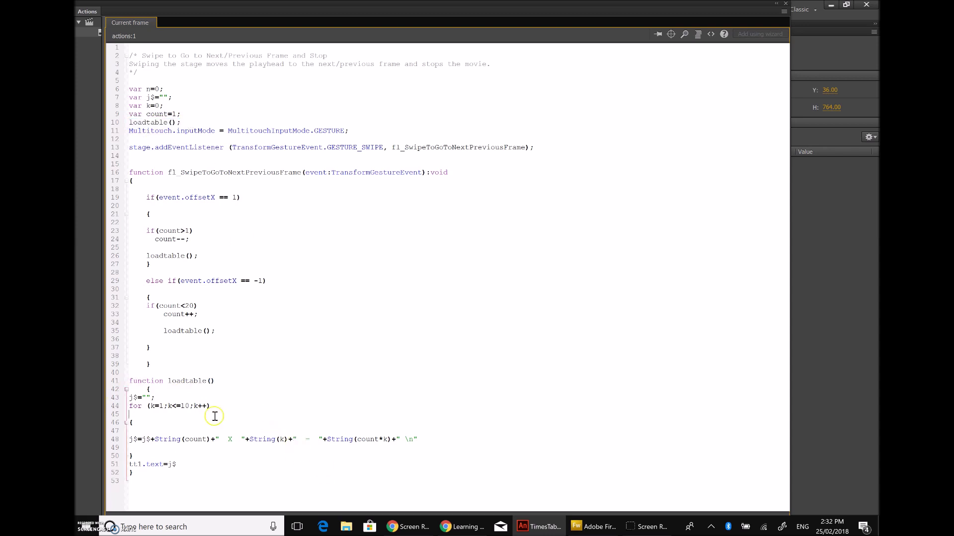
drag(211, 406, 129, 405)
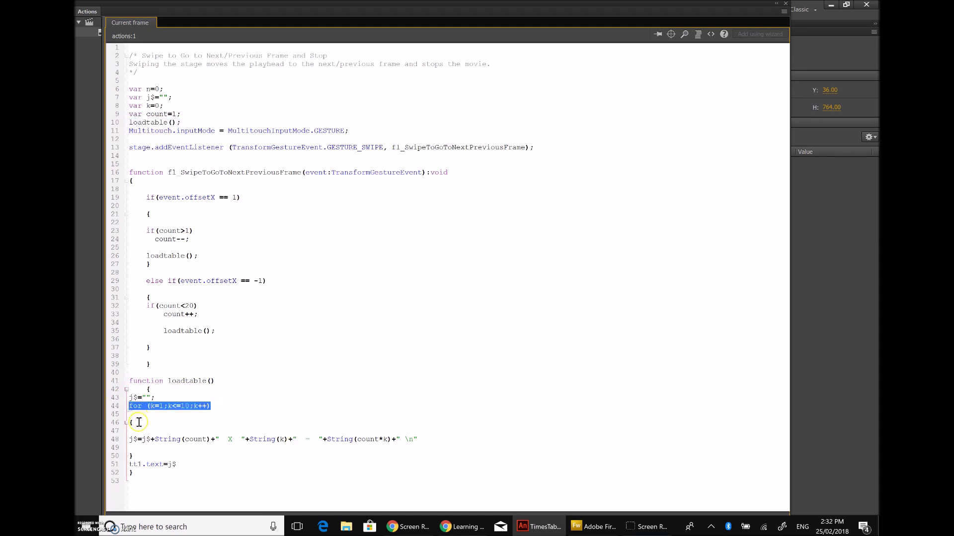
click(238, 465)
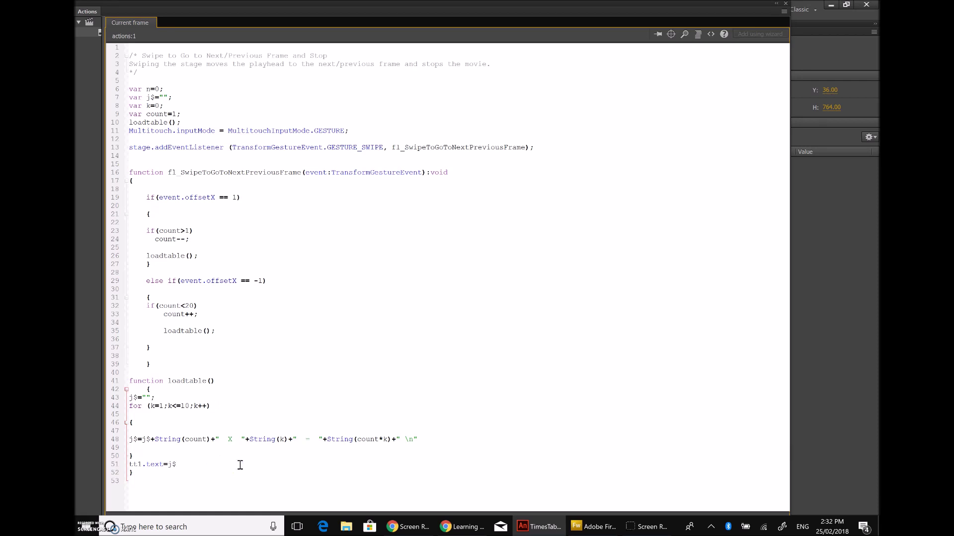
click(132, 407)
drag(133, 406, 267, 406)
click(267, 407)
Step: Highlight k=0 on line 8, the for loop header, and the j$ concatenation on line 48
drag(164, 105, 124, 105)
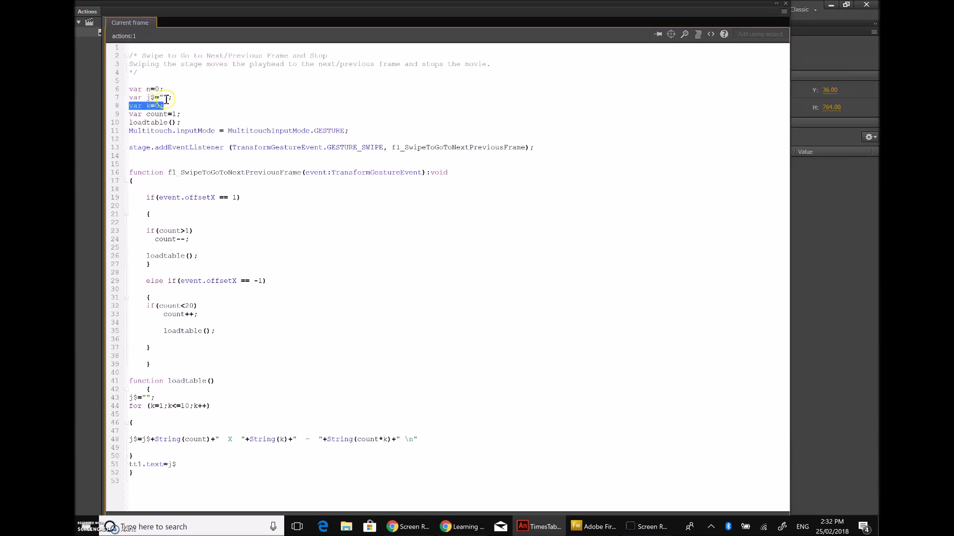
click(133, 106)
drag(164, 106, 132, 107)
click(167, 106)
click(172, 410)
click(228, 406)
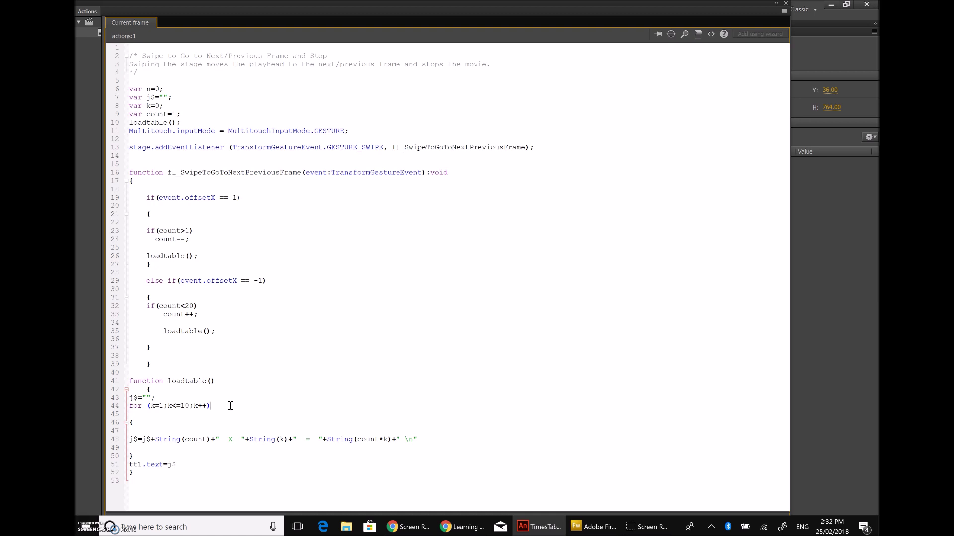
drag(209, 406, 134, 407)
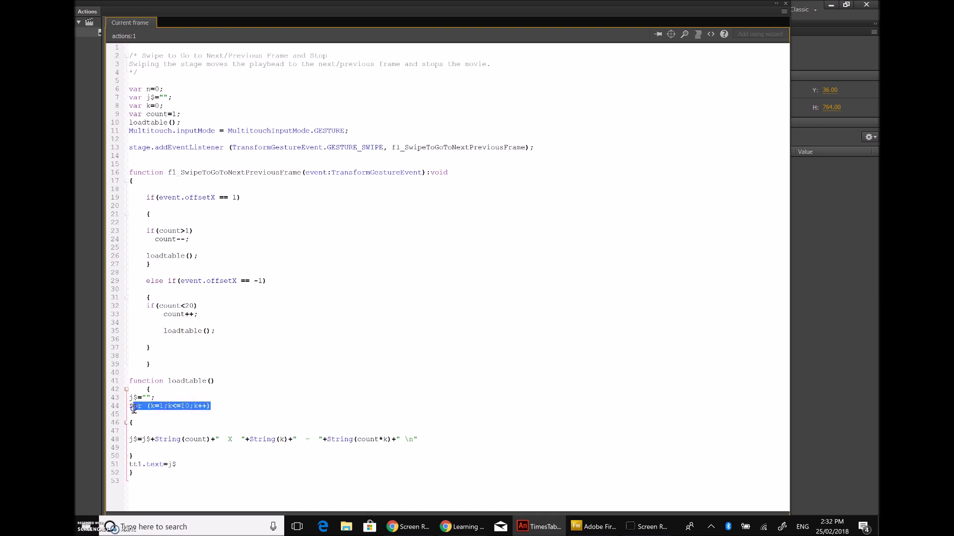
click(261, 474)
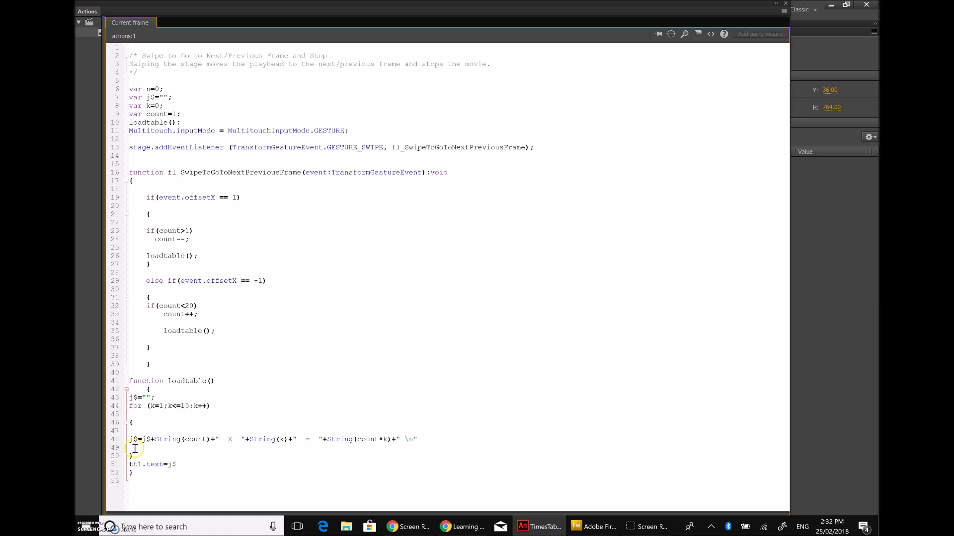
drag(128, 440, 432, 442)
click(444, 441)
Step: Launch Notepad by searching 'note' and place it beside the Animate code
click(203, 530)
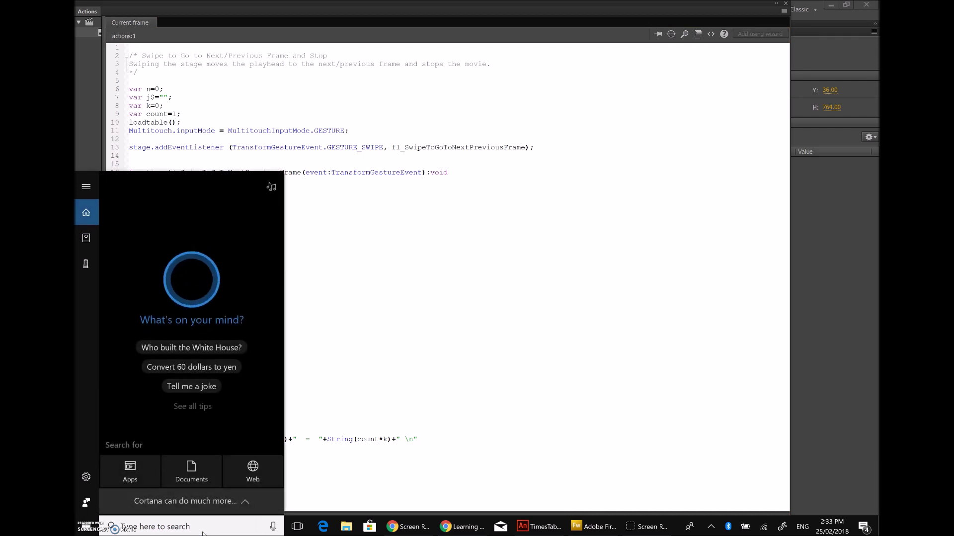
text(note)
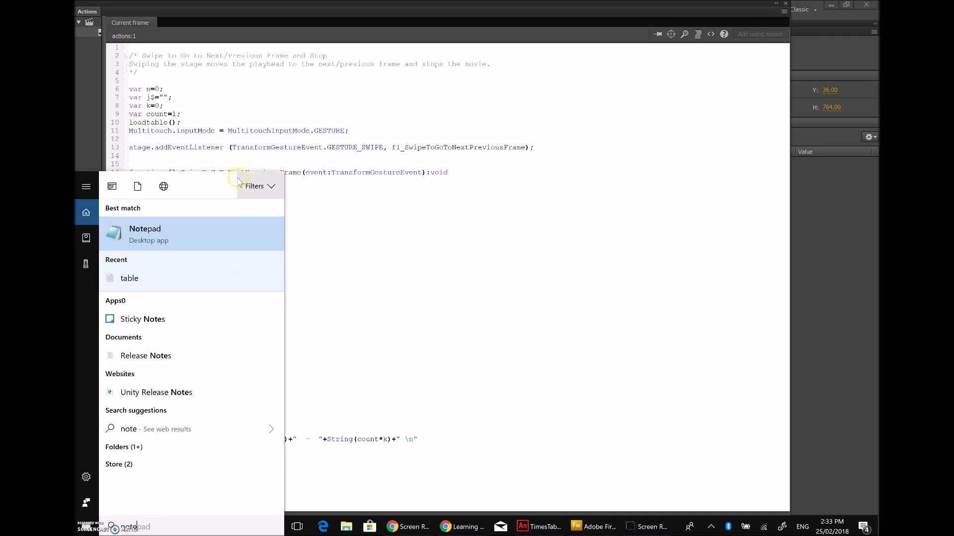
click(194, 238)
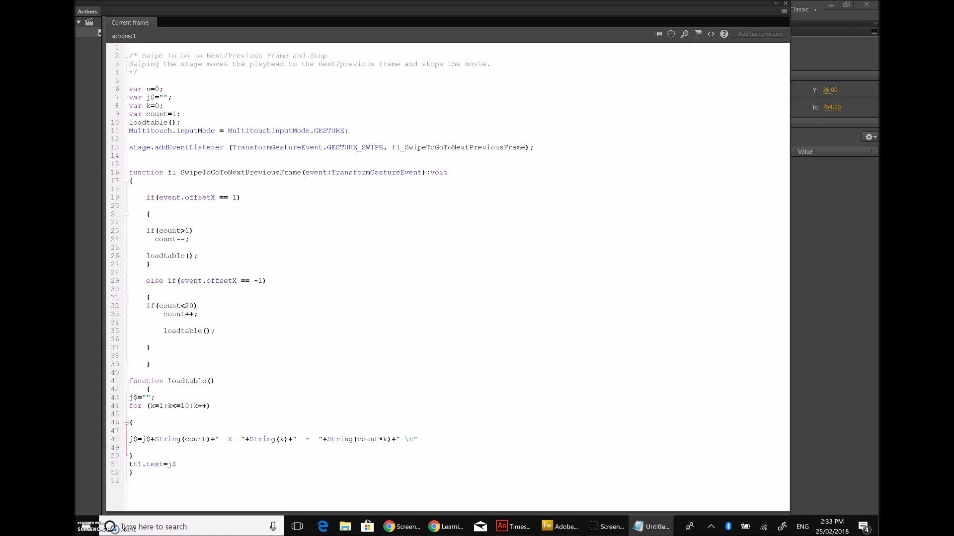
drag(719, 171, 749, 109)
Step: Start the trace table in Notepad with a j$ heading, removing a mistyped 'K='
click(612, 155)
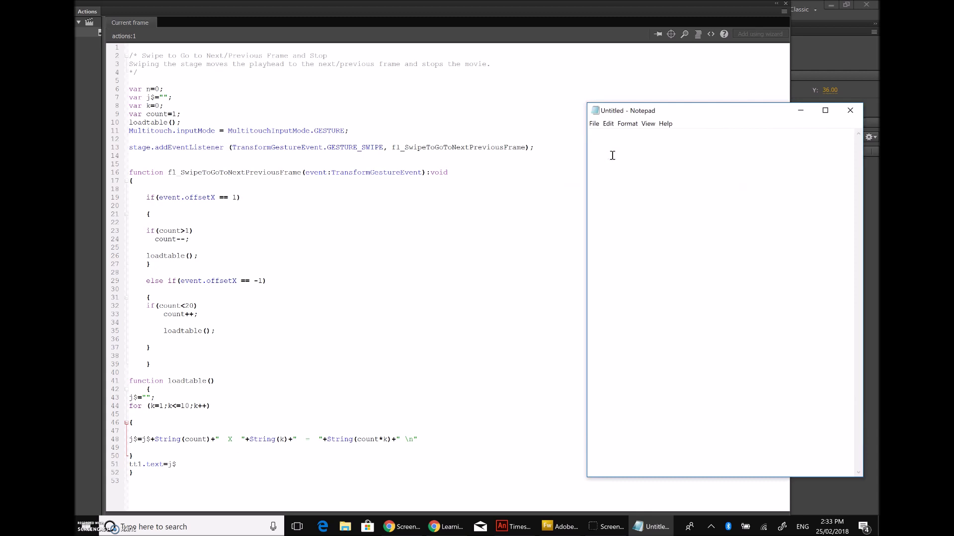
text(j$)
click(788, 153)
text(K=)
key(BackSpace)
key(BackSpace)
Step: Add a count heading with 1 beneath it, begin '1 X', and select * in count*k
text(count)
key(Down)
text(1)
key(Right)
key(Left)
click(774, 144)
text(1)
text(X)
double_click(379, 438)
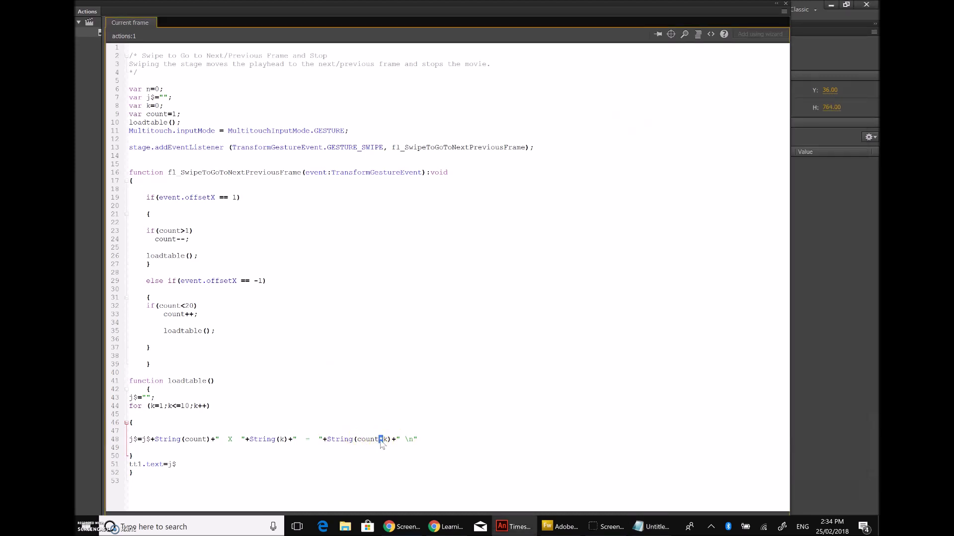
Step: Look up * as multiplication in the ActionScript 3 Operators arithmetic table, then return to Notepad
click(446, 527)
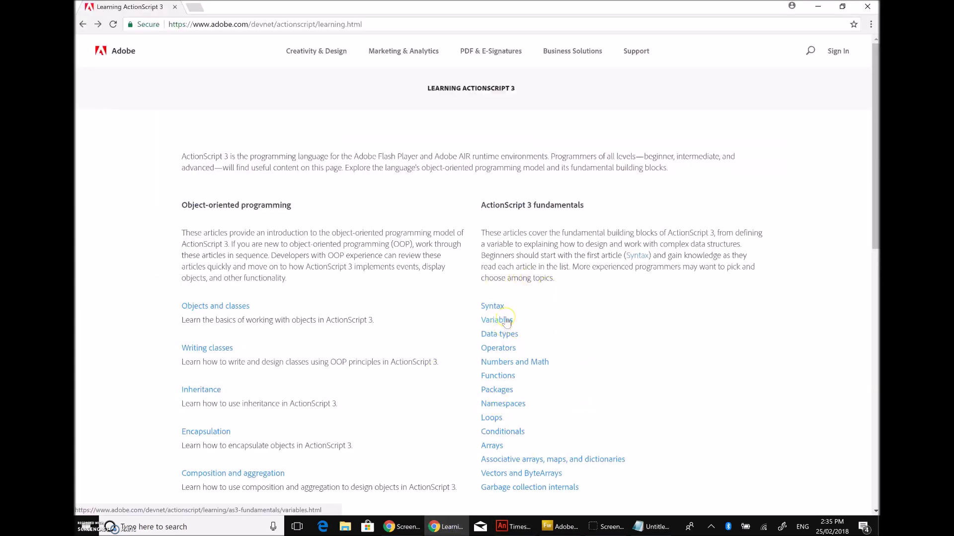
click(502, 380)
click(493, 350)
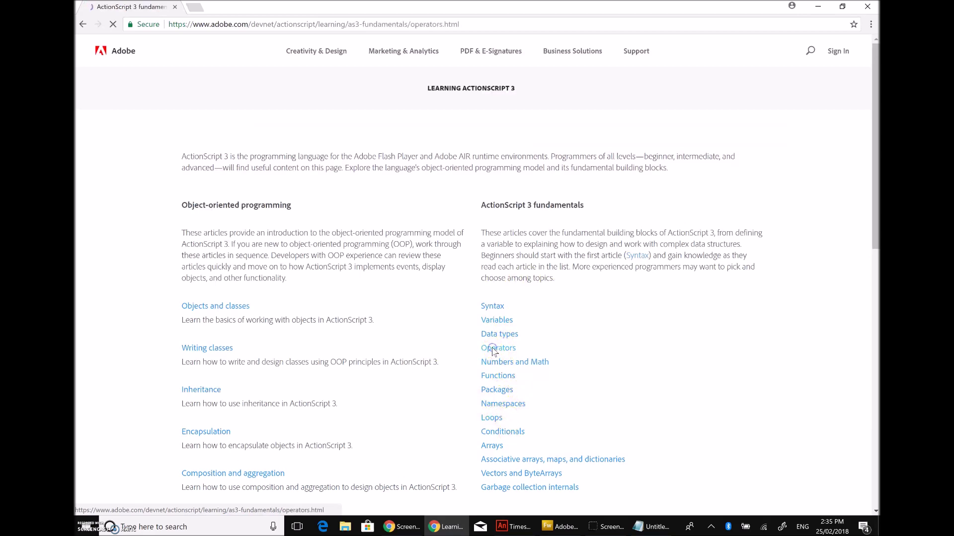
scroll(505, 348, down, 10)
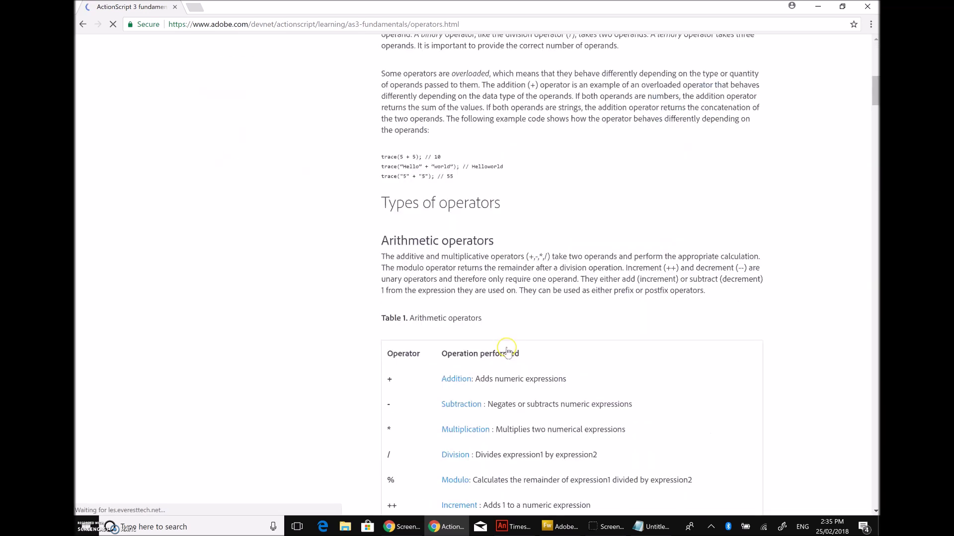
scroll(507, 351, down, 5)
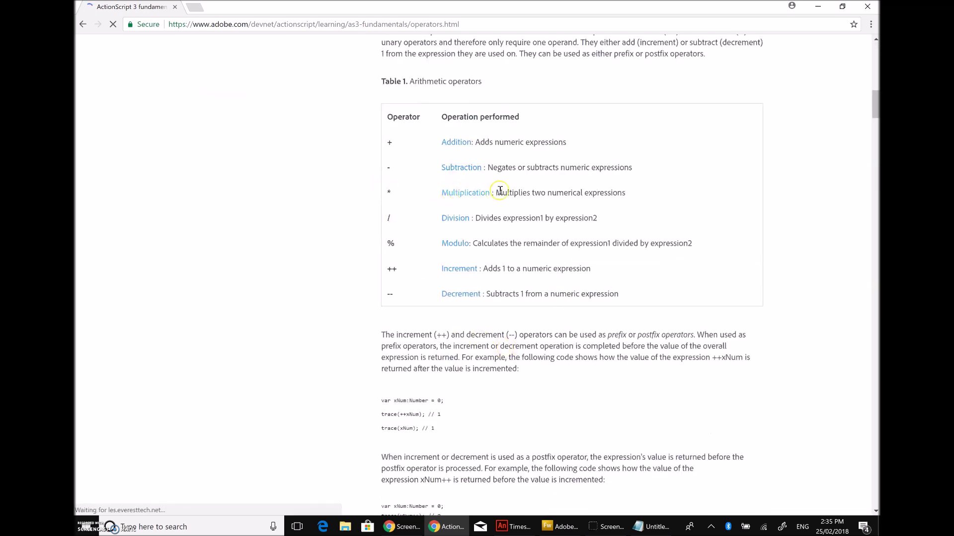
scroll(626, 191, up, 1)
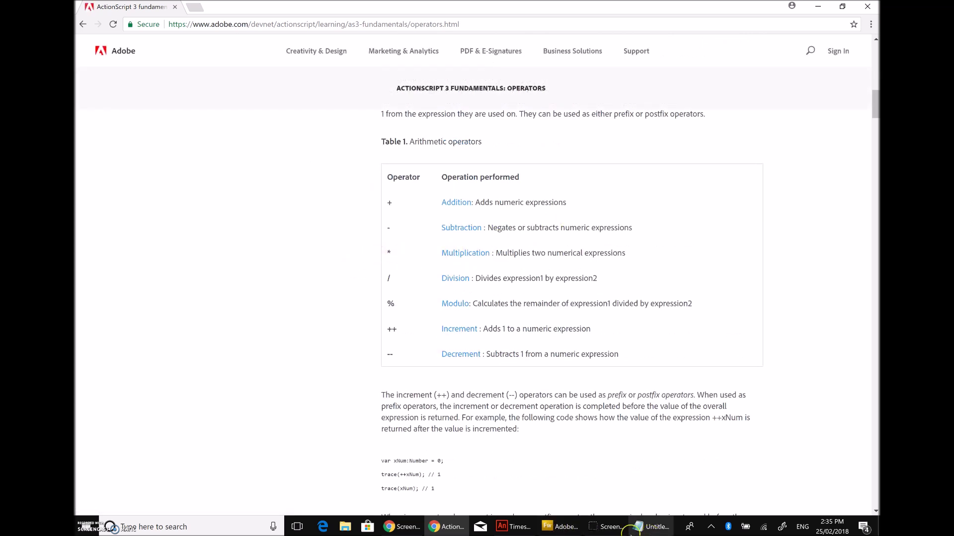
click(655, 527)
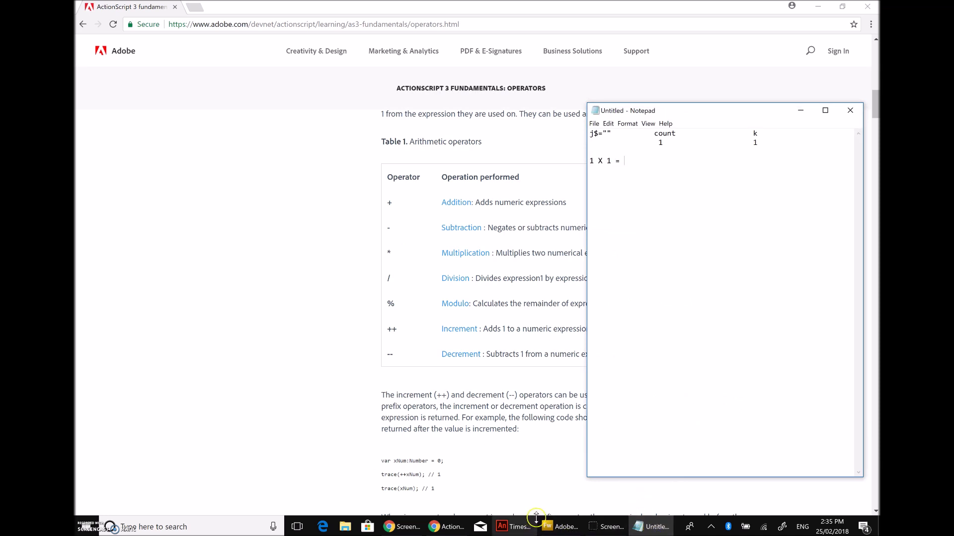
Step: Compare the Animate code with Notepad and finish the trace line '1 X 1 = 1'
click(561, 527)
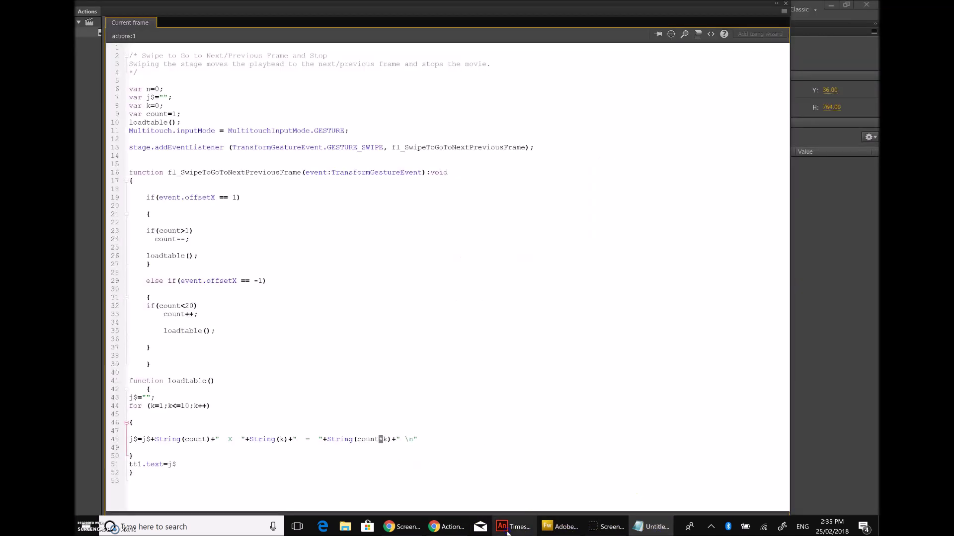
click(655, 527)
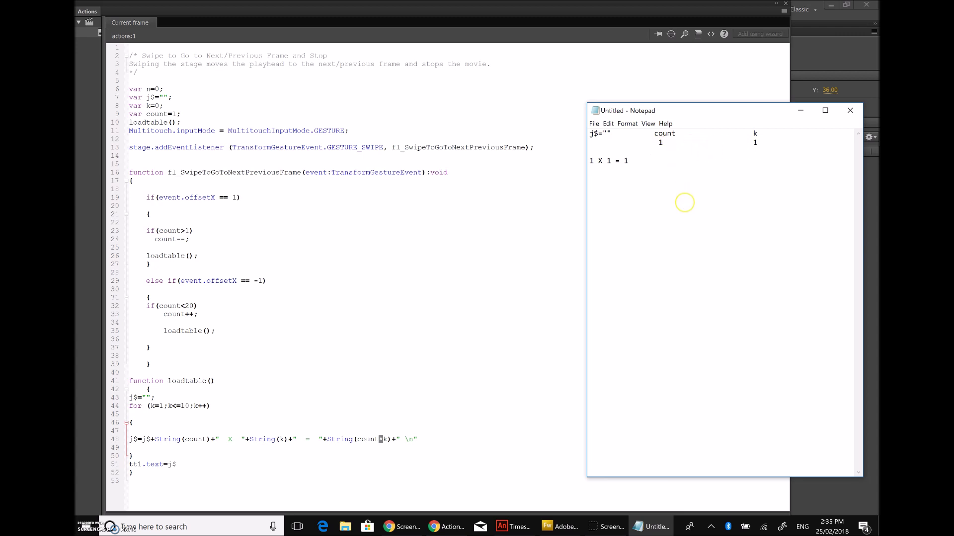
click(411, 439)
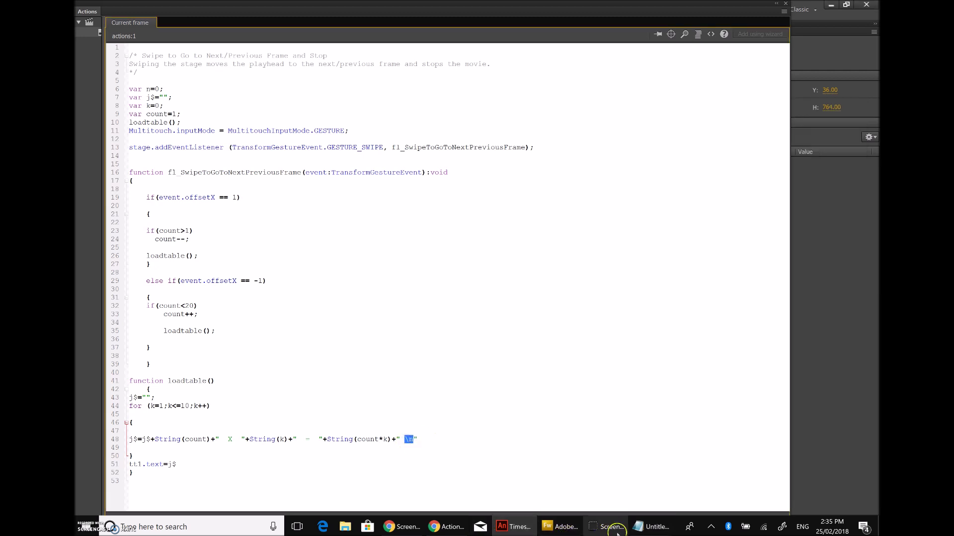
click(651, 526)
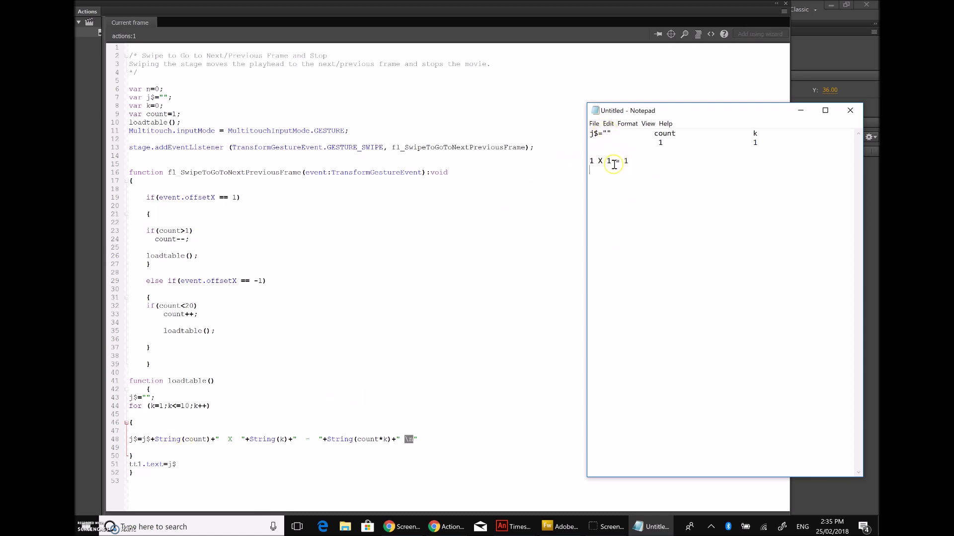
click(601, 135)
drag(628, 161, 599, 162)
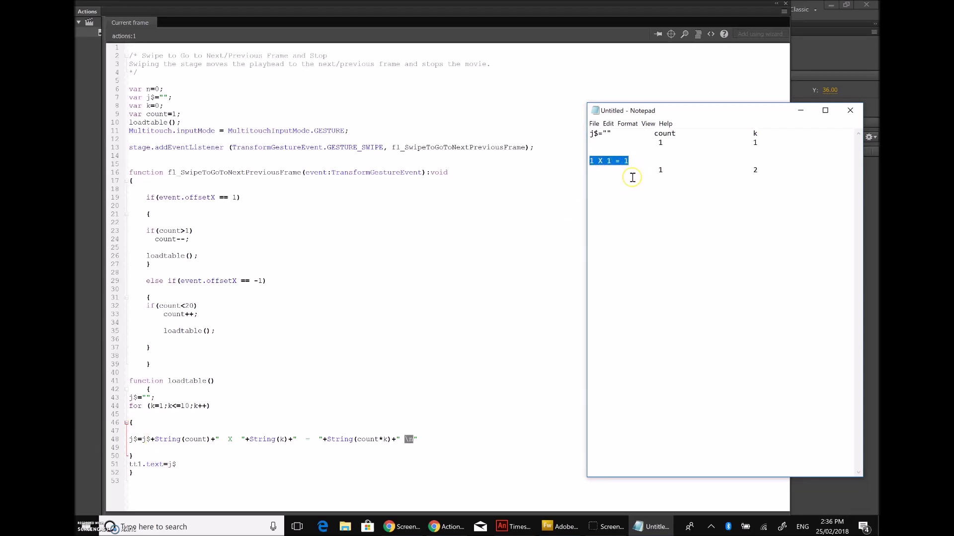
Step: Review the second trace row's values, count 1 and k 2, then return to the Animate code
right_click(603, 161)
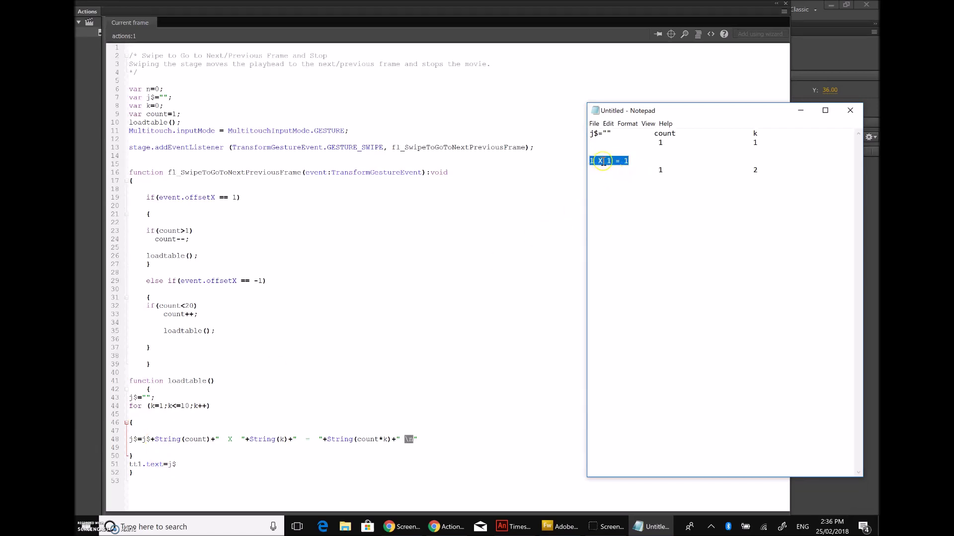
click(630, 161)
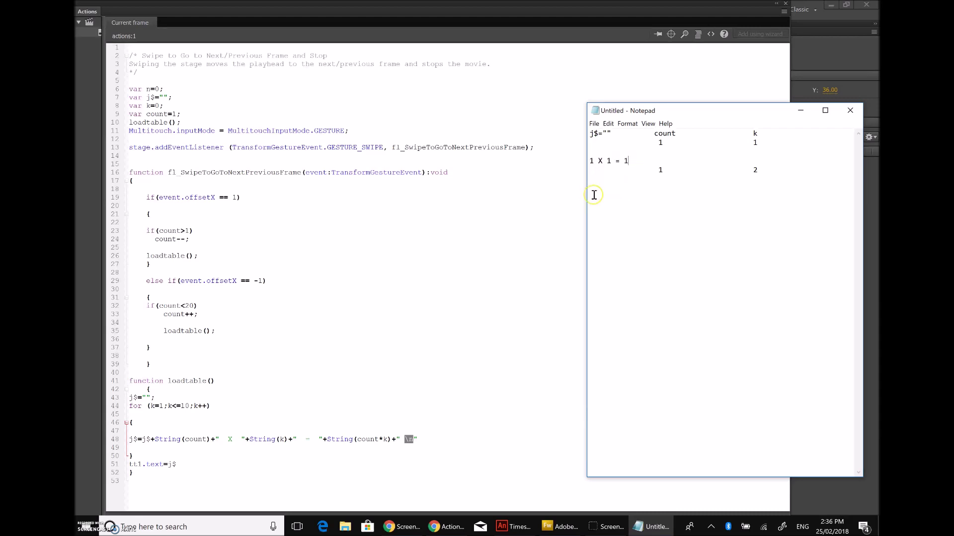
click(204, 442)
double_click(755, 170)
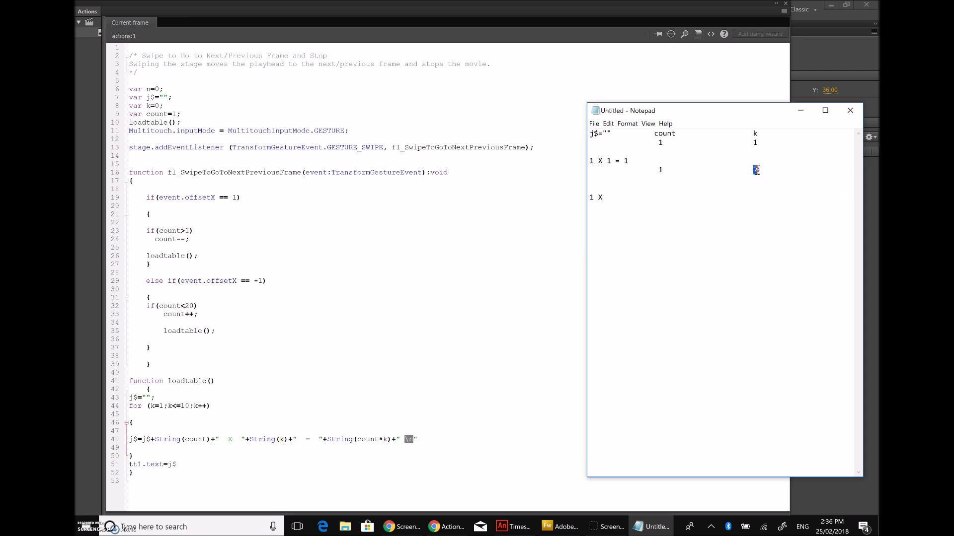
click(658, 196)
double_click(659, 171)
click(614, 195)
click(363, 446)
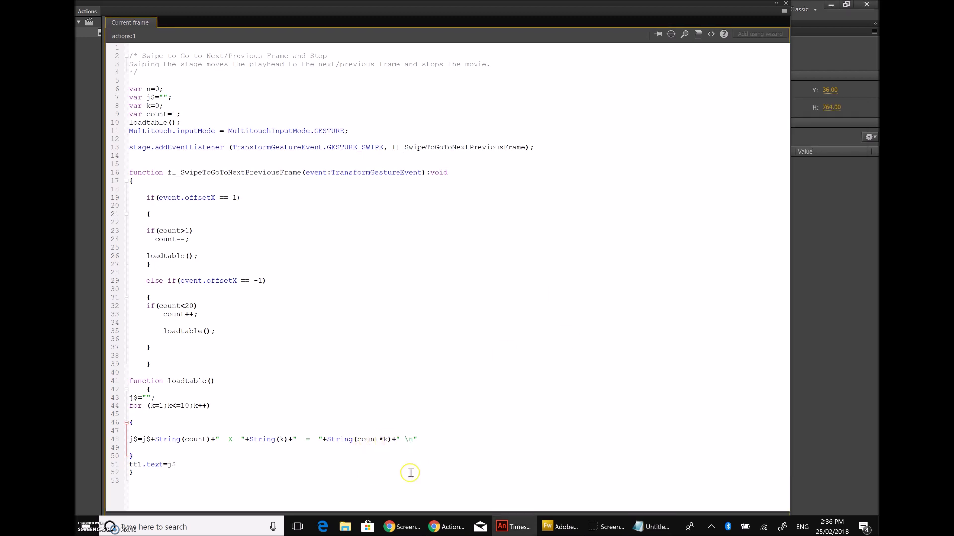
Step: Indent the blank trace line to the count column and continue the rows toward k = 3
click(658, 526)
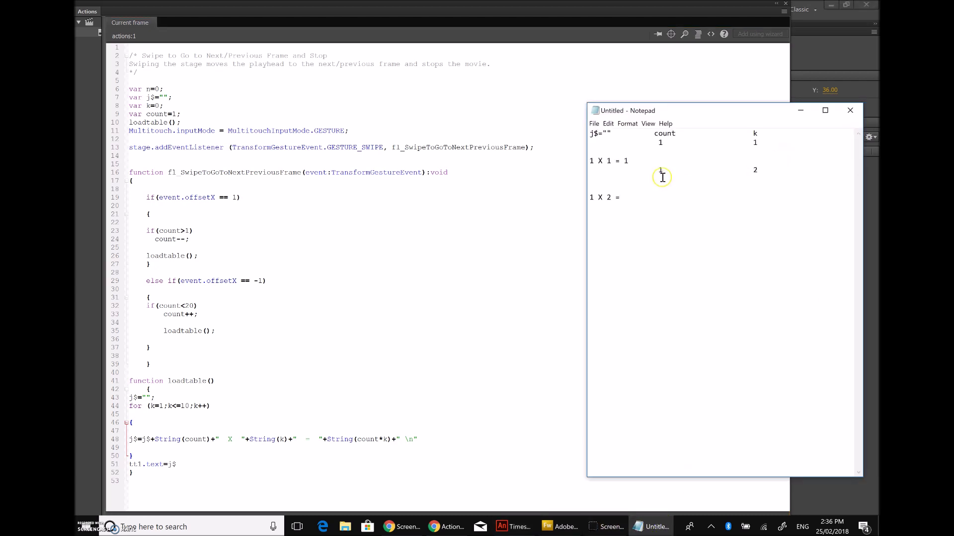
click(631, 192)
key(Tab)
click(393, 528)
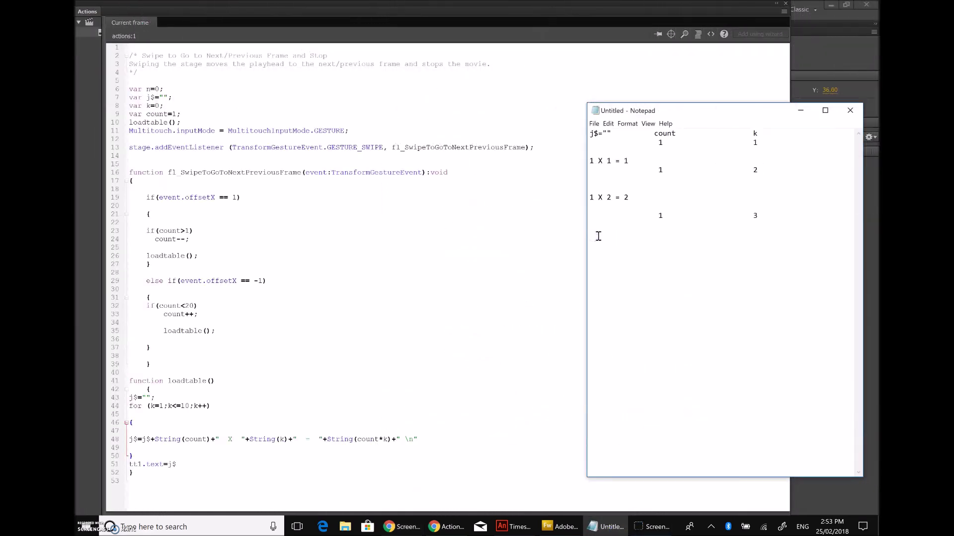
click(757, 215)
click(844, 236)
text(1)
Step: Enter 3 in the trace, check the loop limit 10 on line 44, and compare with Notepad
text(3 = 3)
double_click(184, 406)
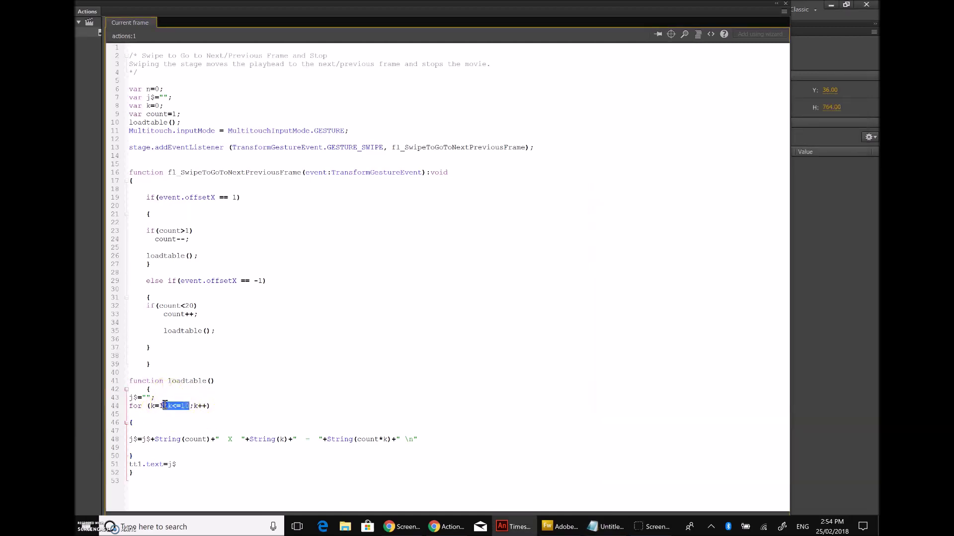
click(173, 413)
click(271, 455)
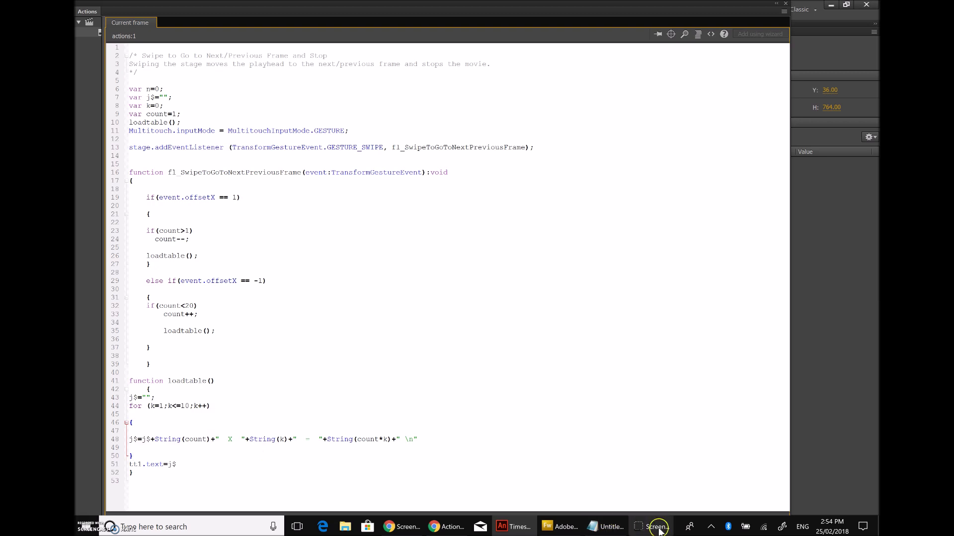
click(607, 527)
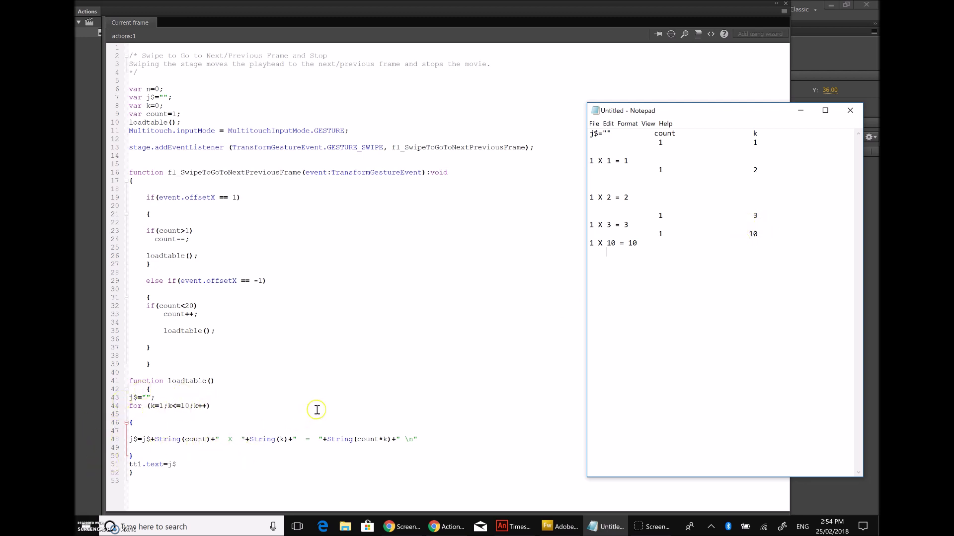
click(251, 435)
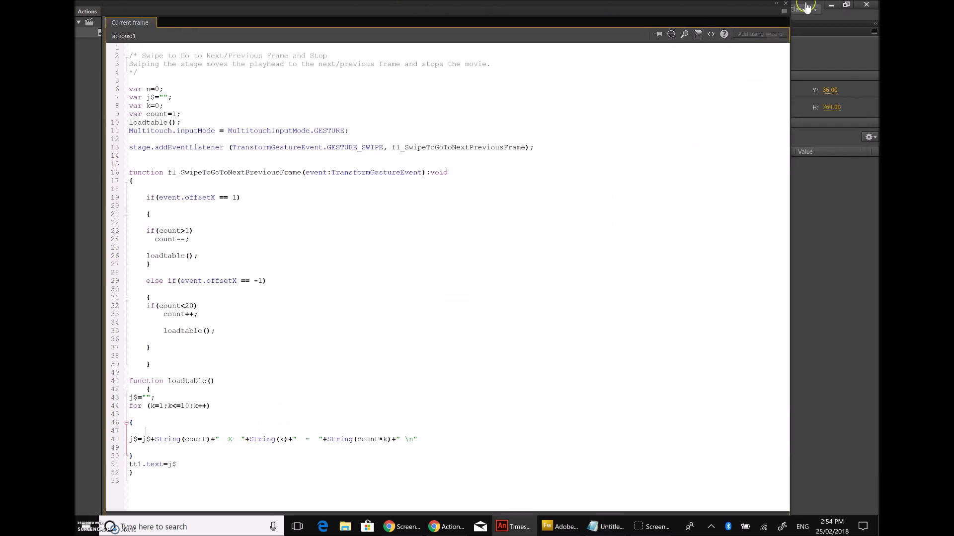
Step: Close the Actions panel and view the stage at 100% zoom
click(787, 4)
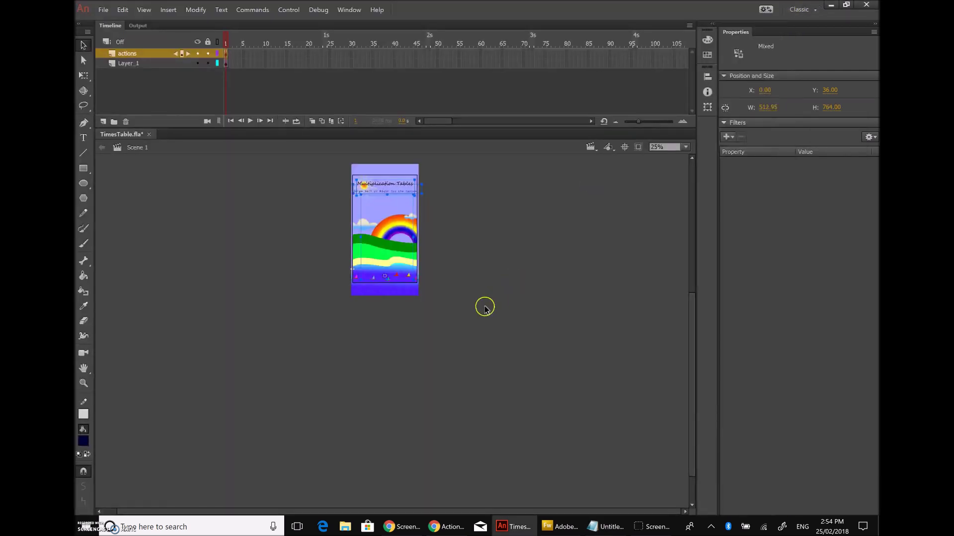
click(686, 147)
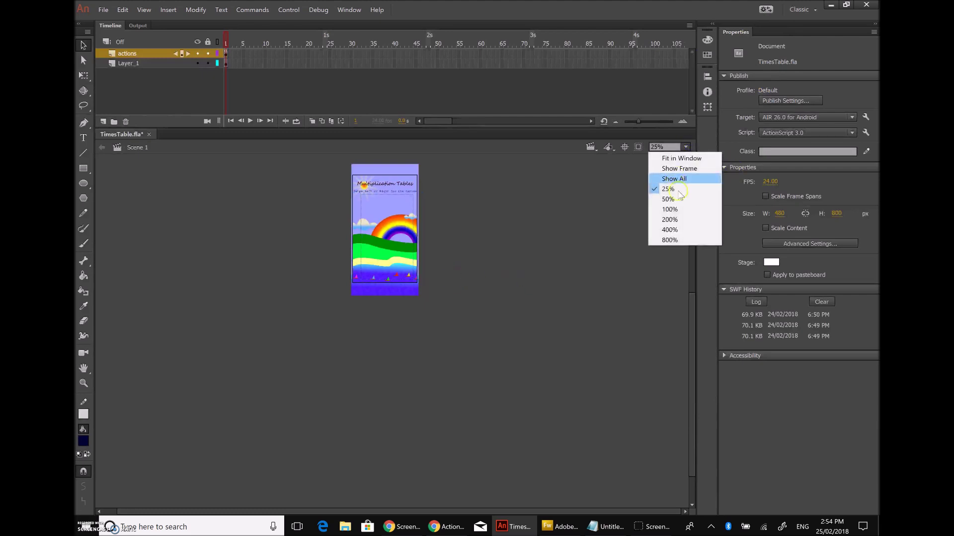
click(663, 212)
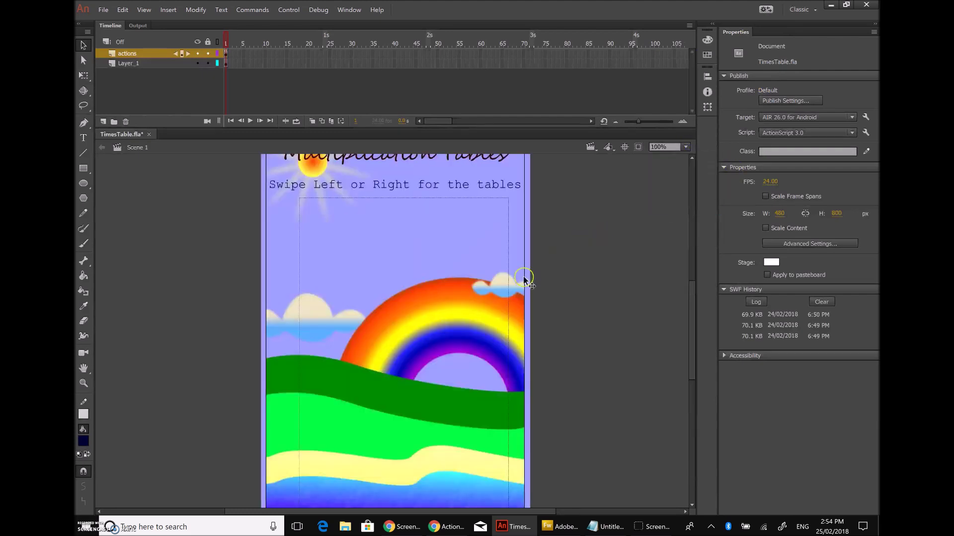
Step: Select the tt1 text field to check its settings, then select the actions layer's frame
click(301, 261)
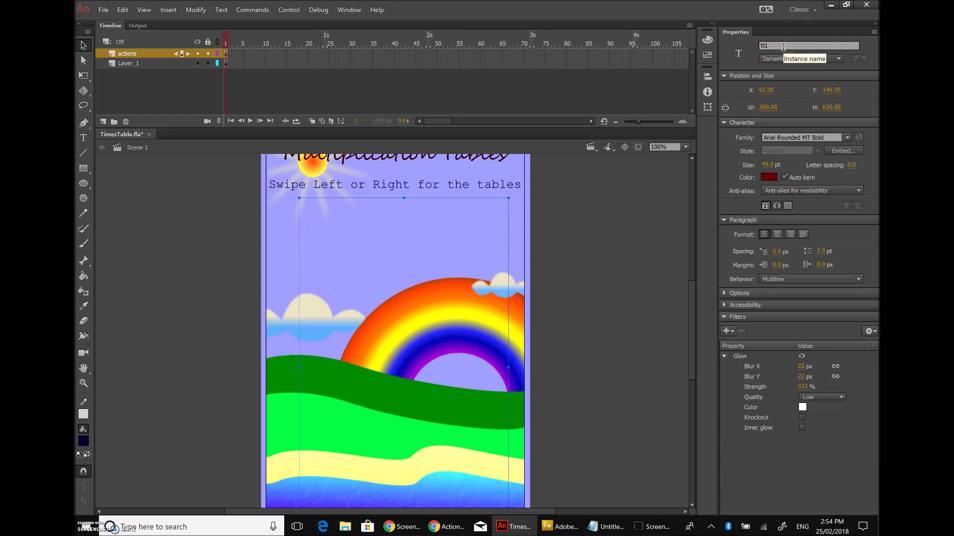
click(606, 529)
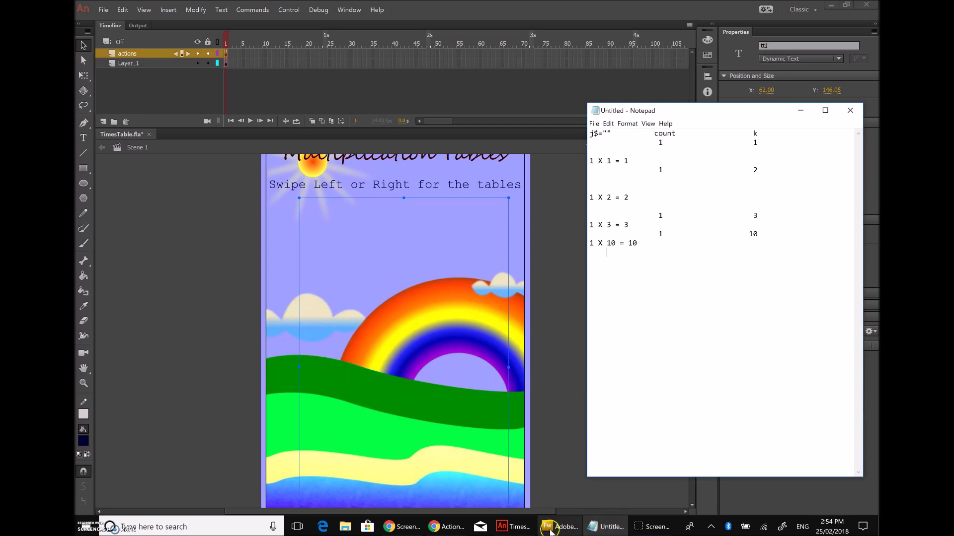
click(108, 54)
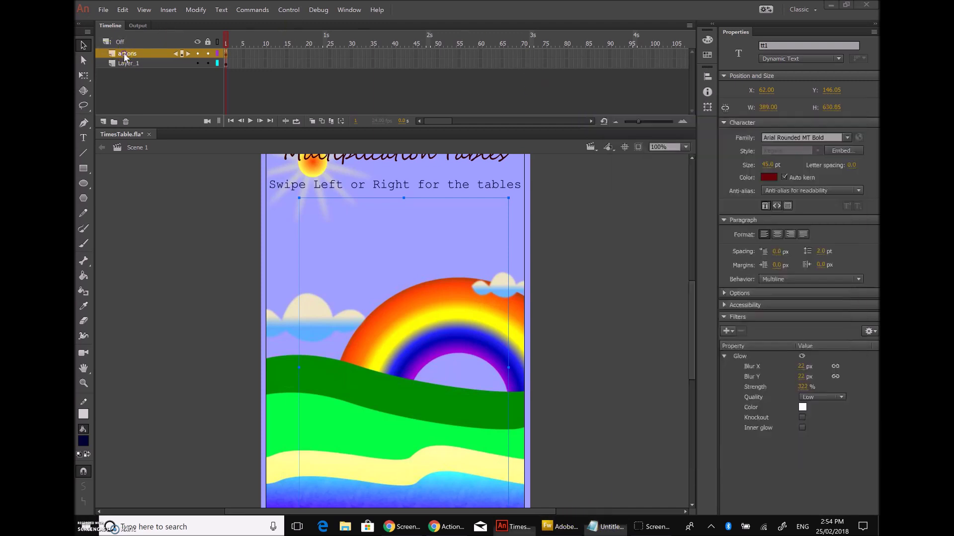
Step: Reopen the actions frame's script with F9, with the Notepad trace alongside it
key(F9)
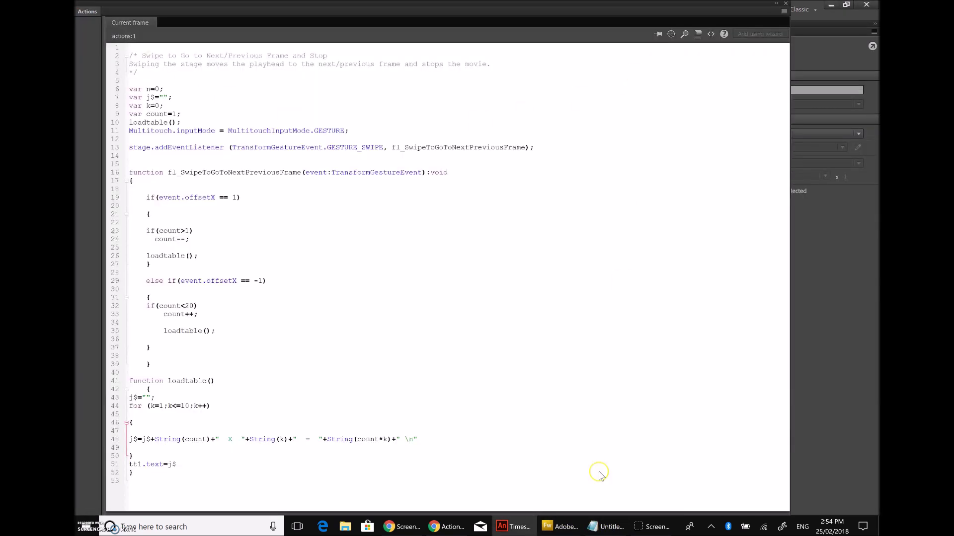
click(606, 528)
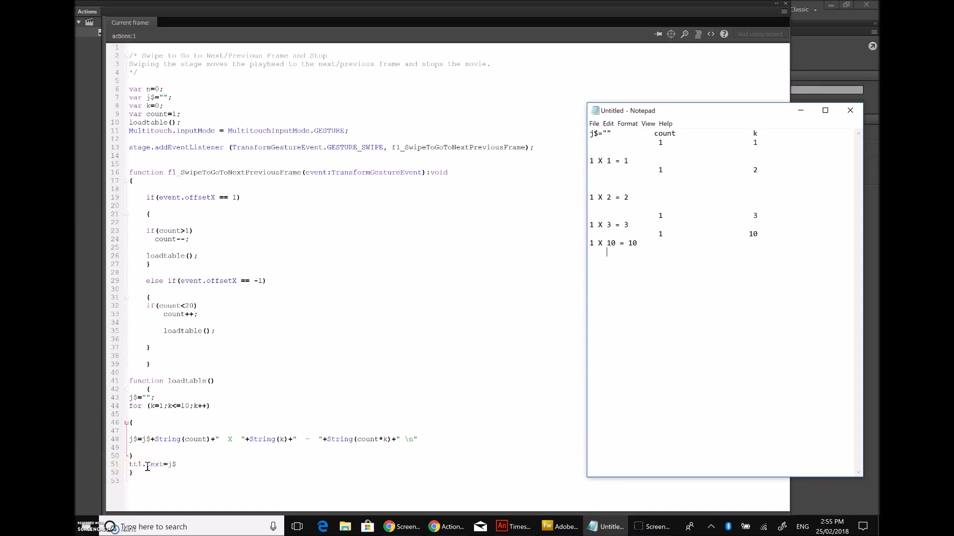
click(183, 464)
click(135, 472)
click(177, 463)
Step: Delete the unused 'var n=0;' line from the script
click(139, 89)
click(124, 87)
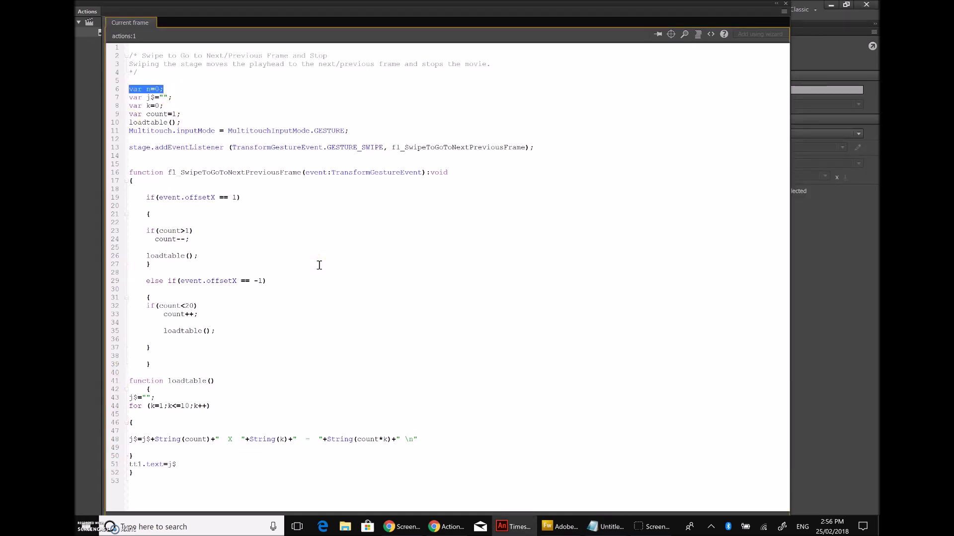
key(BackSpace)
key(BackSpace)
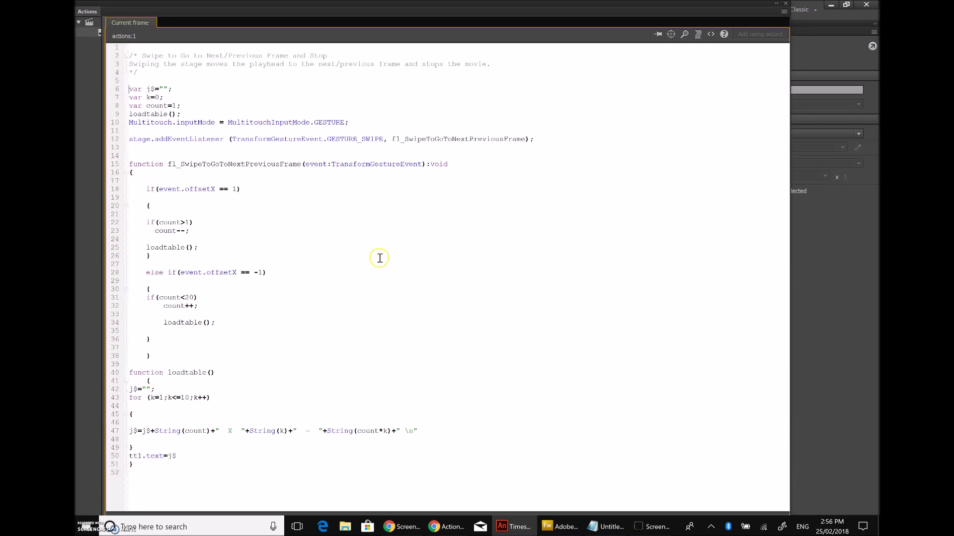
Step: Test the app In AIR Debug Launcher (Mobile) and expand the Touch and Gesture options
click(787, 5)
click(288, 10)
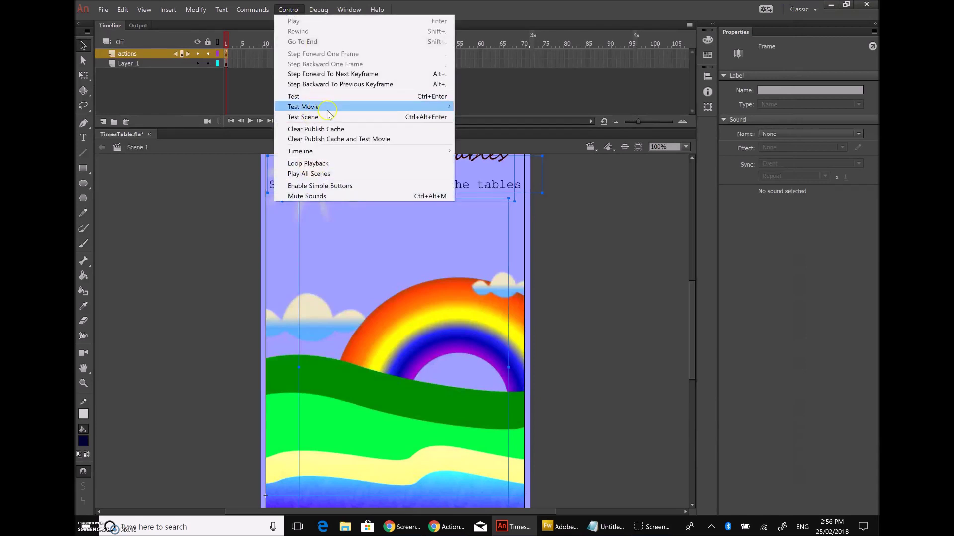
click(208, 137)
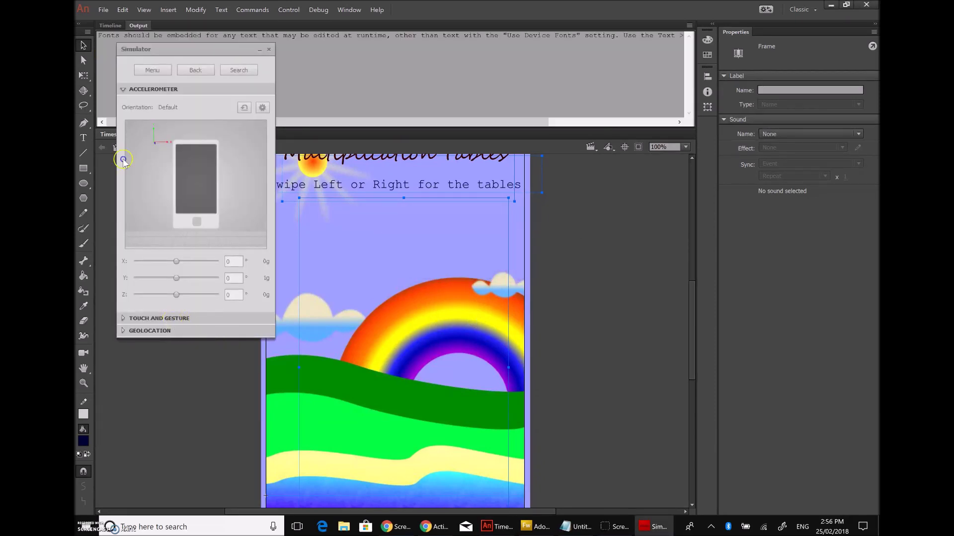
click(173, 319)
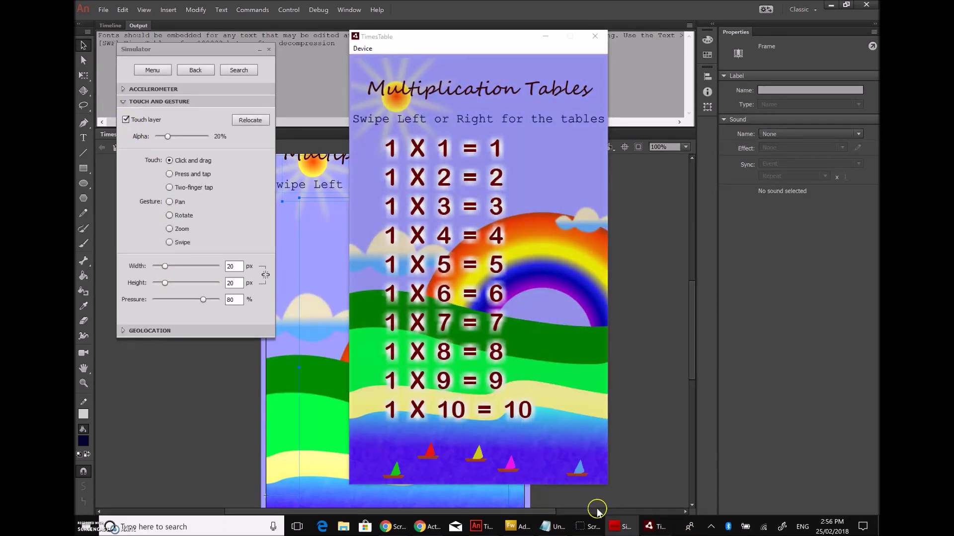
click(548, 528)
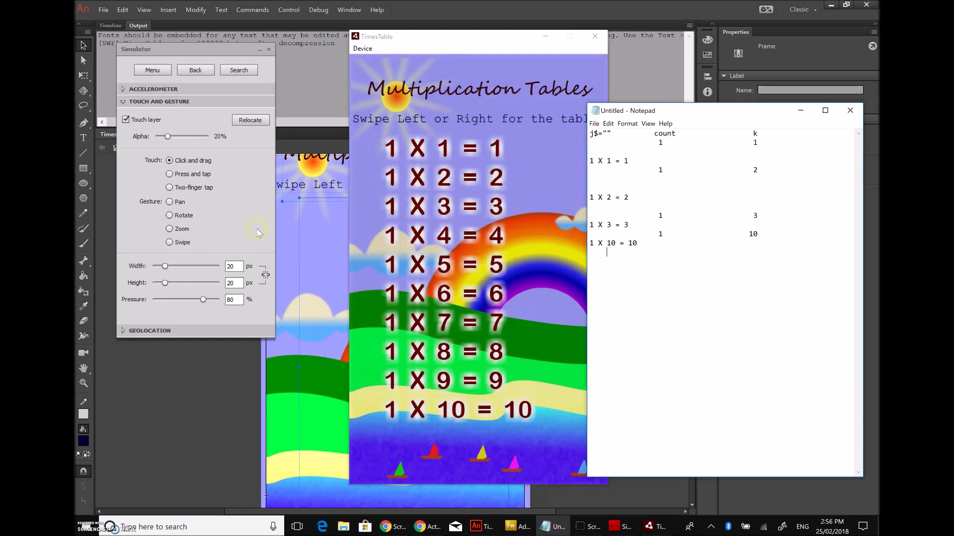
Step: Switch the Simulator to Swipe and swipe the app from the 1 to the 4 times table
click(169, 243)
drag(530, 271, 432, 269)
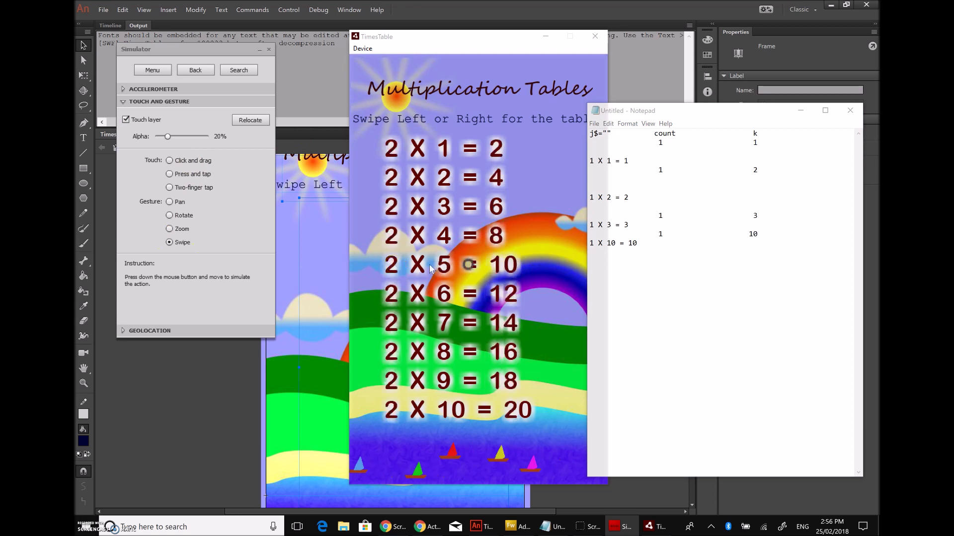
drag(536, 263, 396, 265)
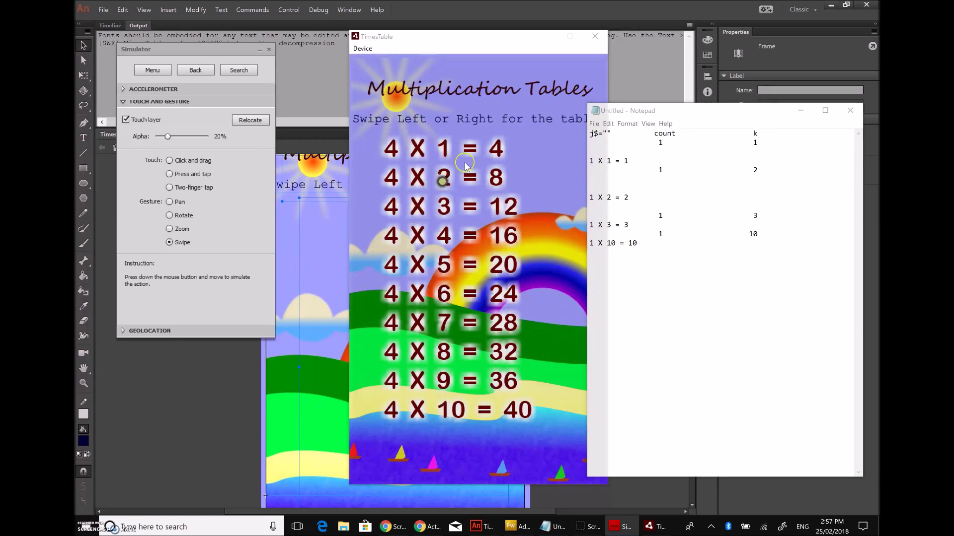
Step: Close Notepad without saving, close the test app, and return to the Timeline
click(850, 111)
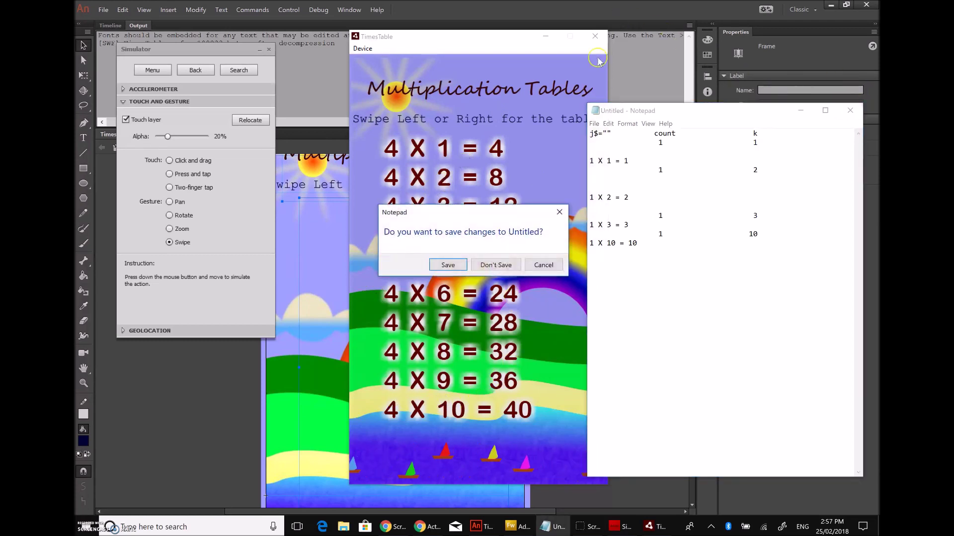
click(496, 266)
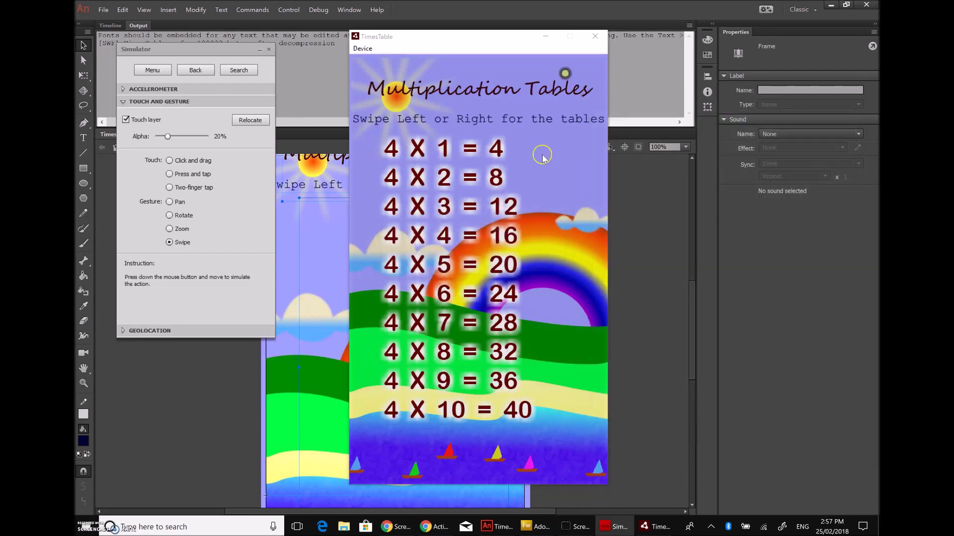
click(592, 37)
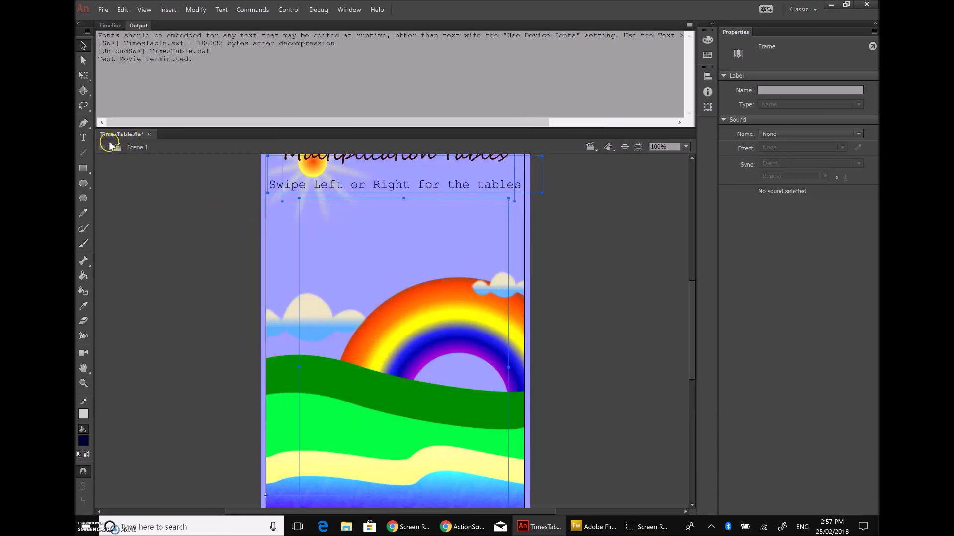
click(110, 25)
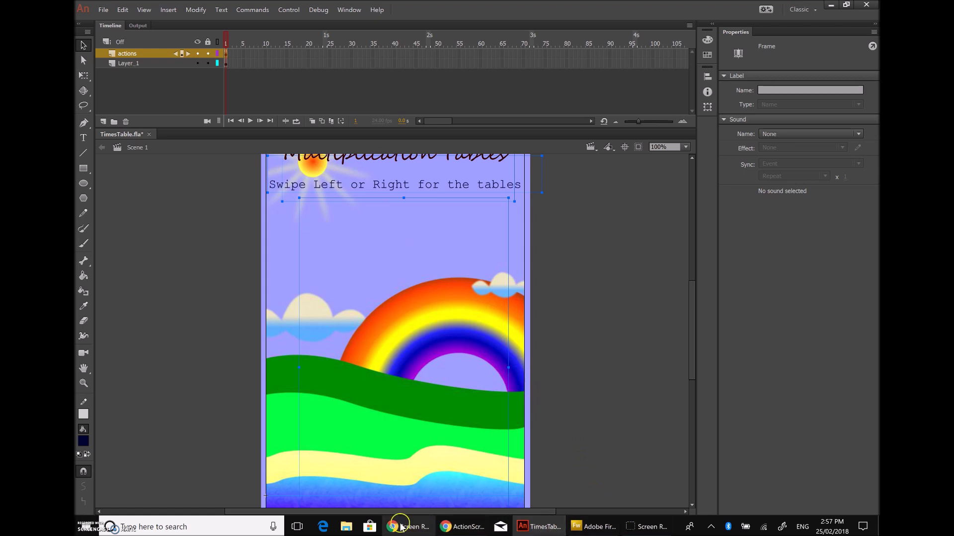
click(462, 526)
scroll(468, 290, up, 10)
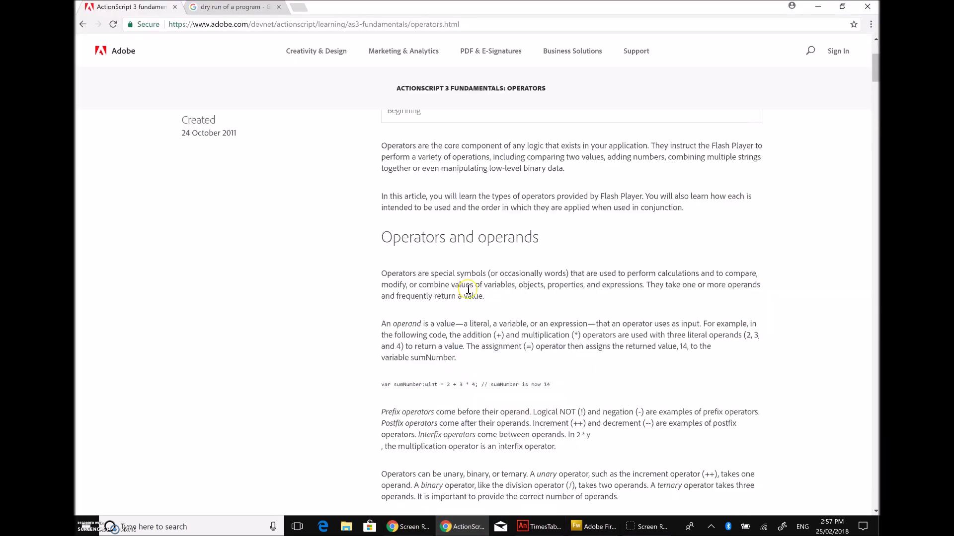
scroll(468, 291, up, 3)
click(82, 26)
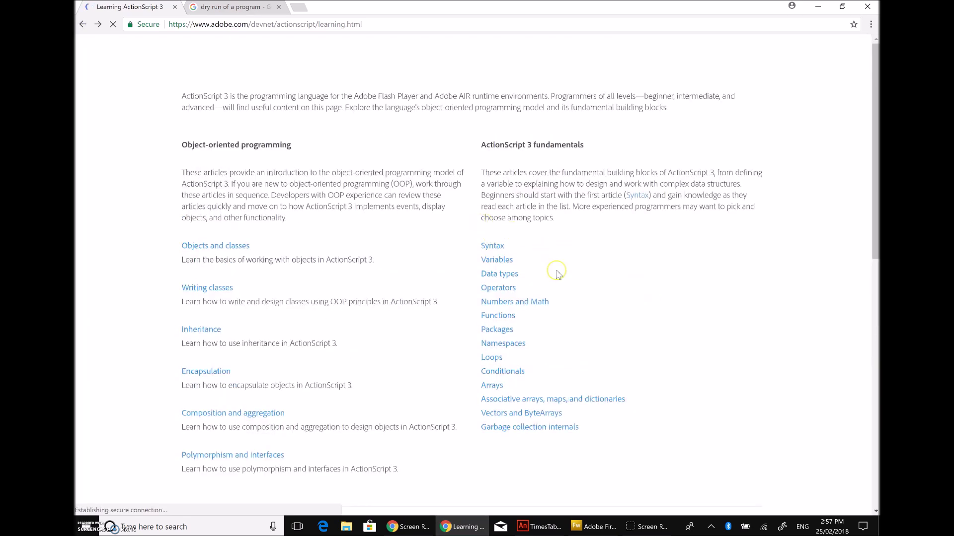
scroll(473, 375, down, 3)
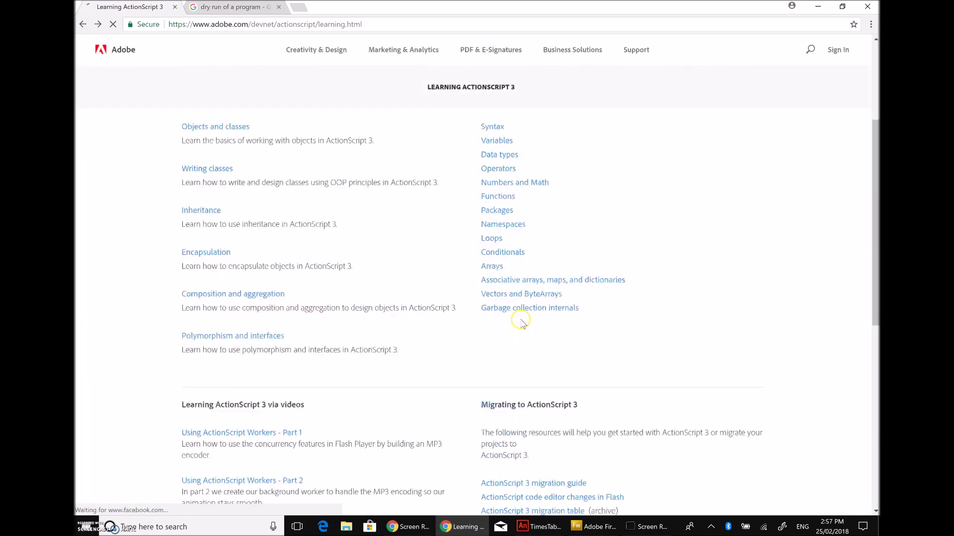
scroll(273, 225, up, 3)
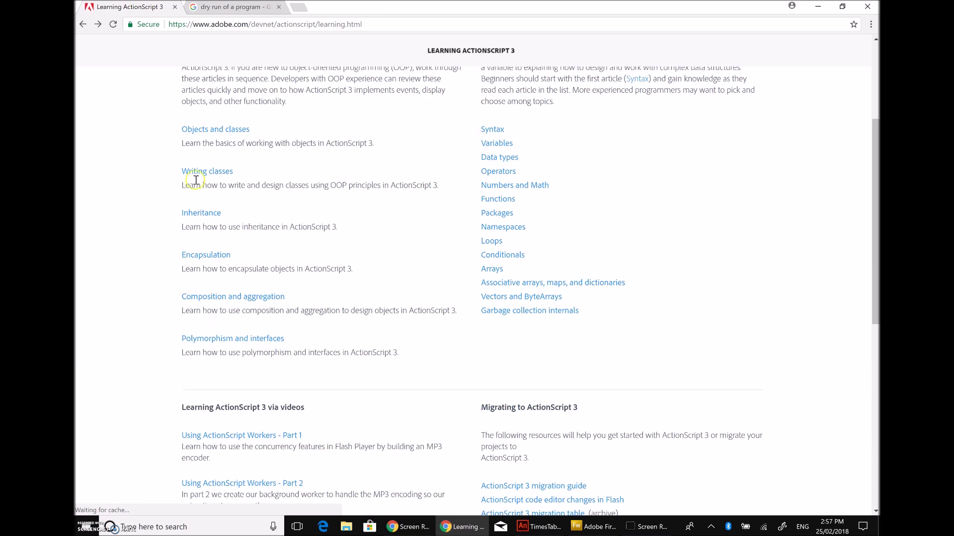
scroll(216, 403, down, 3)
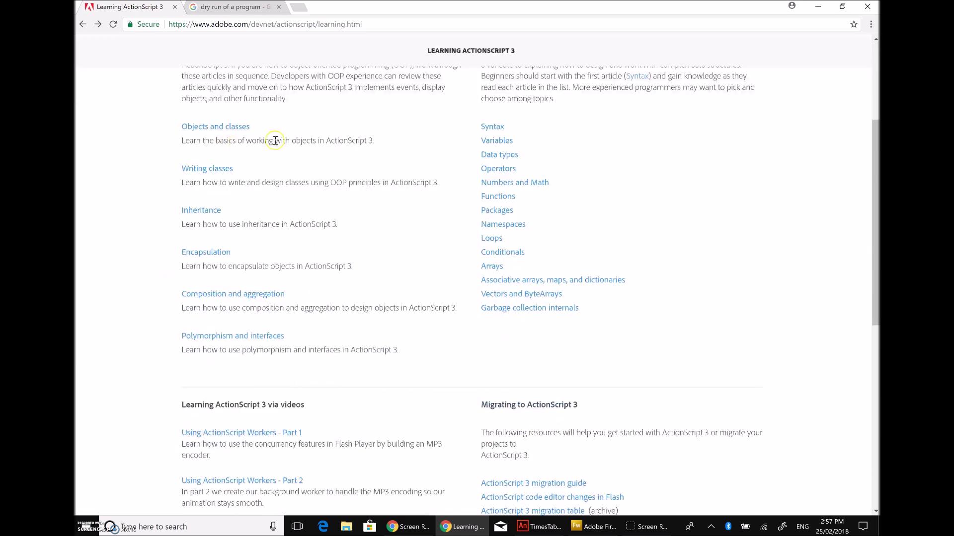
scroll(592, 230, up, 3)
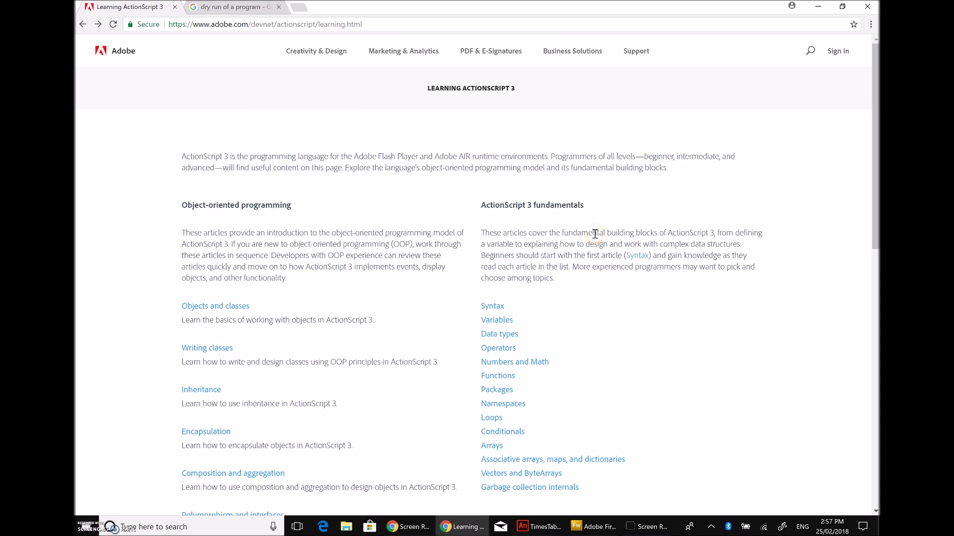
scroll(566, 270, down, 6)
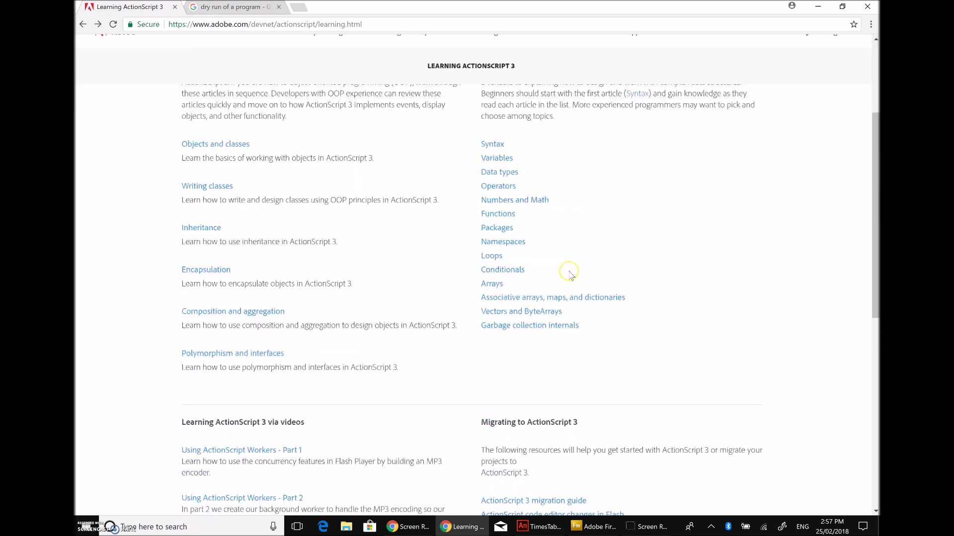
scroll(569, 272, up, 6)
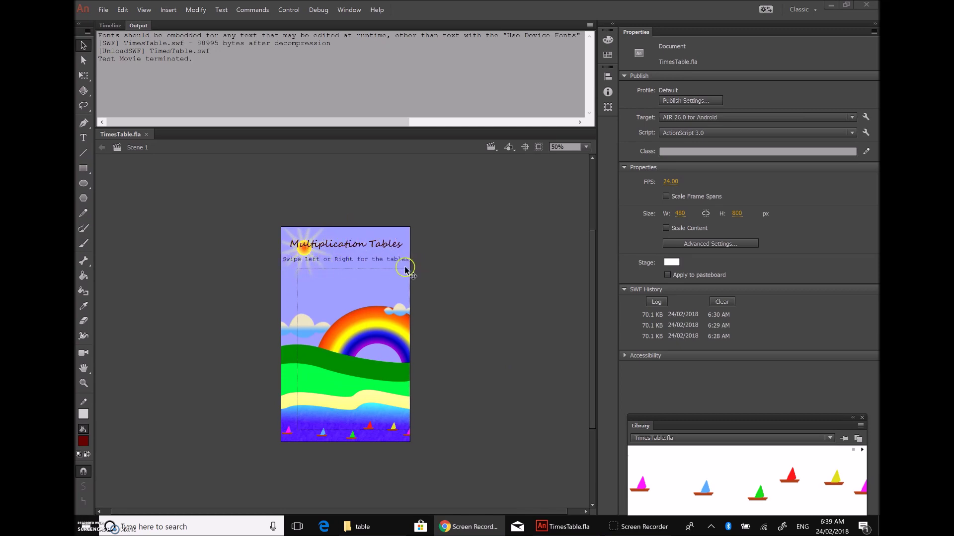
Step: Select tt1 and raise its white Glow filter strength to 322% in Filters
click(309, 271)
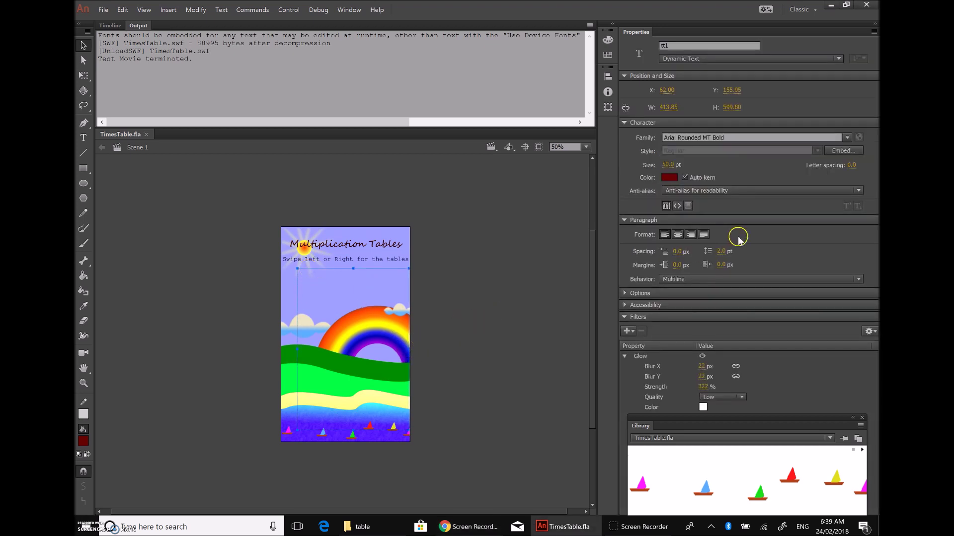
click(623, 348)
click(625, 356)
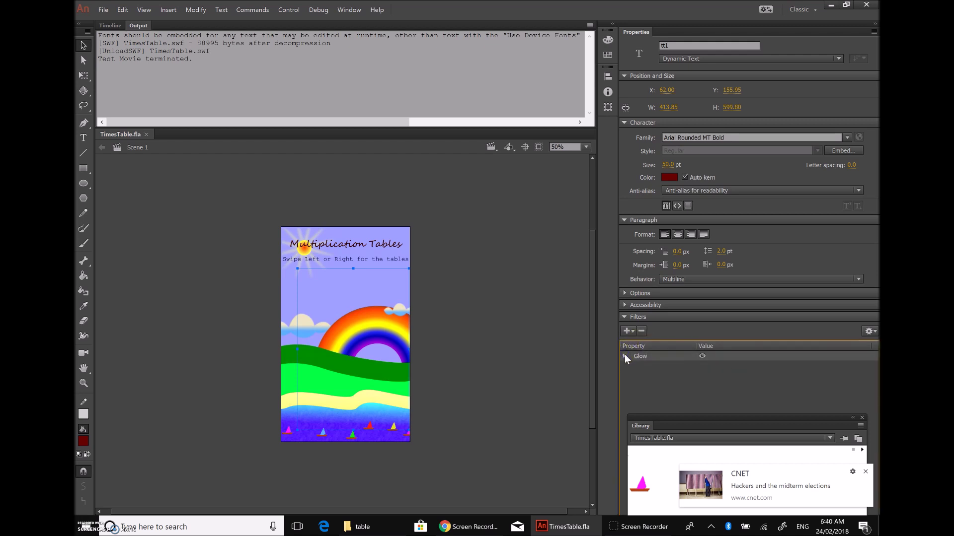
click(625, 356)
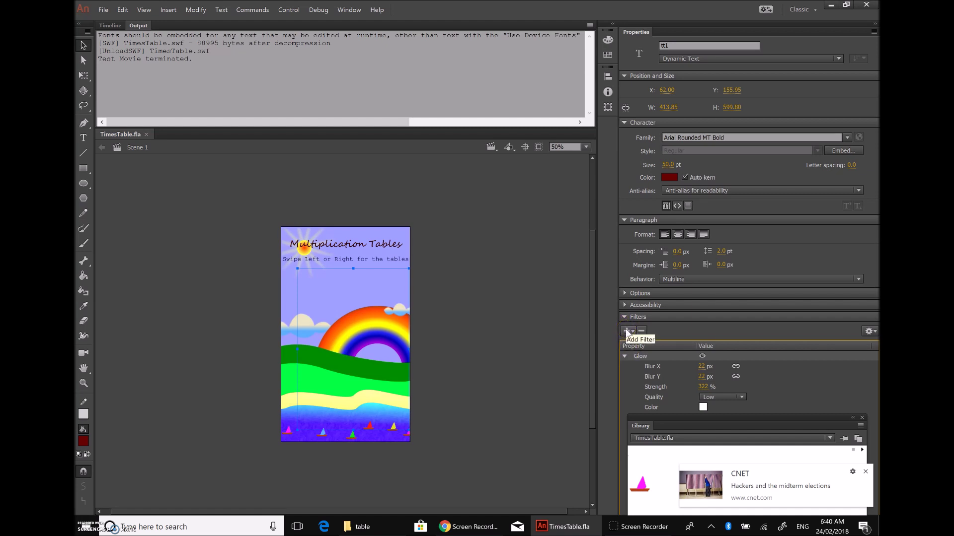
click(627, 332)
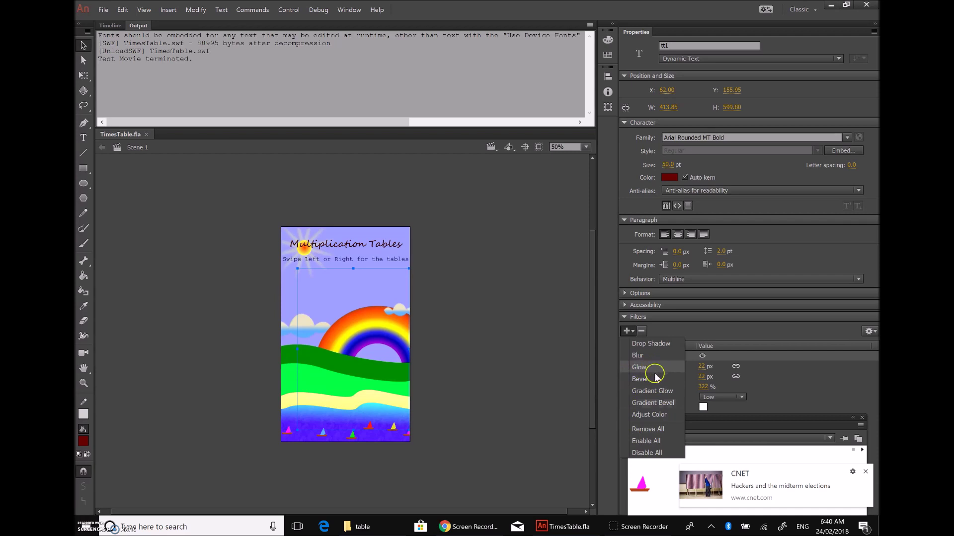
click(734, 332)
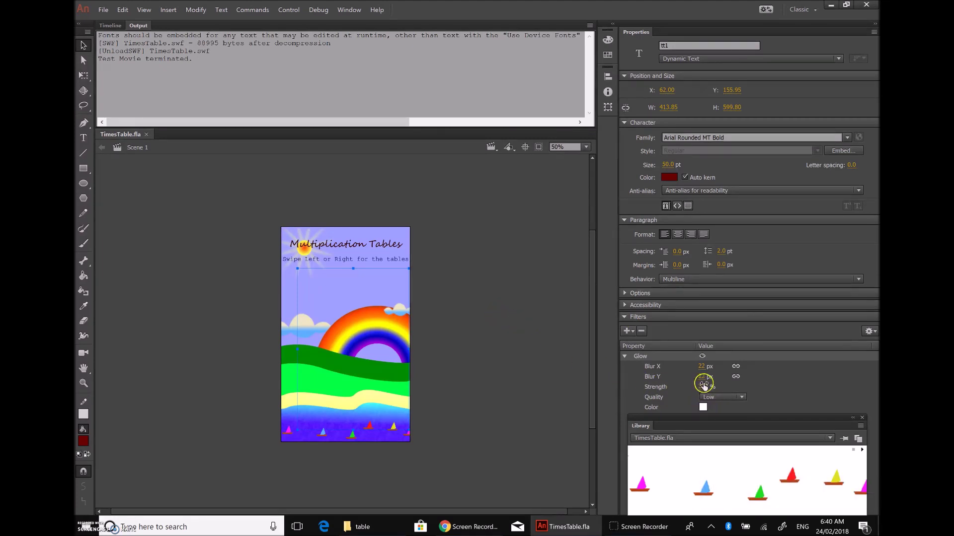
drag(699, 386, 705, 388)
Step: Test the app In AIR Debug Launcher (Mobile) with the Touch layer and Swipe gestures enabled
click(287, 10)
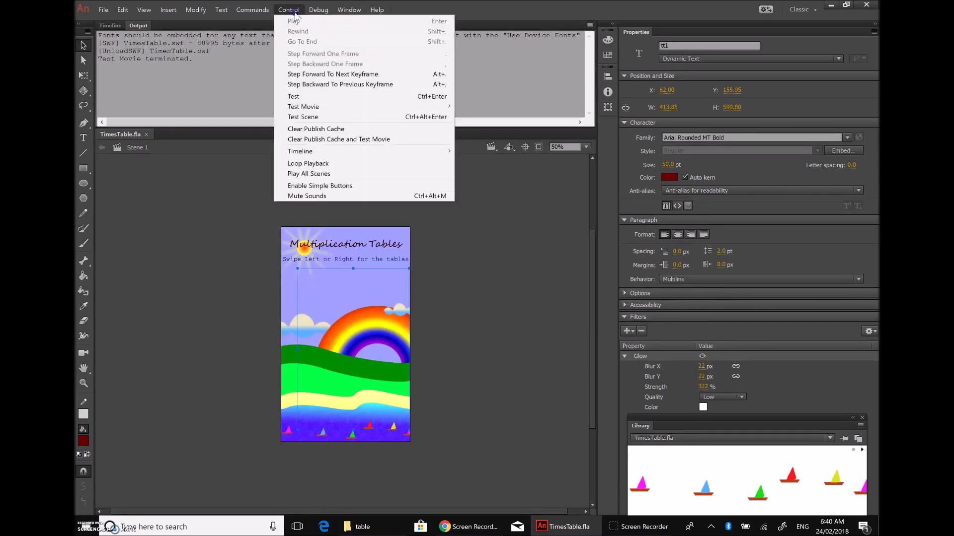
click(321, 107)
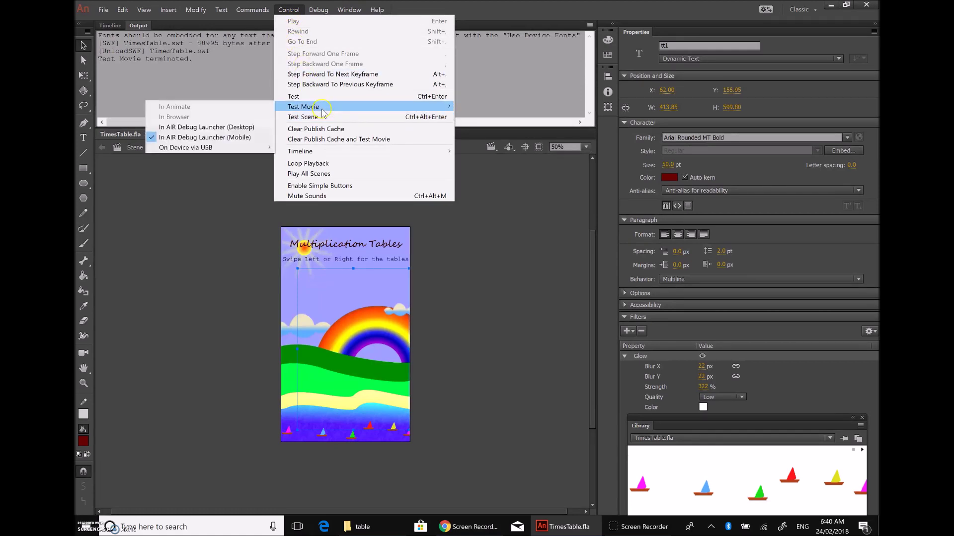
click(232, 139)
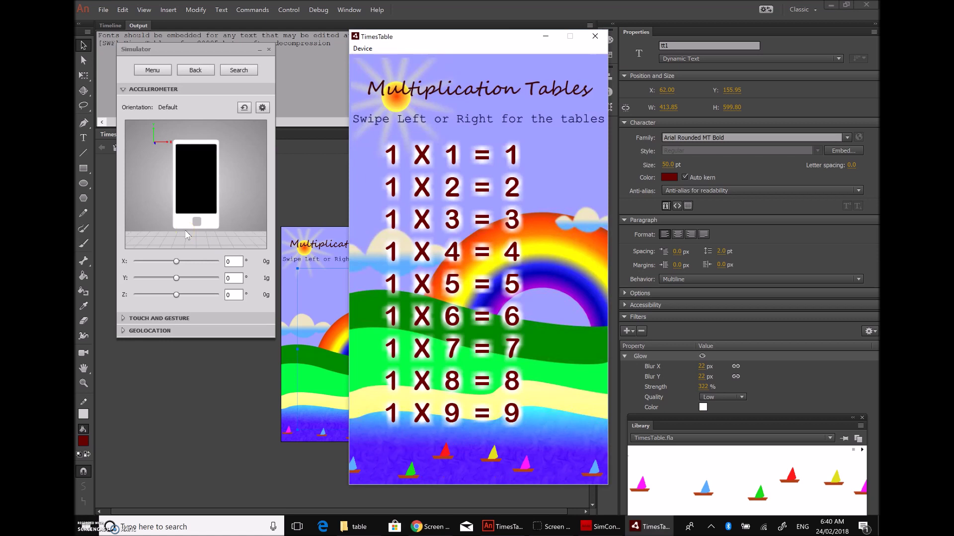
click(168, 318)
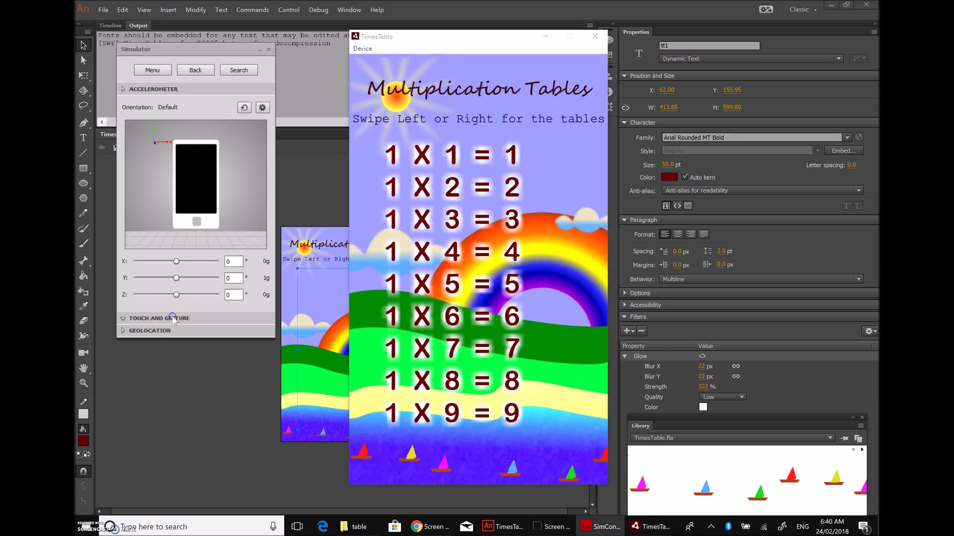
click(126, 120)
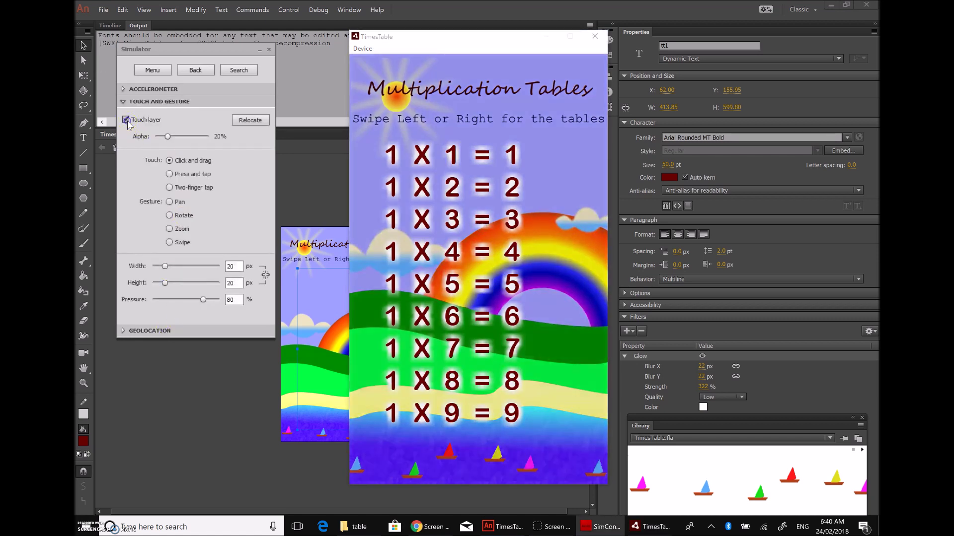
click(170, 243)
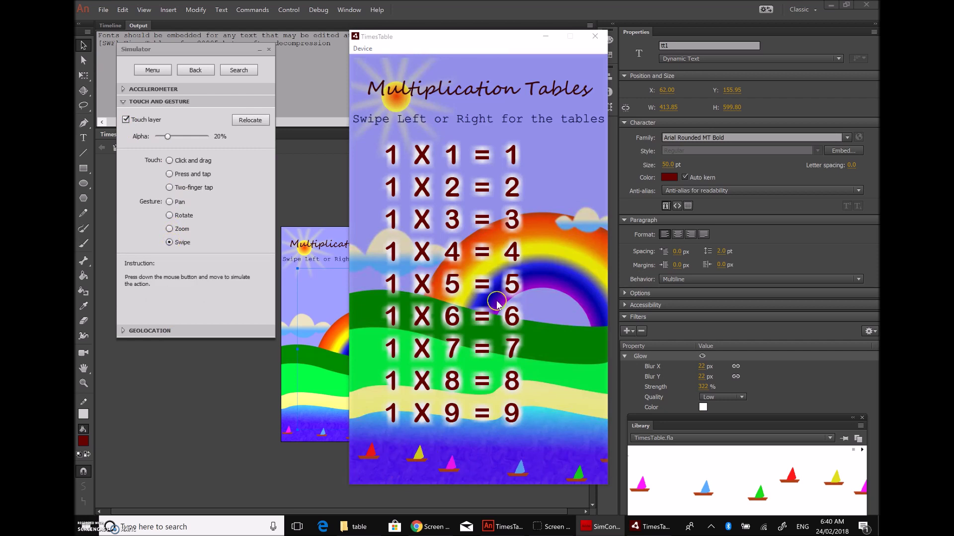
Step: Swipe the simulated phone forward through the times tables, from 6 up to 18
mouse_move(541, 321)
mouse_down()
mouse_move(472, 308)
mouse_move(554, 308)
mouse_move(437, 314)
mouse_move(522, 314)
mouse_up()
drag(432, 314, 423, 279)
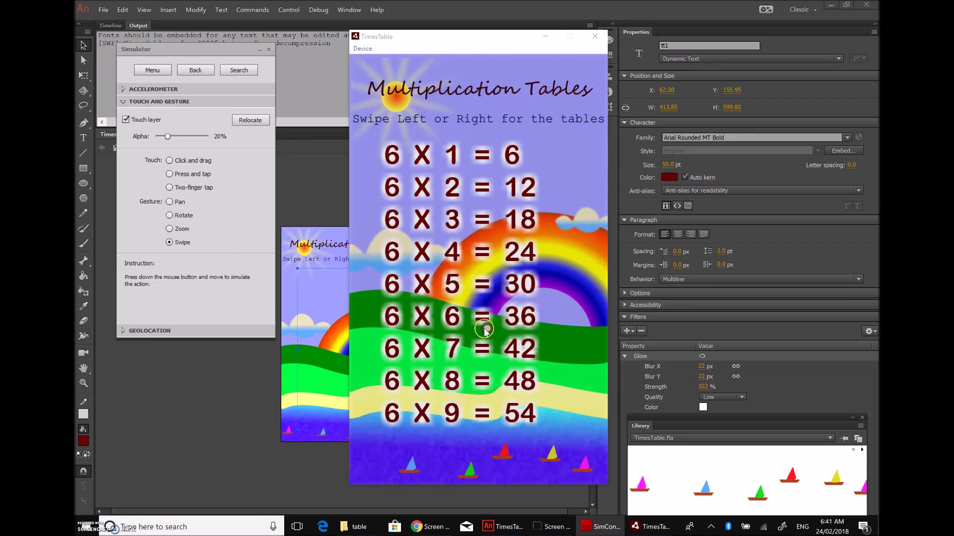
drag(437, 335, 542, 337)
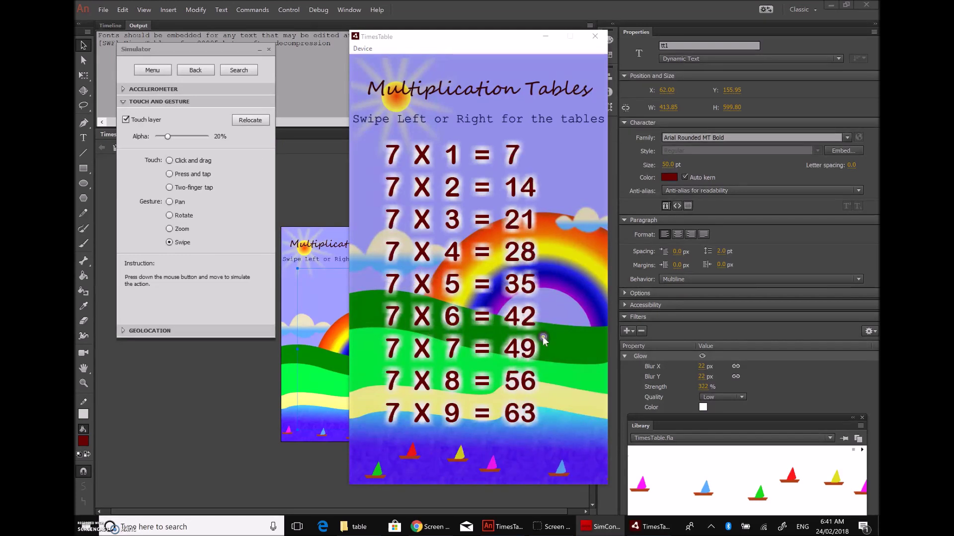
mouse_move(420, 334)
mouse_down()
mouse_move(517, 343)
mouse_move(409, 338)
mouse_up()
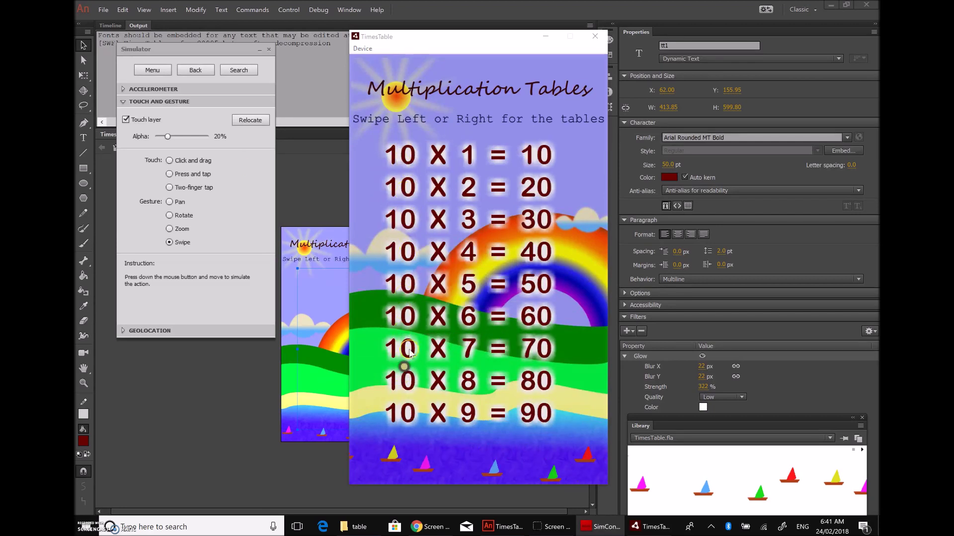
drag(430, 330, 547, 331)
drag(384, 331, 556, 418)
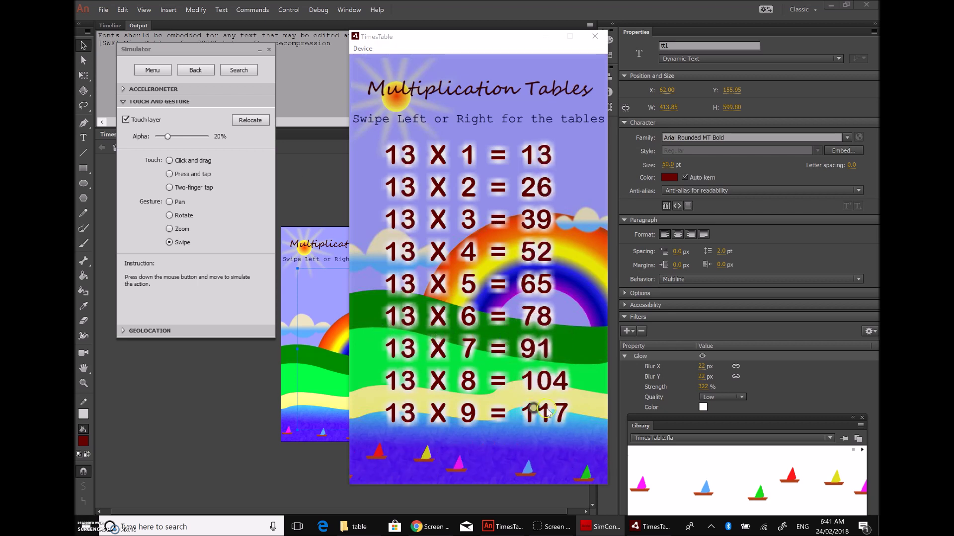
drag(553, 382, 601, 354)
drag(475, 335, 500, 223)
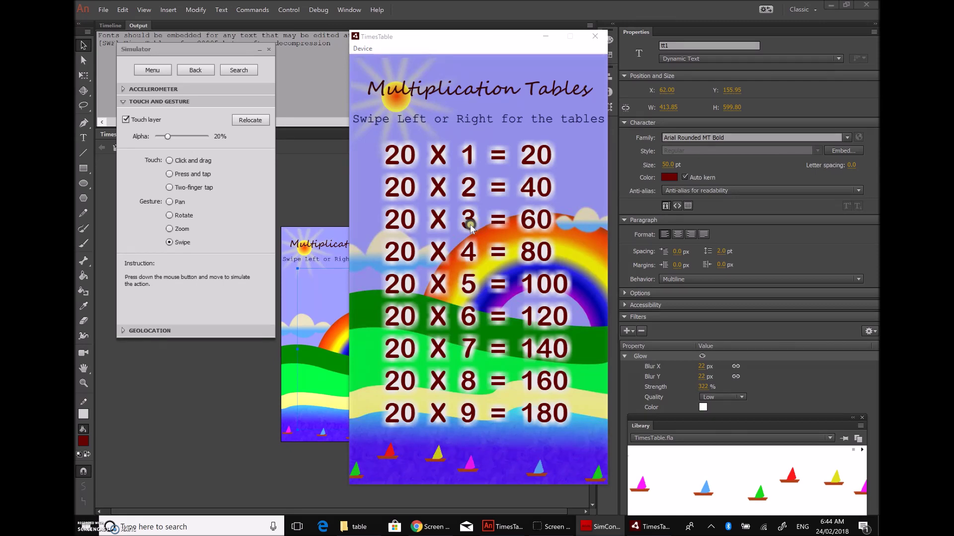
Step: Close the test app, return to the Timeline, and open the actions frame's script
click(593, 38)
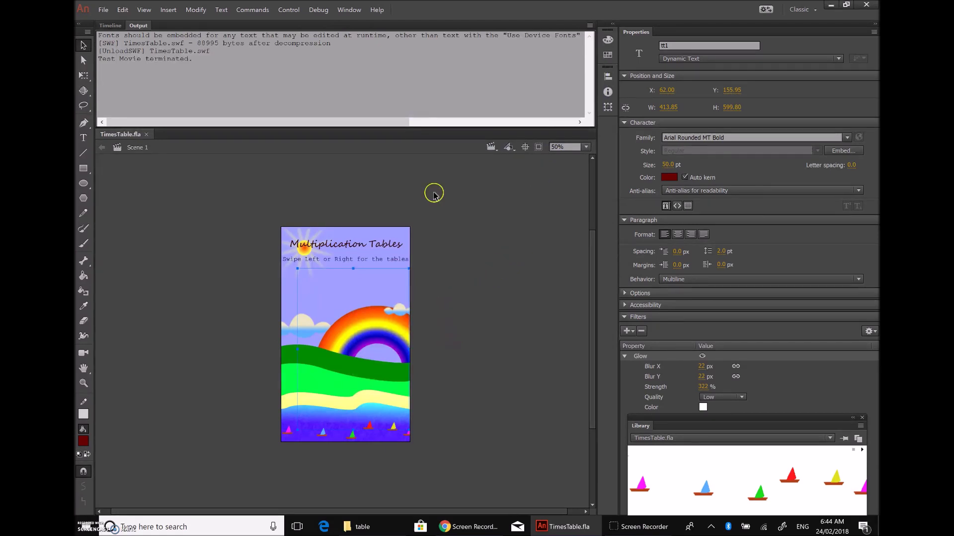
click(110, 26)
click(131, 53)
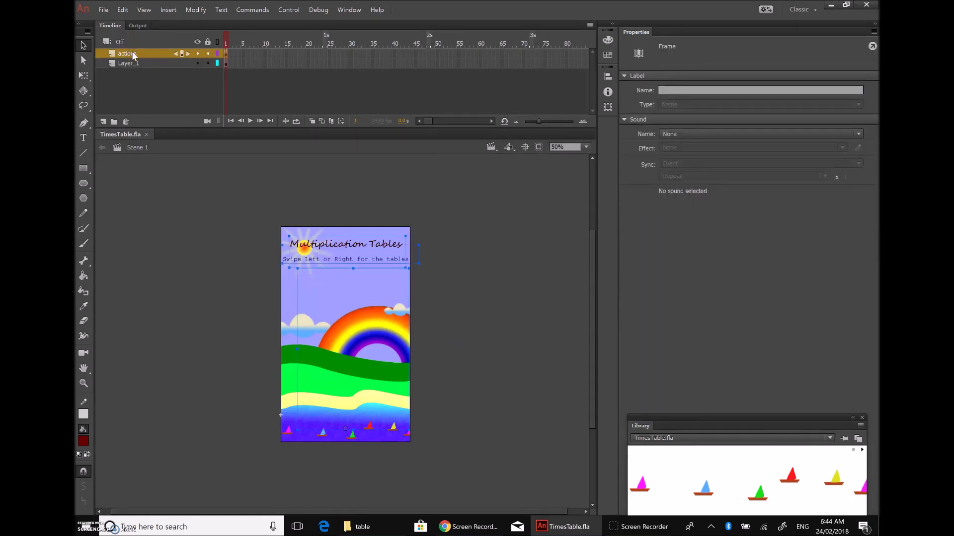
key(F9)
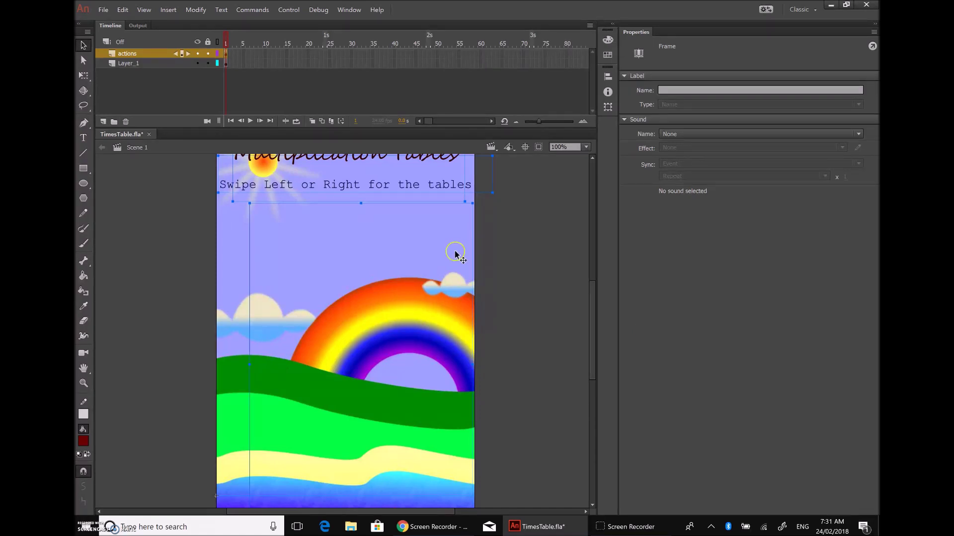
Step: Set the stage view zoom to 50%
scroll(533, 272, down, 5)
scroll(533, 273, up, 5)
click(586, 147)
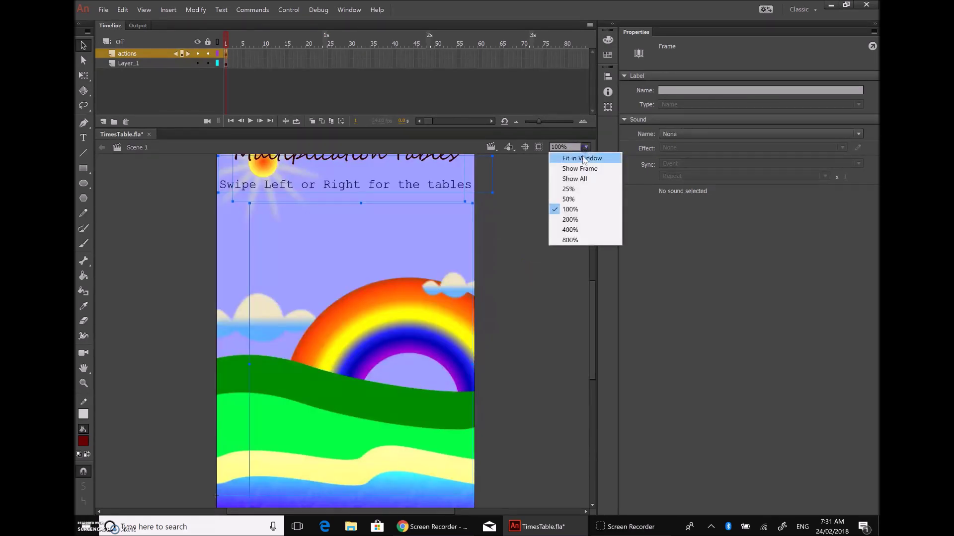
click(573, 188)
click(571, 147)
click(569, 199)
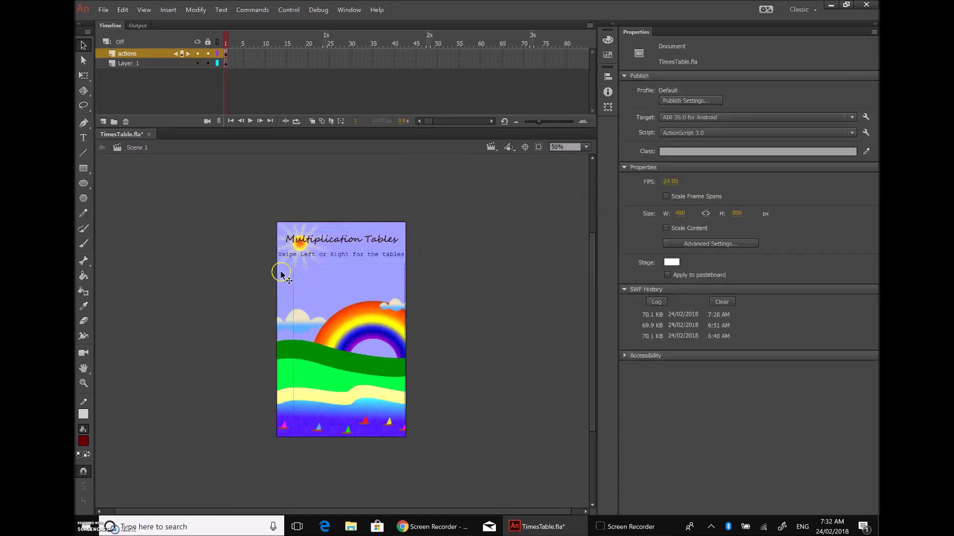
Step: Deselect everything to show document properties and open the AIR for Android target settings
click(314, 286)
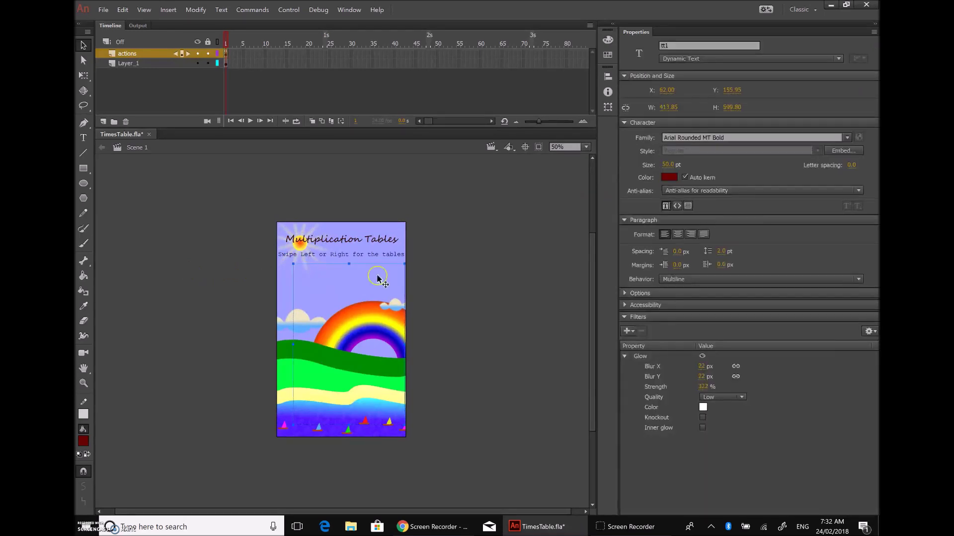
click(486, 292)
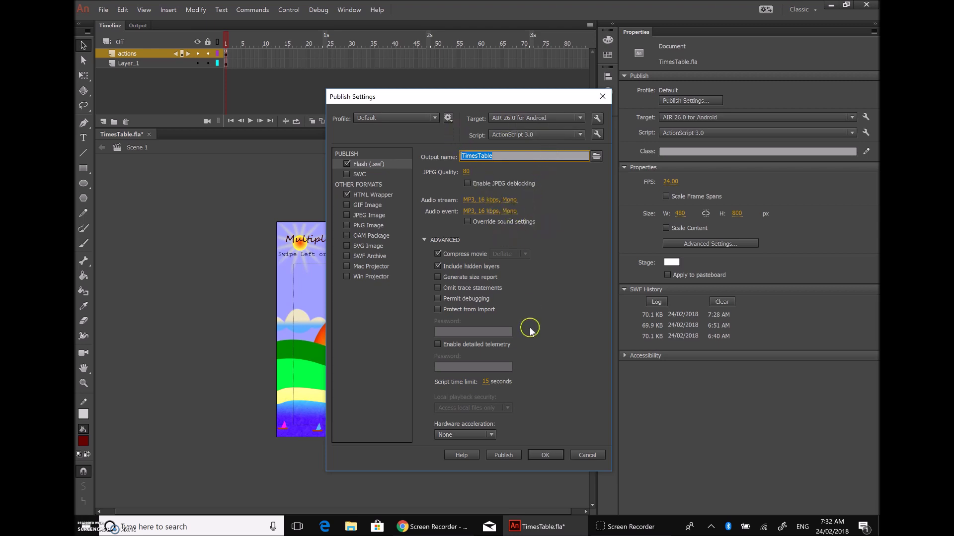
click(597, 118)
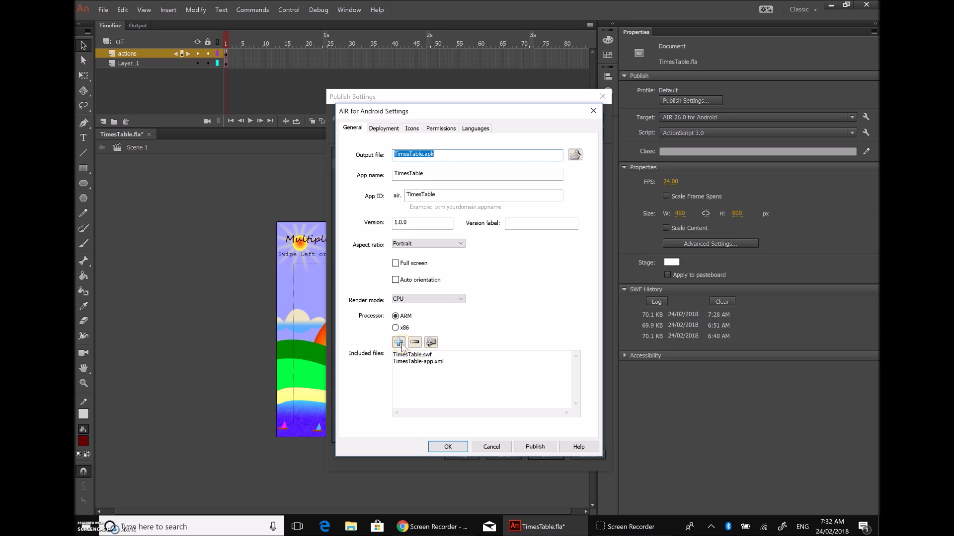
Step: Add TTicon.png to the app's included files
click(399, 342)
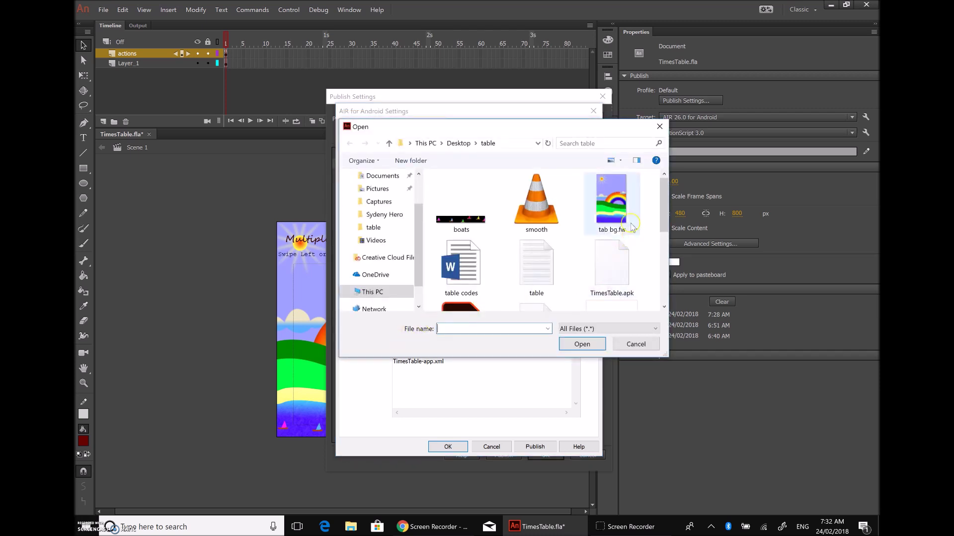
scroll(579, 251, down, 5)
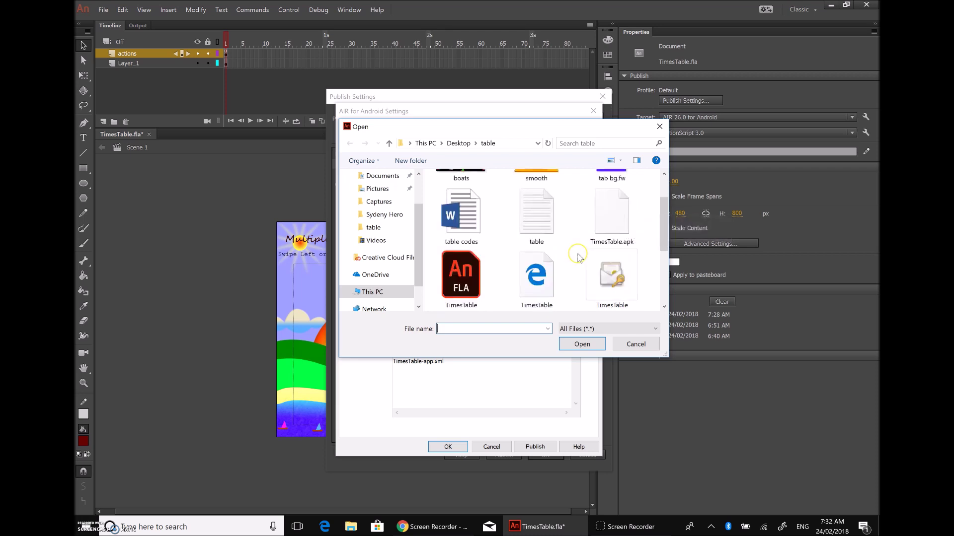
scroll(579, 256, up, 1)
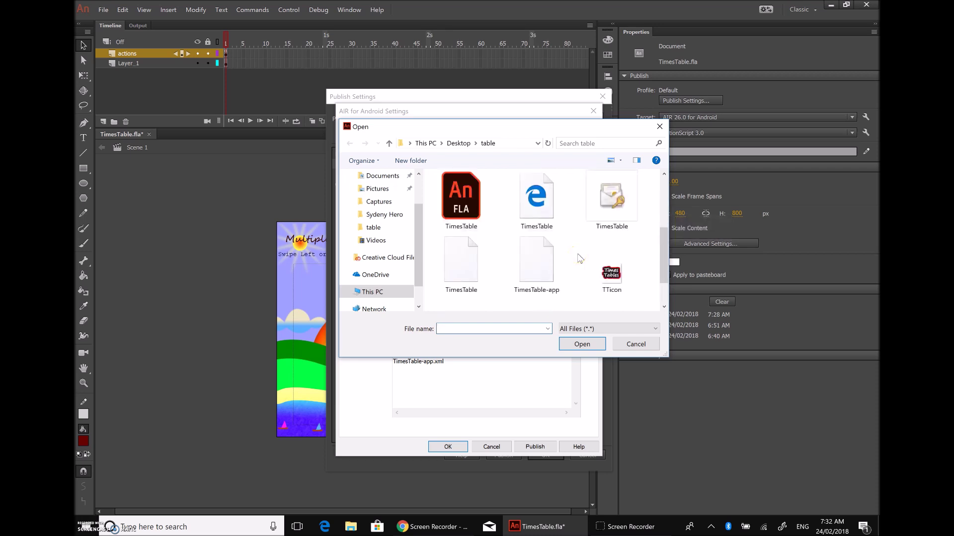
scroll(579, 258, down, 1)
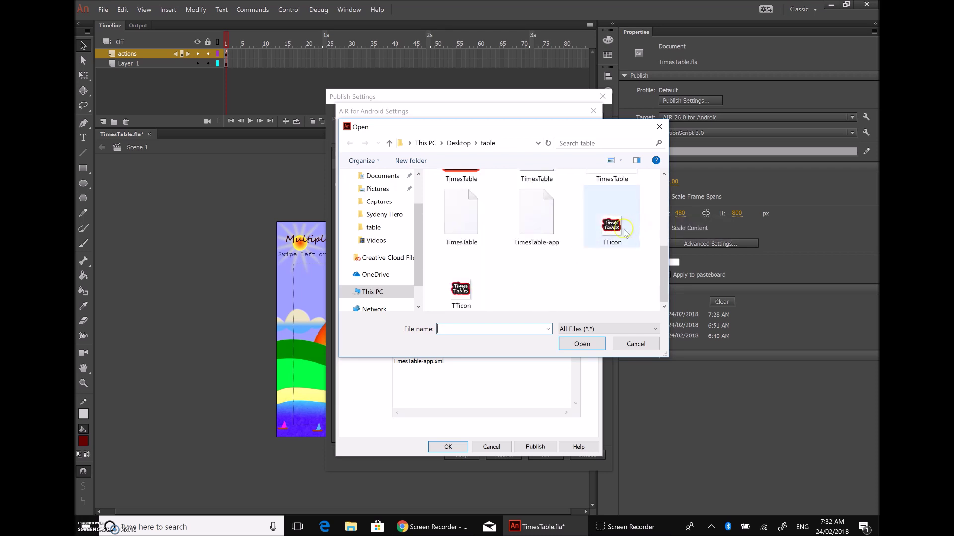
click(456, 292)
click(579, 343)
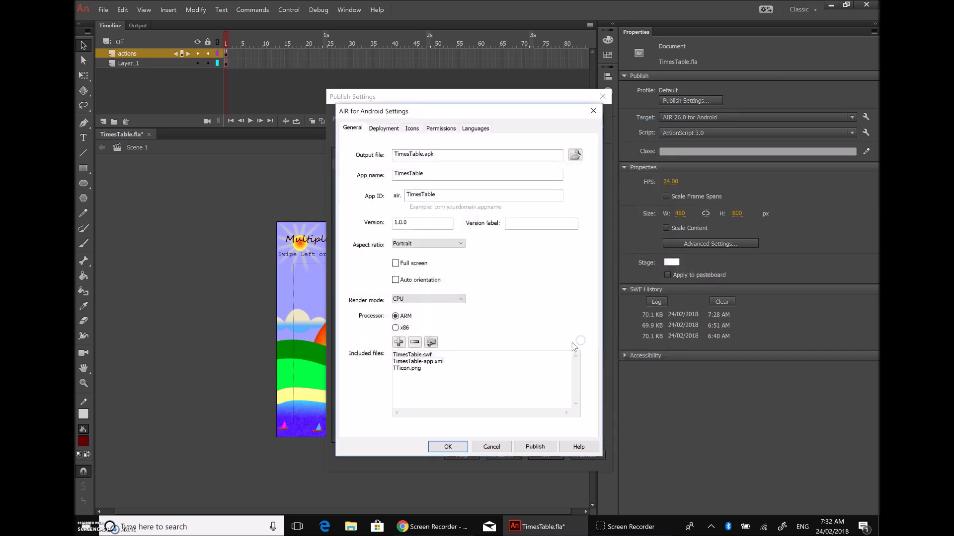
click(449, 372)
Step: Add tab bg.fw.png to the included files as well
click(398, 342)
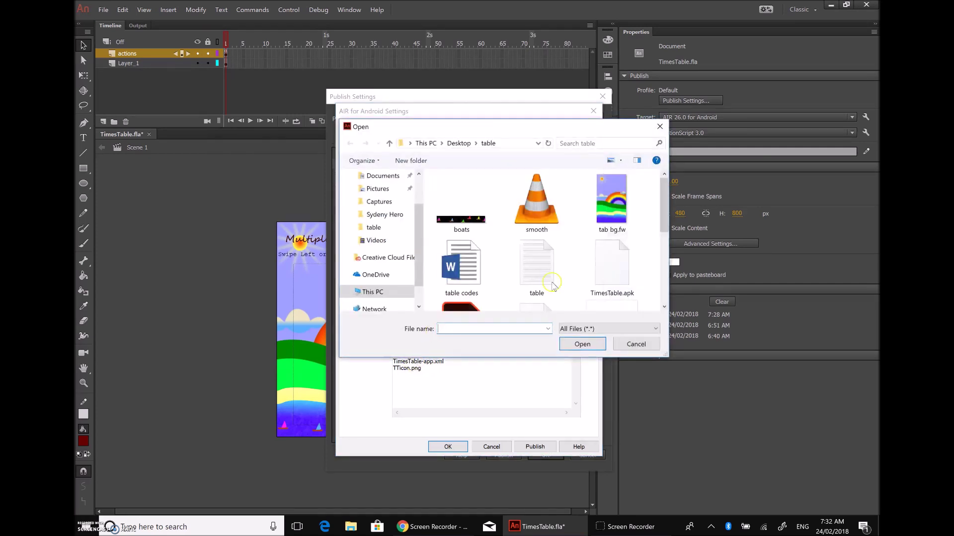
click(627, 227)
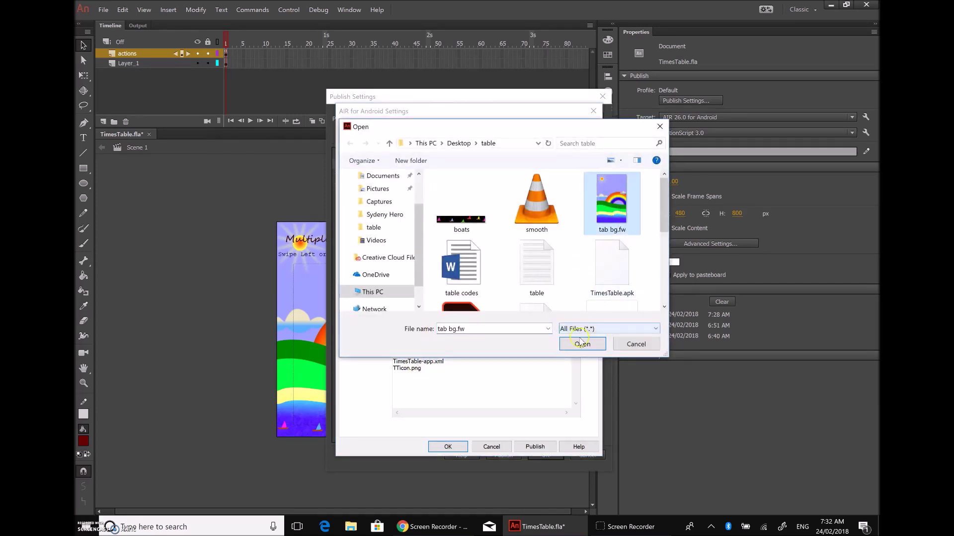
click(581, 343)
click(494, 376)
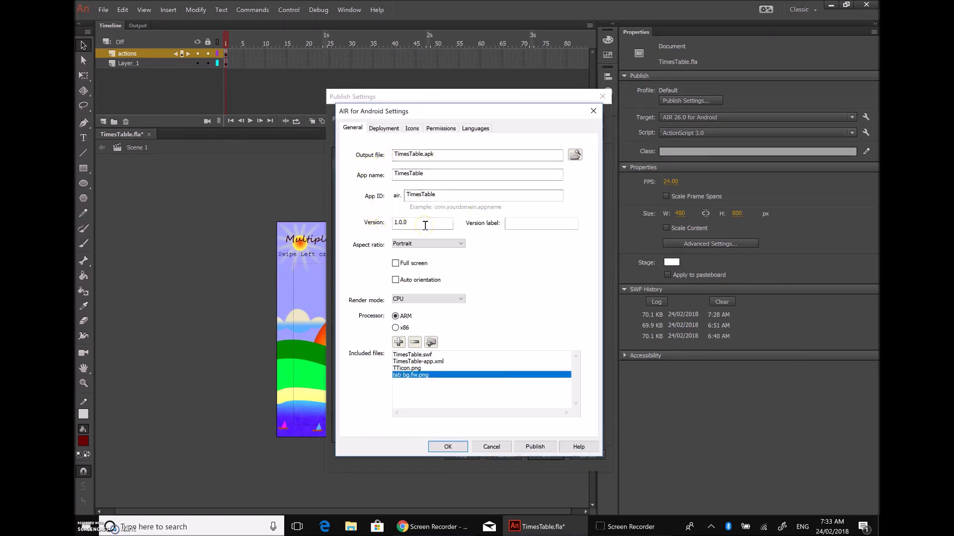
click(384, 128)
click(466, 171)
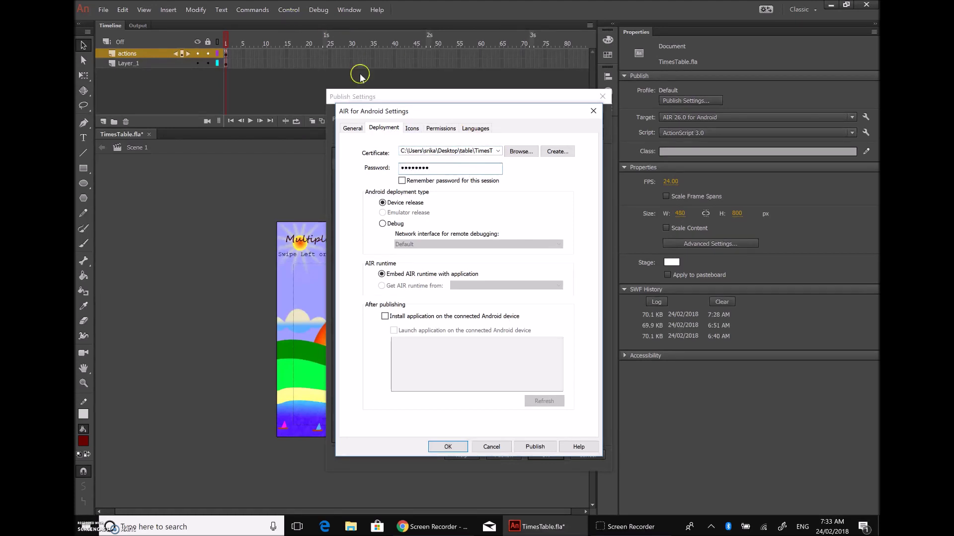
click(412, 129)
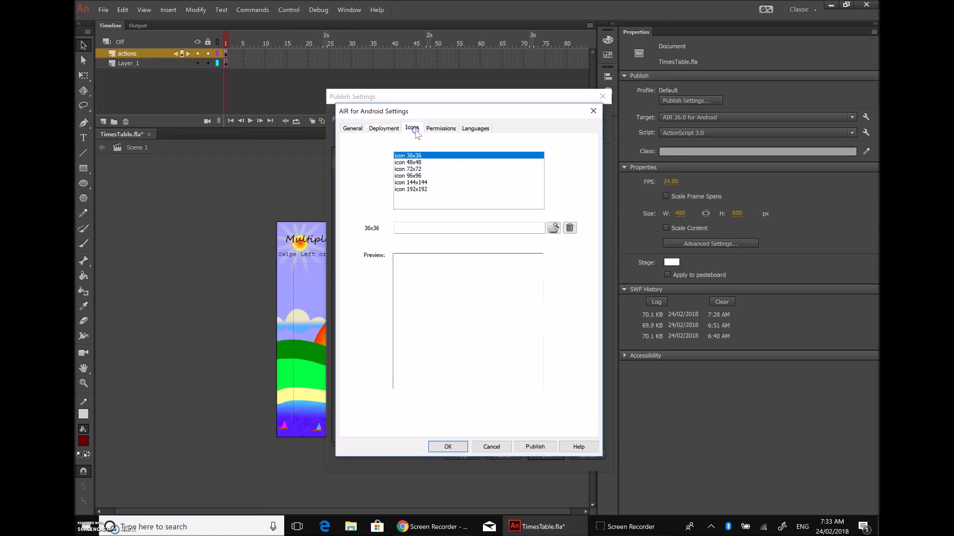
click(417, 169)
click(554, 227)
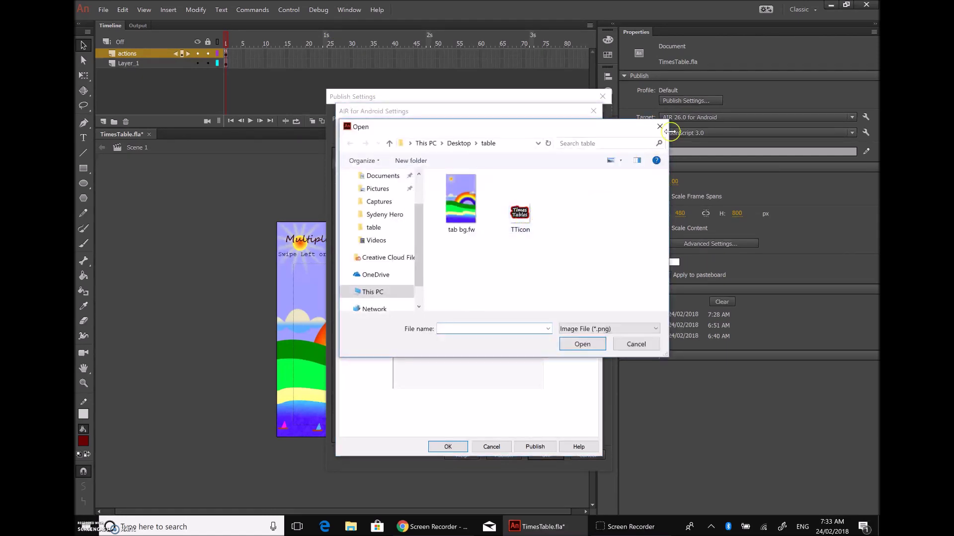
click(660, 127)
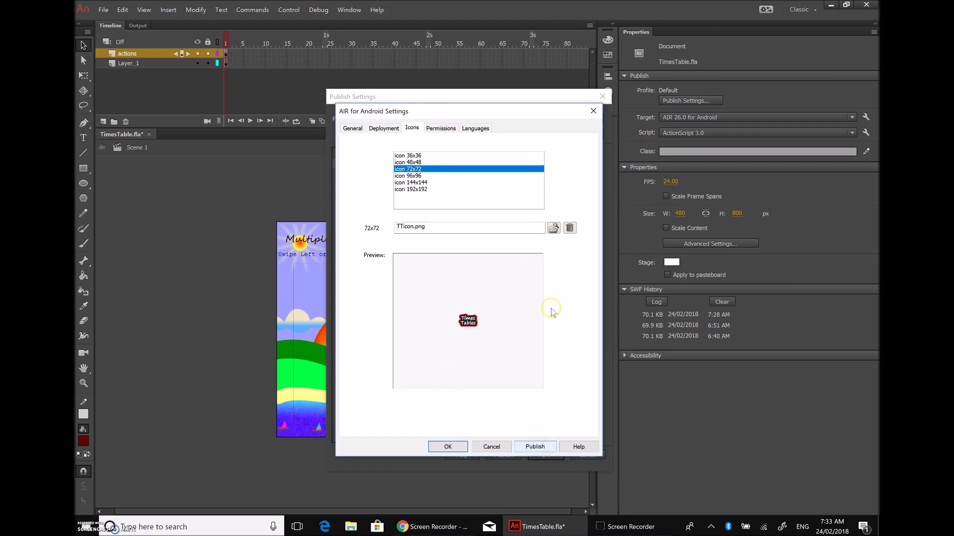
click(442, 129)
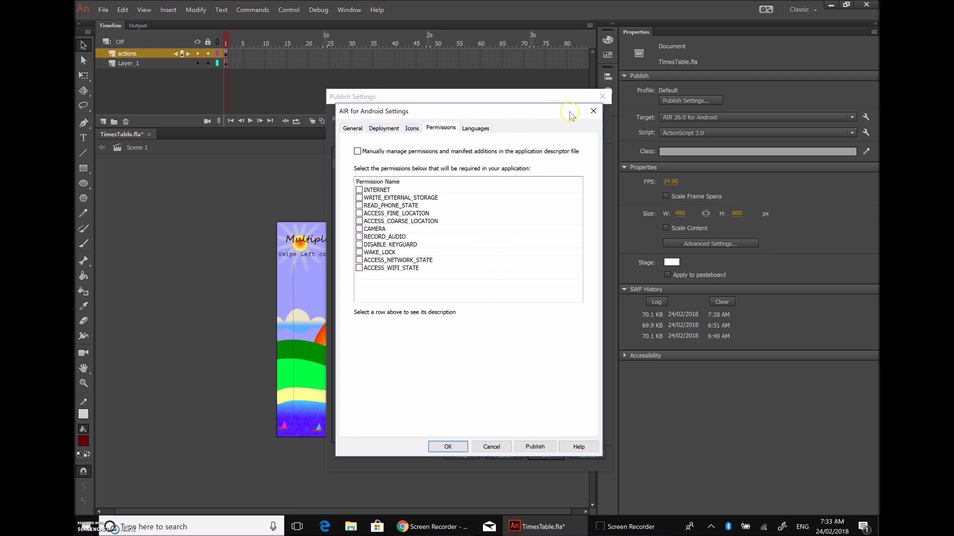
click(354, 129)
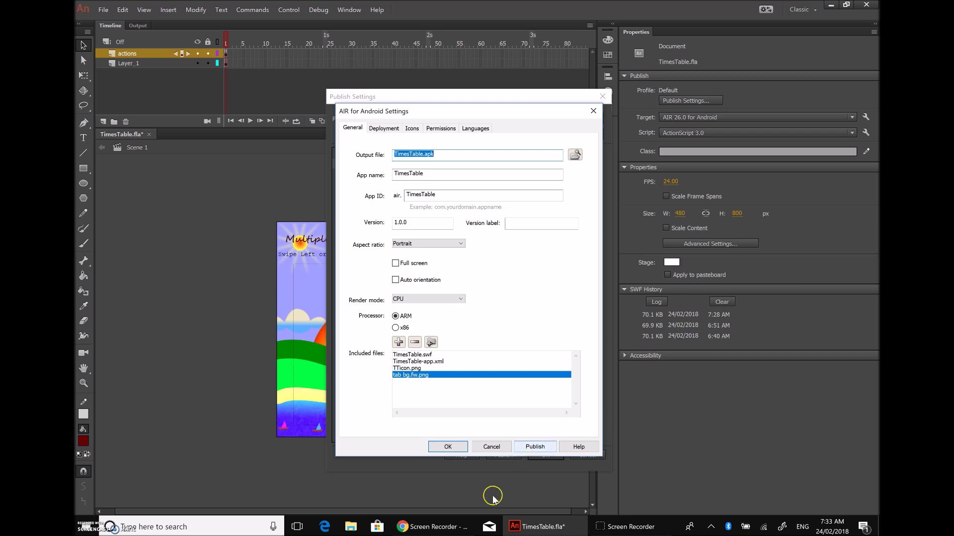
click(352, 529)
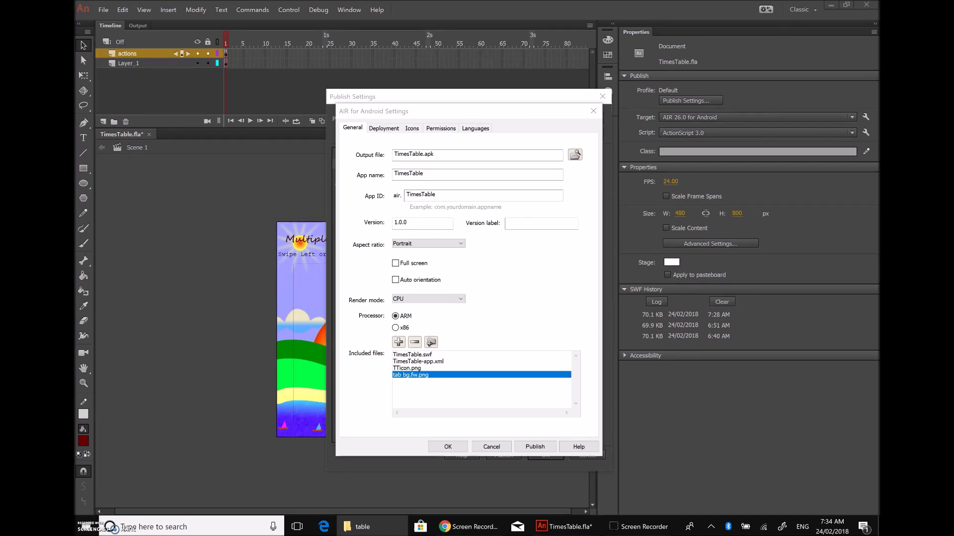
key(alt+Tab)
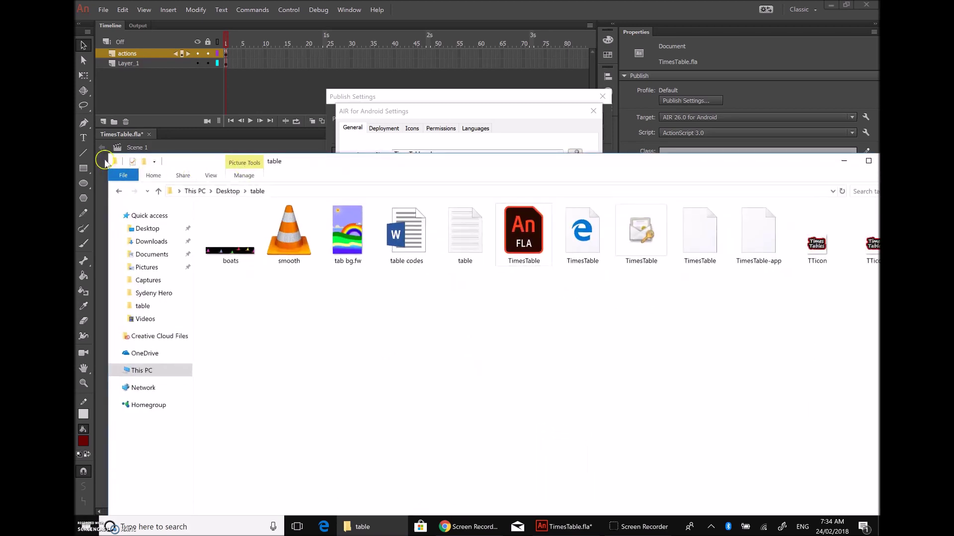
drag(108, 164, 514, 170)
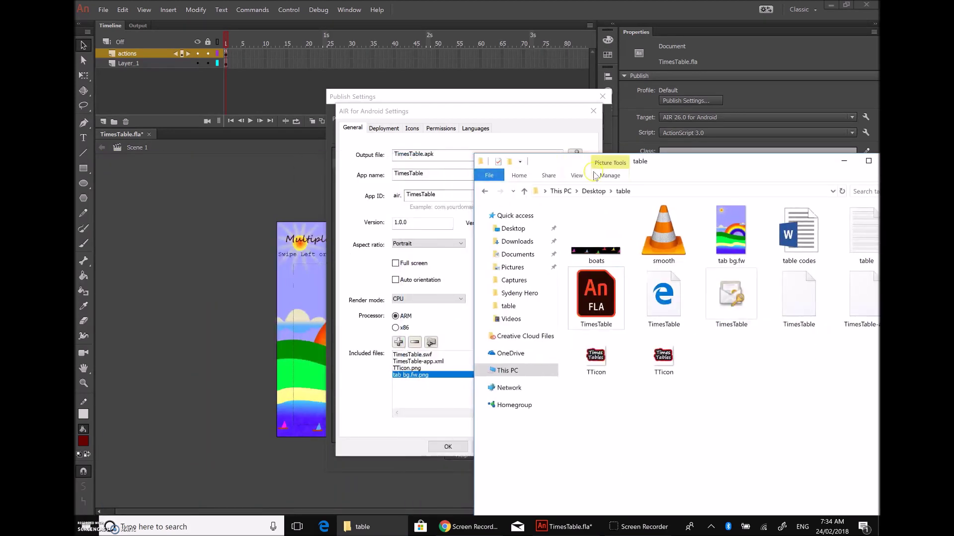
drag(738, 164, 482, 130)
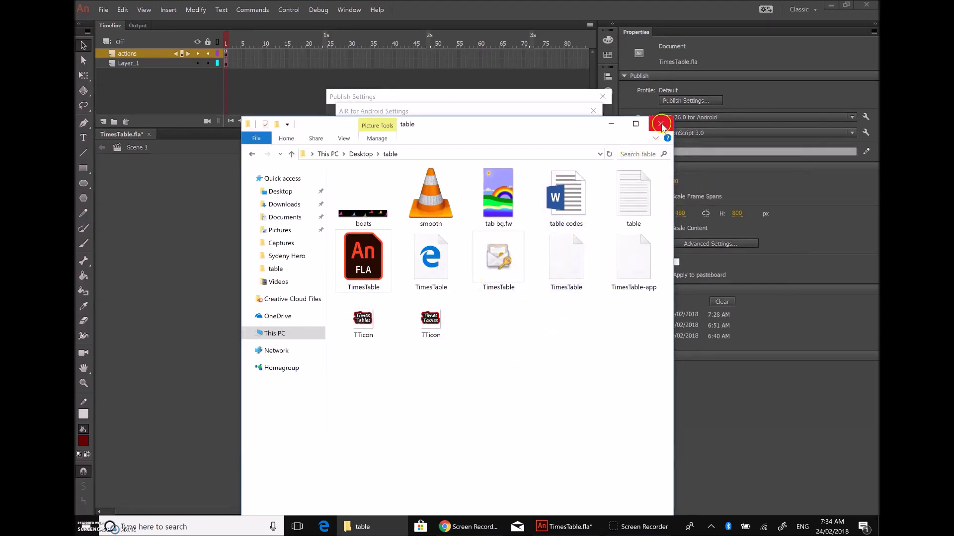
click(611, 123)
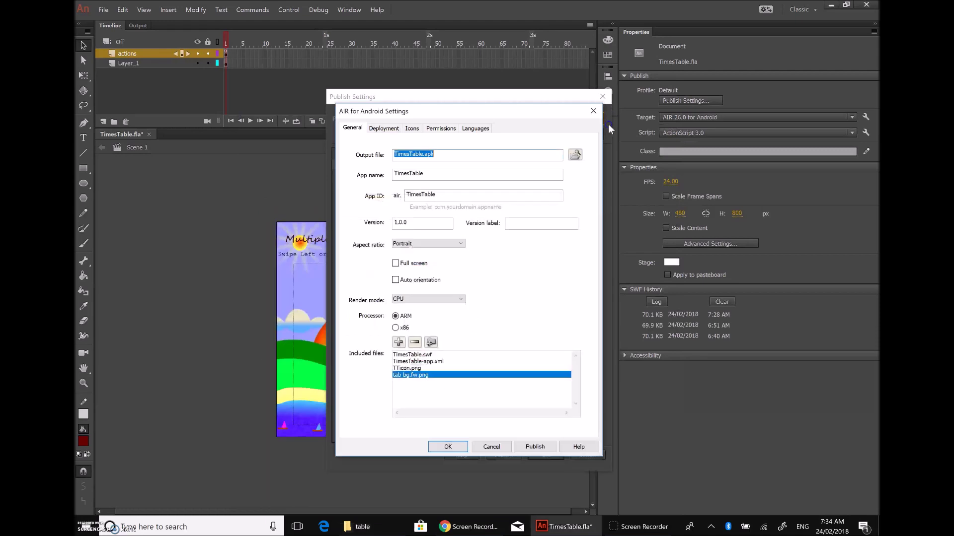
Step: Publish the Android app and dismiss the TTicon.png conflicting package paths error
click(528, 449)
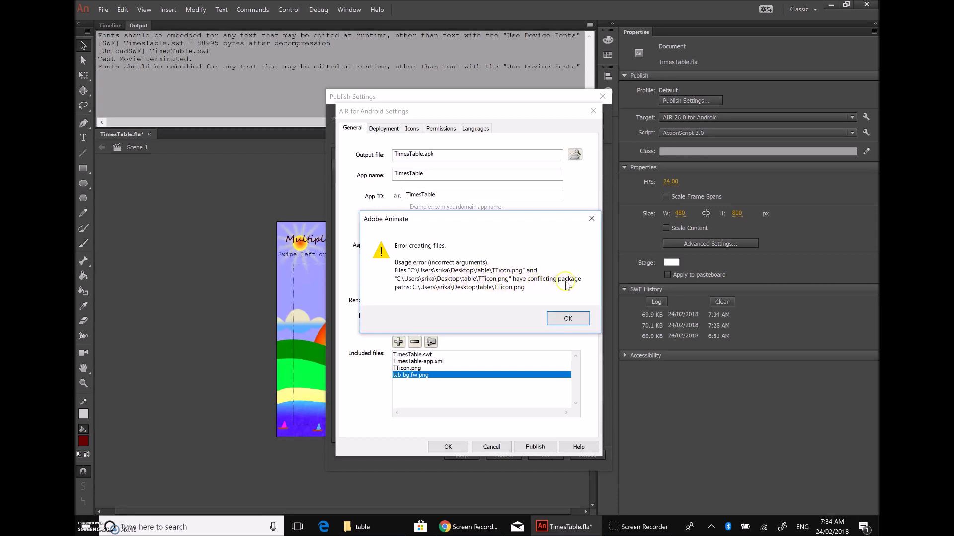
click(572, 319)
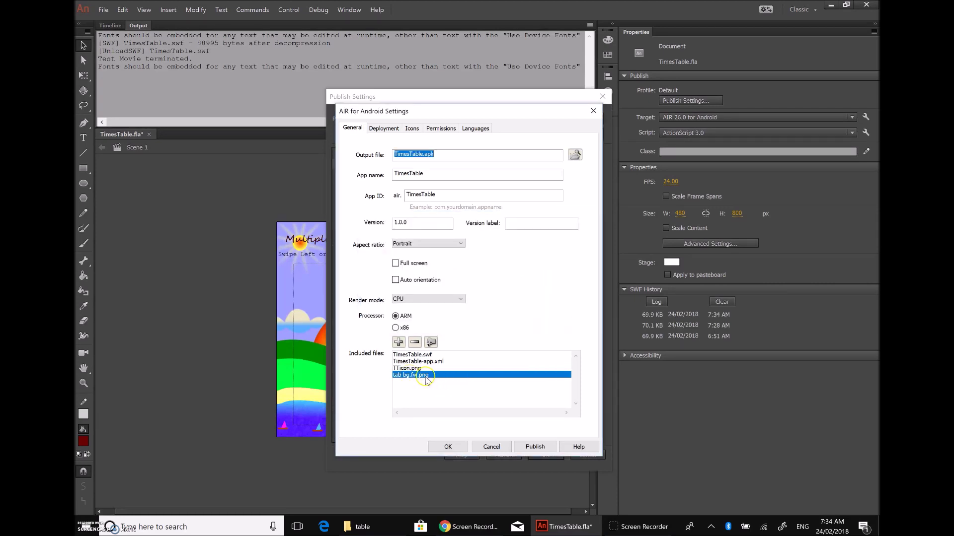
Step: Remove TTicon.png and tab bg.fw.png from the Included files list
click(412, 368)
click(415, 346)
click(416, 368)
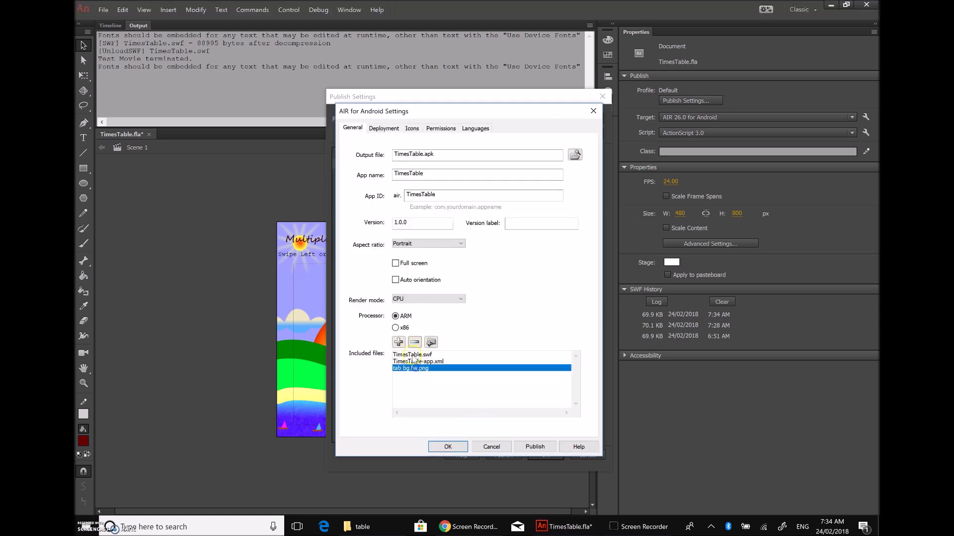
click(415, 342)
Step: Publish TimesTable.apk, accept the permissions warning and close the publish settings
click(529, 447)
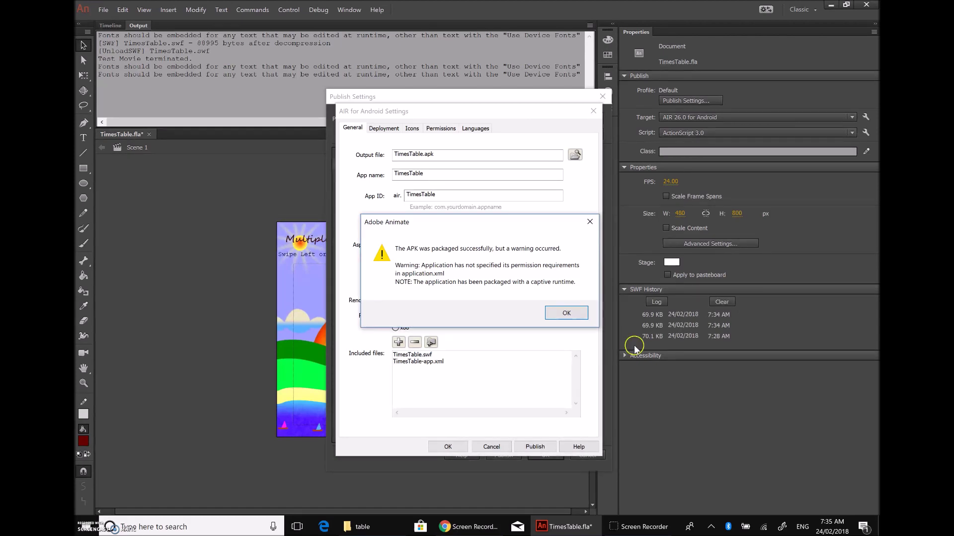
click(571, 317)
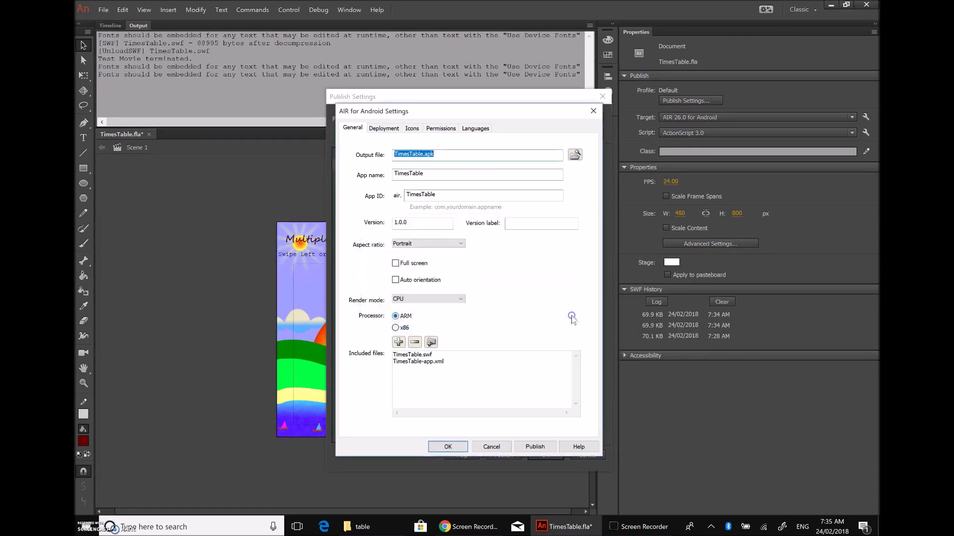
click(445, 447)
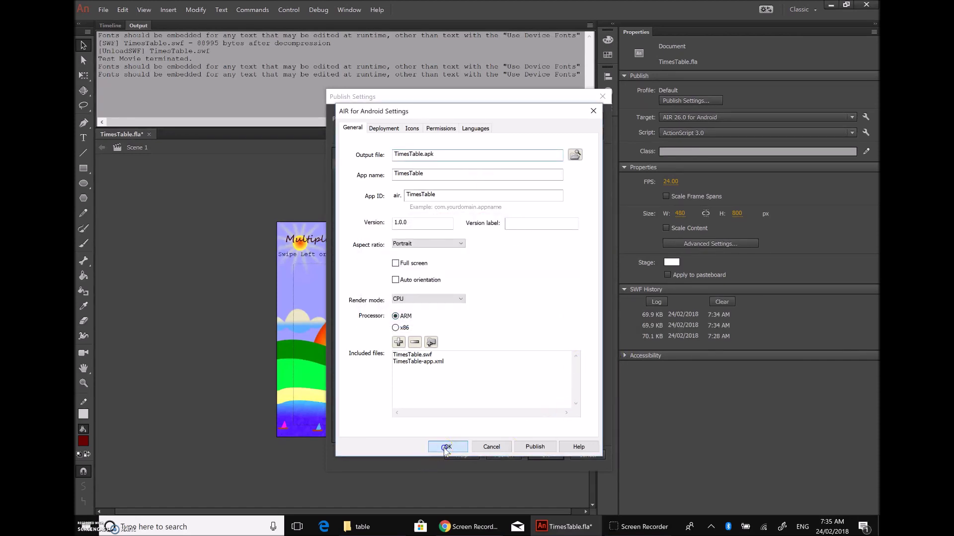
click(600, 97)
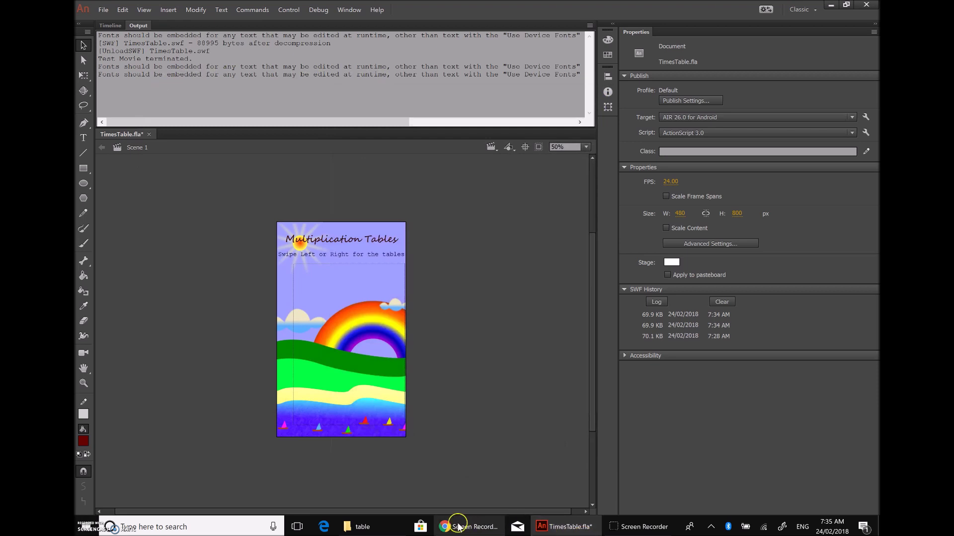
click(362, 527)
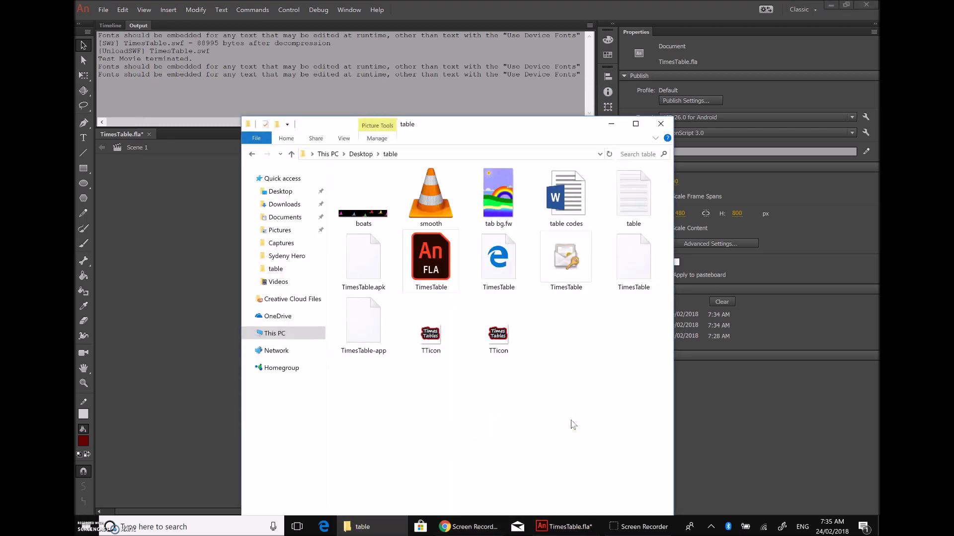
Step: Confirm TimesTable.apk exists in the table folder and bring Google Drive's 2017 stuff folder forward
click(376, 267)
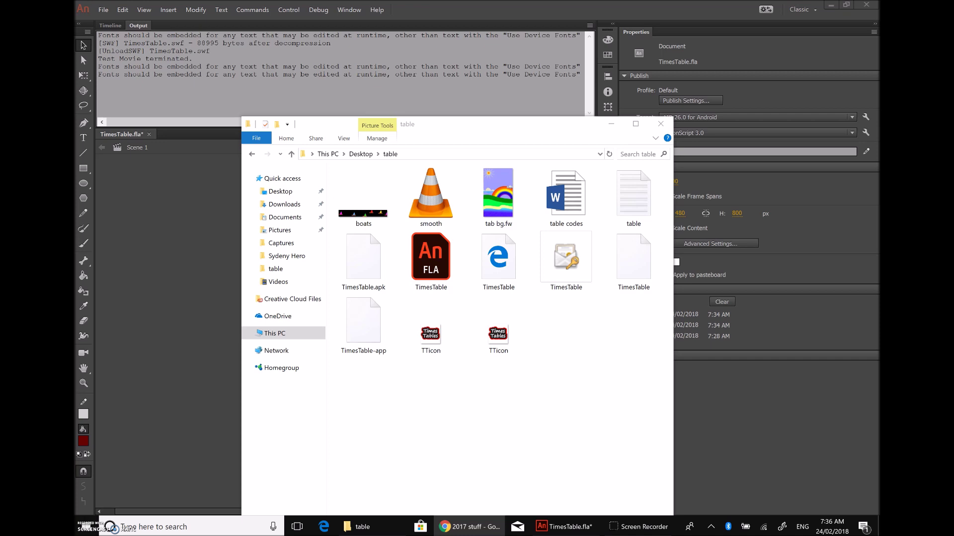
drag(775, 517, 747, 2)
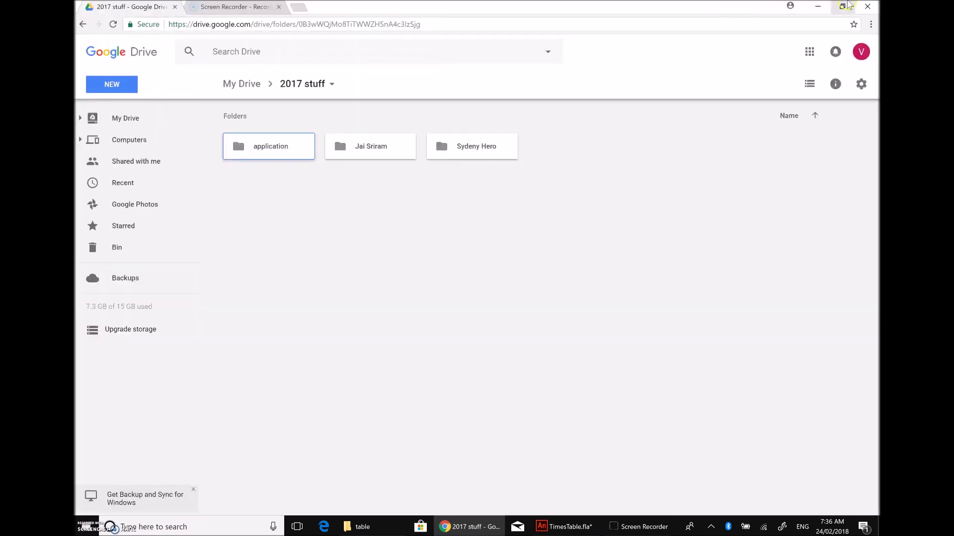
Step: Drag TimesTable.apk from the table folder into the Drive 2017 stuff folder
click(842, 7)
drag(324, 279, 858, 52)
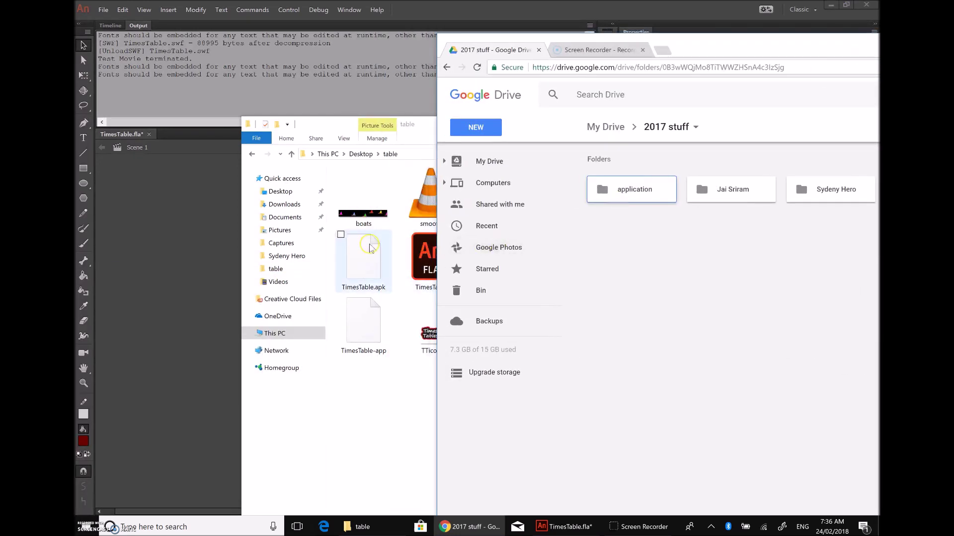
drag(363, 258, 692, 320)
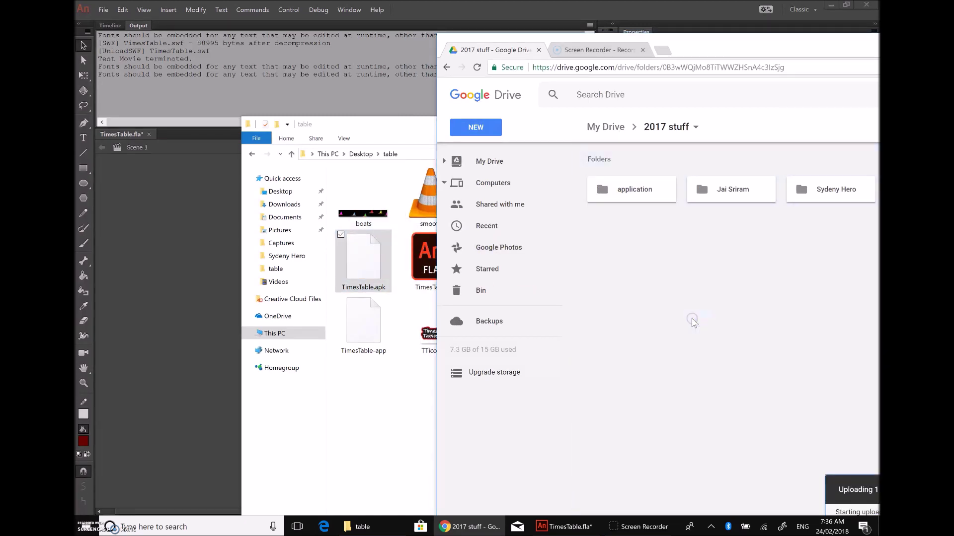
Step: Resize the Drive window, wait for '1 upload complete', then close Chrome
drag(735, 45, 518, 19)
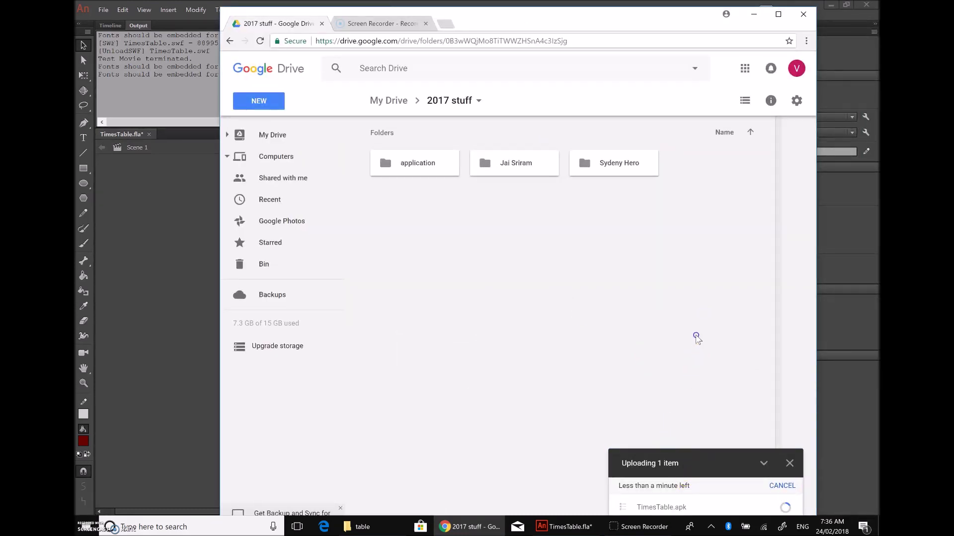
click(780, 15)
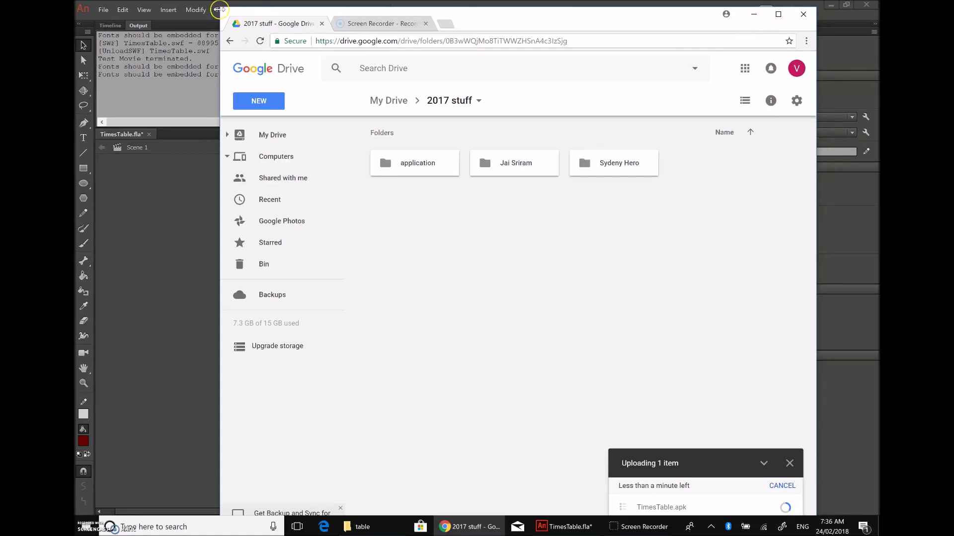
drag(217, 5, 266, 67)
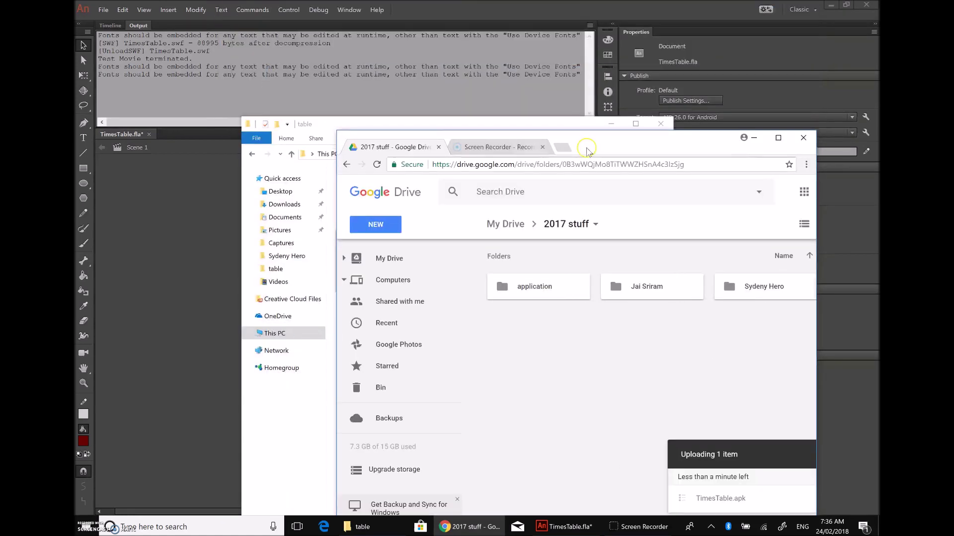
drag(617, 142, 570, 99)
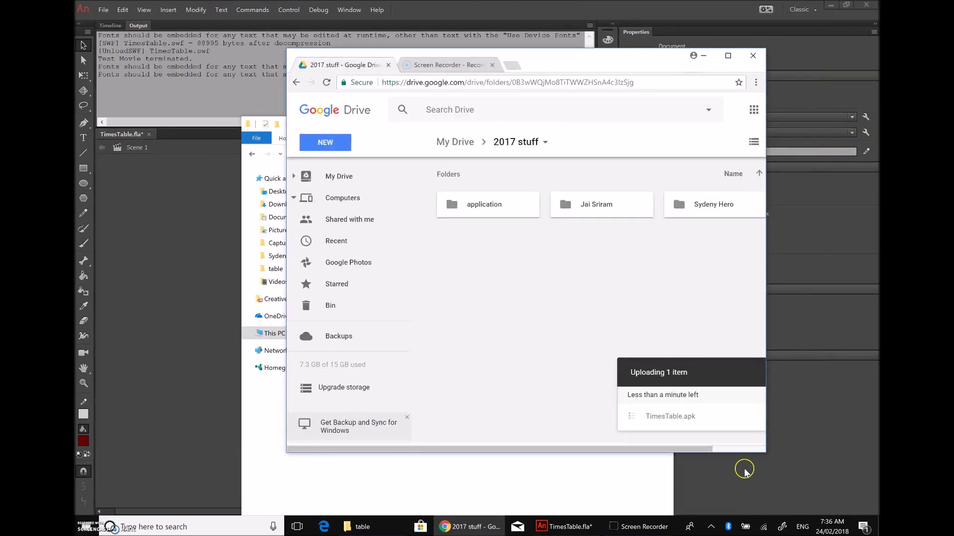
drag(766, 454, 821, 511)
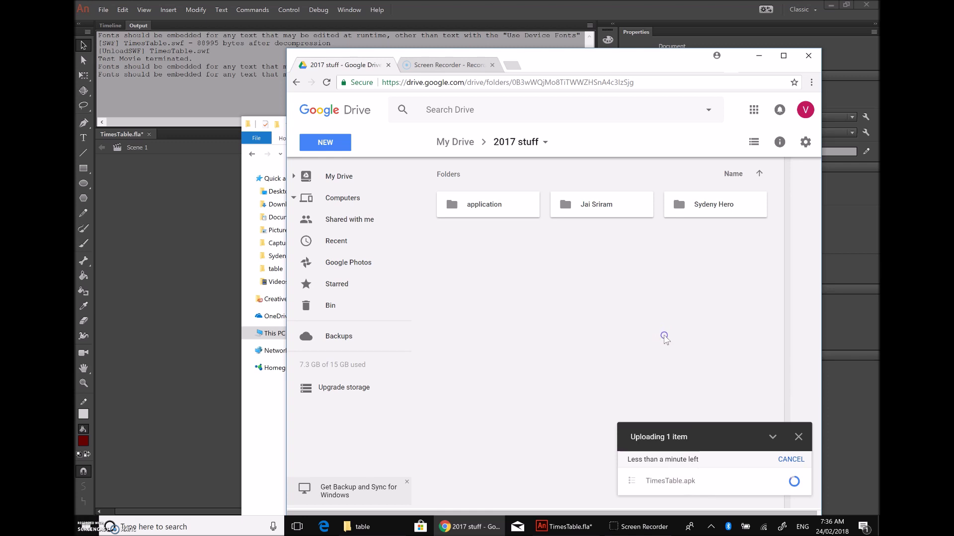
click(698, 366)
mouse_move(767, 487)
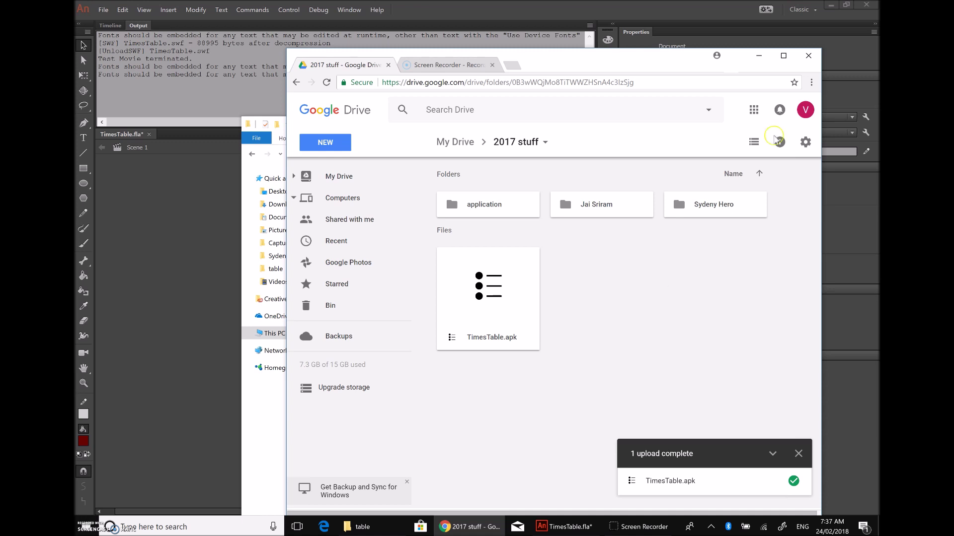
click(812, 56)
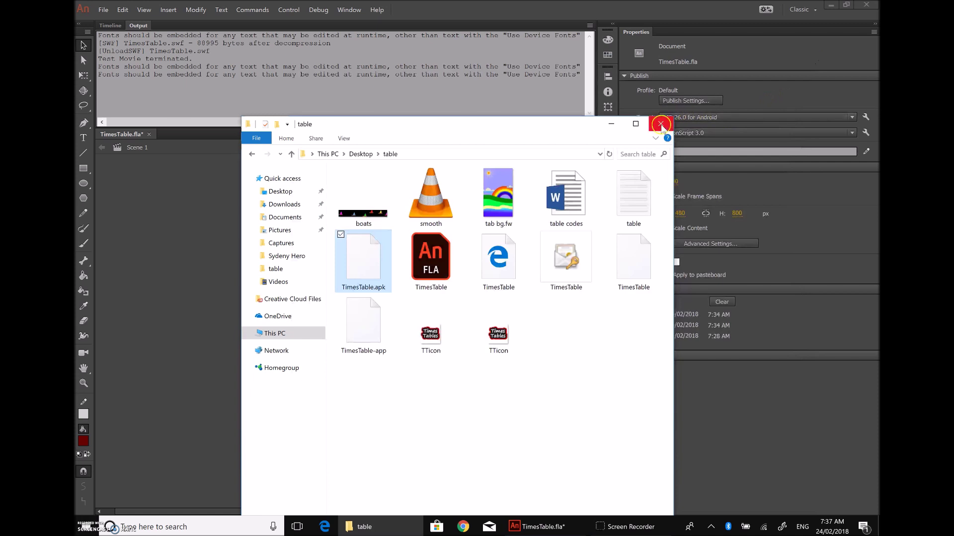
Step: Close File Explorer, review the AIR for Android Deployment tab, then close both settings dialogs
click(660, 124)
click(703, 99)
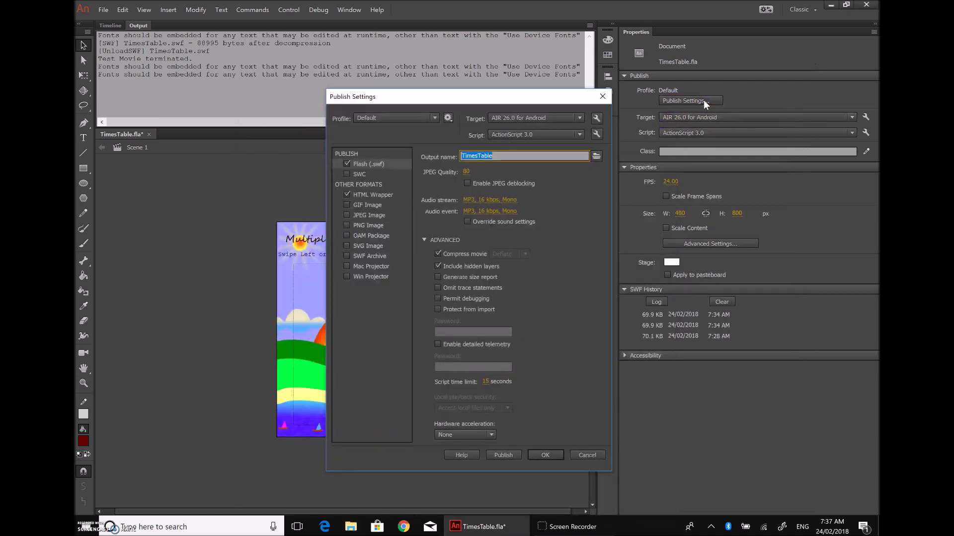
click(596, 119)
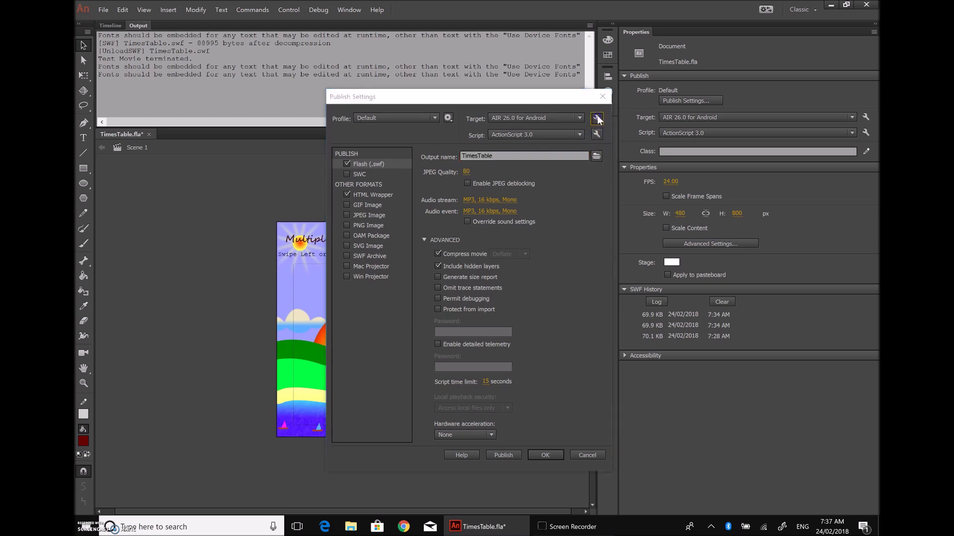
click(384, 128)
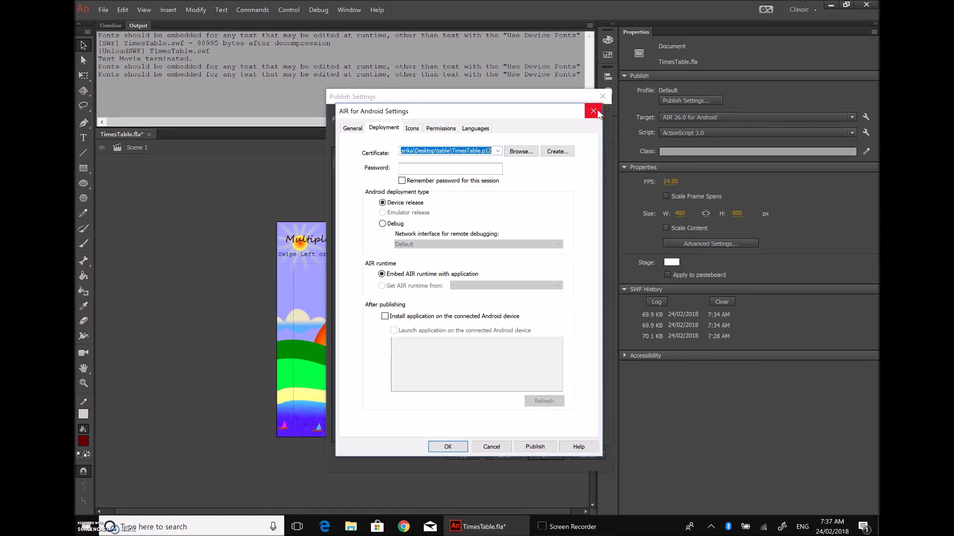
click(598, 114)
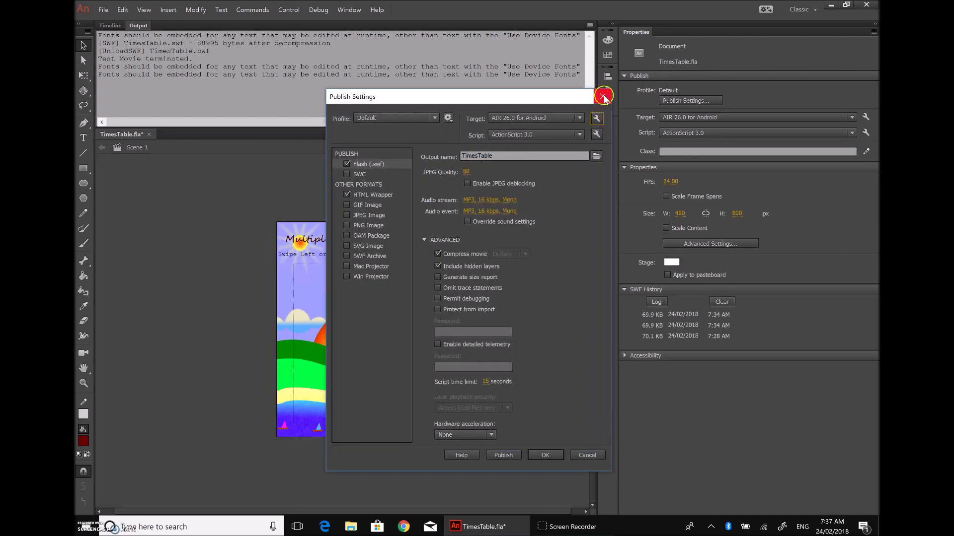
click(603, 96)
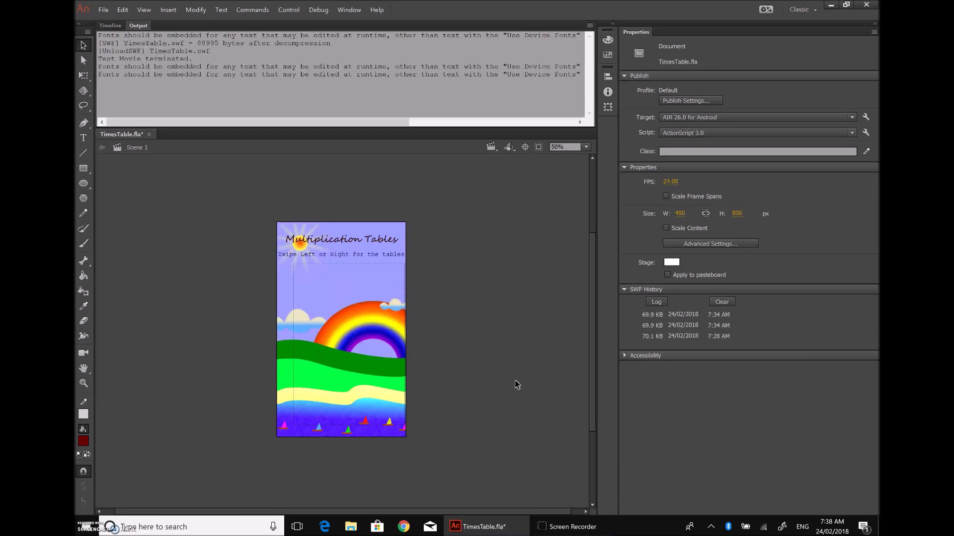
Step: Bring up File Explorer at Quick access from the taskbar
click(351, 531)
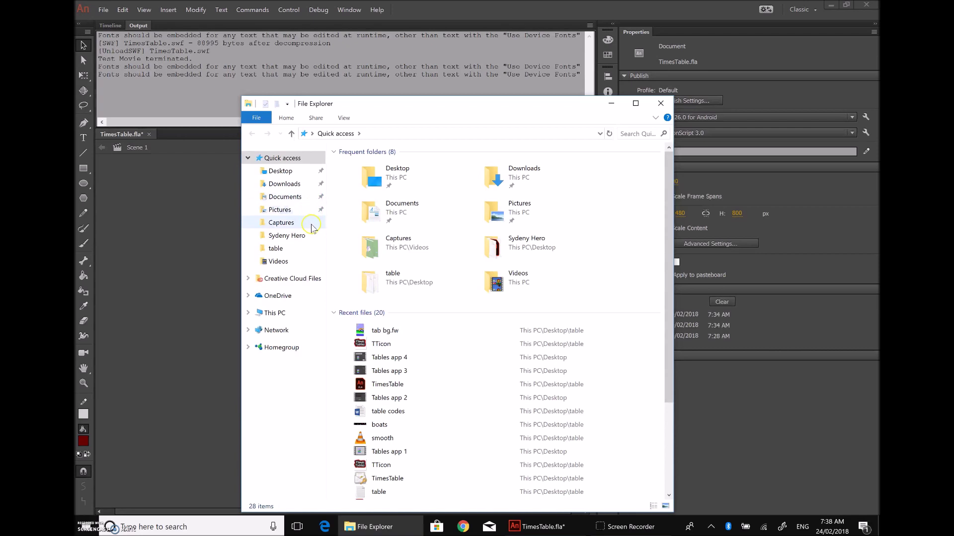
Step: Review the table folder's files, then close File Explorer
click(280, 249)
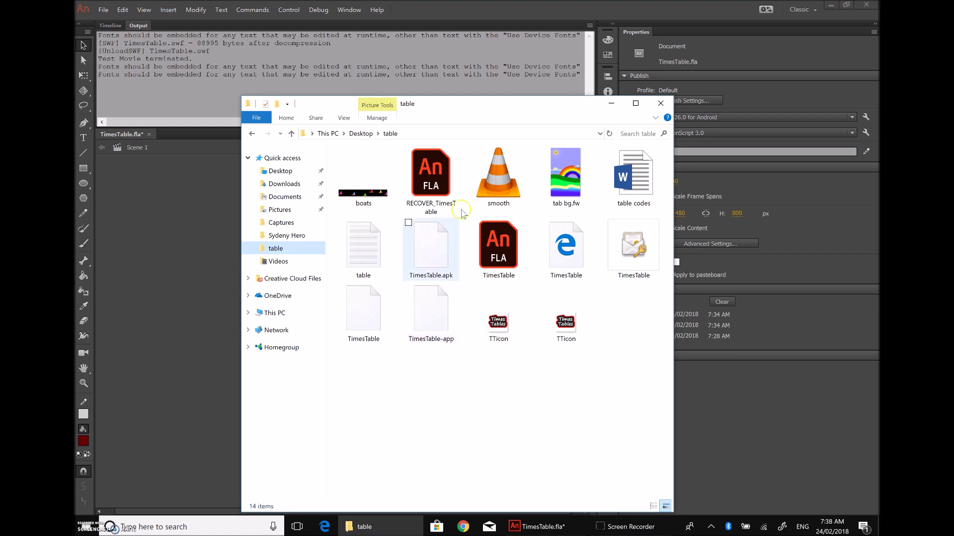
click(665, 102)
click(664, 102)
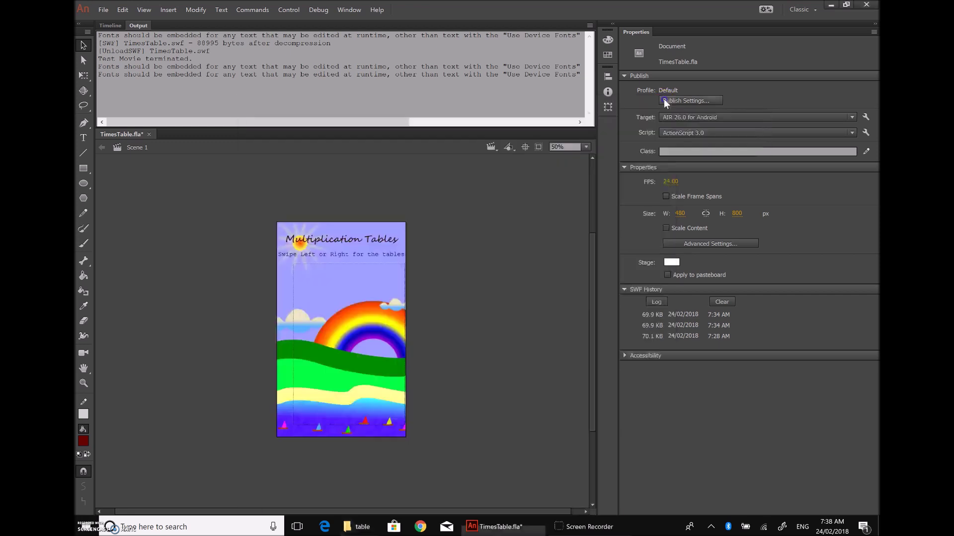
scroll(490, 325, down, 2)
scroll(491, 325, up, 5)
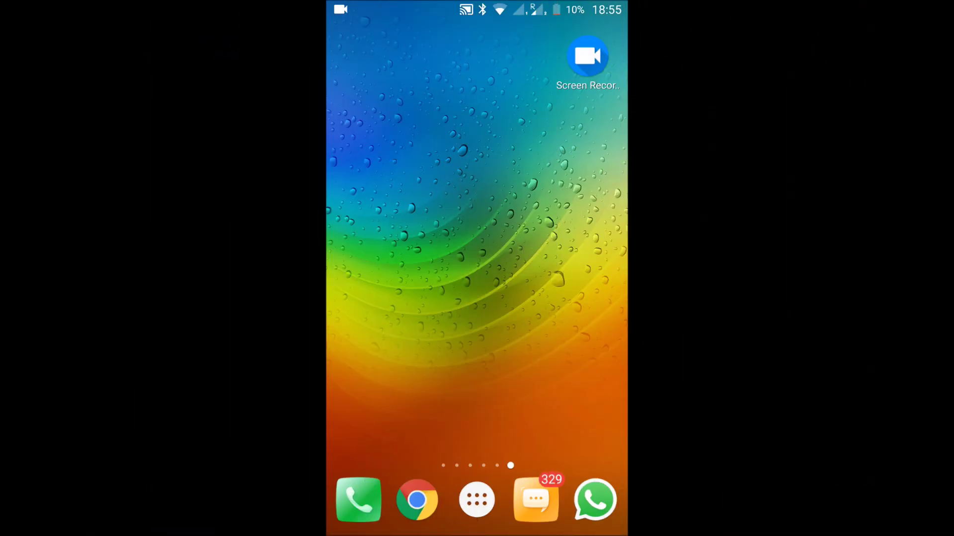
Step: Launch Drive from the app drawer and open TimesTable.apk in the 2017 stuff folder
mouse_move(378, 248)
mouse_down()
mouse_move(576, 248)
mouse_move(377, 248)
mouse_up()
click(477, 500)
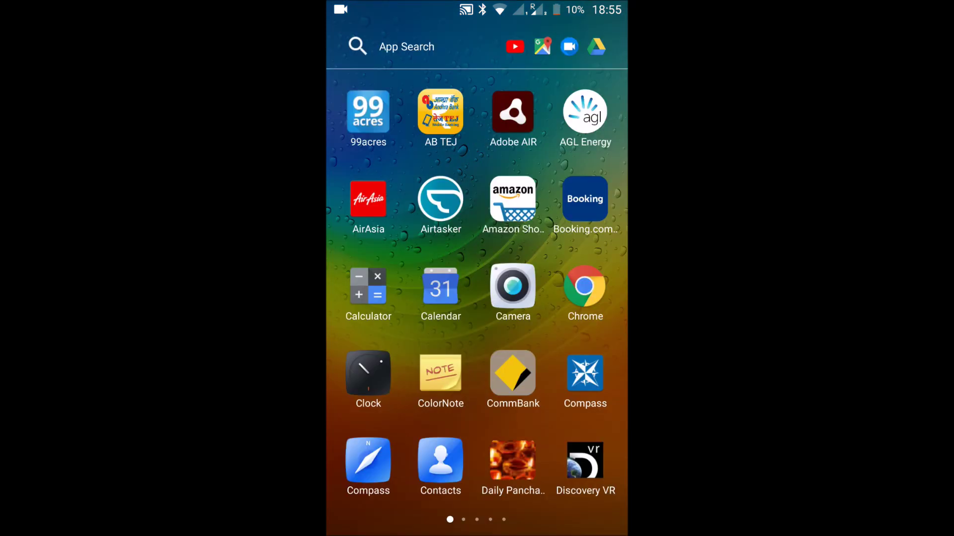
drag(577, 298, 378, 298)
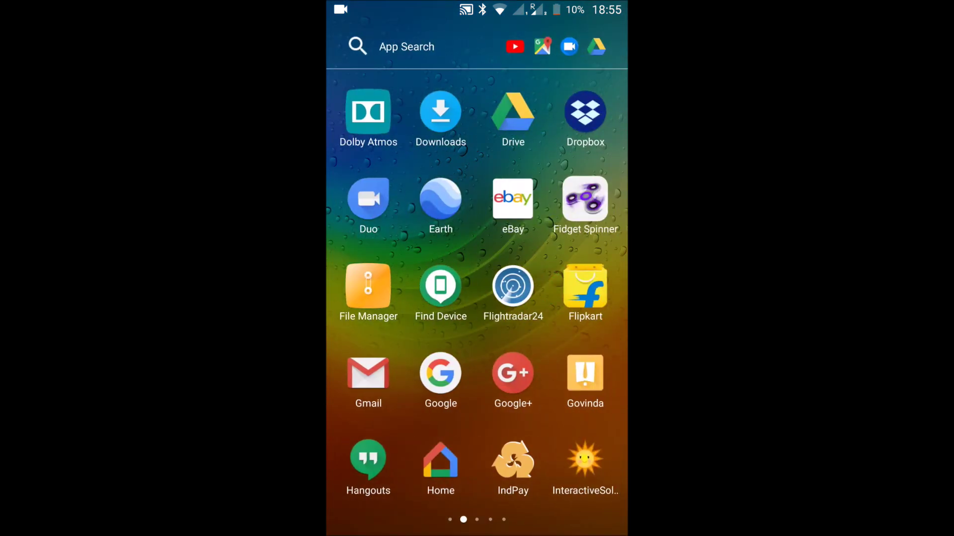
click(512, 114)
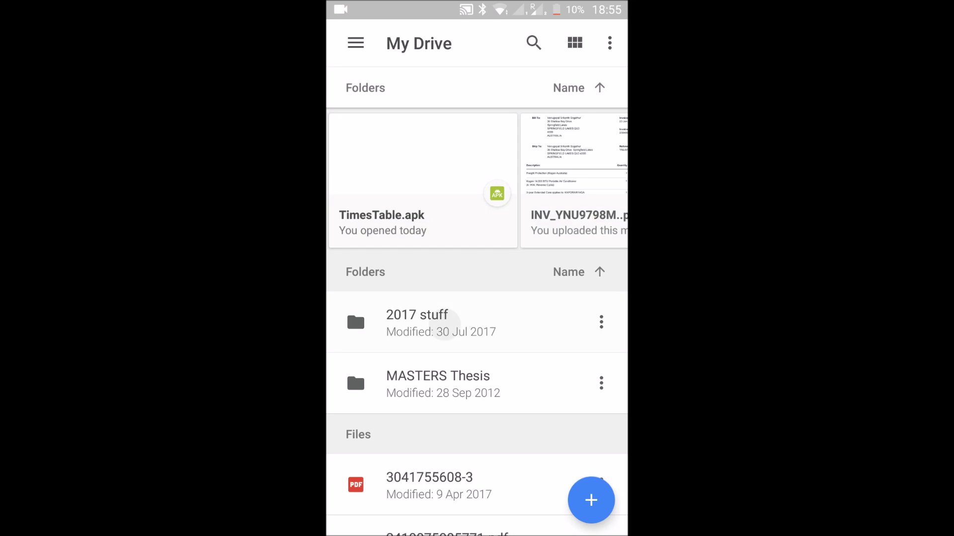
click(444, 321)
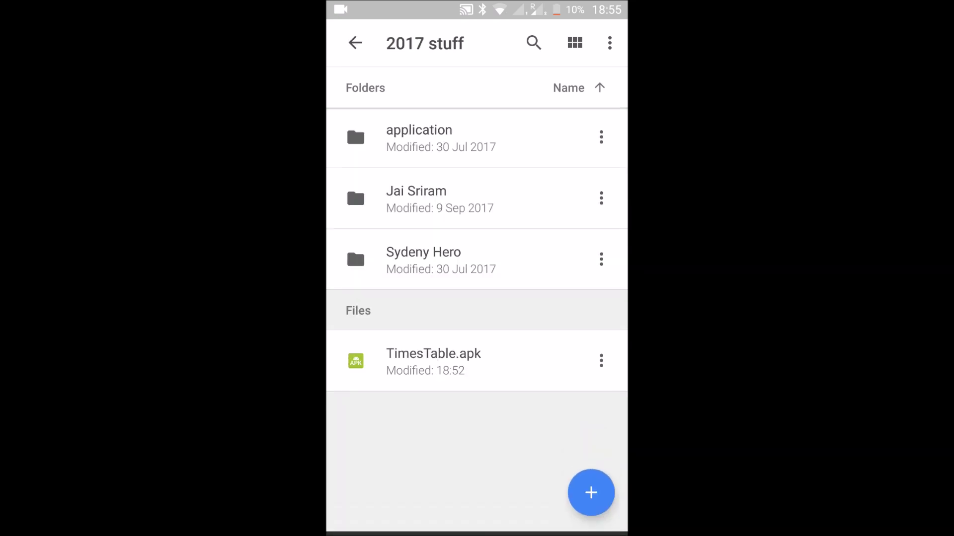
click(468, 361)
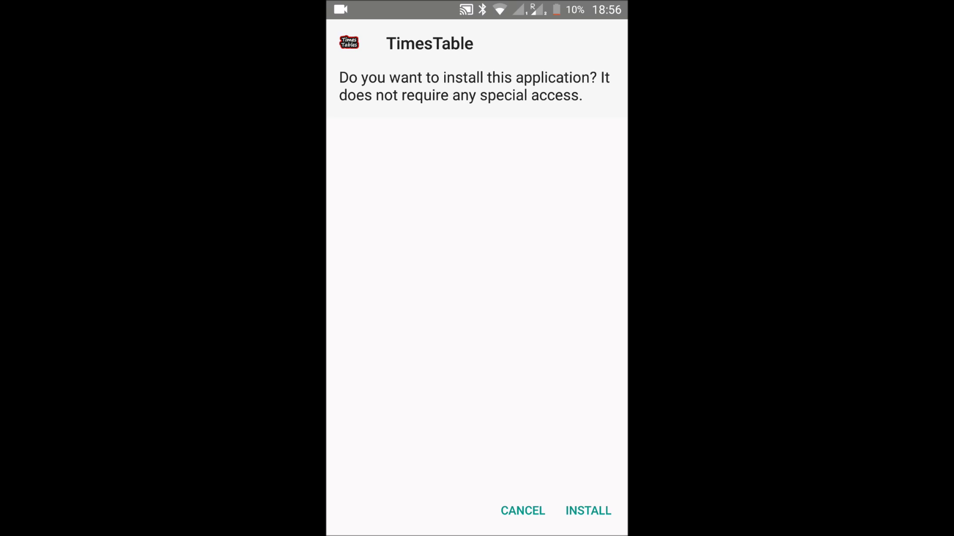
Step: Install and open TimesTable, then swipe from the 1× table to the 3× table
click(588, 511)
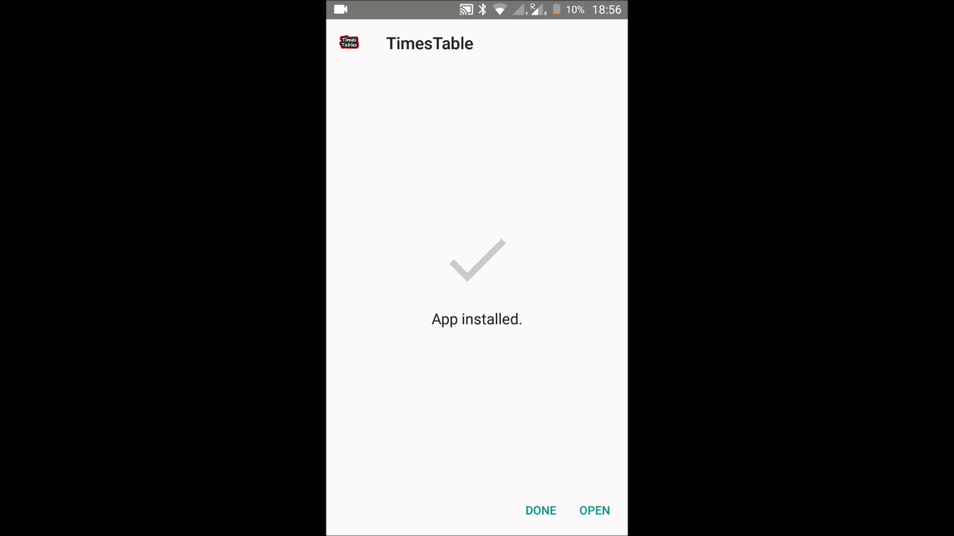
click(594, 511)
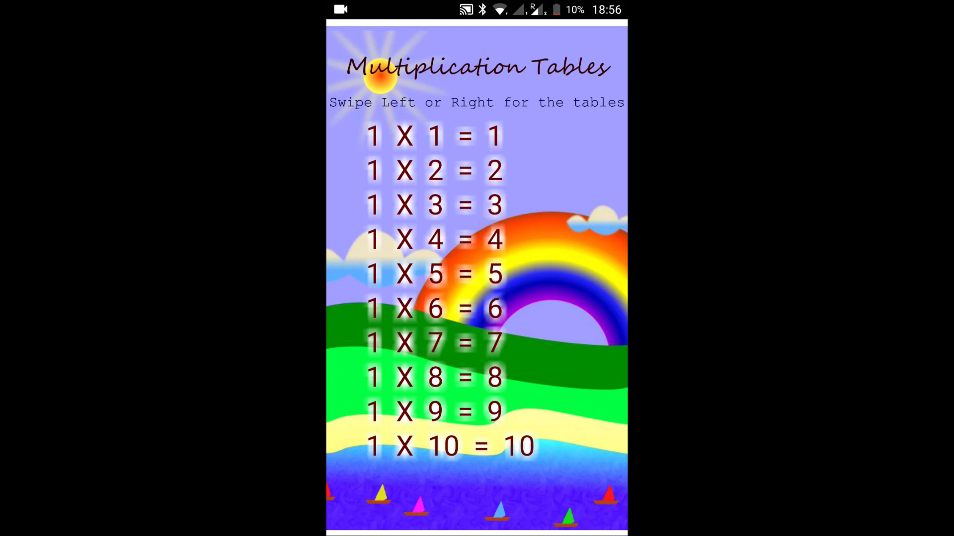
drag(572, 298, 378, 298)
drag(572, 298, 378, 298)
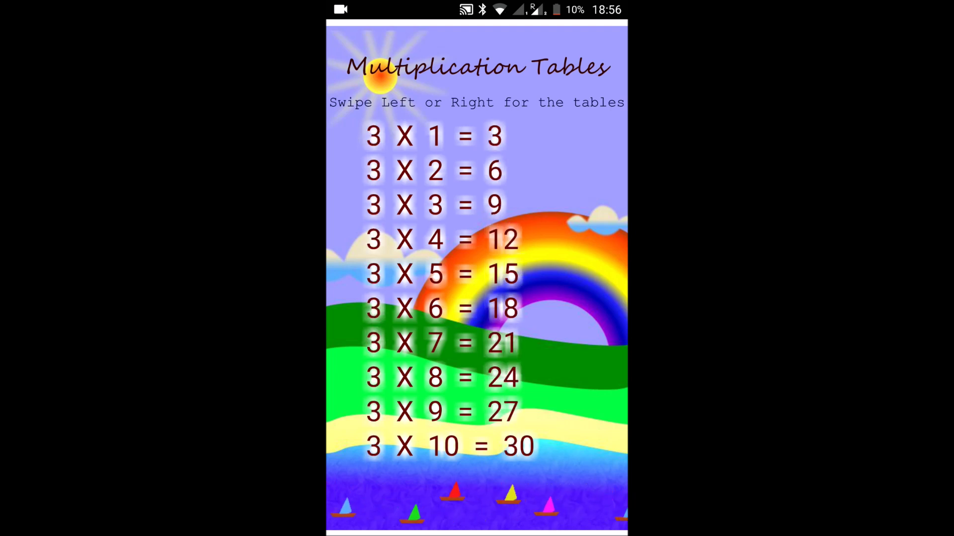
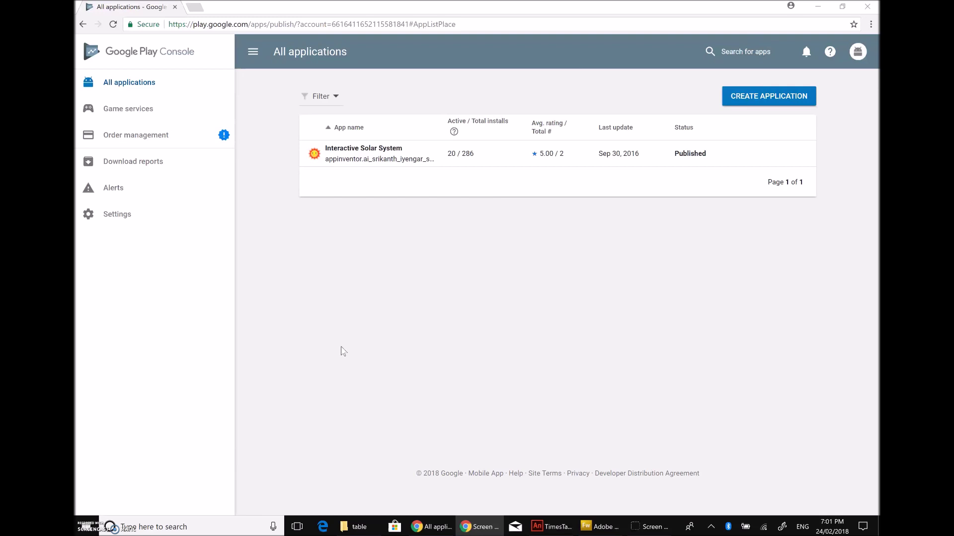
Step: Create a new draft app titled 'Times Tables', keeping English (United States) as default language
click(535, 157)
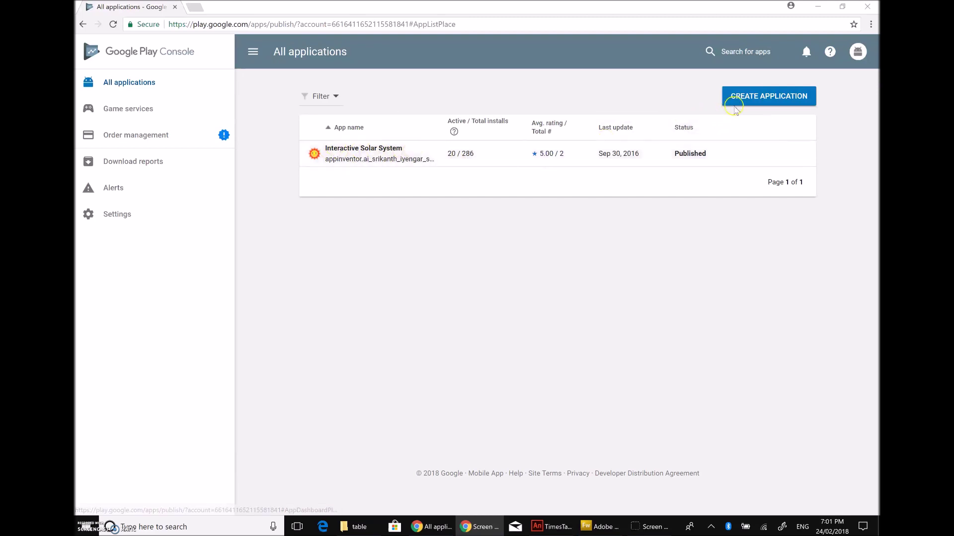
click(749, 101)
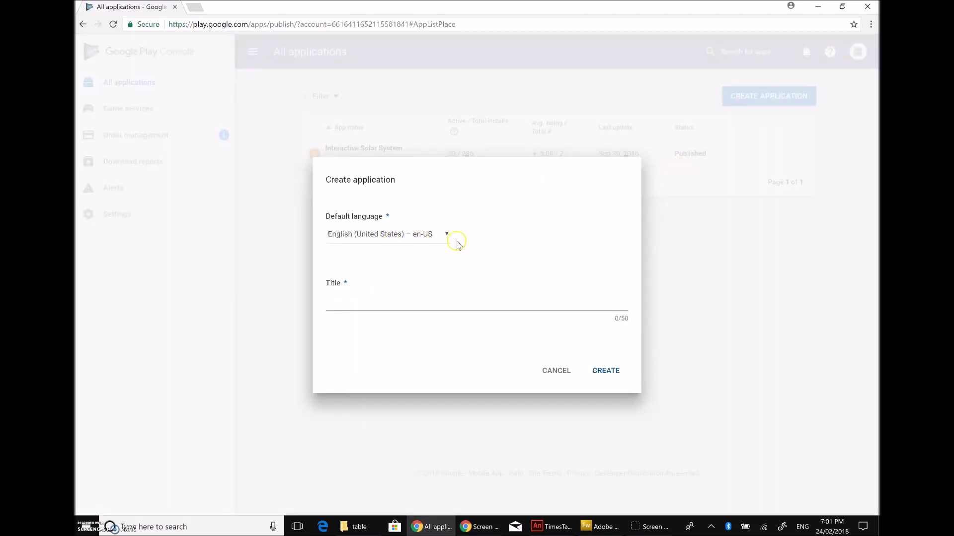
click(382, 303)
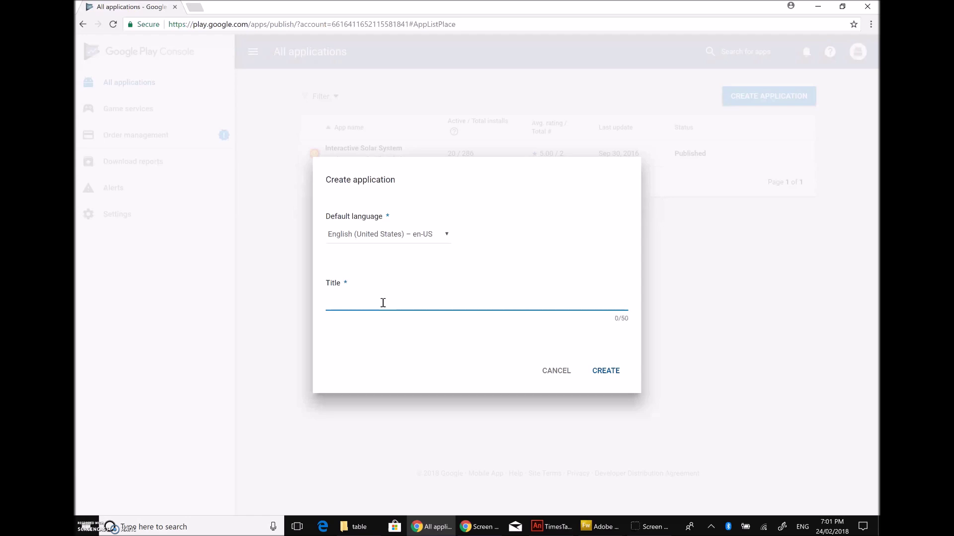
text(Times Tables)
click(607, 377)
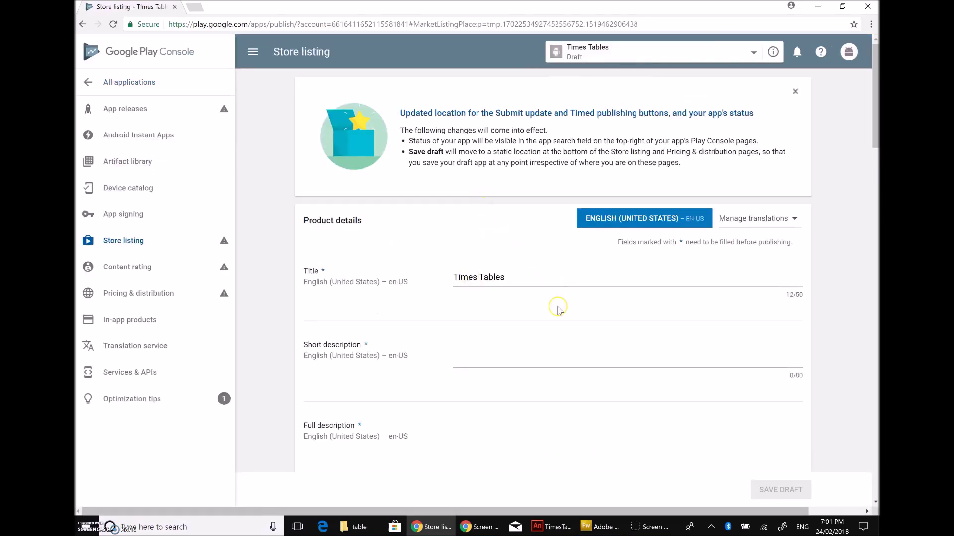
Step: Enter 'Times tables for children 8-10 years' as the store listing's short description
scroll(515, 349, down, 2)
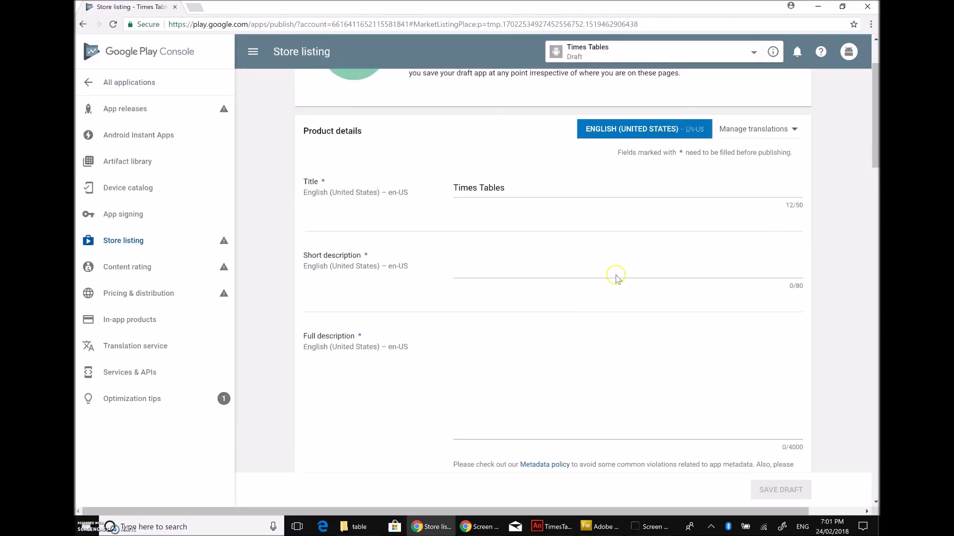
click(482, 275)
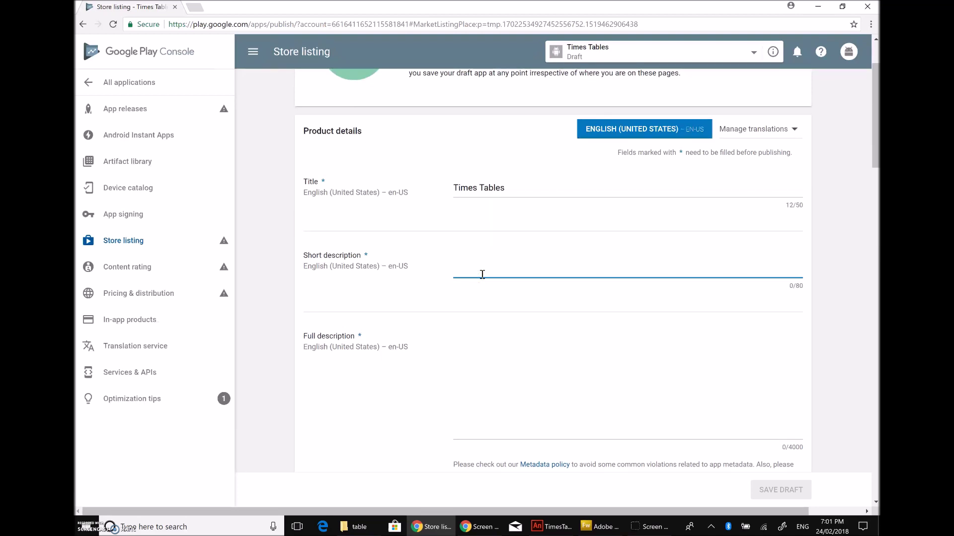
text(Times )
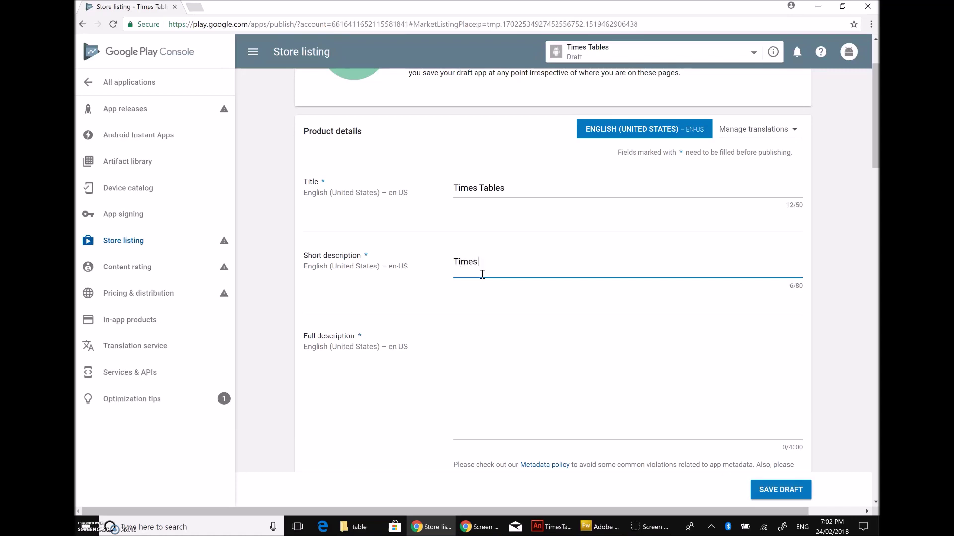
text(tables for children)
text(8-10 years)
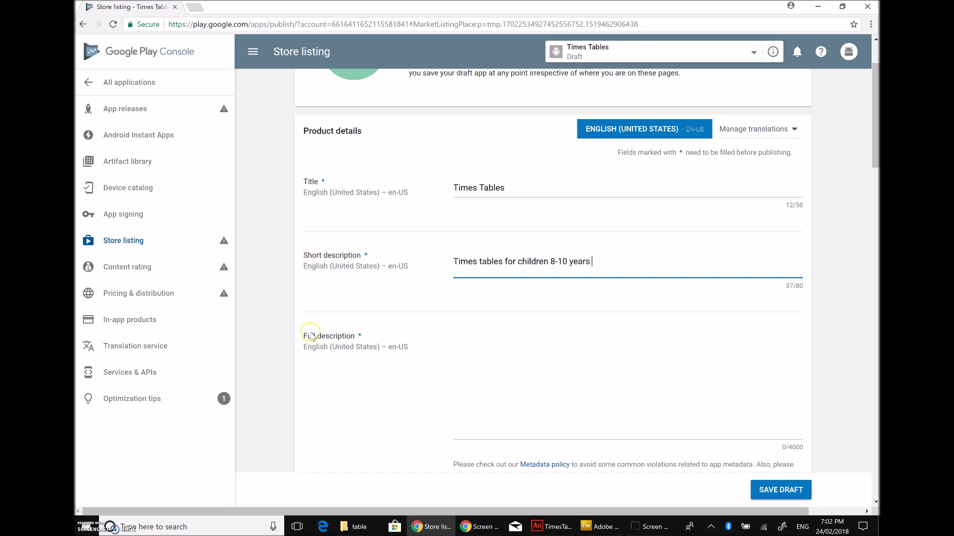
Step: Begin the full description: the app shows times tables 1 to 20 for children learning them by heart
click(480, 336)
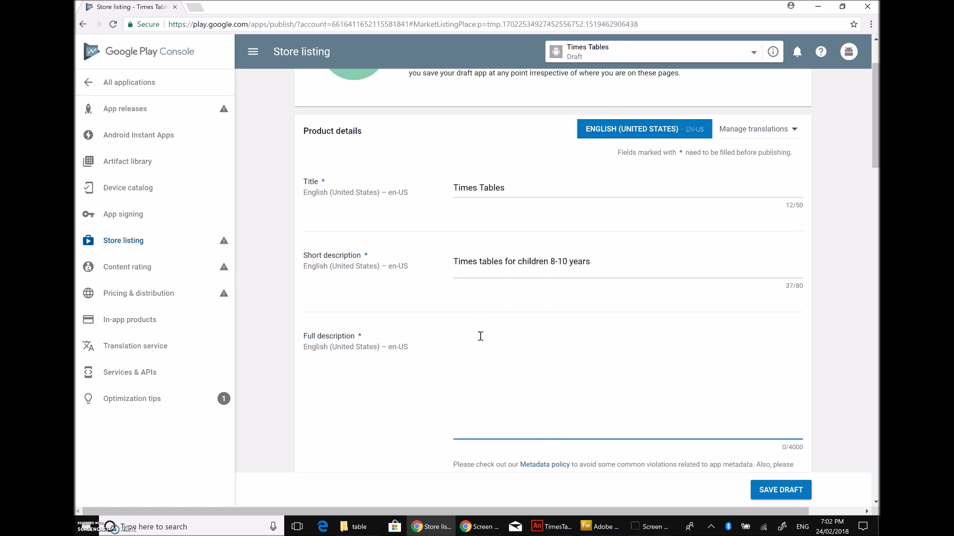
text(This is an app to show the times t)
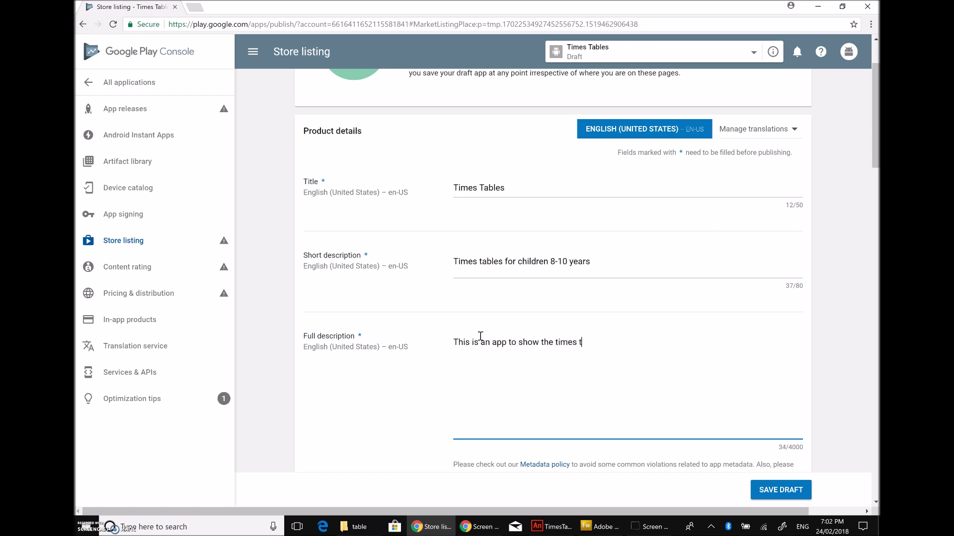
text(ables )
text(from 1 to 10.)
key(BackSpace)
key(BackSpace)
text(20. this)
key(BackSpace)
key(BackSpace)
key(BackSpace)
text(This app is suita)
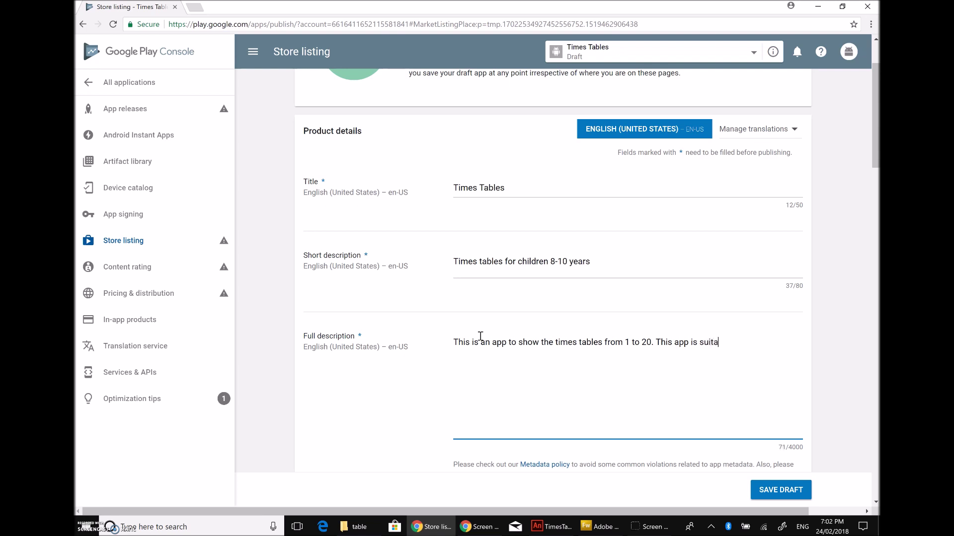
text(ble for the )
text(children whou)
key(BackSpace)
key(BackSpace)
text(wish to lean the)
key(BackSpace)
key(BackSpace)
key(BackSpace)
key(BackSpace)
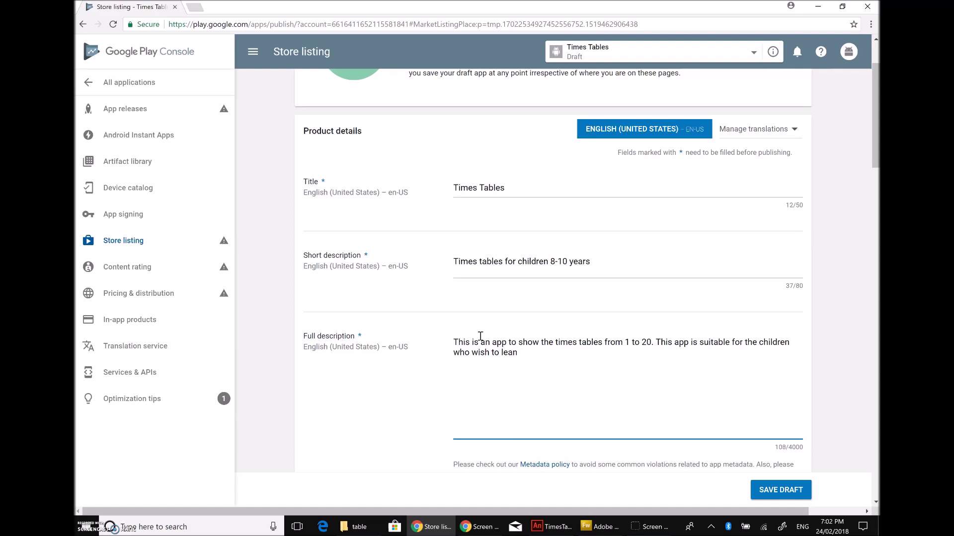
text(rn the times tables and)
key(BackSpace)
key(BackSpace)
key(BackSpace)
key(BackSpace)
text(by heart and)
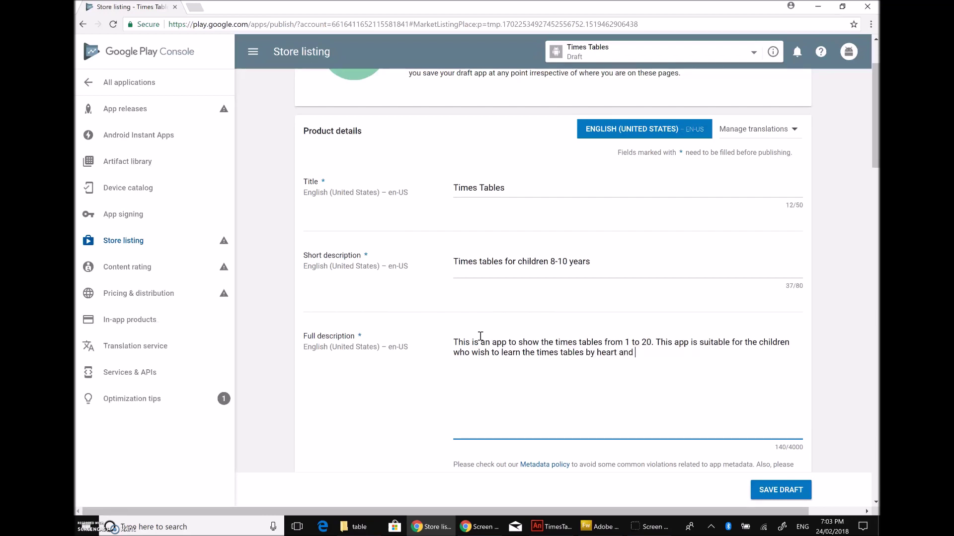
Step: Continue the description with faster maths calculations and swipe gestures for moving left or right between tables
key(BackSpace)
key(BackSpace)
key(BackSpace)
text(that would help them with)
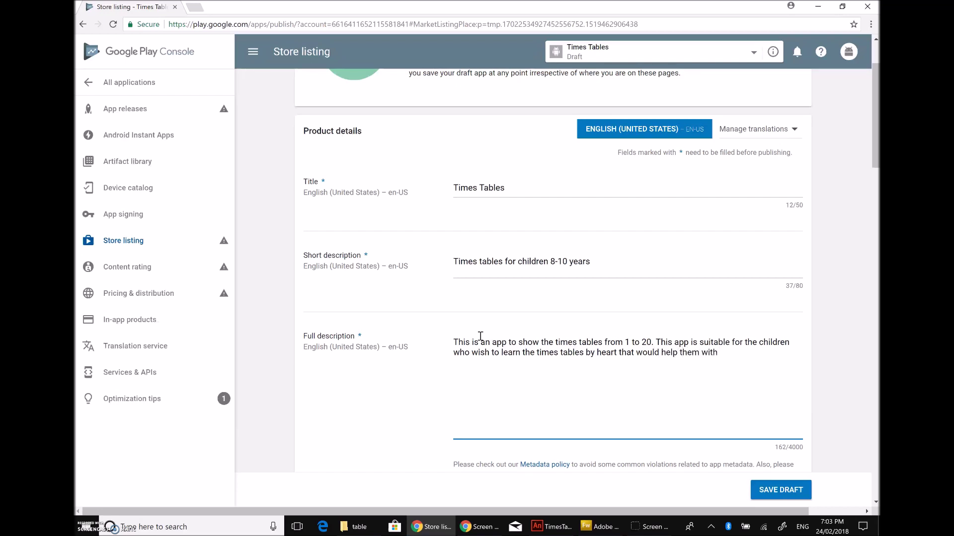
text( faster claclulation wit)
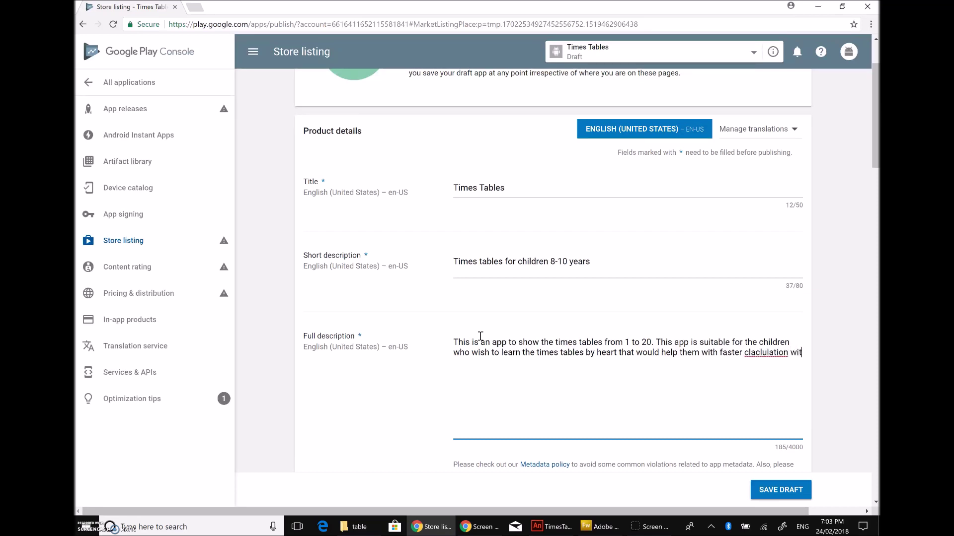
key(BackSpace)
key(BackSpace)
key(BackSpace)
key(BackSpace)
key(BackSpace)
key(BackSpace)
key(BackSpace)
key(BackSpace)
key(BackSpace)
key(BackSpace)
key(BackSpace)
key(BackSpace)
text(alculations with the )
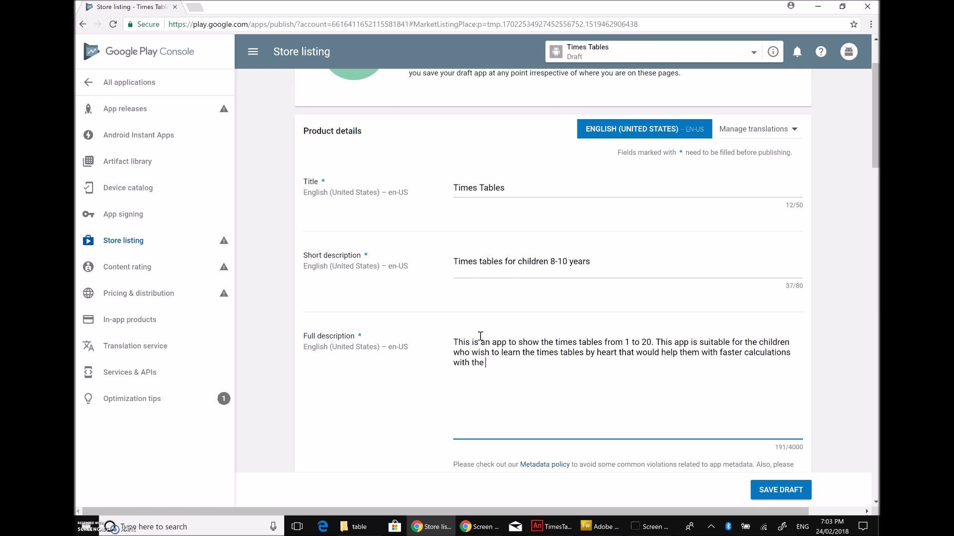
text(math pr)
key(BackSpace)
text(js)
key(BackSpace)
text(s problems. The app is )
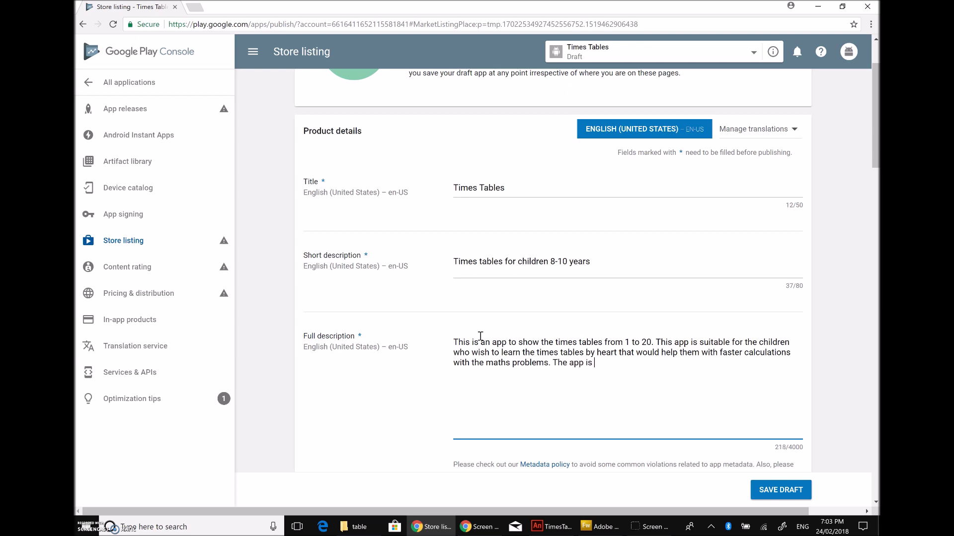
text(designe to)
key(BackSpace)
key(BackSpace)
key(BackSpace)
key(BackSpace)
text(ed to have the swipe)
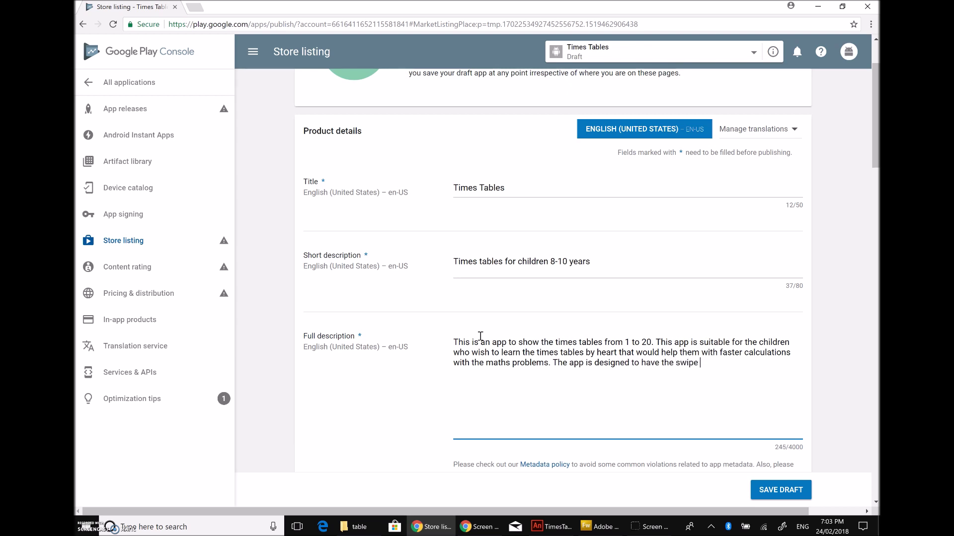
key(BackSpace)
key(BackSpace)
key(BackSpace)
key(BackSpace)
key(BackSpace)
key(BackSpace)
key(BackSpace)
key(BackSpace)
key(BackSpace)
key(BackSpace)
key(BackSpace)
key(BackSpace)
key(BackSpace)
key(BackSpace)
key(BackSpace)
key(BackSpace)
key(BackSpace)
key(BackSpace)
key(BackSpace)
key(BackSpace)
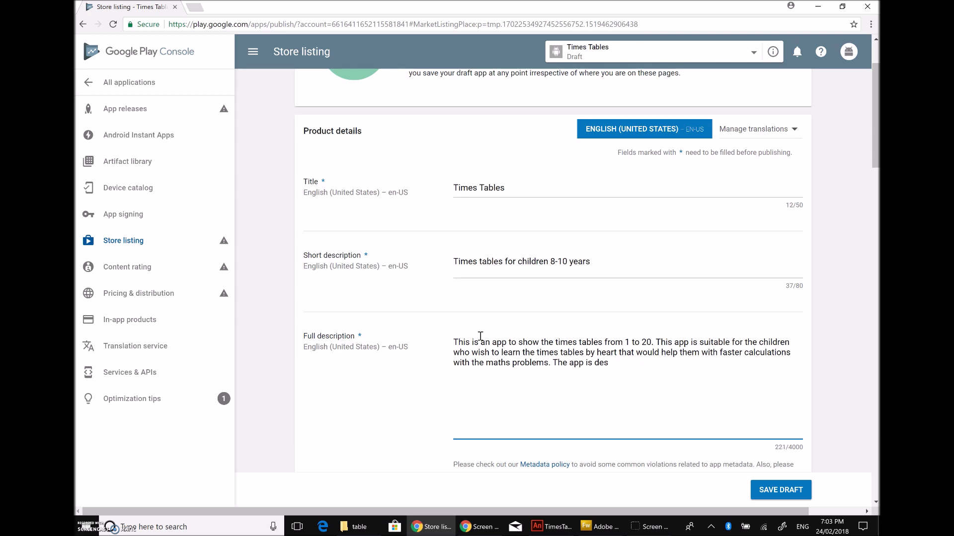
text(p feathers)
key(BackSpace)
key(BackSpace)
key(BackSpace)
key(BackSpace)
text(ures the swipe gestures)
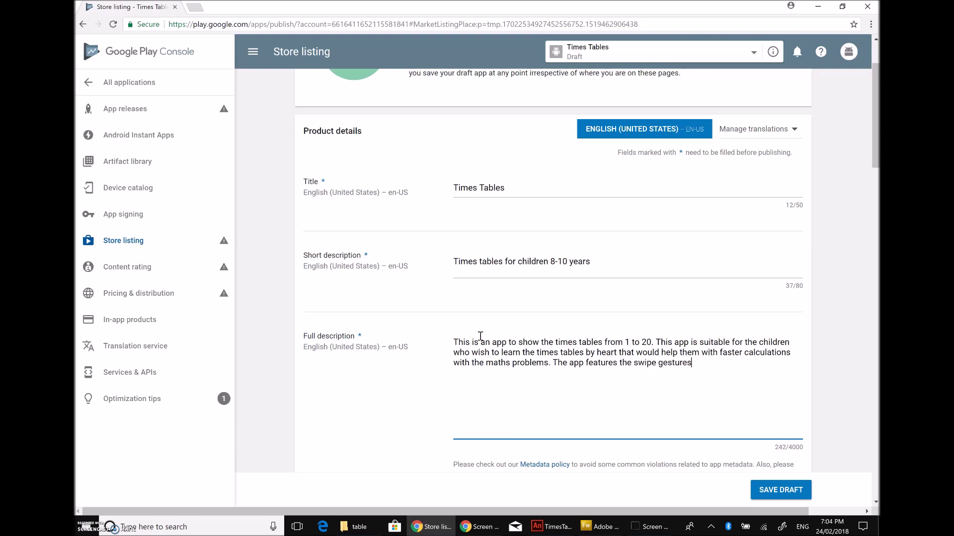
text( and the)
key(BackSpace)
key(BackSpace)
key(BackSpace)
key(BackSpace)
text(chi)
text(l)
text(f)
key(BackSpace)
text(dren can sp)
text(i)
key(BackSpace)
key(BackSpace)
text(wipe )
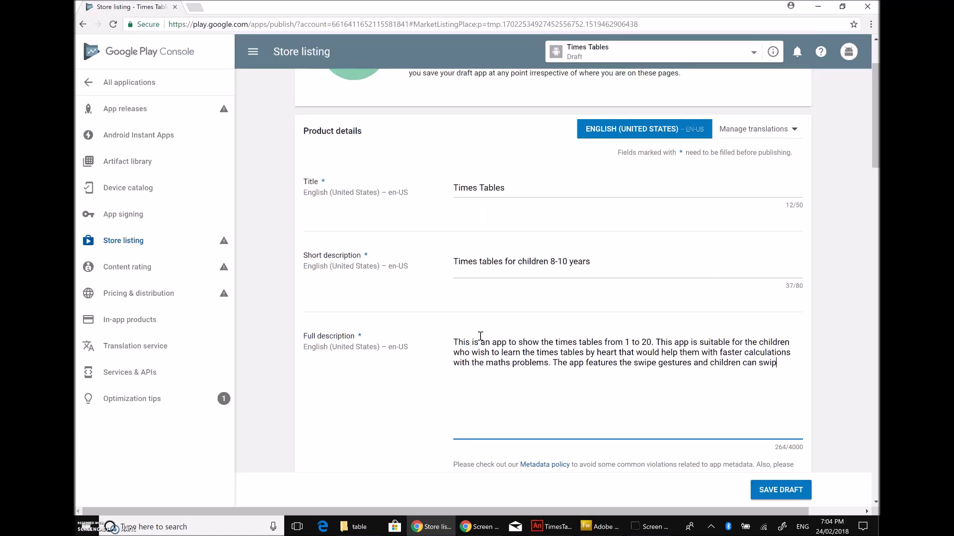
text(to left or right for moving between the times tables.)
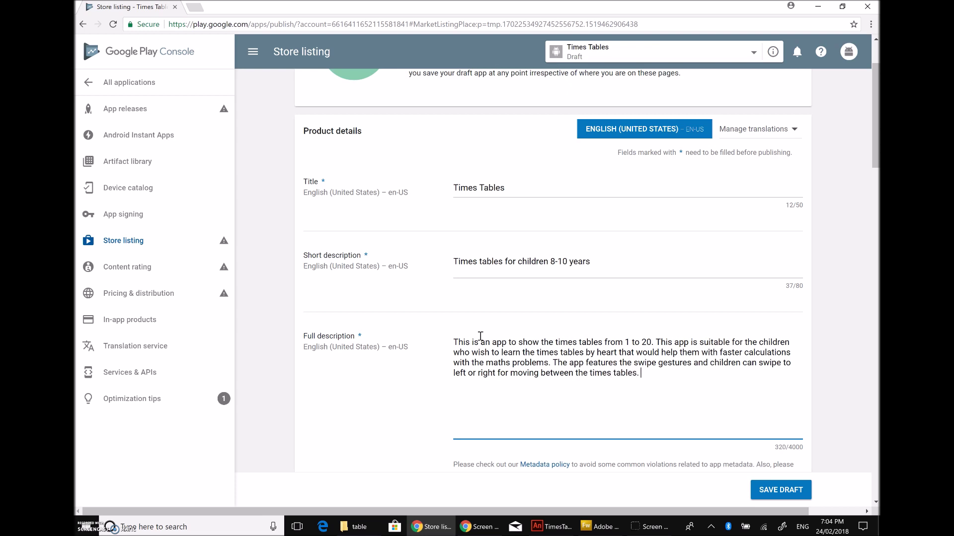
Step: Scroll to the phone screenshots section and start choosing an image from the Desktop
scroll(475, 342, down, 3)
scroll(475, 348, down, 4)
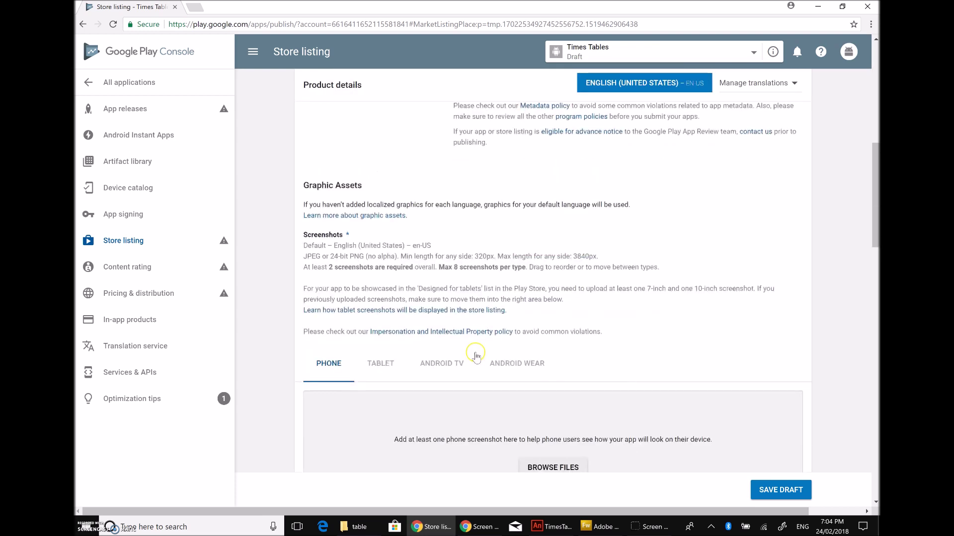
scroll(391, 191, down, 2)
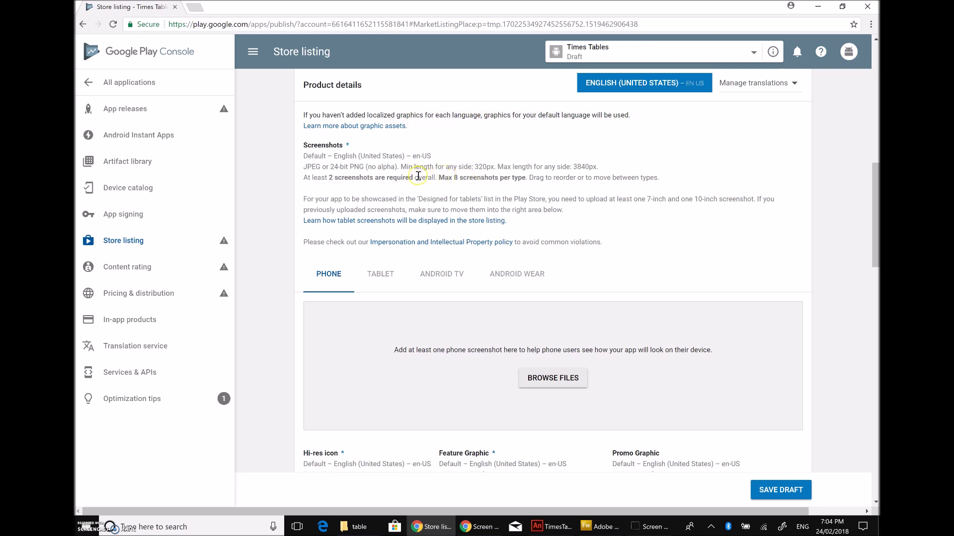
scroll(423, 179, down, 2)
scroll(331, 189, down, 2)
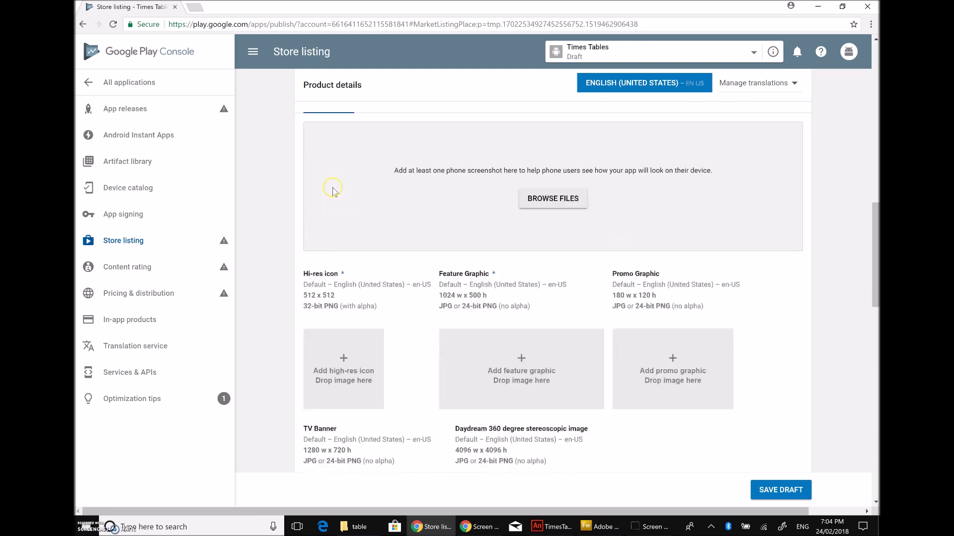
scroll(342, 191, up, 2)
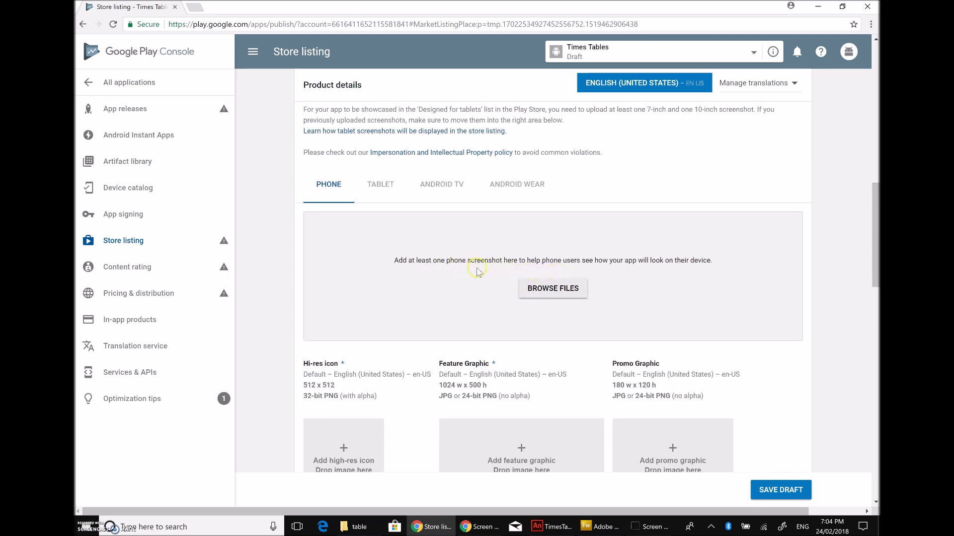
click(565, 294)
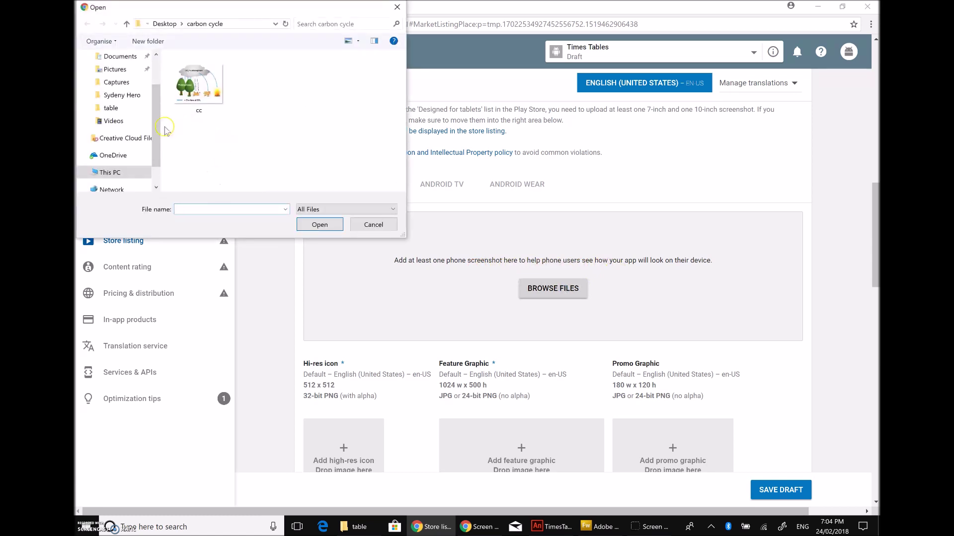
drag(154, 125, 181, 166)
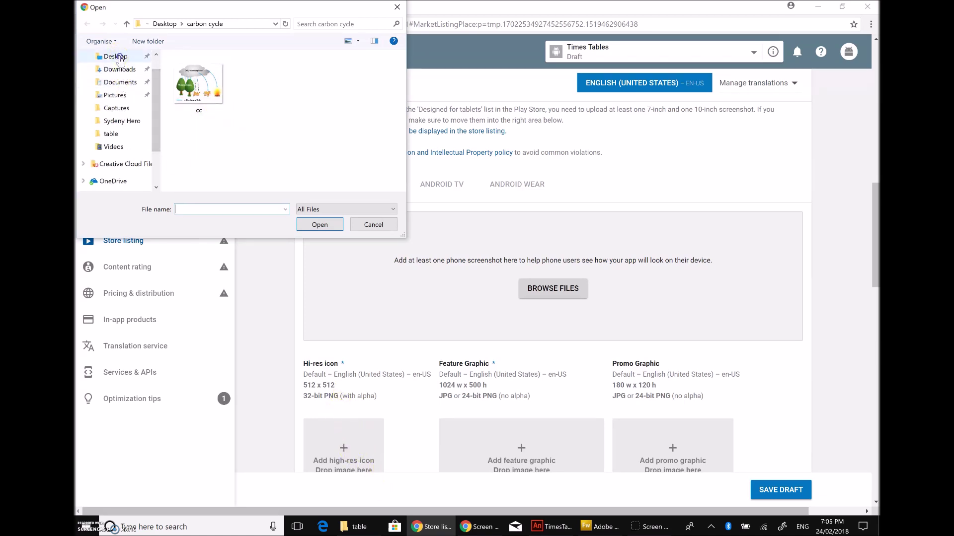
click(120, 58)
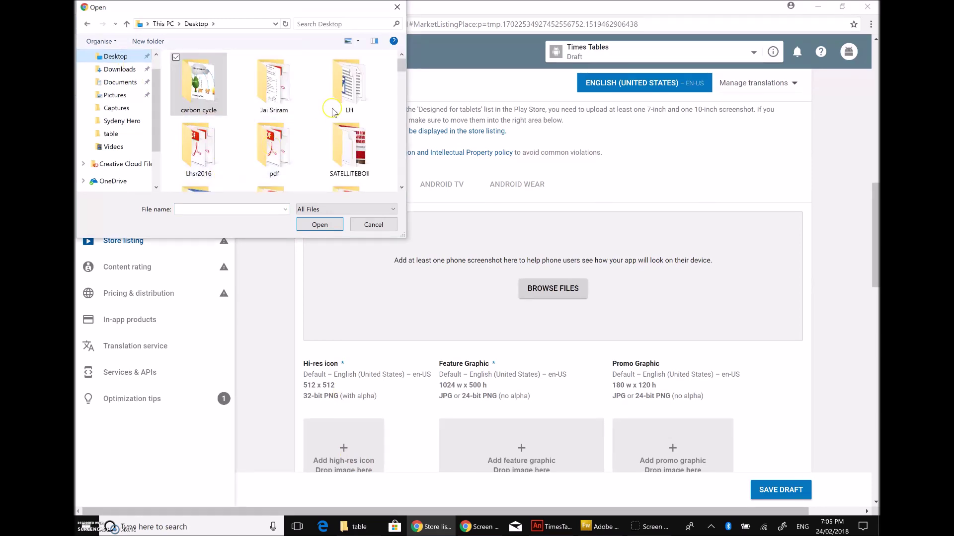
scroll(301, 158, down, 1)
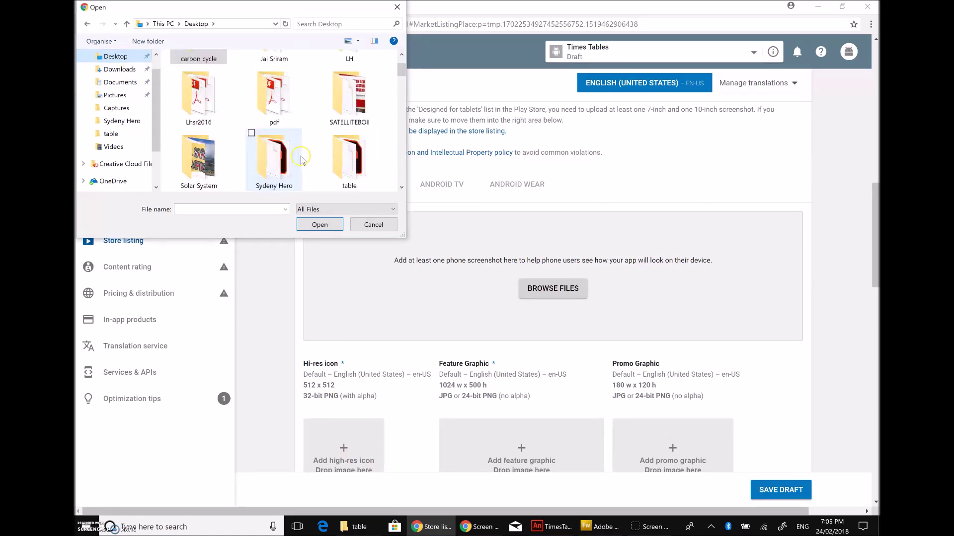
scroll(301, 158, down, 1)
scroll(321, 97, up, 1)
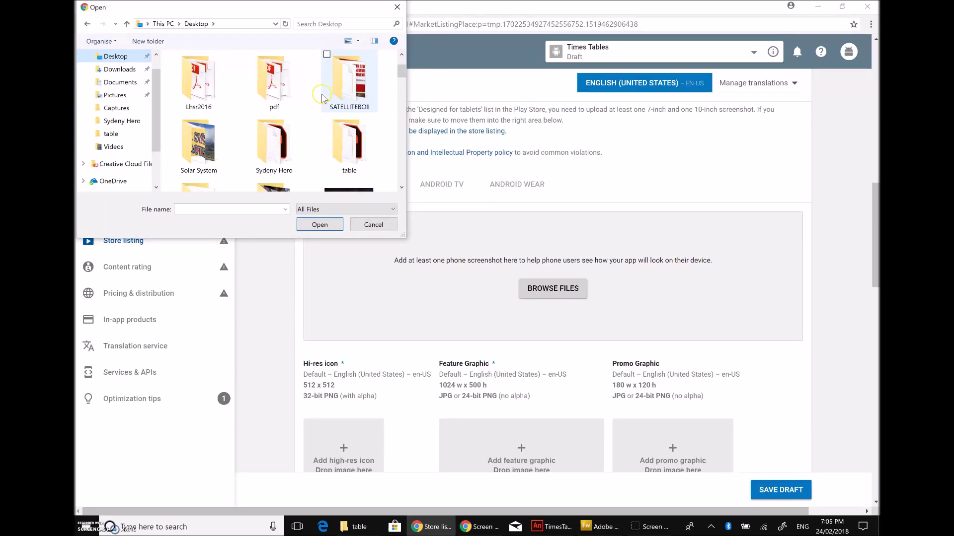
Step: Upload tab bg.fw from the table folder as the first phone screenshot (1/8)
double_click(350, 149)
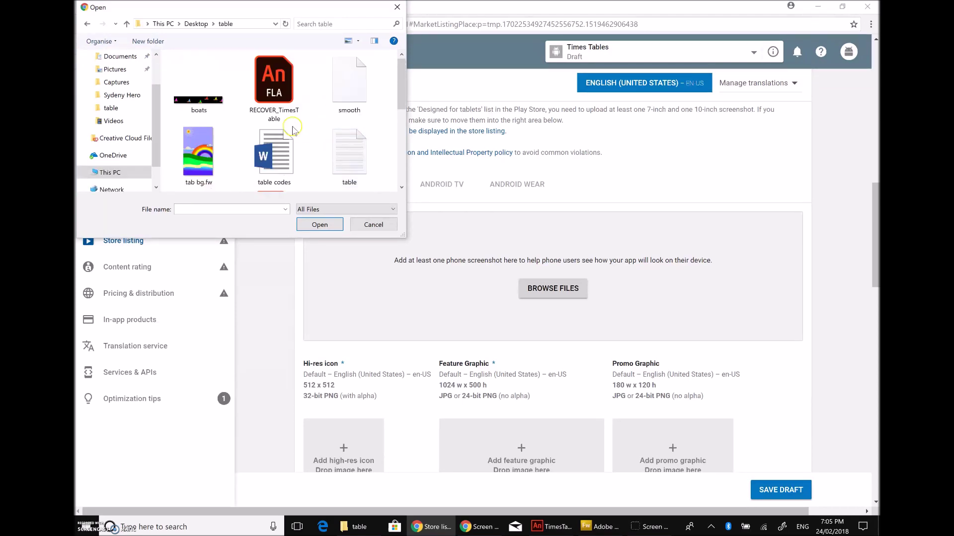
click(207, 158)
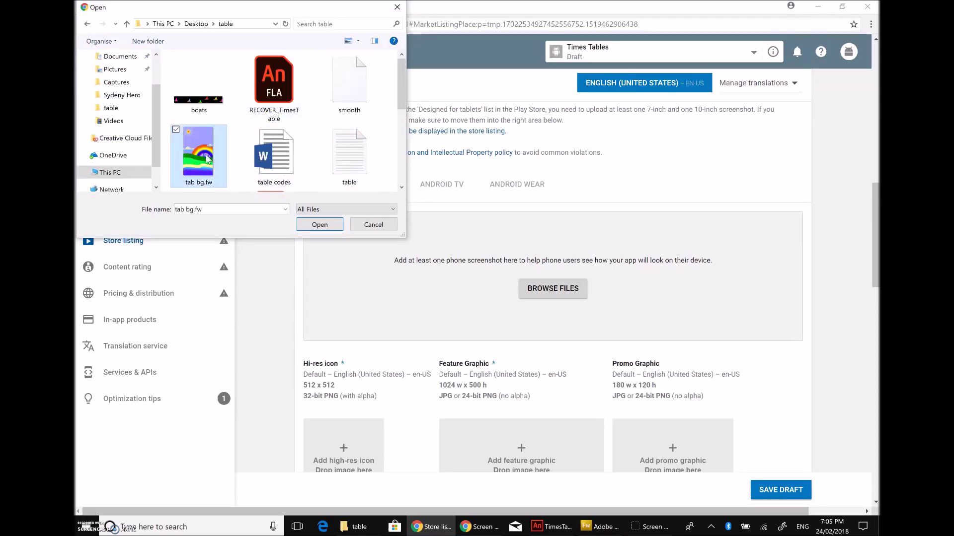
click(326, 225)
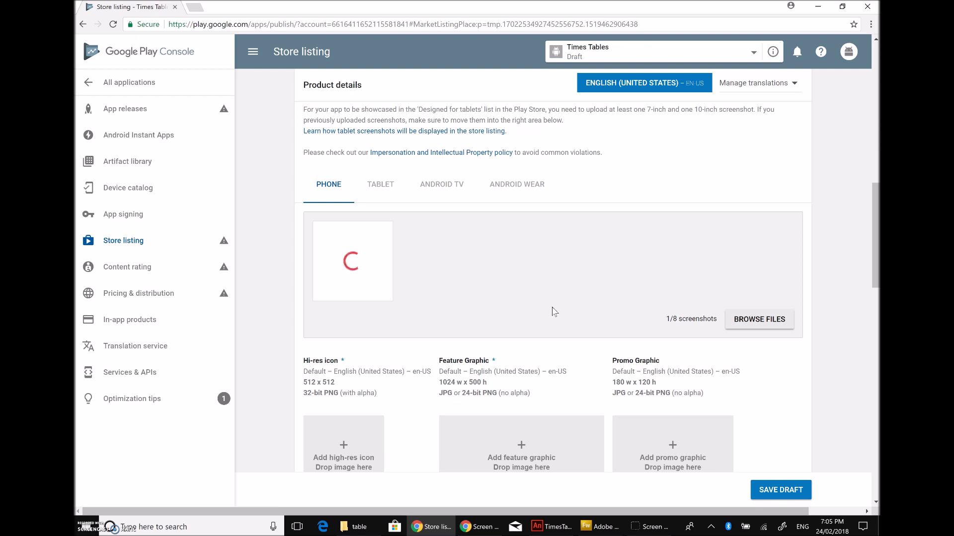
click(443, 289)
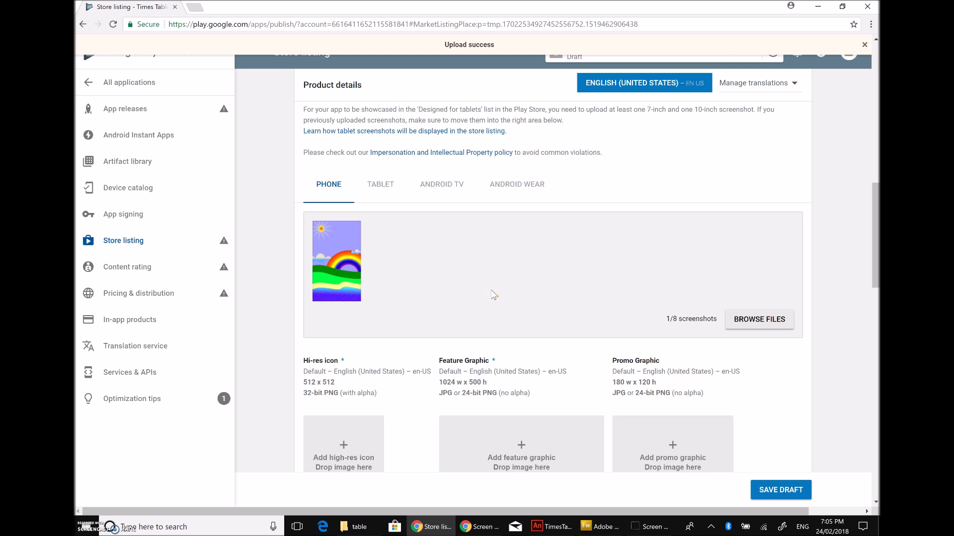
scroll(492, 296, down, 4)
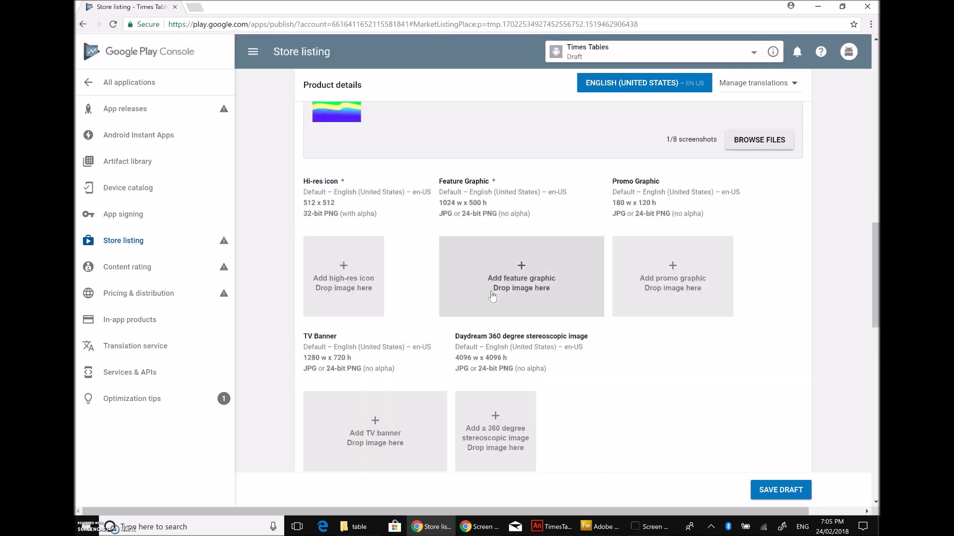
scroll(543, 335, up, 4)
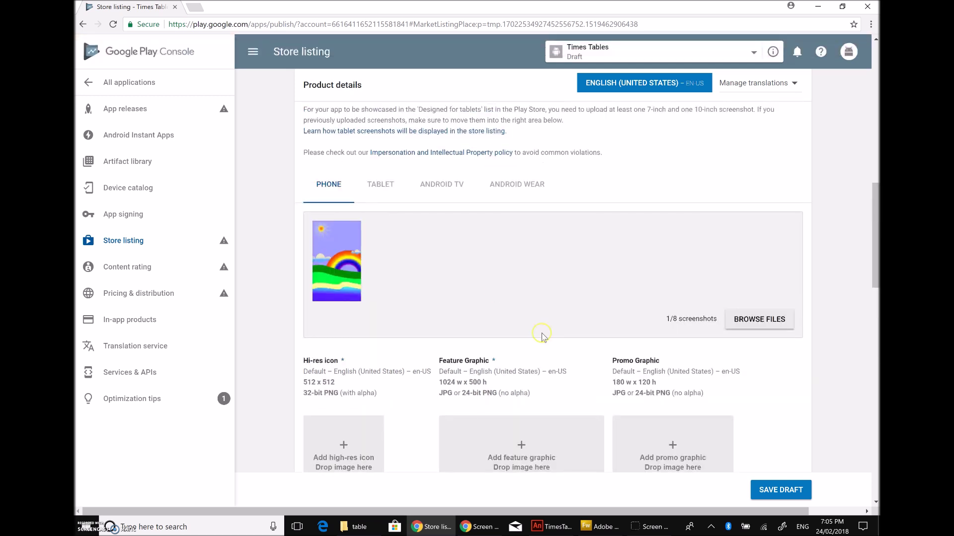
Step: In Fireworks, select the Times Tables lettering on TTicon.png, then return to tab bg.fw.png
click(591, 526)
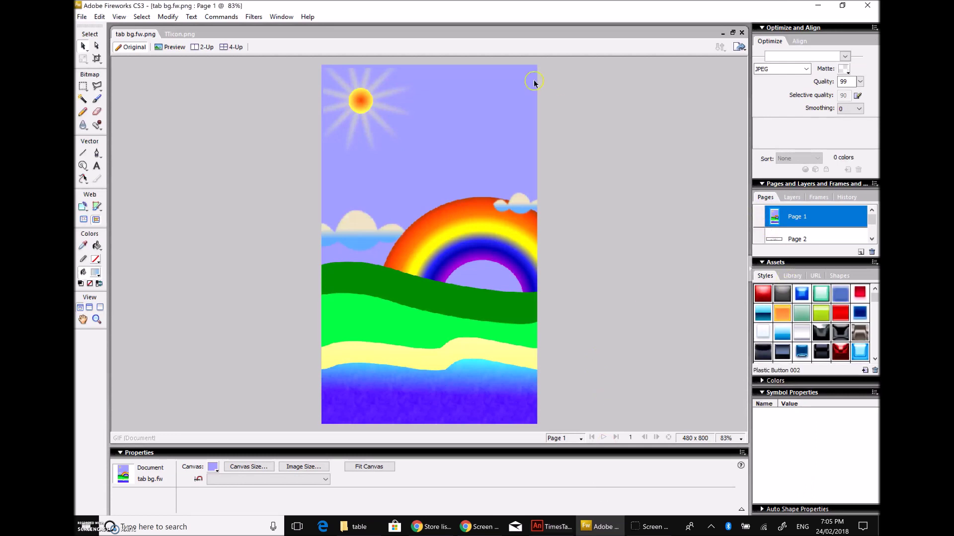
click(179, 34)
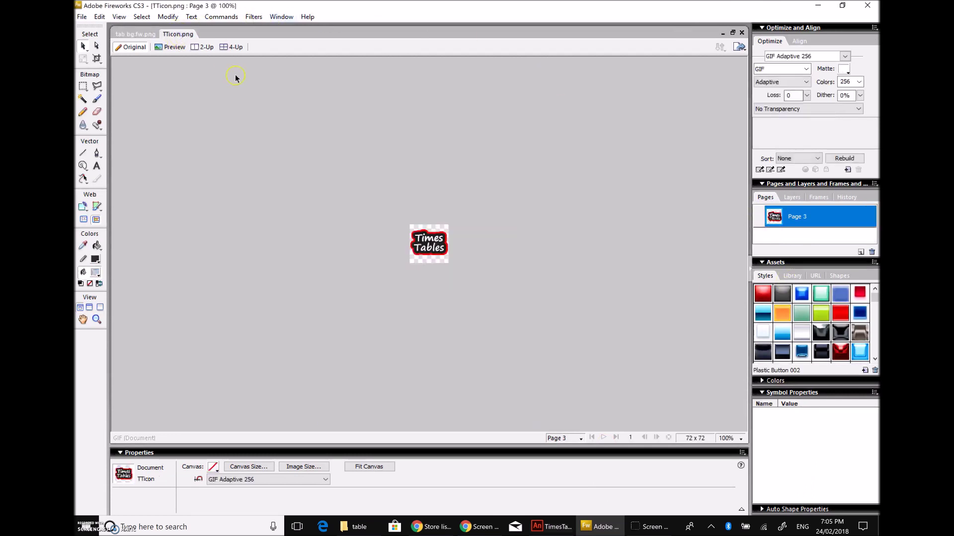
drag(366, 209, 468, 295)
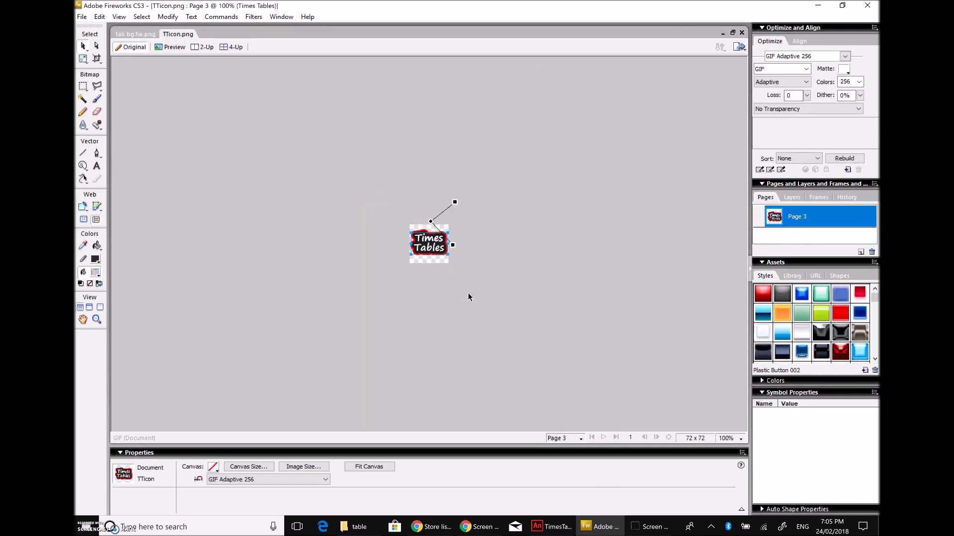
click(136, 34)
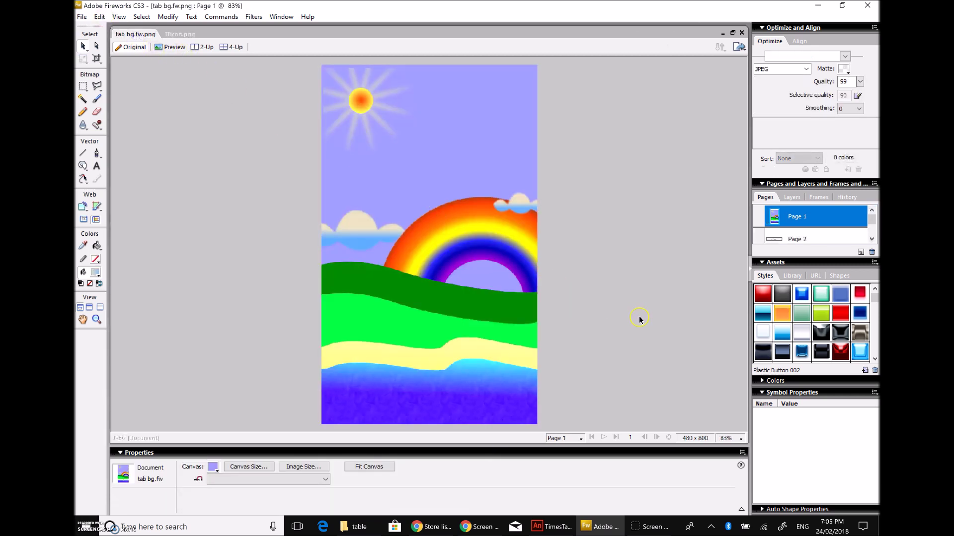
Step: Paste the Times Tables lettering onto the rainbow, widen it to two lines at size 77 over the rainbow
key(ctrl+v)
click(338, 93)
drag(316, 468, 322, 413)
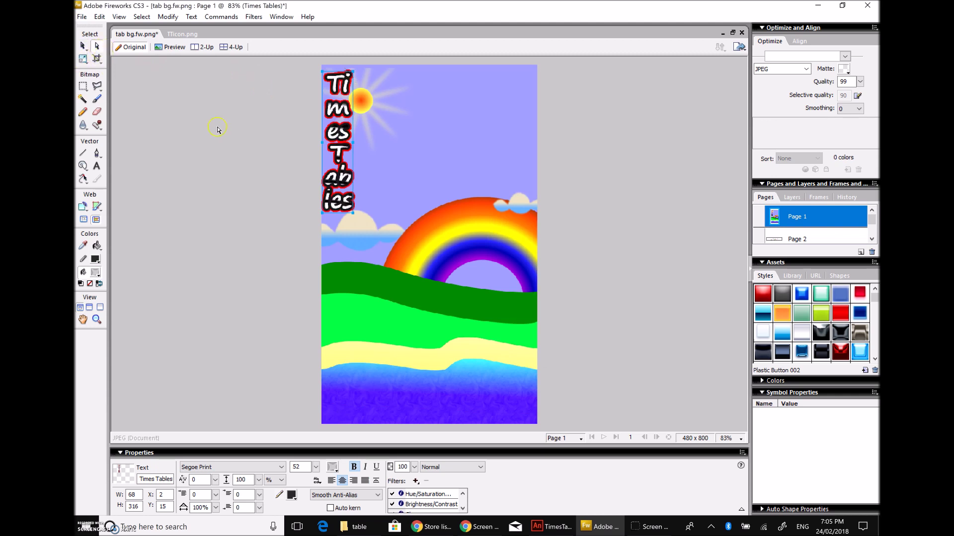
click(369, 146)
drag(369, 146, 482, 149)
drag(416, 113, 444, 290)
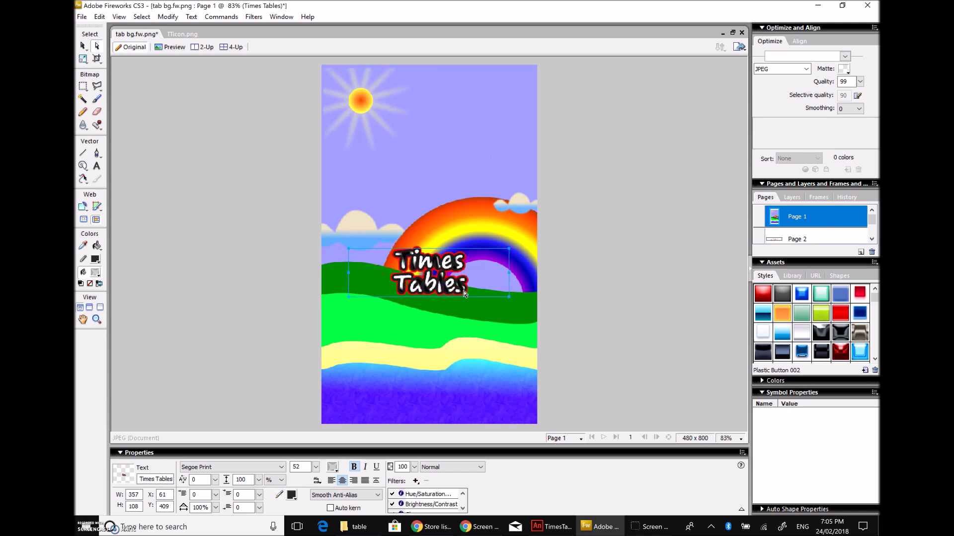
click(315, 466)
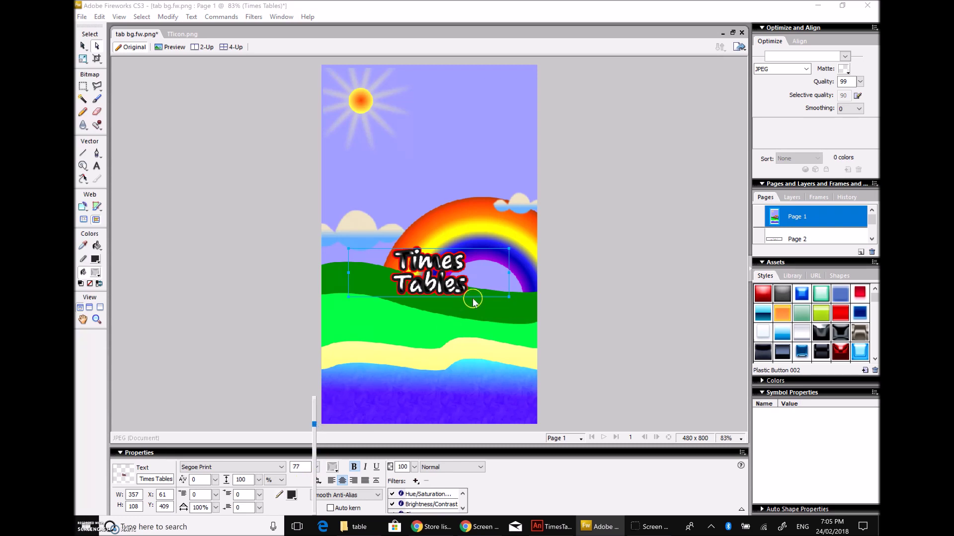
click(448, 285)
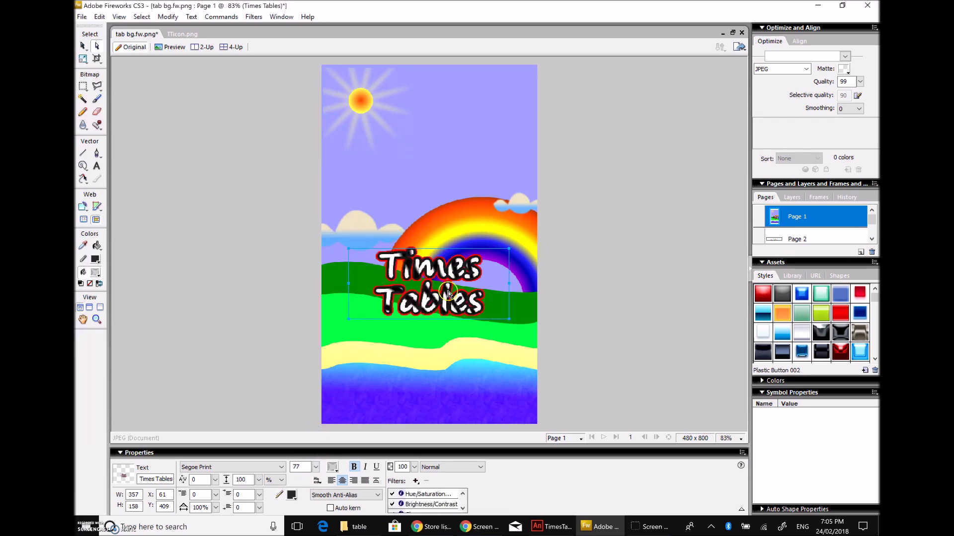
drag(436, 304, 440, 236)
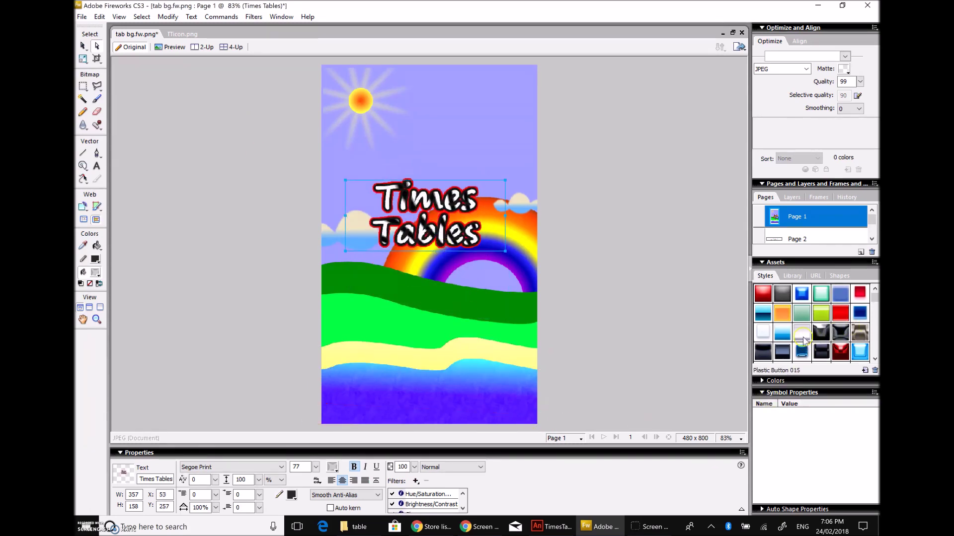
Step: Try several styles, apply grey chrome Chrome Misc 022 to the title and lower it above the hills
click(782, 314)
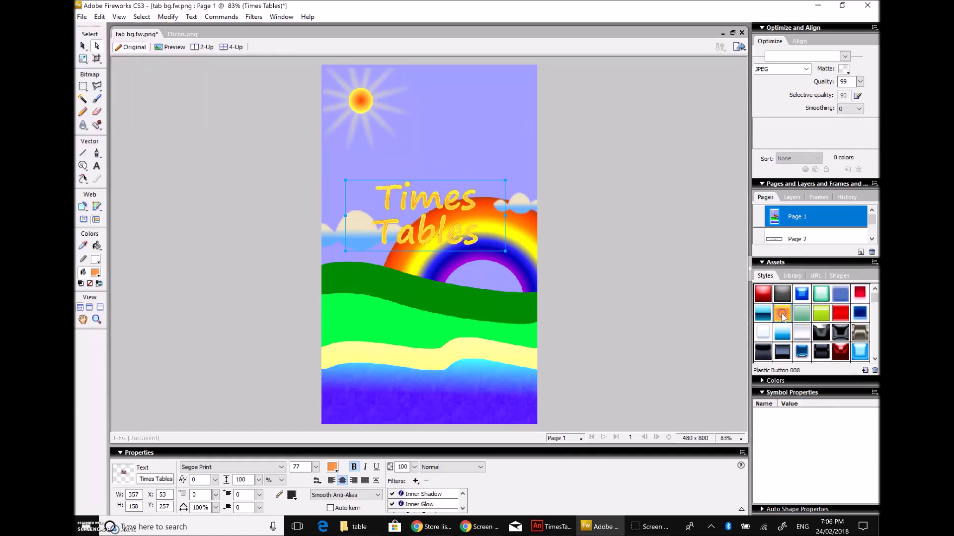
click(861, 314)
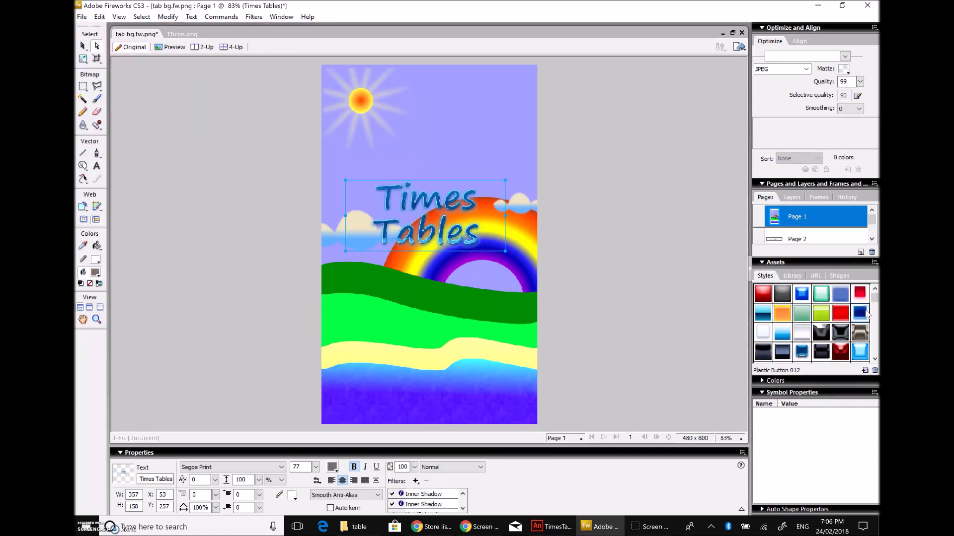
click(863, 352)
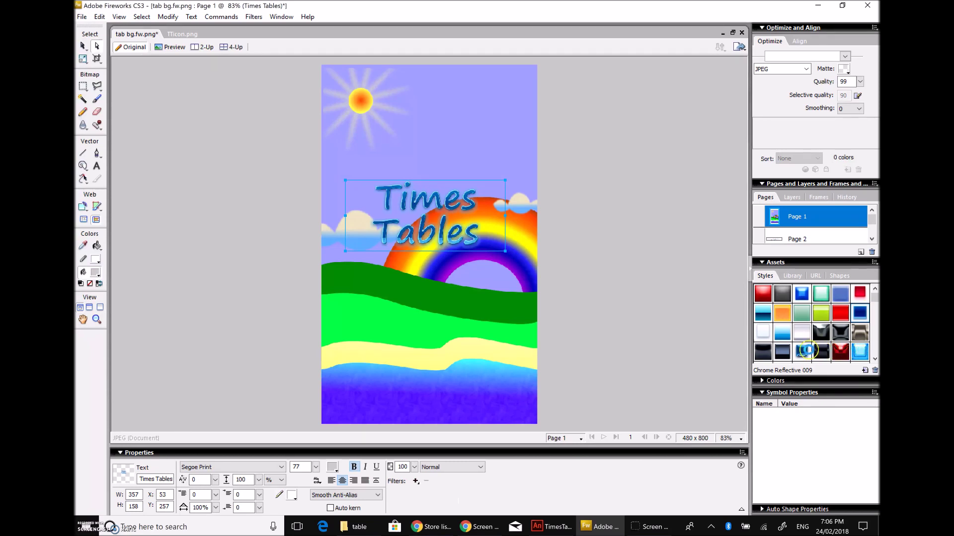
click(802, 353)
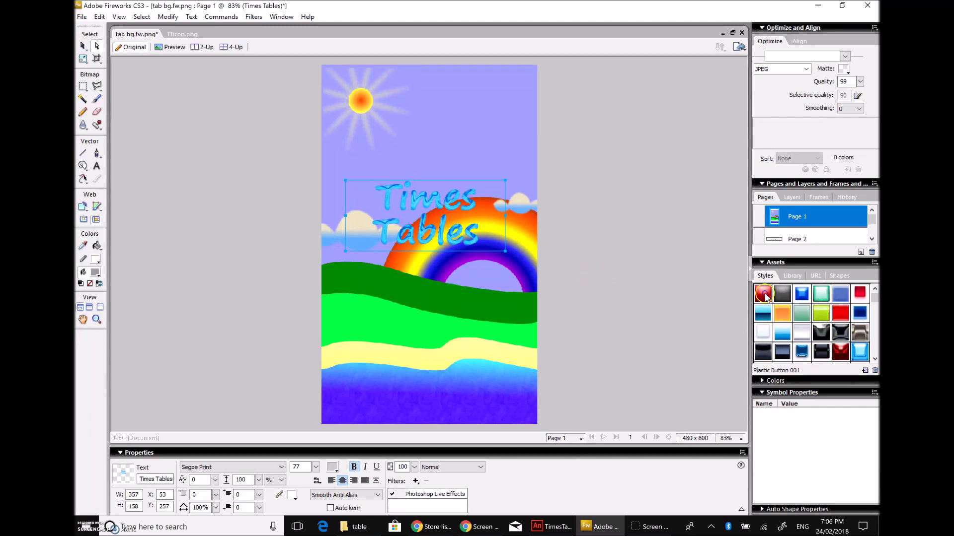
click(765, 296)
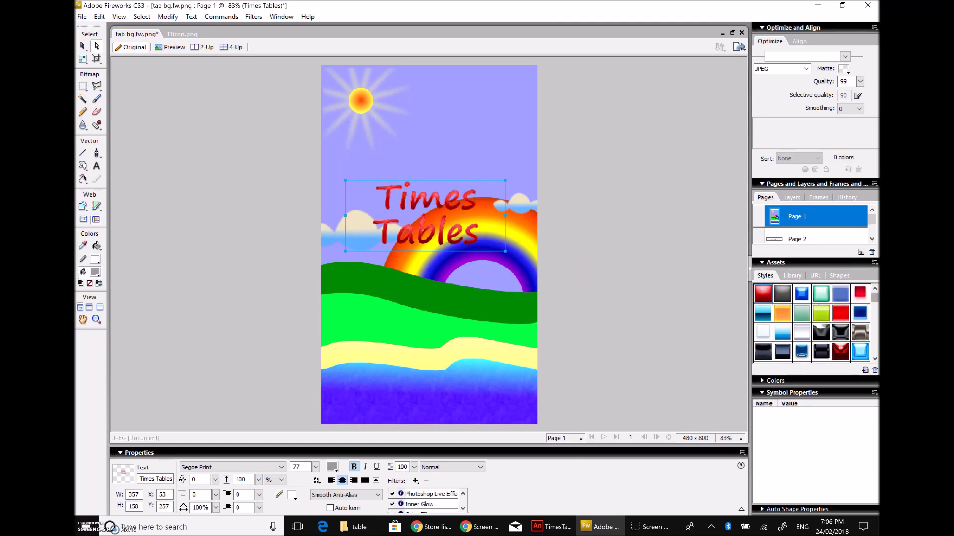
scroll(877, 305, down, 6)
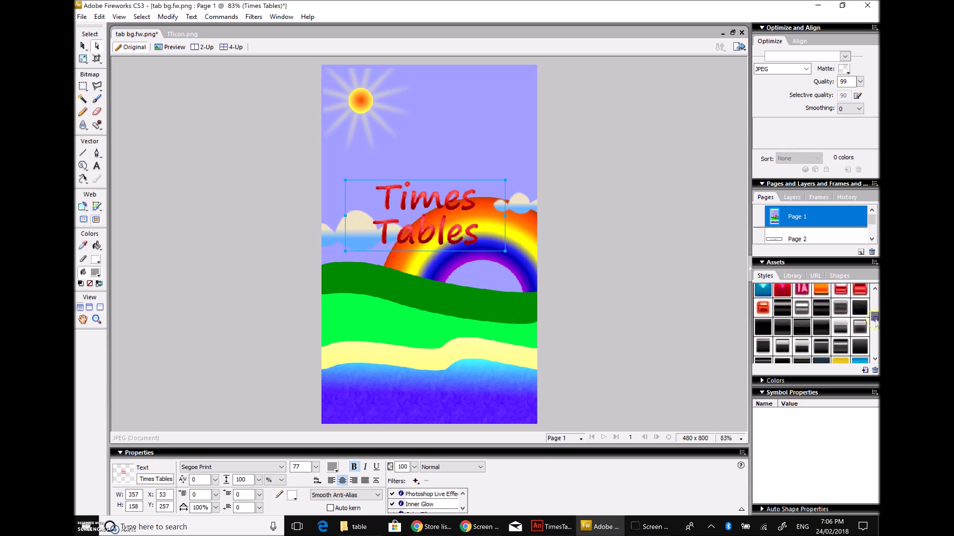
click(801, 308)
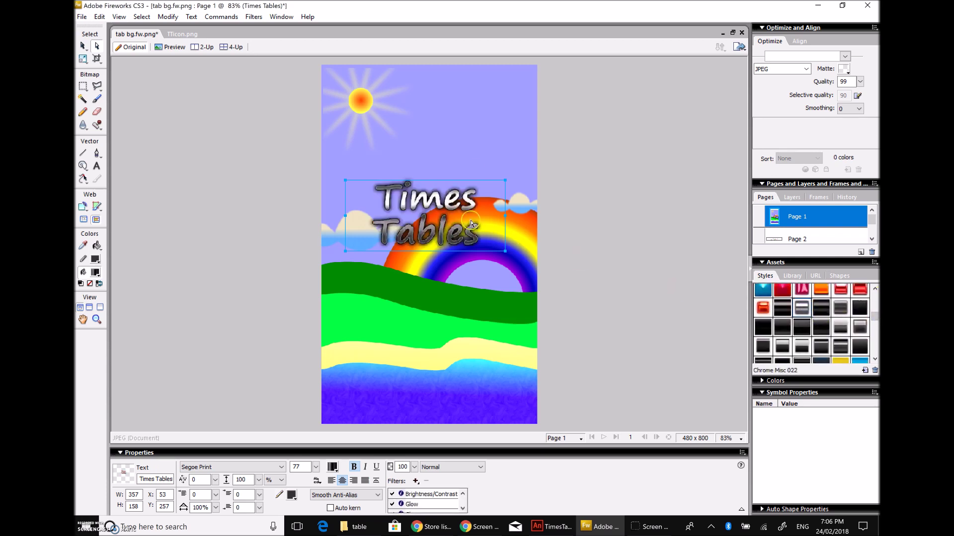
drag(458, 238, 471, 286)
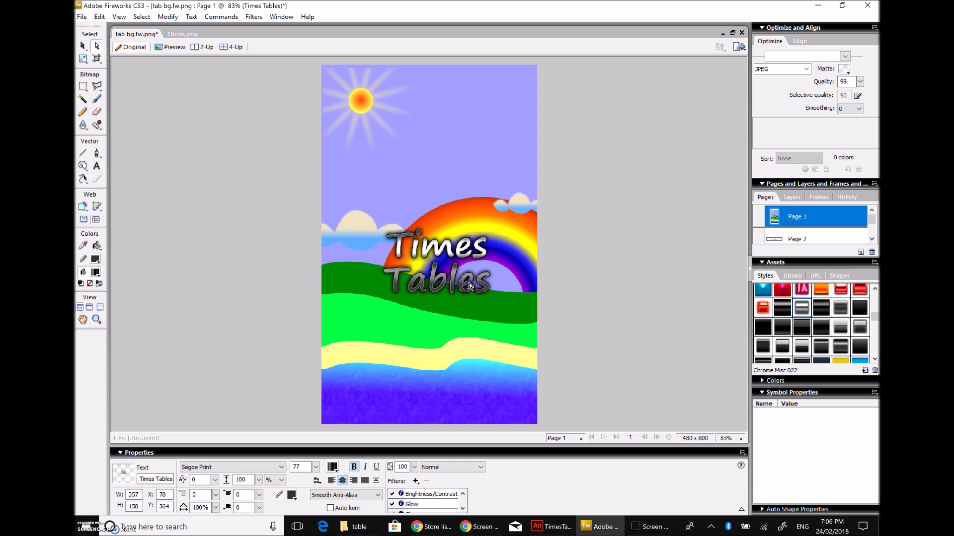
click(631, 262)
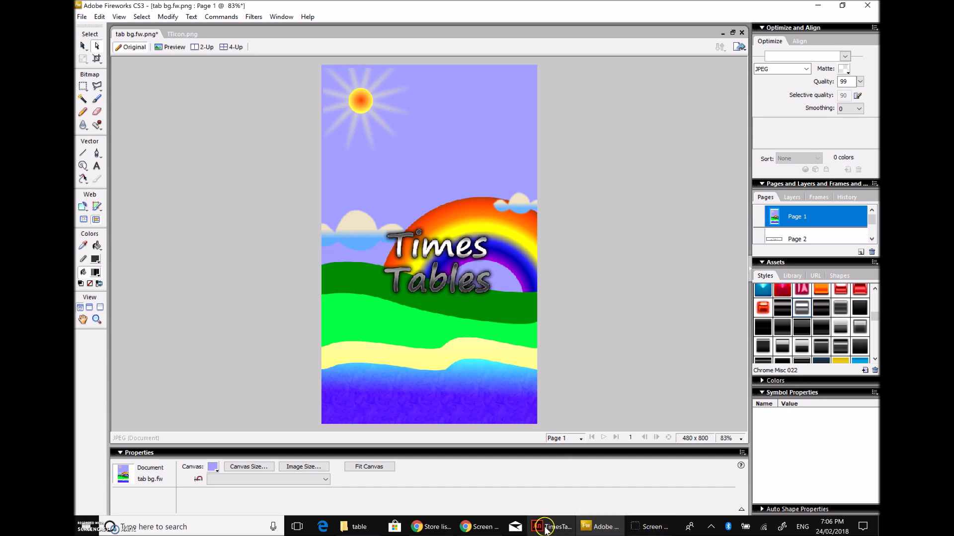
mouse_move(475, 530)
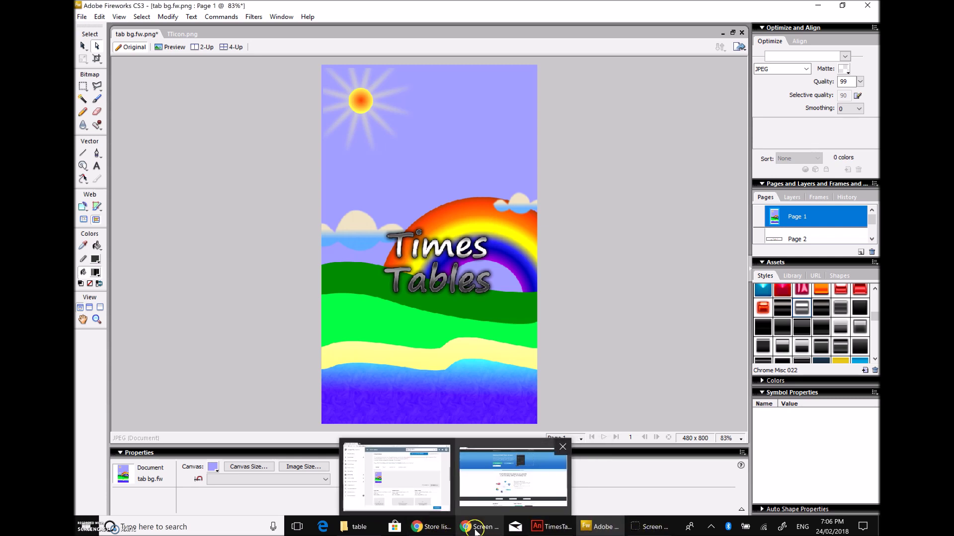
click(397, 477)
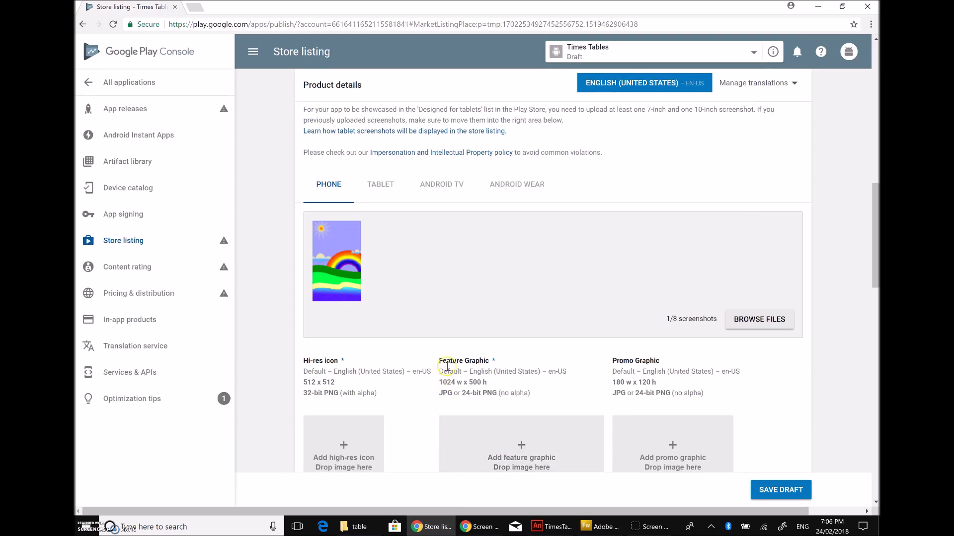
scroll(453, 361, down, 3)
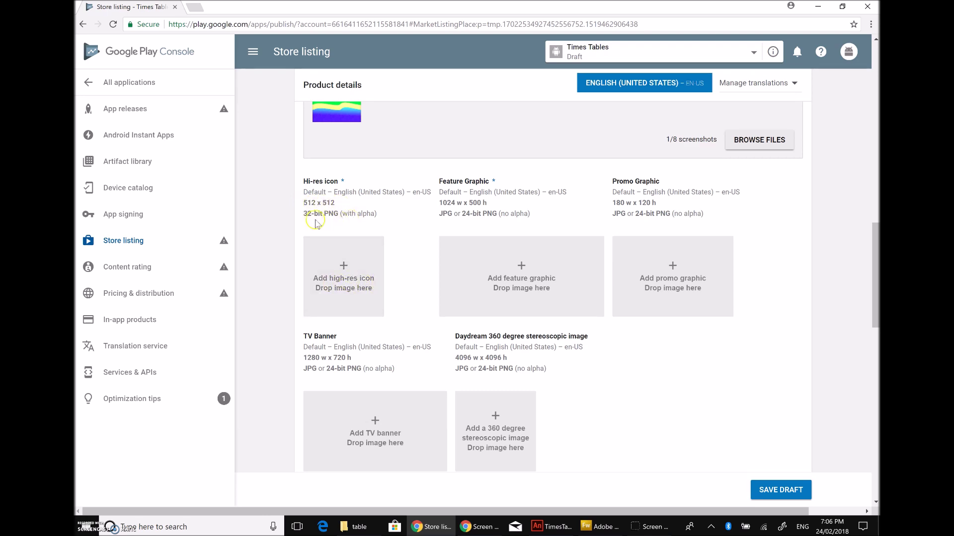
click(617, 531)
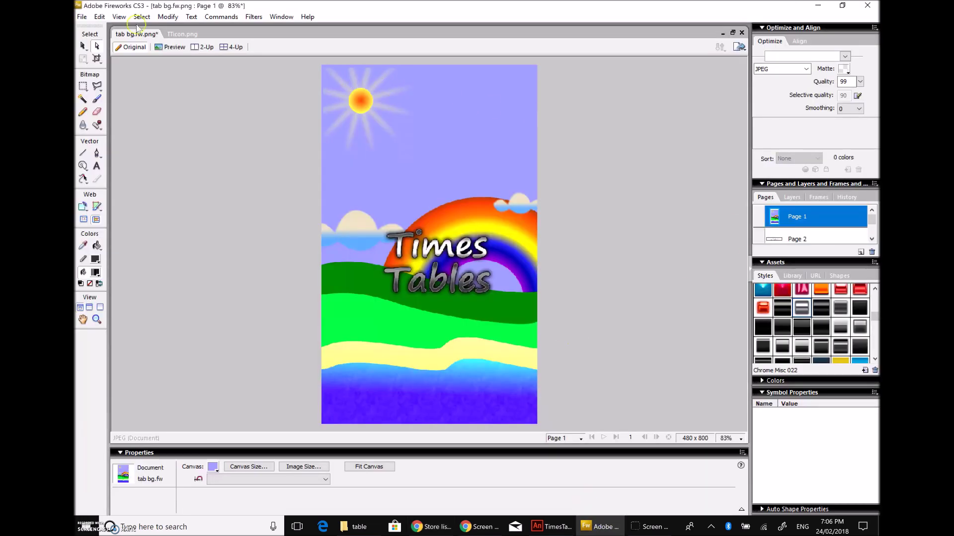
Step: Deselect the lettering on TTicon.png and cancel the Canvas Size dialog without changes
click(186, 35)
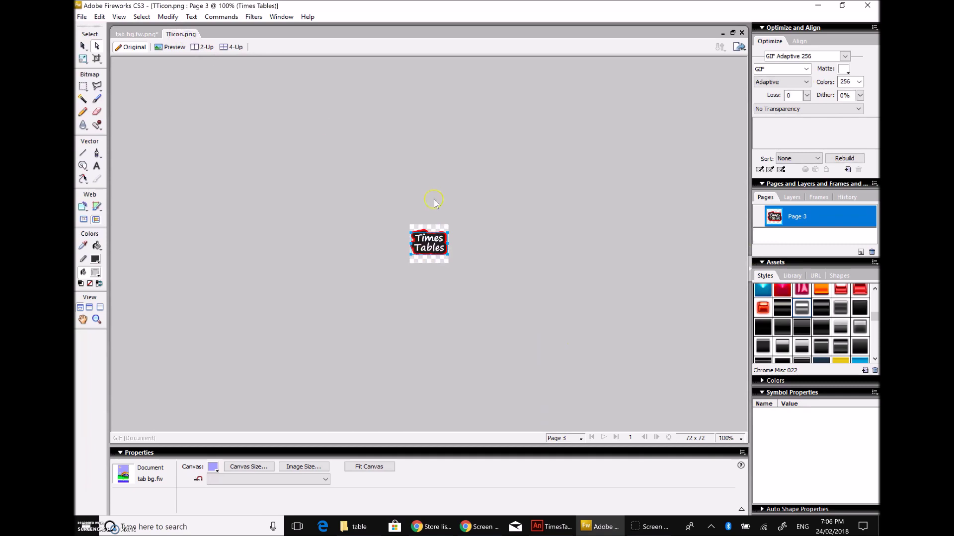
click(506, 316)
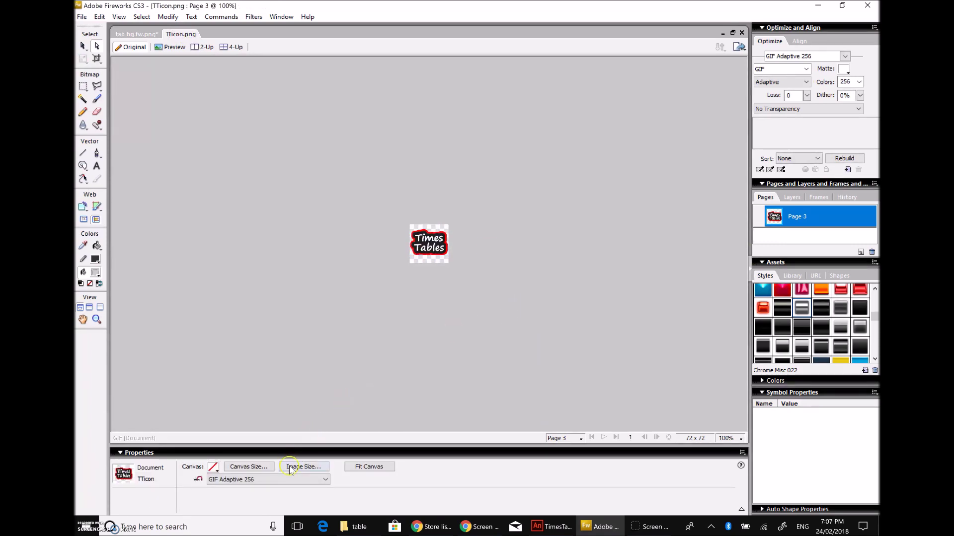
key(Return)
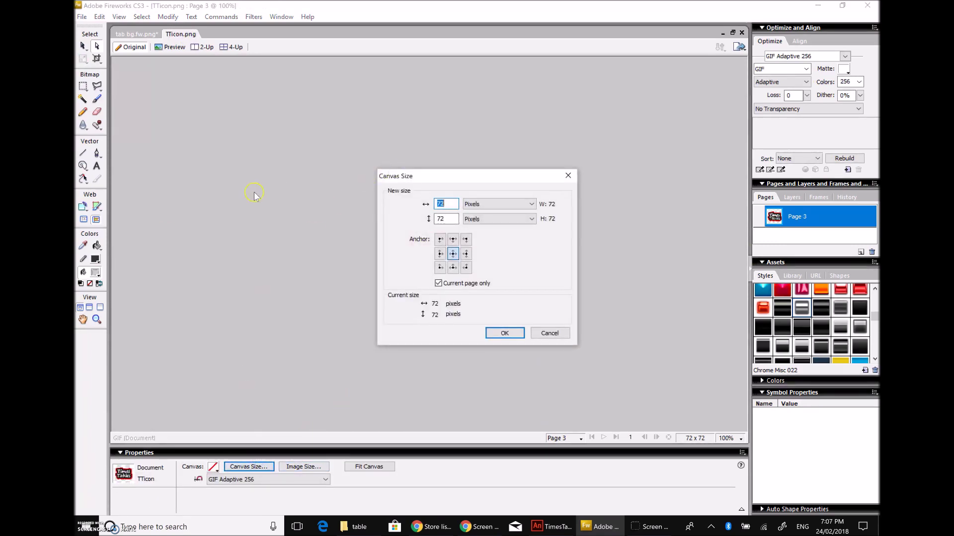
click(568, 176)
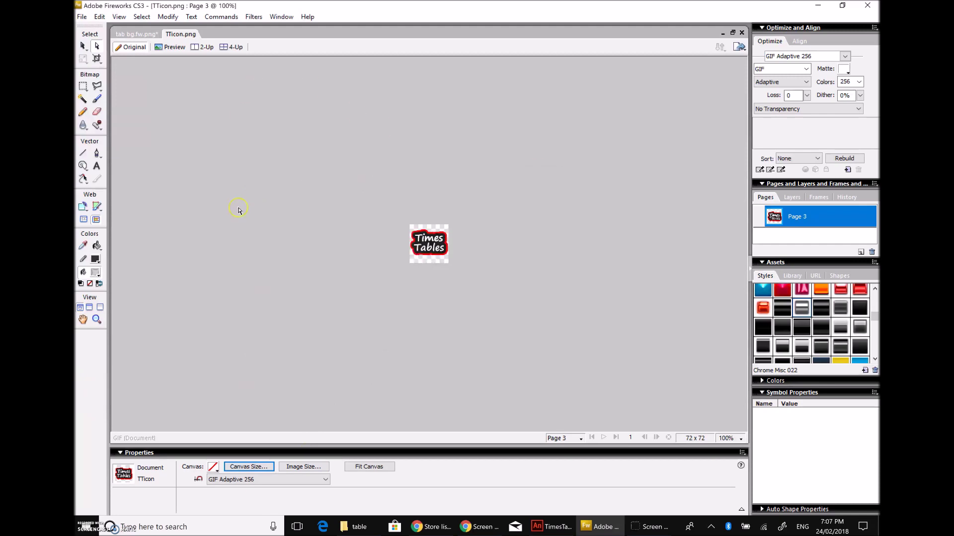
Step: Create a new 512 × 512 pixel document after checking the store's hi-res icon requirement
click(99, 16)
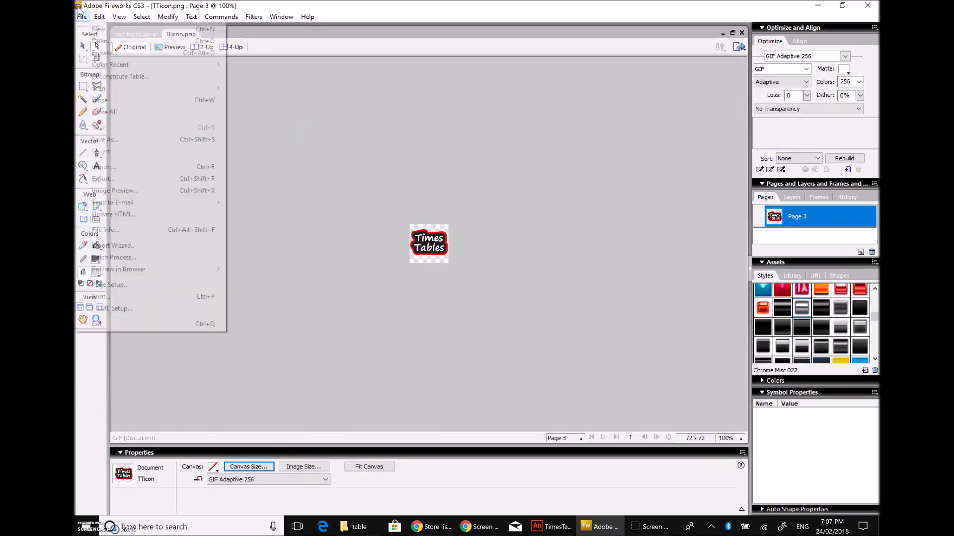
click(94, 30)
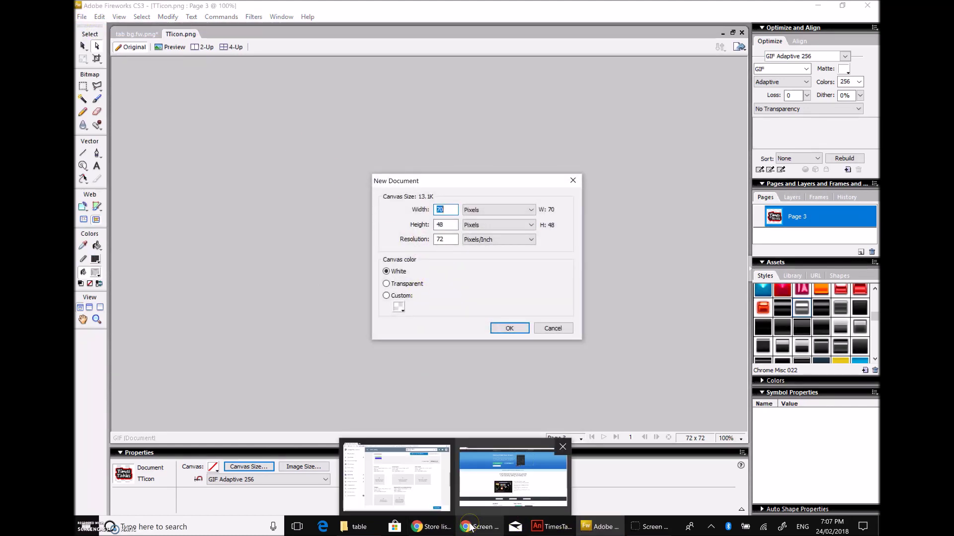
click(432, 528)
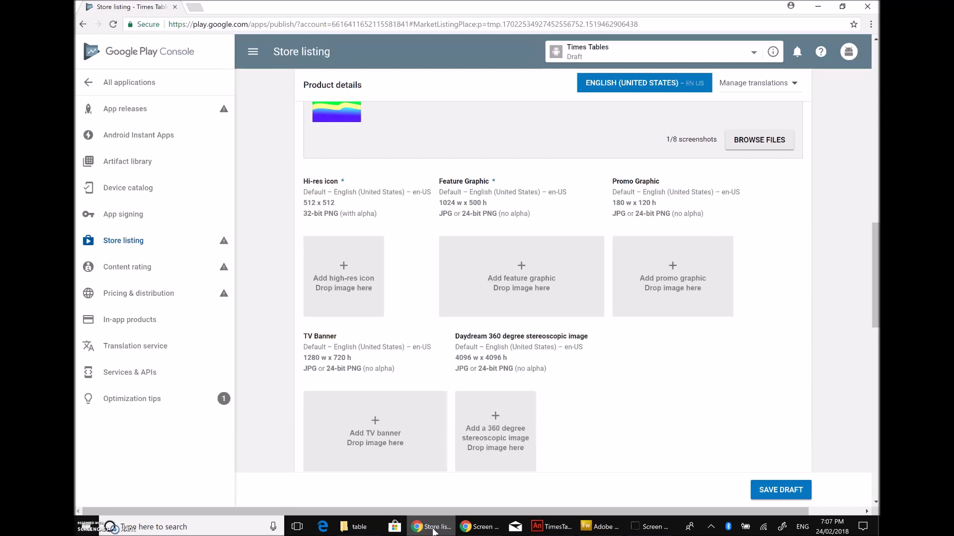
click(443, 526)
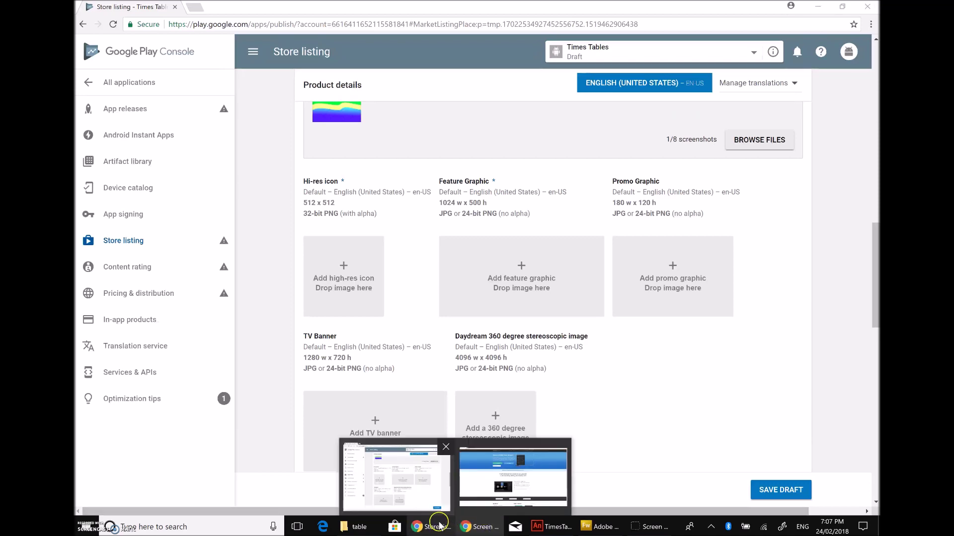
click(600, 530)
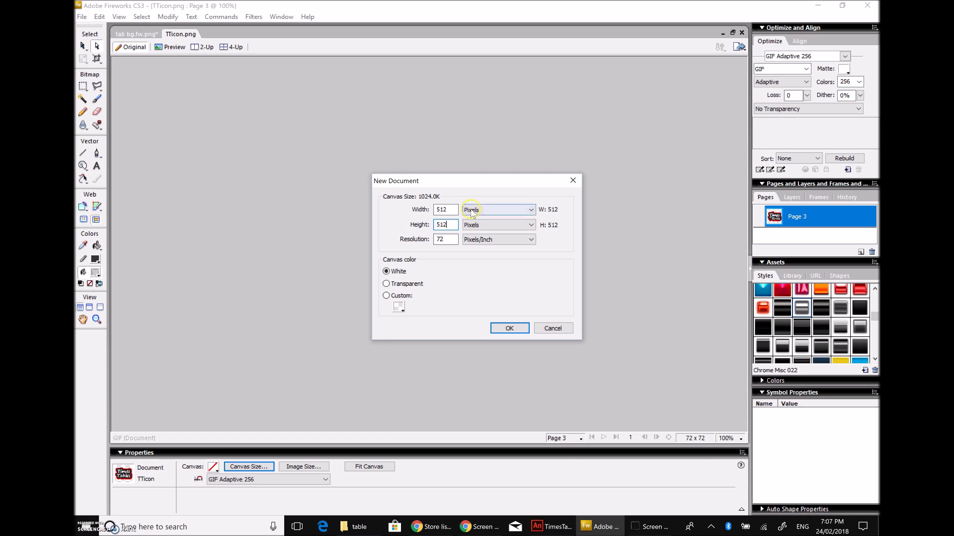
click(510, 329)
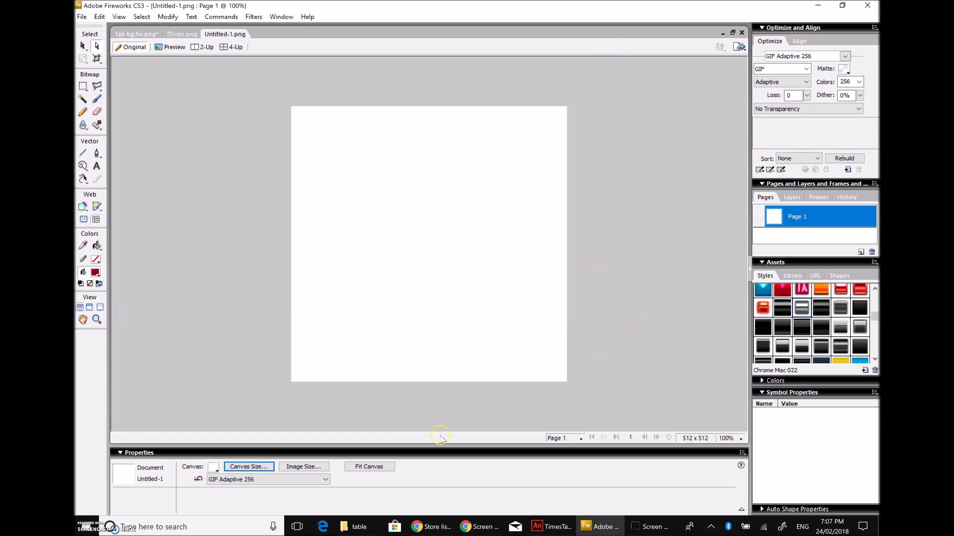
Step: Make the canvas background transparent and paste in the Times Tables lettering from TTicon.png
click(213, 467)
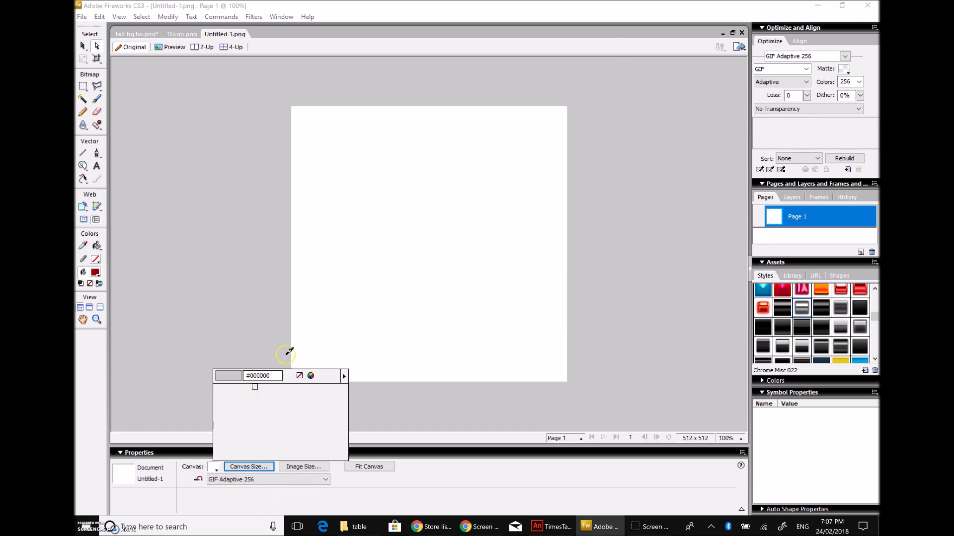
click(298, 375)
click(173, 34)
drag(403, 220, 463, 276)
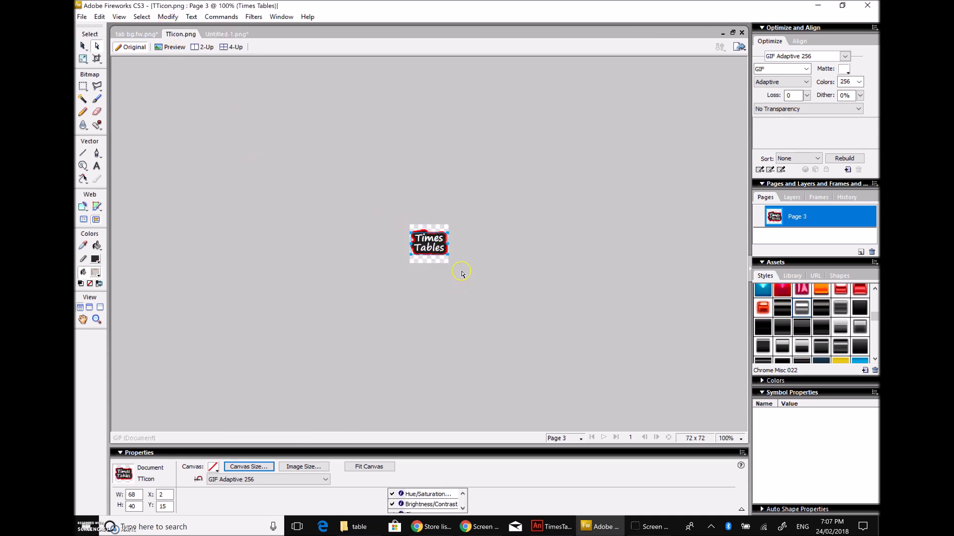
click(229, 32)
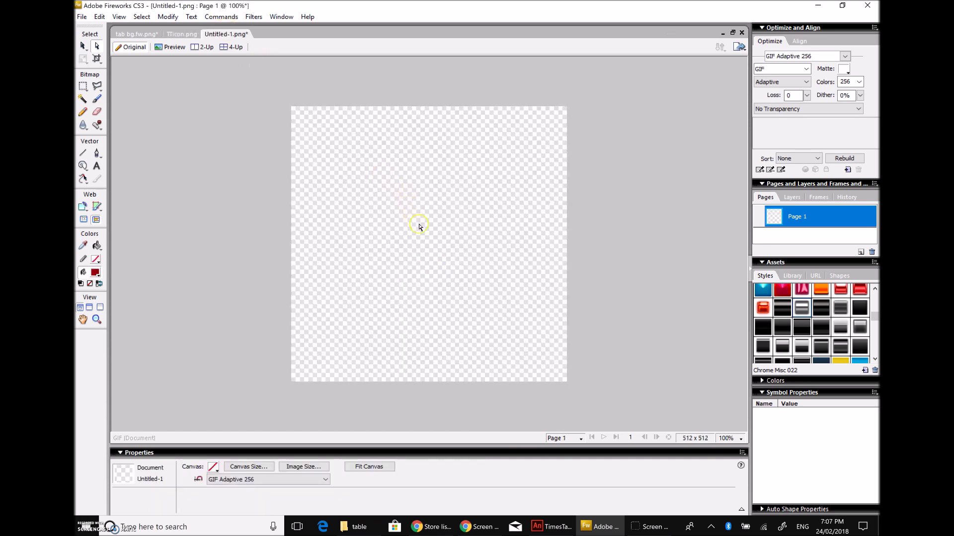
key(ctrl+v)
Step: Enlarge the title to size 96 on two lines and centre it on the 512 × 512 canvas
drag(313, 136, 413, 213)
drag(338, 154, 333, 147)
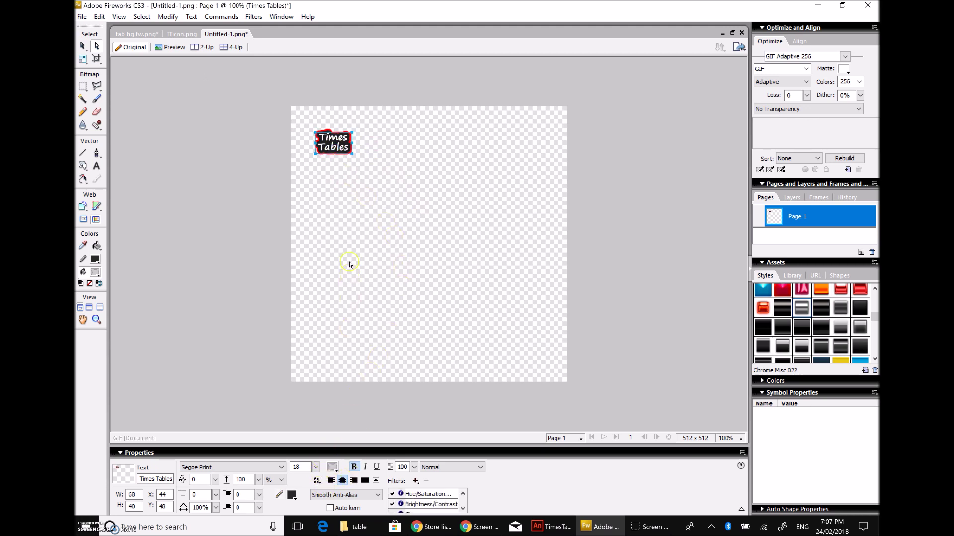
drag(315, 467, 365, 257)
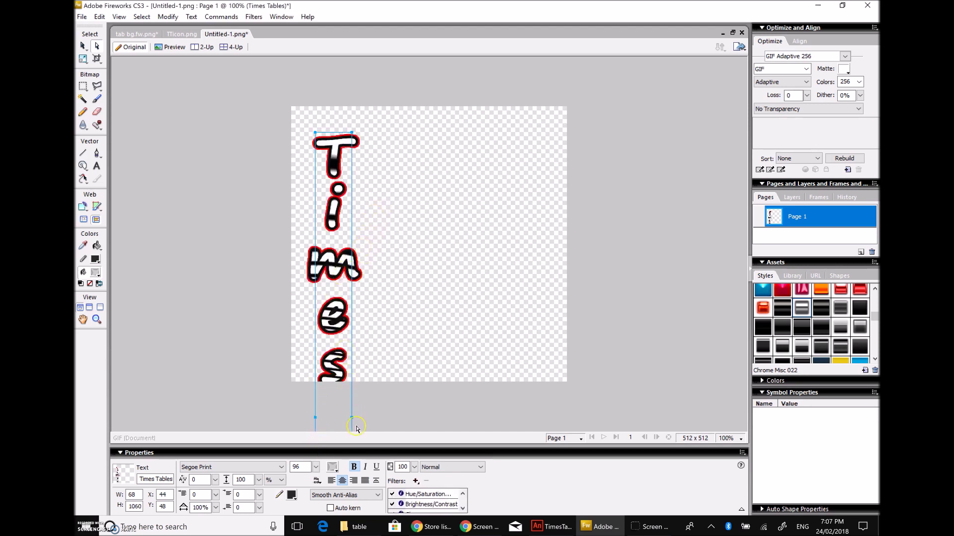
drag(352, 421, 564, 415)
drag(463, 214, 460, 264)
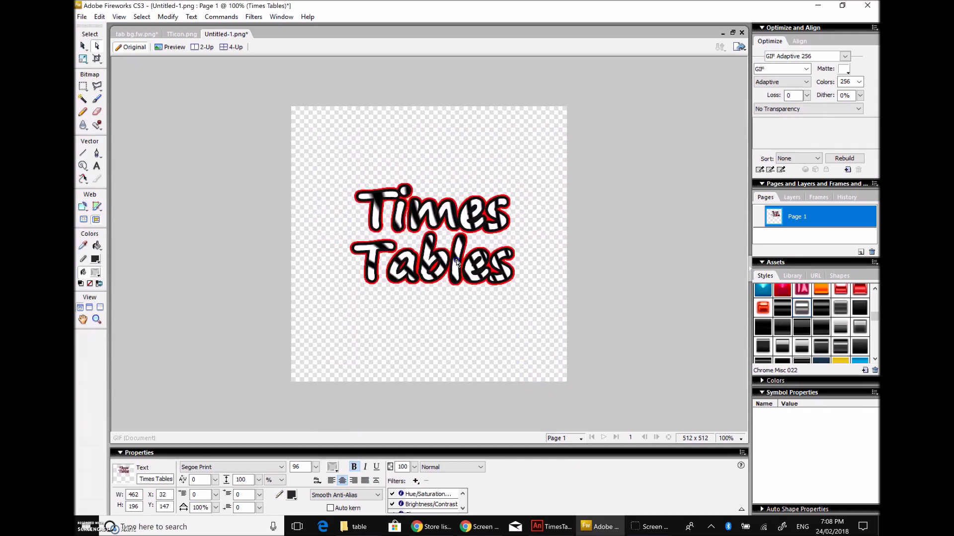
click(484, 328)
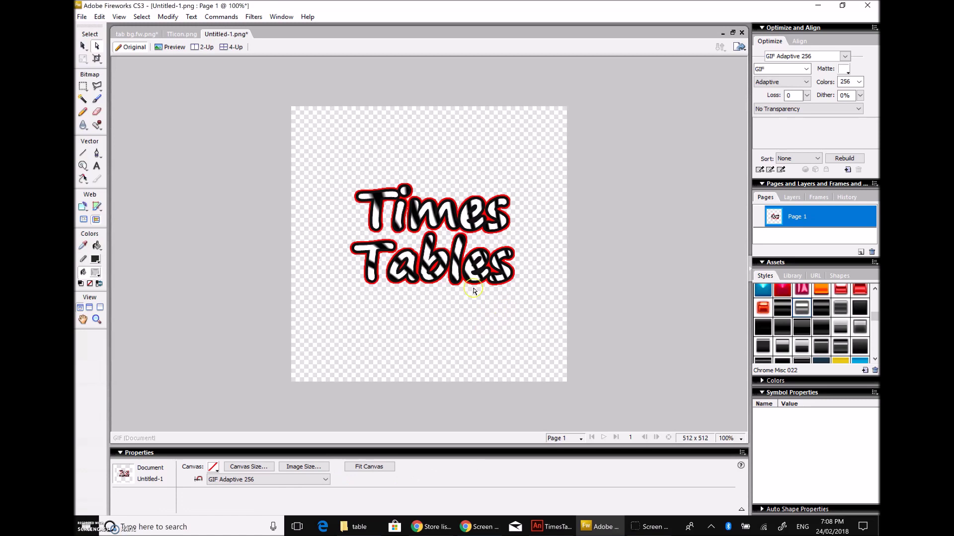
key(ctrl+z)
click(457, 273)
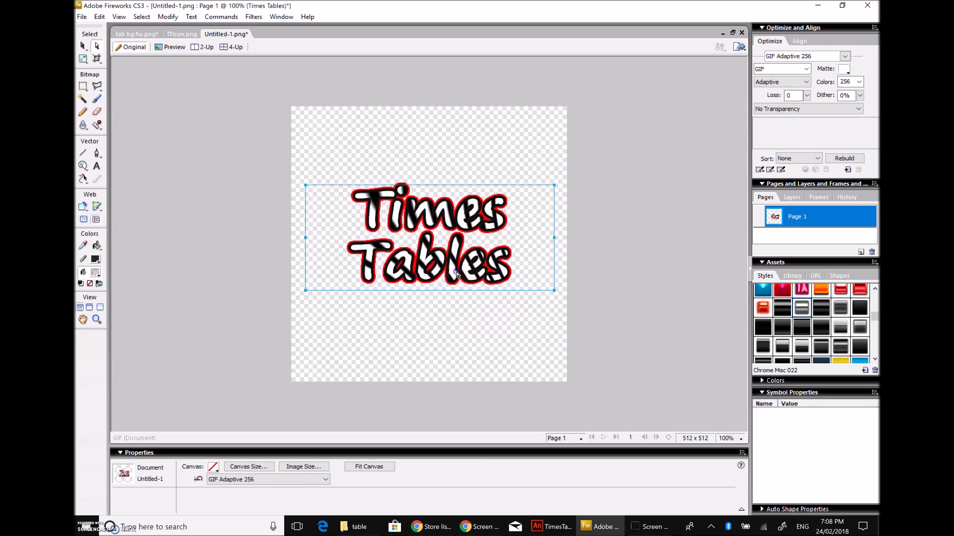
click(82, 16)
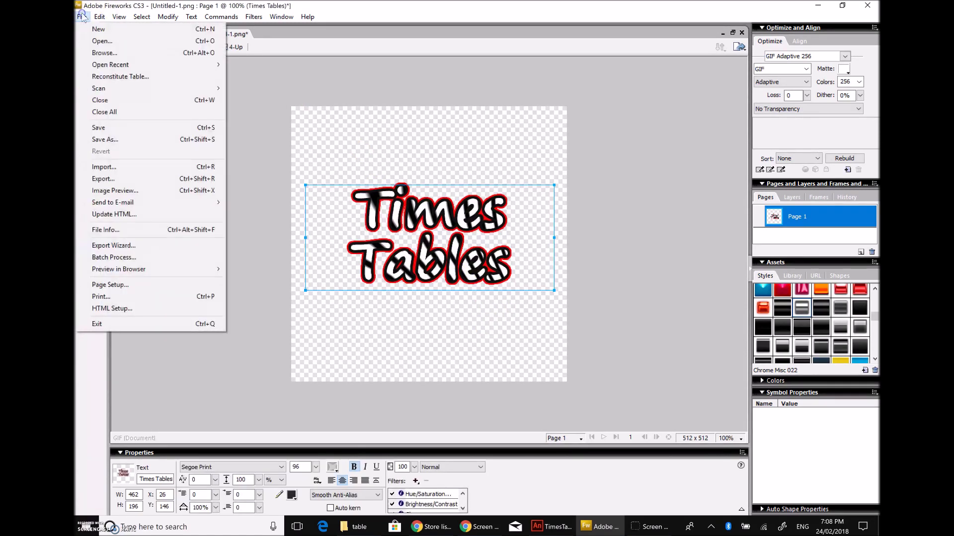
Step: Save the 512 × 512 Times Tables icon under the name 512icon
click(113, 145)
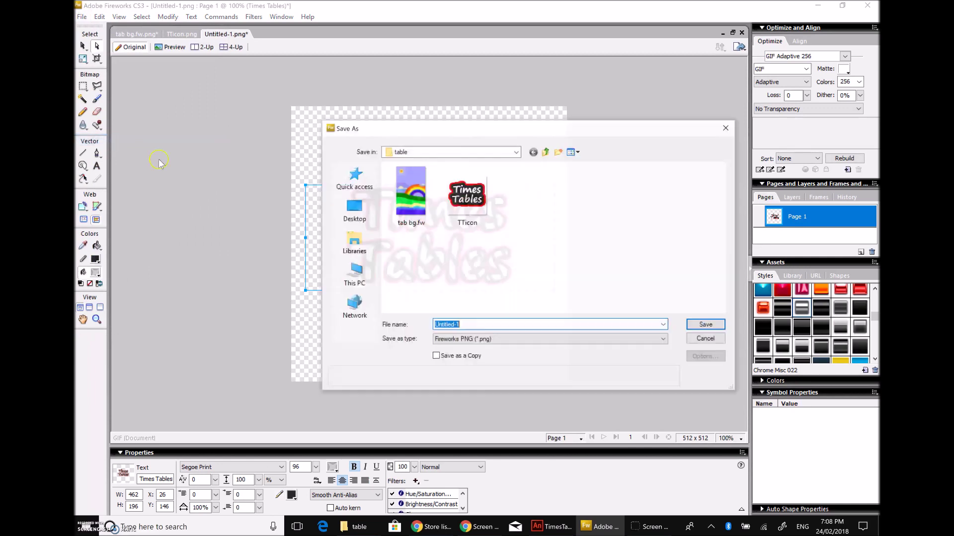
text(512icon)
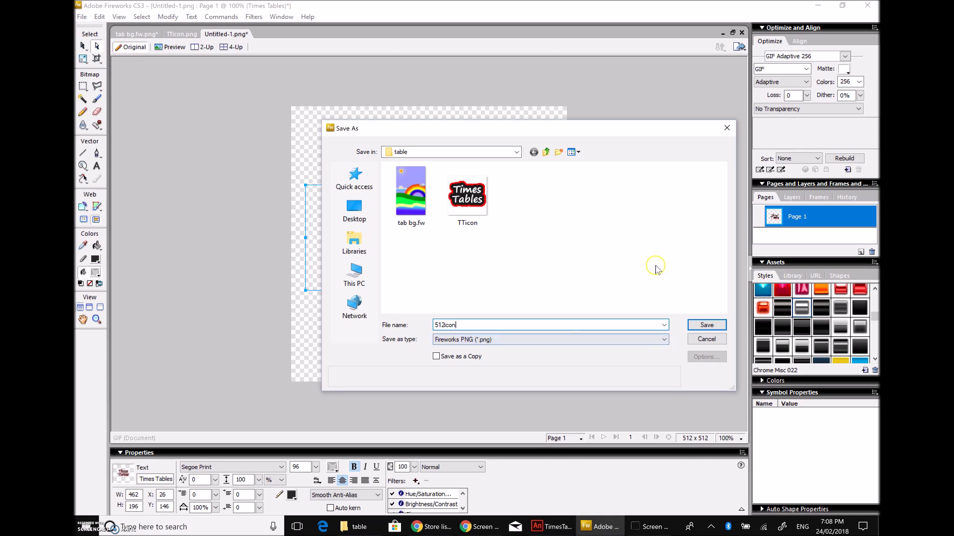
click(706, 325)
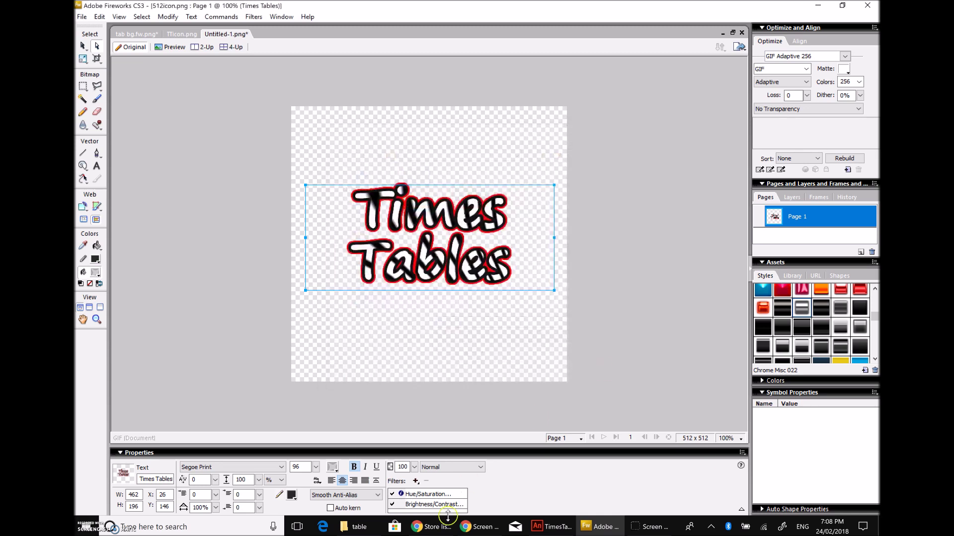
Step: Upload the 512icon image as the Times Tables store listing's hi-res icon
click(433, 528)
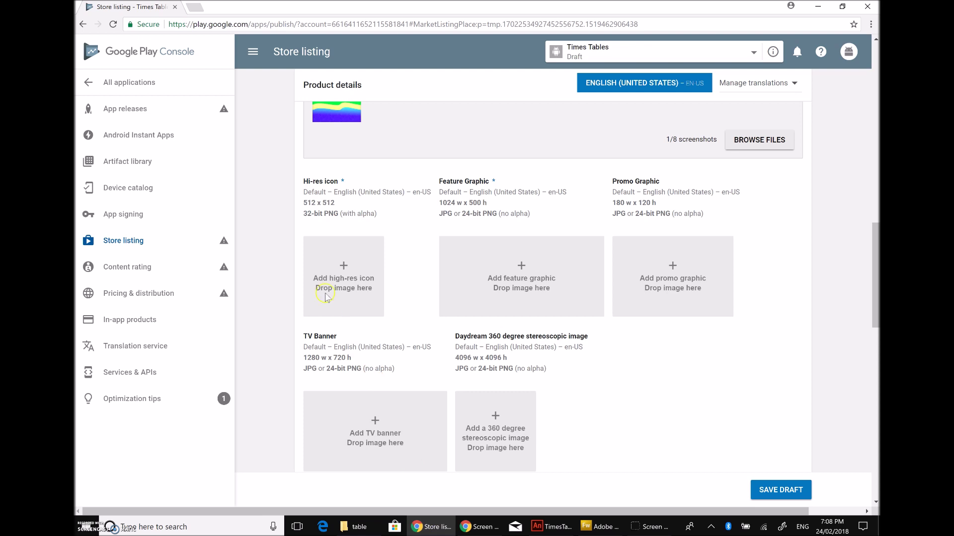
click(343, 270)
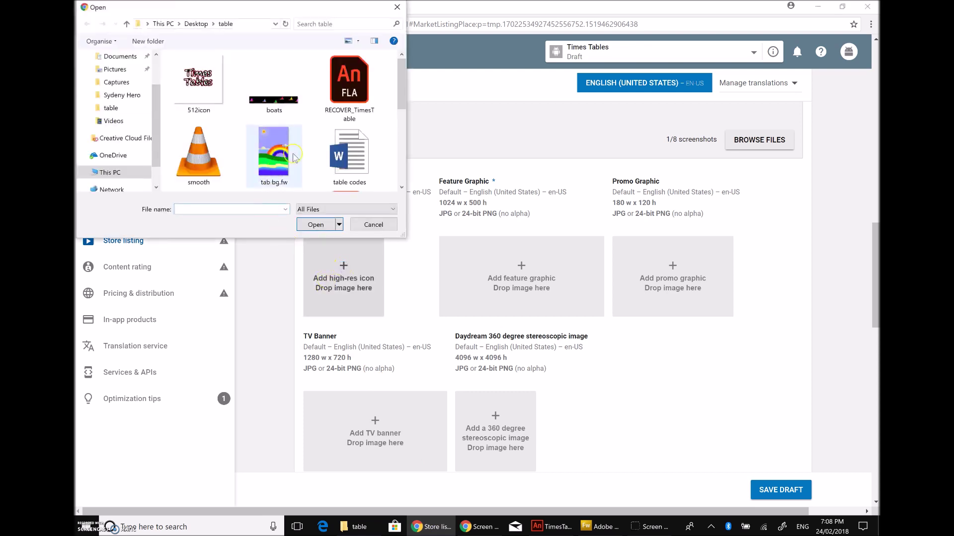
click(219, 82)
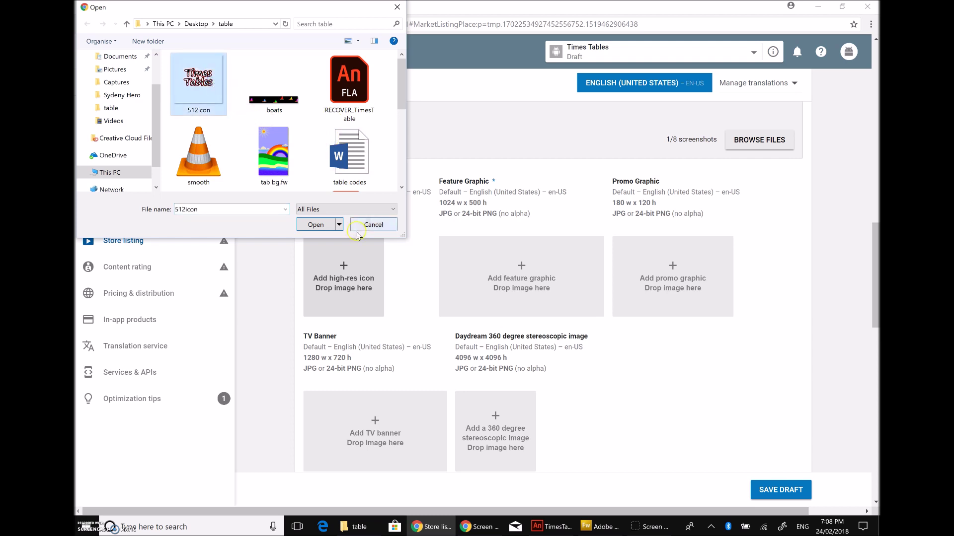
click(318, 225)
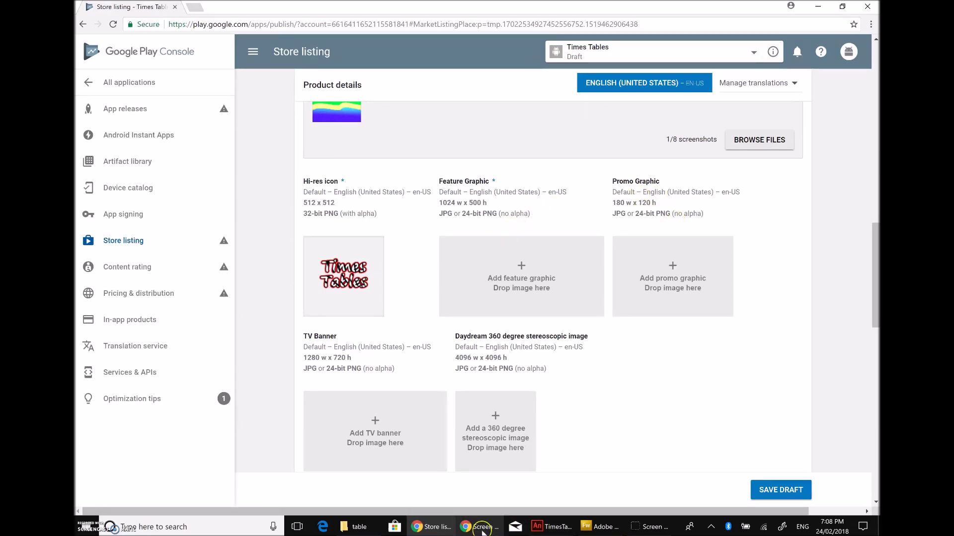
click(609, 531)
Step: Create a new blank 1024 x 500 pixel document, Untitled-2, then return to tab bg.fw
click(636, 174)
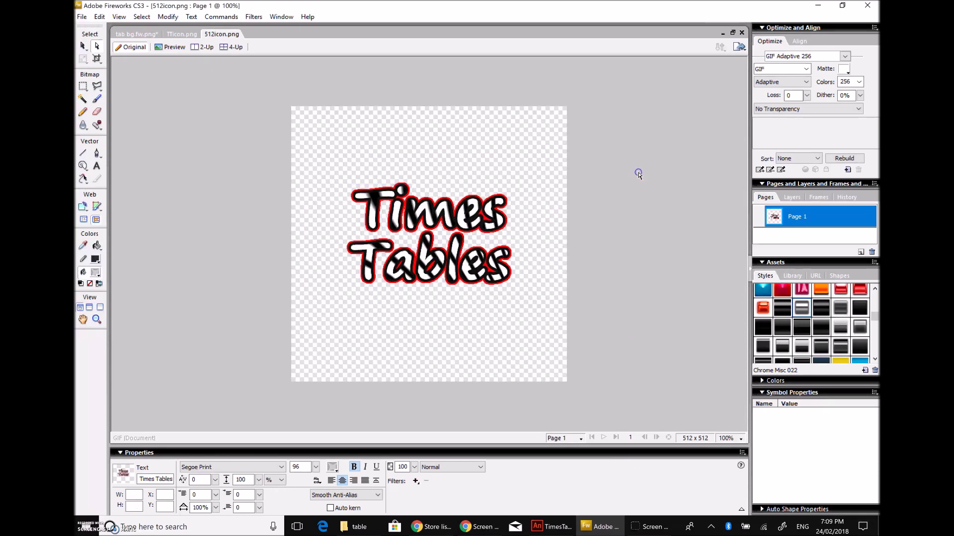
click(174, 34)
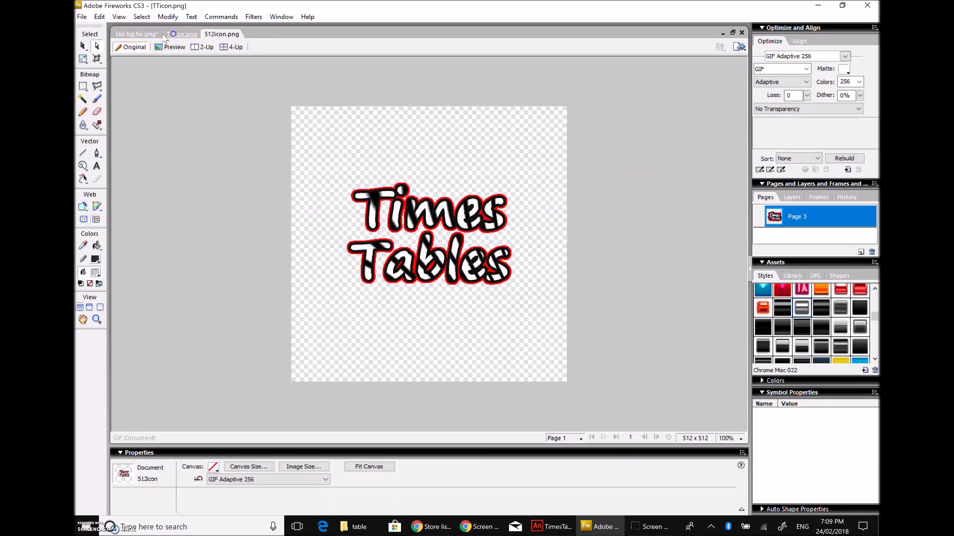
click(148, 36)
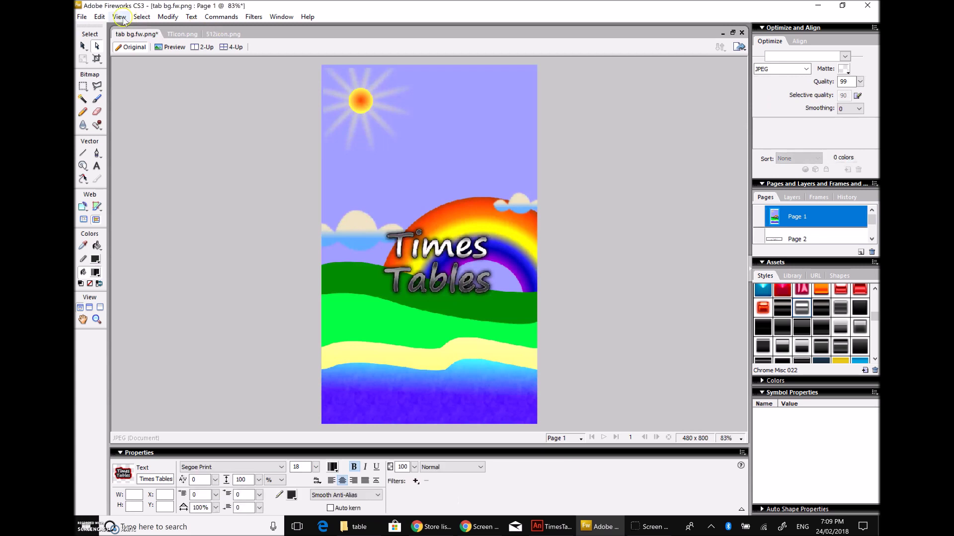
click(81, 17)
click(119, 48)
click(120, 29)
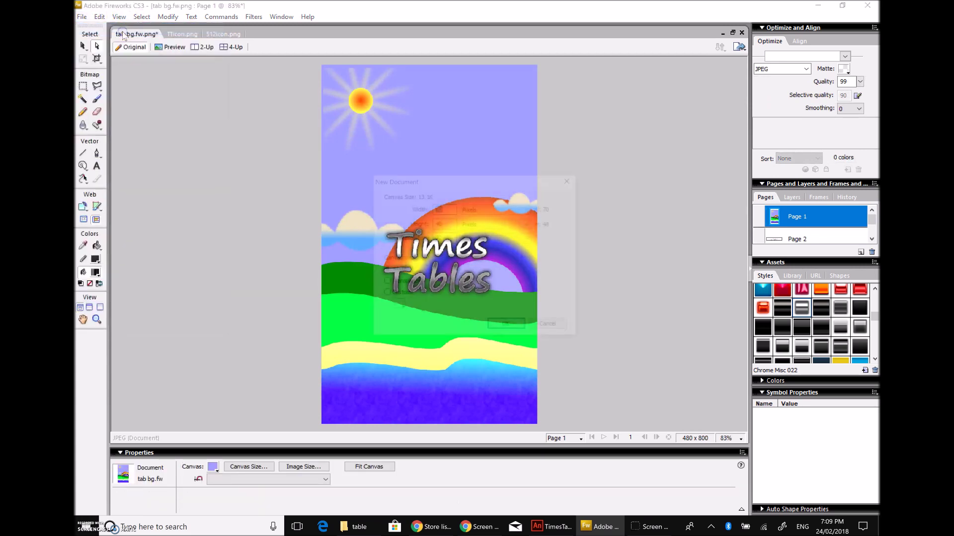
text(102)
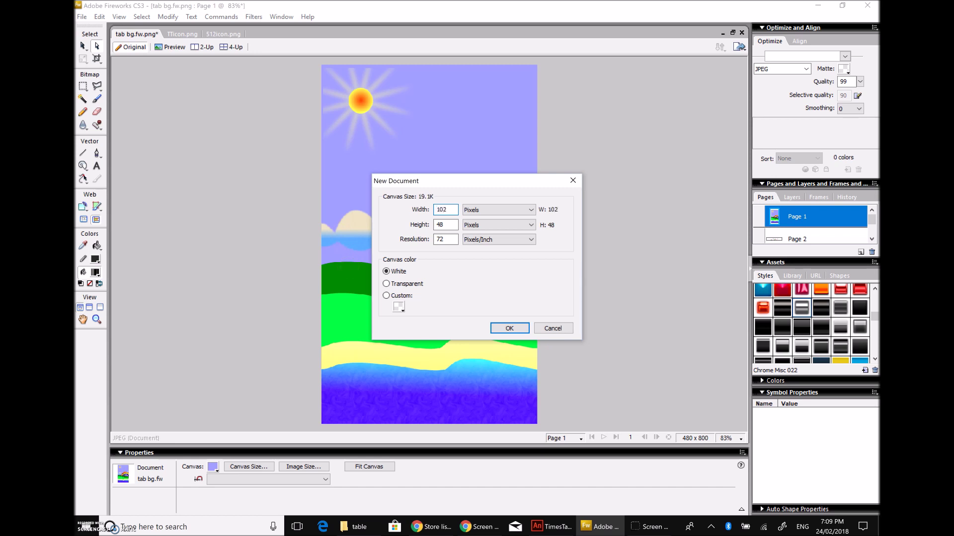
text(500)
click(505, 327)
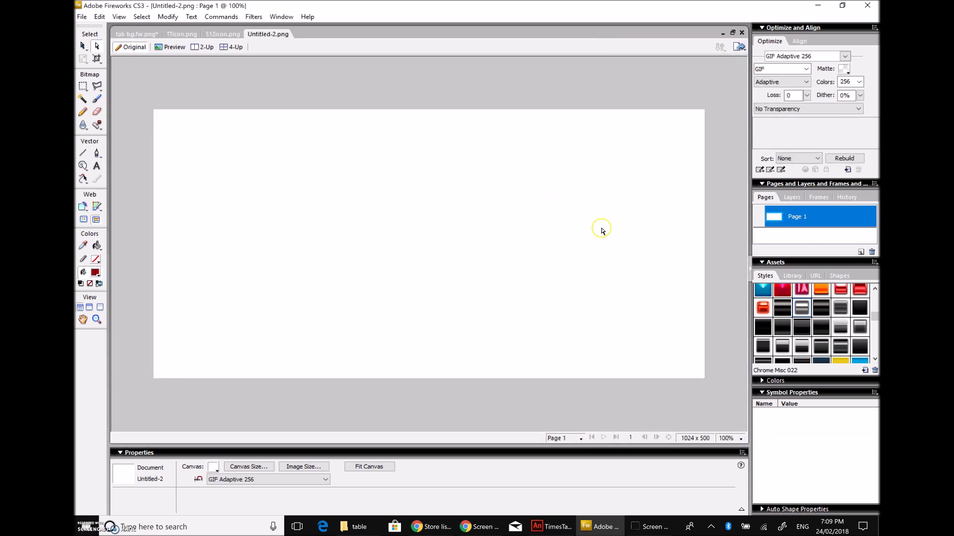
click(133, 34)
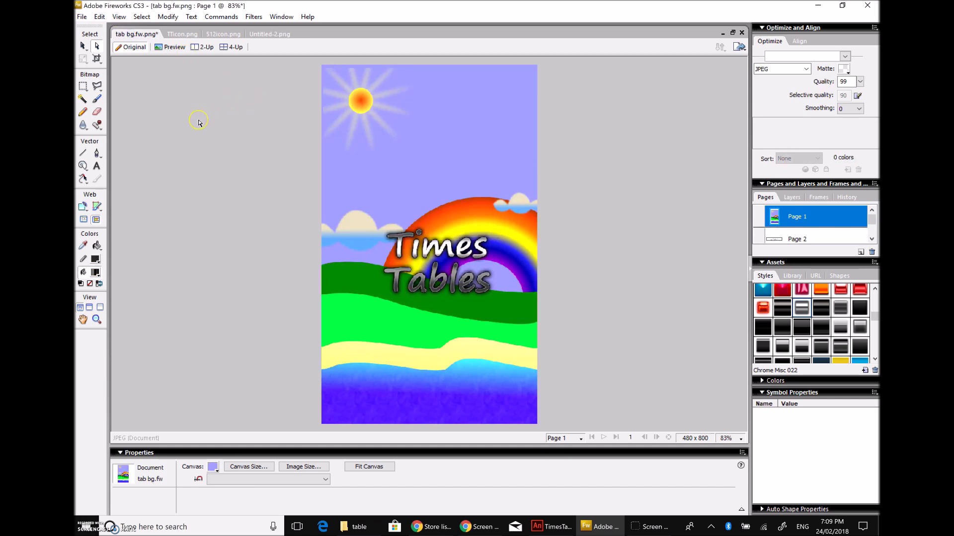
Step: Copy all the rainbow artwork and paste it onto the blank Untitled-2 canvas
key(ctrl+a)
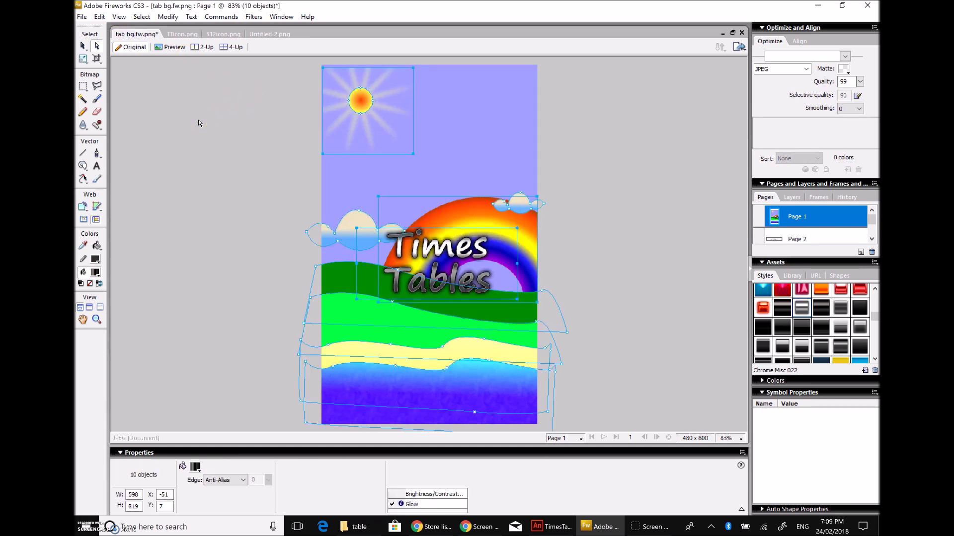
click(269, 33)
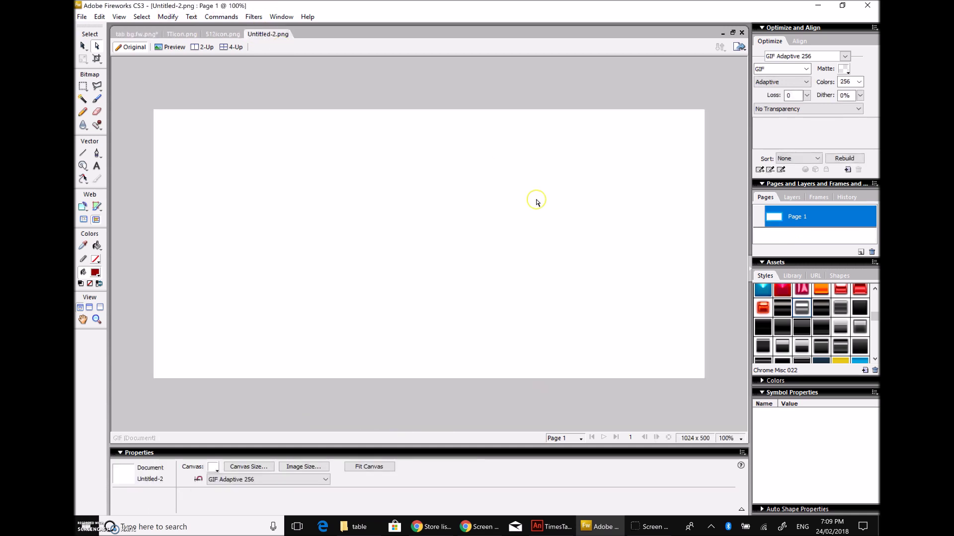
key(ctrl+v)
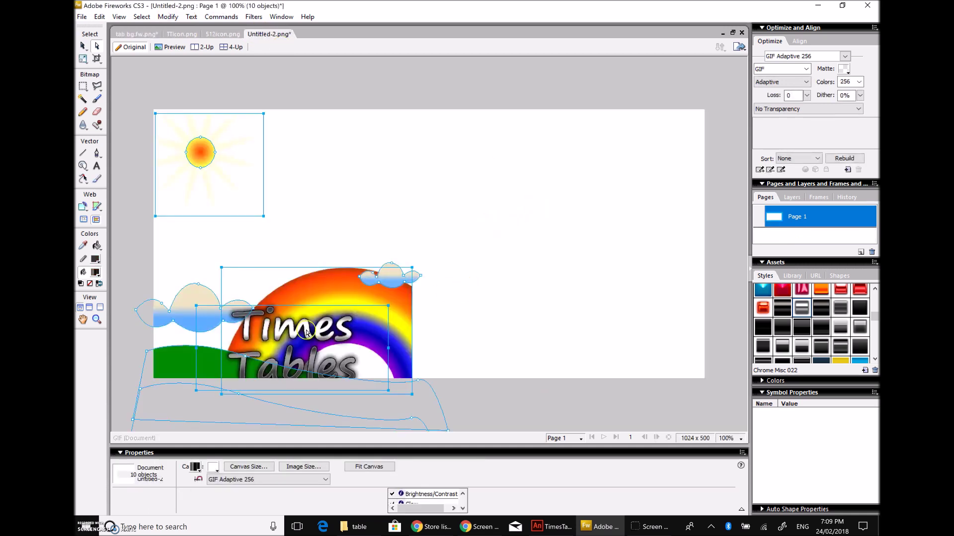
drag(308, 333, 451, 227)
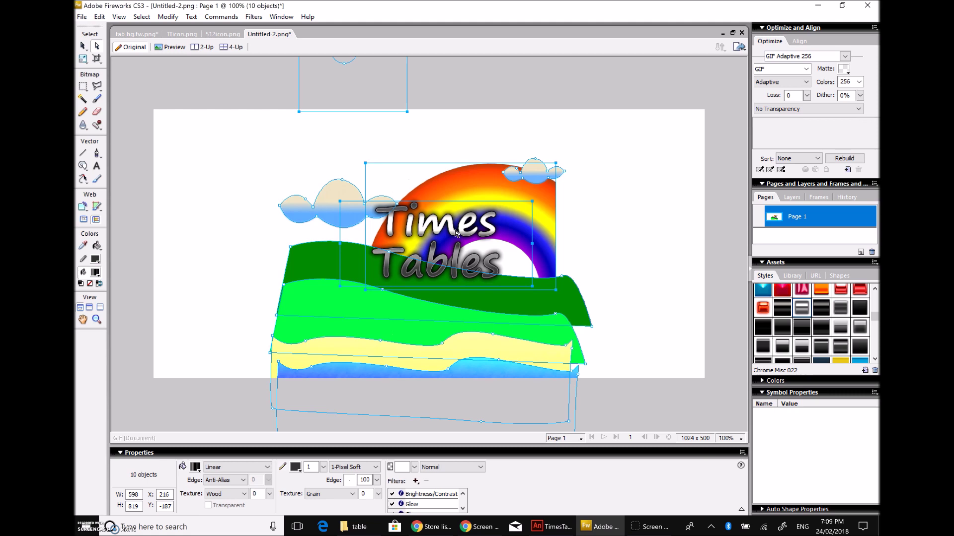
Step: At 25% zoom, scale the pasted artwork down to about half size, then reselect everything
click(83, 58)
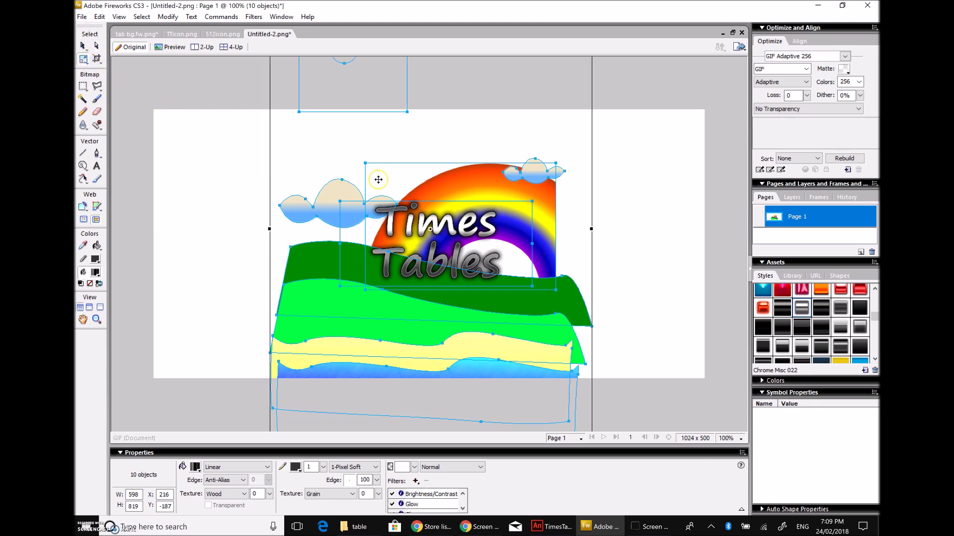
click(733, 440)
click(755, 296)
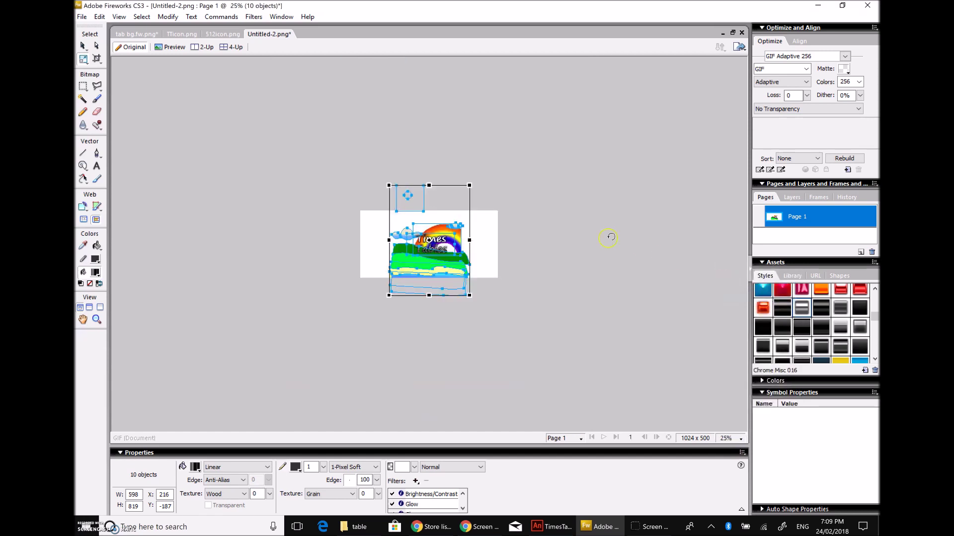
drag(470, 296, 430, 242)
click(97, 46)
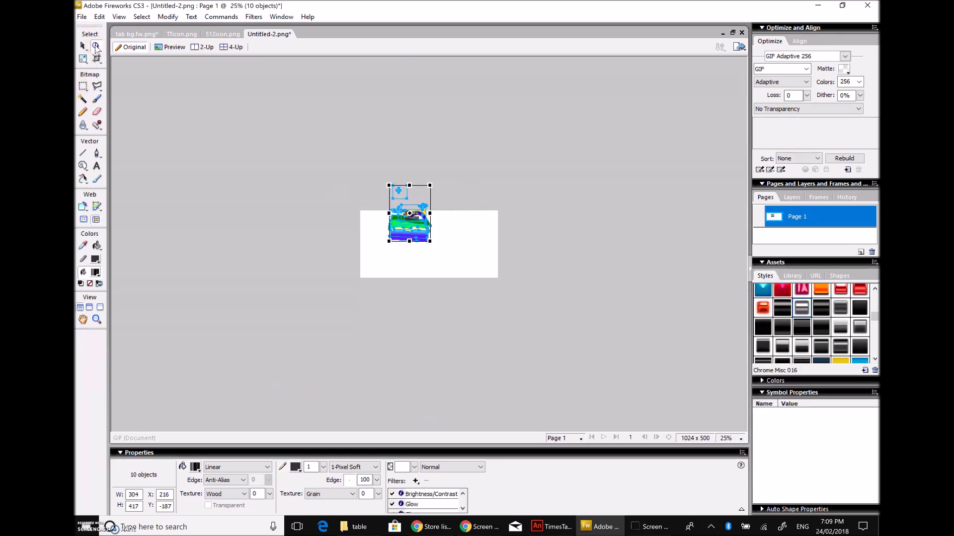
click(451, 265)
click(428, 267)
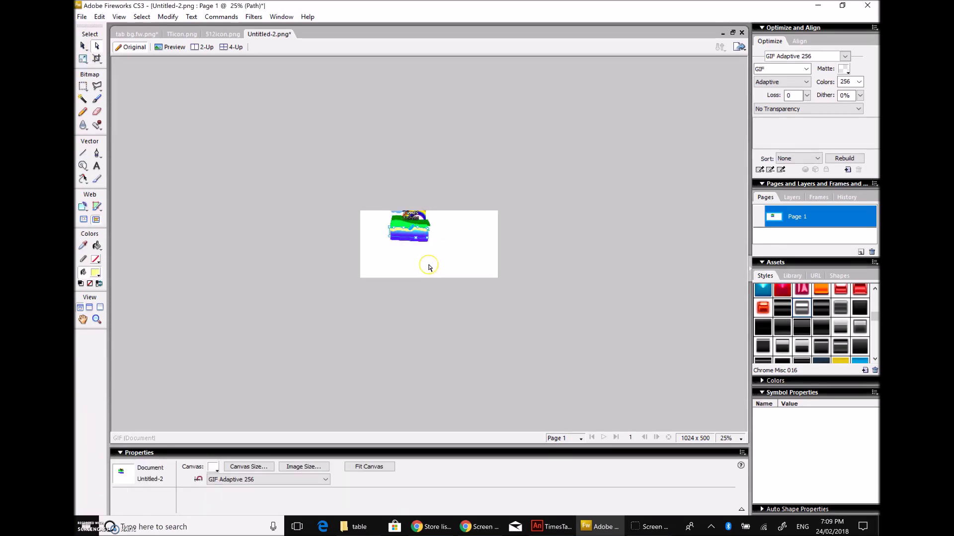
key(ctrl+a)
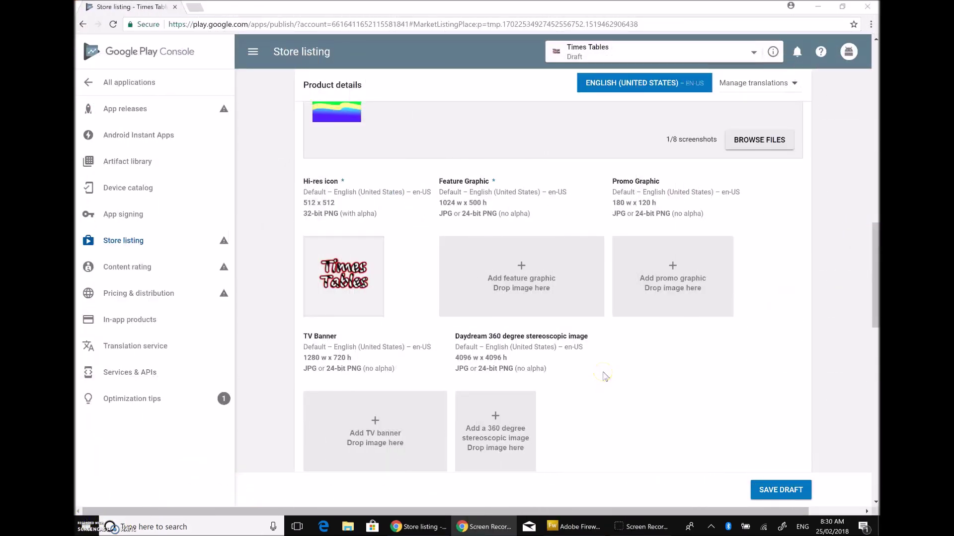
Step: Scroll the Store listing to confirm the Feature Graphic size of 1024 w x 500 h
scroll(604, 376, up, 8)
scroll(605, 376, down, 8)
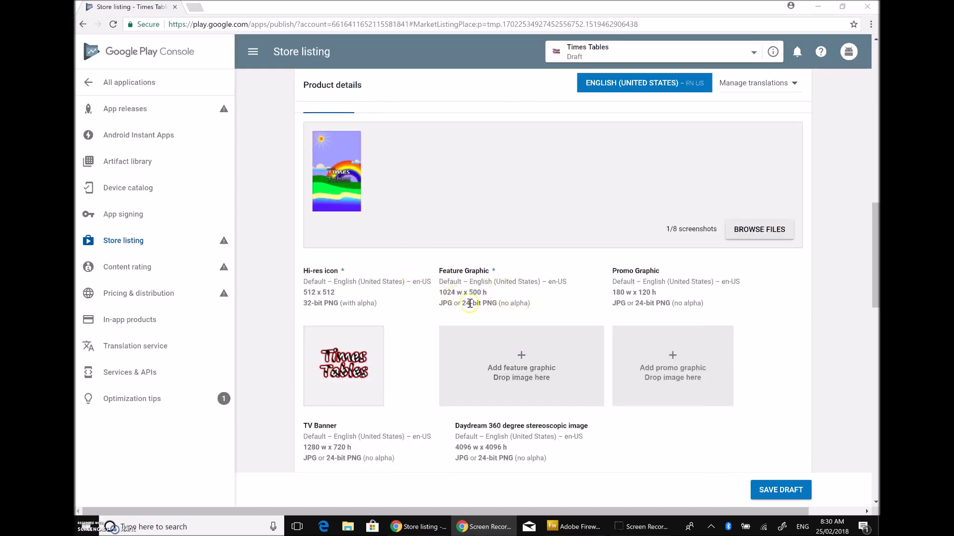
click(578, 527)
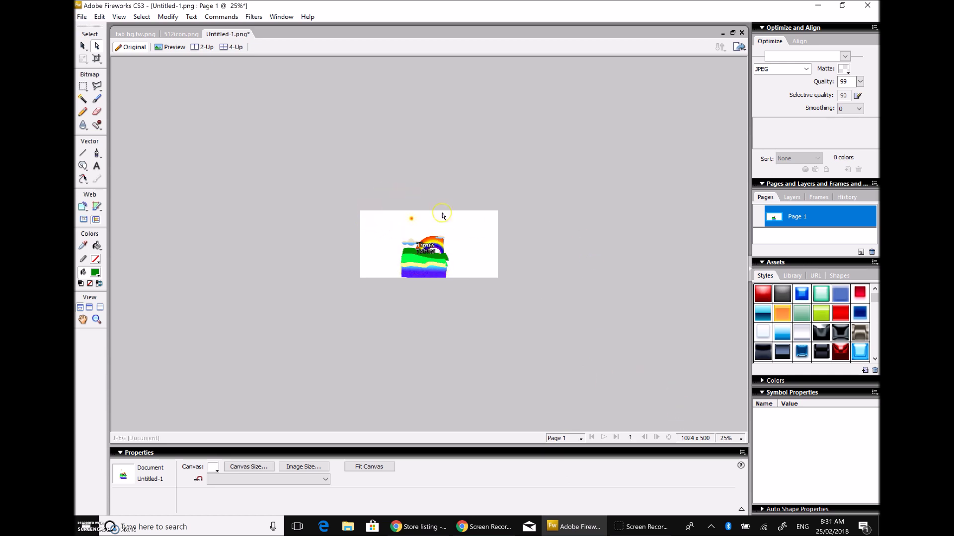
Step: Check the tab bg.fw.png canvas size (480 x 800) without changing it
click(127, 34)
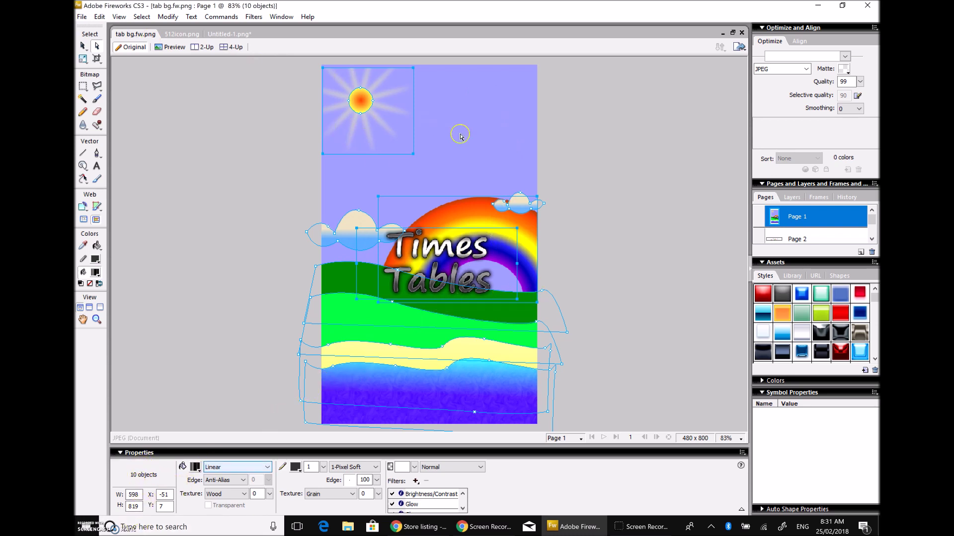
click(612, 174)
click(238, 467)
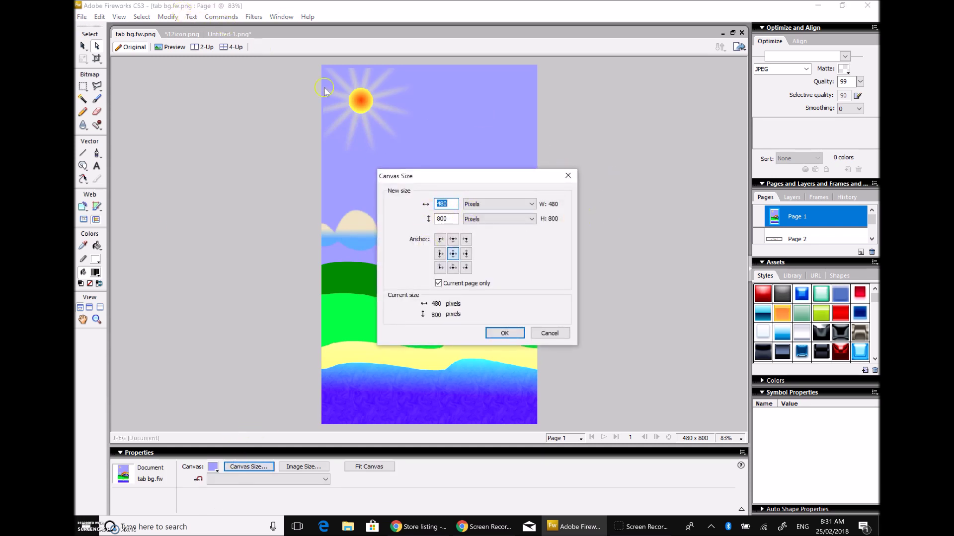
click(556, 338)
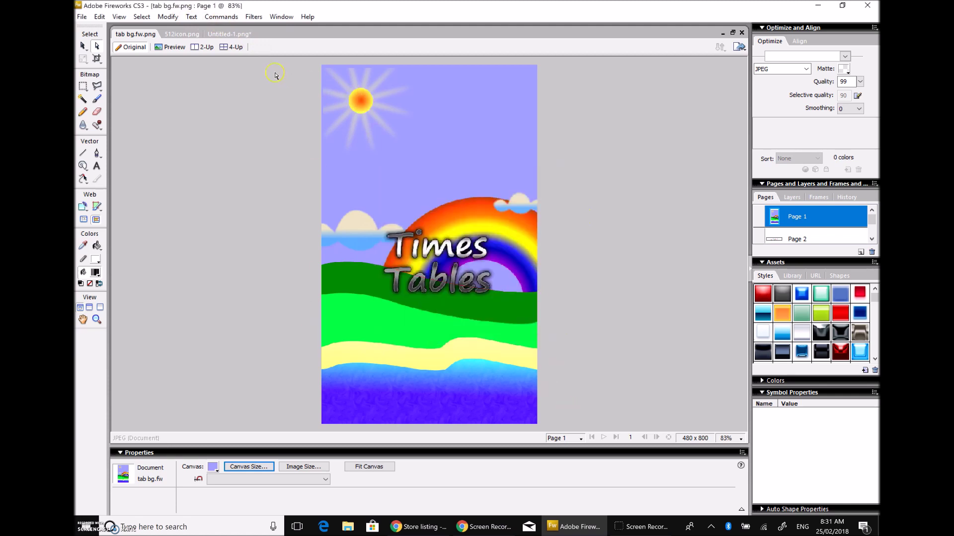
Step: On Untitled-1, clear the artwork selection and bring up the Canvas colour swatch
click(230, 33)
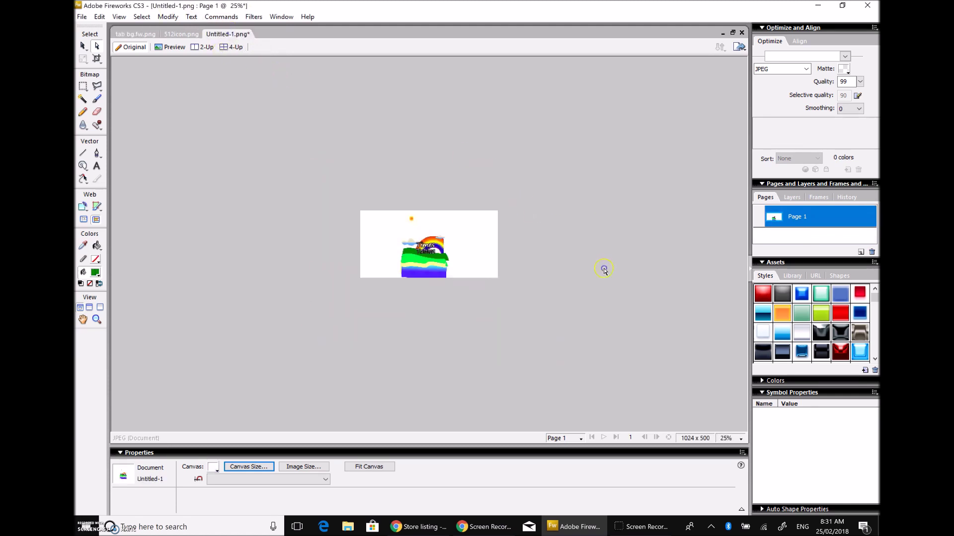
drag(367, 166, 451, 323)
key(ctrl+d)
click(213, 468)
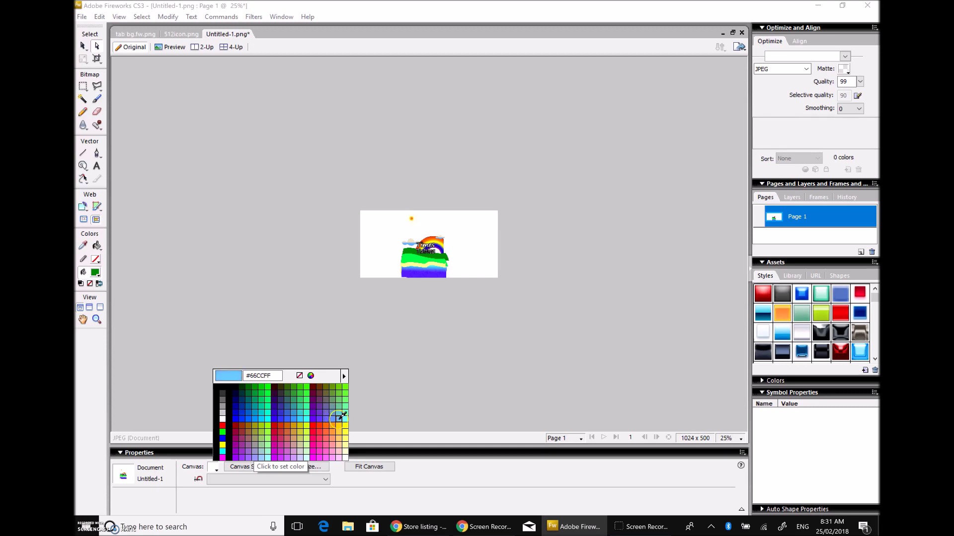
Step: Set the Untitled-1 canvas colour to pale lavender, RGB 202, 202, 255
click(237, 416)
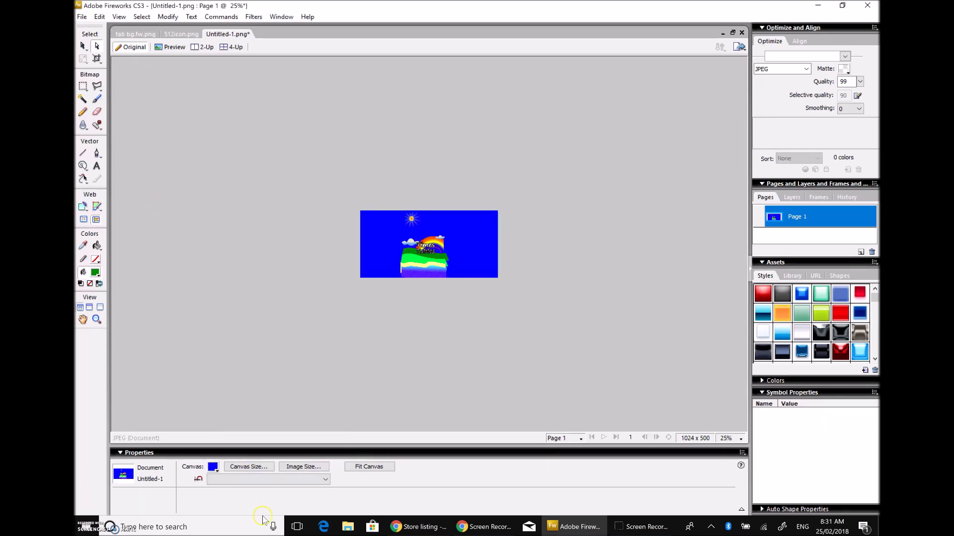
click(212, 467)
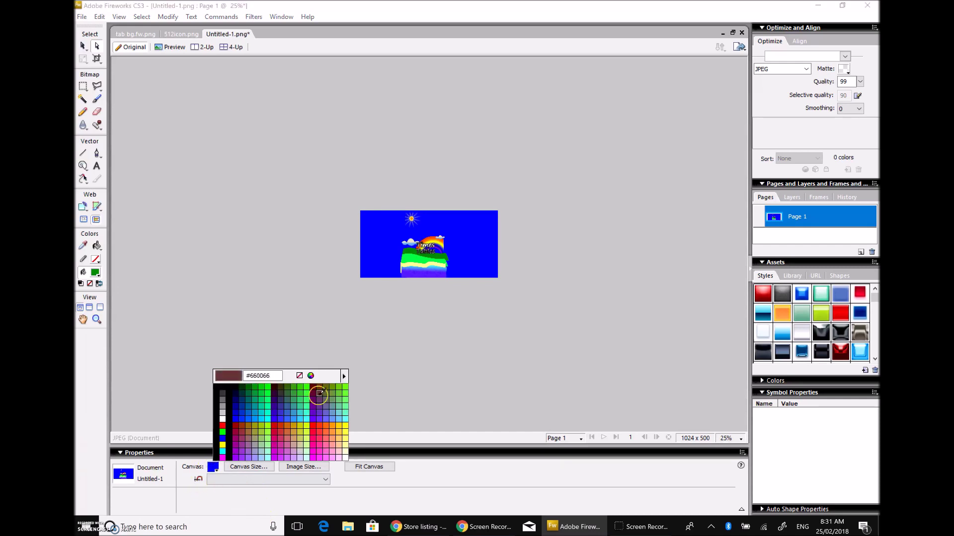
click(311, 376)
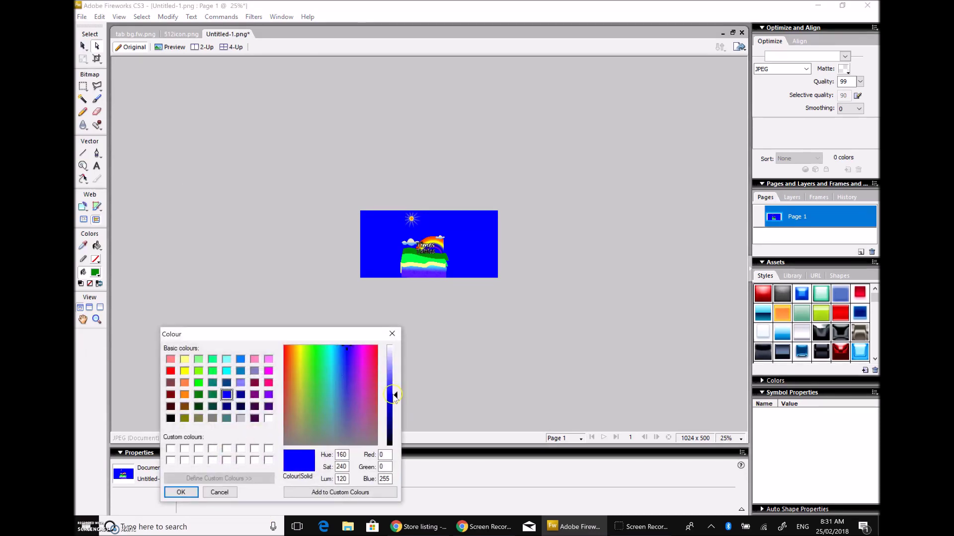
drag(396, 395, 397, 360)
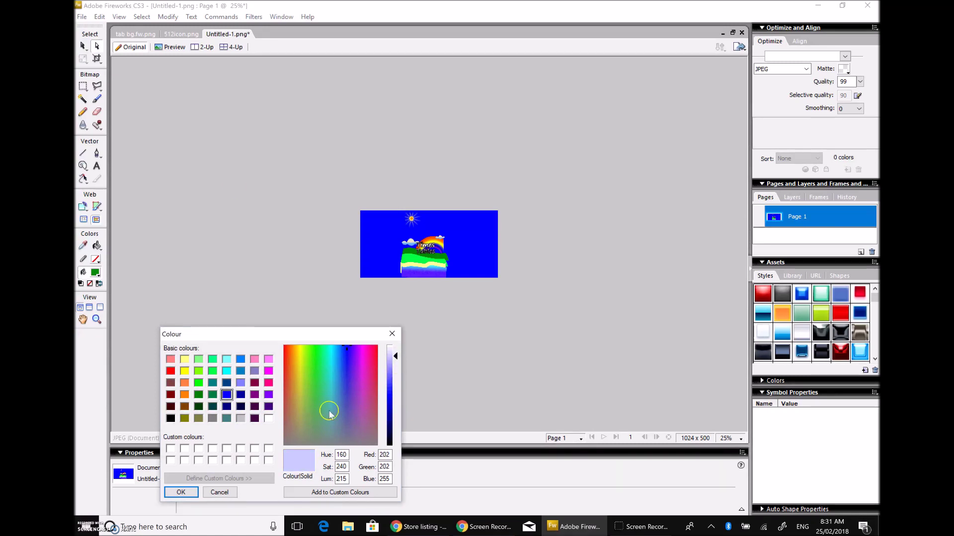
click(181, 492)
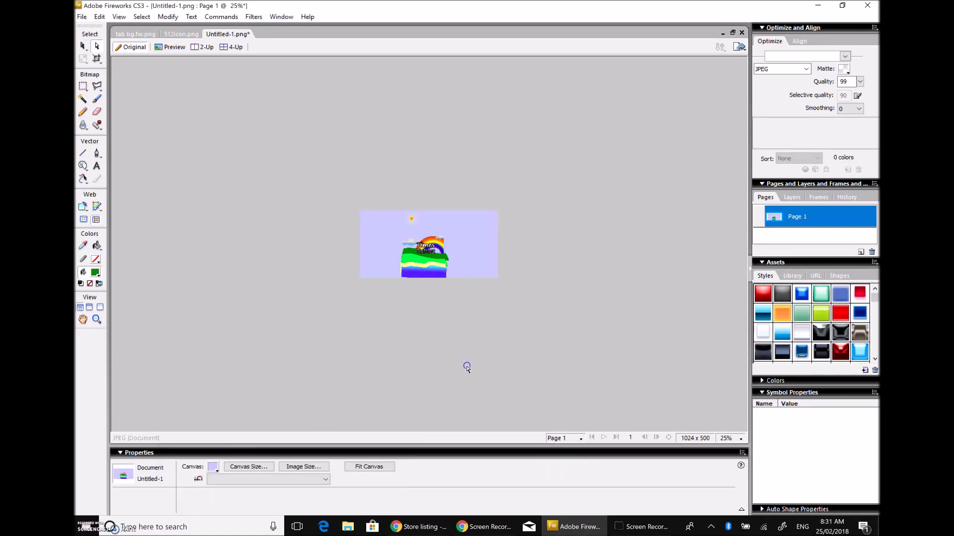
click(731, 439)
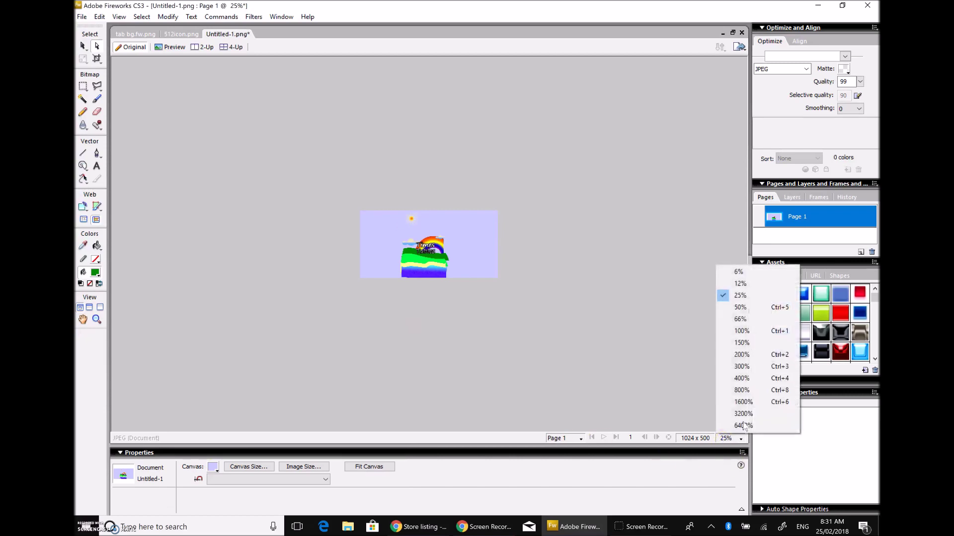
Step: Stretch the wave bands, blue water and dark green hill across the full canvas width
click(742, 331)
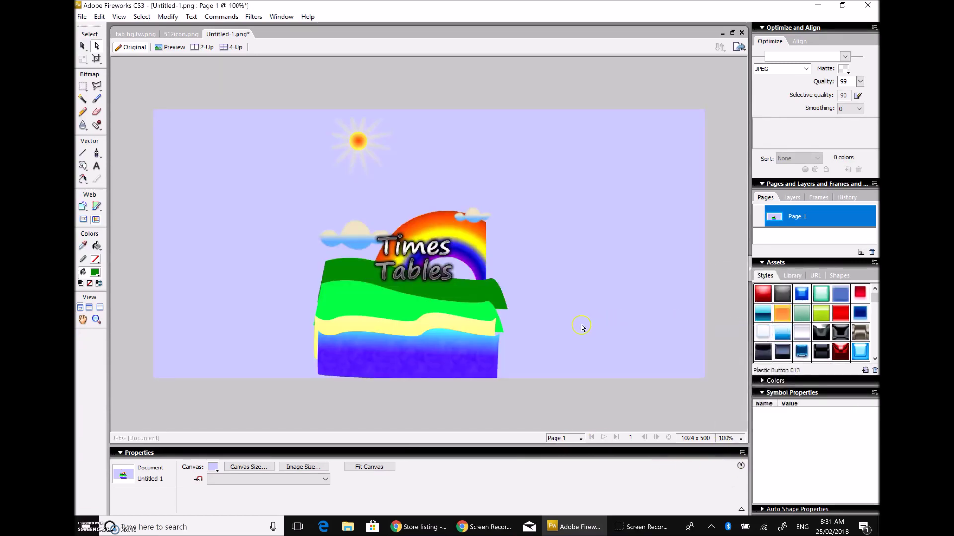
click(350, 287)
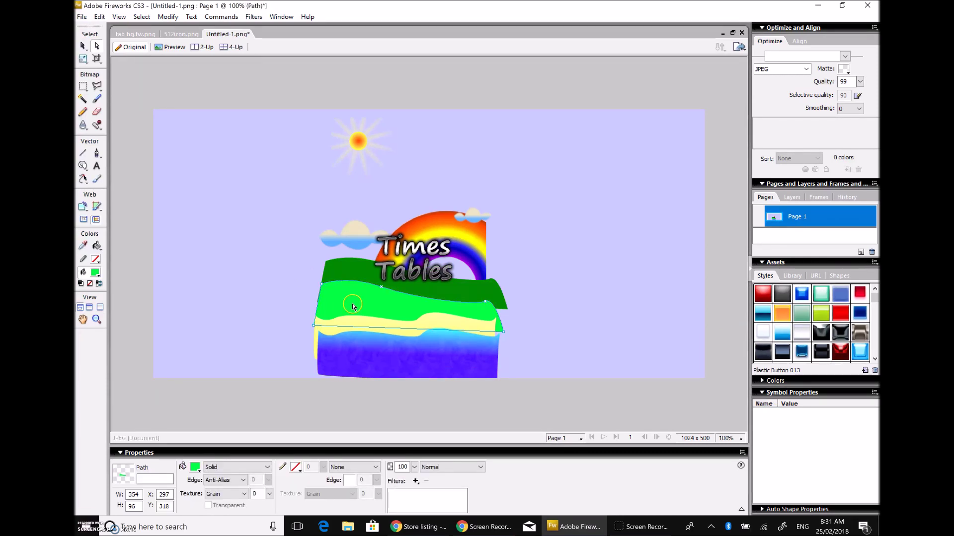
shift+click(373, 336)
shift+click(385, 348)
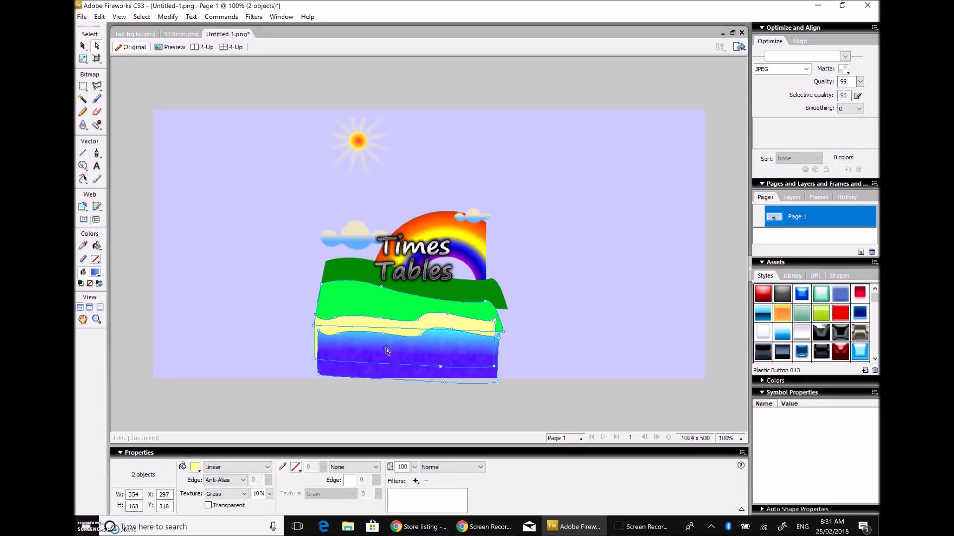
shift+click(458, 295)
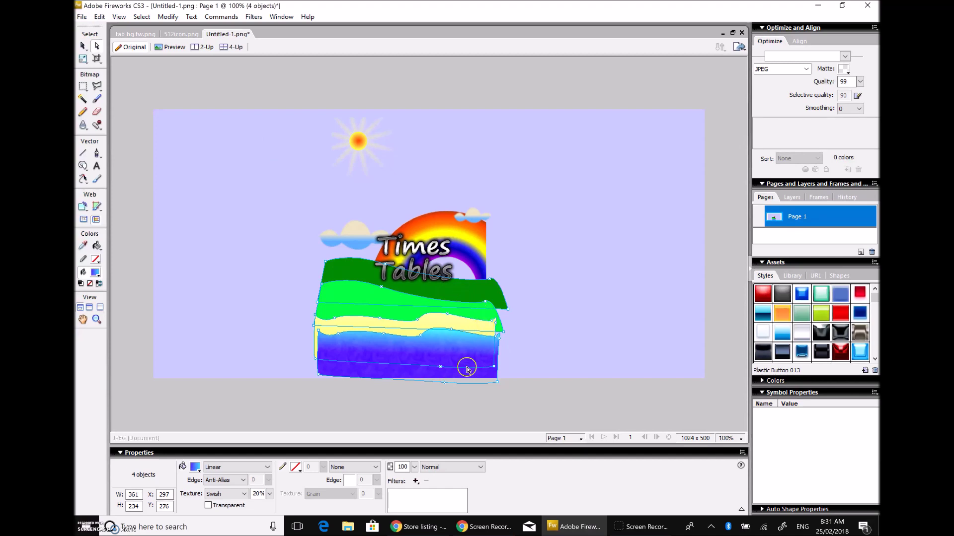
click(85, 59)
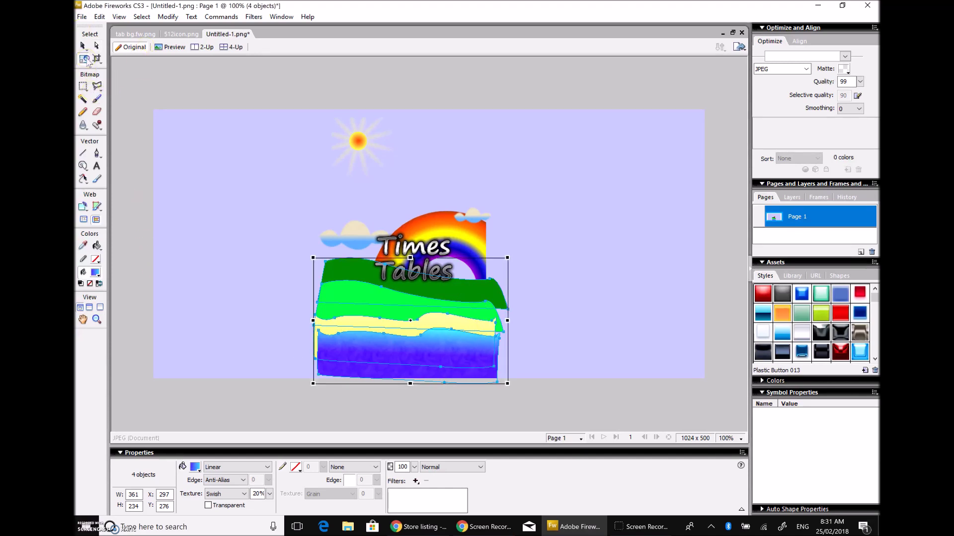
drag(313, 321, 135, 321)
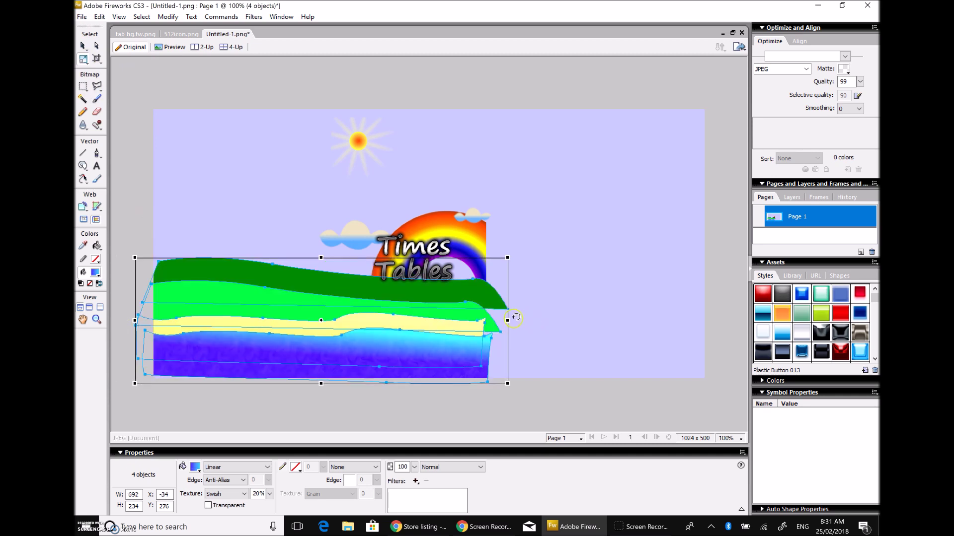
drag(506, 321, 747, 321)
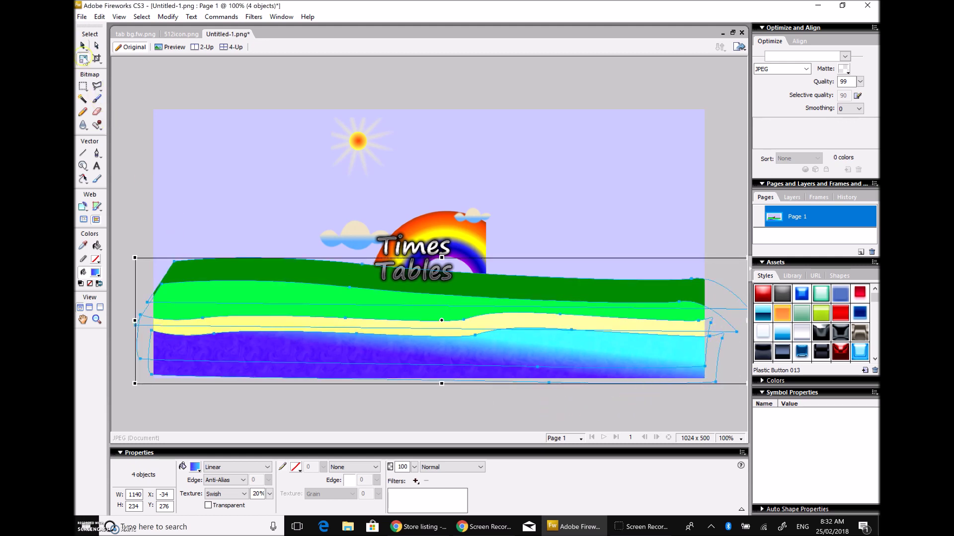
click(97, 46)
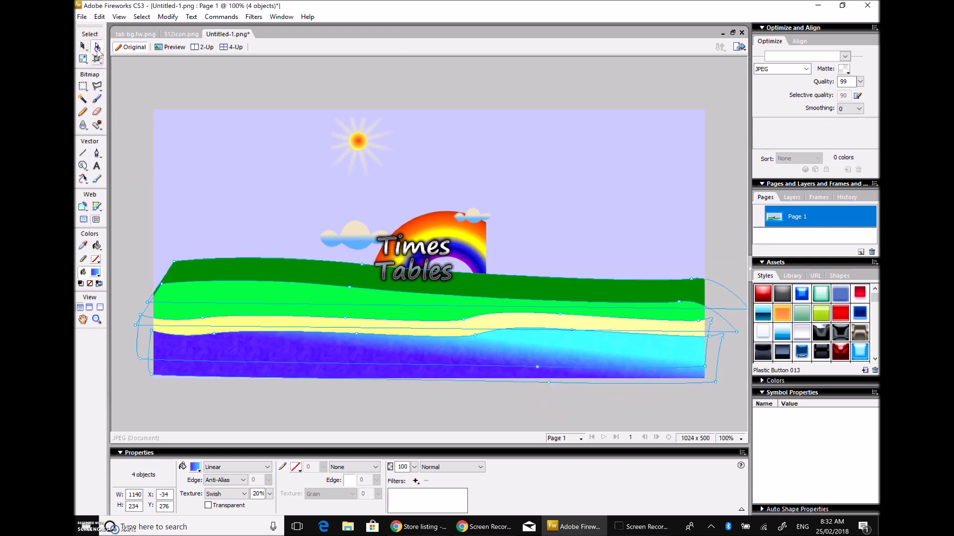
click(134, 107)
Step: Move the left cloud to the upper left and pull the hill's left corner to the edge
drag(358, 247, 200, 234)
click(208, 278)
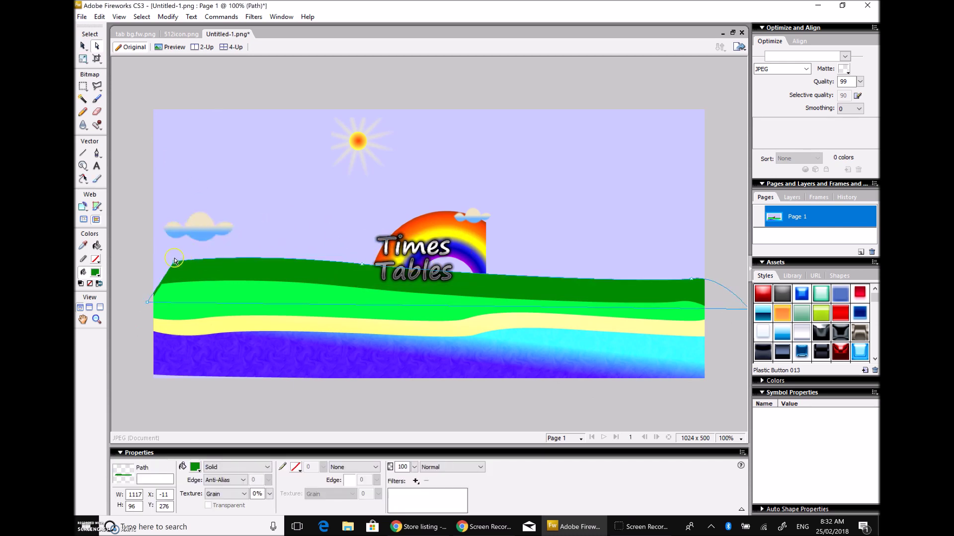
drag(175, 262, 152, 259)
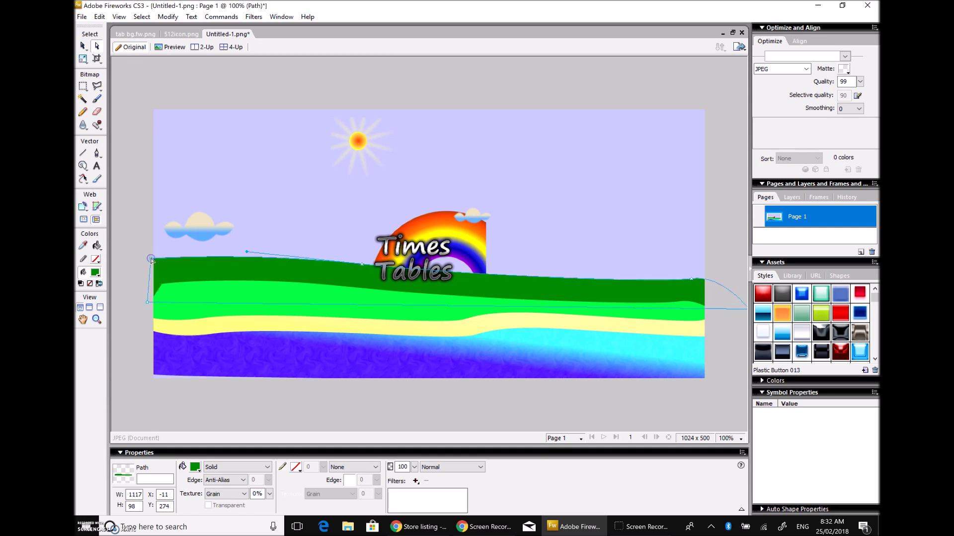
click(128, 243)
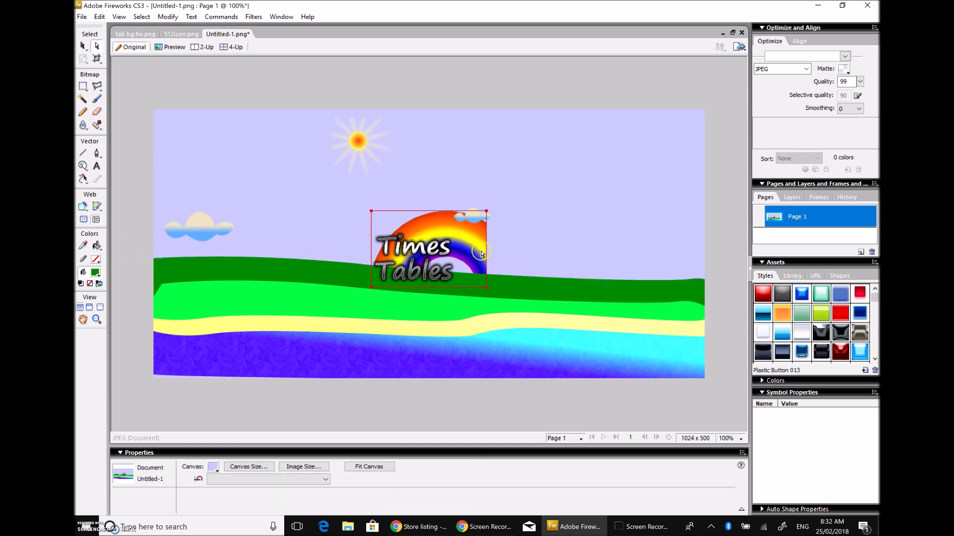
Step: Move the rainbow to the right edge, shift the small cloud right, and place the sun top-left
drag(480, 253, 701, 258)
drag(485, 212, 582, 182)
drag(398, 187, 278, 66)
drag(367, 159, 184, 154)
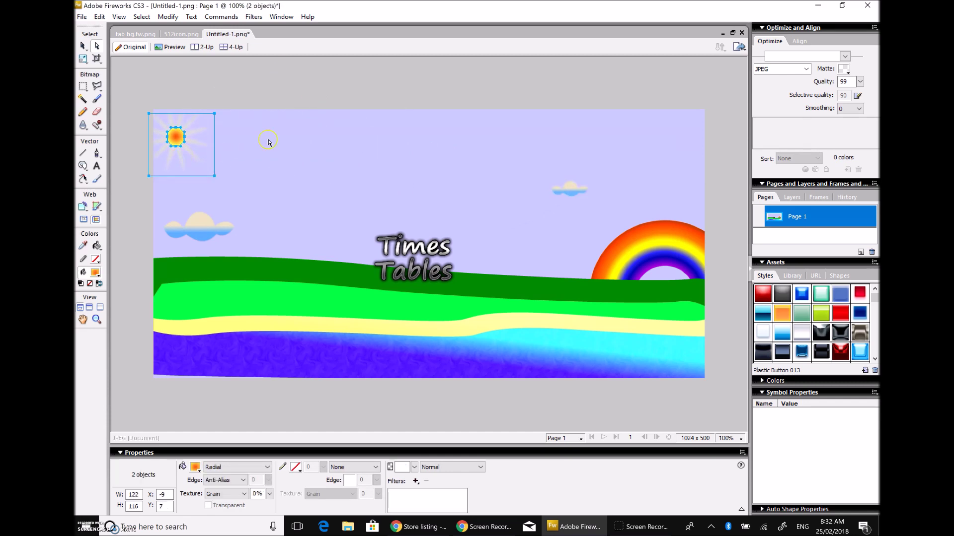
click(396, 90)
Step: Move the Times Tables title near the top and set its font size to 200
drag(415, 256, 380, 154)
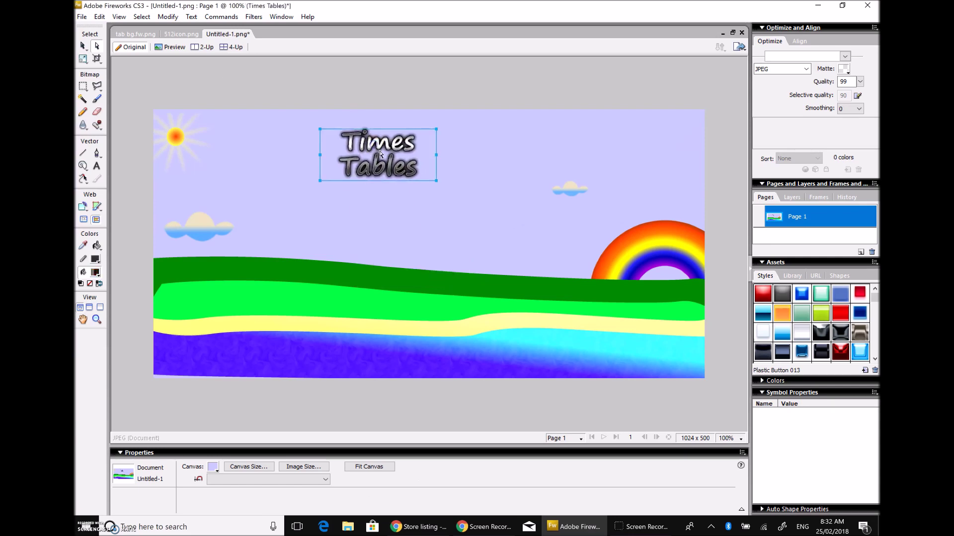
key(t)
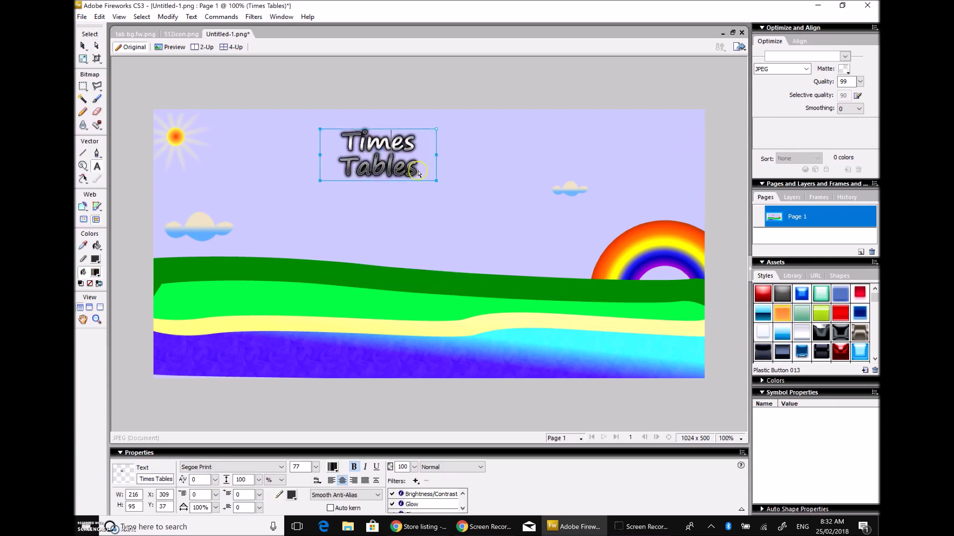
click(364, 147)
drag(344, 137, 432, 186)
double_click(308, 467)
text(200)
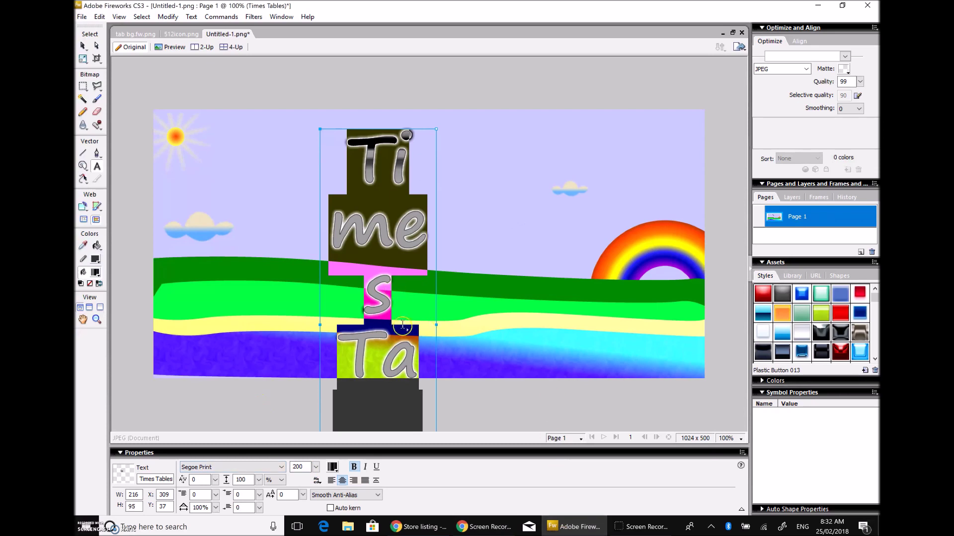
click(97, 45)
Step: Undo the accidental yellow wave moves and shift the title block up and left
drag(439, 330, 521, 319)
key(ctrl+z)
click(439, 333)
drag(439, 327, 505, 326)
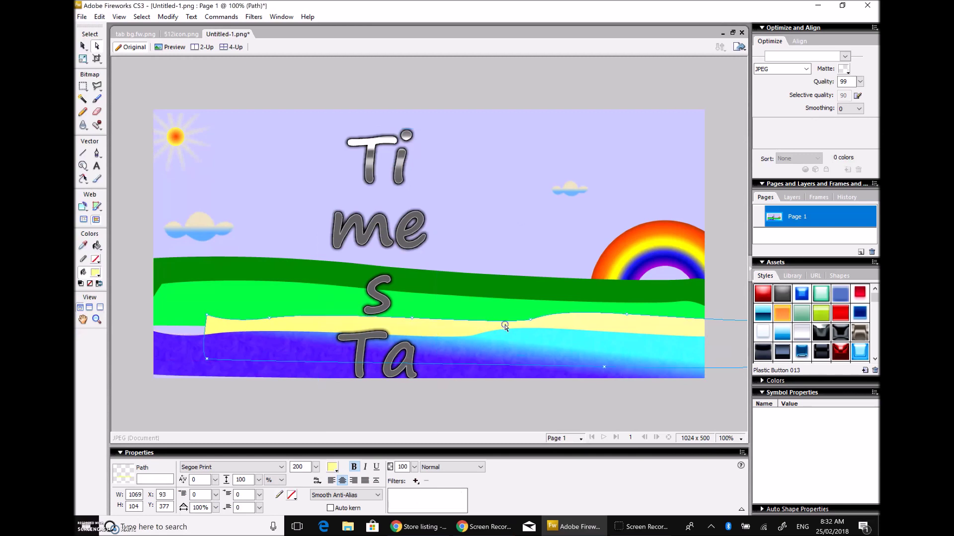
key(ctrl+z)
click(426, 318)
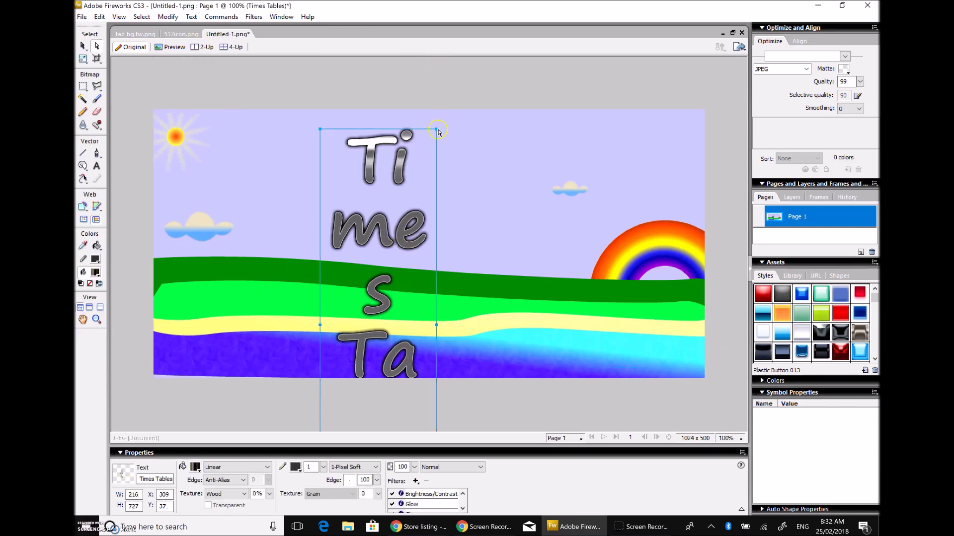
drag(438, 132, 541, 130)
click(397, 243)
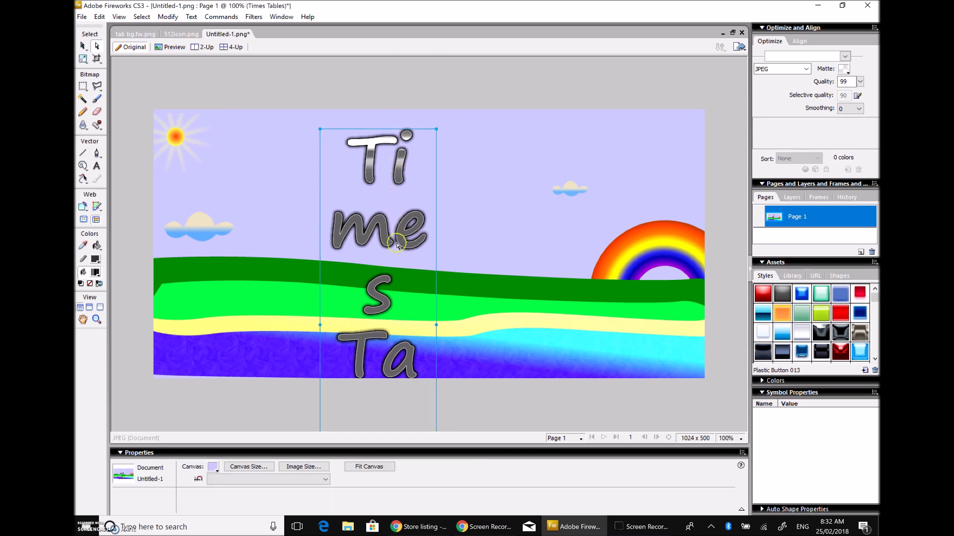
drag(396, 243, 371, 153)
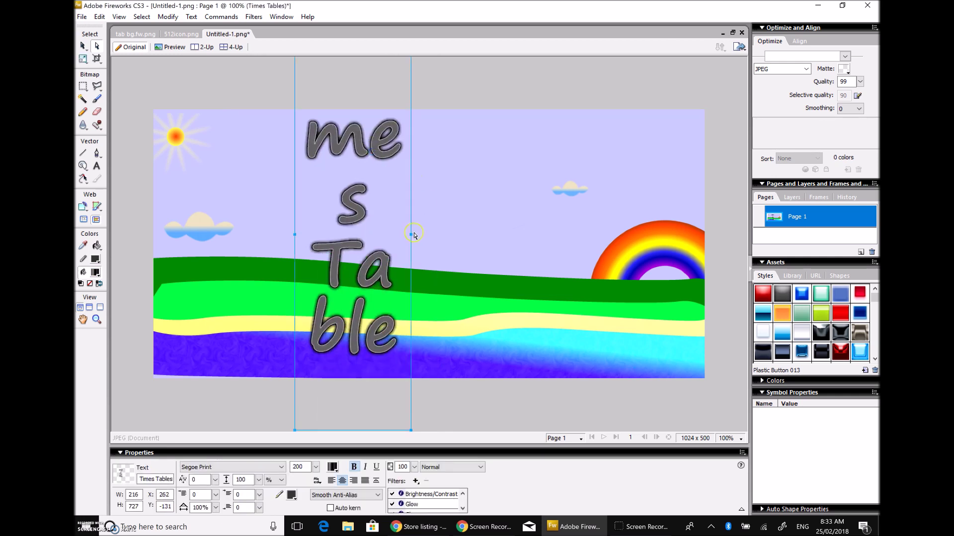
Step: Widen the title box to fit two lines and centre it on the banner
drag(412, 231, 476, 235)
click(315, 202)
click(353, 189)
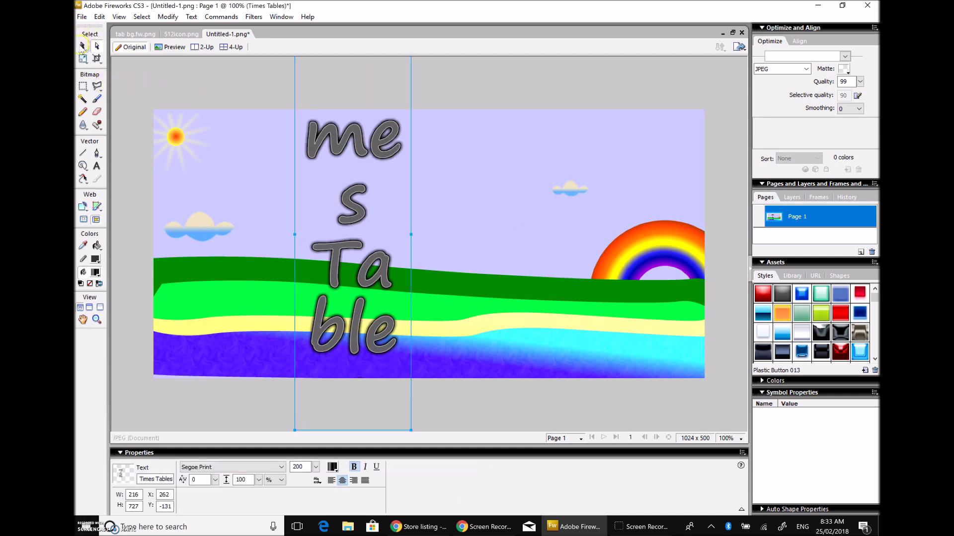
drag(411, 236, 686, 241)
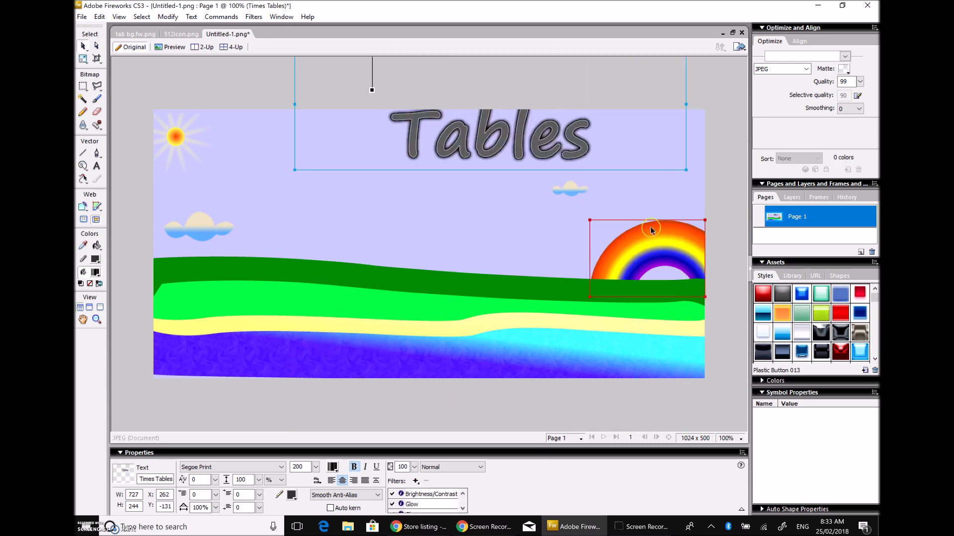
drag(520, 136, 458, 287)
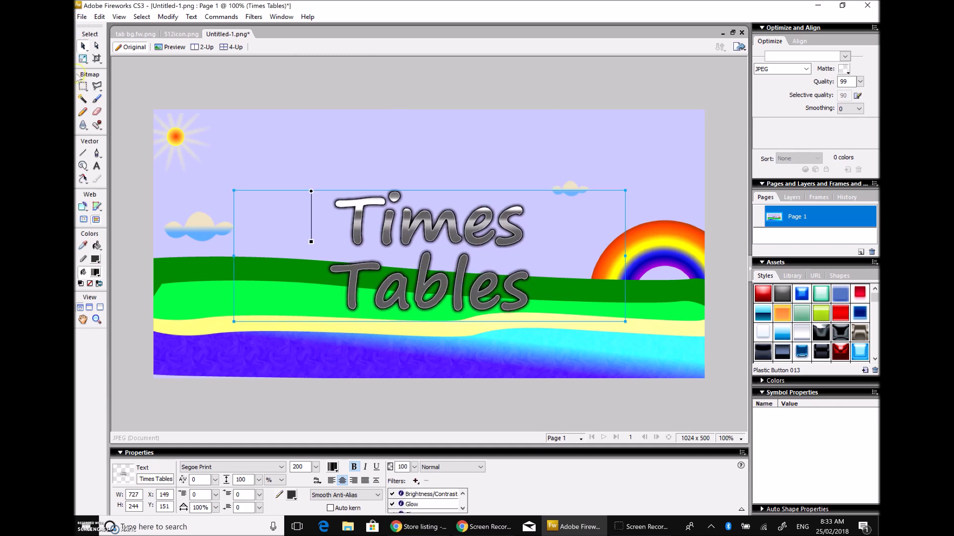
Step: Use Save As to store the 1024 x 500 banner as 1024icon.png in the table folder
click(82, 16)
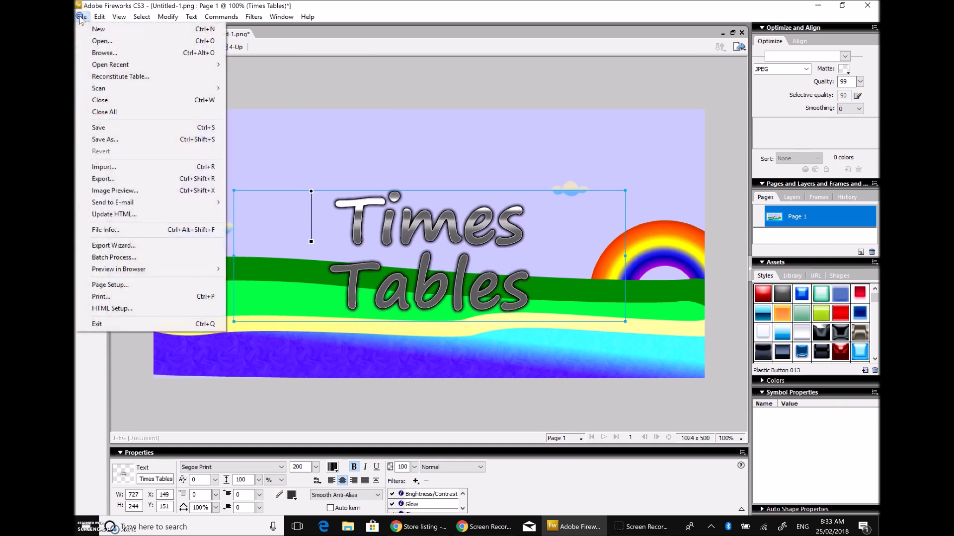
click(114, 143)
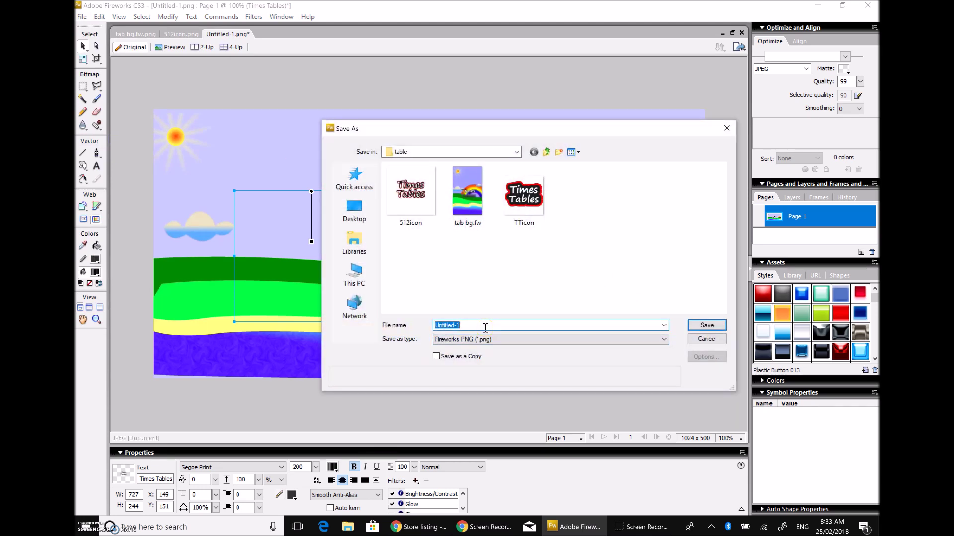
text(1024icon)
click(707, 326)
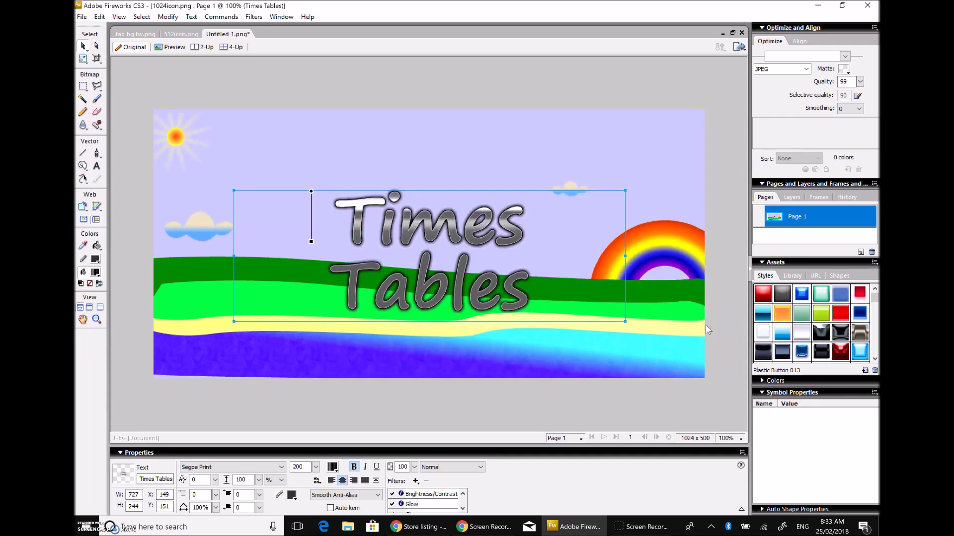
mouse_move(575, 533)
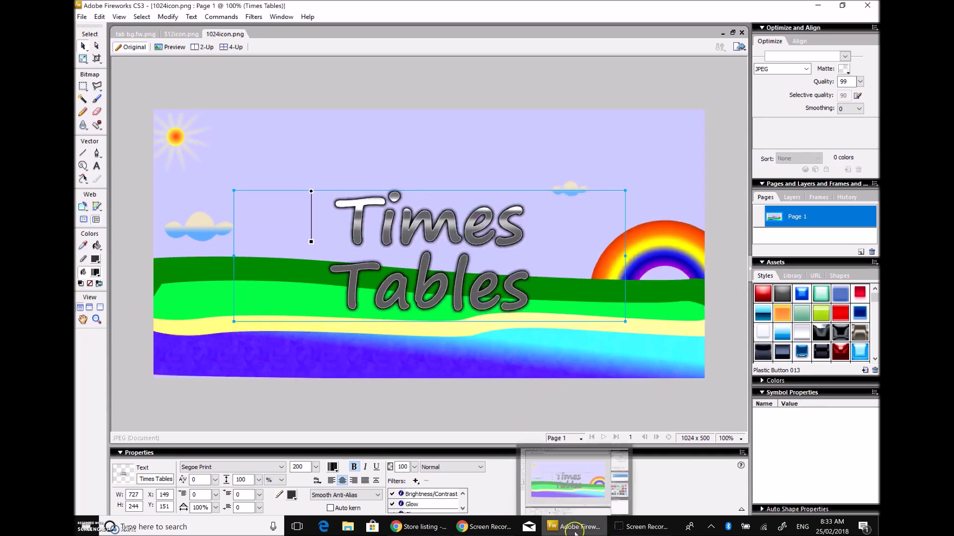
click(410, 529)
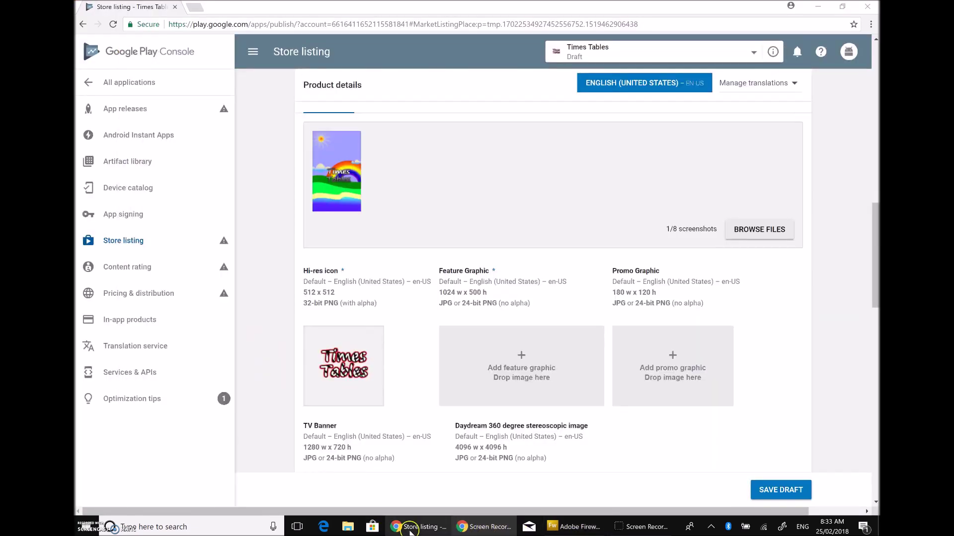
Step: Choose 1024icon in the Open dialog to fill the store listing's Feature Graphic slot
click(463, 529)
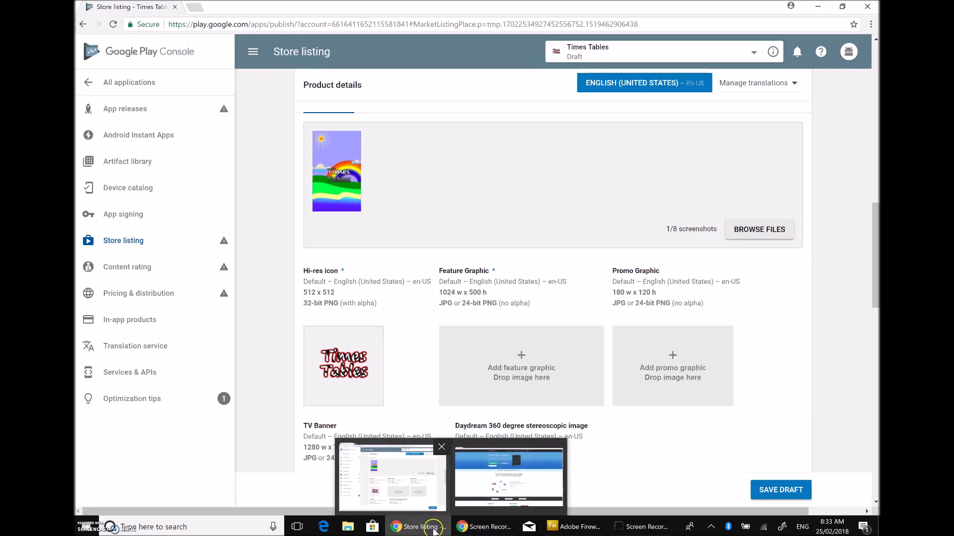
click(433, 531)
click(434, 530)
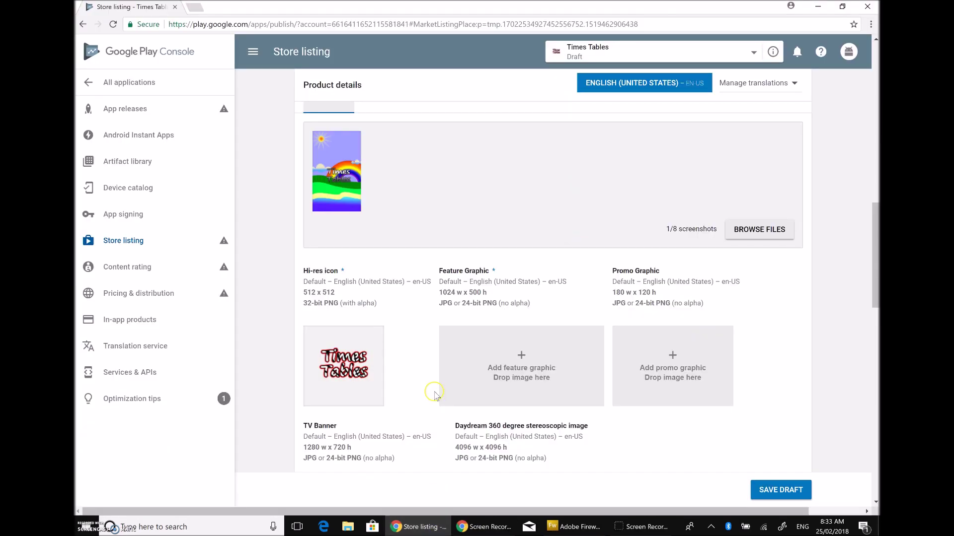
click(521, 355)
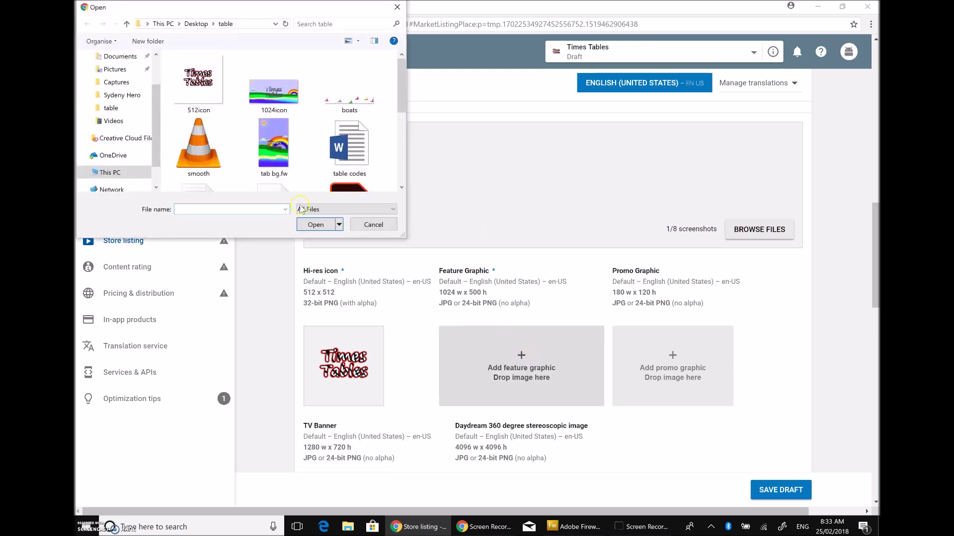
click(272, 92)
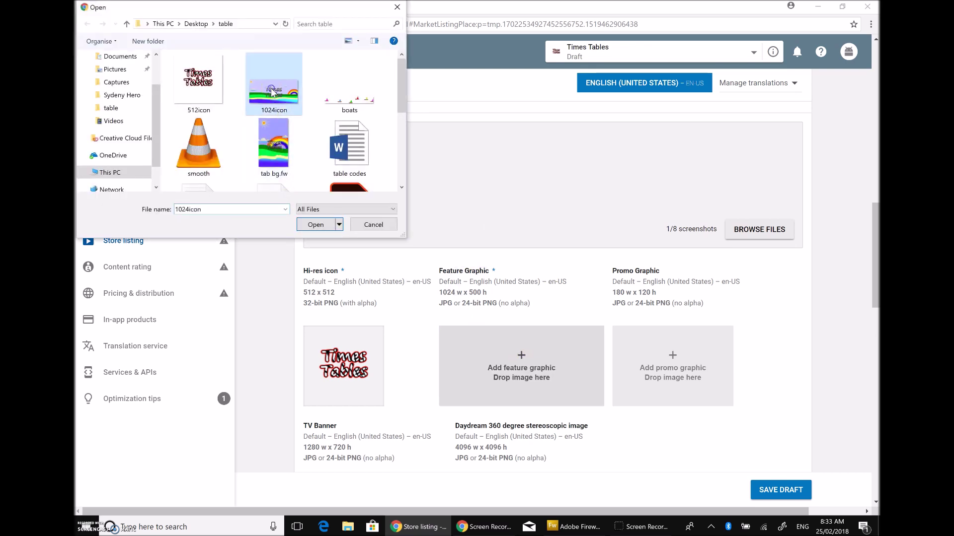
click(315, 224)
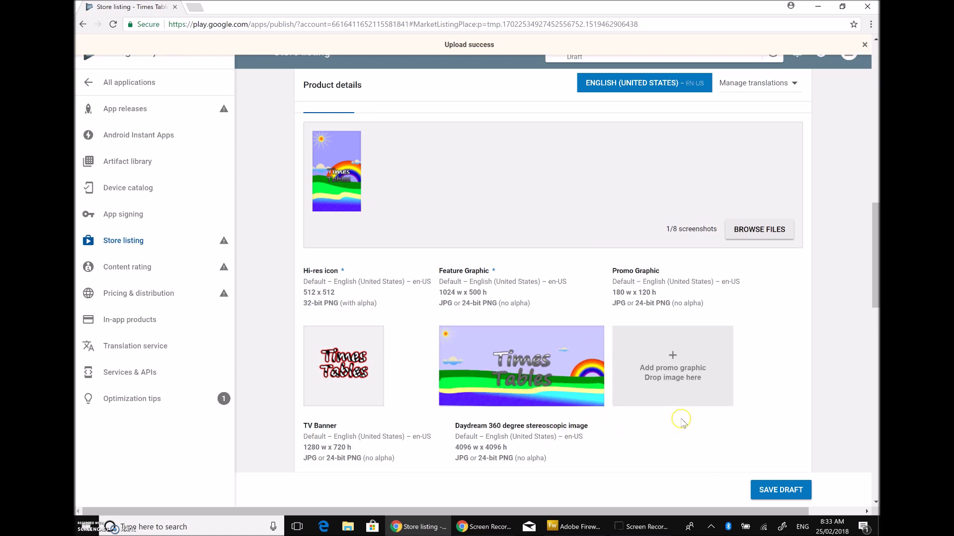
Step: Under Categorization, choose Applications as the application type
scroll(680, 423, down, 2)
scroll(679, 422, down, 2)
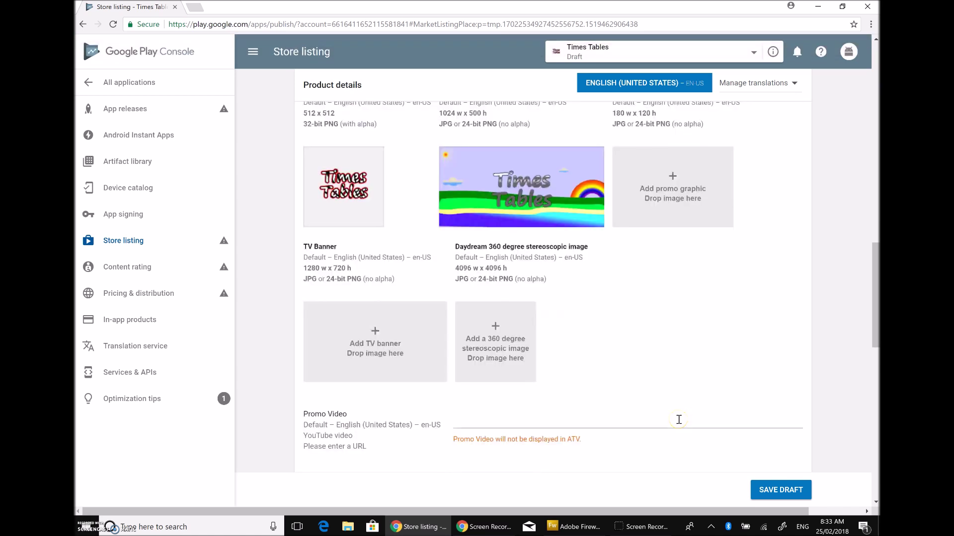
scroll(676, 420, down, 6)
scroll(672, 417, up, 6)
scroll(626, 391, up, 10)
scroll(626, 391, up, 5)
scroll(627, 391, down, 15)
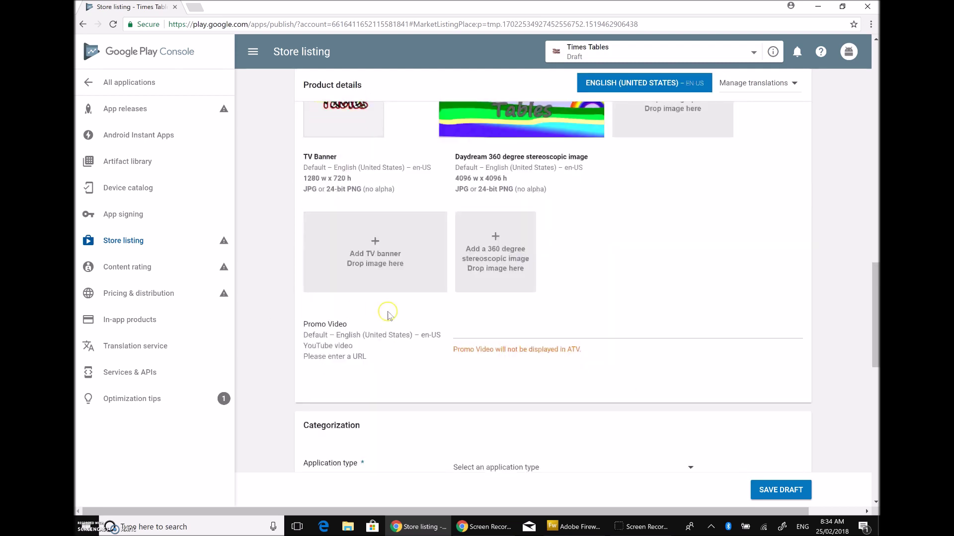
click(689, 466)
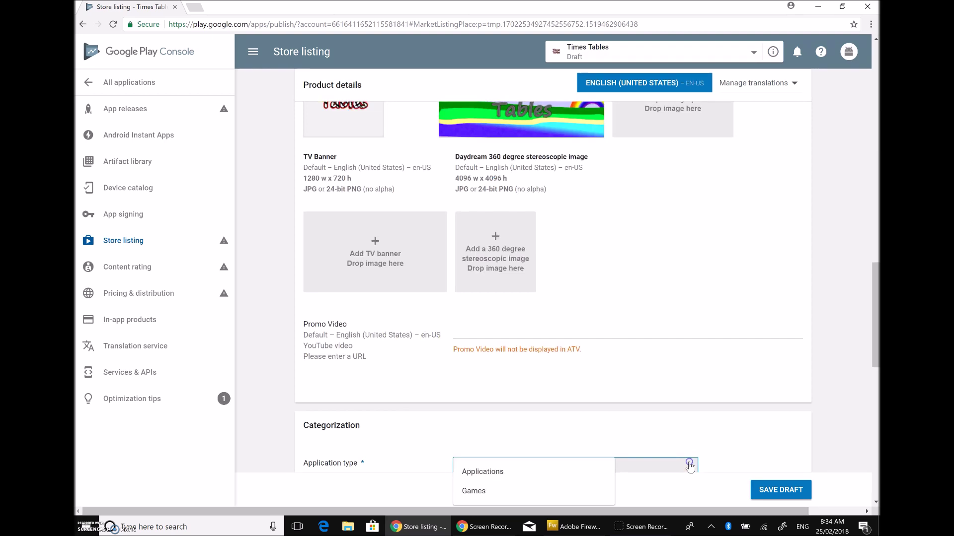
click(505, 475)
Step: Pick Education from the Category dropdown
scroll(547, 442, down, 2)
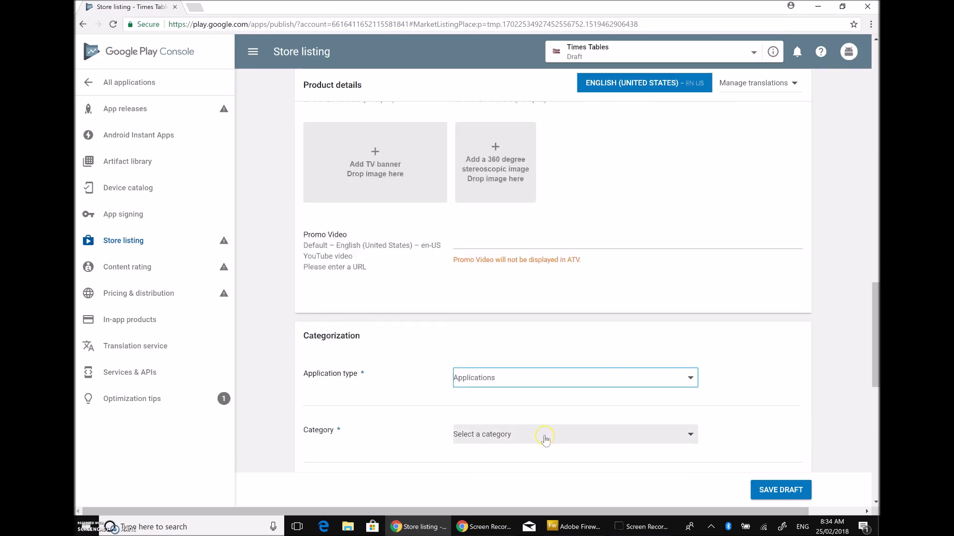
click(545, 439)
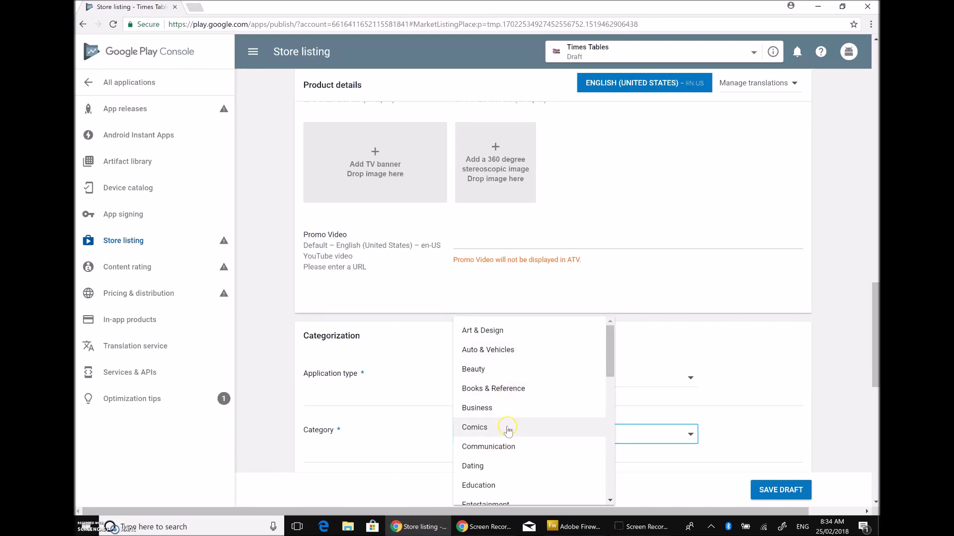
scroll(507, 433, down, 2)
click(488, 396)
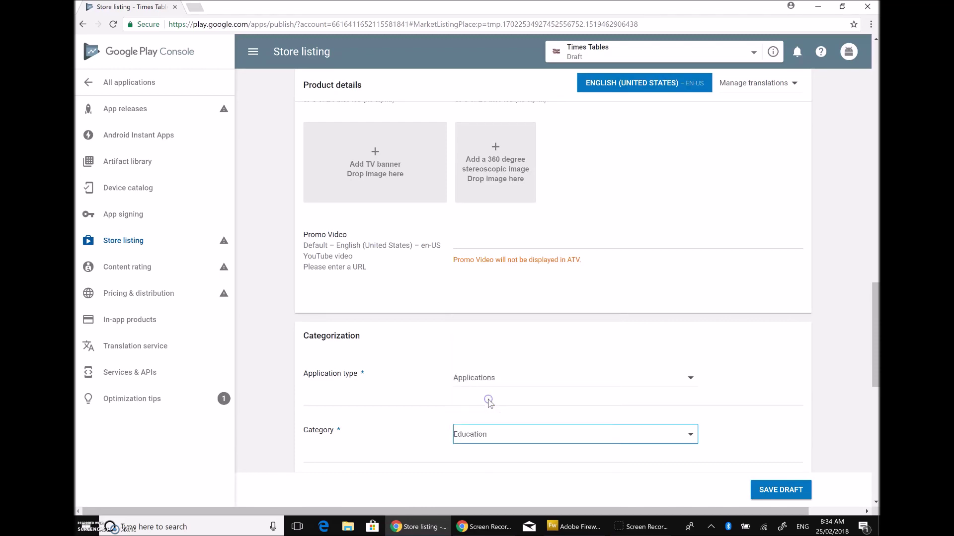
scroll(515, 410, down, 2)
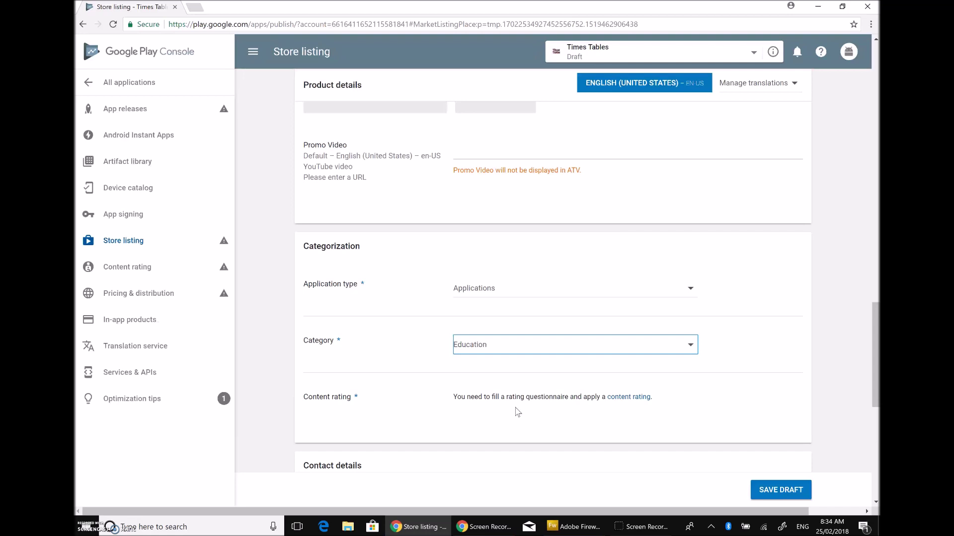
Step: Show the Tablet screenshot upload areas on the store listing
click(516, 411)
scroll(516, 412, down, 8)
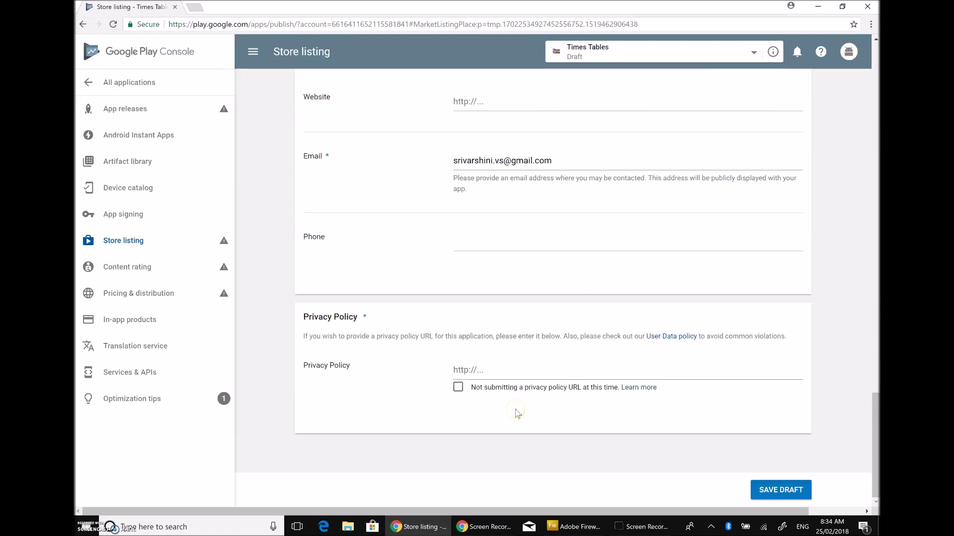
scroll(517, 413, up, 7)
scroll(517, 412, up, 6)
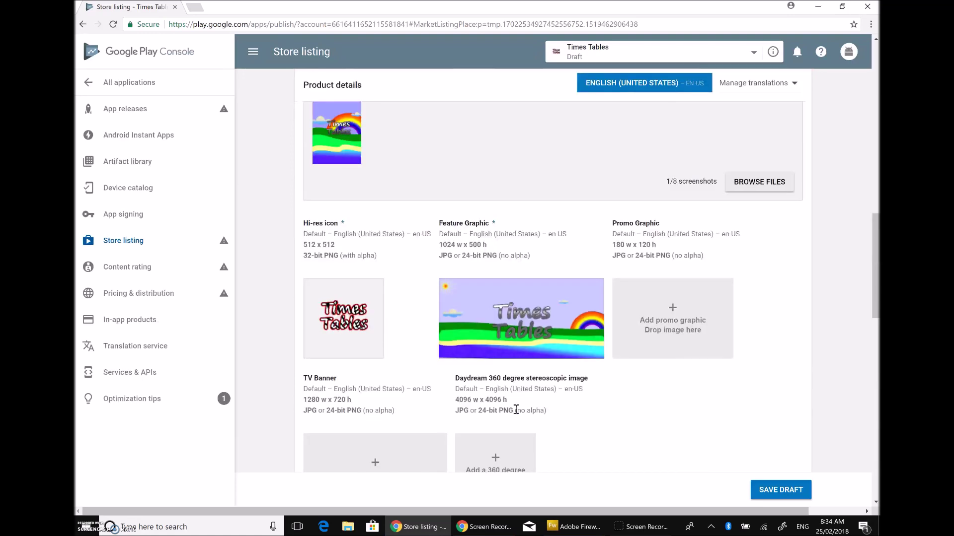
scroll(515, 409, up, 10)
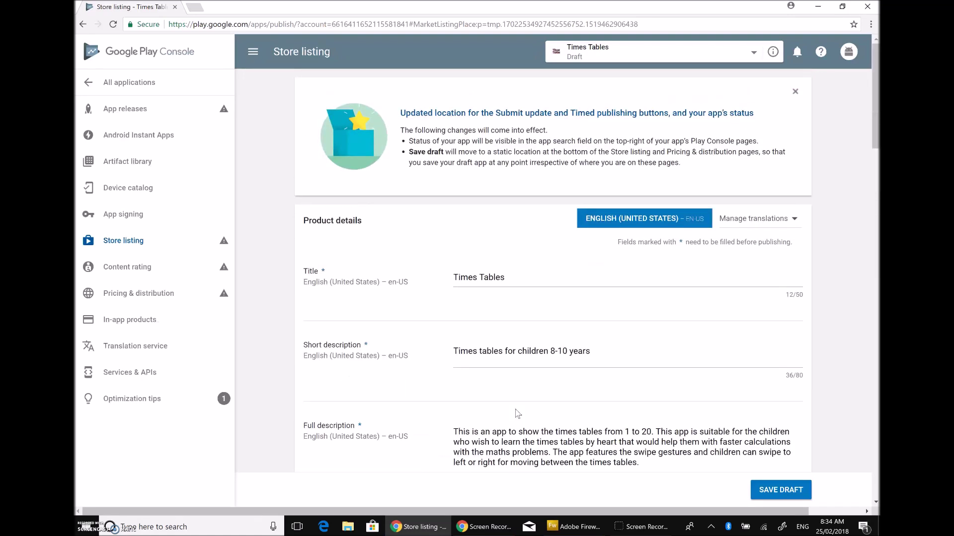
scroll(516, 414, down, 2)
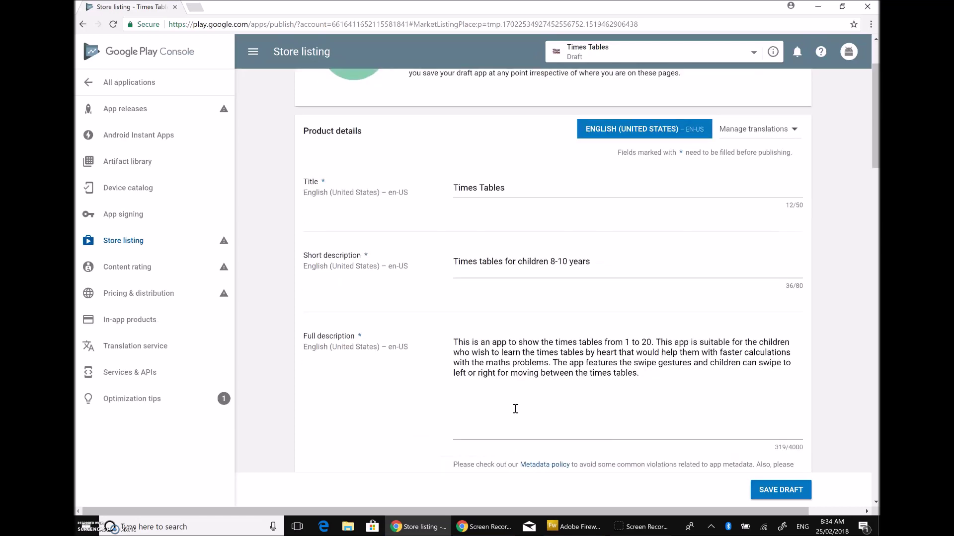
scroll(515, 409, down, 8)
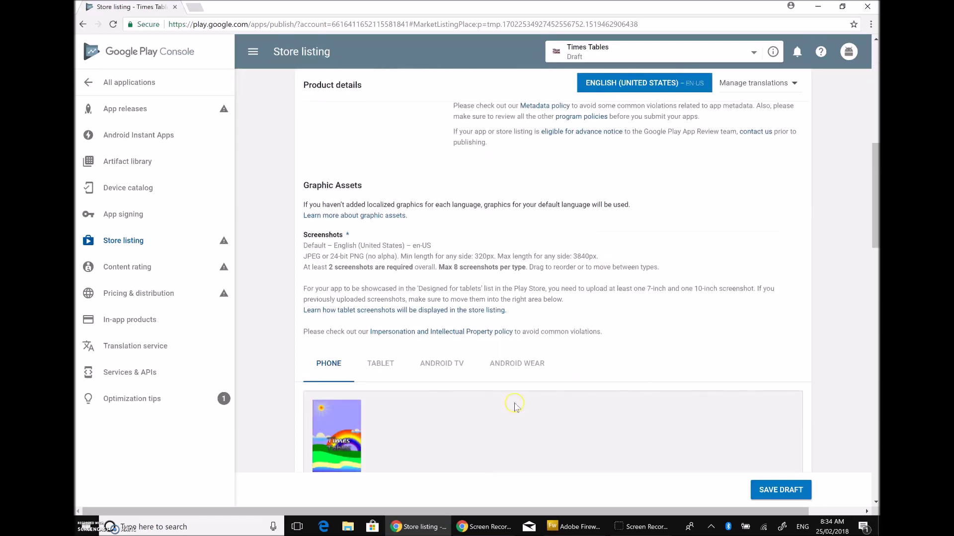
click(380, 363)
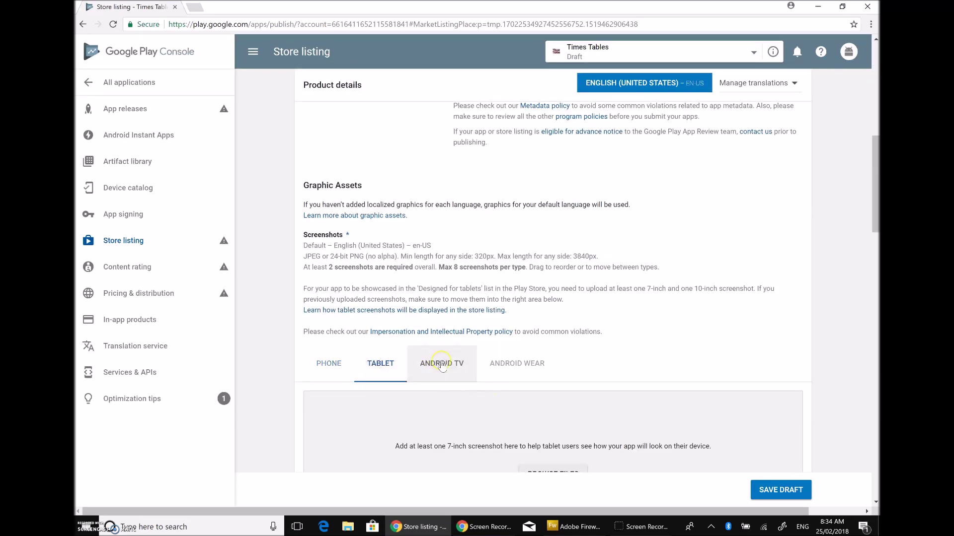
Step: Upload 1024icon as the 7-inch tablet screenshot, then remove the rejected tile
scroll(441, 364, down, 8)
scroll(445, 360, up, 2)
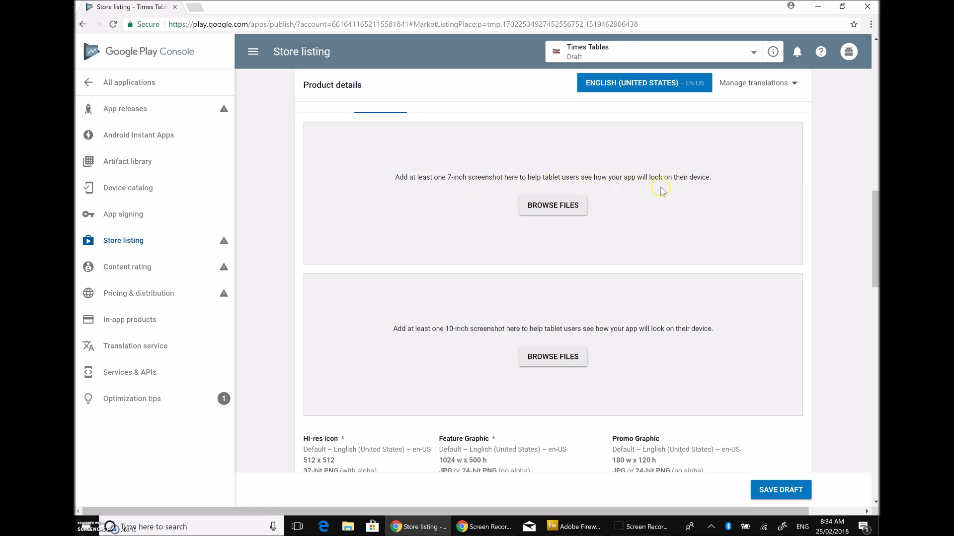
scroll(614, 214, up, 2)
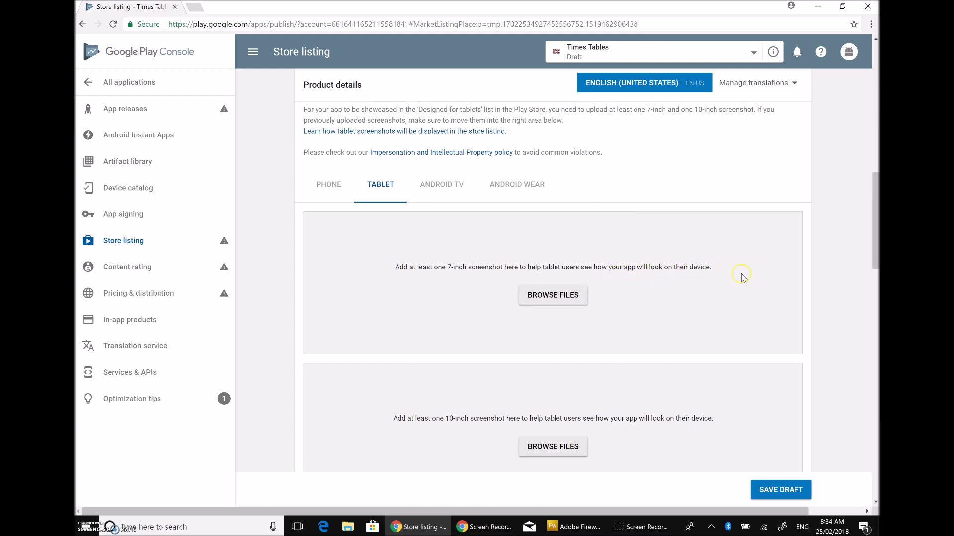
click(577, 296)
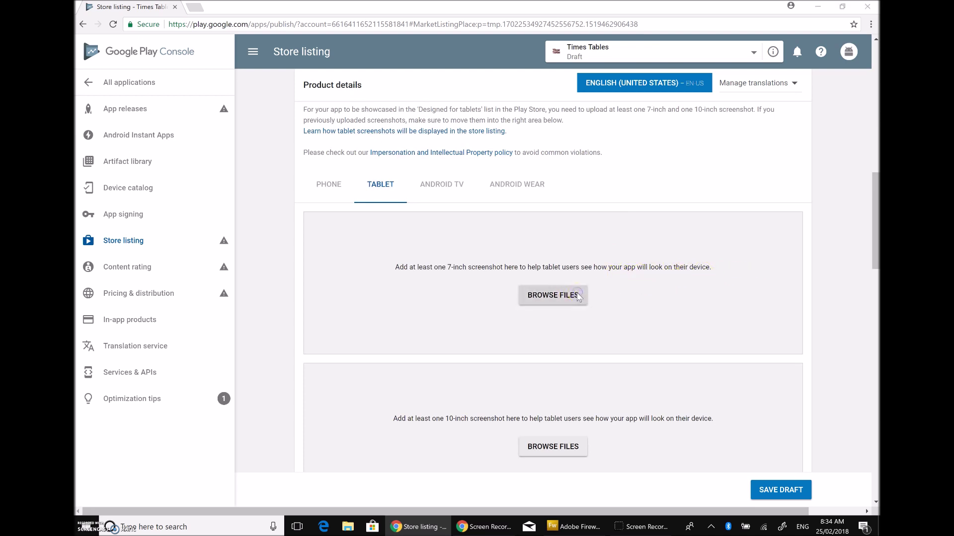
click(285, 144)
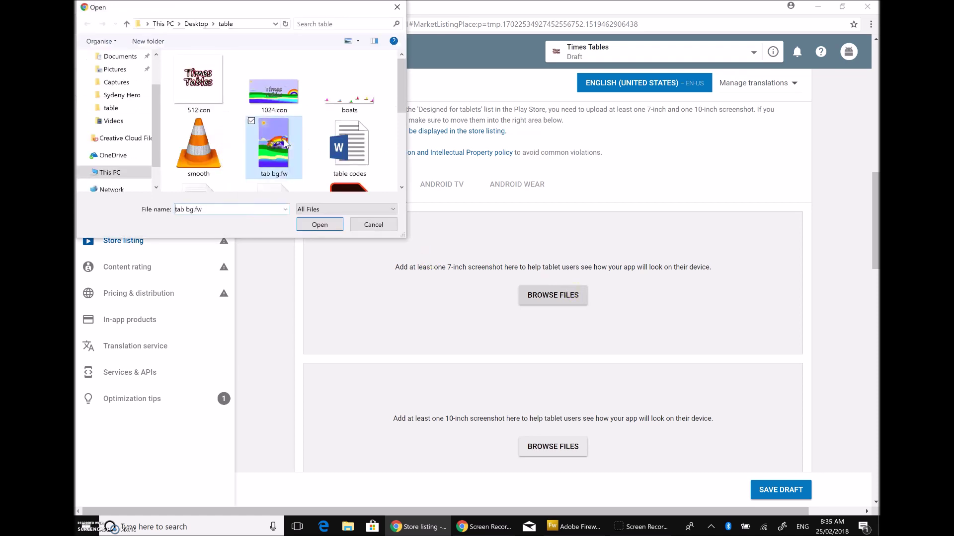
click(279, 93)
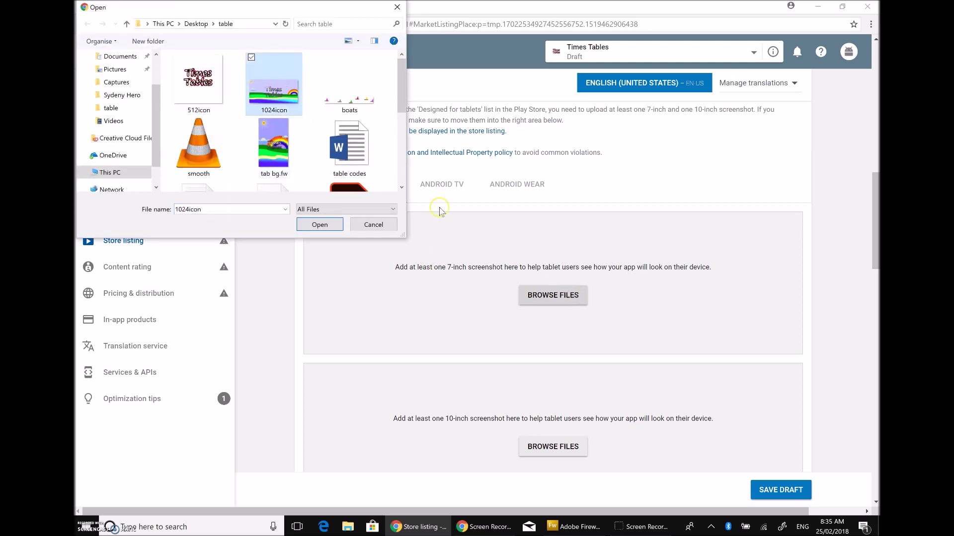
click(323, 225)
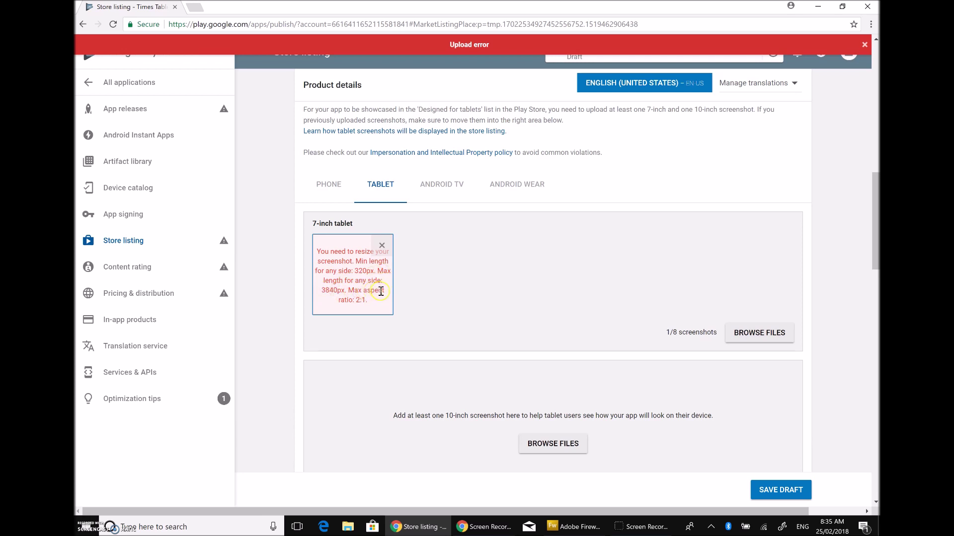
click(382, 246)
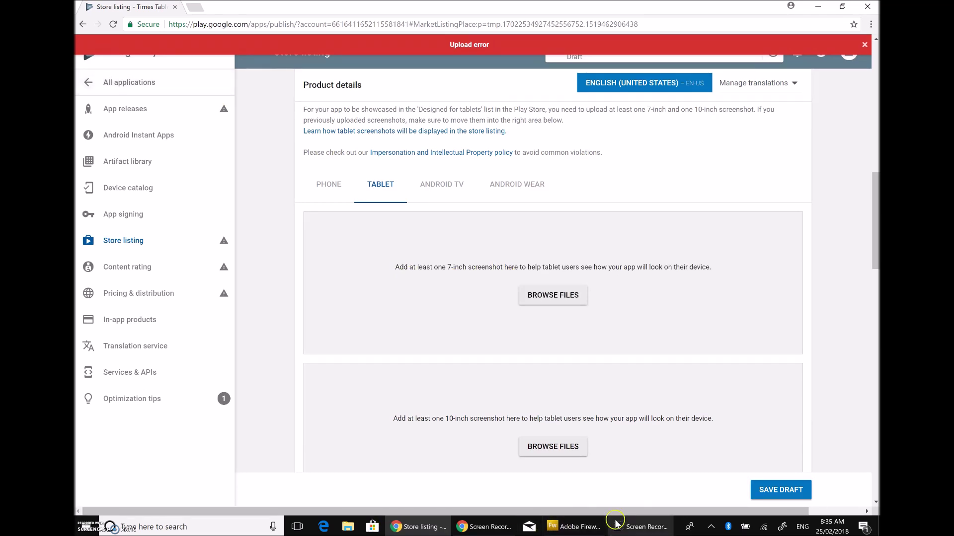
click(573, 527)
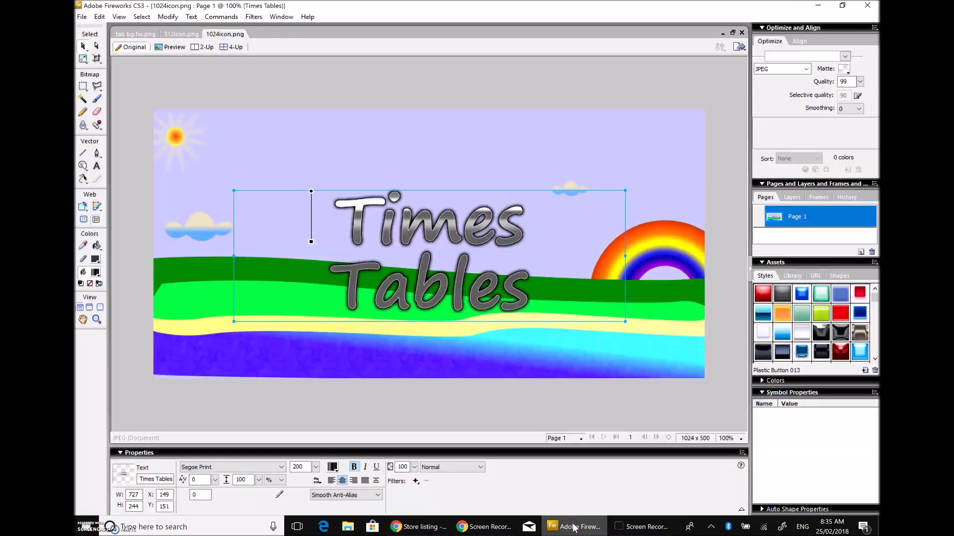
Step: In Fireworks, confirm the tab bg.fw.png canvas is 480 x 800 pixels, then return to Chrome
click(419, 419)
click(132, 35)
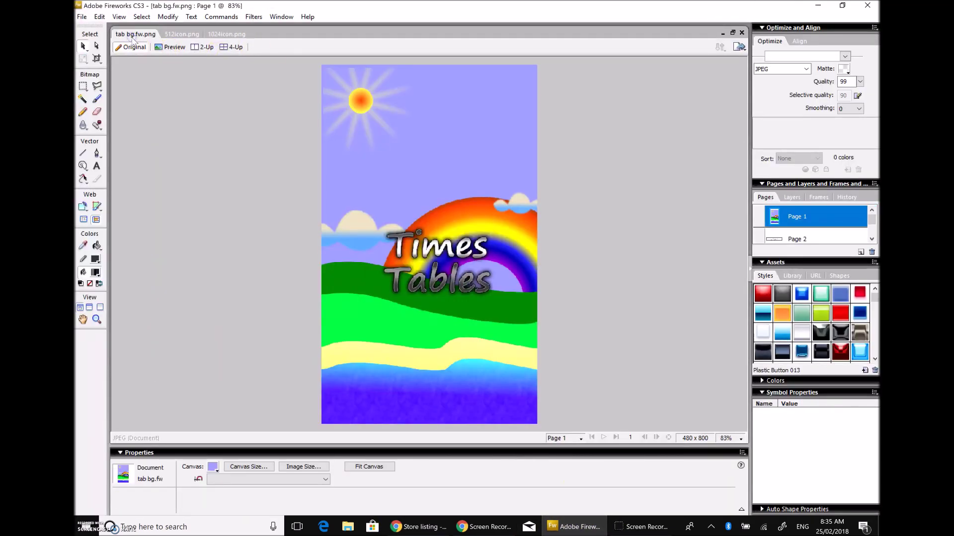
click(258, 469)
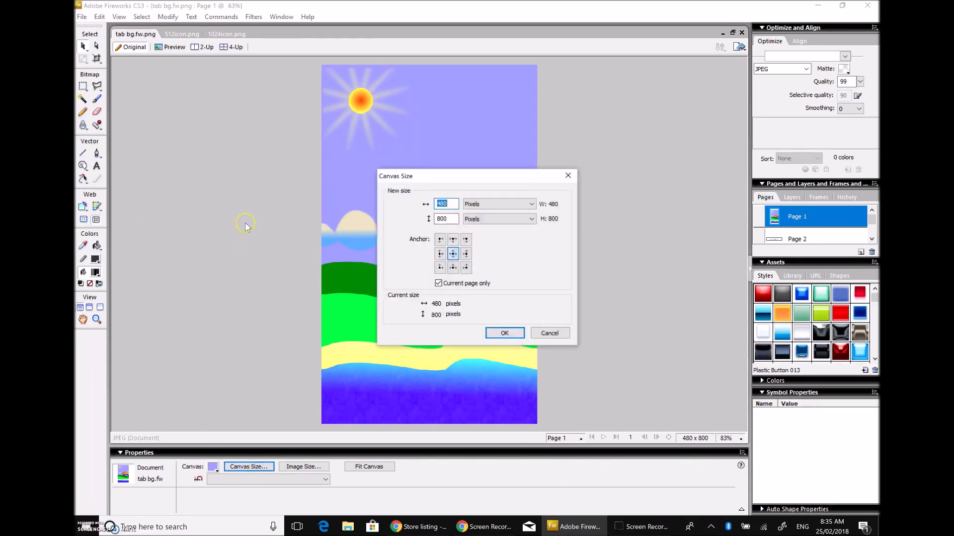
click(550, 334)
click(483, 529)
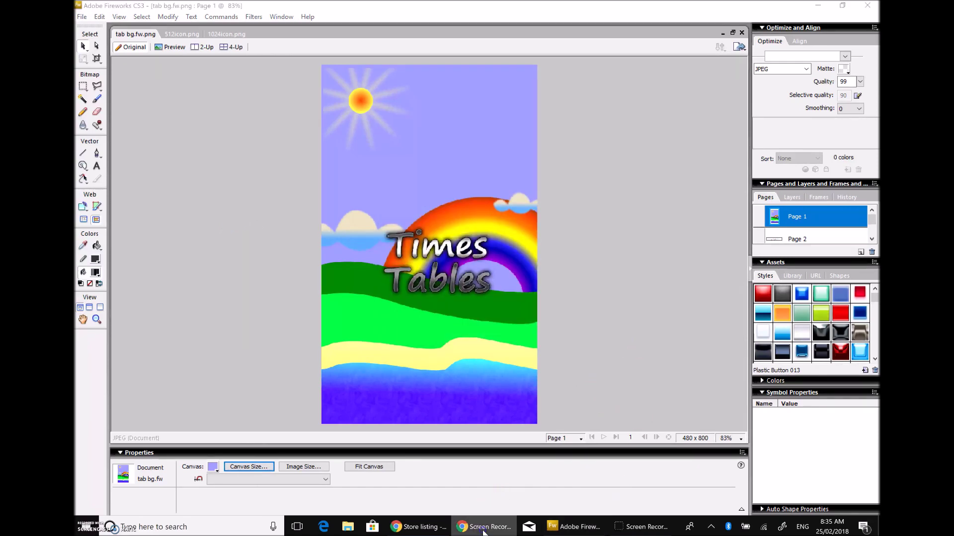
click(423, 527)
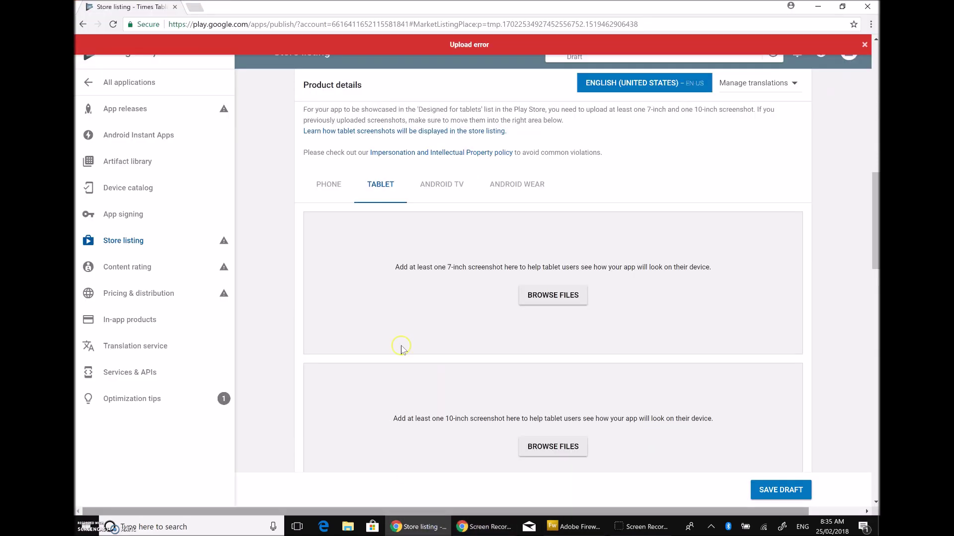
Step: Dismiss the red Upload error notice
scroll(439, 258, up, 10)
scroll(439, 258, up, 6)
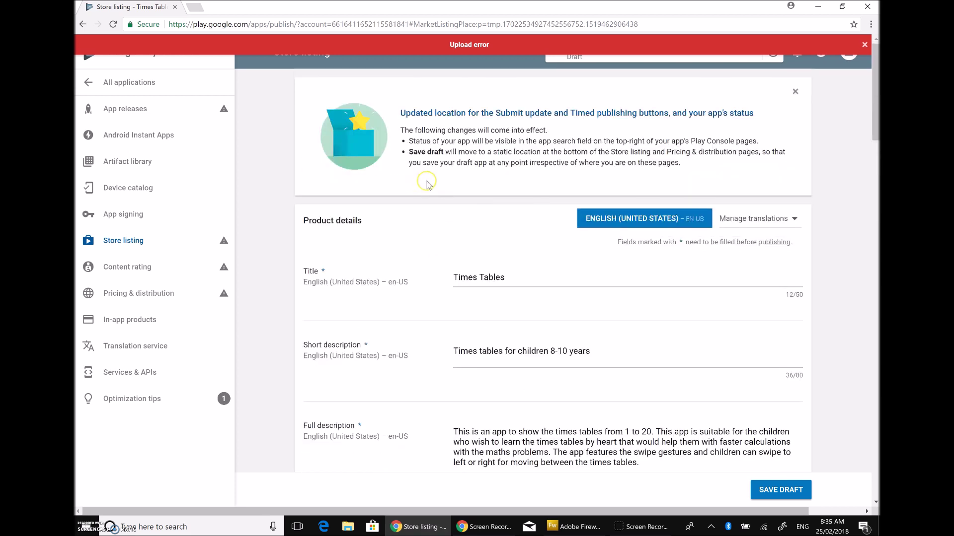
click(862, 52)
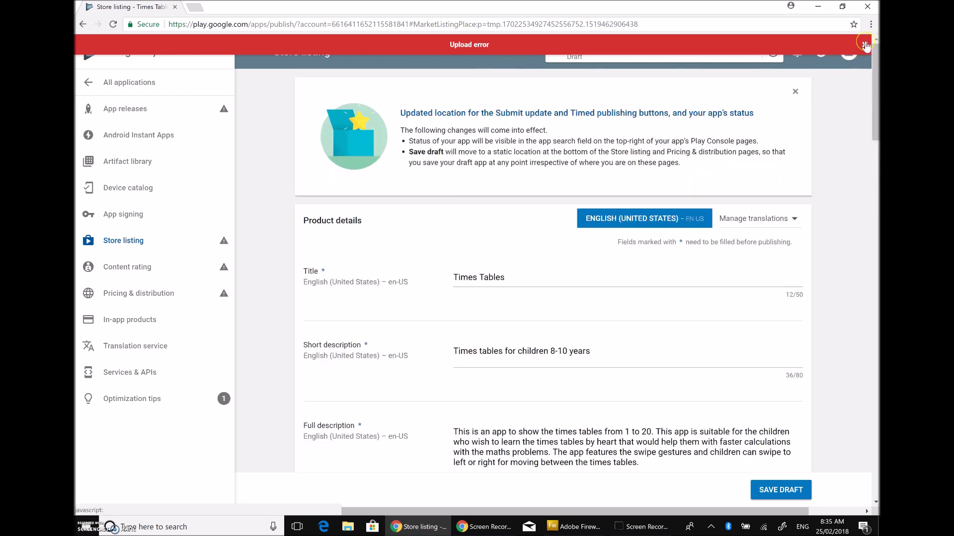
click(865, 46)
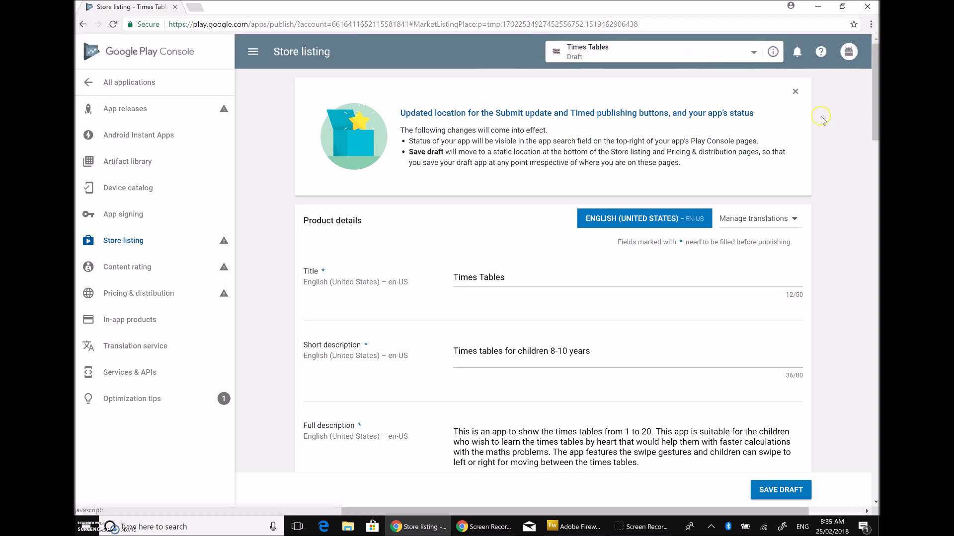
Step: Review the tablet screenshot limits of 320px to 3840px per side
scroll(819, 122, down, 10)
scroll(820, 123, down, 5)
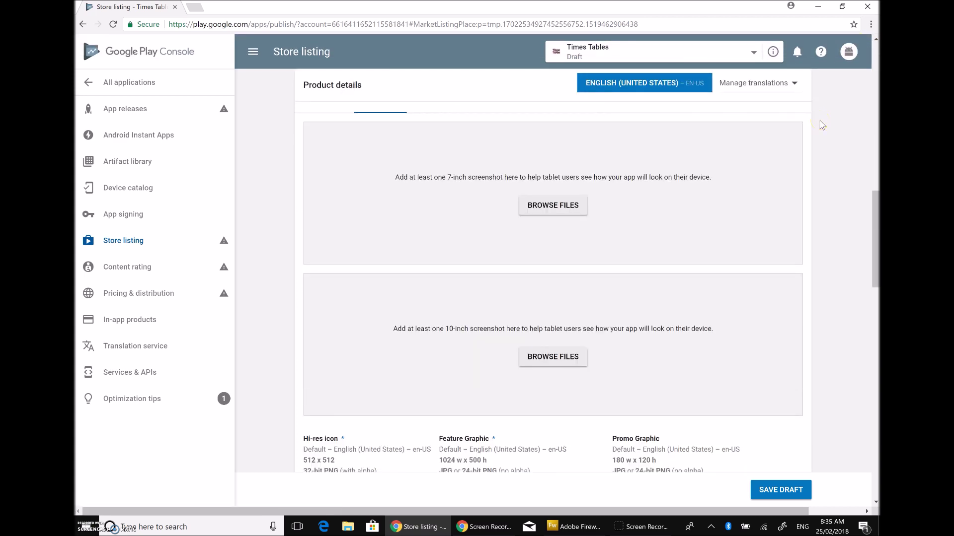
scroll(822, 125, up, 15)
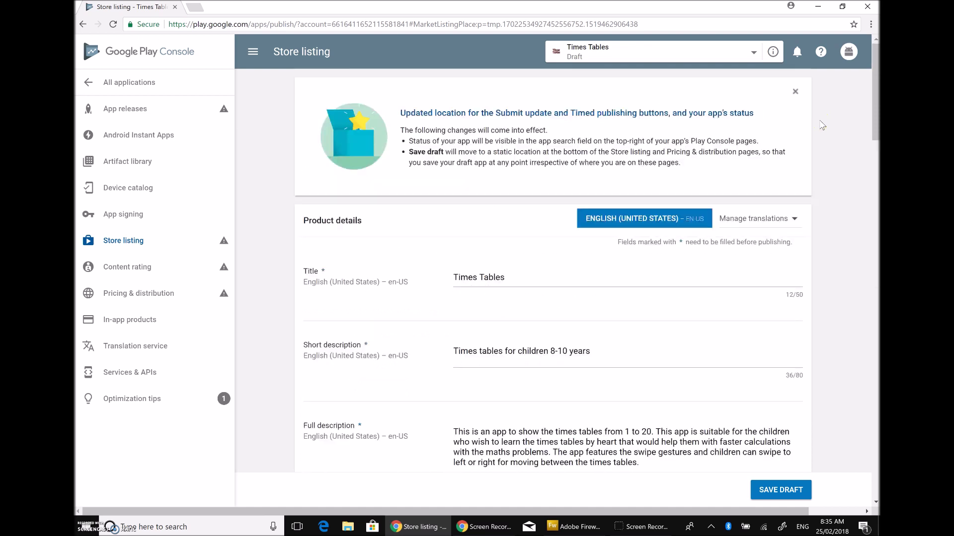
scroll(822, 126, down, 5)
scroll(822, 126, down, 5)
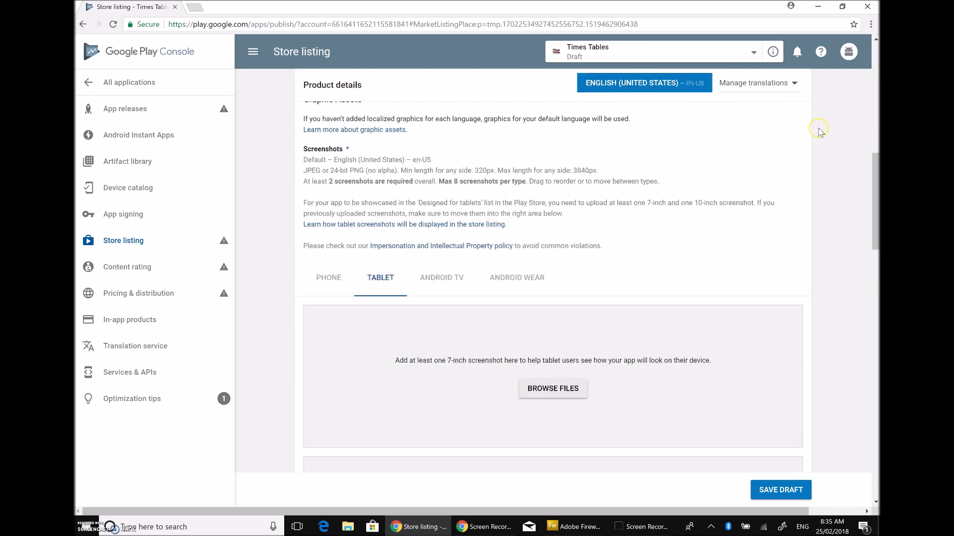
scroll(683, 256, down, 2)
scroll(683, 255, down, 1)
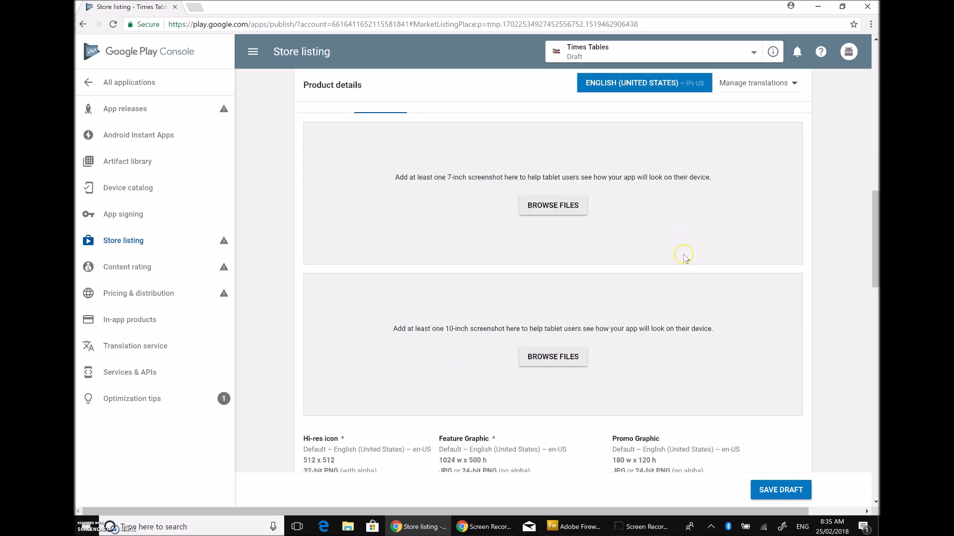
scroll(686, 256, down, 2)
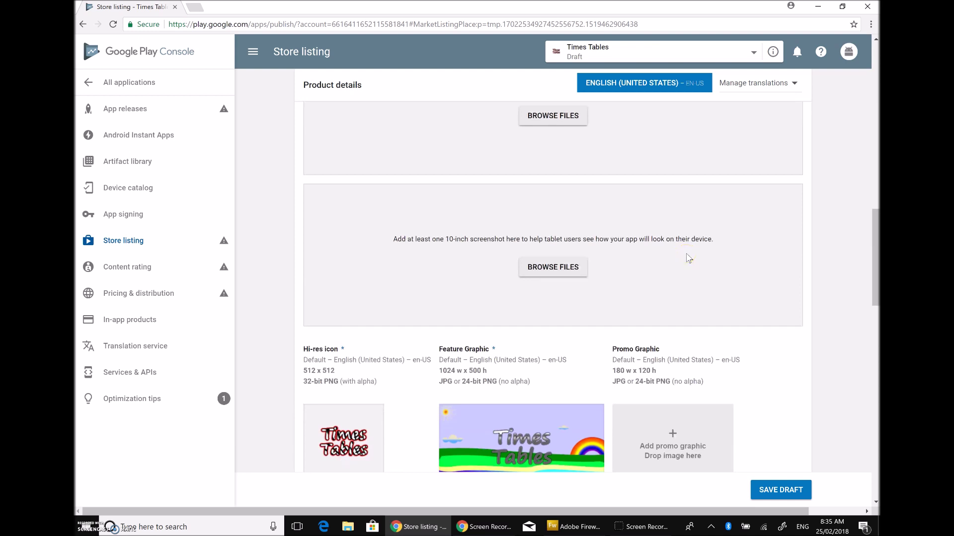
scroll(689, 258, up, 5)
click(593, 238)
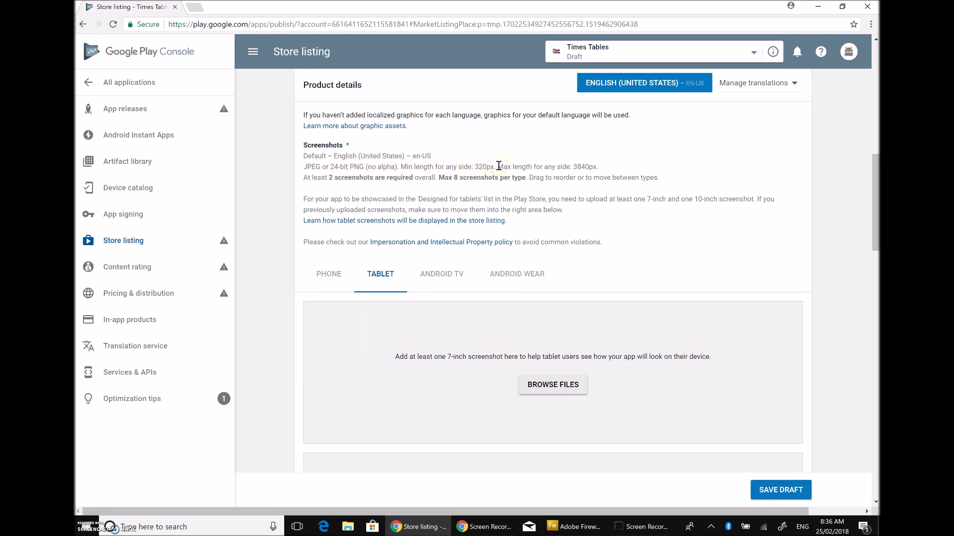
click(478, 168)
Step: Try uploading tab bg.fw as the 7-inch screenshot and remove the failed upload
click(548, 393)
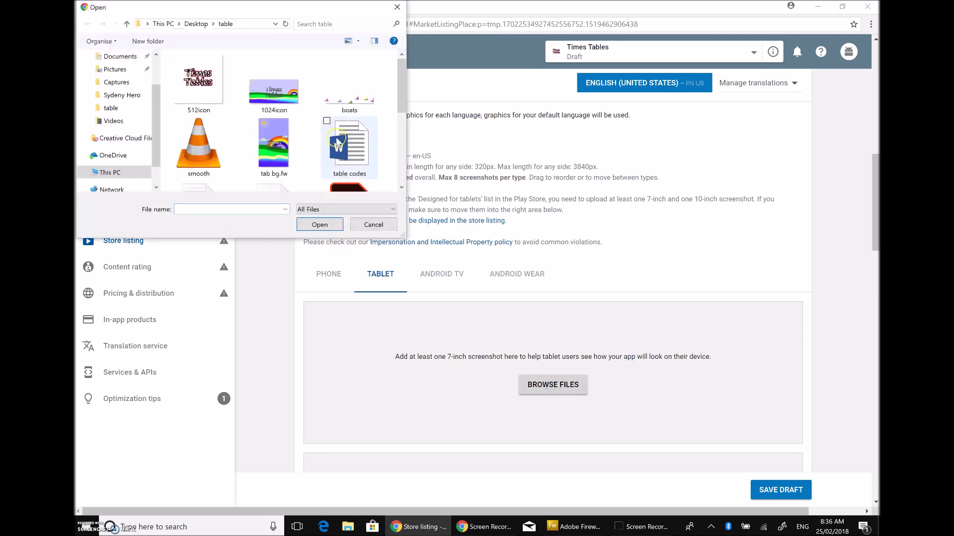
click(282, 134)
click(320, 225)
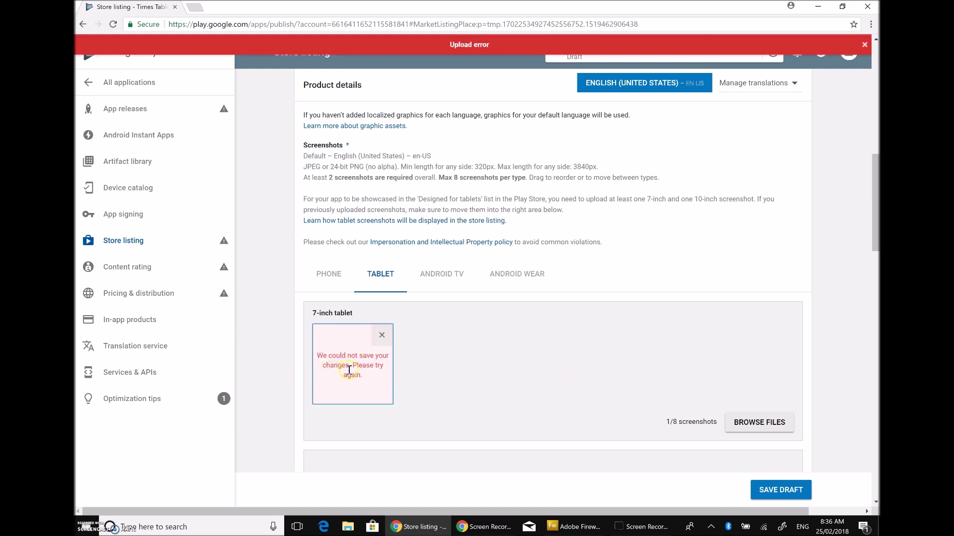
click(379, 347)
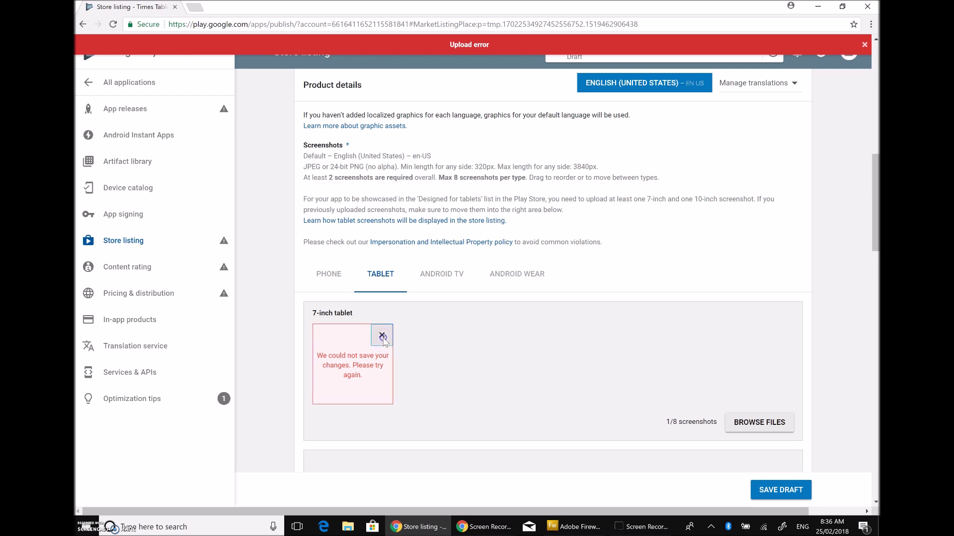
Step: Upload 512icon as the 7-inch tablet screenshot
click(560, 386)
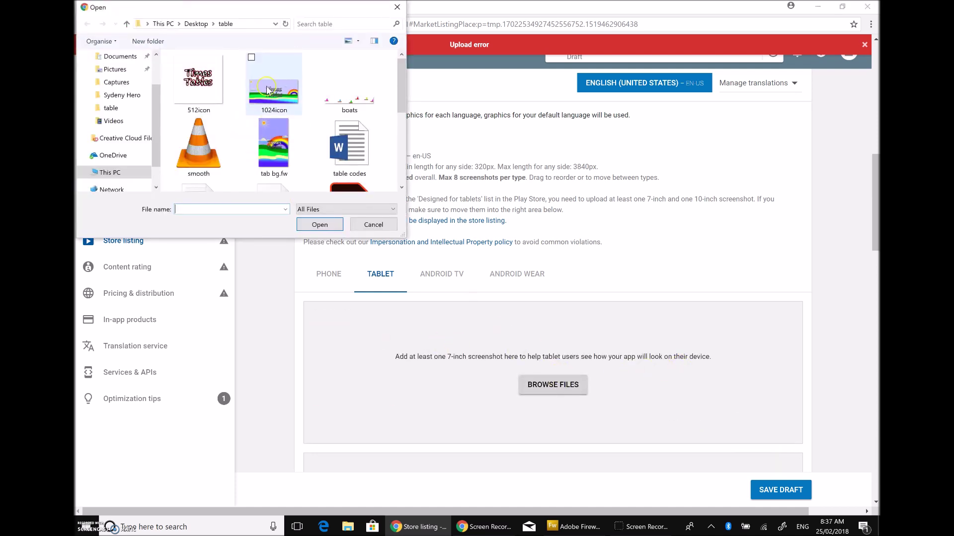
scroll(276, 125, down, 3)
scroll(277, 125, up, 4)
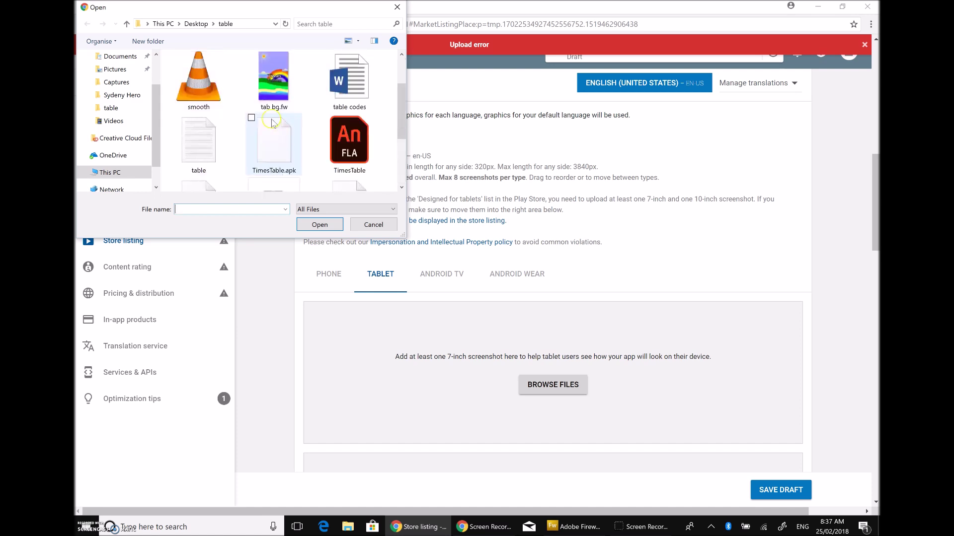
click(183, 84)
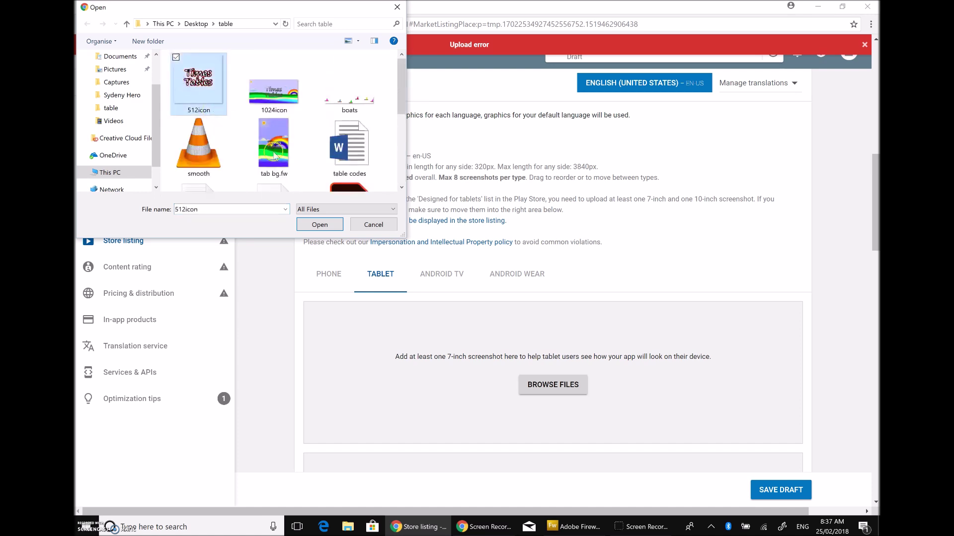
click(320, 224)
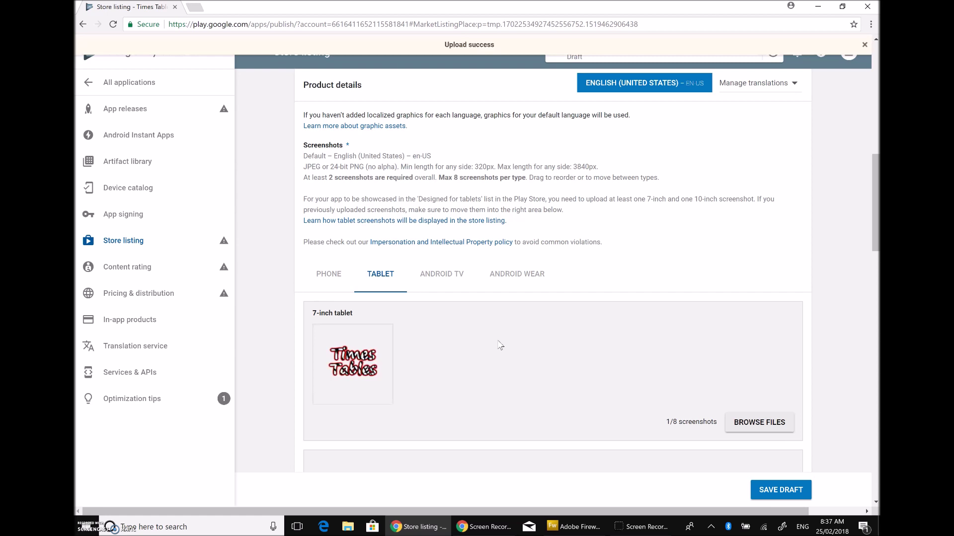
scroll(500, 345, down, 4)
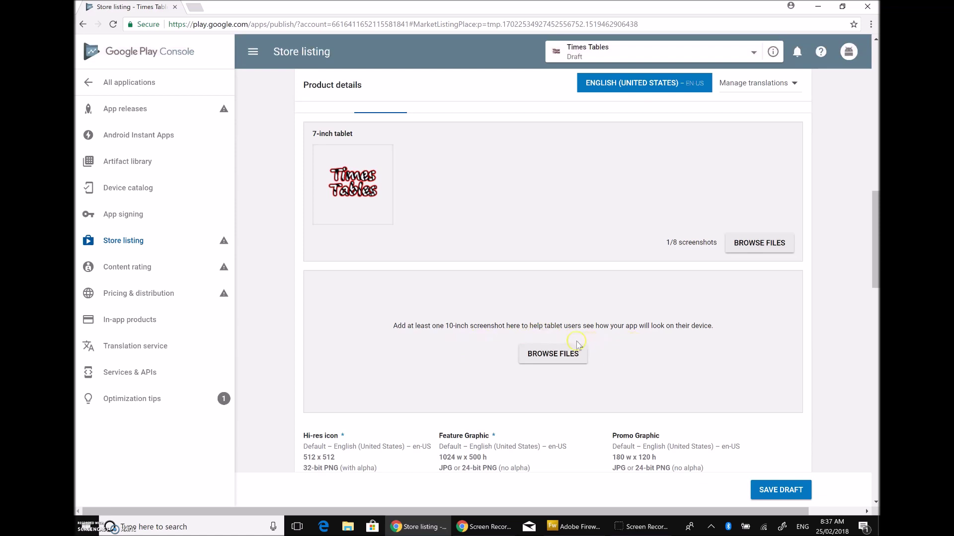
Step: Upload 512icon as the 10-inch tablet screenshot
click(556, 355)
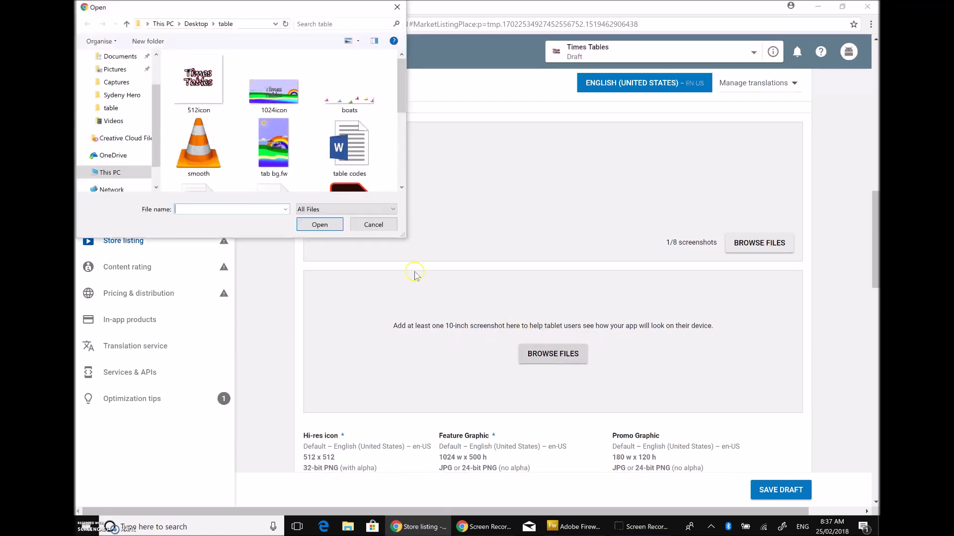
click(199, 82)
click(320, 225)
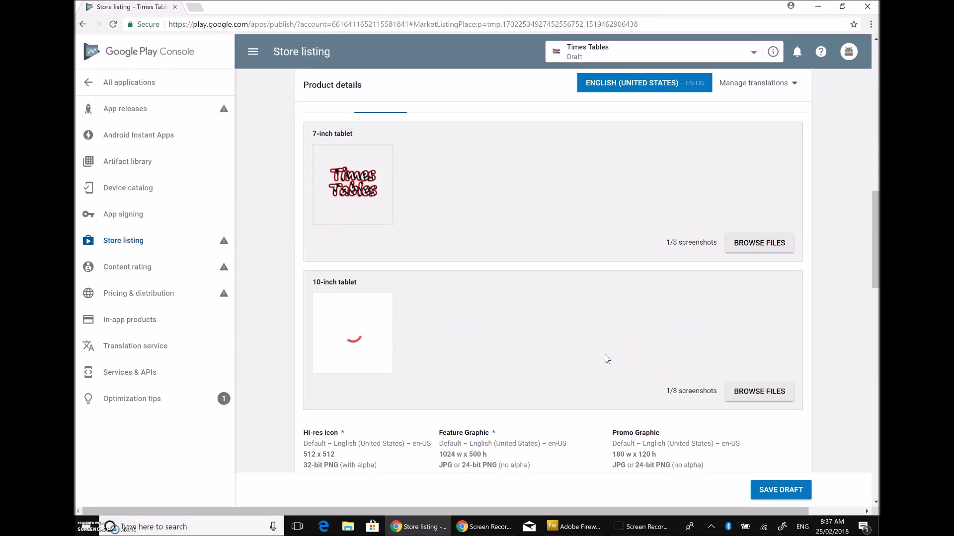
Step: Upload 512icon as the Android TV screenshot
scroll(511, 332, up, 8)
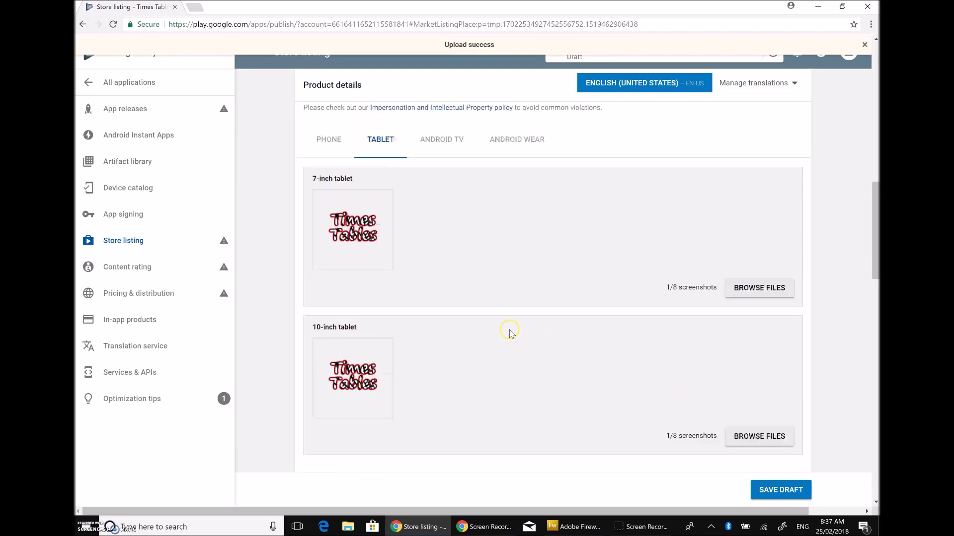
scroll(510, 332, down, 5)
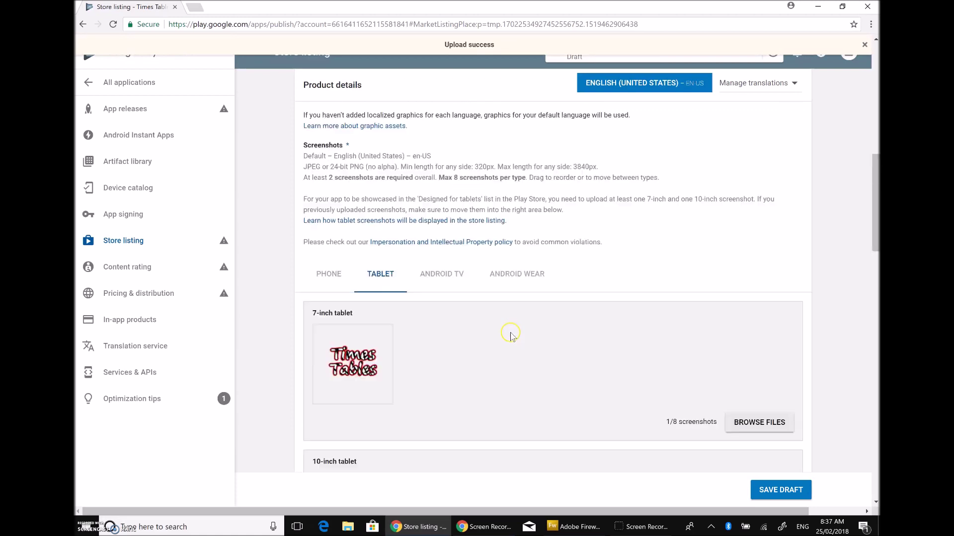
click(451, 279)
scroll(624, 345, down, 2)
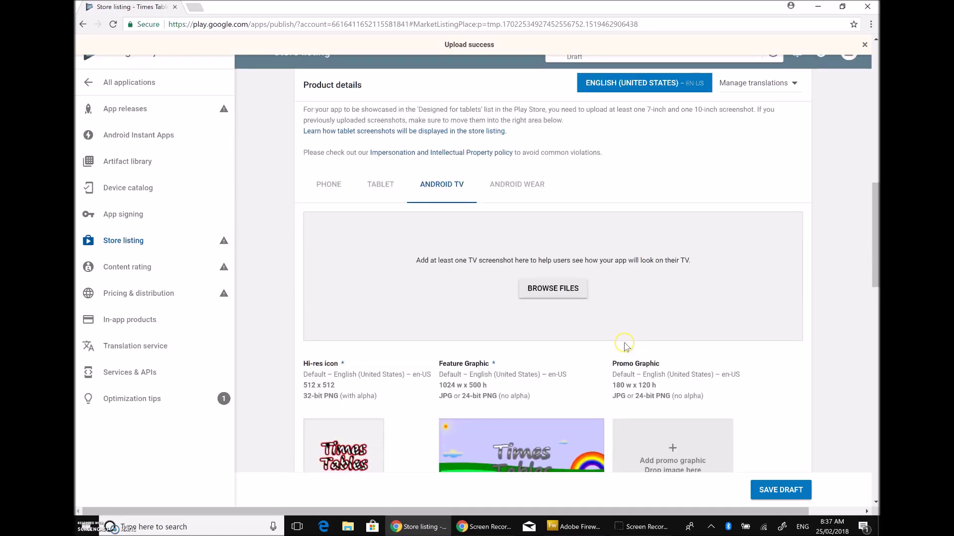
click(540, 286)
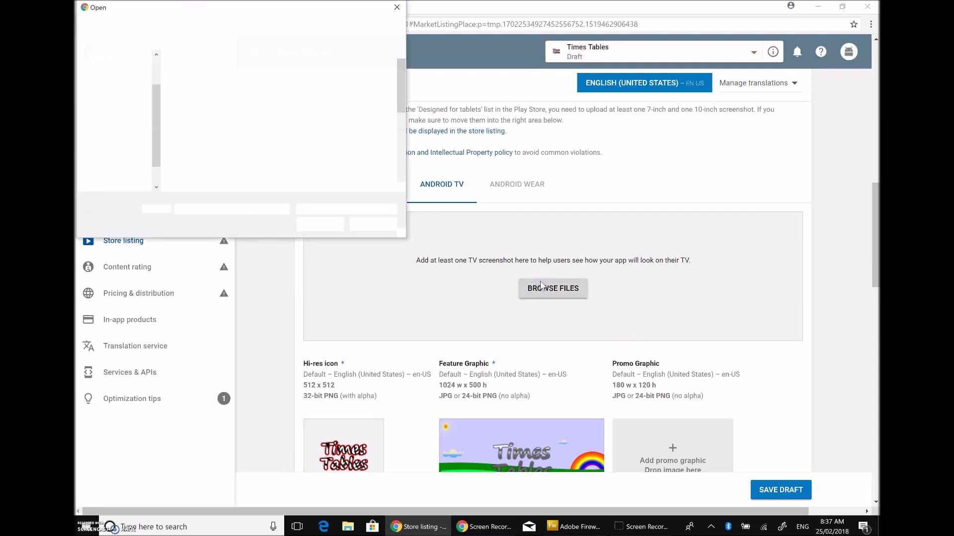
click(186, 80)
click(328, 224)
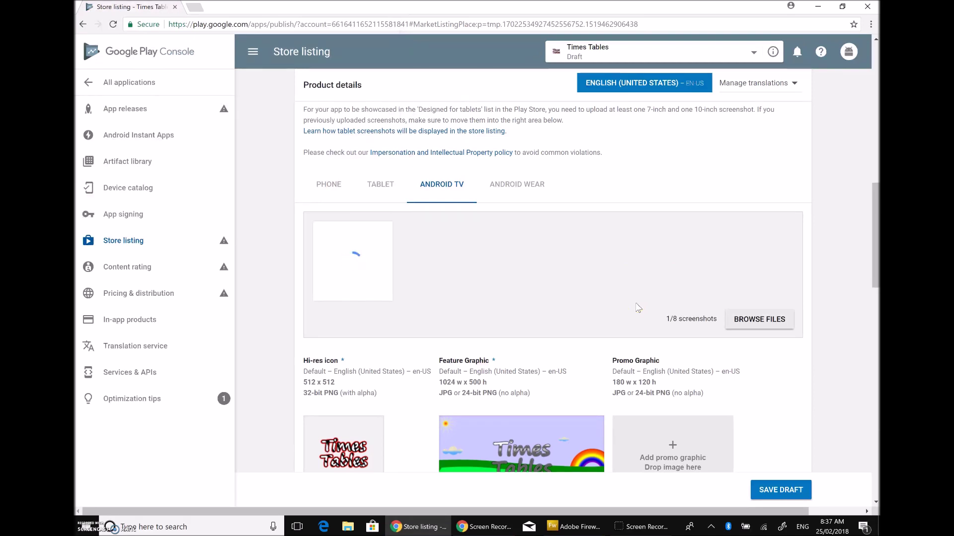
Step: Upload 512icon as the Android Wear screenshot
click(519, 192)
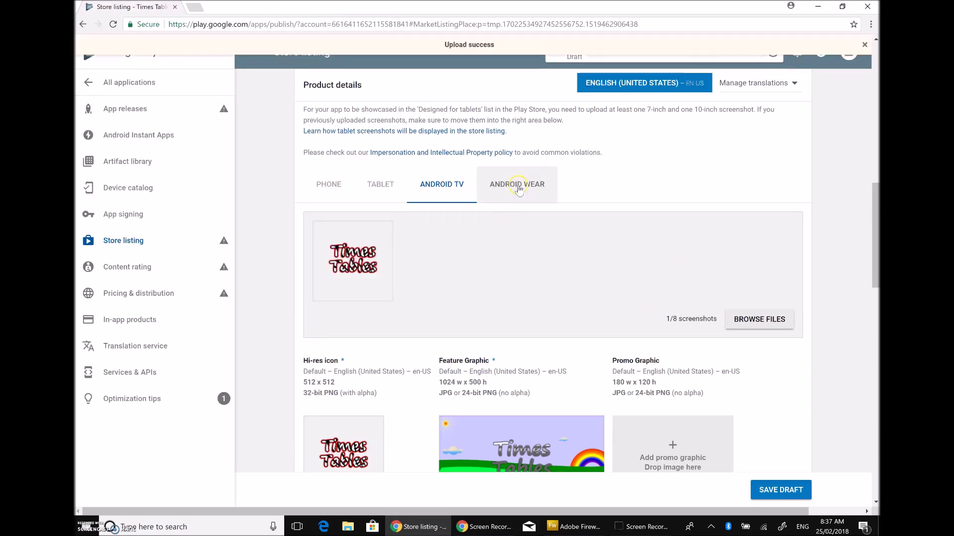
click(560, 287)
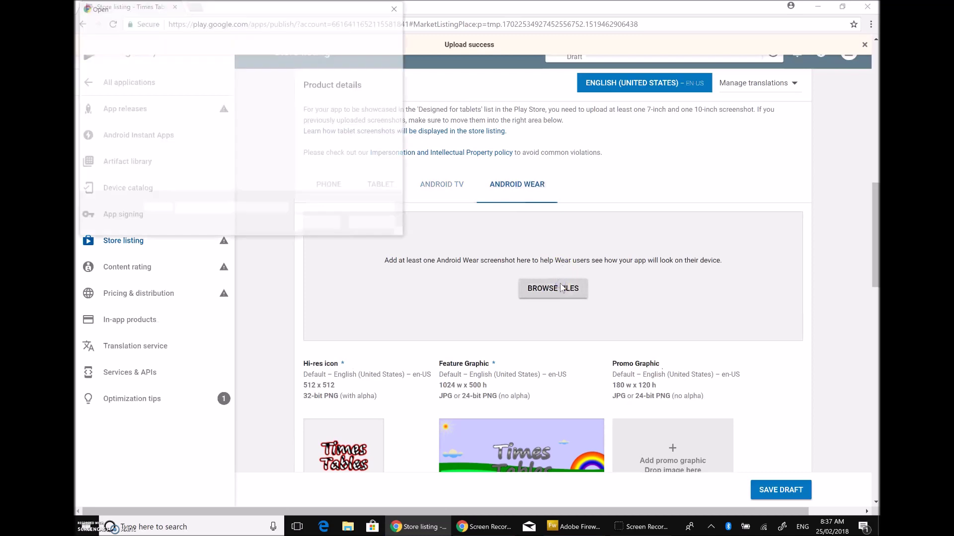
click(201, 84)
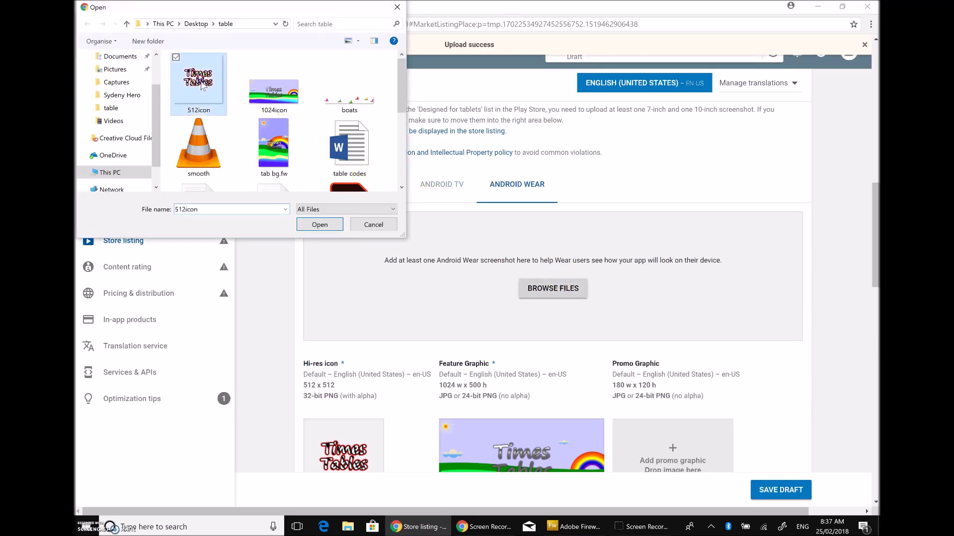
click(344, 222)
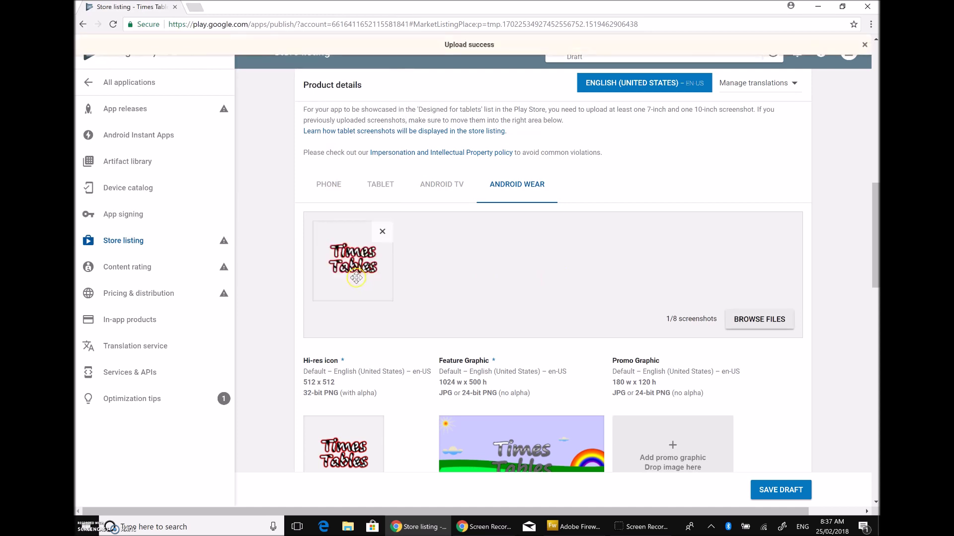
scroll(485, 284, up, 5)
Step: Delete the existing address in the Contact details Email field, leaving it empty
scroll(483, 287, down, 7)
scroll(485, 288, down, 9)
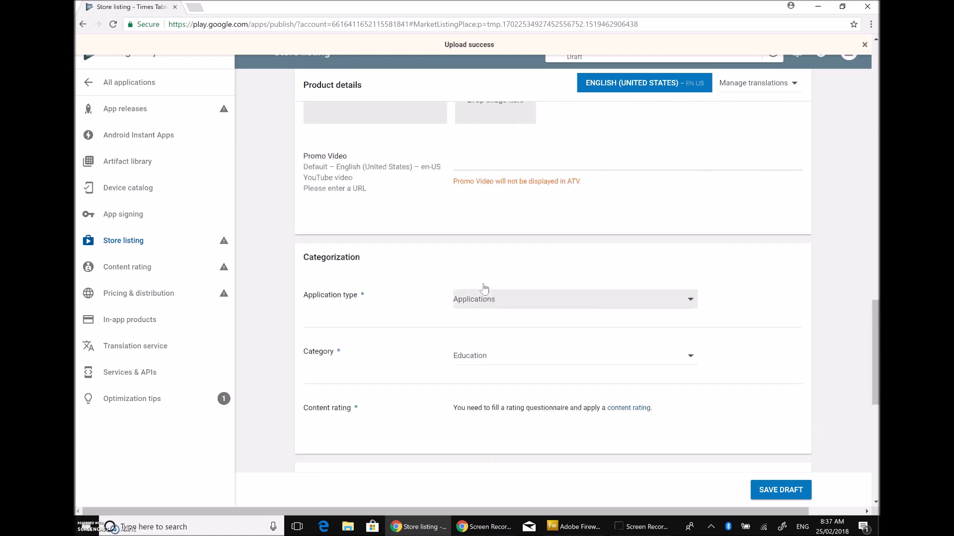
scroll(486, 288, up, 5)
scroll(484, 289, down, 7)
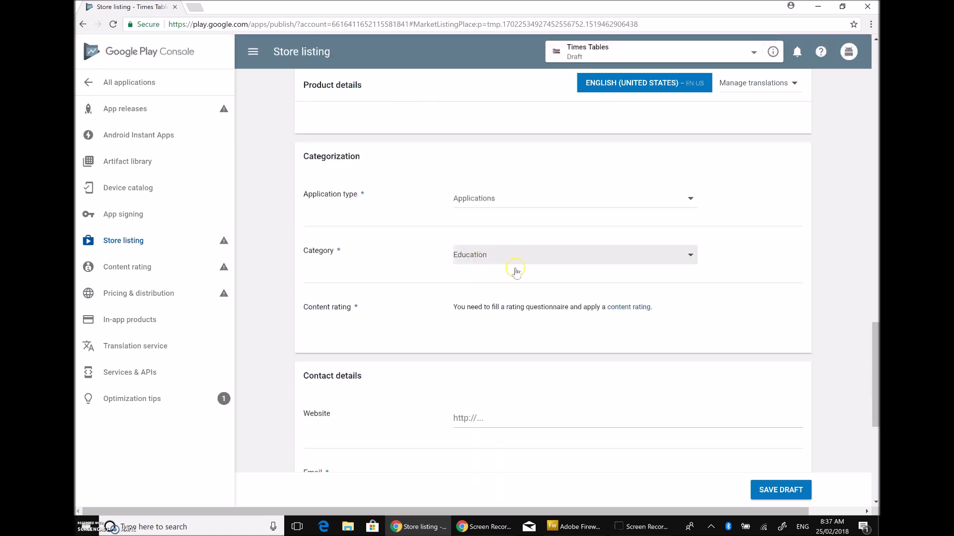
scroll(532, 380, down, 2)
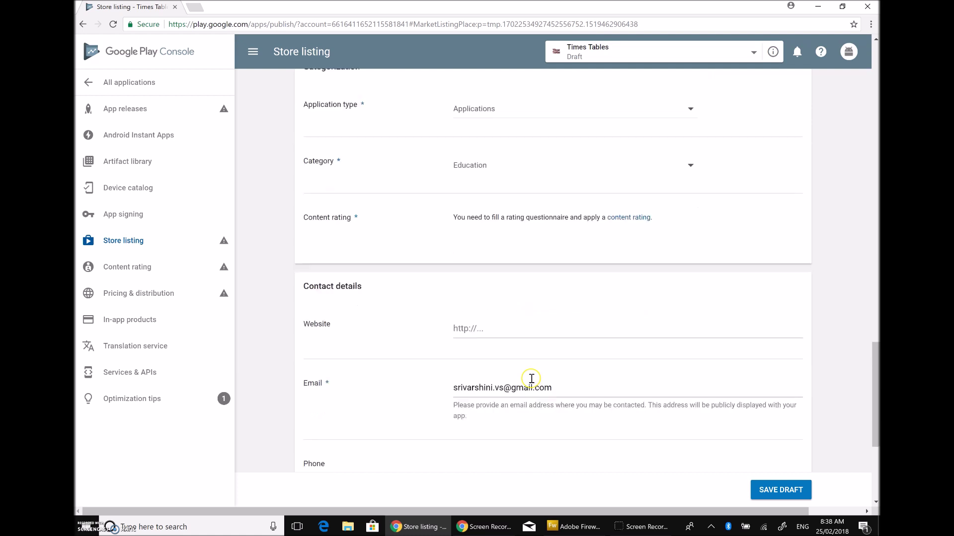
click(482, 328)
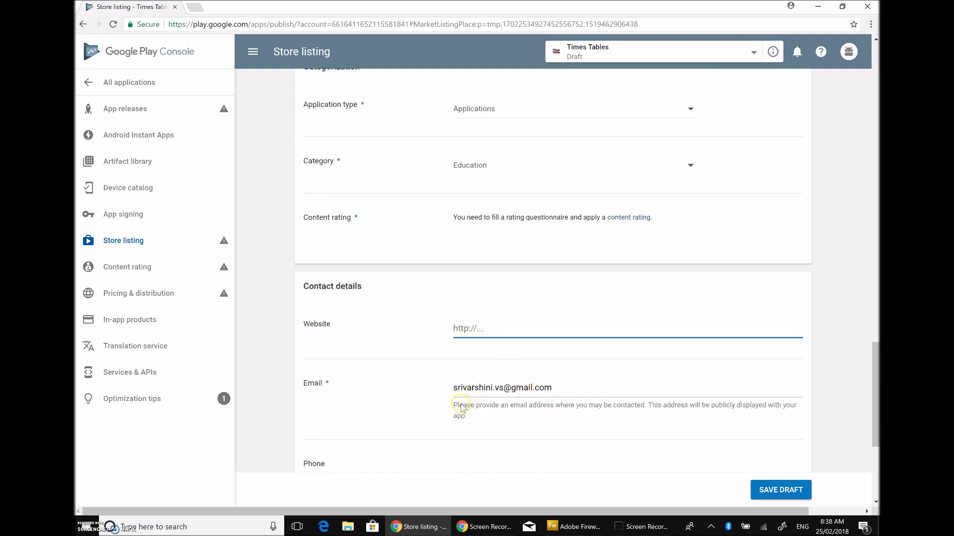
drag(545, 390, 334, 390)
key(BackSpace)
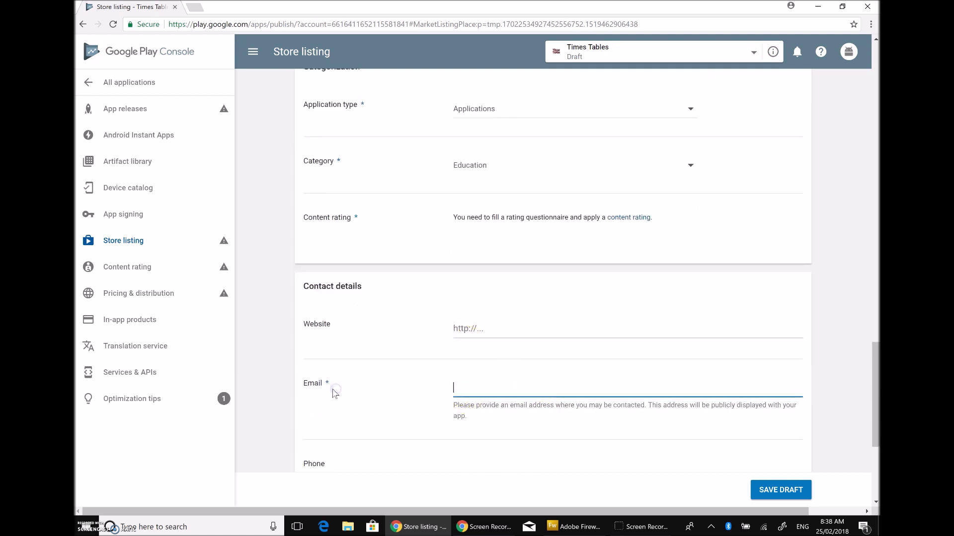
scroll(497, 386, down, 5)
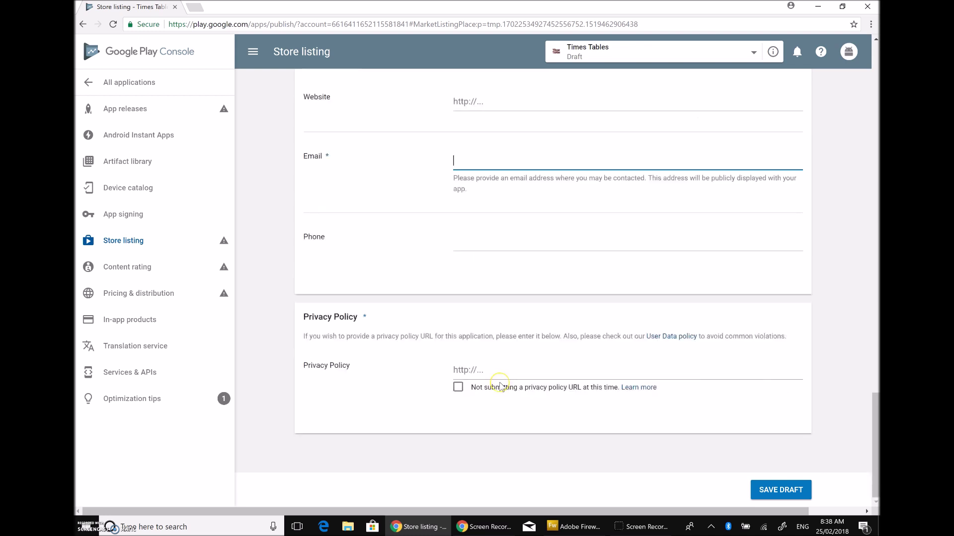
click(487, 100)
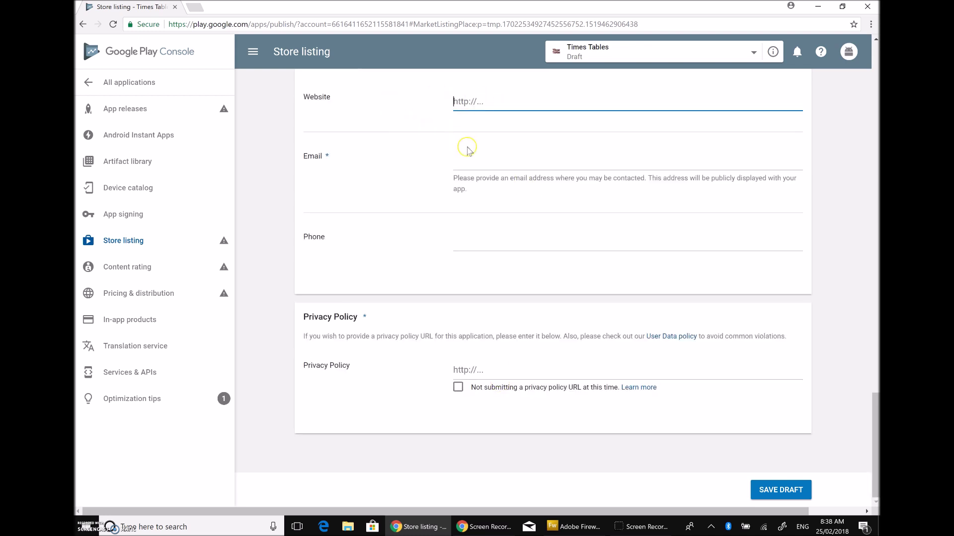
scroll(511, 182, up, 5)
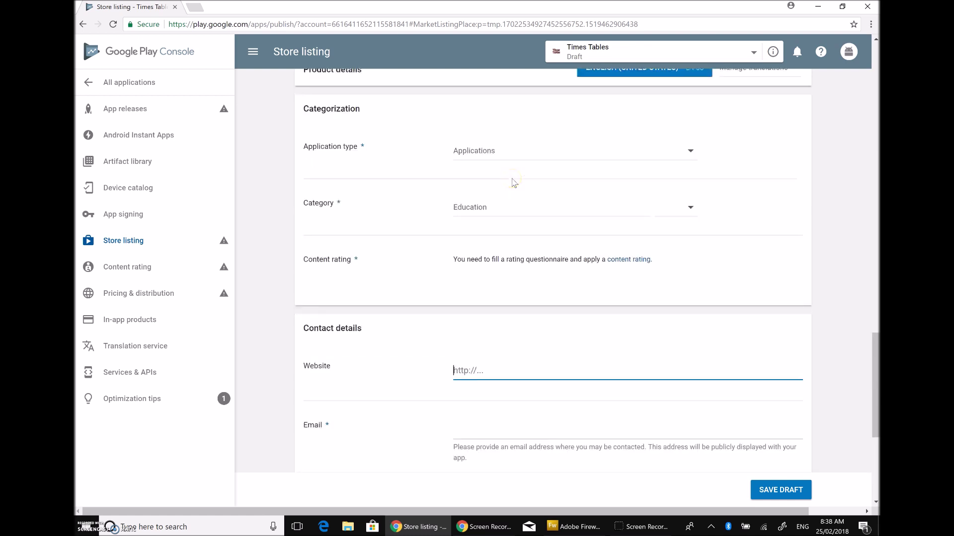
scroll(513, 183, up, 8)
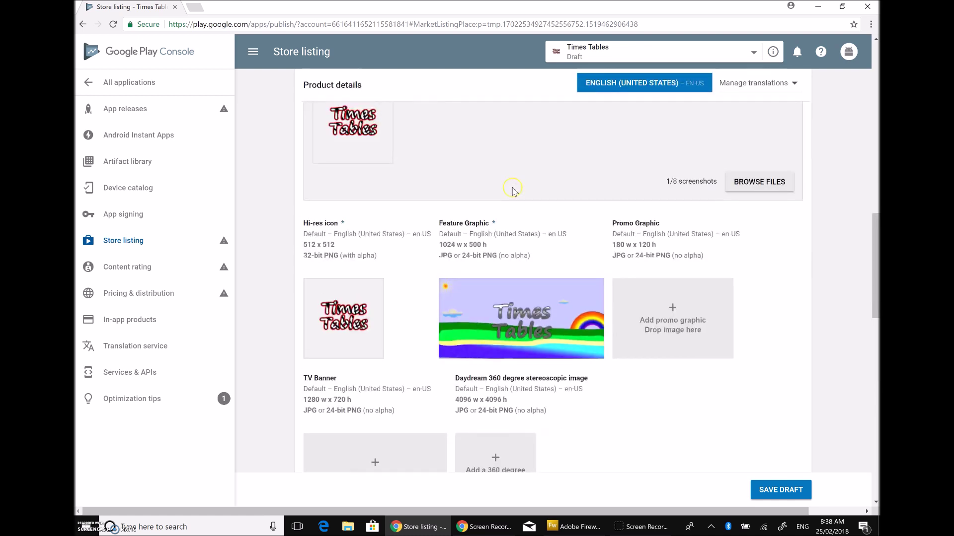
scroll(528, 215, up, 5)
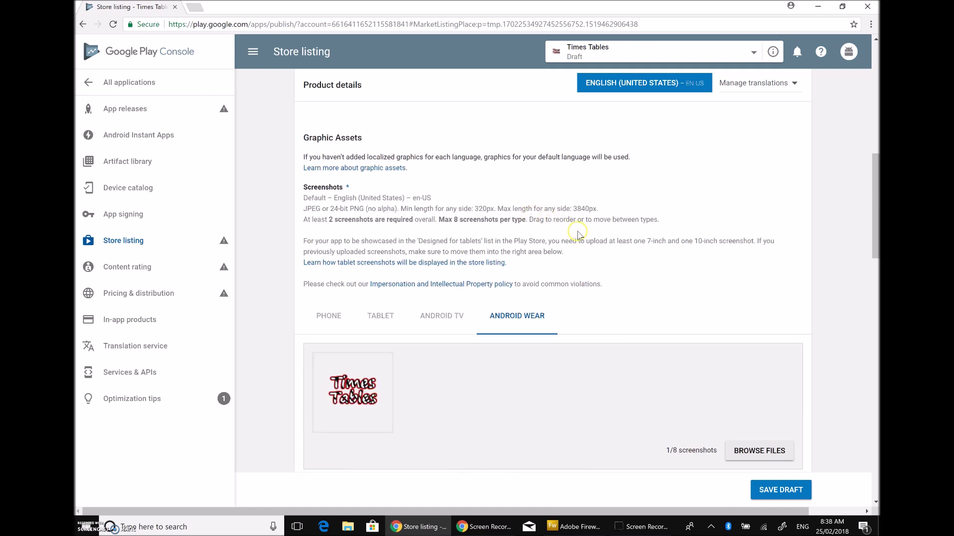
scroll(593, 237, up, 10)
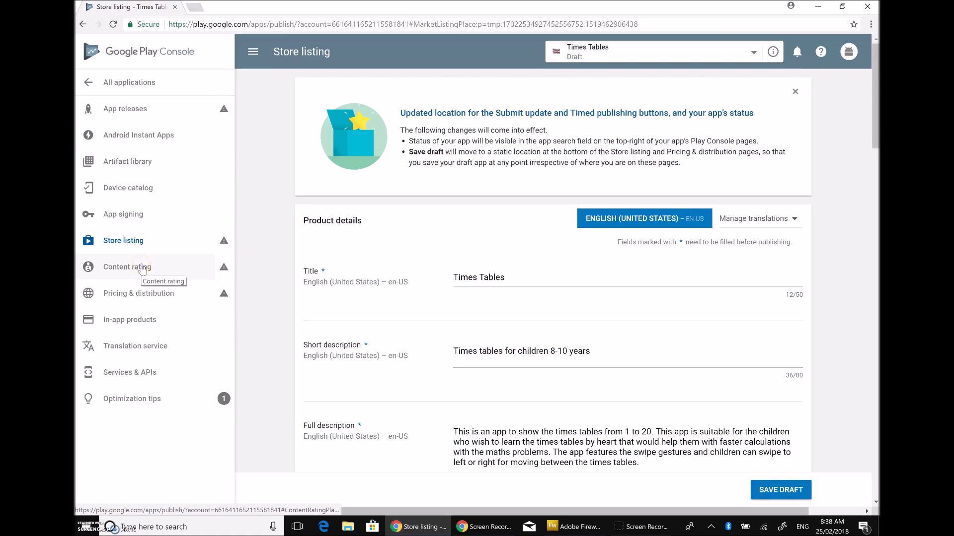
Step: Stay on the store listing and save it as a draft
click(144, 112)
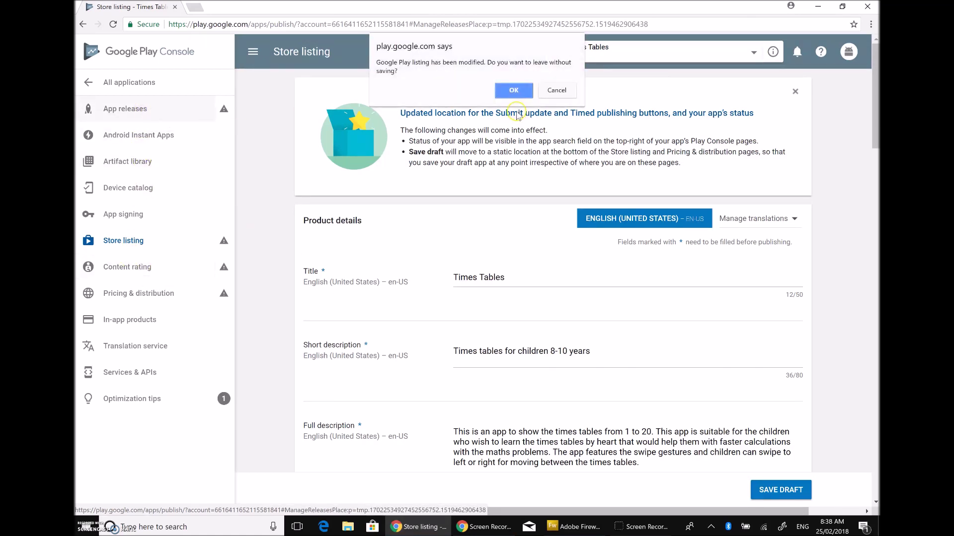
click(567, 93)
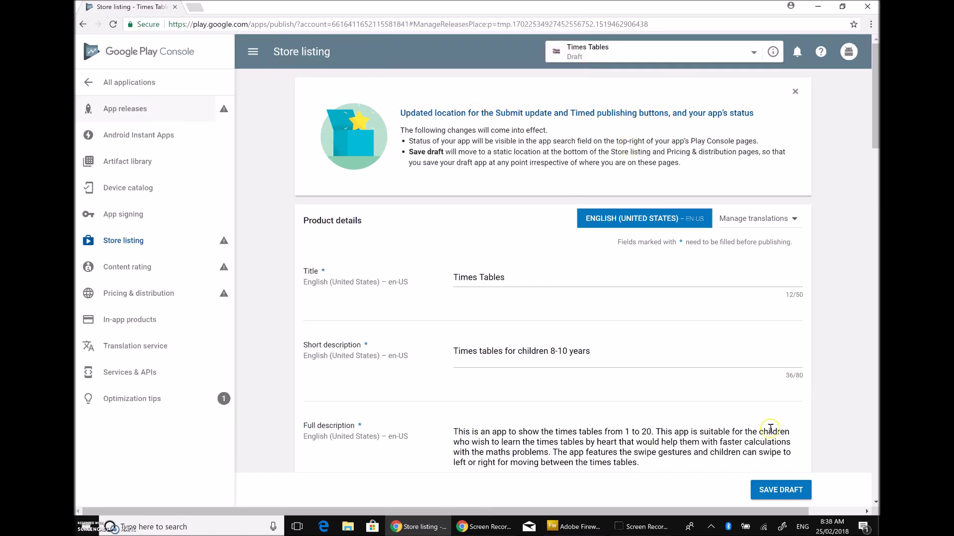
click(779, 489)
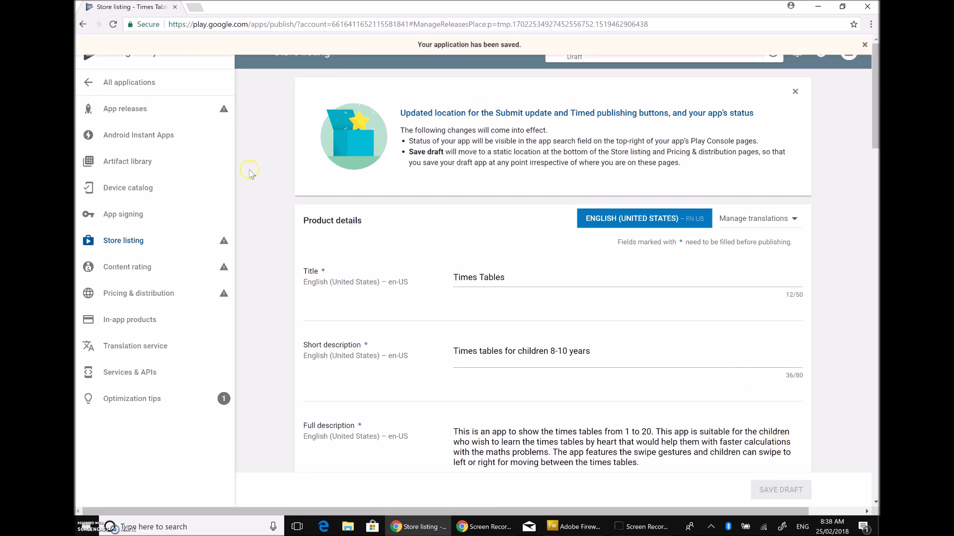
Step: Navigate through the sidebar to the Content rating page
click(143, 110)
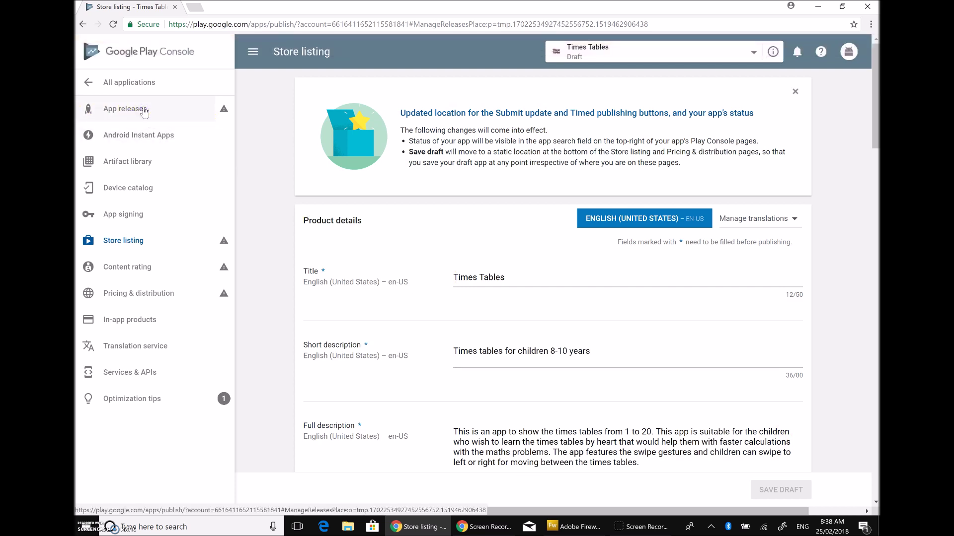
mouse_move(223, 109)
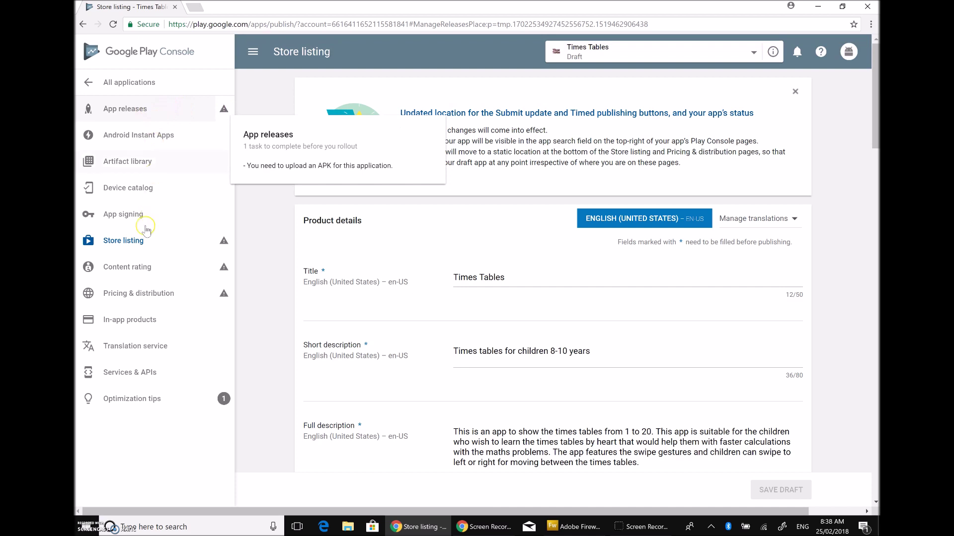
click(138, 243)
click(128, 268)
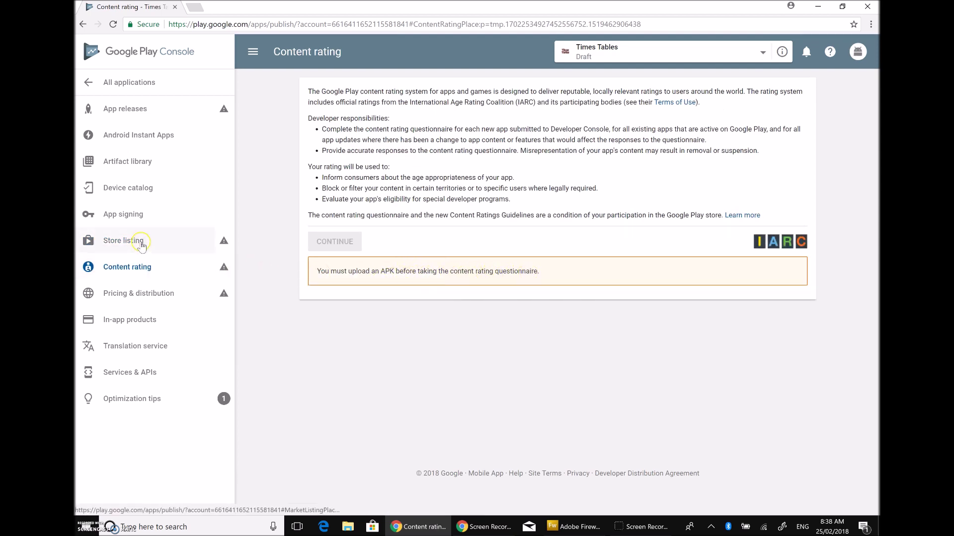
Step: Check the App signing page, then return to the Store listing page
click(109, 218)
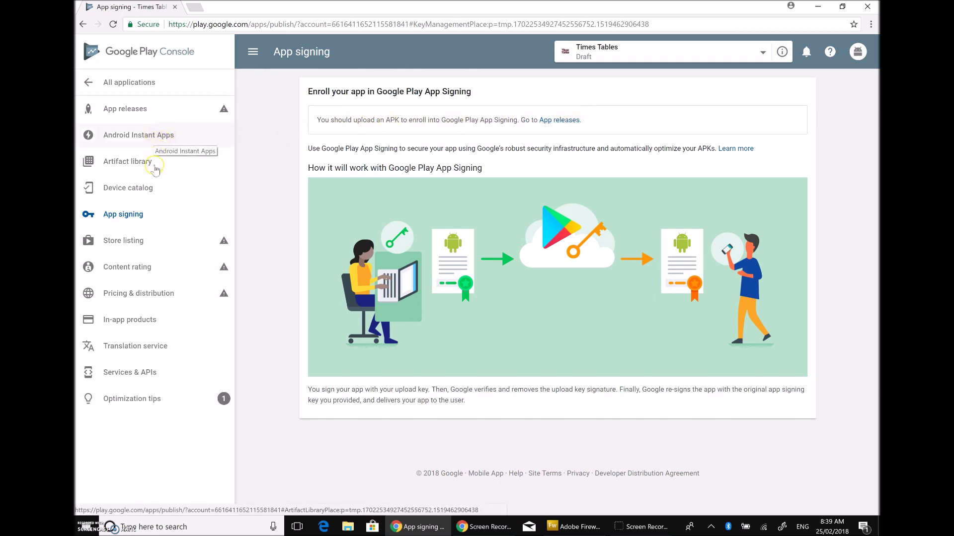
click(124, 242)
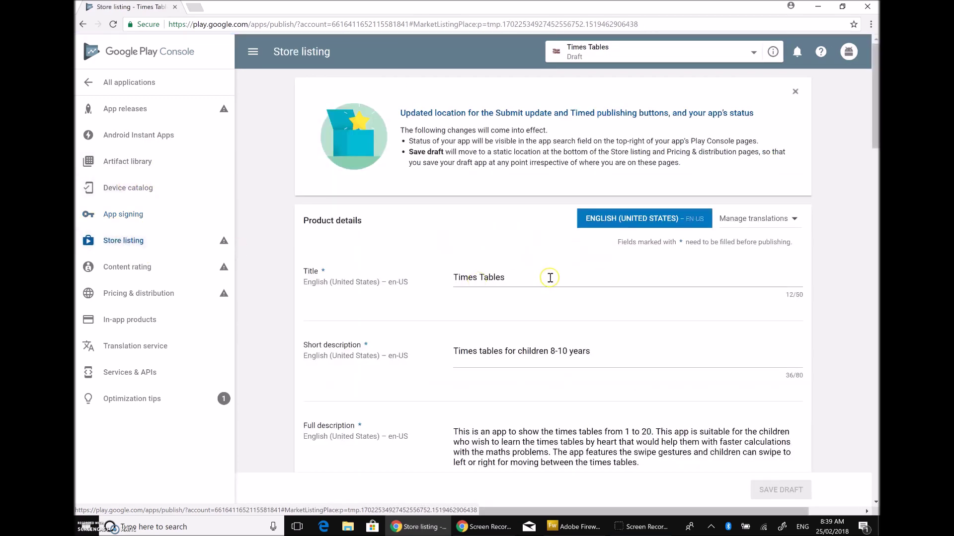
Step: Tick 'Not submitting a privacy policy URL at this time' under Privacy Policy
scroll(560, 275, down, 15)
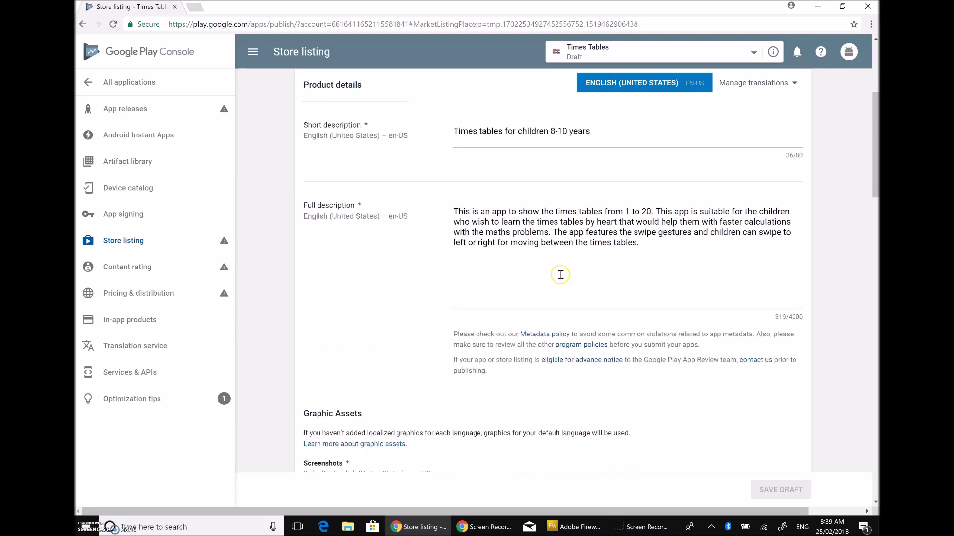
scroll(560, 278, down, 5)
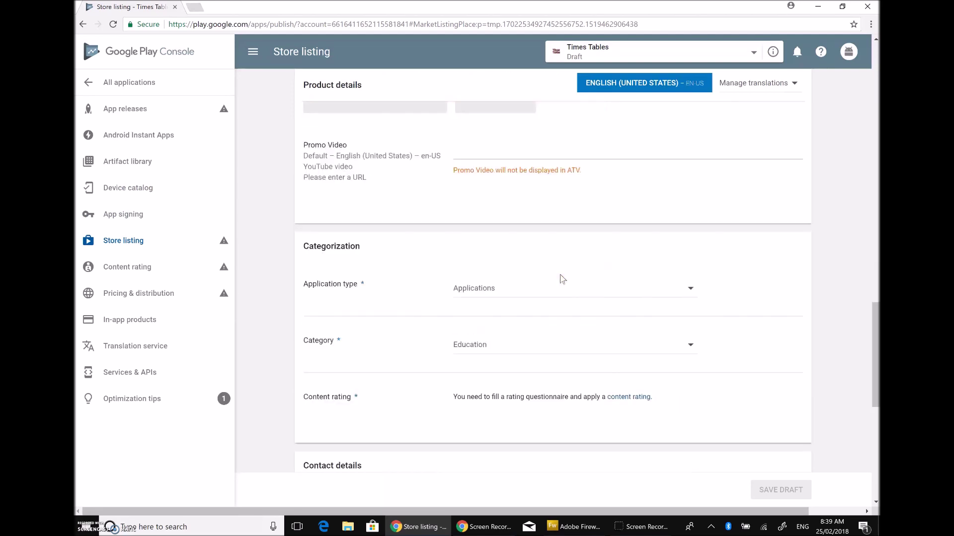
scroll(562, 278, down, 5)
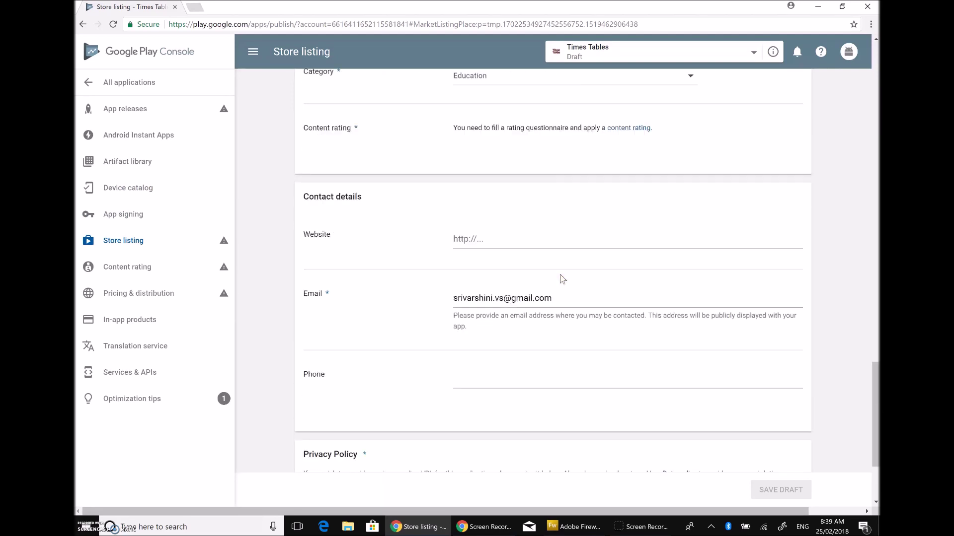
scroll(562, 280, down, 3)
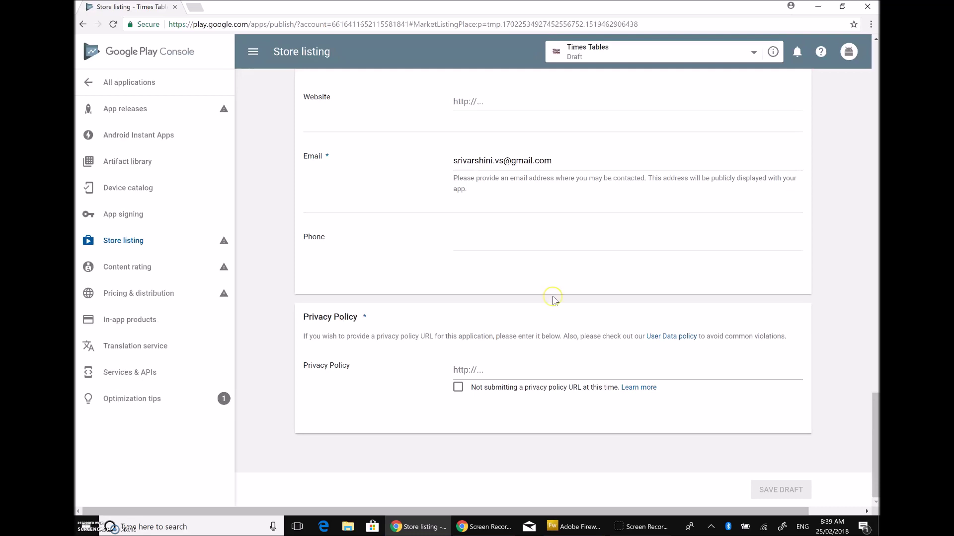
click(470, 371)
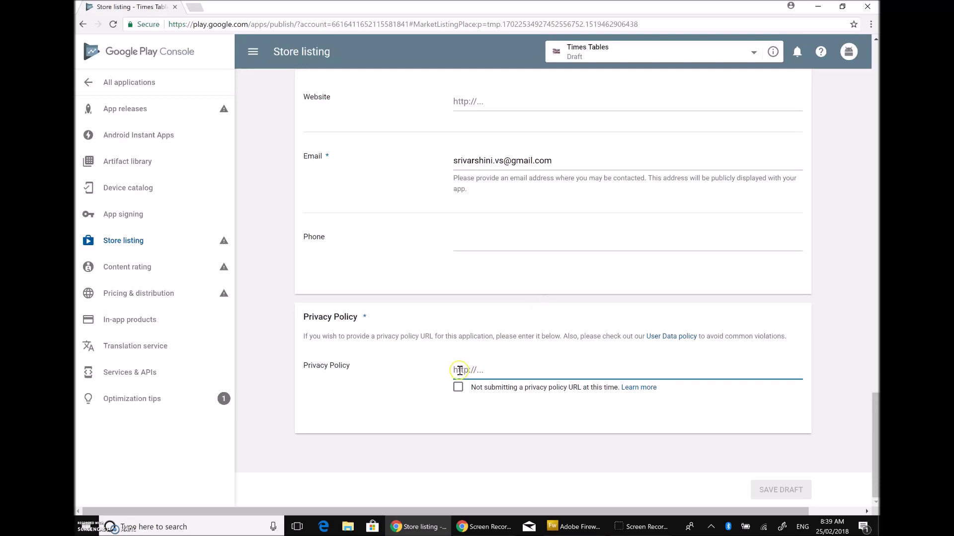
click(457, 387)
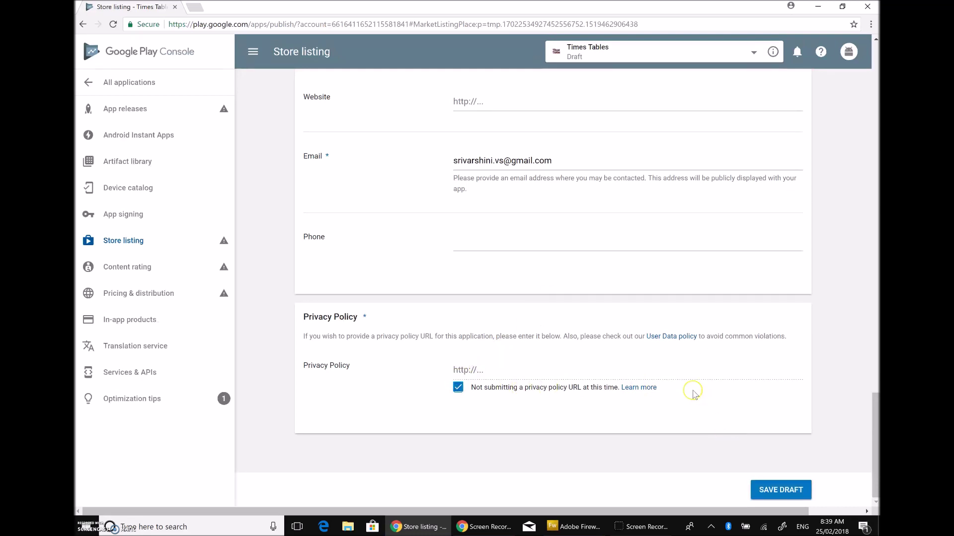
Step: Save the draft, then visit Content rating and the App releases overview
scroll(692, 388, up, 15)
click(783, 489)
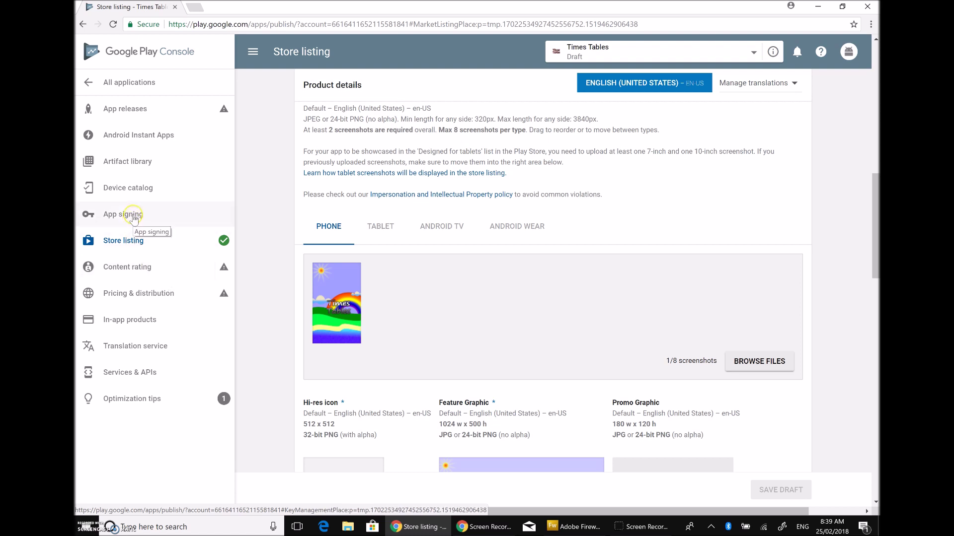
click(145, 265)
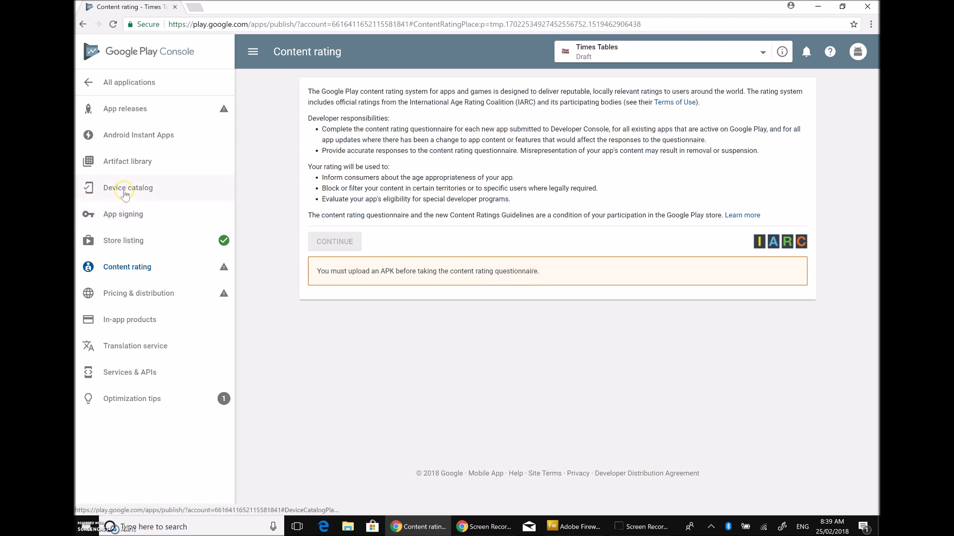
click(120, 111)
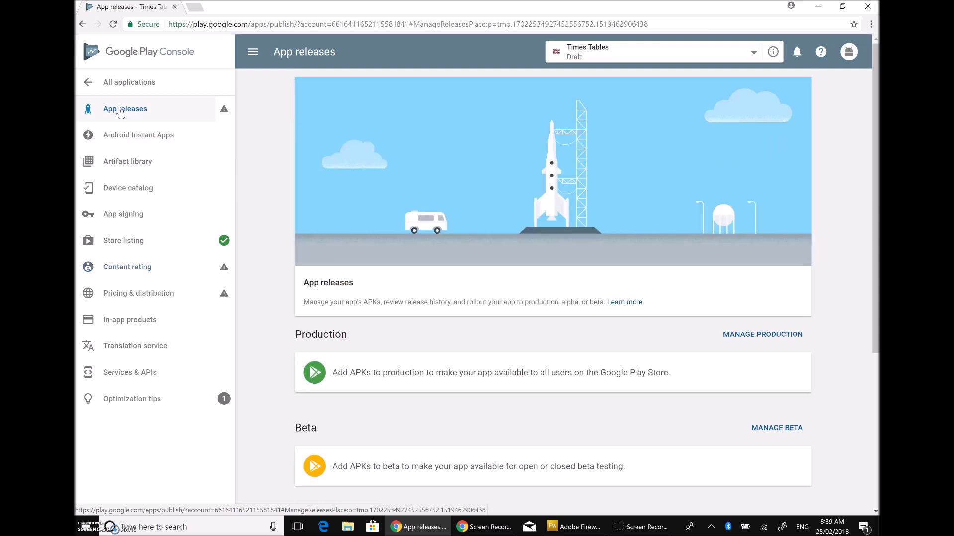
Step: Look over the empty Production, Beta and Alpha tracks, then go to the App signing page
scroll(449, 285, down, 2)
scroll(448, 284, down, 2)
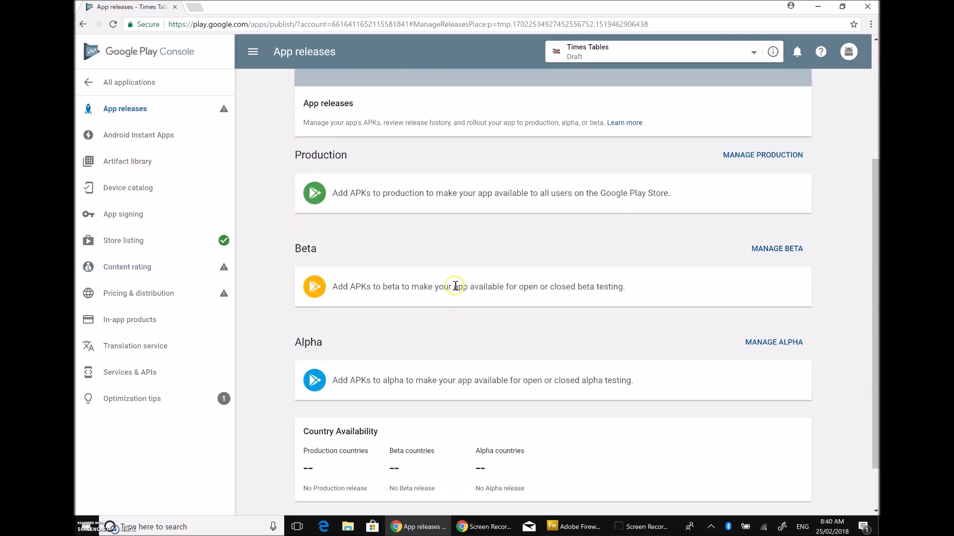
scroll(454, 283, down, 1)
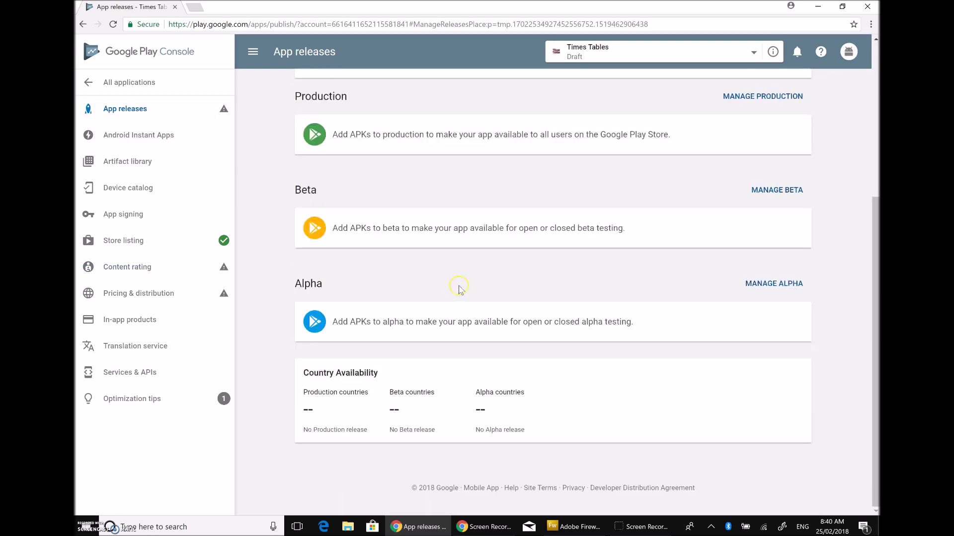
scroll(458, 290, up, 3)
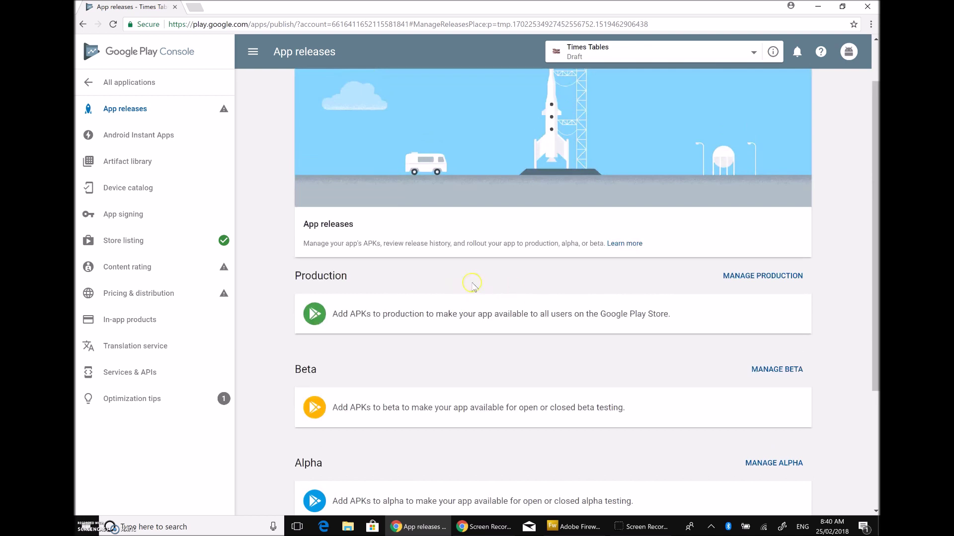
scroll(456, 282, up, 1)
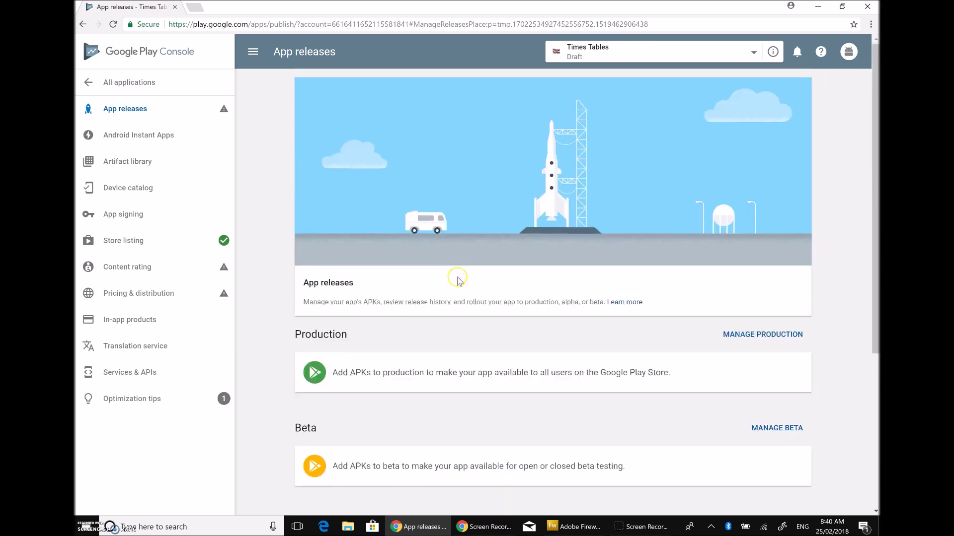
scroll(484, 282, down, 4)
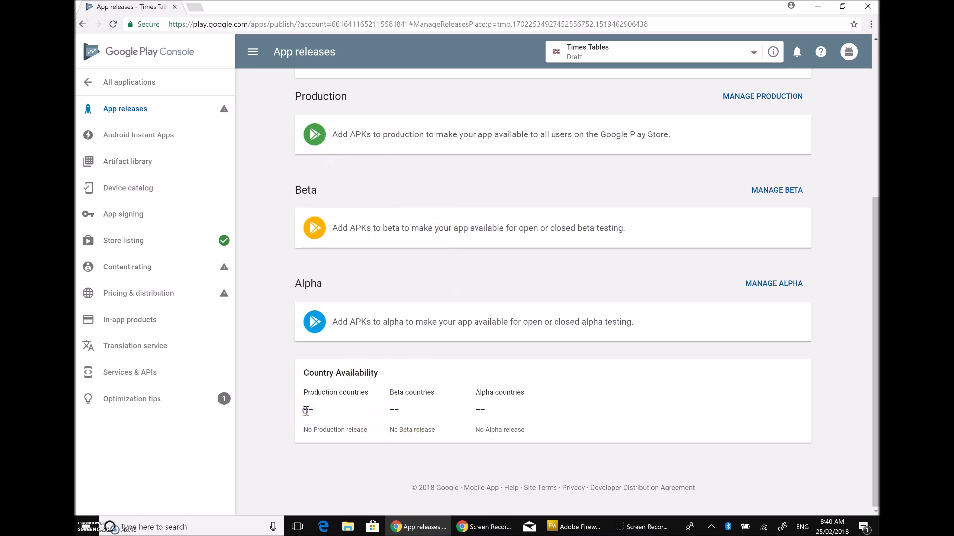
scroll(385, 408, up, 5)
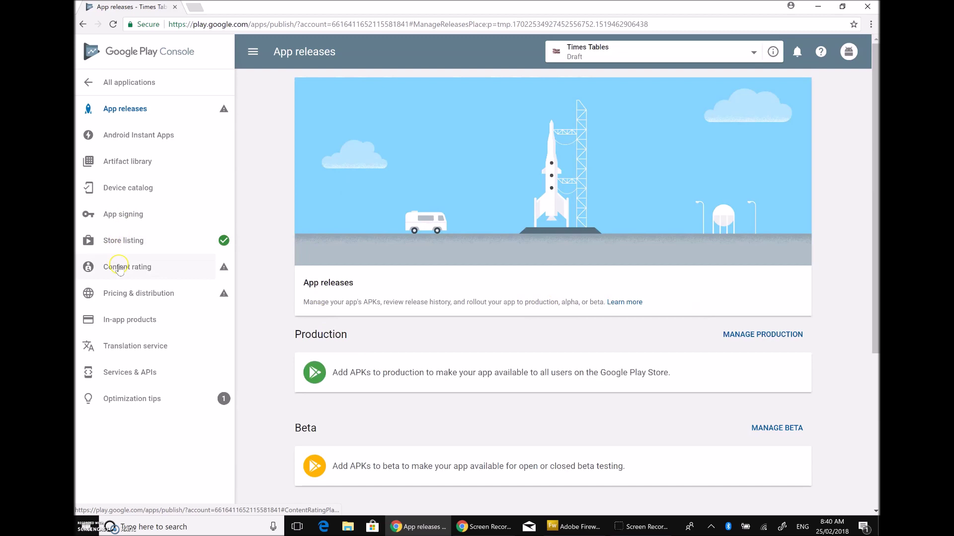
click(115, 216)
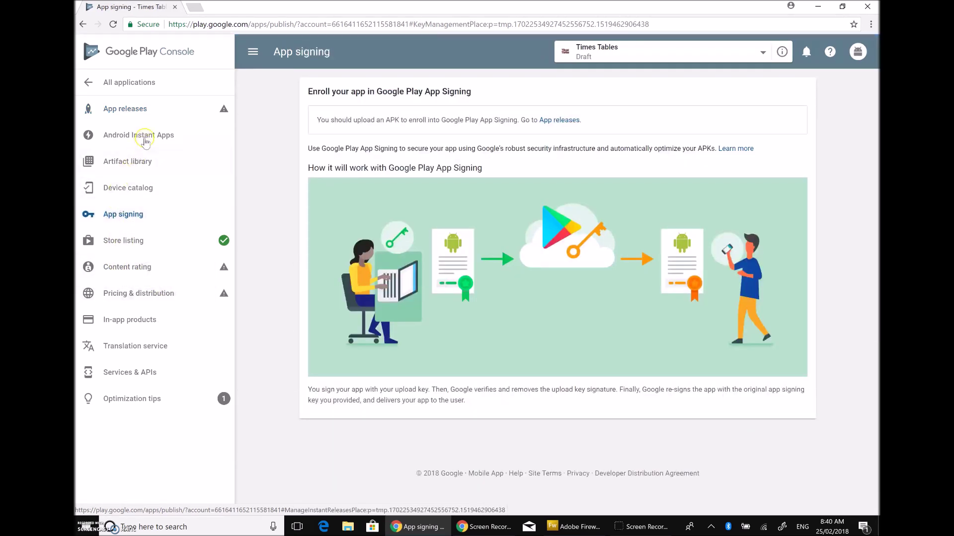
Step: Browse the Android Instant Apps releases page, then move on to the Artifact library
click(144, 139)
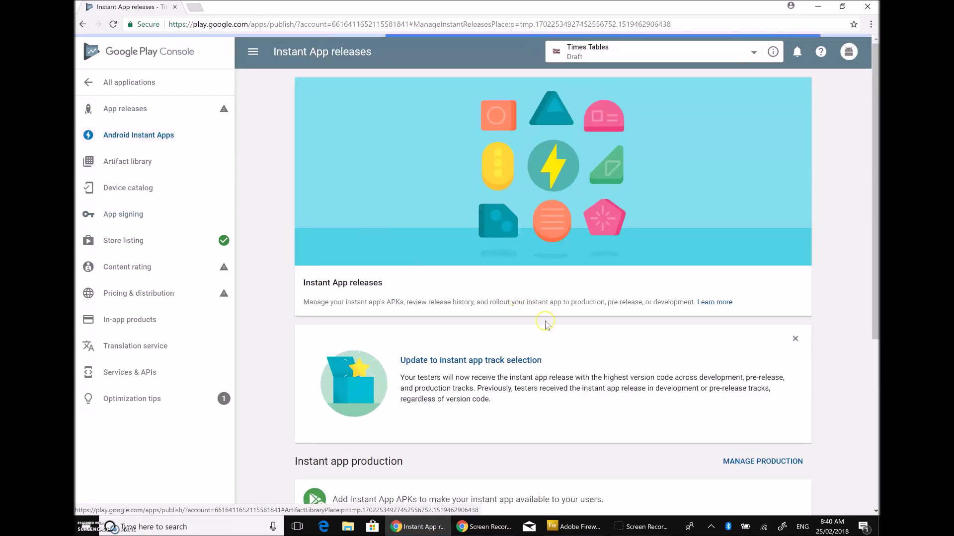
scroll(562, 342, down, 3)
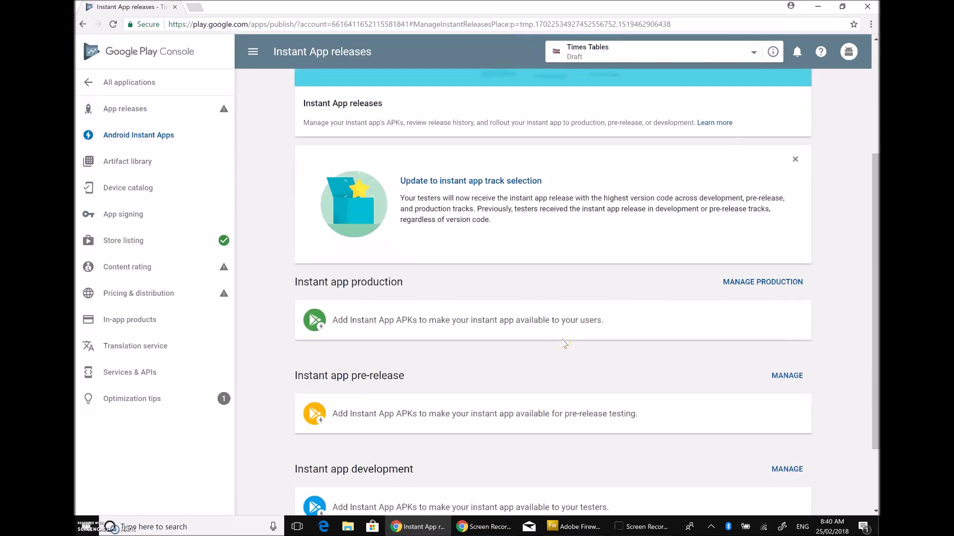
scroll(564, 343, down, 2)
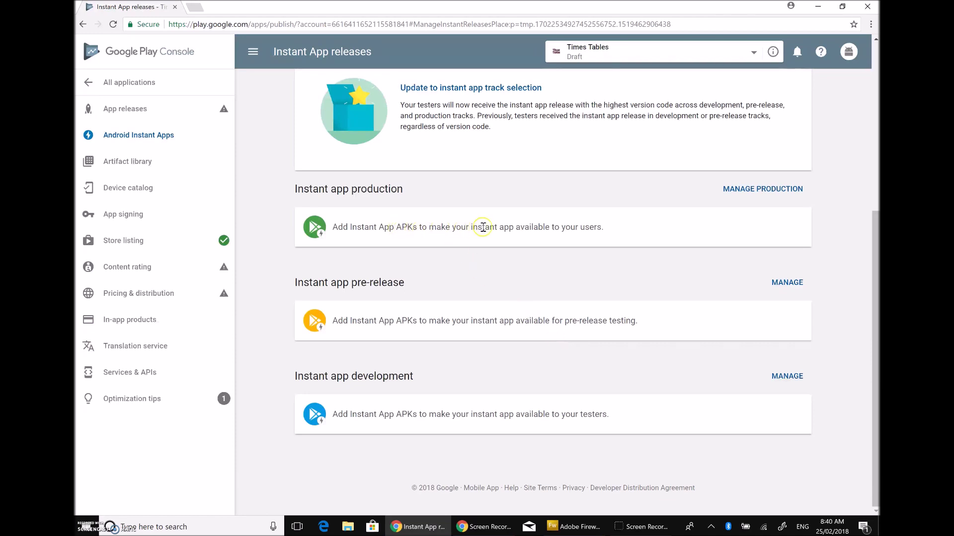
click(124, 167)
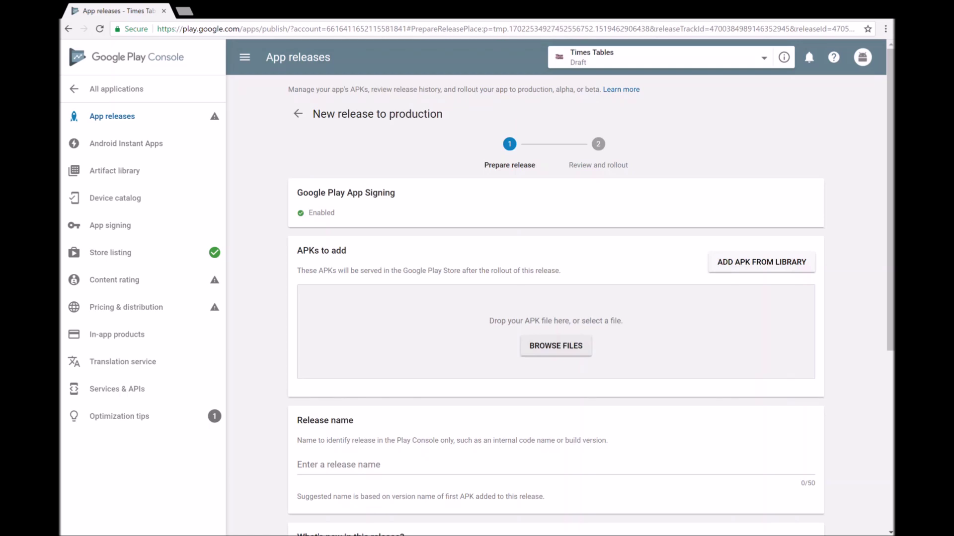
Step: Leave the release form, review the saved store listing, and return to App releases
click(114, 119)
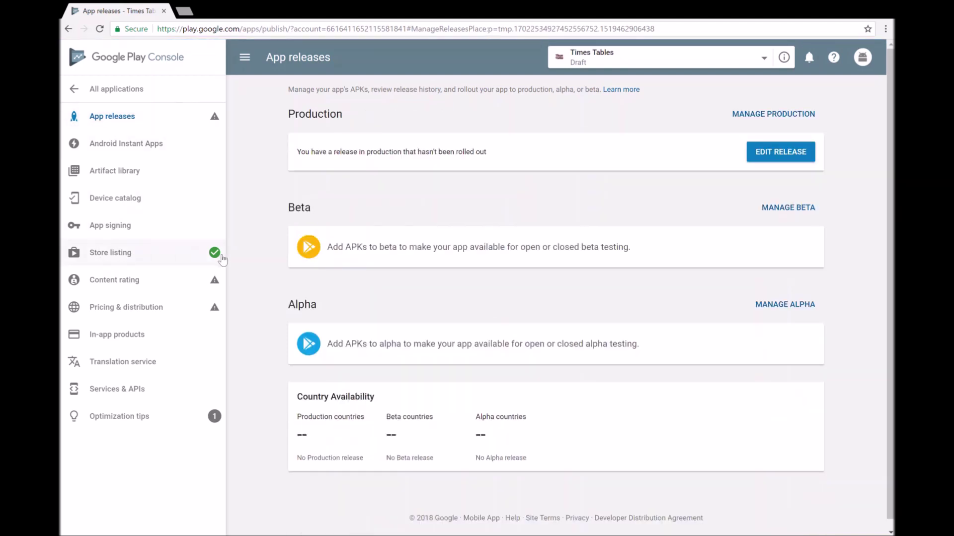
click(142, 255)
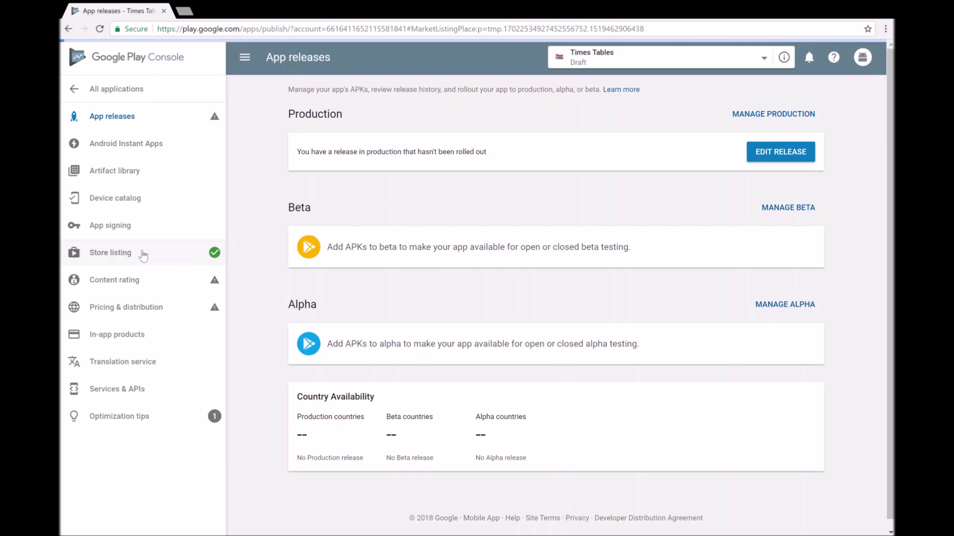
scroll(622, 243, down, 15)
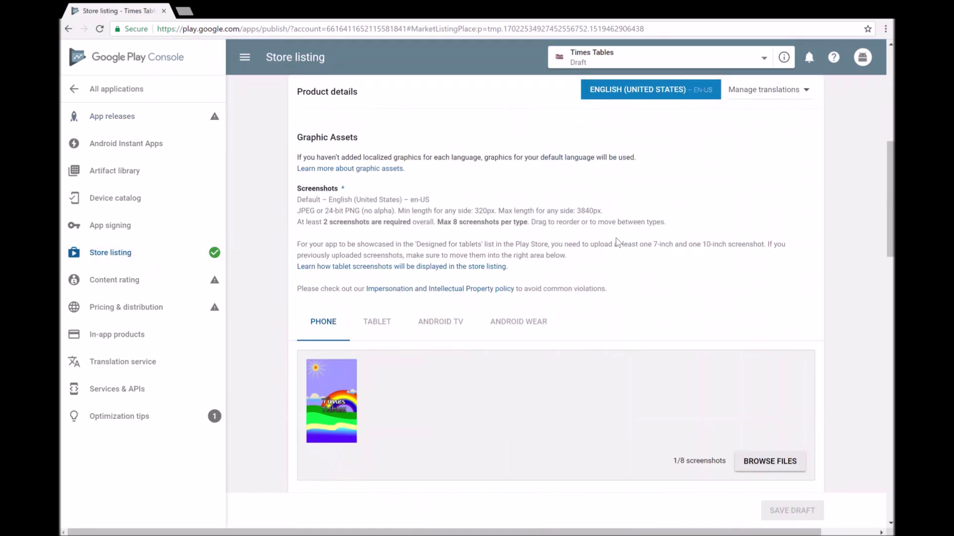
scroll(618, 243, down, 5)
scroll(620, 243, up, 20)
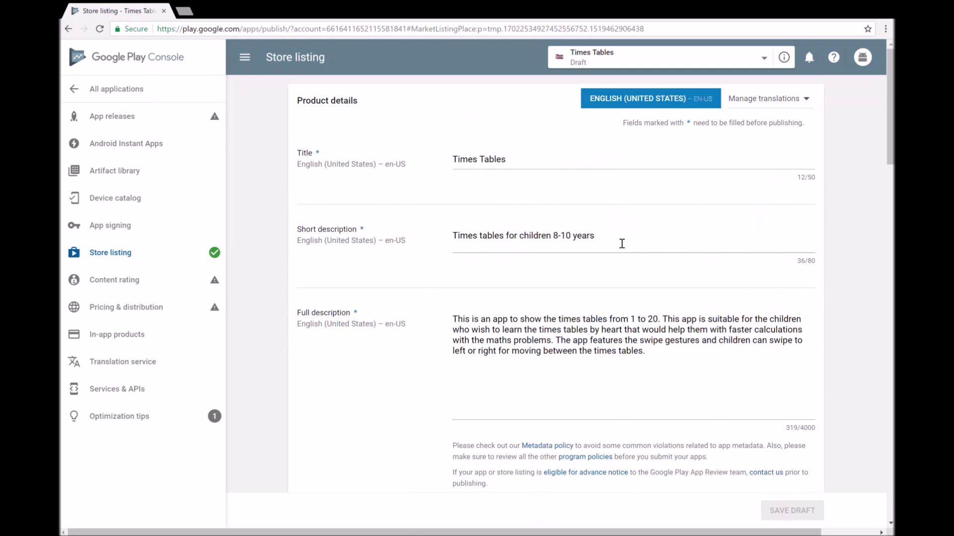
click(117, 117)
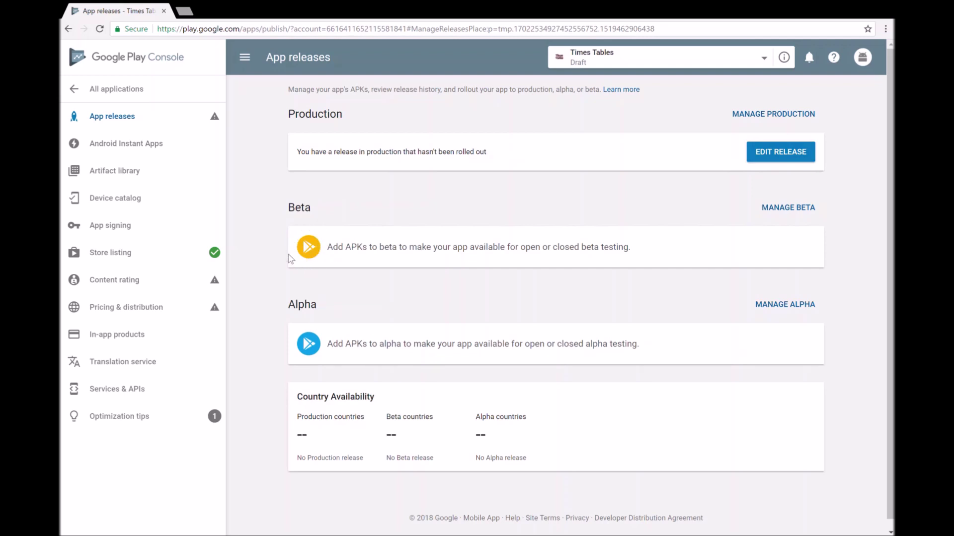
Step: Edit the pending production release and try to choose an APK file with Browse files
click(764, 157)
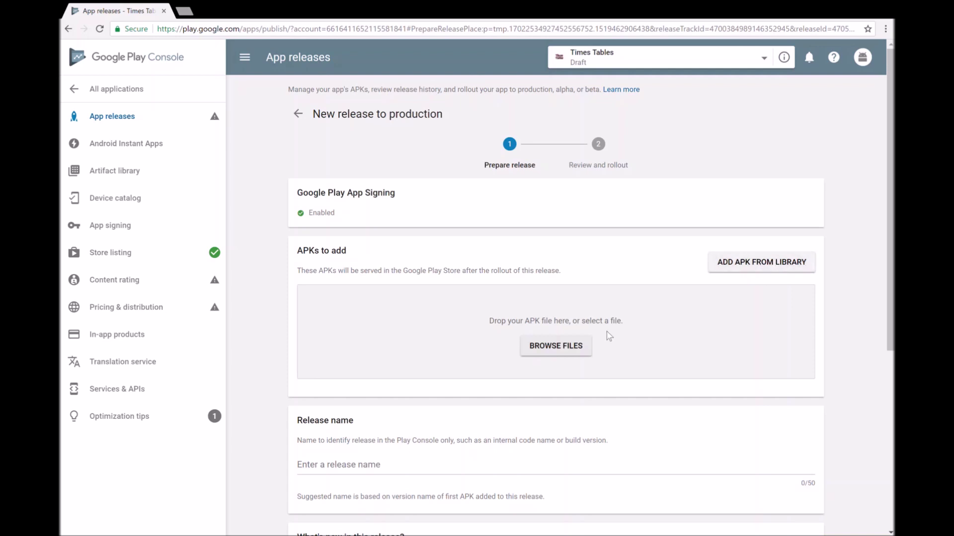
click(559, 354)
click(575, 354)
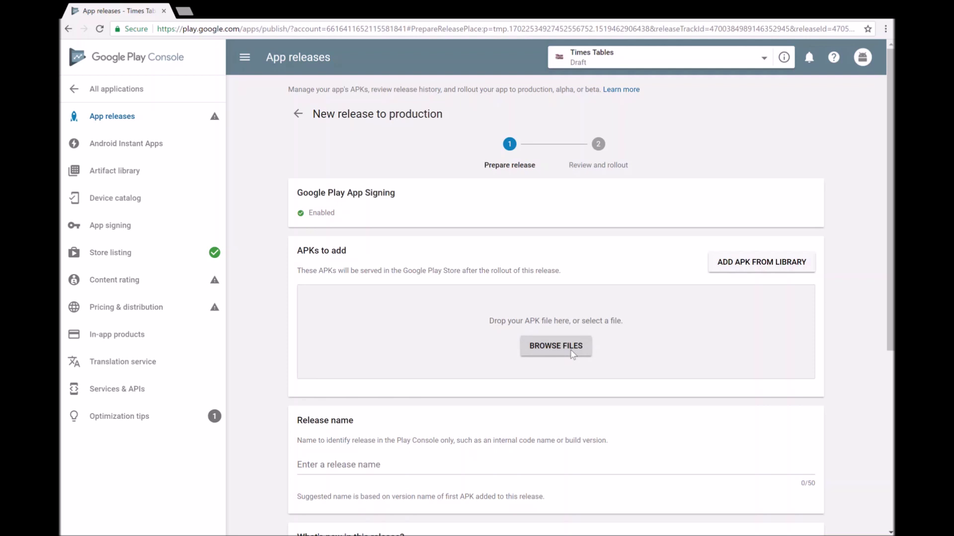
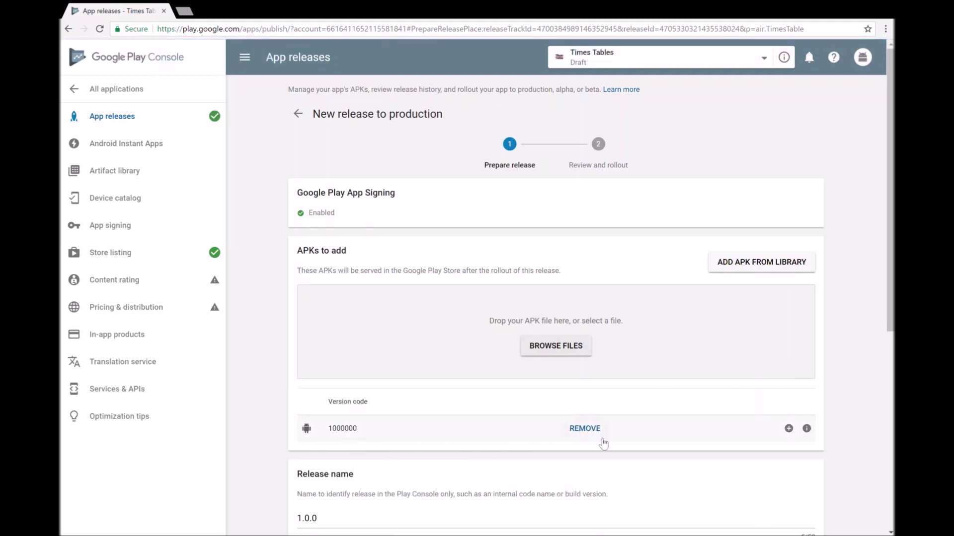
Step: Open the Times Tables content rating section and continue to the calculated ratings
scroll(693, 443, down, 3)
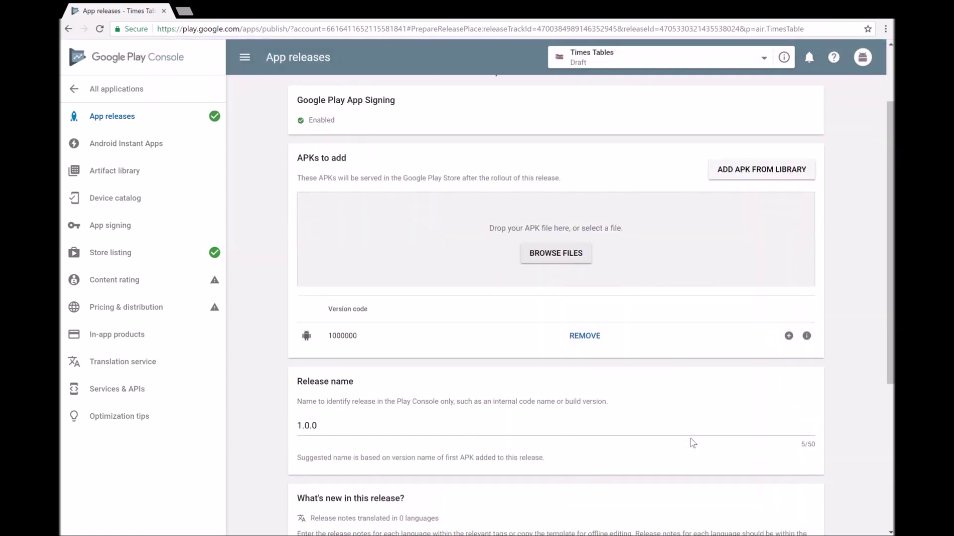
scroll(463, 411, down, 3)
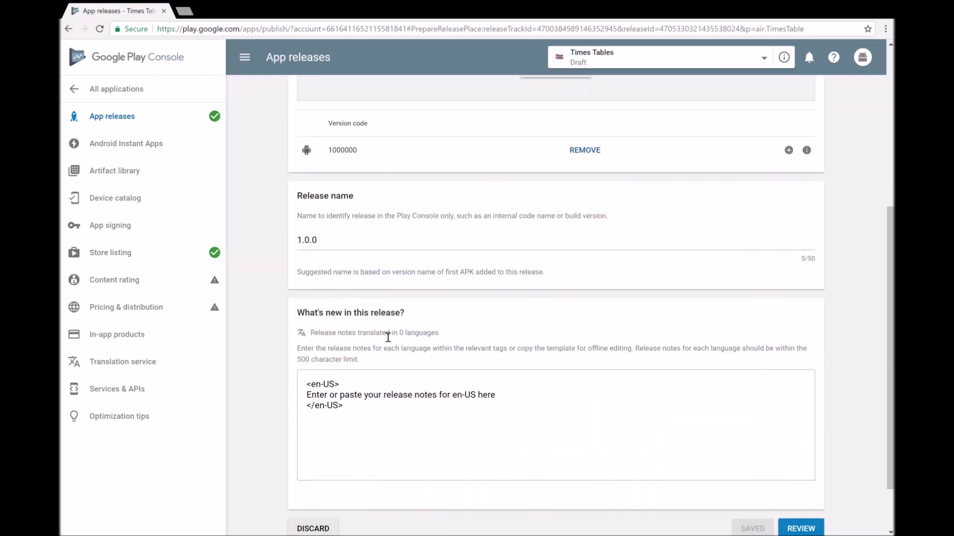
scroll(516, 360, down, 2)
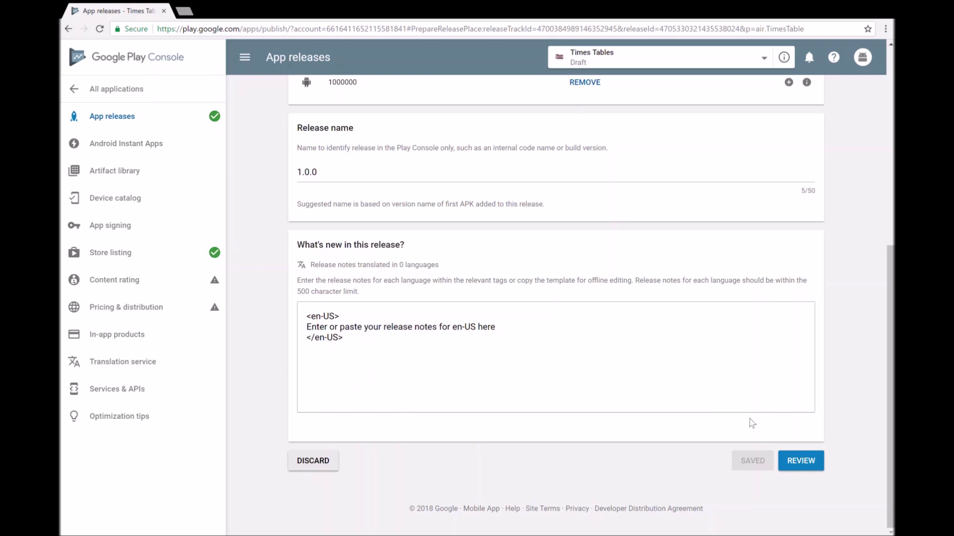
scroll(805, 452, up, 2)
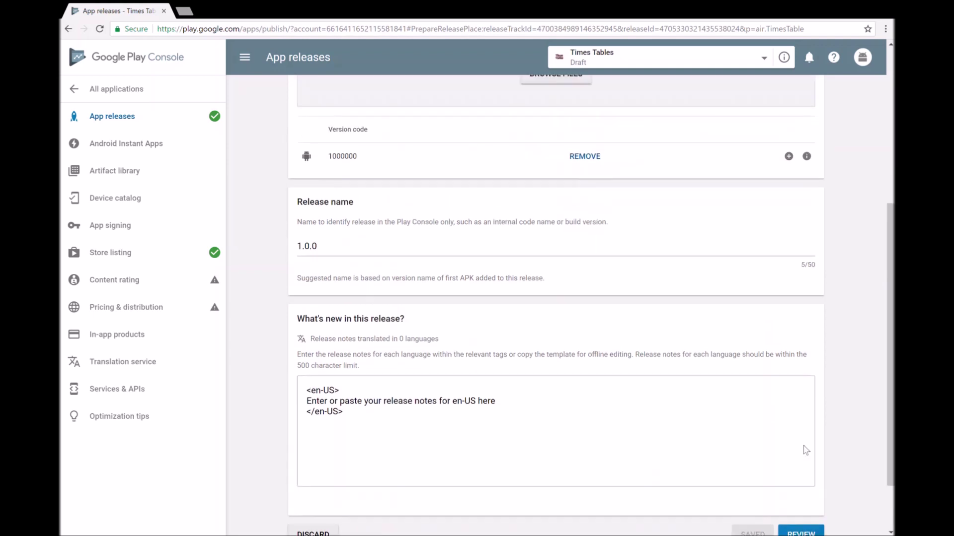
scroll(744, 425, up, 4)
scroll(698, 419, up, 1)
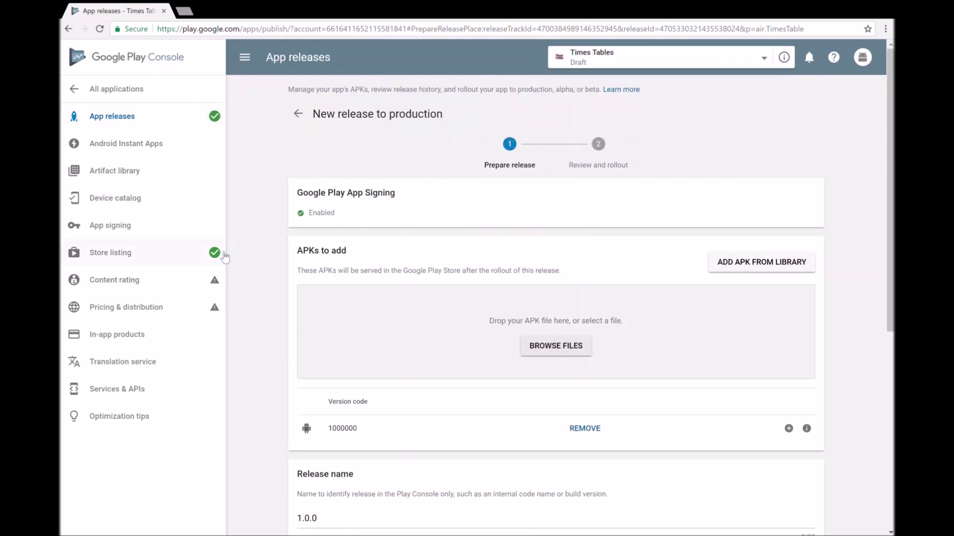
click(125, 281)
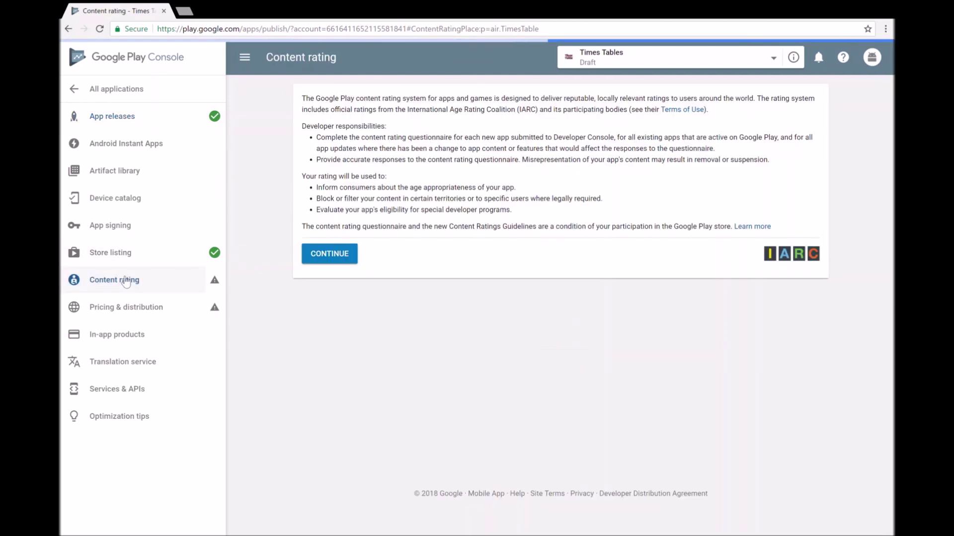
click(349, 256)
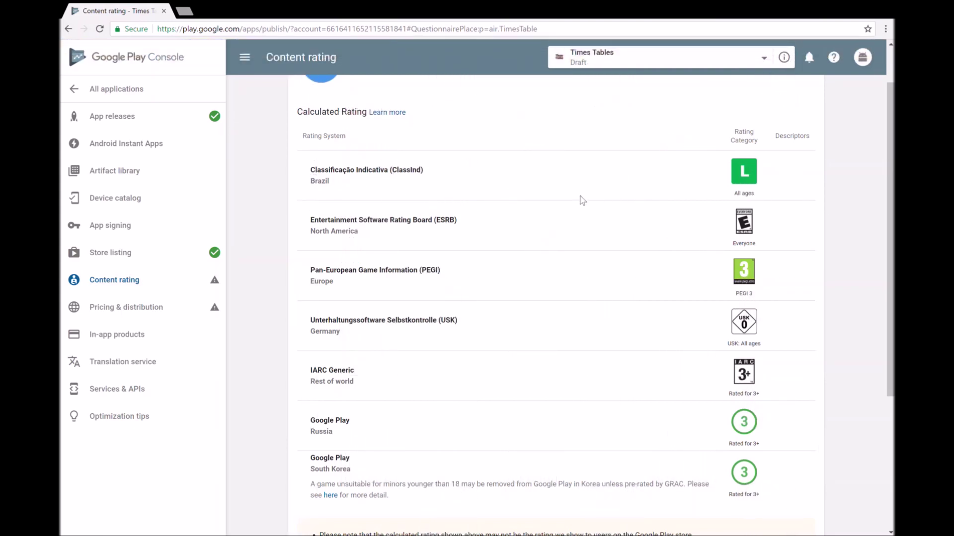
Step: Review and apply the calculated content rating, then go to Pricing & distribution
scroll(547, 332, down, 2)
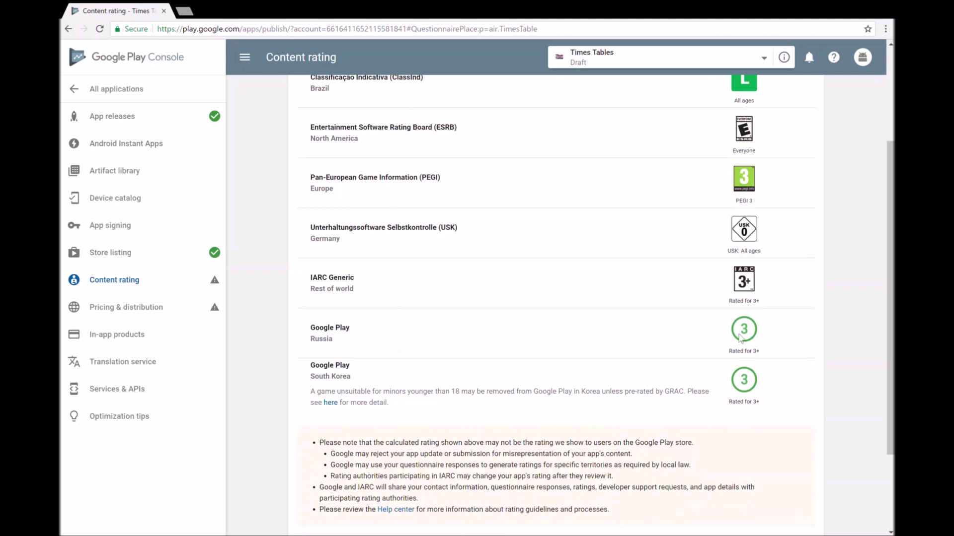
scroll(354, 382, down, 3)
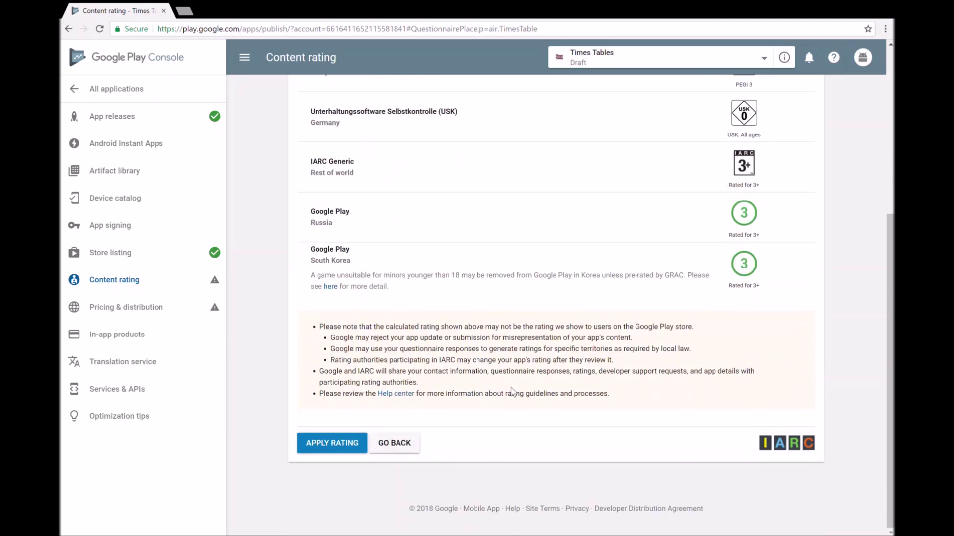
scroll(512, 387, up, 5)
scroll(506, 370, down, 3)
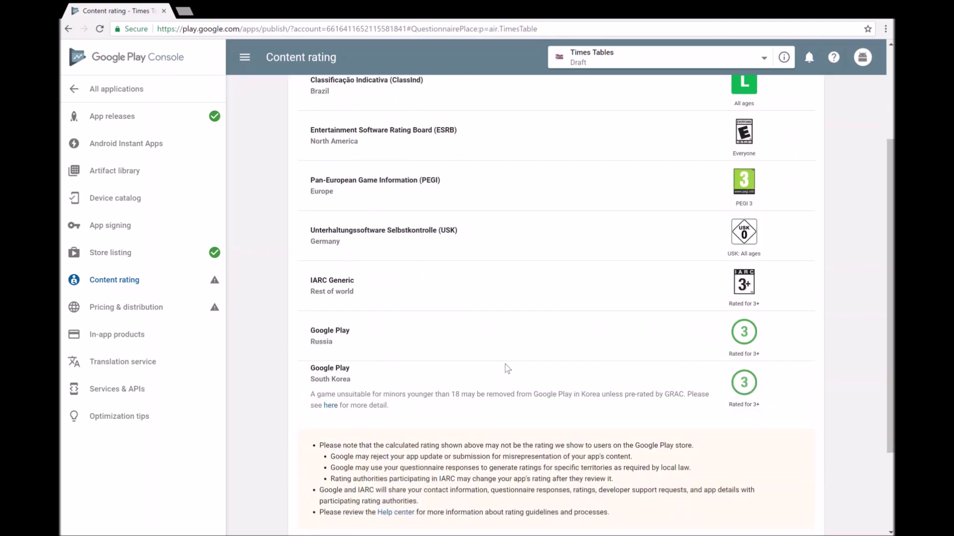
scroll(509, 368, down, 3)
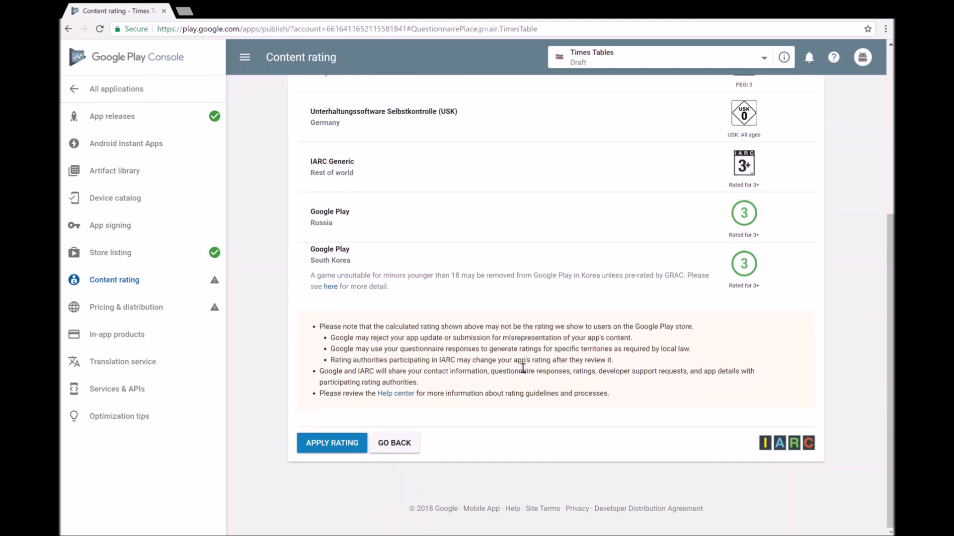
click(340, 449)
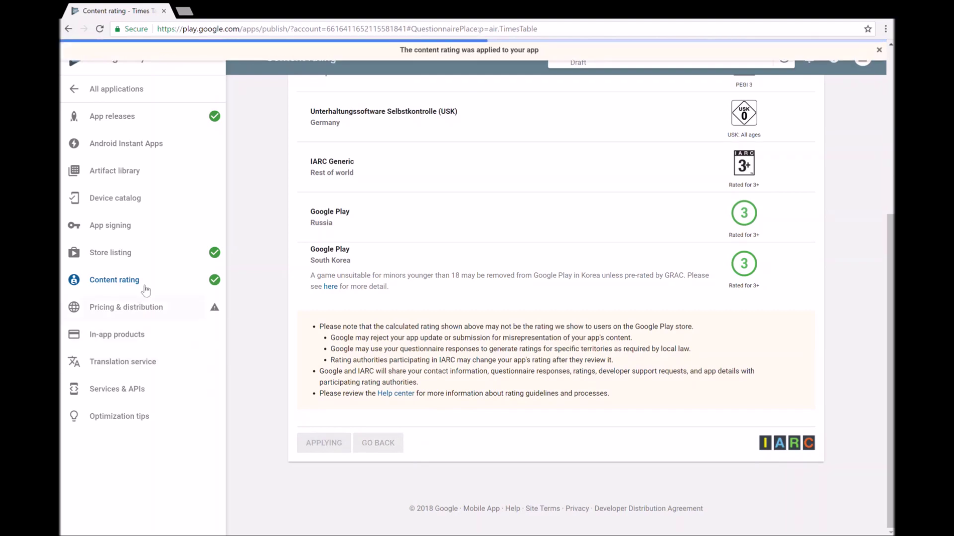
click(165, 309)
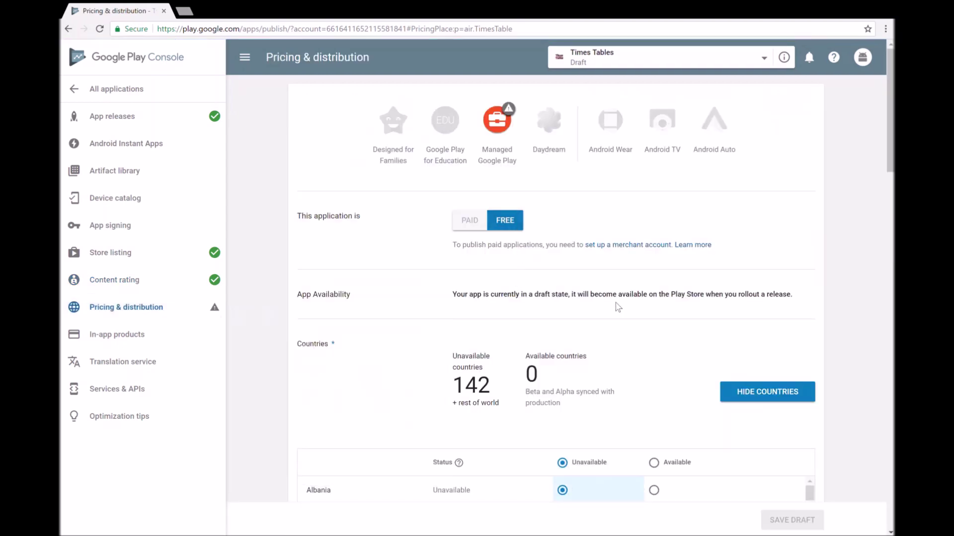
Step: Make Times Tables available in all 142 countries
scroll(615, 303, down, 4)
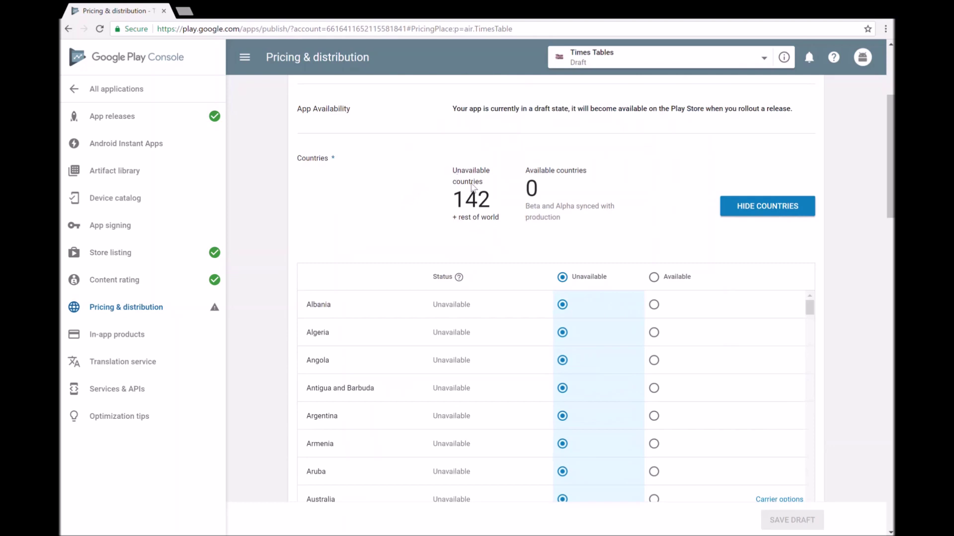
scroll(517, 259, down, 2)
click(655, 185)
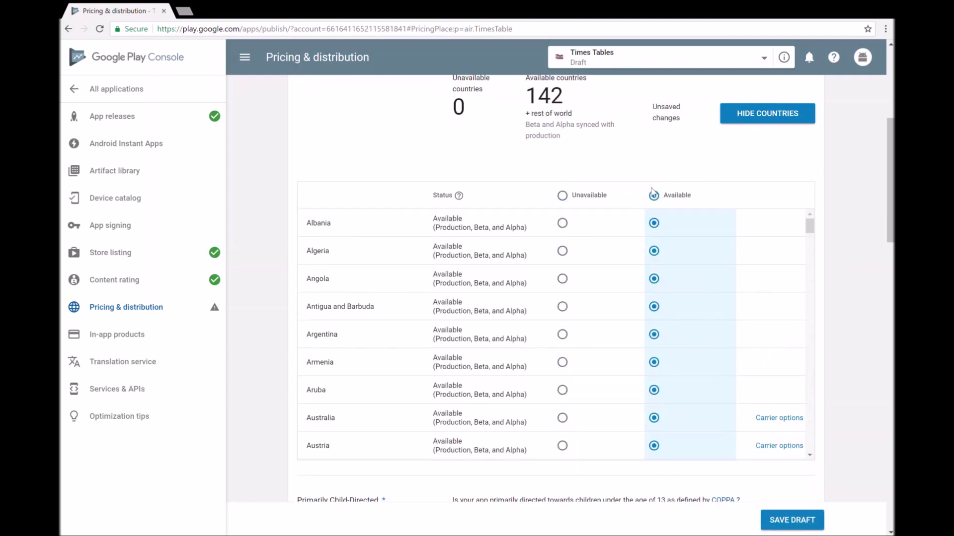
scroll(605, 246, up, 2)
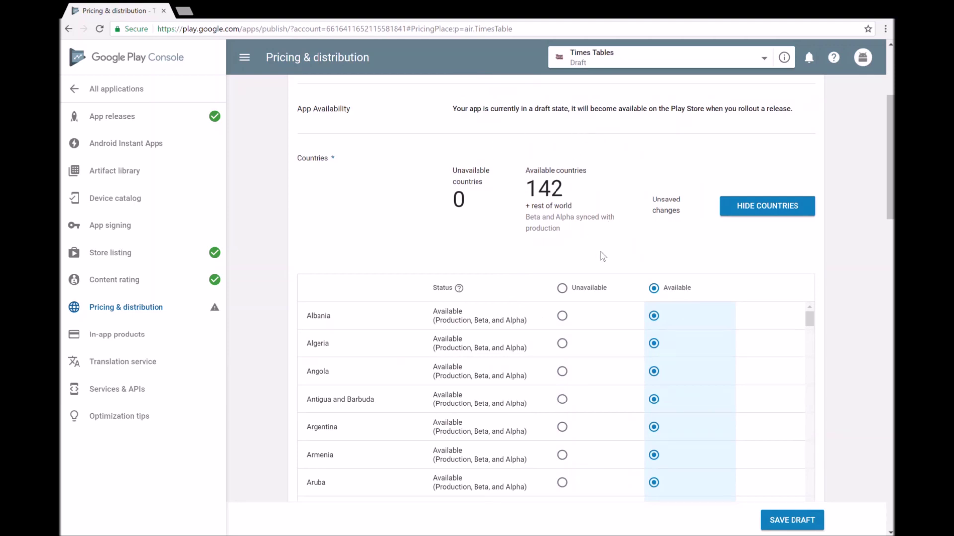
scroll(602, 256, down, 20)
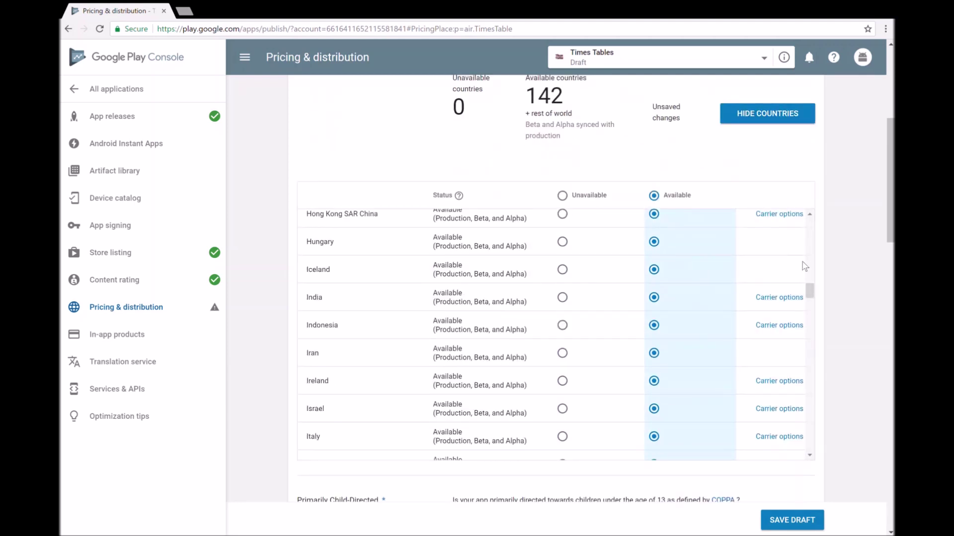
drag(810, 302, 808, 476)
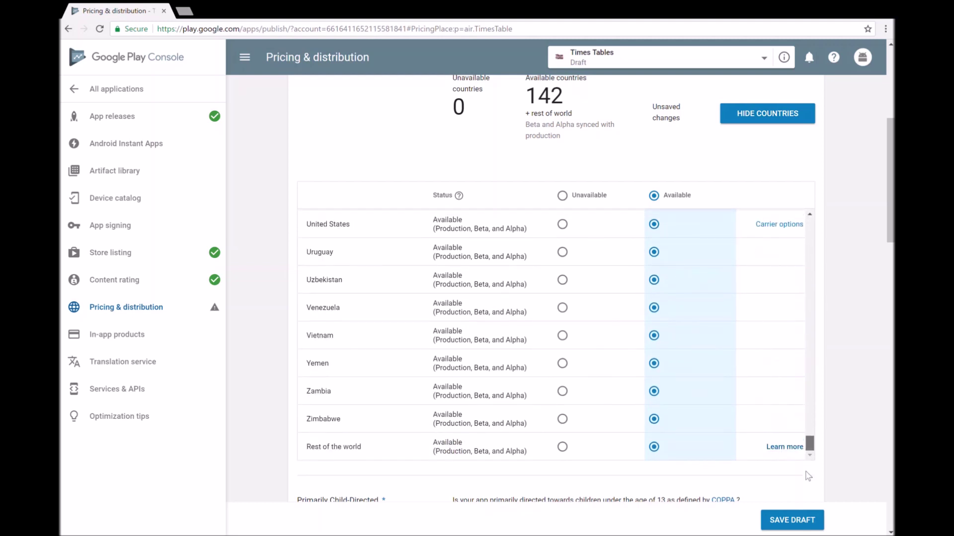
Step: Mark the app as primarily child-directed
scroll(609, 401, down, 10)
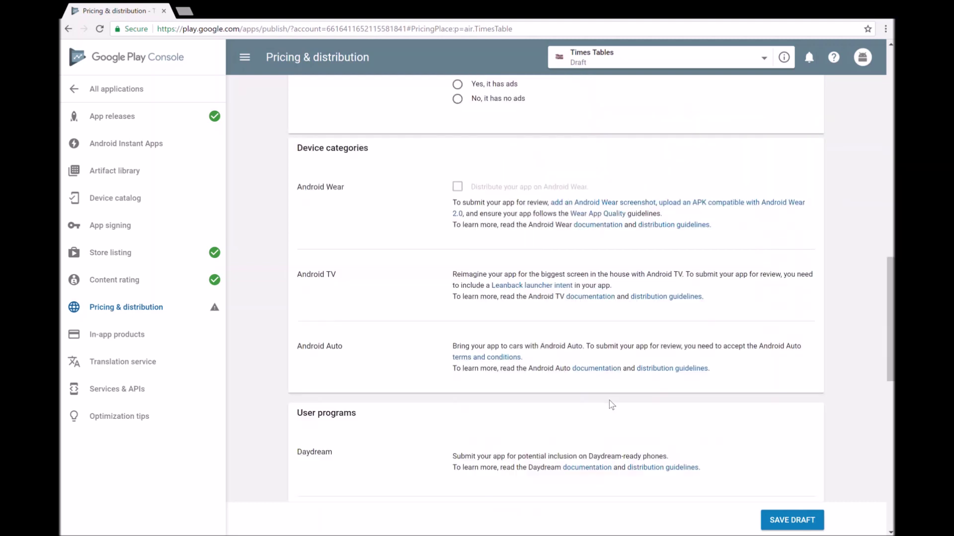
scroll(614, 402, down, 7)
scroll(615, 403, up, 17)
scroll(549, 323, down, 4)
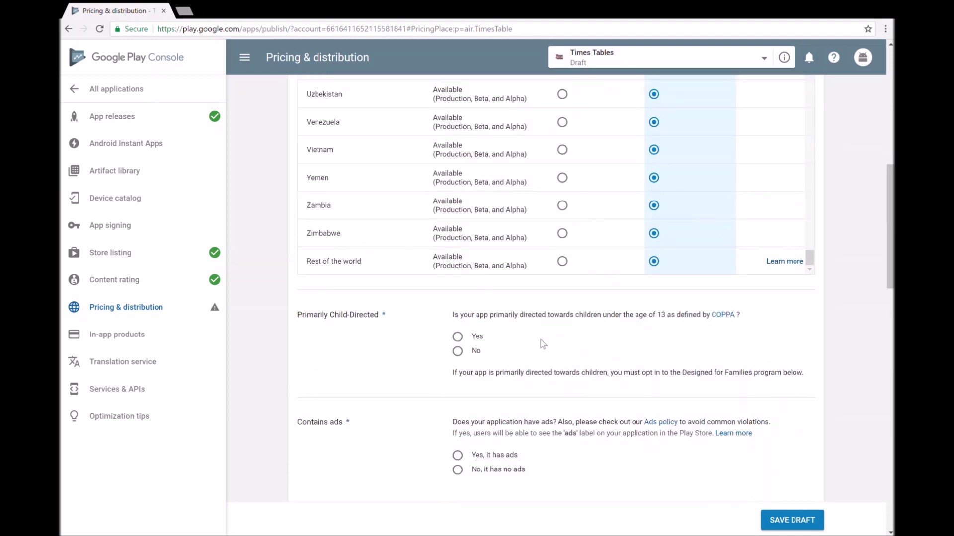
scroll(550, 342, down, 2)
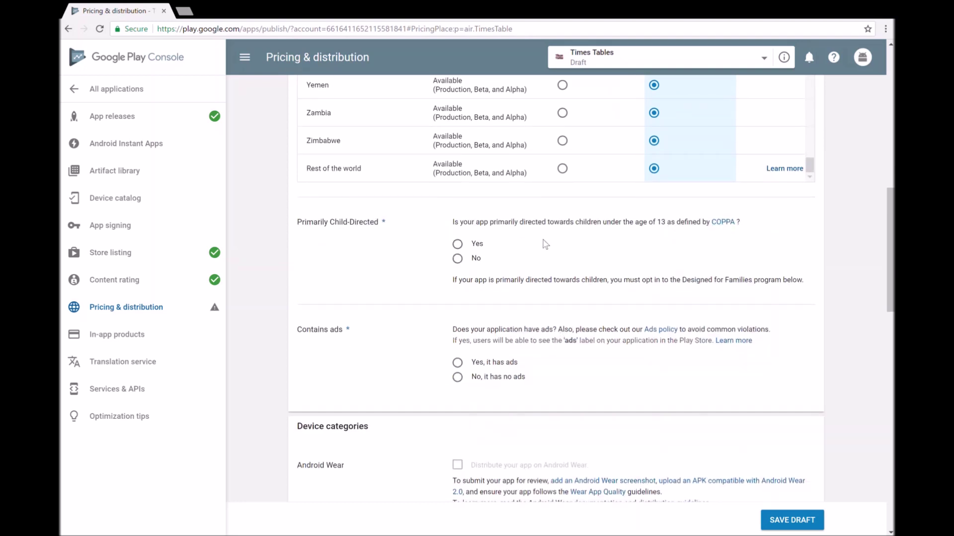
click(458, 244)
Step: Declare that the app has no ads and scroll to the consent sections
scroll(554, 322, down, 6)
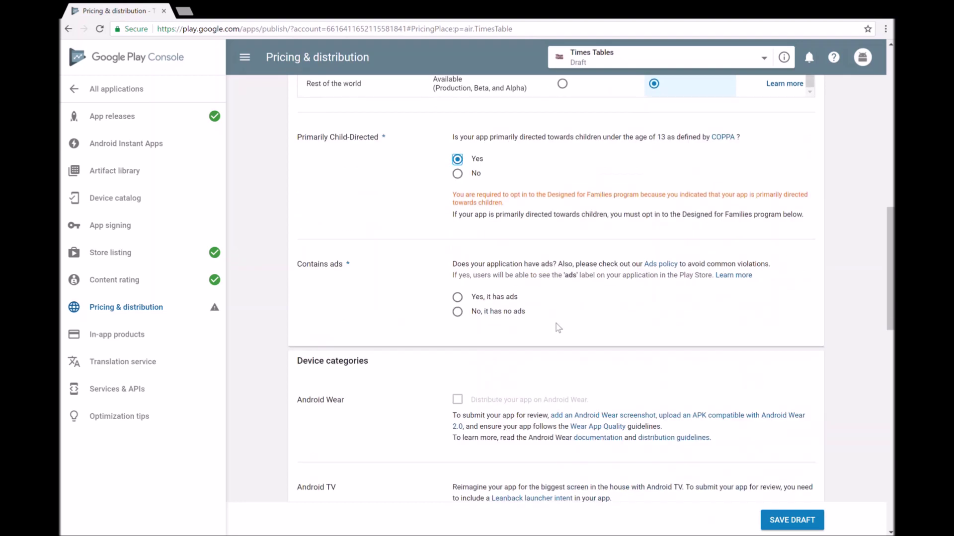
scroll(554, 321, up, 4)
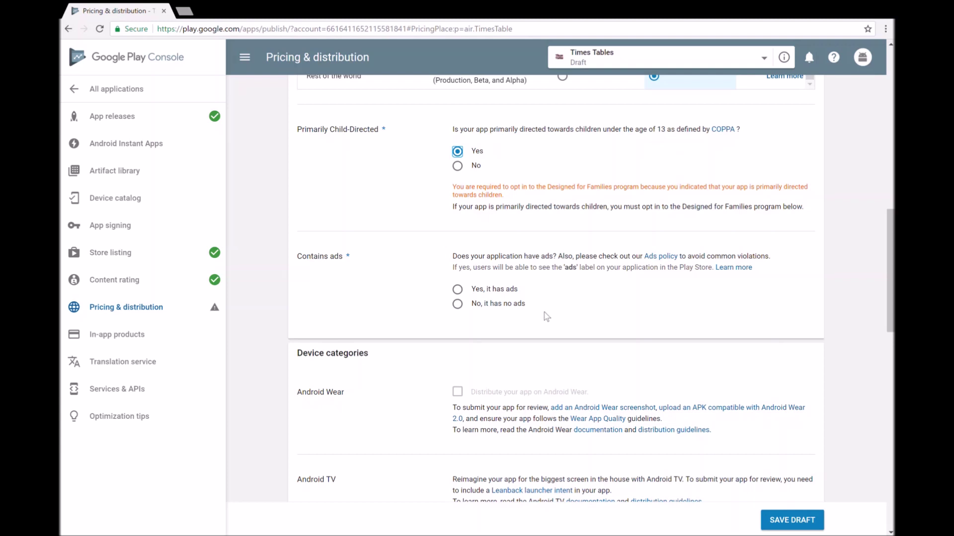
click(458, 304)
scroll(515, 352, down, 2)
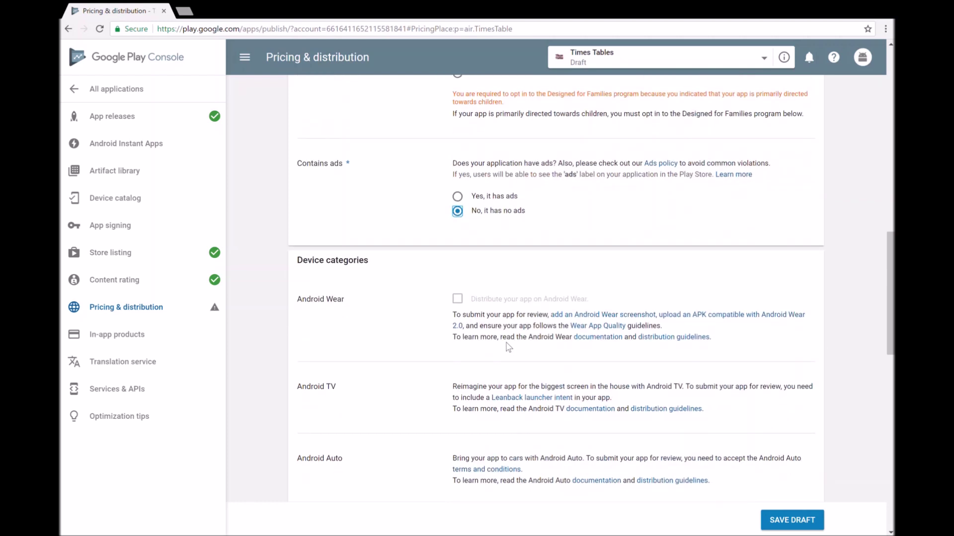
scroll(511, 349, down, 2)
scroll(503, 342, down, 3)
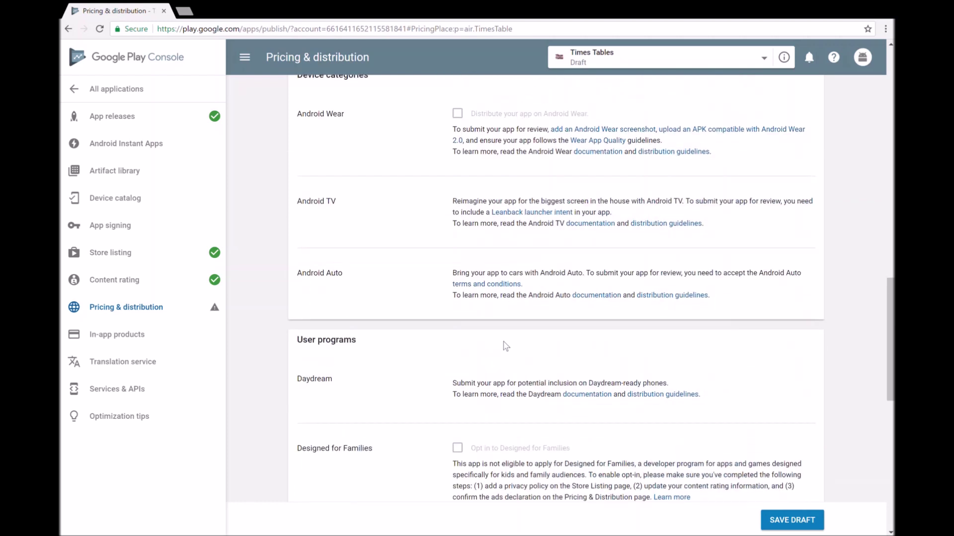
scroll(503, 343, down, 3)
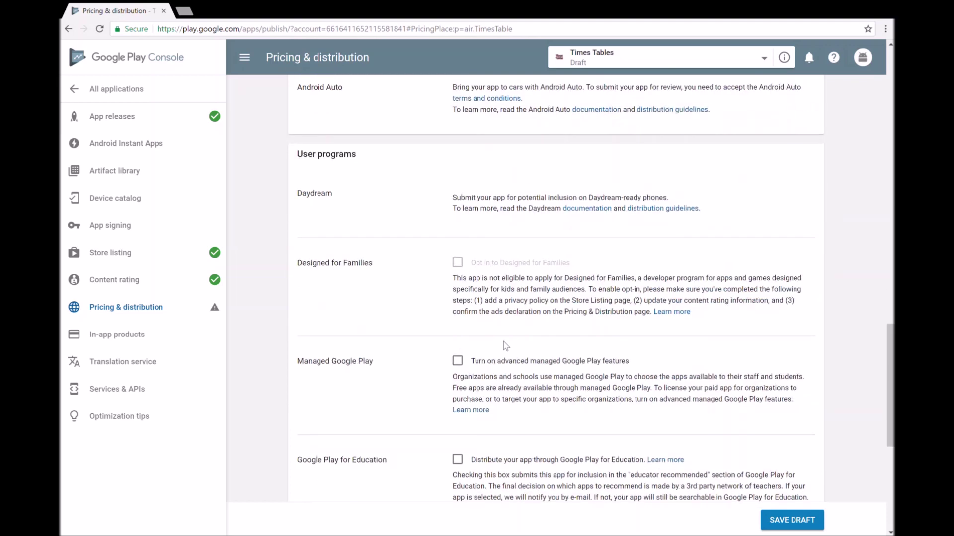
scroll(505, 346, down, 2)
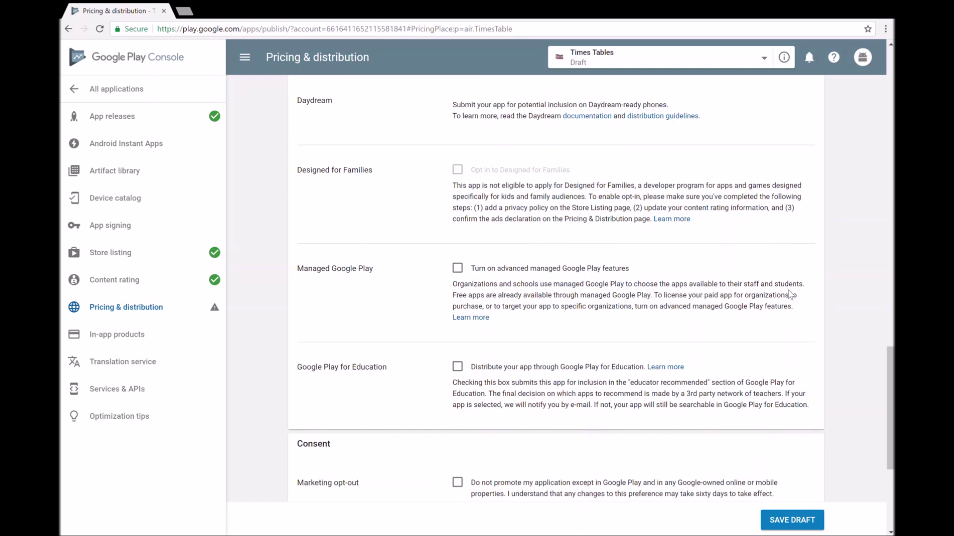
scroll(601, 346, down, 2)
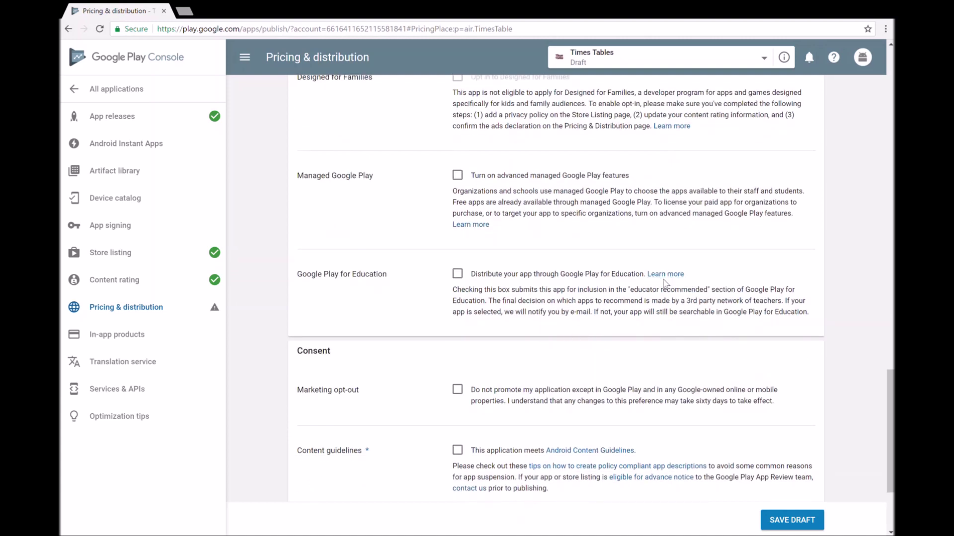
Step: Opt Times Tables into Google Play for Education, stating it has no in-app purchases
click(457, 274)
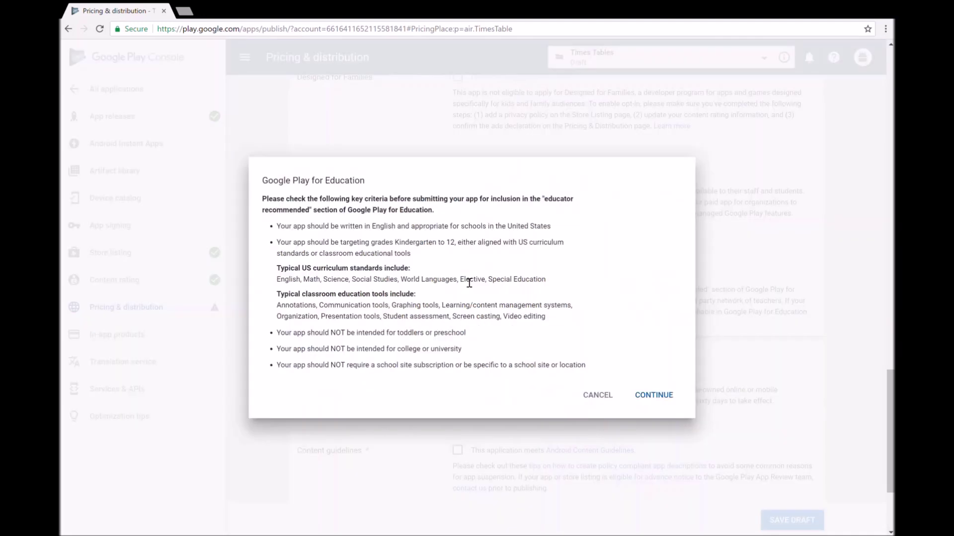
click(658, 395)
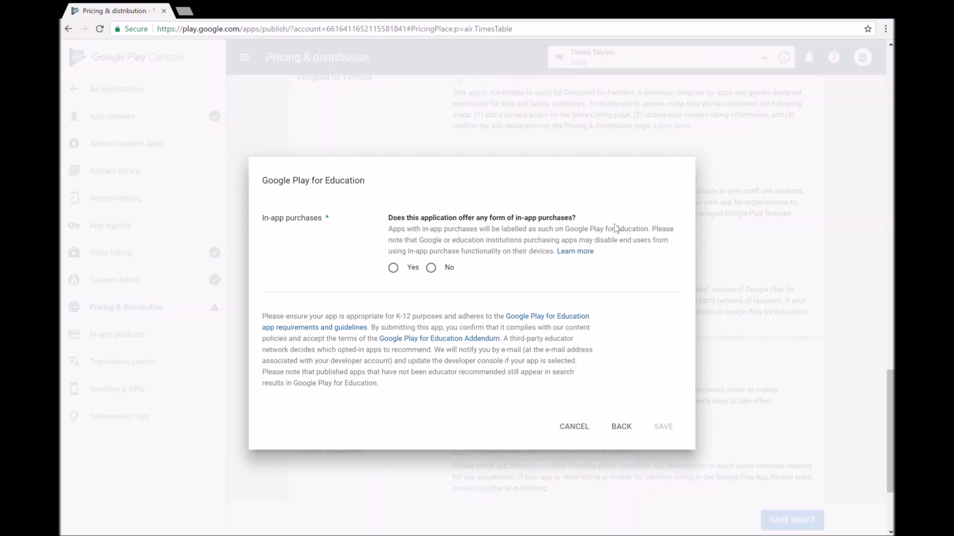
click(431, 268)
click(666, 428)
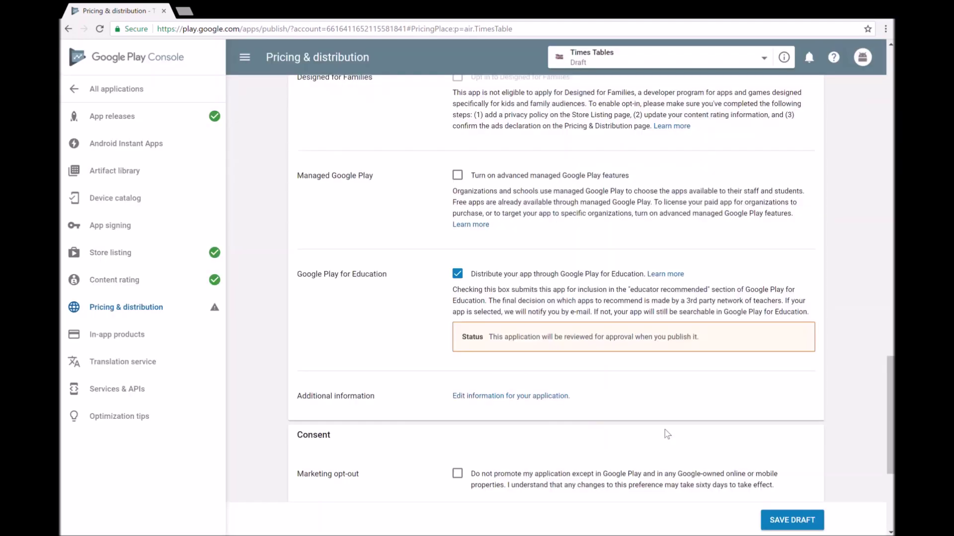
Step: Agree to the Content guidelines and US export laws, and mark the app not child-directed
scroll(573, 397, down, 5)
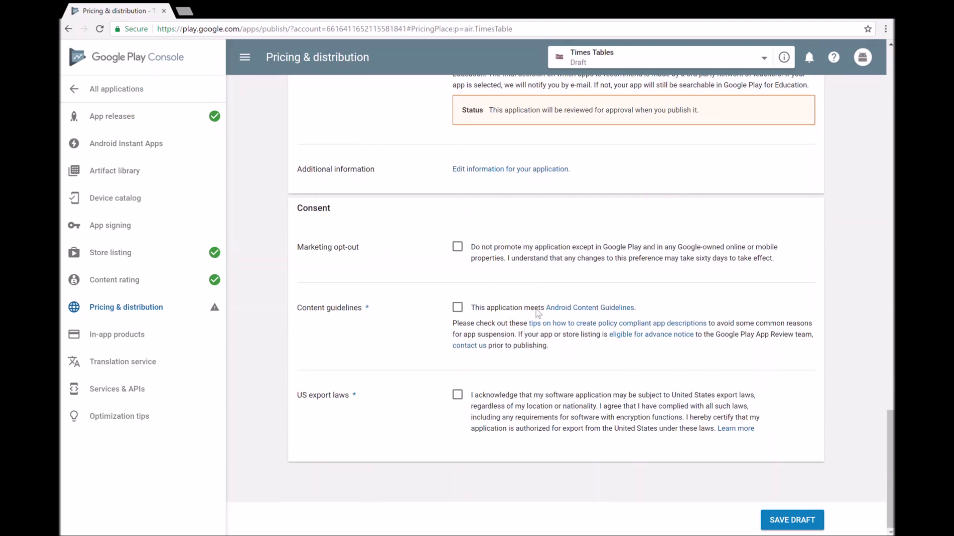
click(457, 308)
click(457, 396)
scroll(580, 399, up, 20)
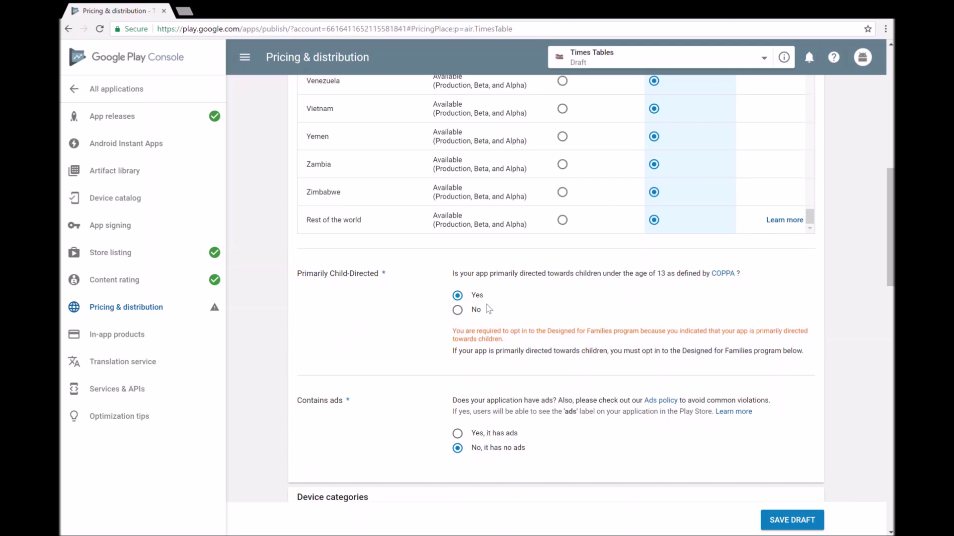
click(457, 310)
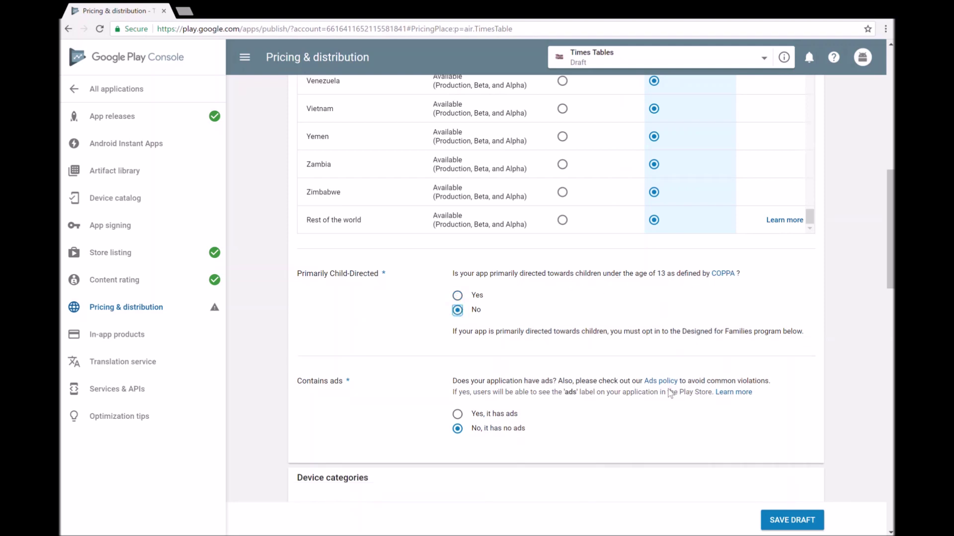
Step: Save the pricing and distribution settings as a draft
scroll(670, 394, down, 20)
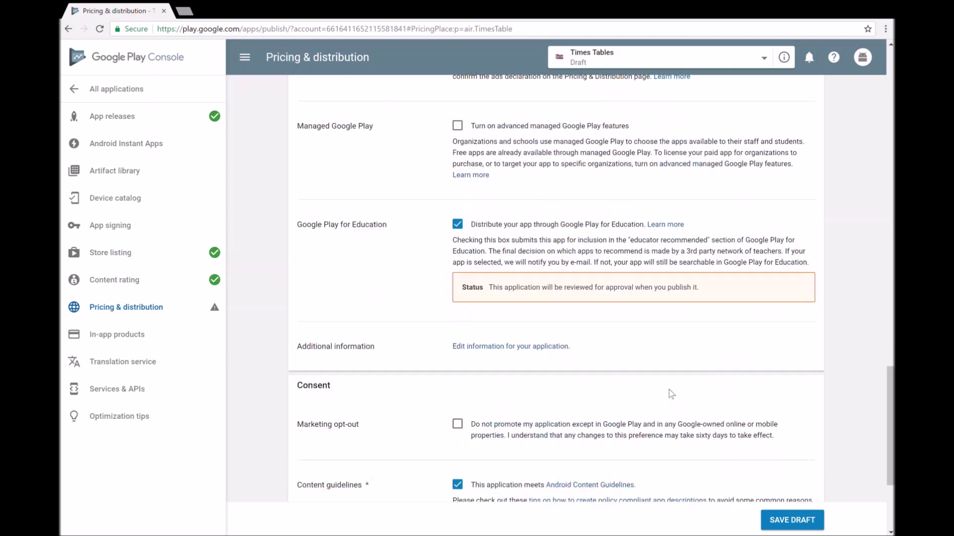
scroll(671, 394, up, 4)
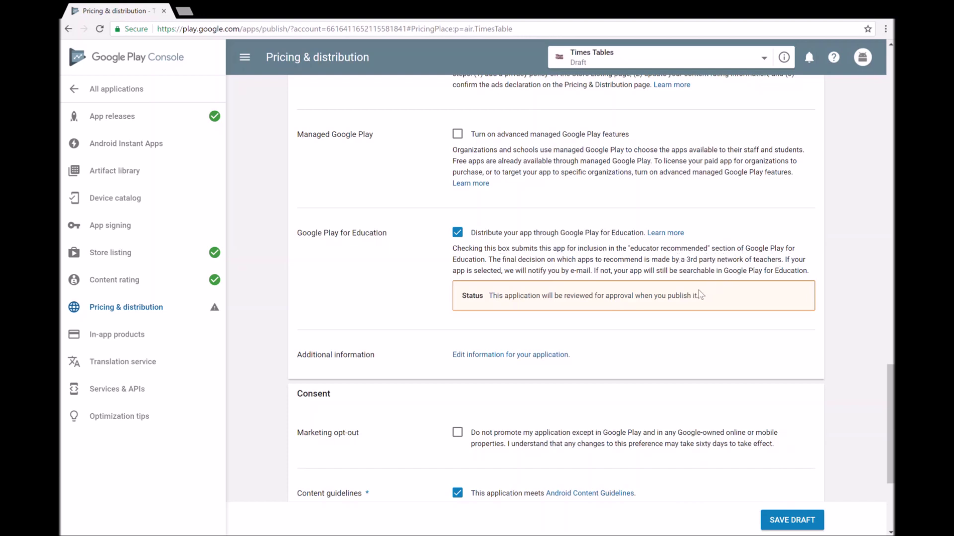
scroll(678, 359, down, 4)
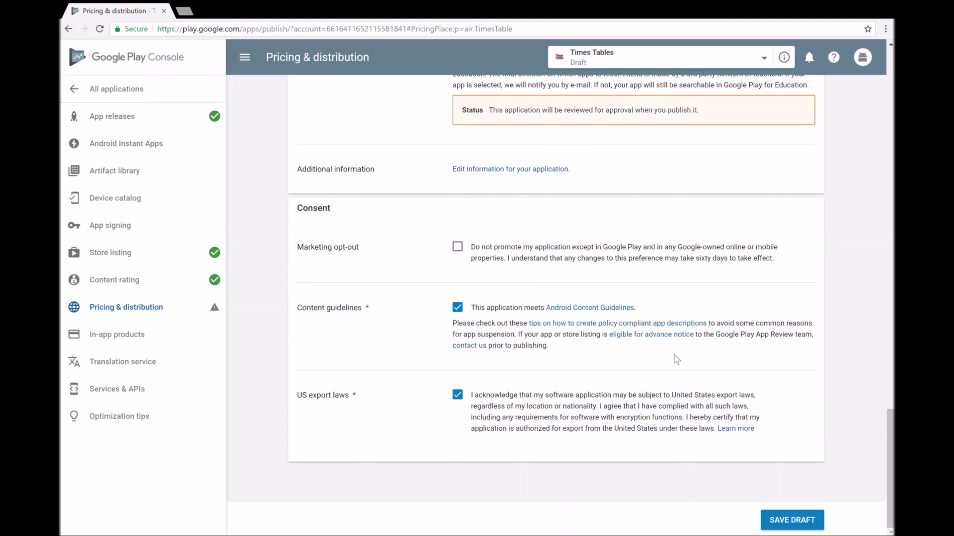
scroll(677, 358, up, 20)
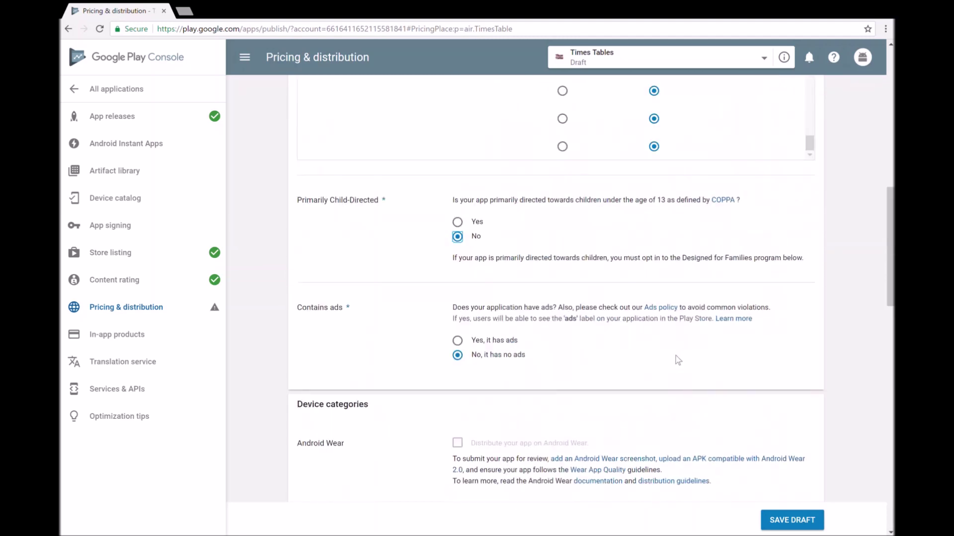
scroll(678, 360, up, 20)
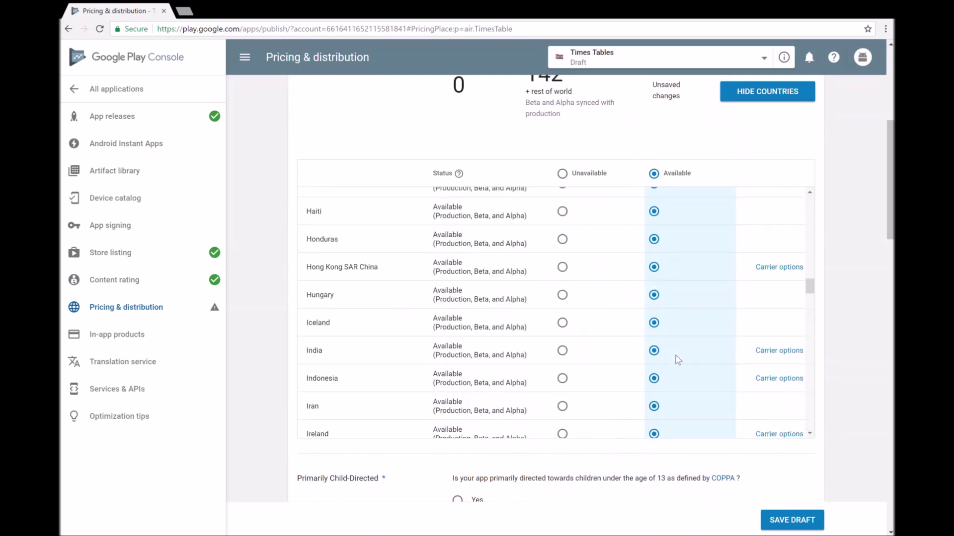
scroll(678, 359, up, 8)
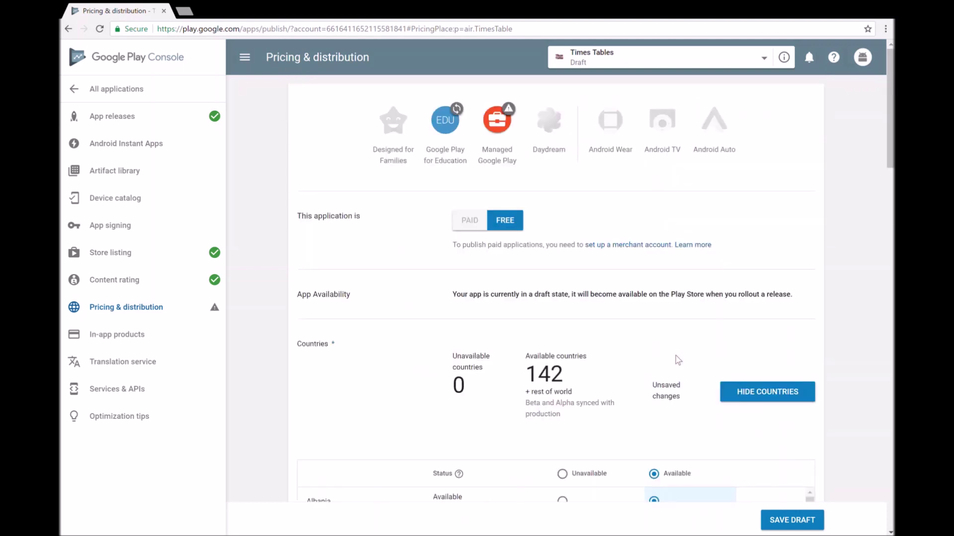
scroll(571, 332, down, 20)
scroll(574, 333, down, 20)
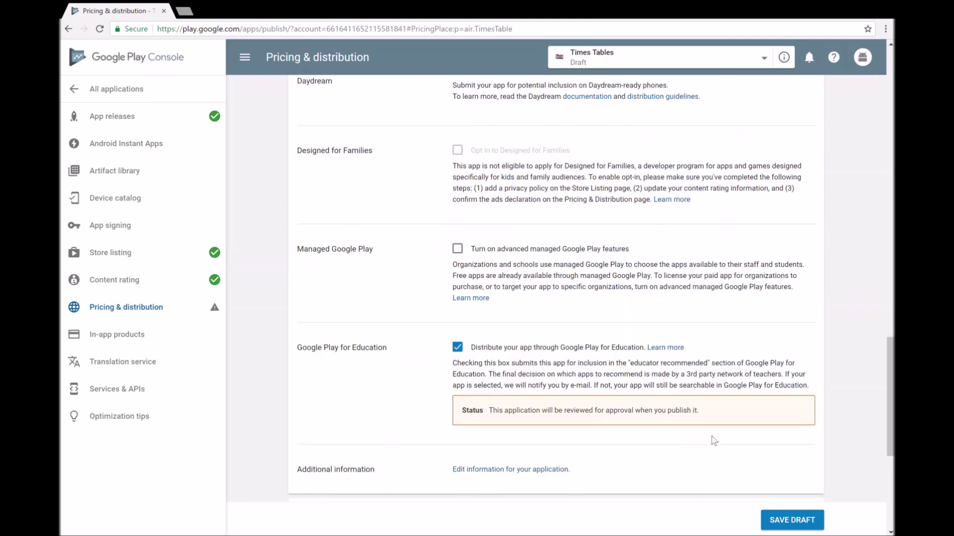
click(798, 520)
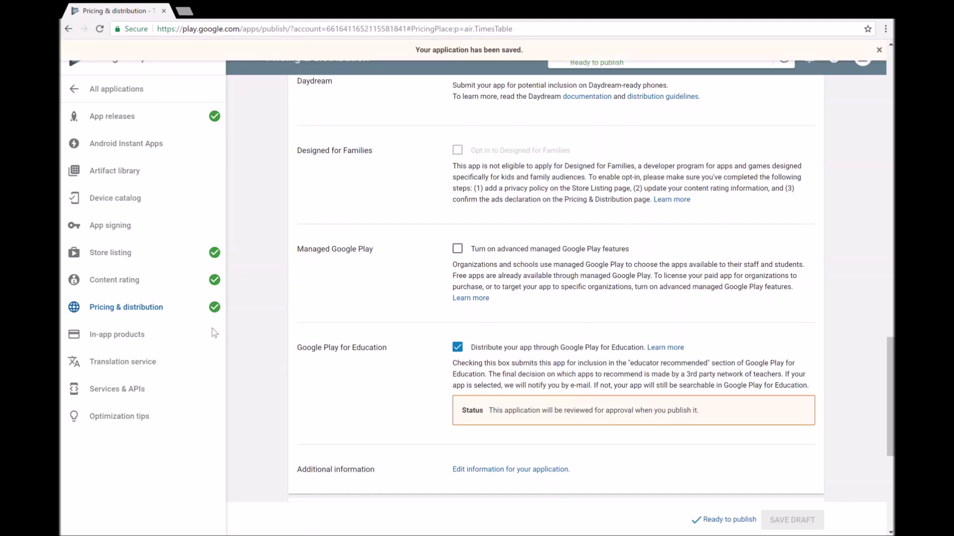
Step: Go back to All applications, open the Times Tables store listing, and show the app status list
scroll(200, 346, up, 1)
scroll(200, 347, up, 15)
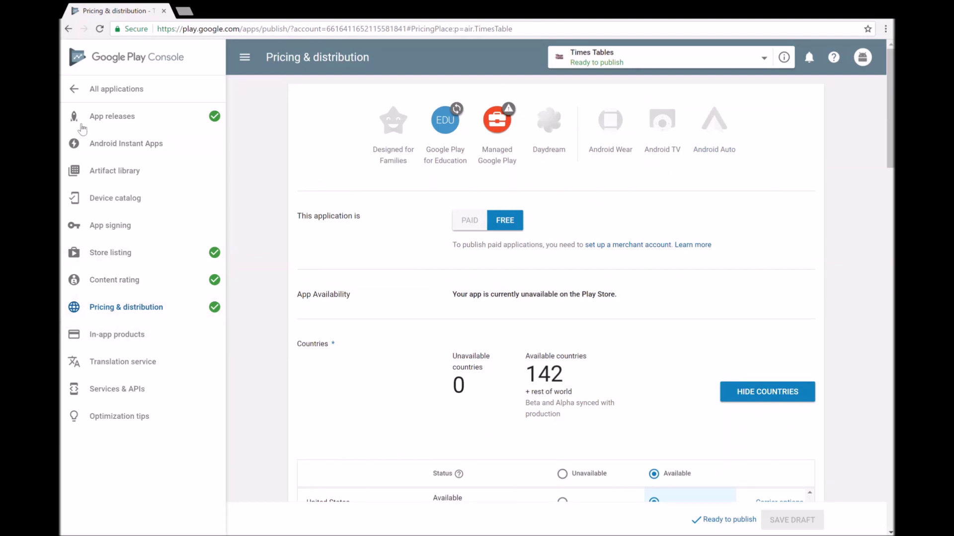
click(112, 90)
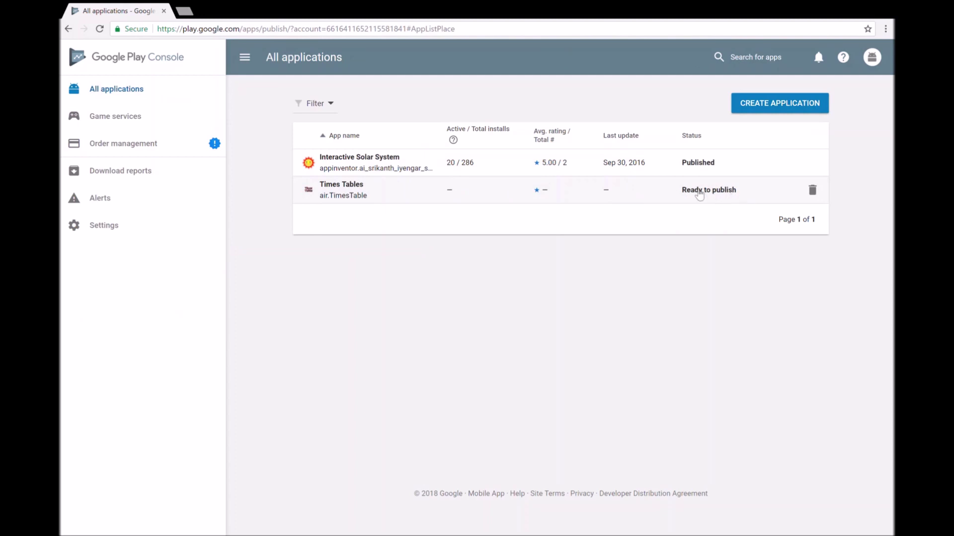
click(699, 194)
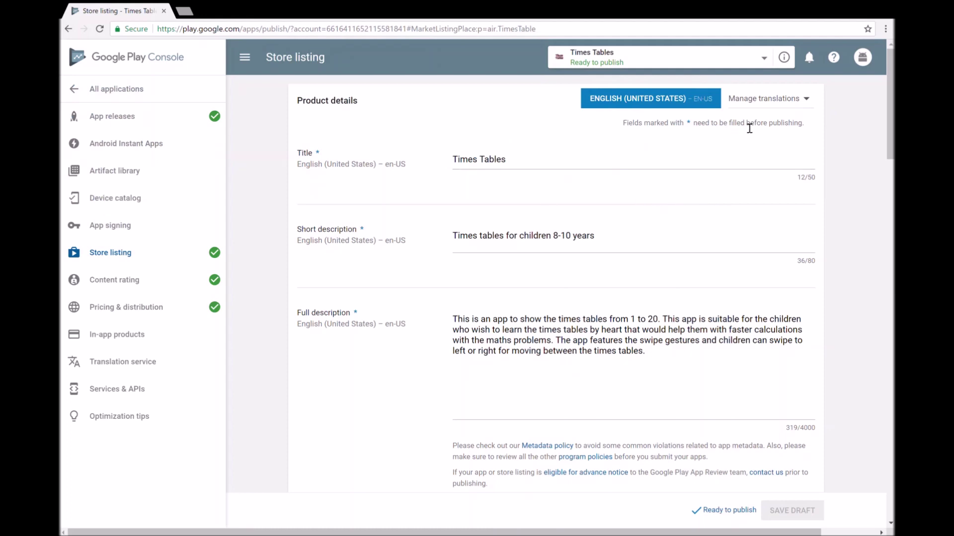
click(603, 66)
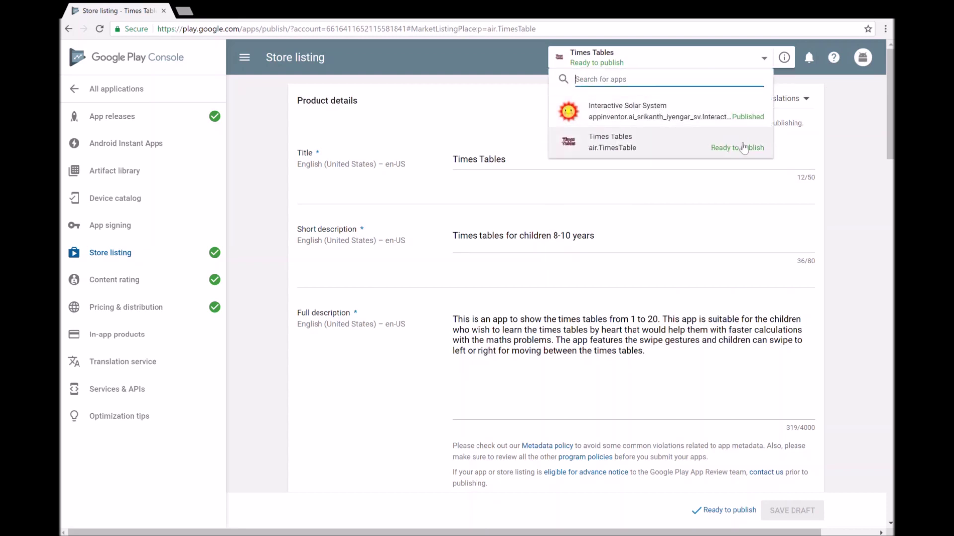
Step: Dismiss the app list and open Manage Releases from the Ready to publish notice
click(848, 204)
scroll(845, 214, down, 15)
scroll(836, 232, down, 8)
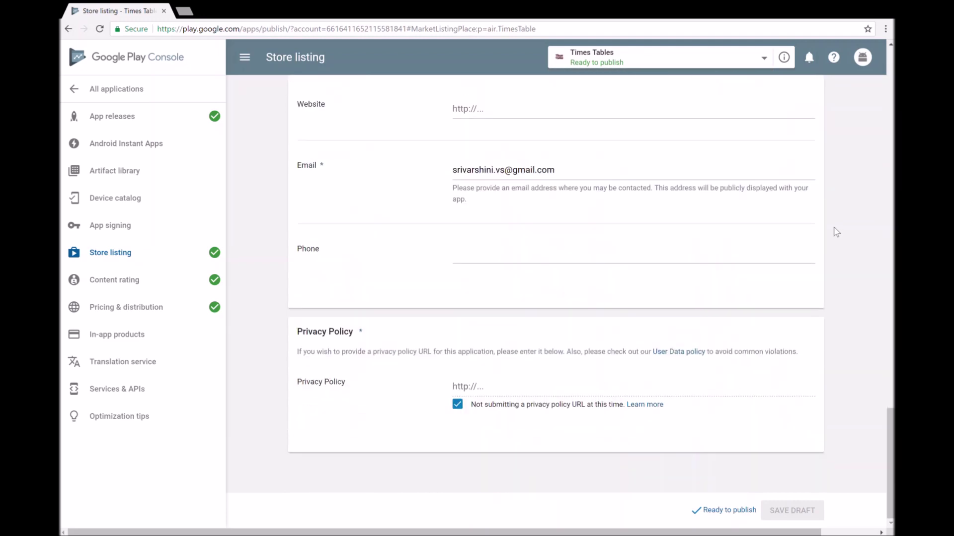
click(730, 515)
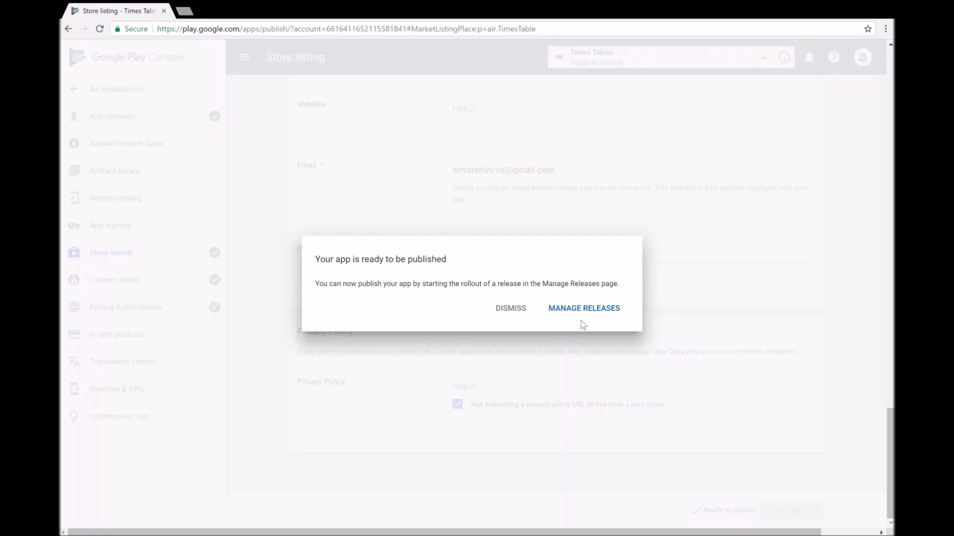
click(595, 309)
click(602, 314)
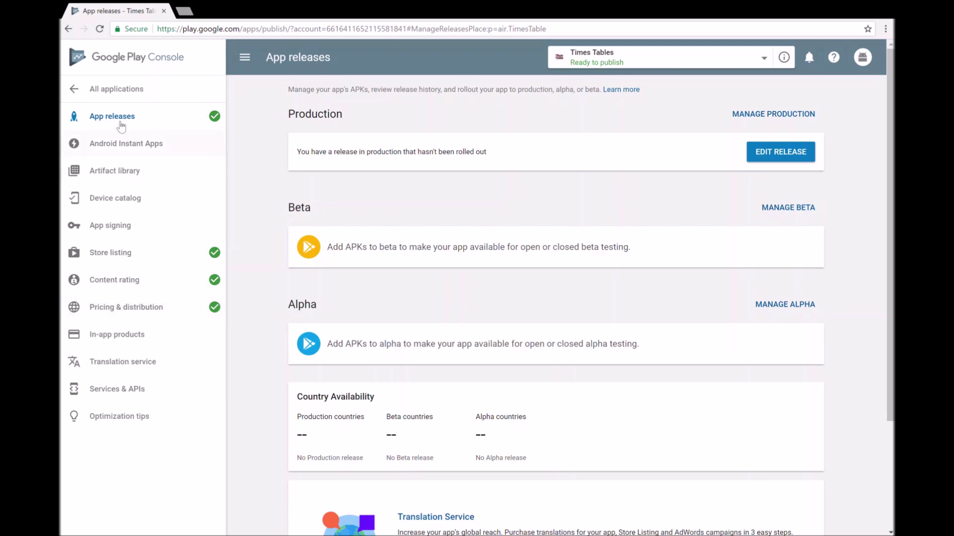
Step: Go back to the All applications list from the sidebar
click(106, 93)
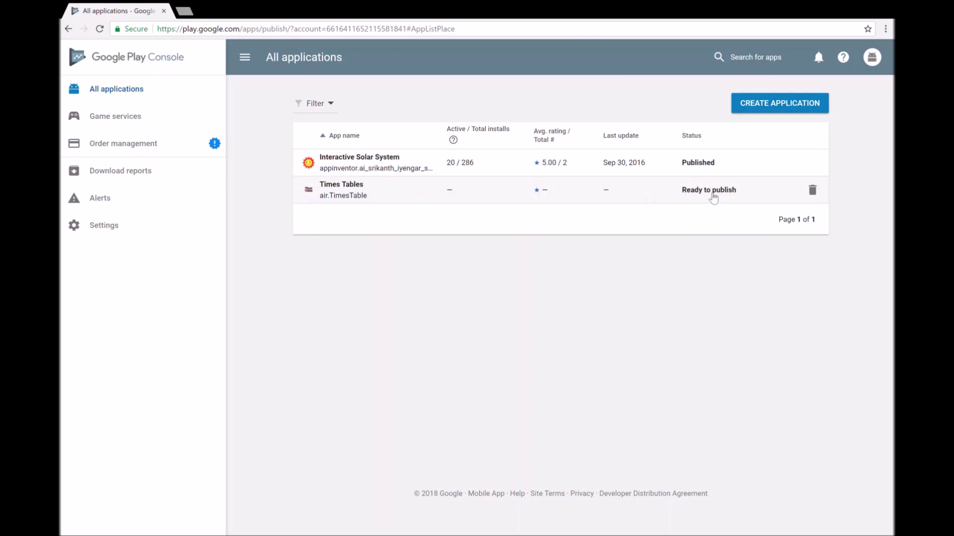
Step: Open the Times Tables listing from the sidebar, check the app list, and show the Ready to publish notice
click(248, 58)
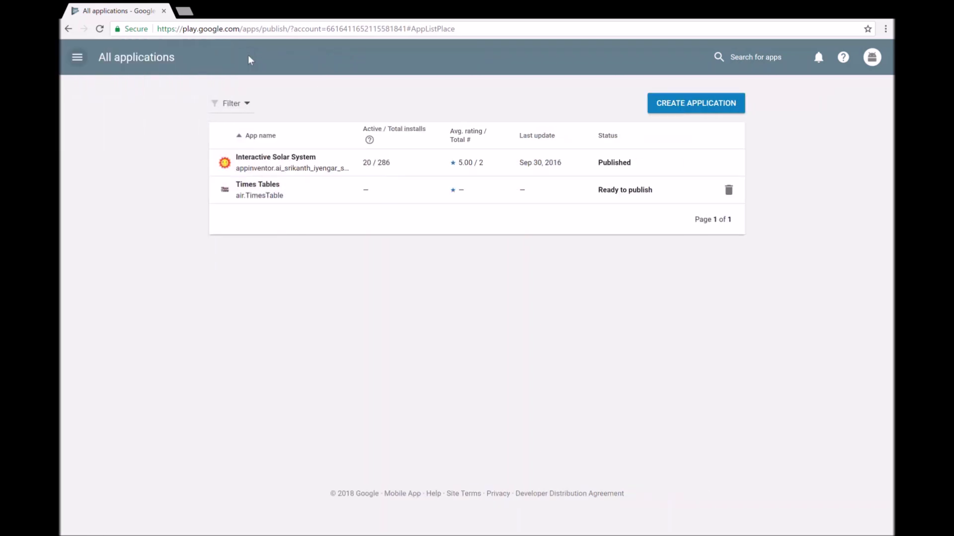
click(78, 58)
click(705, 196)
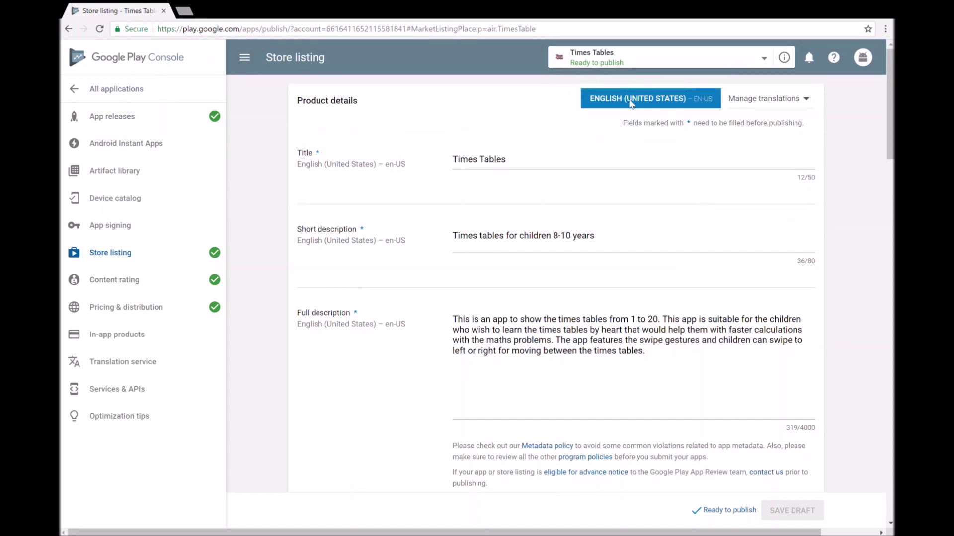
click(603, 67)
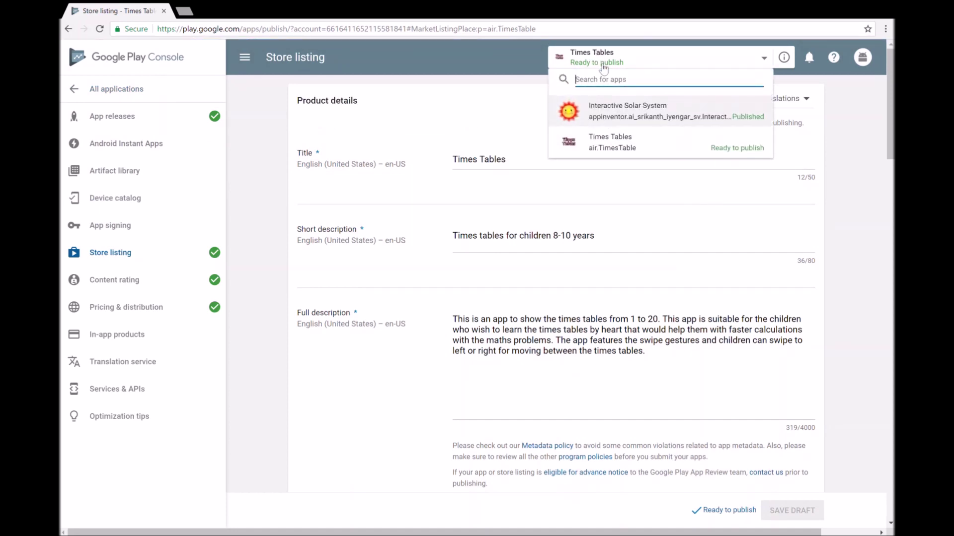
click(743, 154)
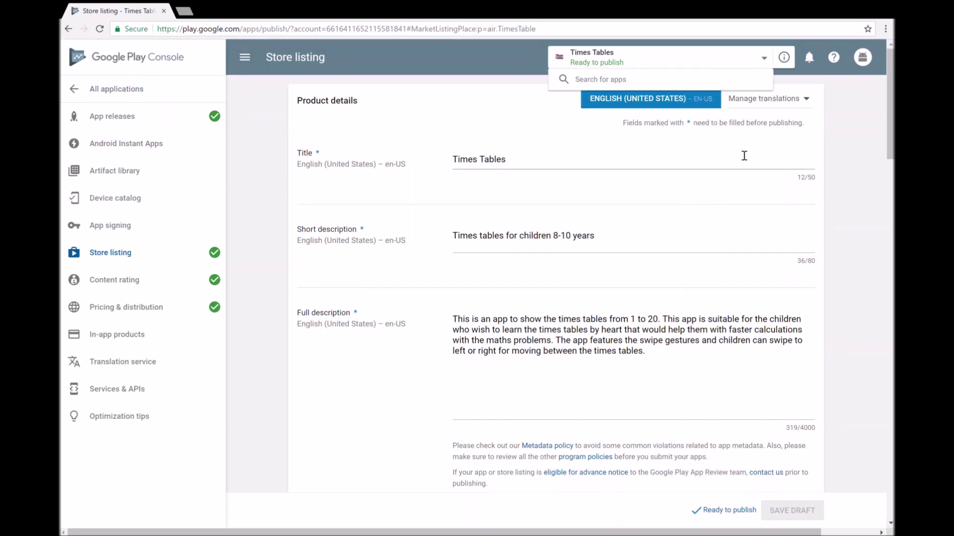
click(713, 511)
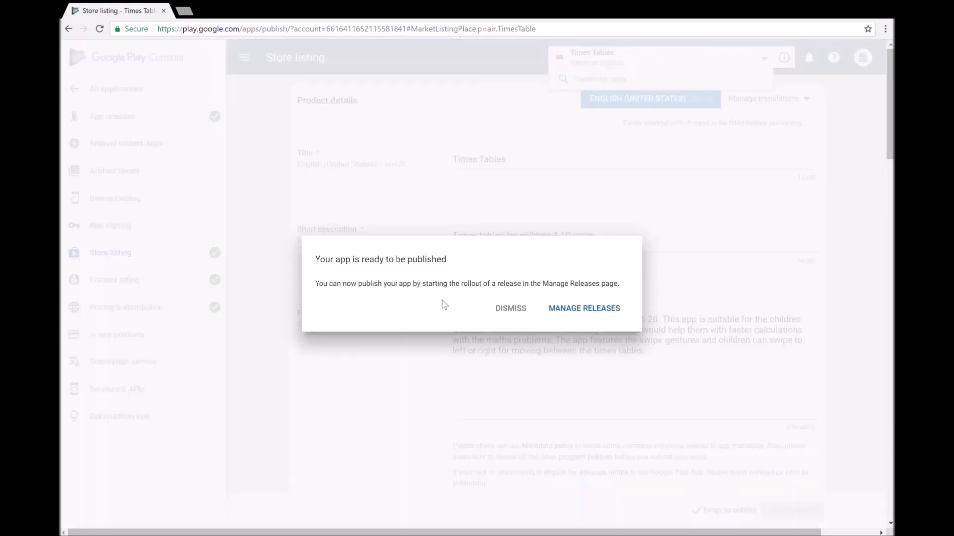
Step: Go to Manage Releases and review the App releases page with its unrolled production release
click(602, 314)
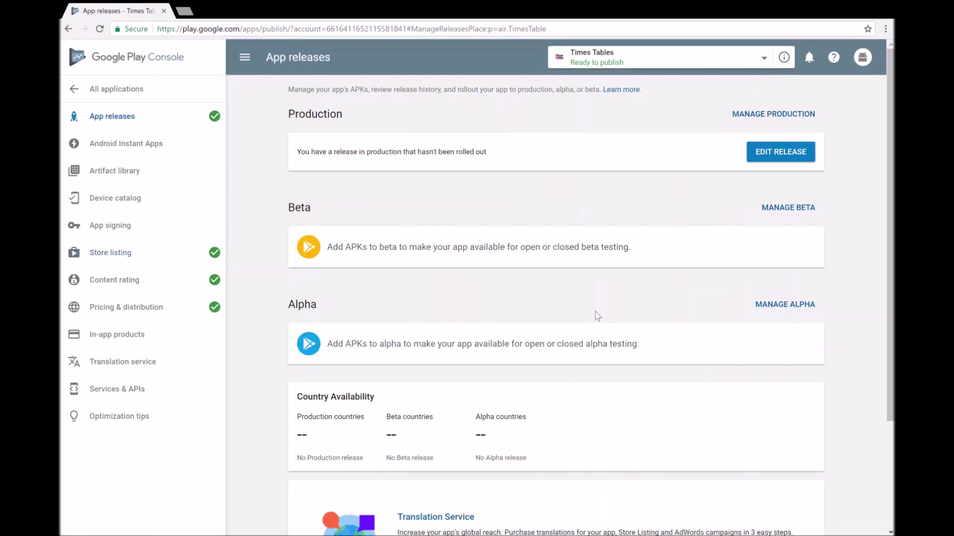
scroll(597, 316, down, 3)
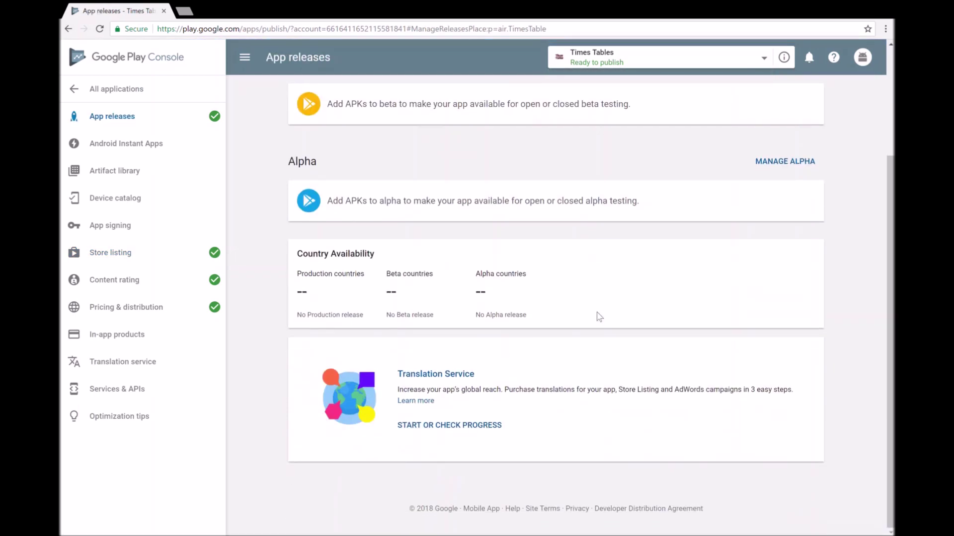
scroll(538, 307, up, 3)
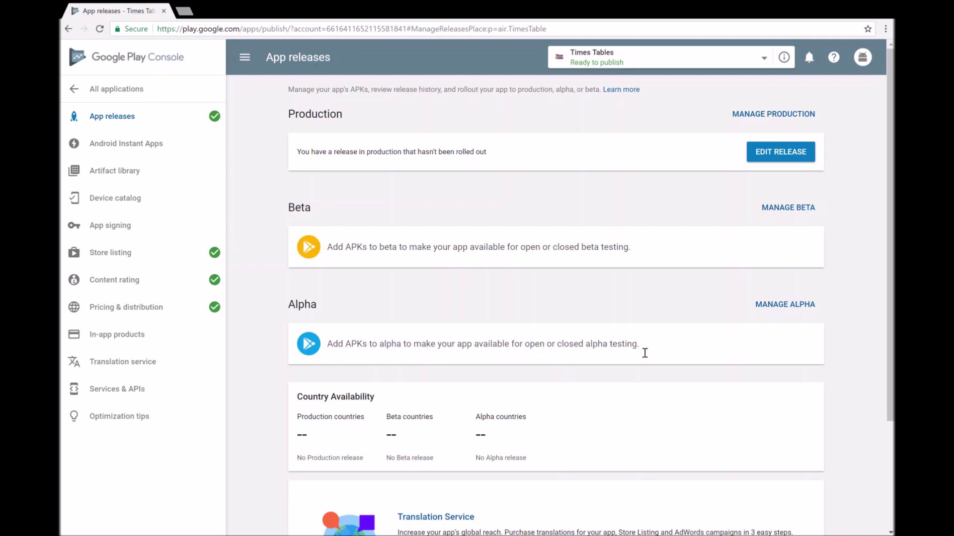
scroll(620, 359, down, 3)
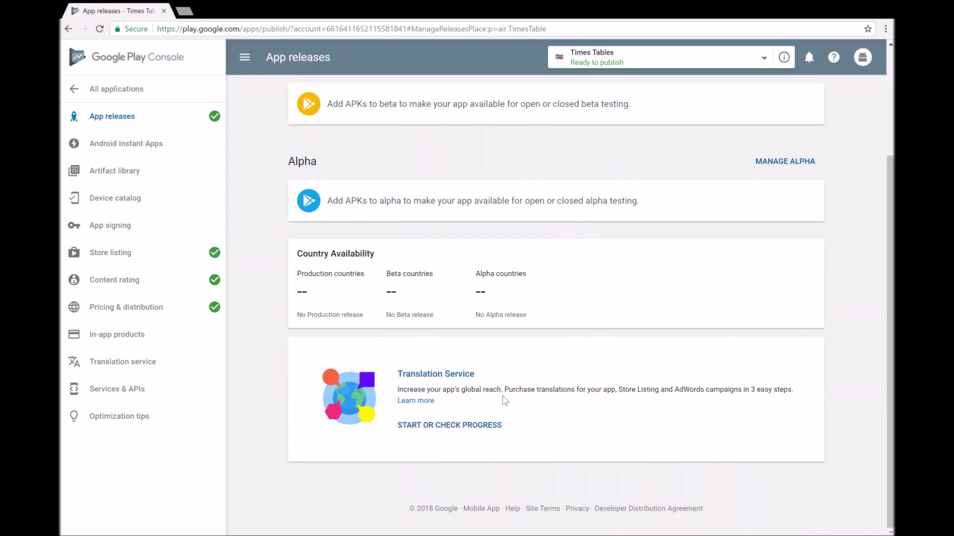
scroll(566, 398, up, 3)
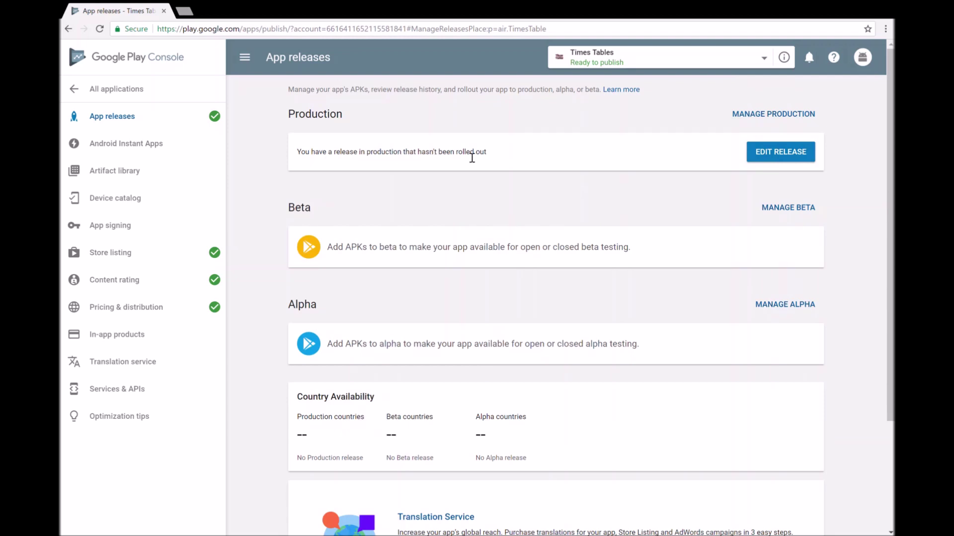
Step: Edit the pending production release and send release 1.0.0 to review
click(795, 156)
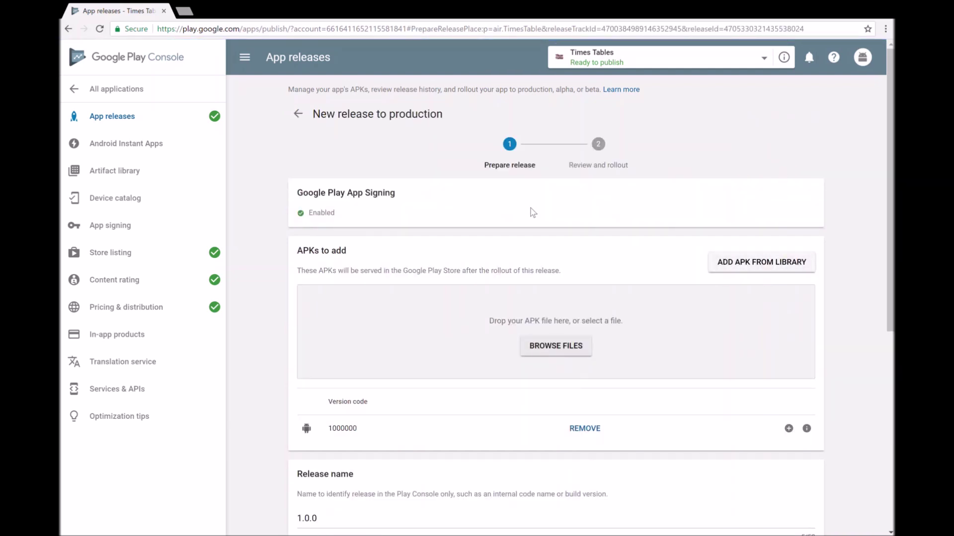
scroll(533, 213, down, 5)
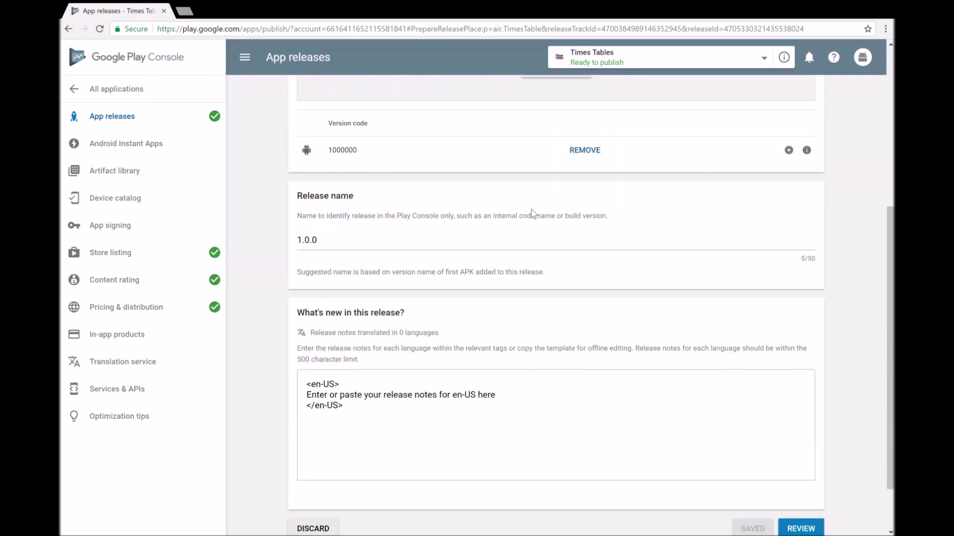
scroll(533, 213, down, 2)
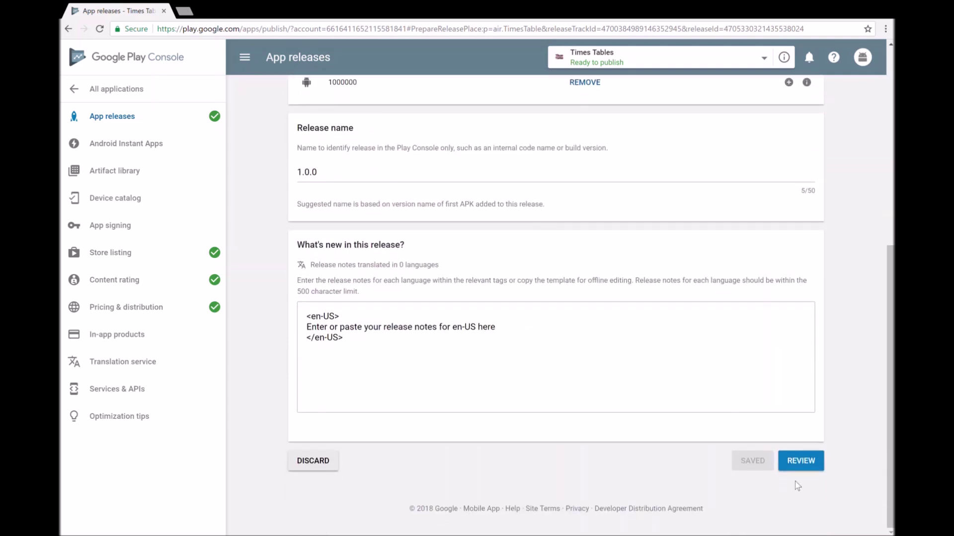
click(810, 463)
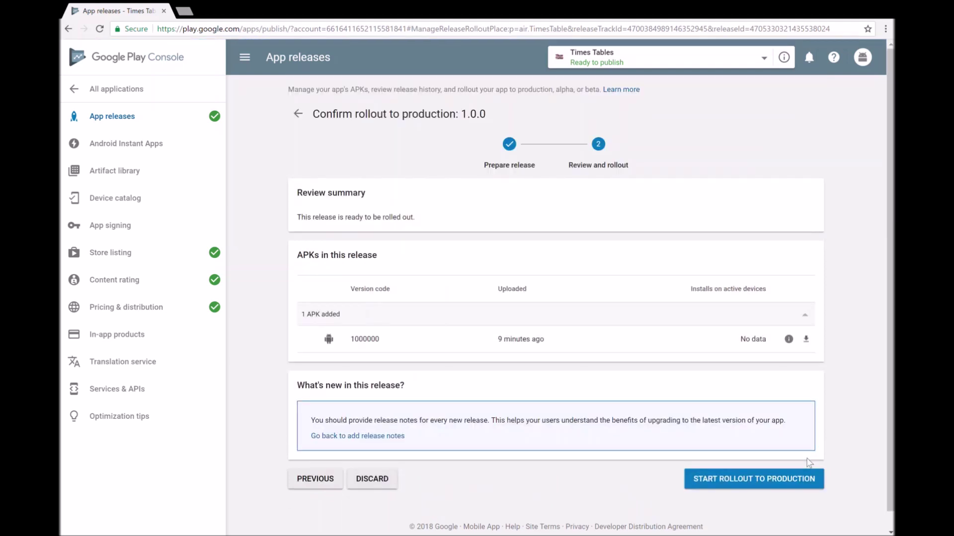
scroll(495, 381, down, 1)
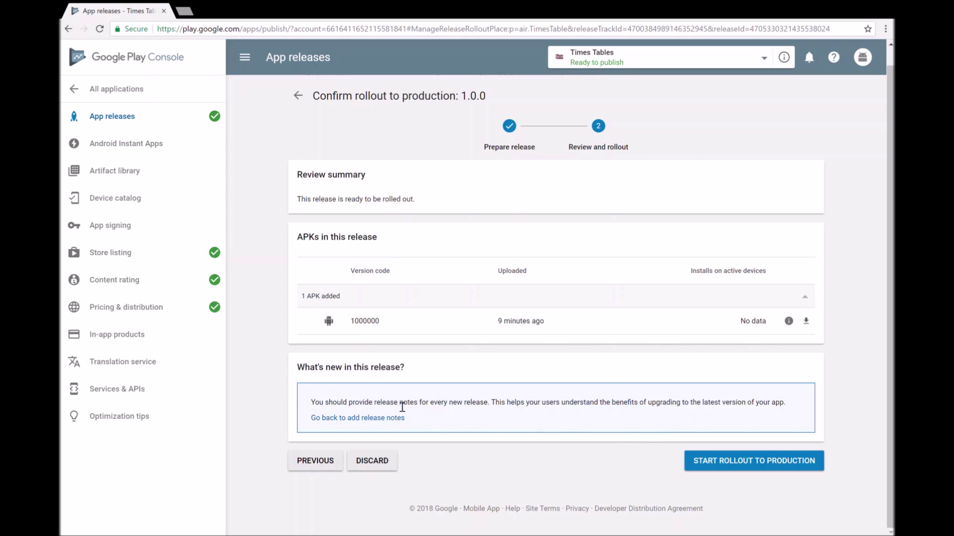
Step: Start and confirm the production rollout of release 1.0.0, then return to All applications
click(763, 467)
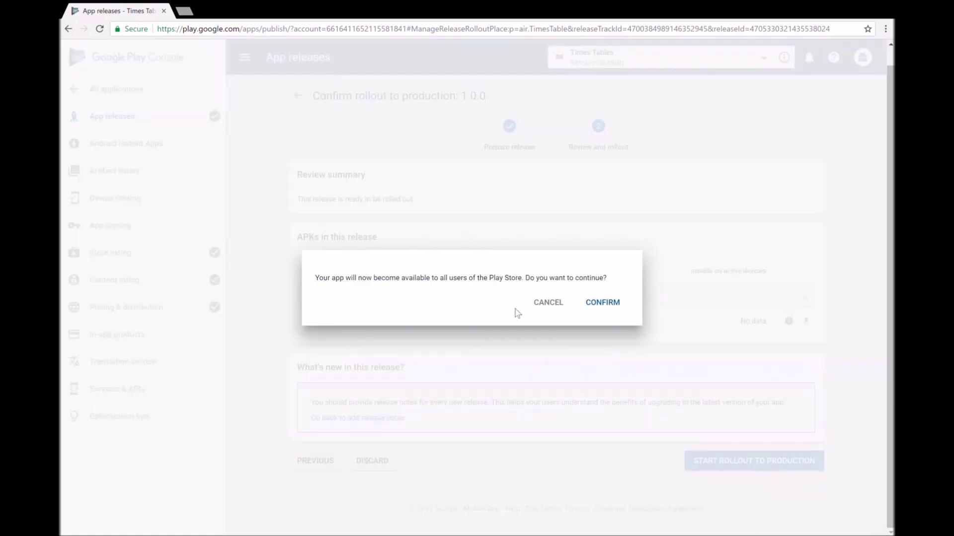
click(618, 303)
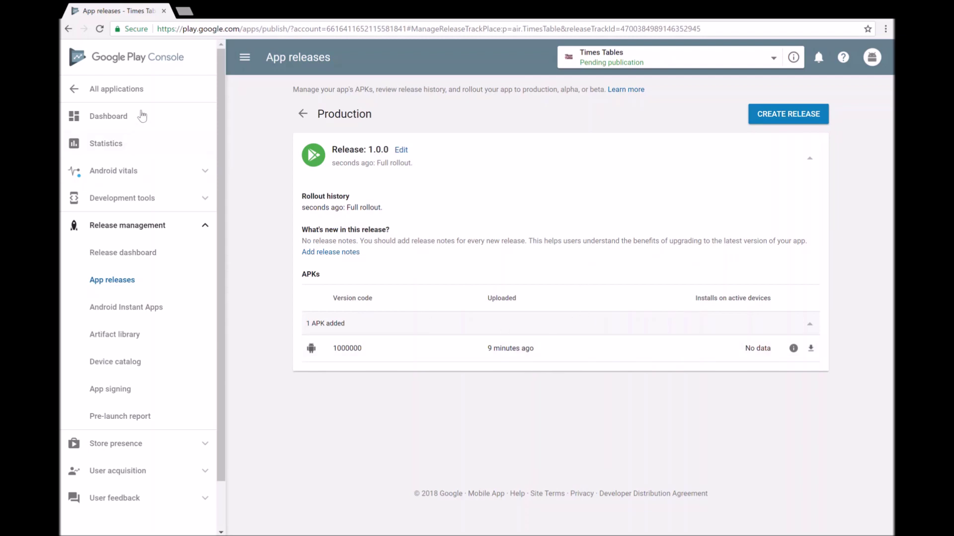
click(130, 57)
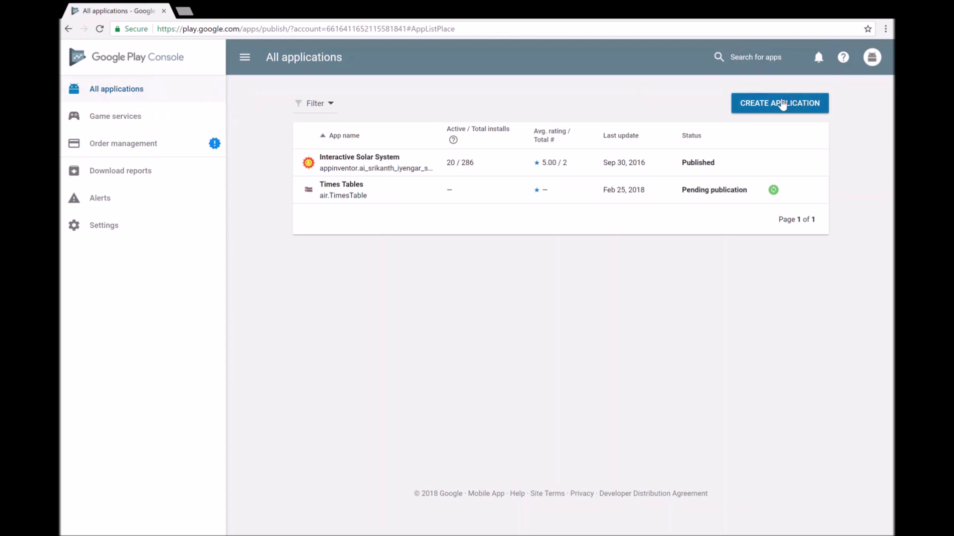
Step: Look over the Times Tables dashboard, then return to All applications to see it marked Published
click(618, 197)
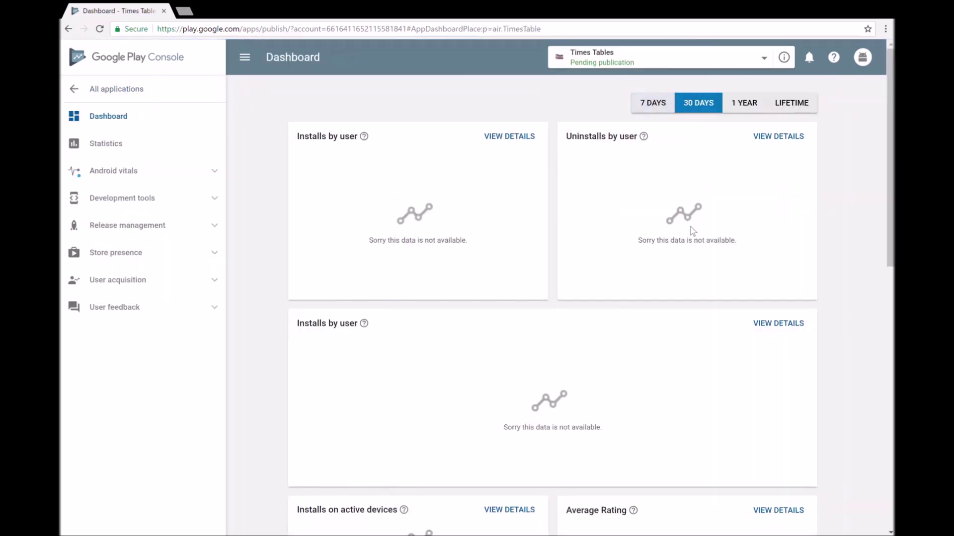
scroll(745, 278, down, 12)
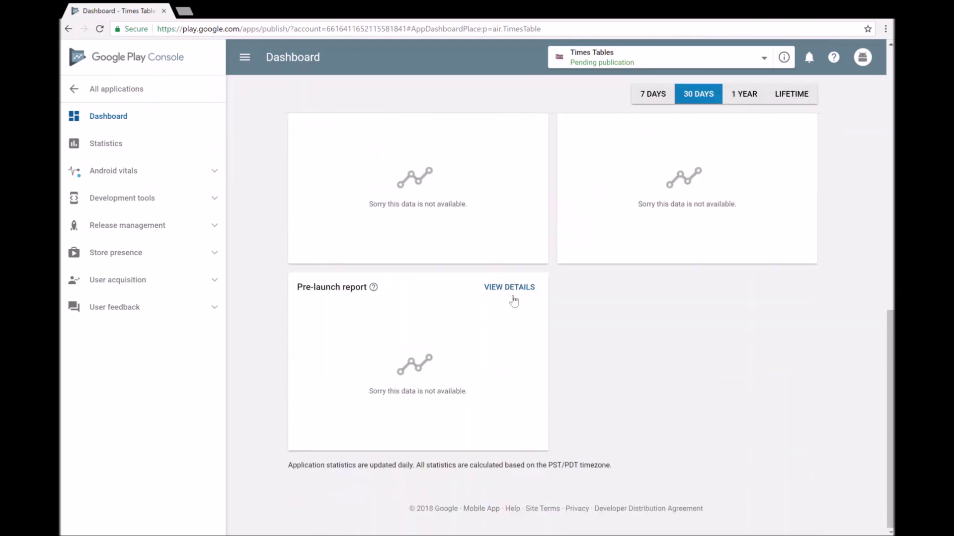
scroll(514, 298, up, 9)
scroll(515, 298, up, 3)
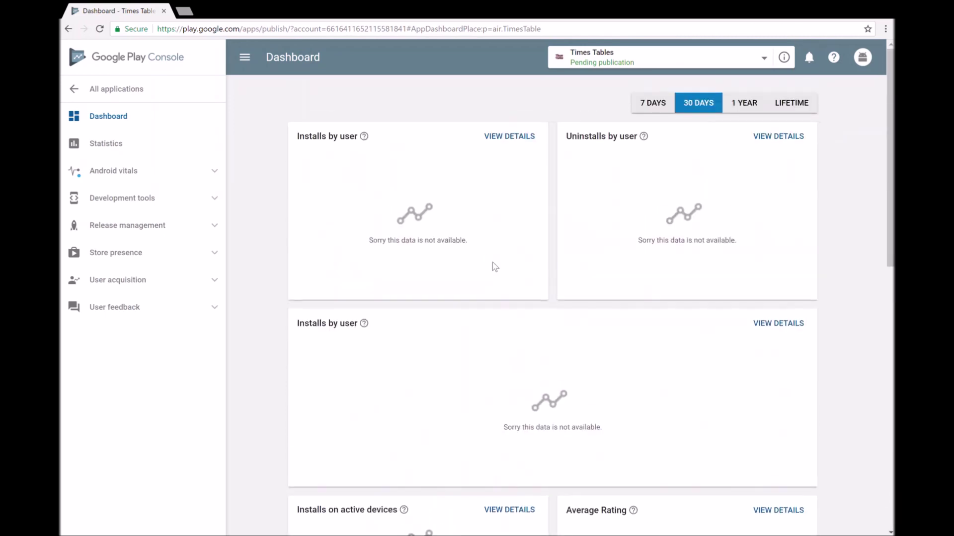
click(75, 90)
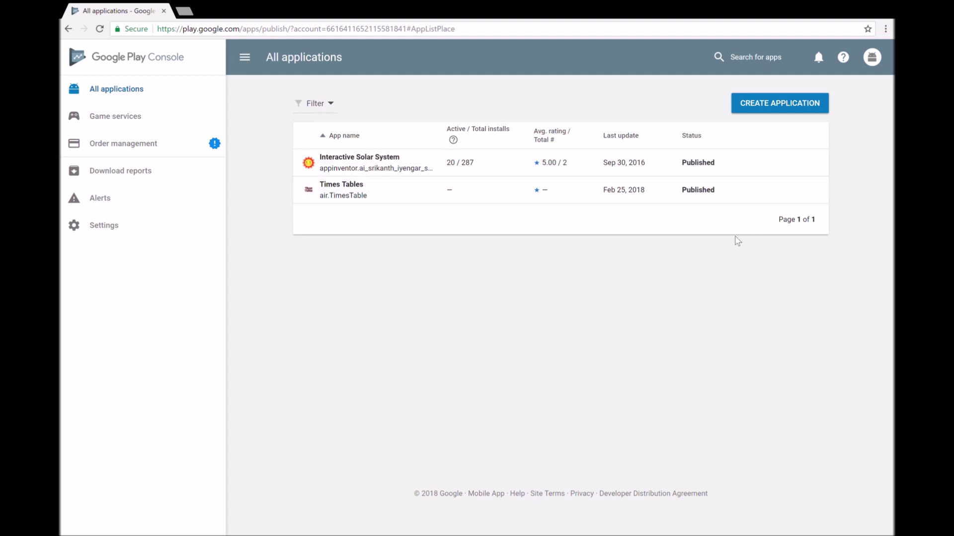
Step: In a new Chrome tab, search Google for 'play store' and go to the Google Play Store site
click(184, 11)
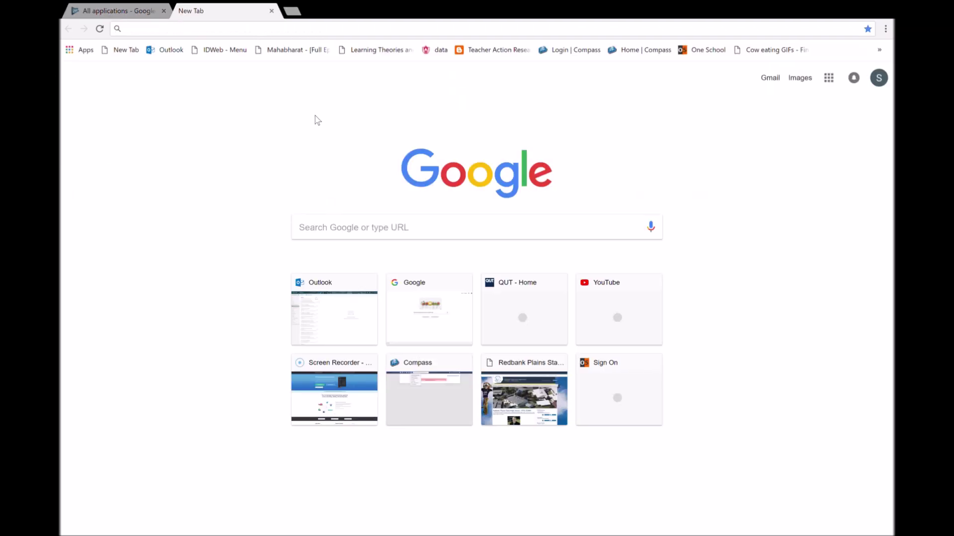
click(391, 236)
text(play store)
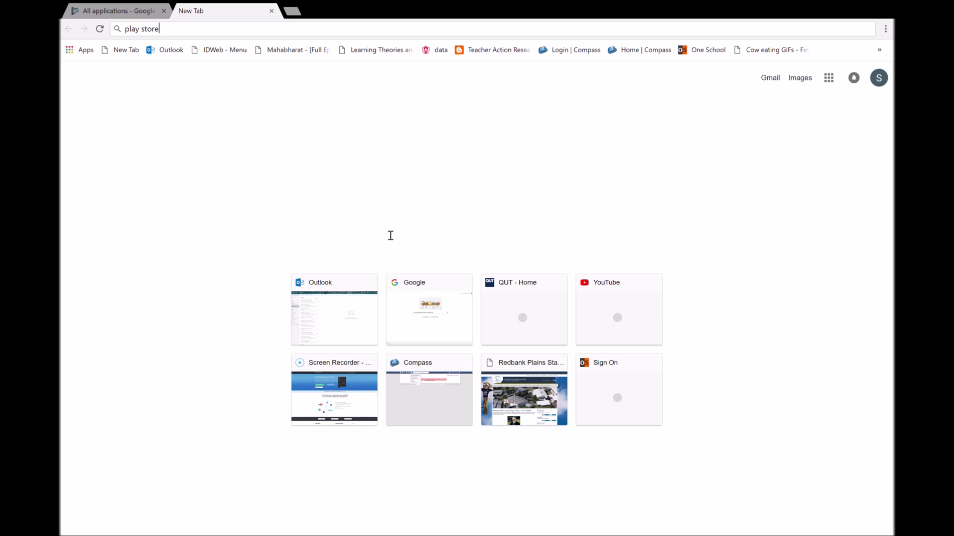
key(Return)
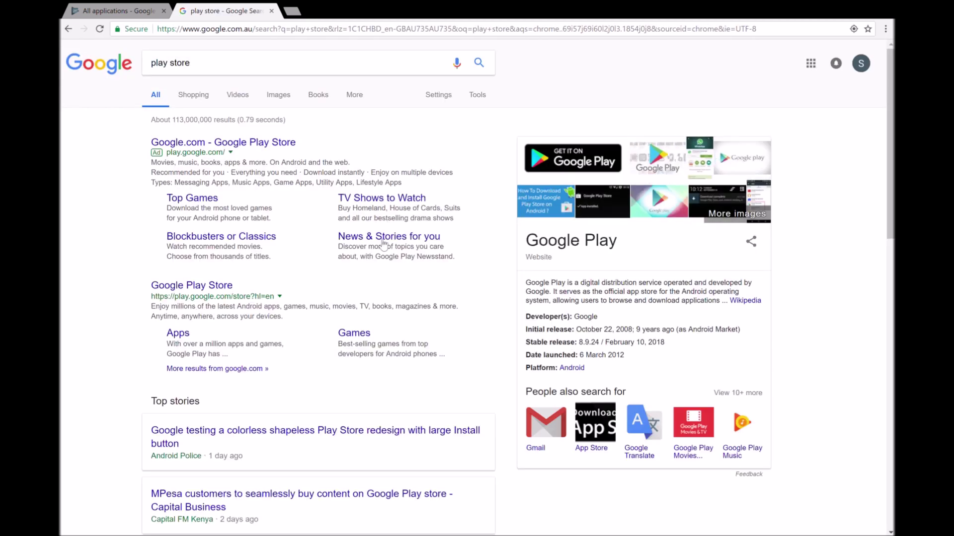
click(203, 145)
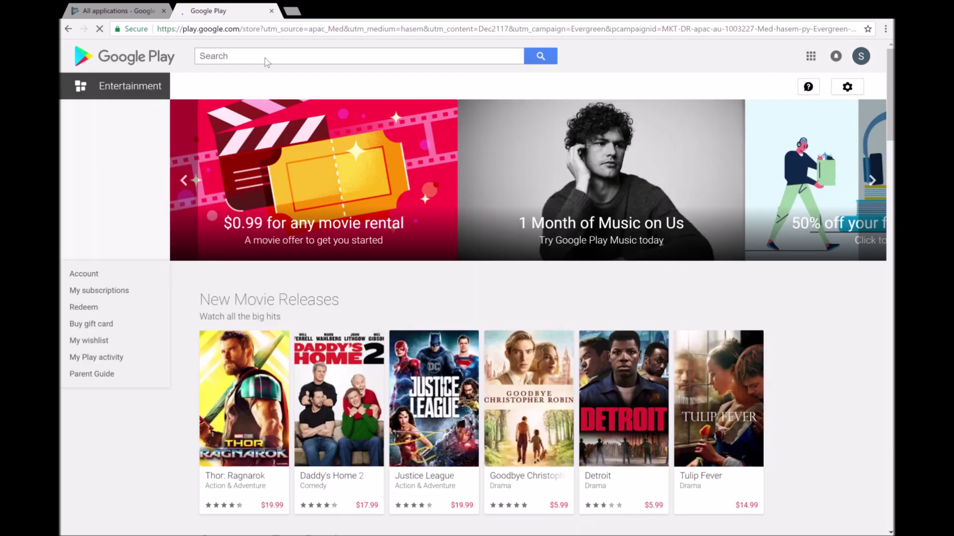
Step: Search the Play Store for 'elf apps'
click(264, 58)
text(elf apps)
key(Return)
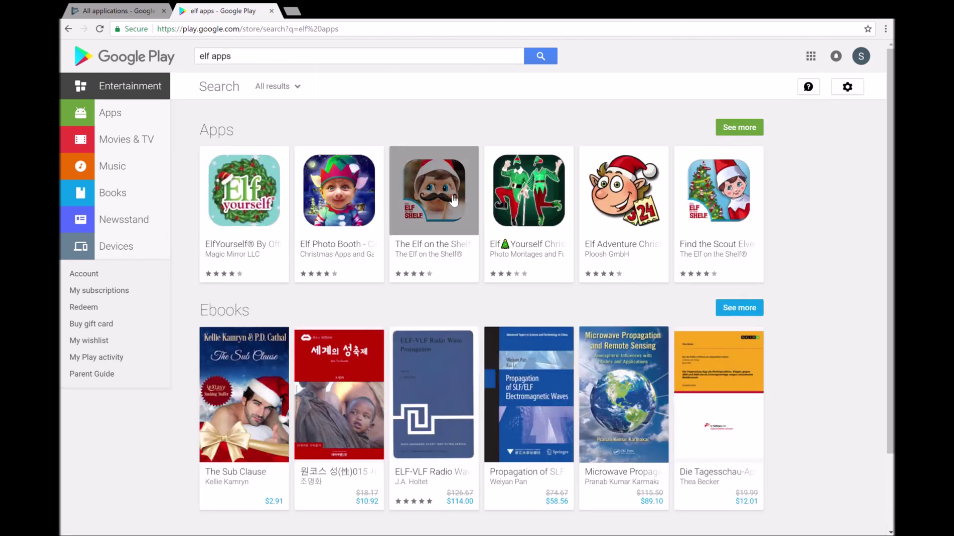
Step: Refine the search to 'elf interactive solar system' and open the Elf Apps developer page
click(246, 60)
double_click(218, 60)
text(interactive solar ss)
key(BackSpace)
text(ystem)
key(Return)
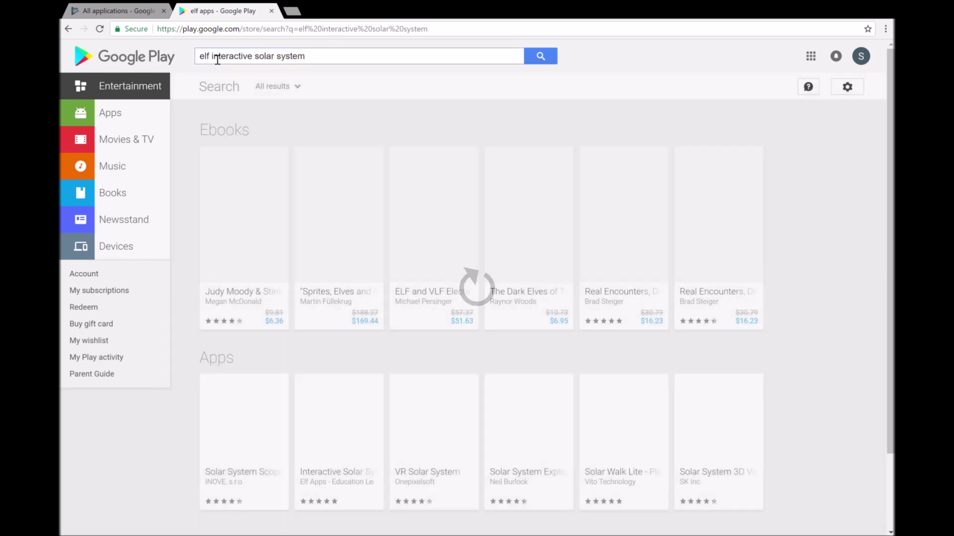
scroll(440, 364, down, 3)
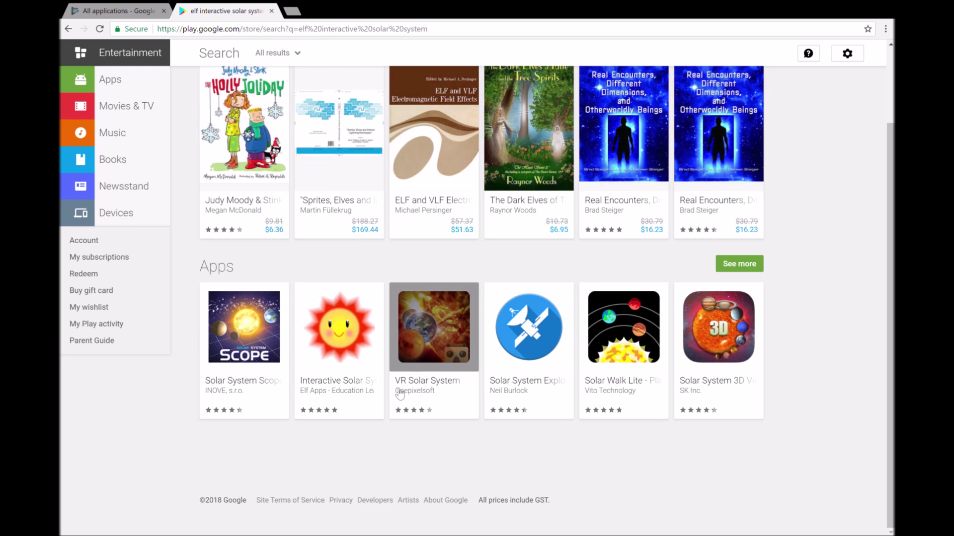
click(328, 391)
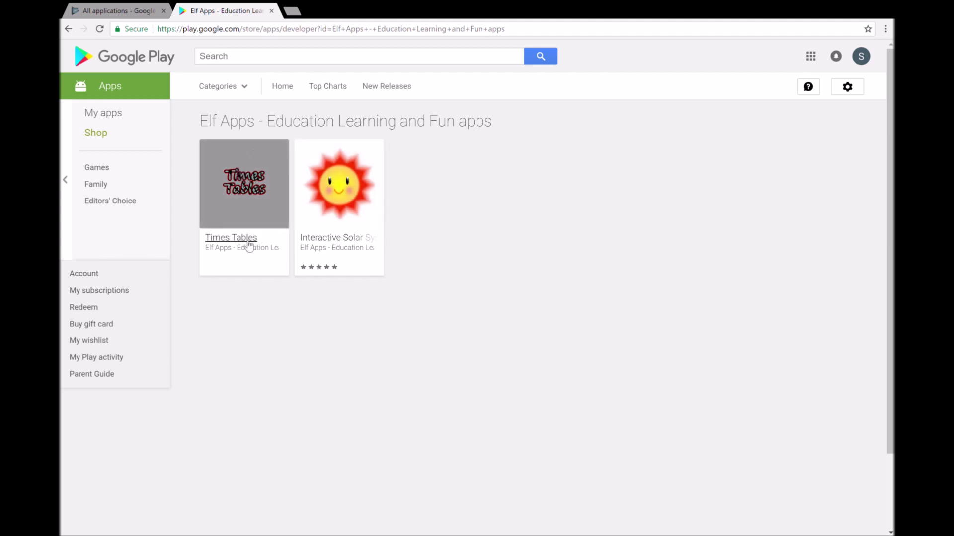
Step: Open the Times Tables listing and scroll through its description and version 1.0.0 details
click(250, 194)
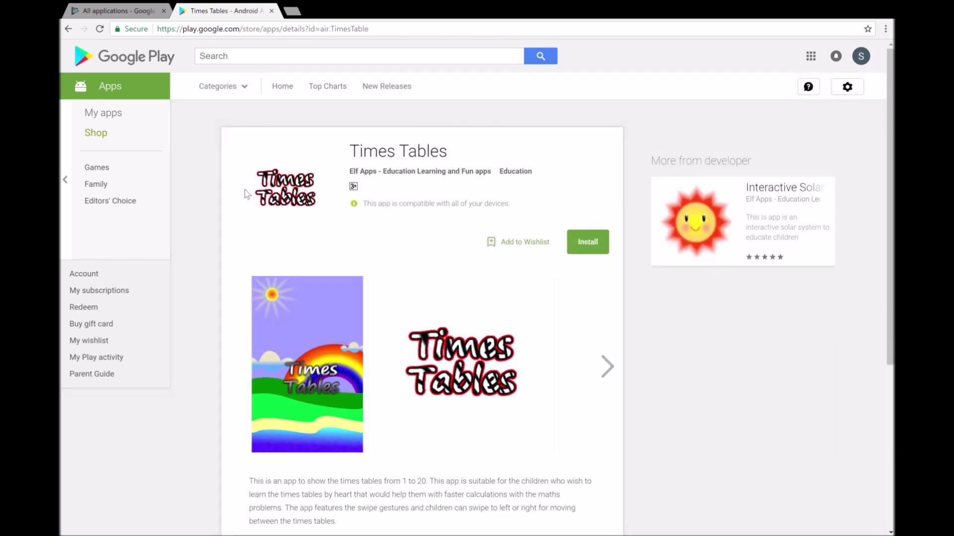
scroll(368, 334, down, 3)
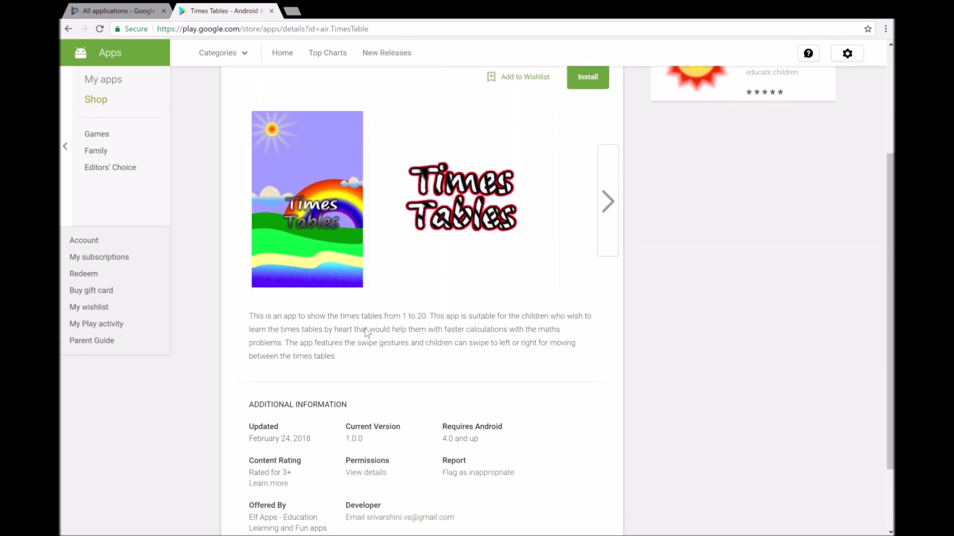
scroll(366, 332, down, 2)
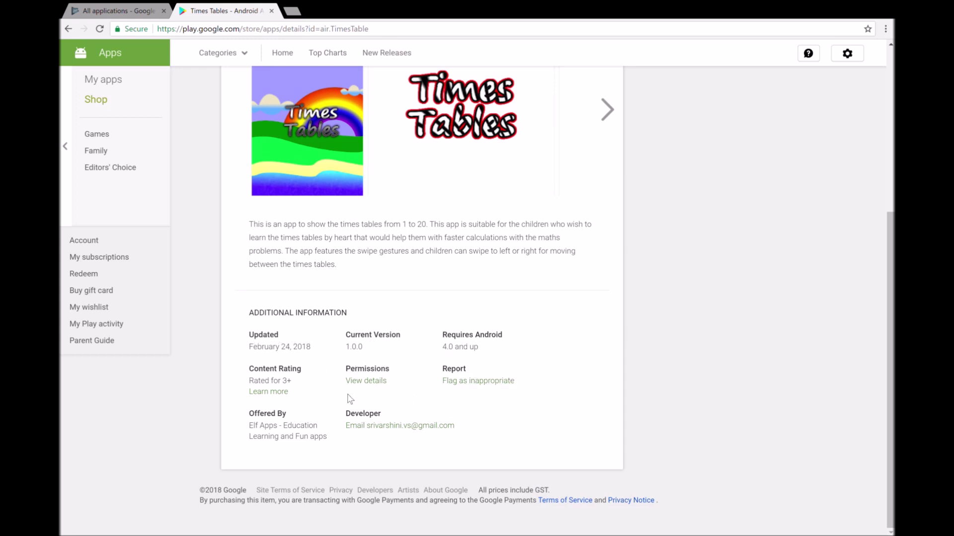
scroll(351, 399, up, 5)
scroll(396, 375, down, 2)
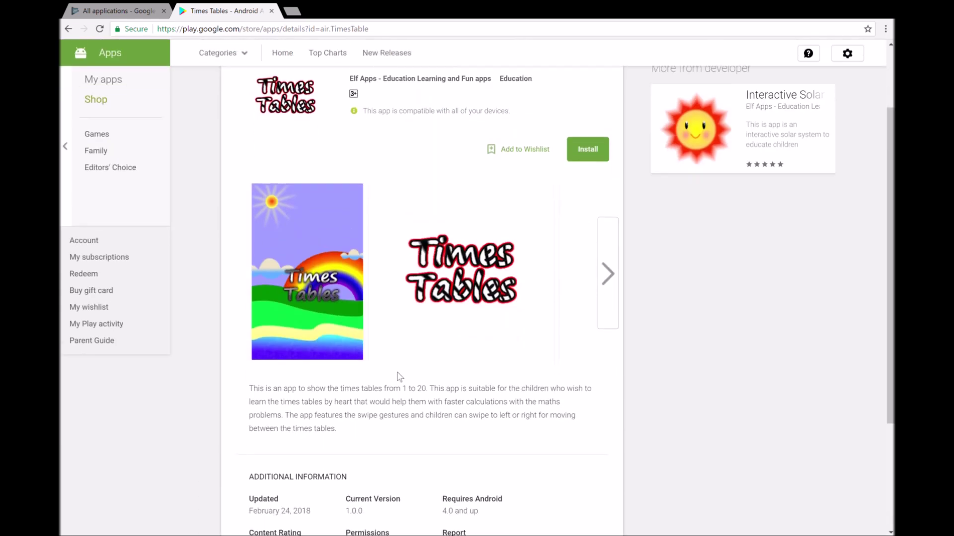
Step: Page through the enlarged Times Tables screenshots, then close the viewer and scroll back up
click(610, 243)
click(612, 251)
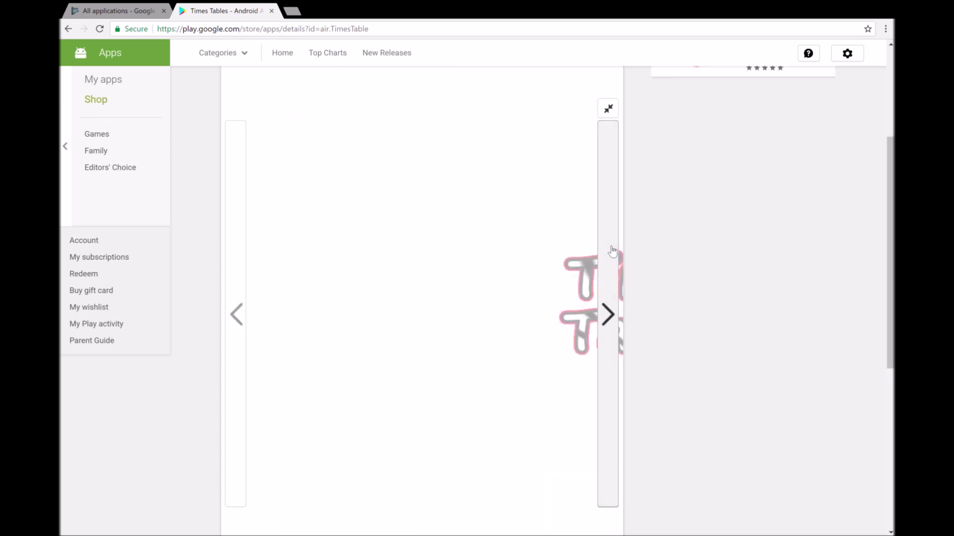
click(612, 251)
click(612, 251)
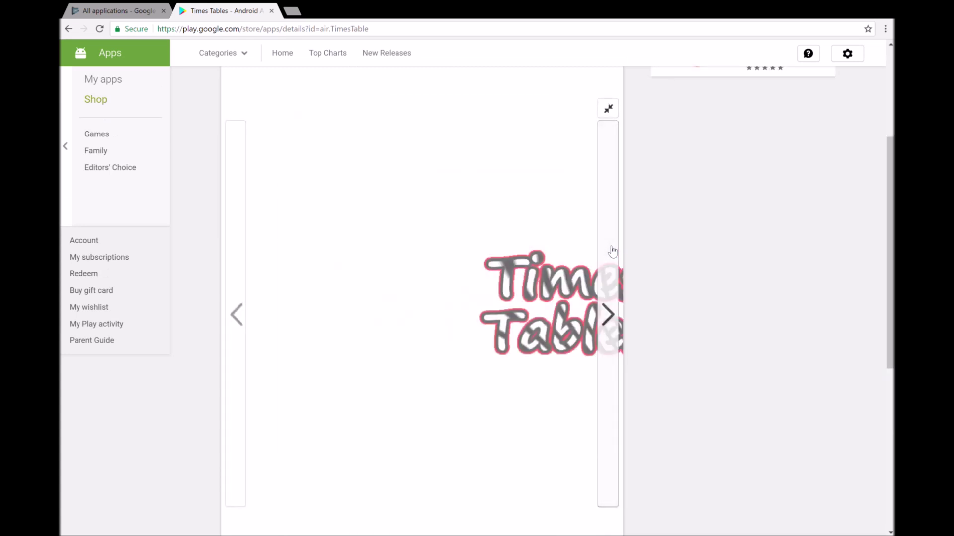
click(239, 313)
key(Escape)
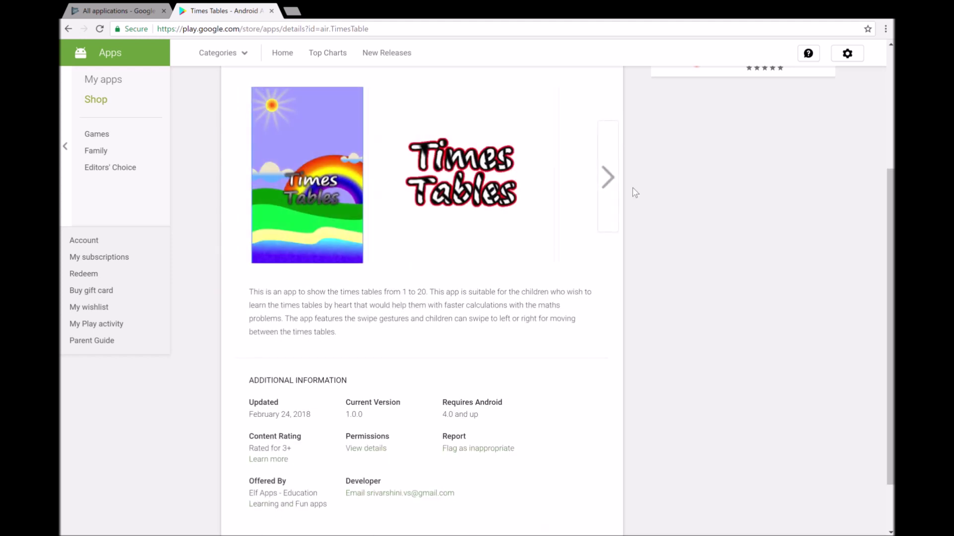
scroll(462, 182, up, 1)
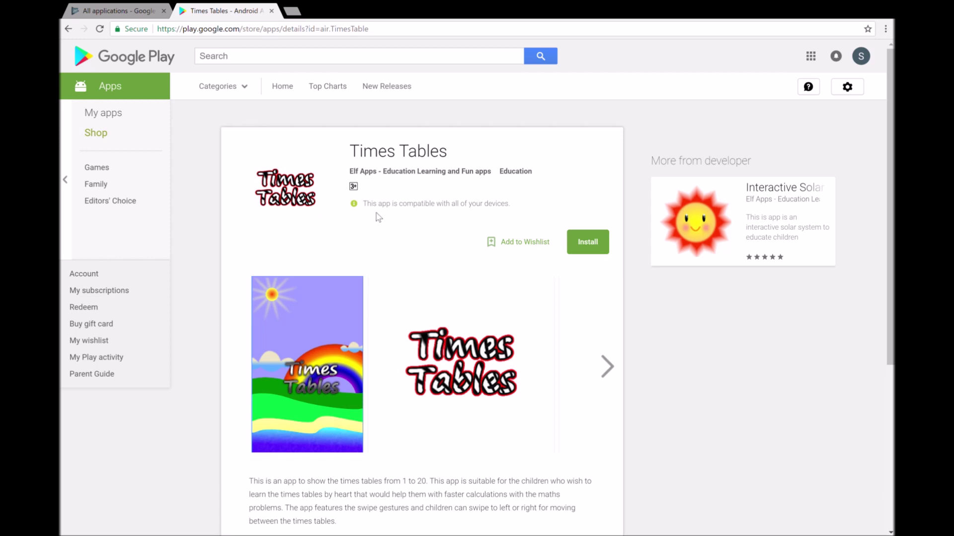
scroll(402, 215, down, 4)
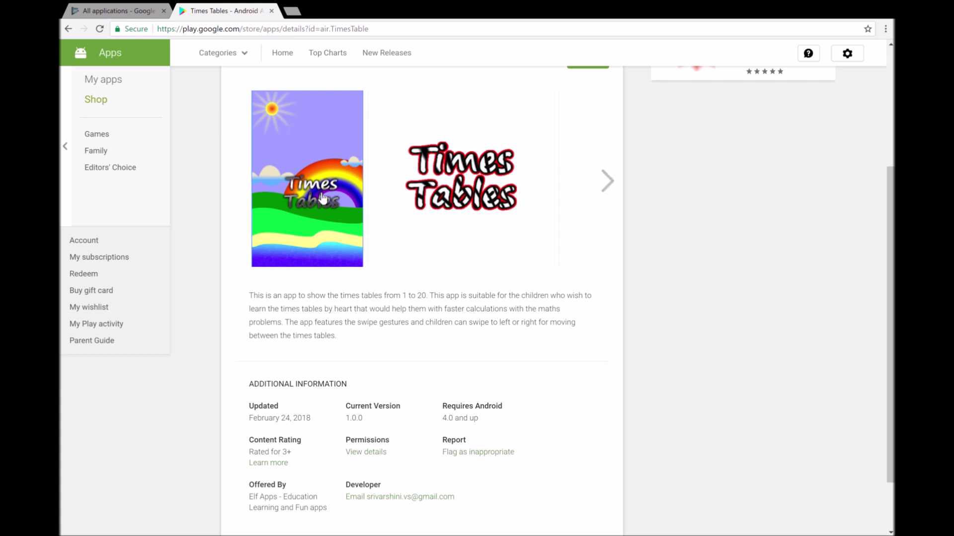
scroll(332, 202, up, 5)
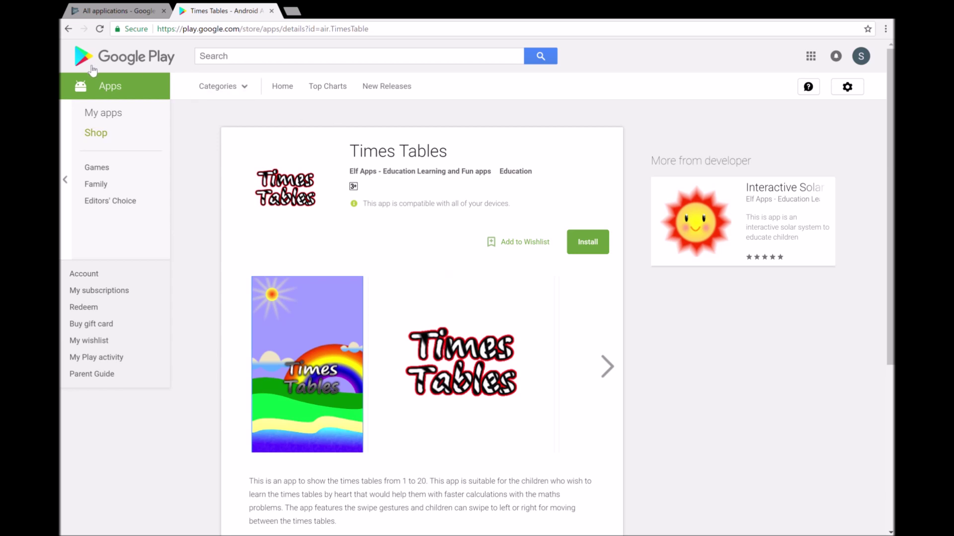